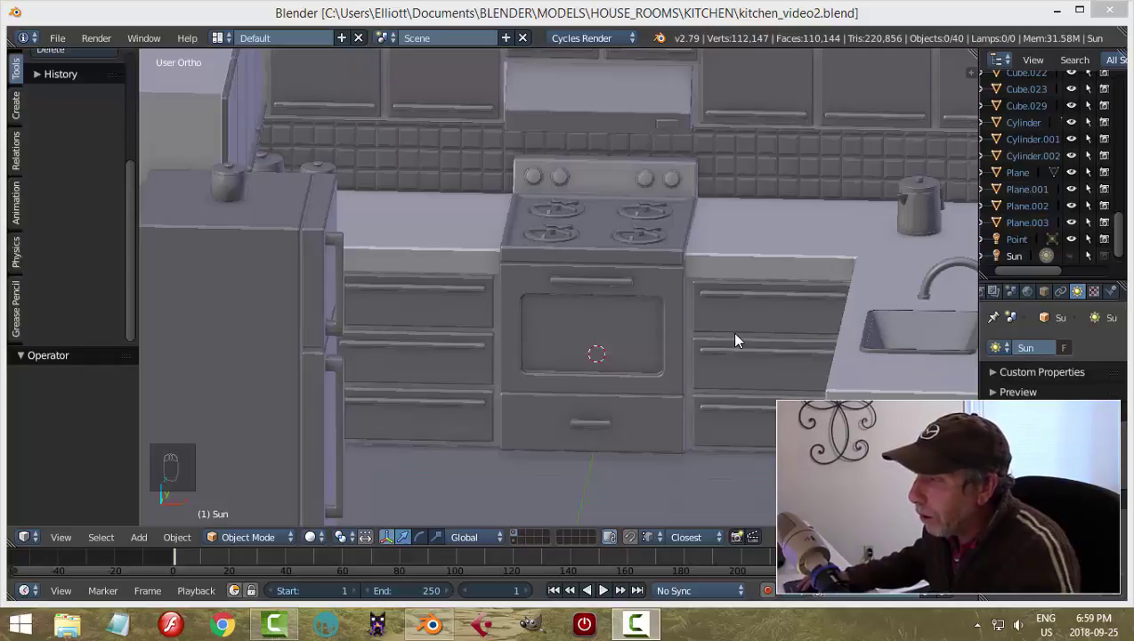
# Examine the existing kitchen model from several angles, including the fridge, stove, counters and cabinets.
pyautogui.moveTo(730, 333); pyautogui.dragTo(474, 238, button='middle')
pyautogui.moveTo(390, 190); pyautogui.dragTo(495, 257, button='middle')
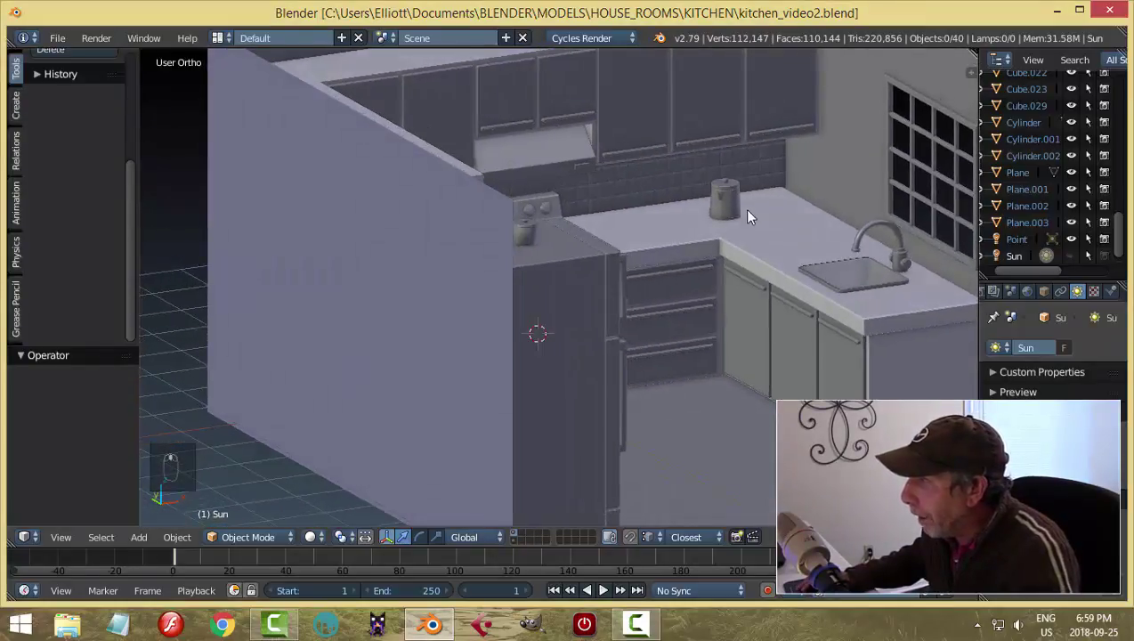
pyautogui.scroll(-5, 755, 243)
pyautogui.moveTo(731, 227); pyautogui.dragTo(719, 243, button='middle')
pyautogui.scroll(4, 719, 243)
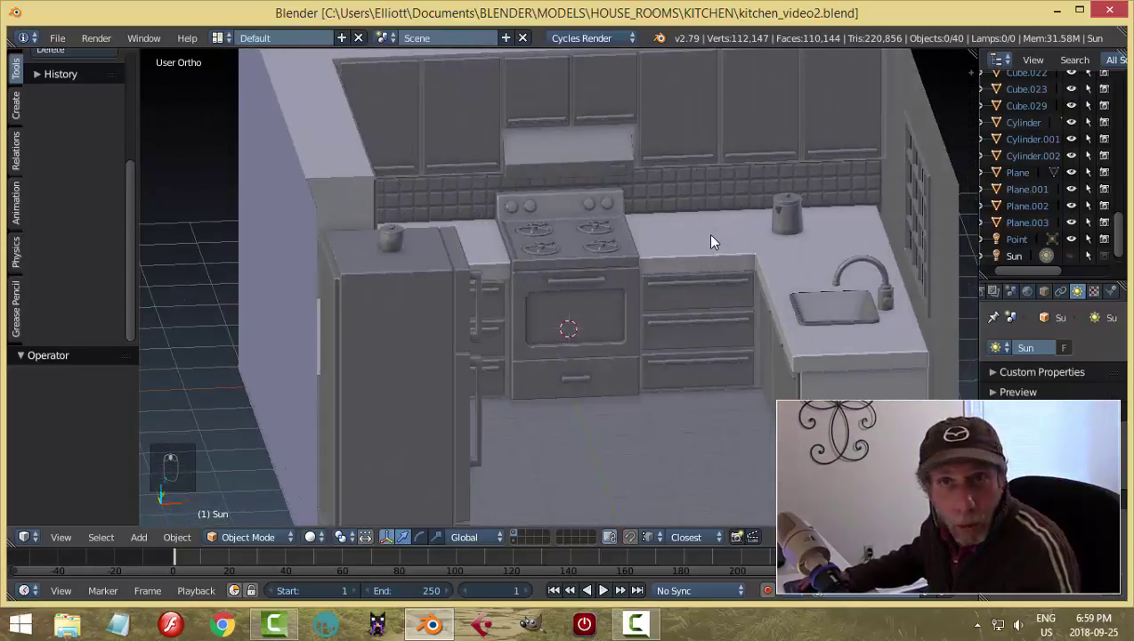
pyautogui.scroll(-3, 738, 267)
pyautogui.moveTo(751, 299); pyautogui.dragTo(779, 230, button='middle')
pyautogui.scroll(3, 778, 230)
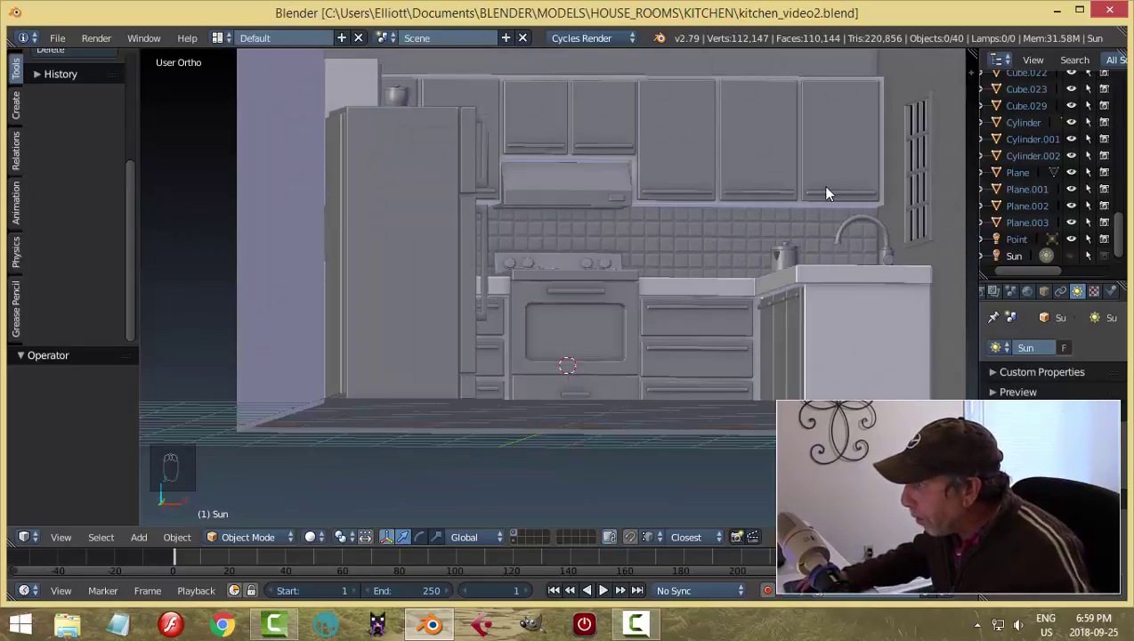
pyautogui.scroll(-2, 806, 228)
pyautogui.moveTo(803, 226); pyautogui.dragTo(800, 234, button='middle')
pyautogui.scroll(2, 811, 241)
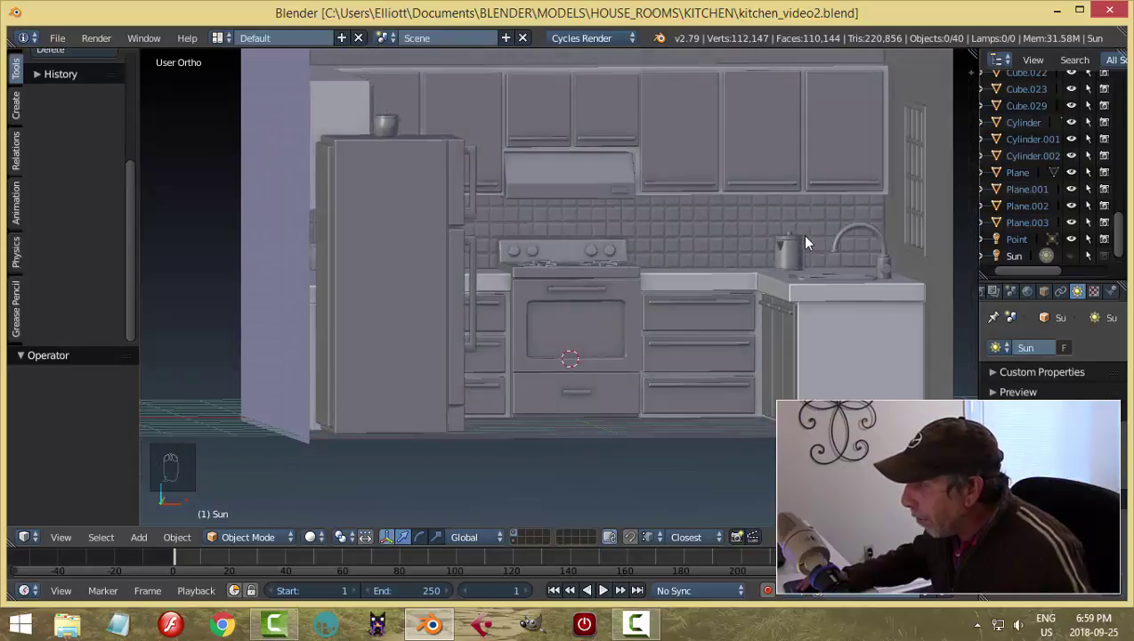
pyautogui.scroll(-2, 806, 240)
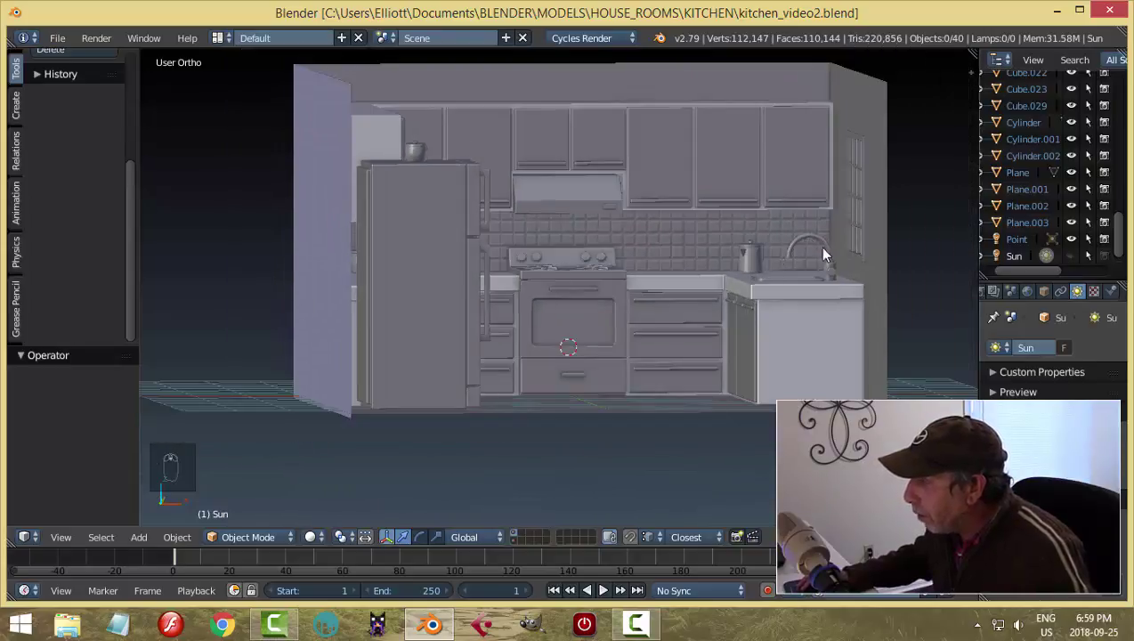
# Switch to the empty second layer, centre the 3D cursor at the origin and add a mesh plane there.
pyautogui.click(521, 534)
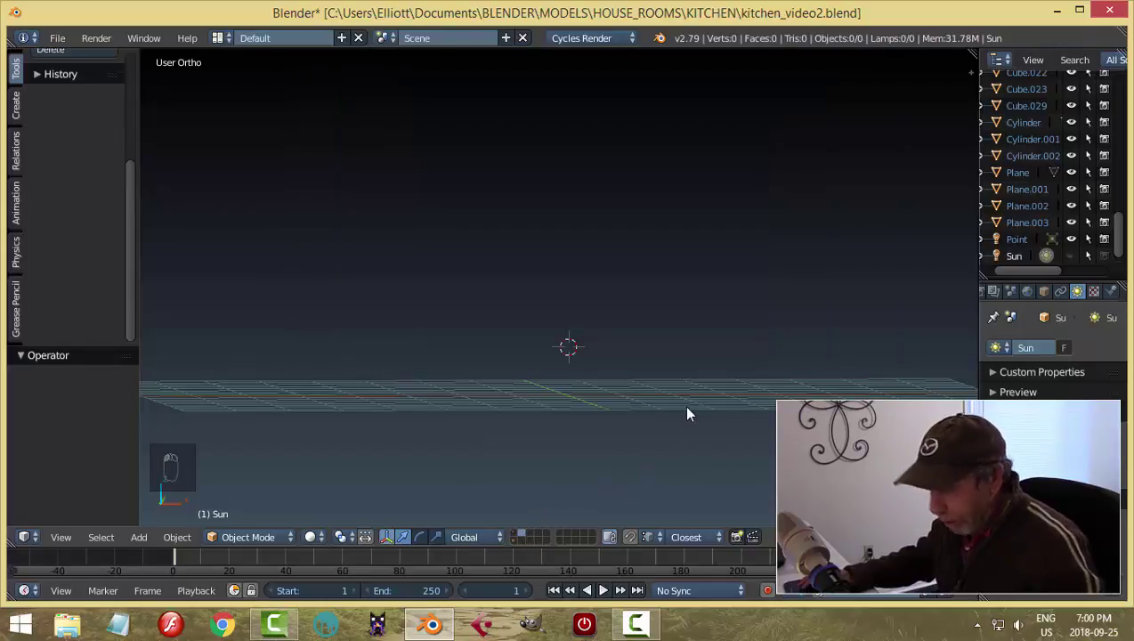
pyautogui.hotkey('shift', 'c')
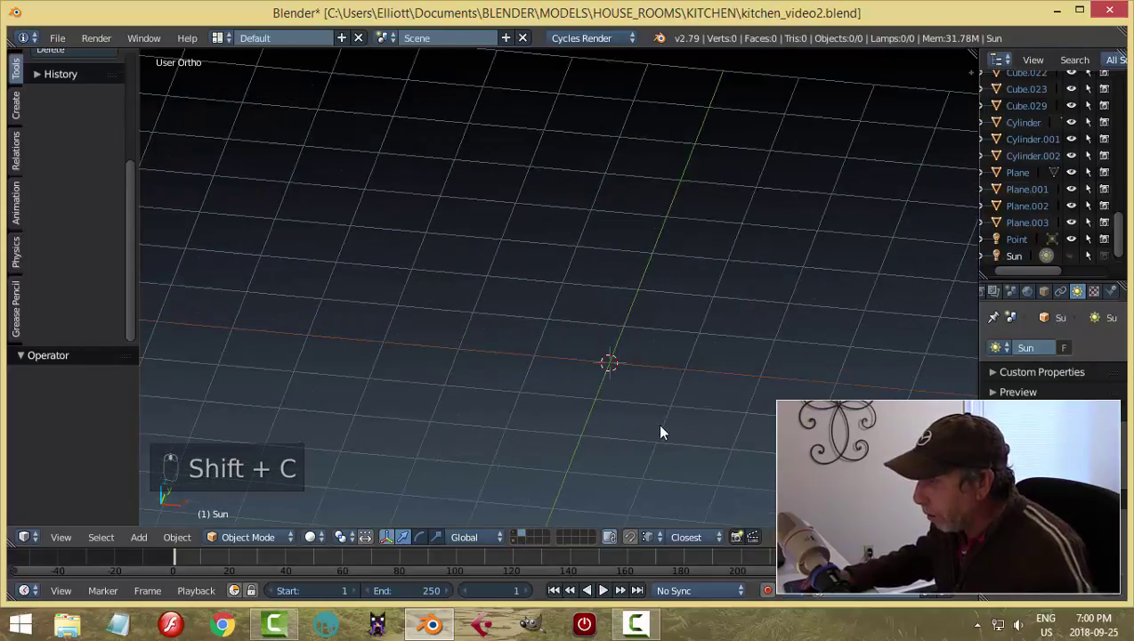
pyautogui.hotkey('shift', 'a')
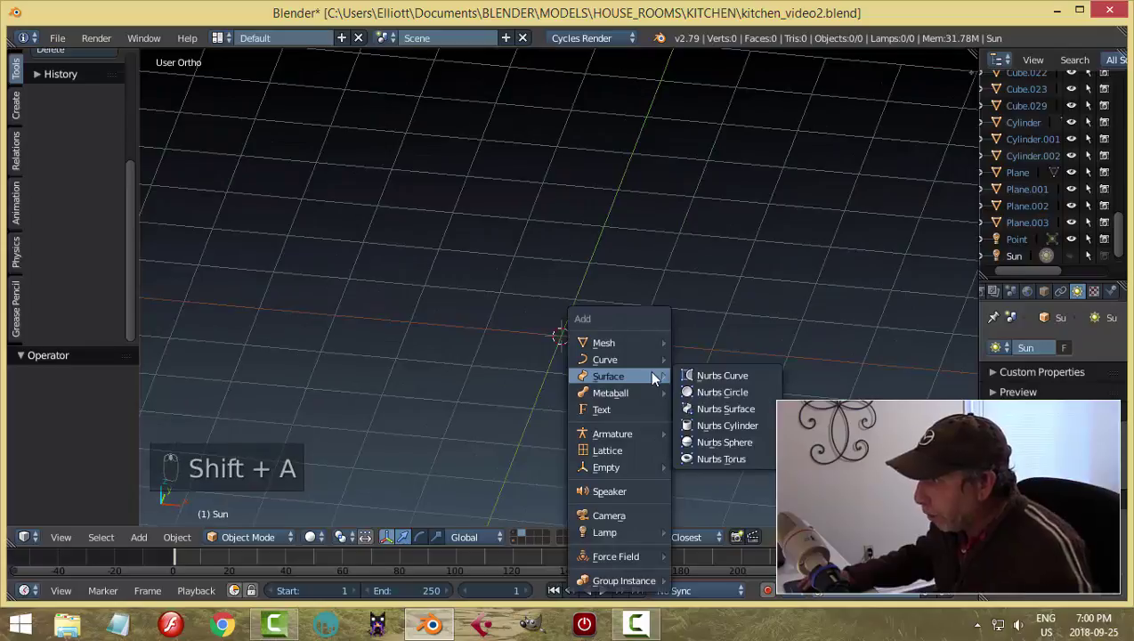
pyautogui.moveTo(653, 341)
pyautogui.click(703, 340)
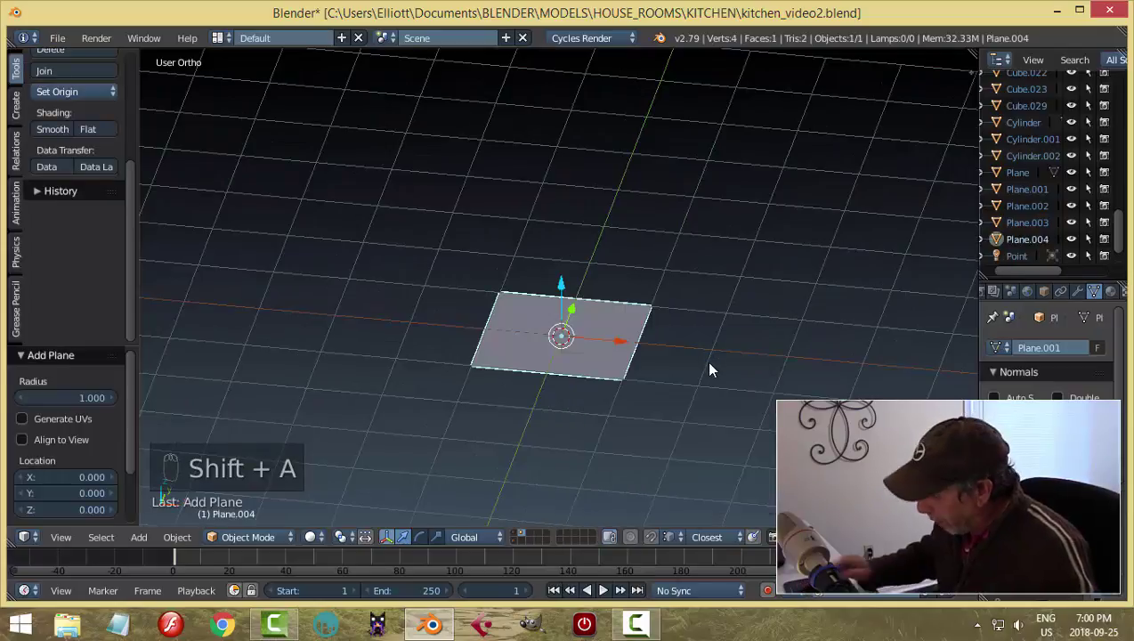
# In Edit Mode from the top view, scale the plane along Y to about 0.189.
pyautogui.press('KP_7')
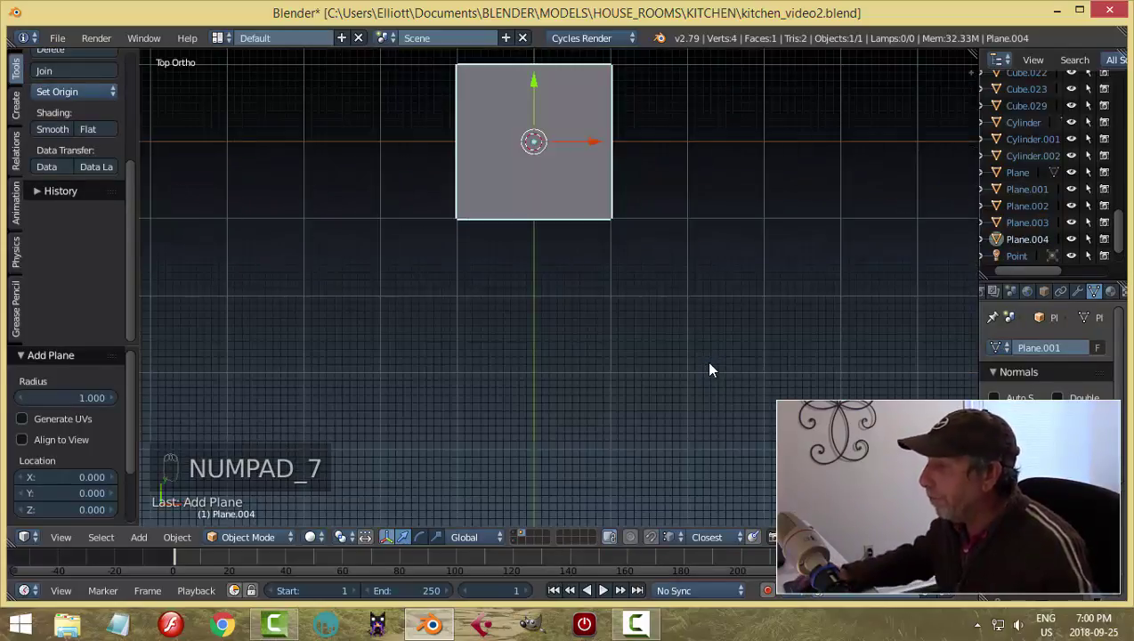
pyautogui.keyDown('shift'); pyautogui.moveTo(693, 299); pyautogui.dragTo(691, 357, button='middle'); pyautogui.keyUp('shift')
pyautogui.press('Tab')
pyautogui.click(722, 350)
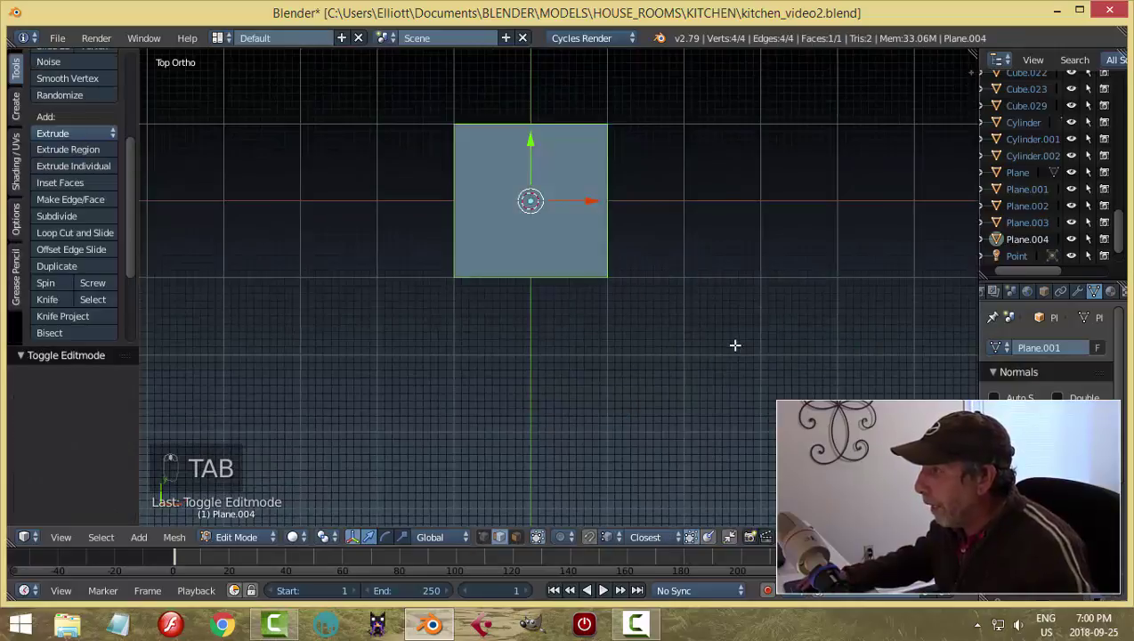
pyautogui.scroll(1, 733, 340)
pyautogui.press('s')
pyautogui.press('y')
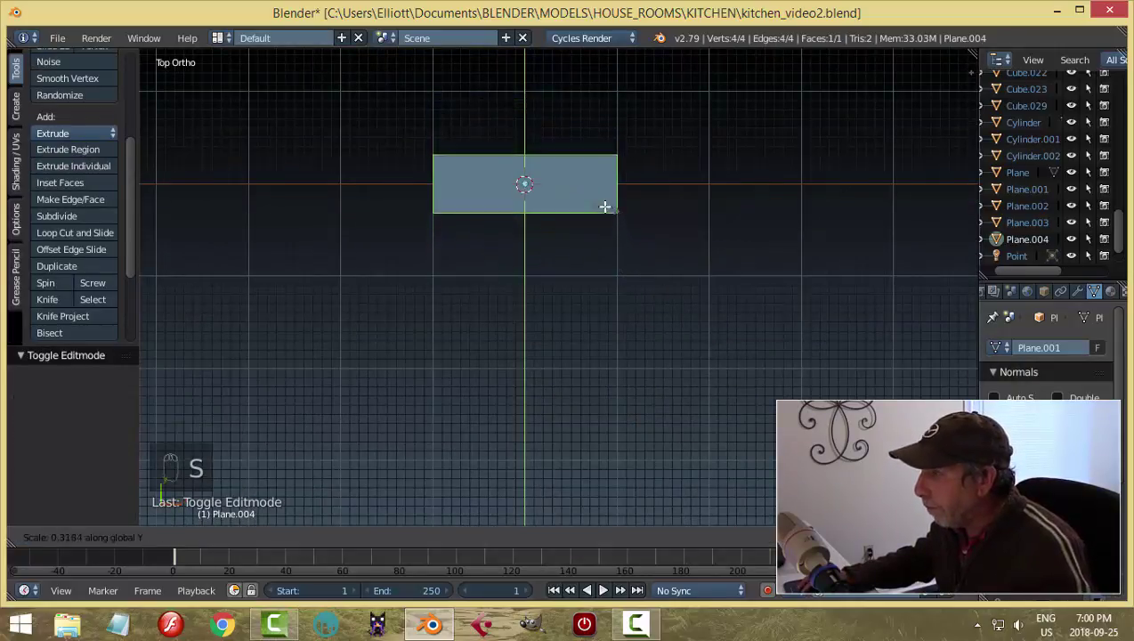
pyautogui.click(574, 195)
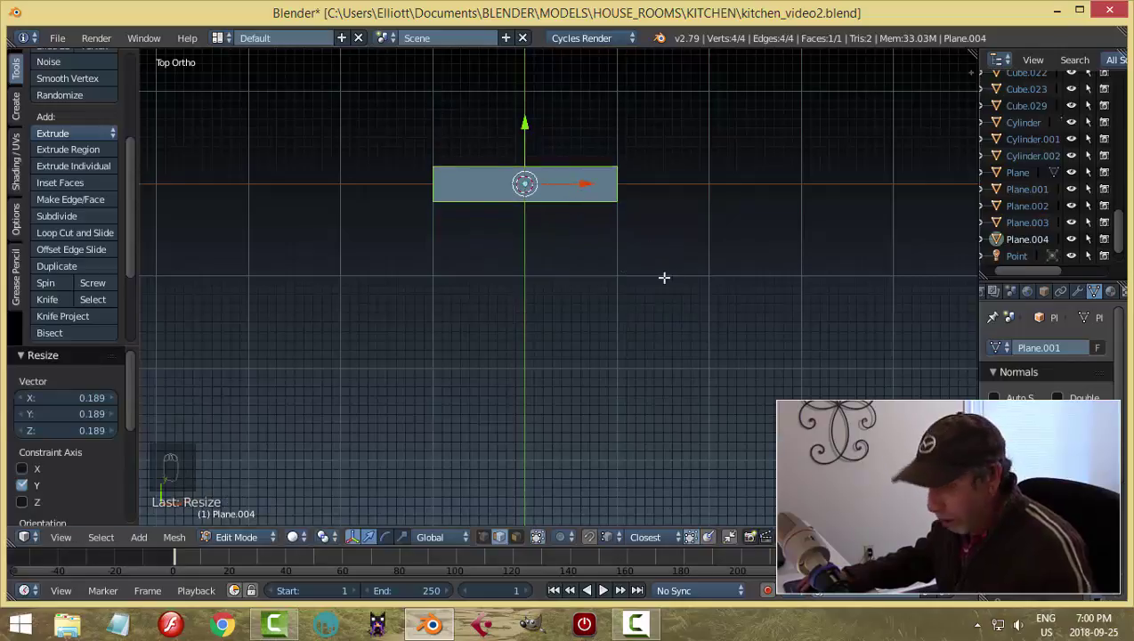
# Stretch the plane along X by a factor of about 1.887 to form a long strip.
pyautogui.press('s')
pyautogui.press('x')
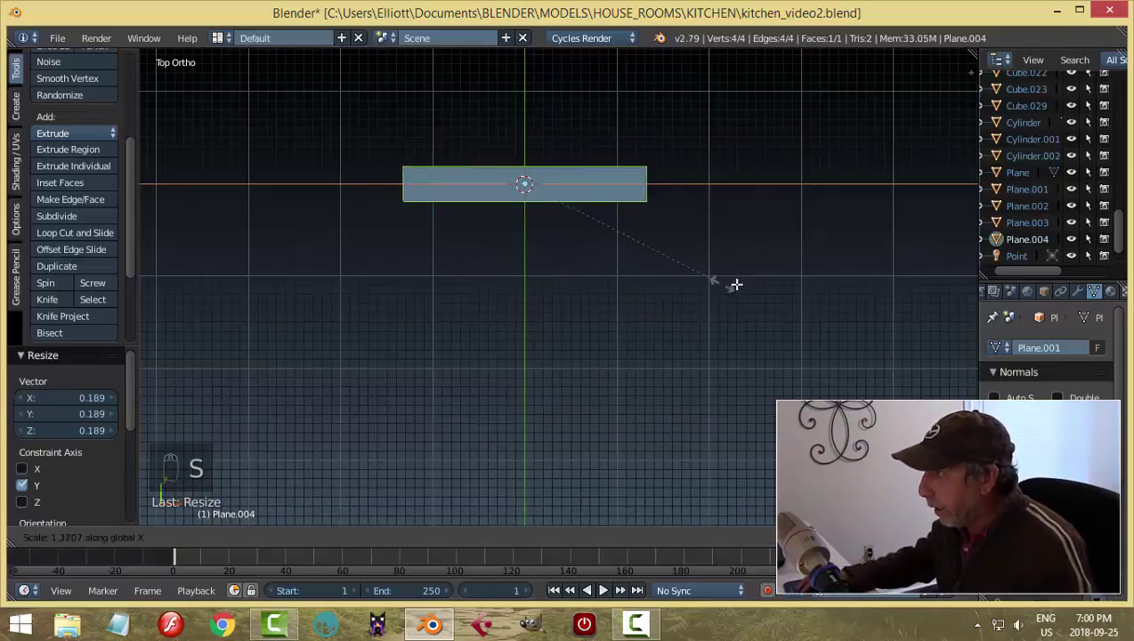
pyautogui.click(822, 291)
# Add two loop cuts across the strip and spread them apart along X by a factor of about 1.391.
pyautogui.moveTo(823, 291); pyautogui.dragTo(711, 286, button='middle')
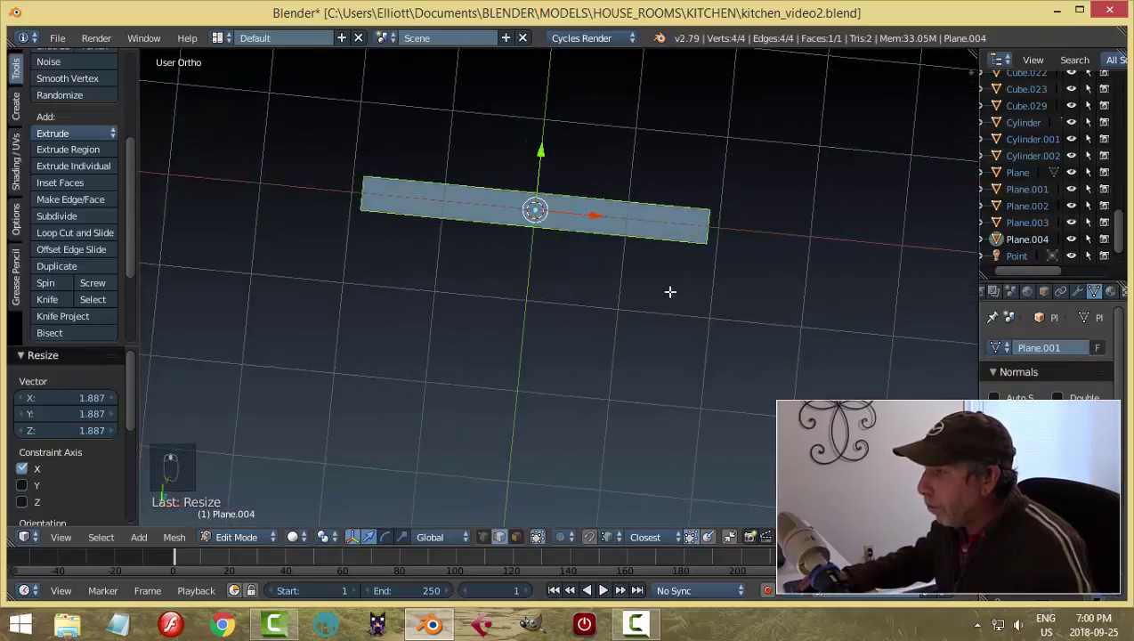
pyautogui.hotkey('ctrl', 'r')
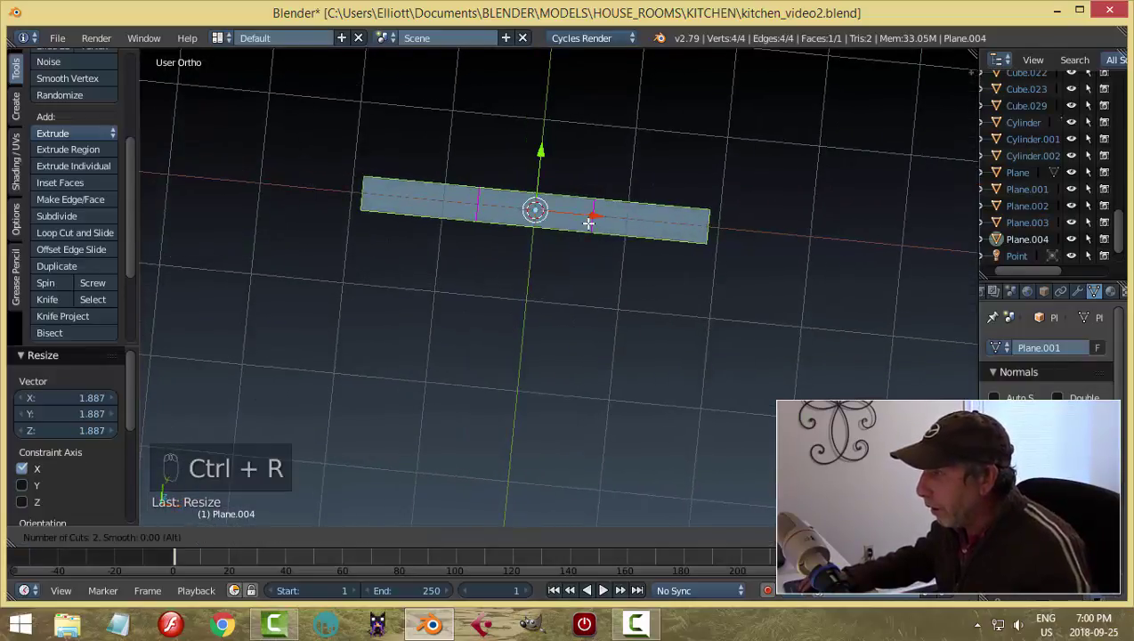
pyautogui.click(588, 223)
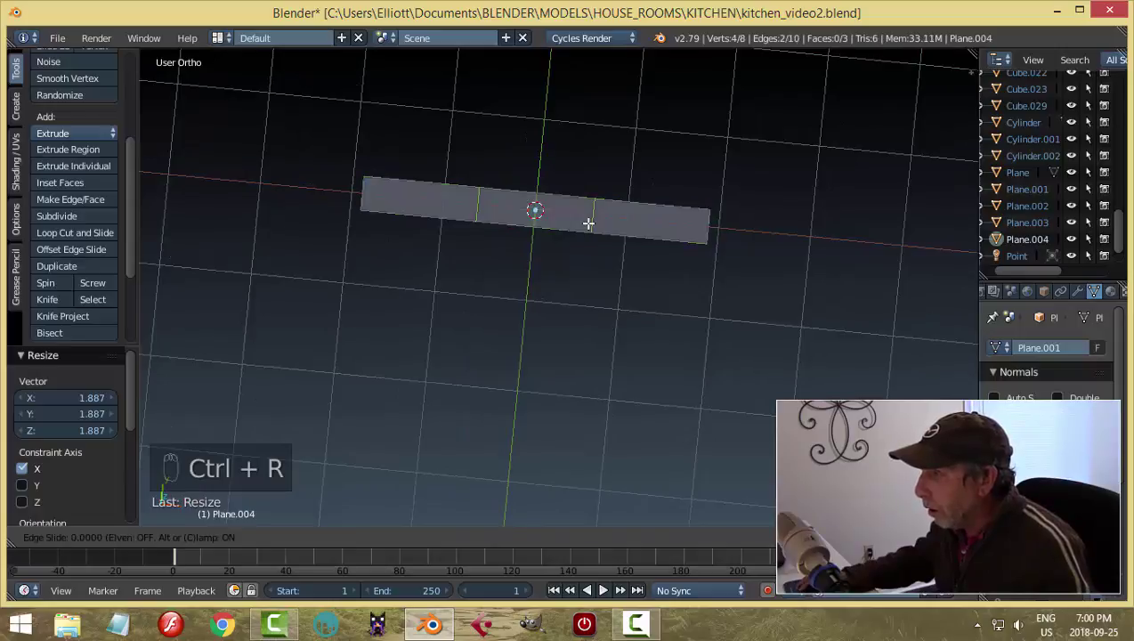
pyautogui.rightClick(590, 223)
pyautogui.press('s')
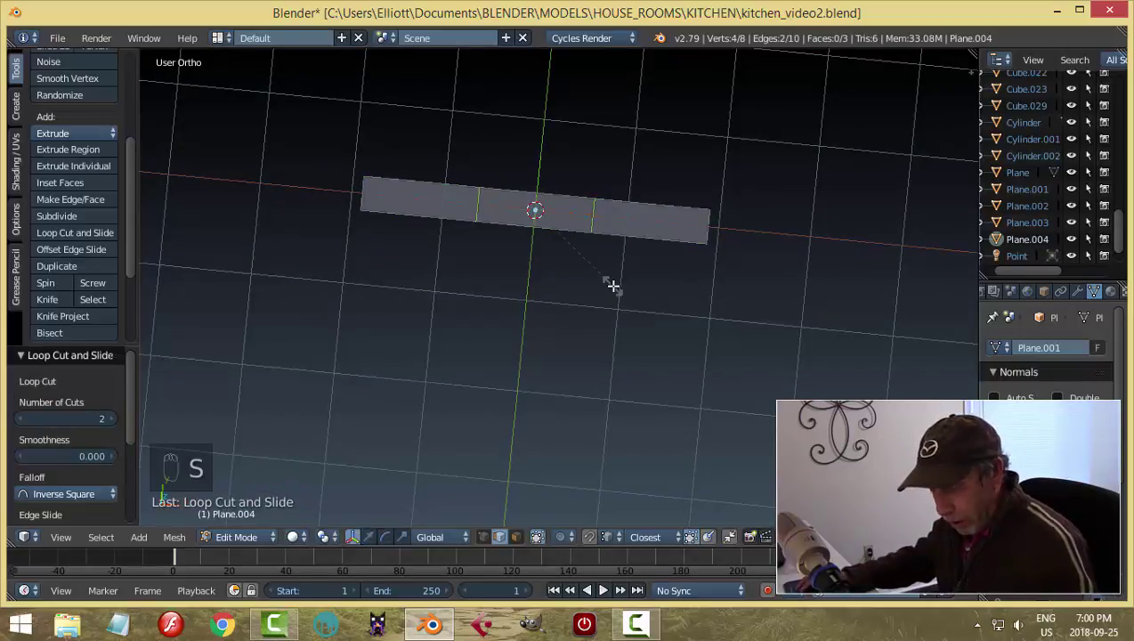
pyautogui.press('x')
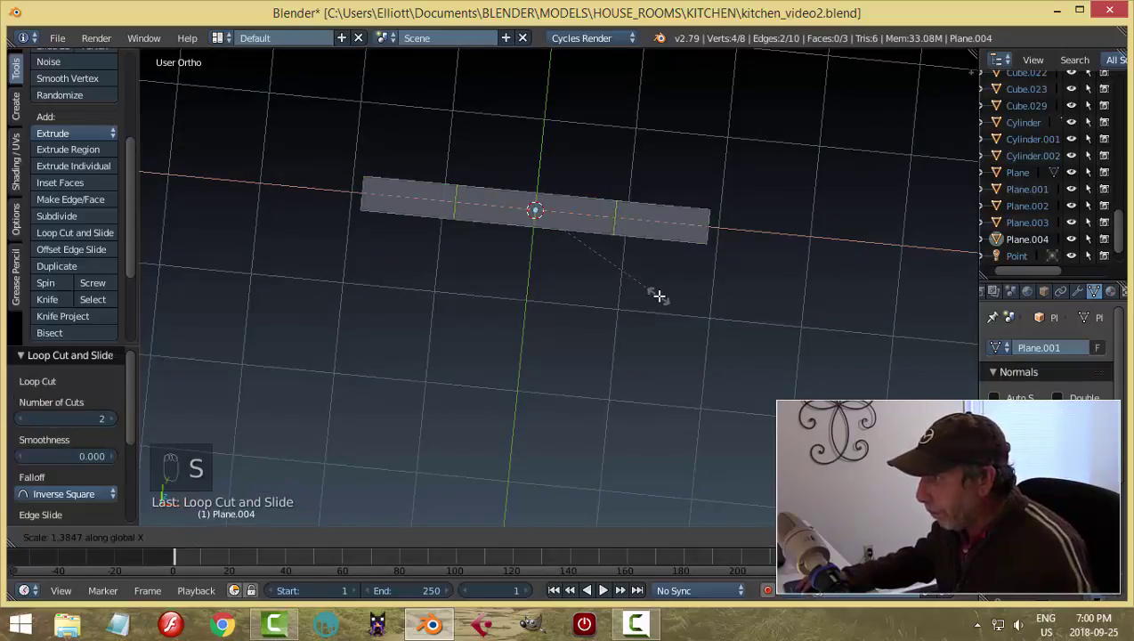
pyautogui.click(659, 296)
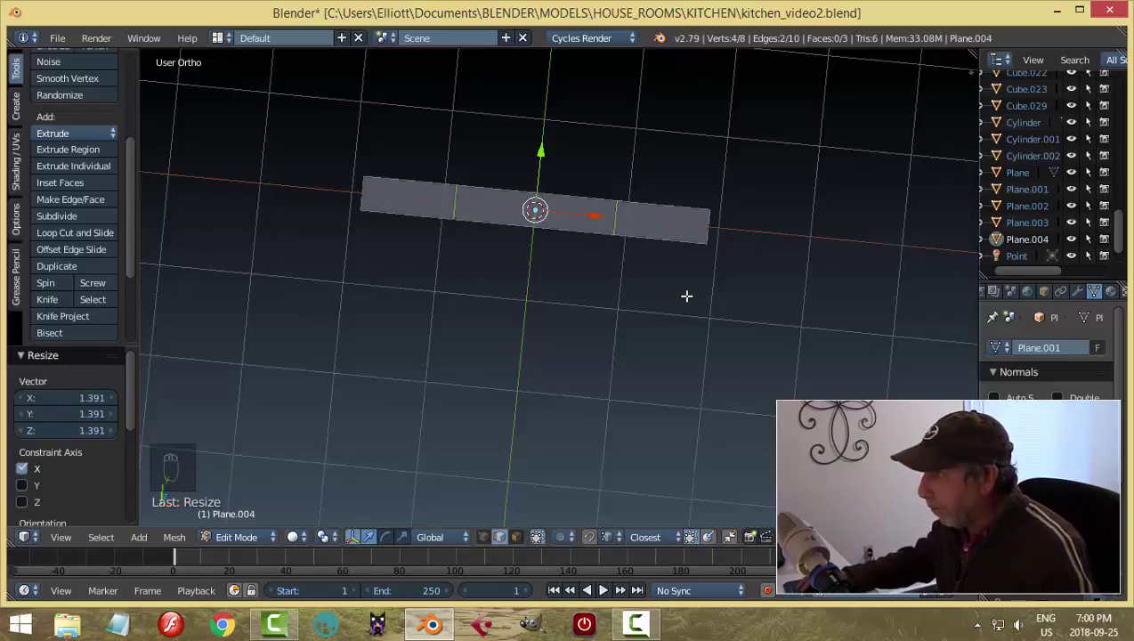
# Set the pivot point to 3D Cursor and snap the cursor to the cut edge on the strip's positive X side.
pyautogui.press('a')
pyautogui.moveTo(683, 301); pyautogui.dragTo(663, 281, button='middle')
pyautogui.rightClick(623, 250)
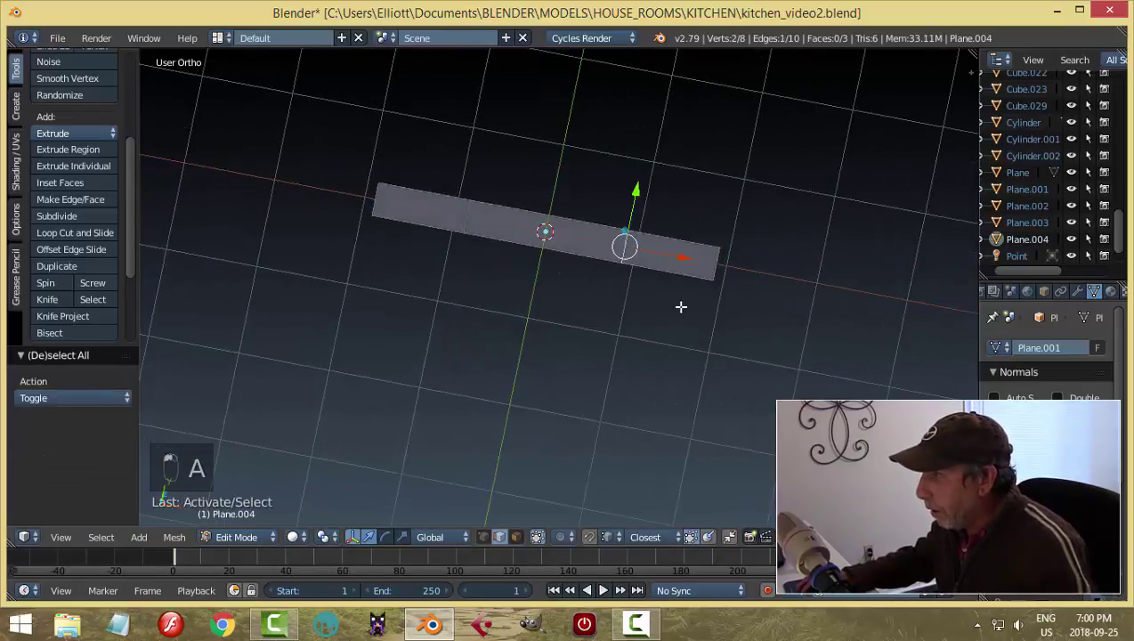
pyautogui.click(326, 537)
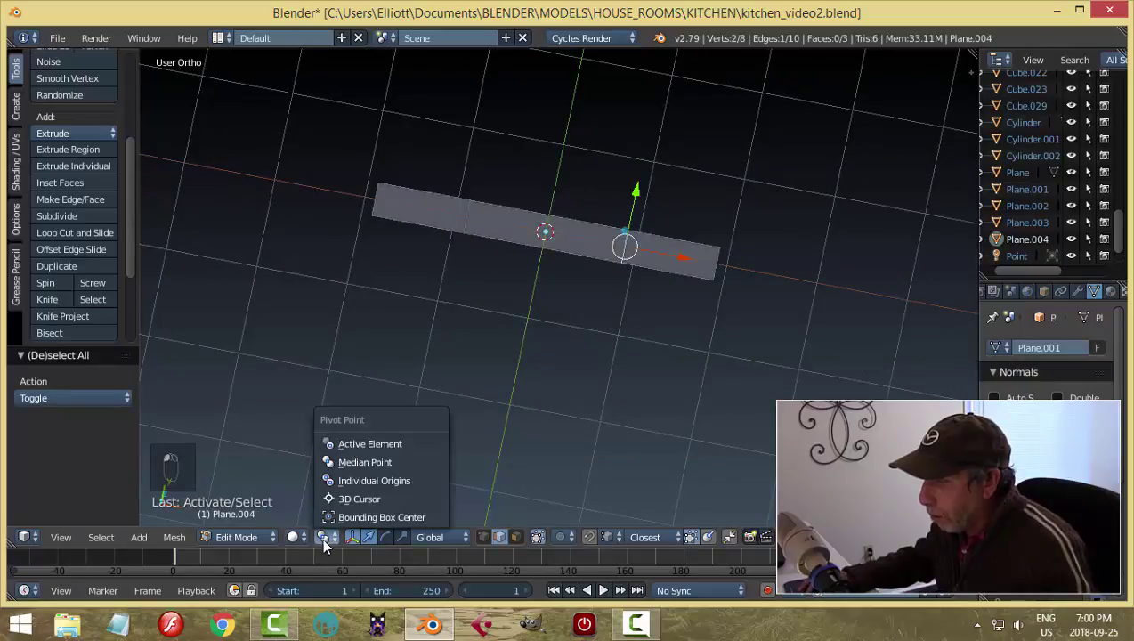
pyautogui.click(347, 499)
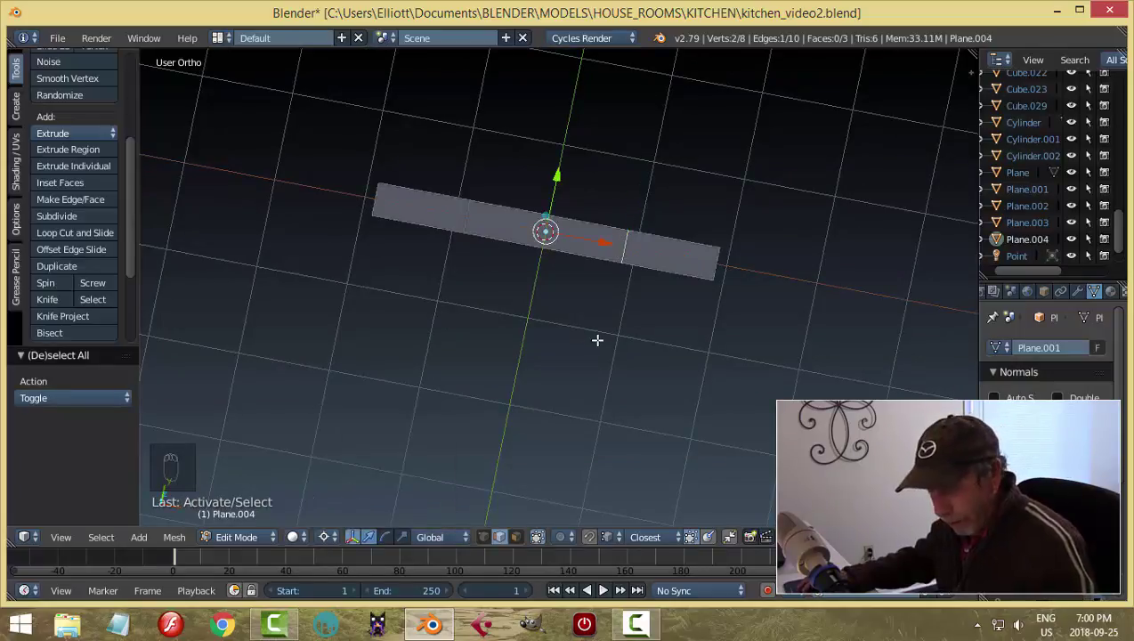
pyautogui.hotkey('shift', 's')
pyautogui.click(597, 338)
# Rotate the strip's positive X end edge -90° about Y so that end section stands upright.
pyautogui.moveTo(676, 319); pyautogui.dragTo(633, 314, button='middle')
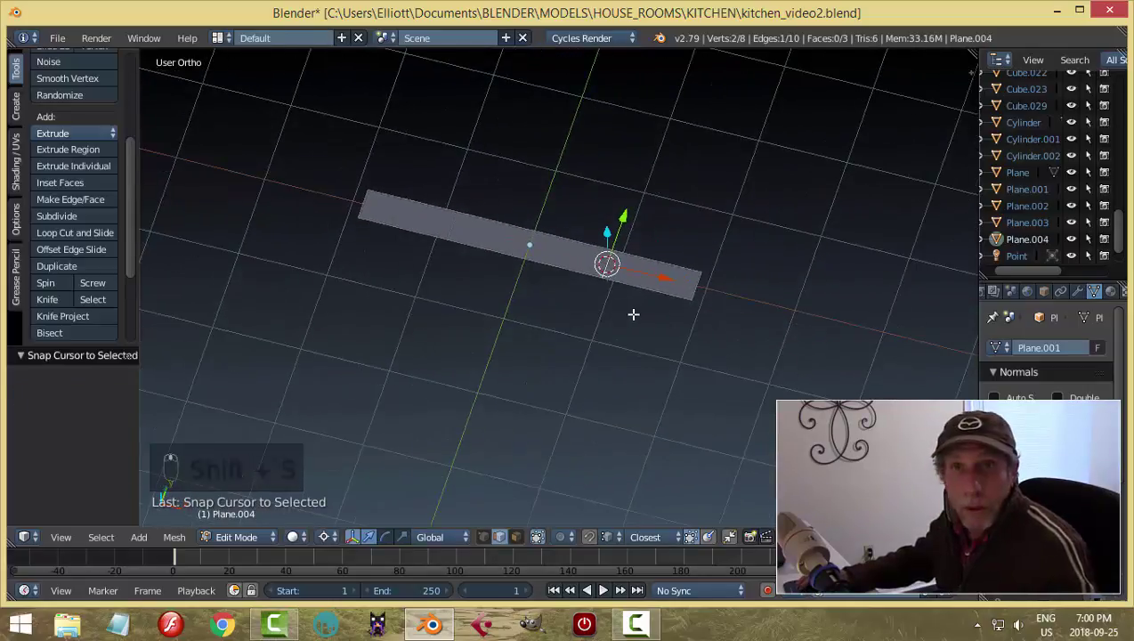
pyautogui.rightClick(695, 283)
pyautogui.moveTo(722, 369)
pyautogui.mouseDown(button='middle')
pyautogui.moveTo(765, 345)
pyautogui.moveTo(726, 339)
pyautogui.moveTo(720, 359)
pyautogui.mouseUp(button='middle')
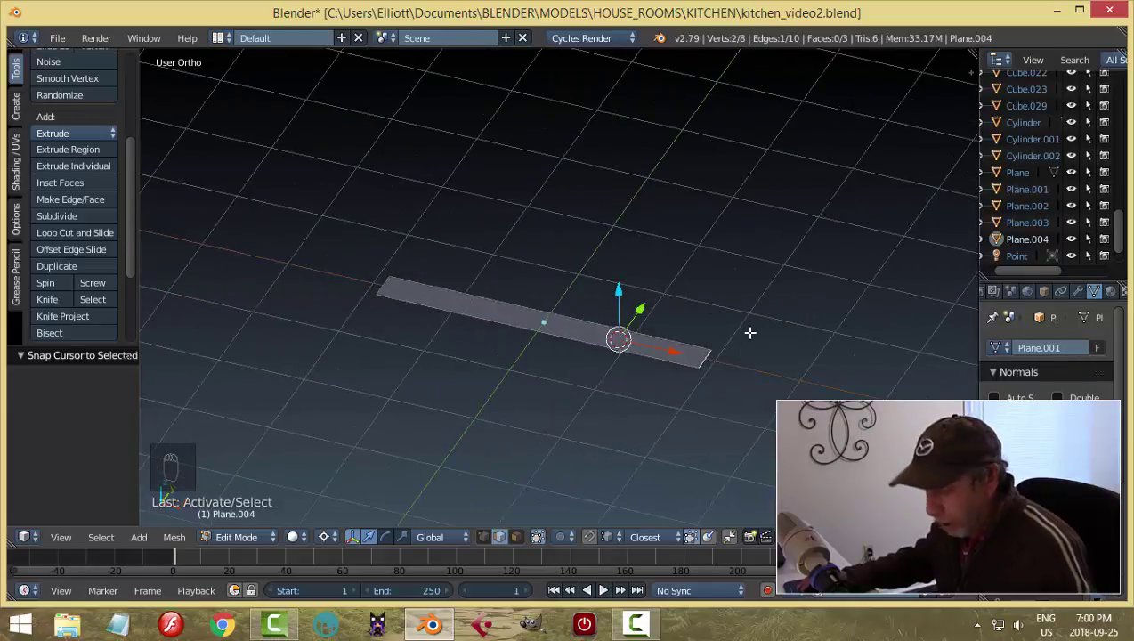
pyautogui.press('r')
pyautogui.press('y')
pyautogui.press('9')
pyautogui.press('0')
pyautogui.press('-')
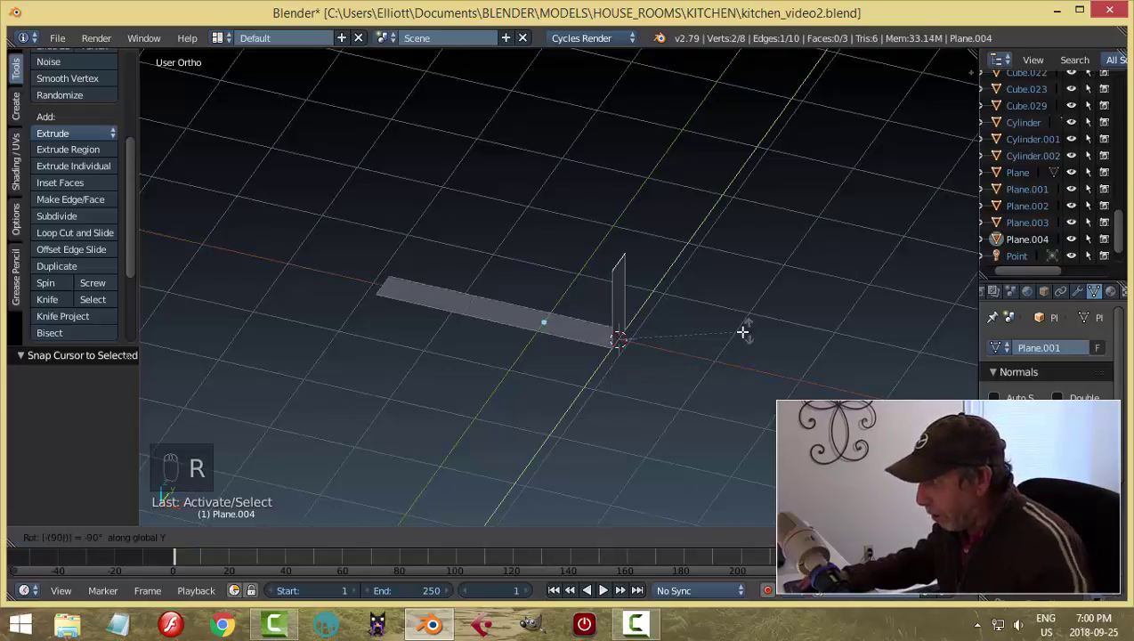
pyautogui.press('Return')
# Select the cut edge on the strip's negative X side and snap the 3D cursor to it.
pyautogui.moveTo(658, 380); pyautogui.dragTo(757, 372, button='middle')
pyautogui.rightClick(284, 403)
pyautogui.rightClick(361, 395)
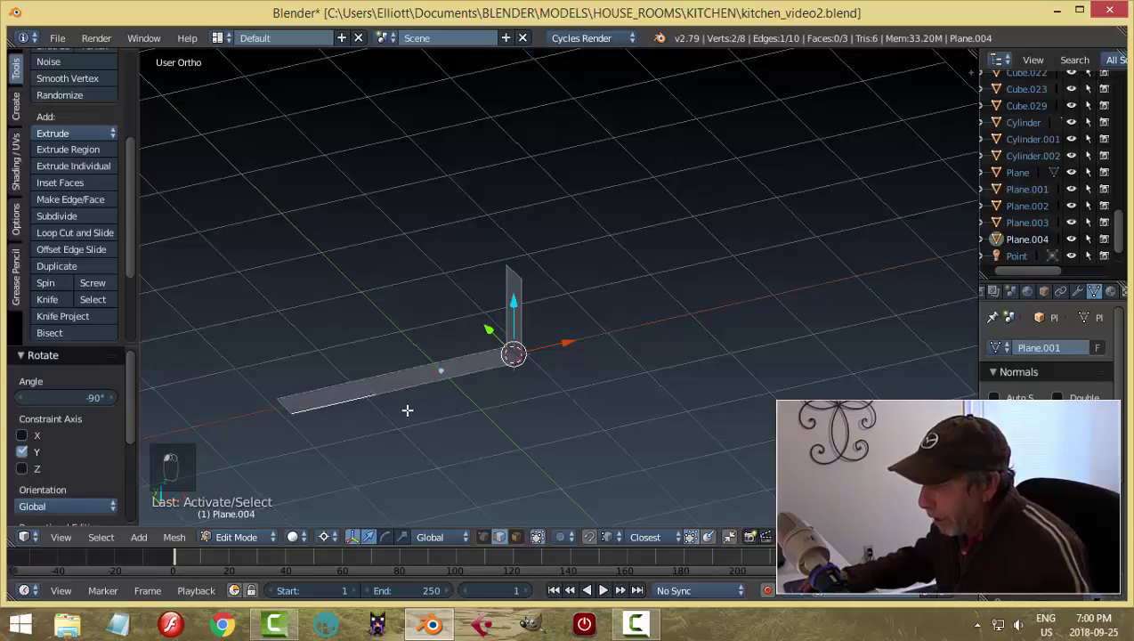
pyautogui.rightClick(371, 381)
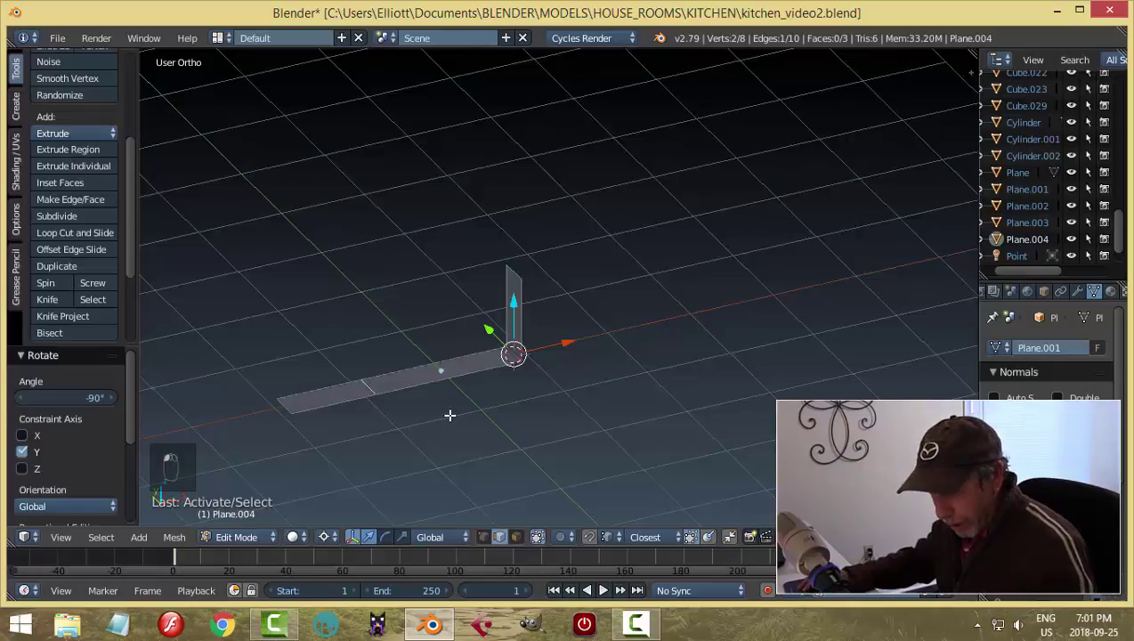
pyautogui.hotkey('shift', 's')
pyautogui.click(445, 414)
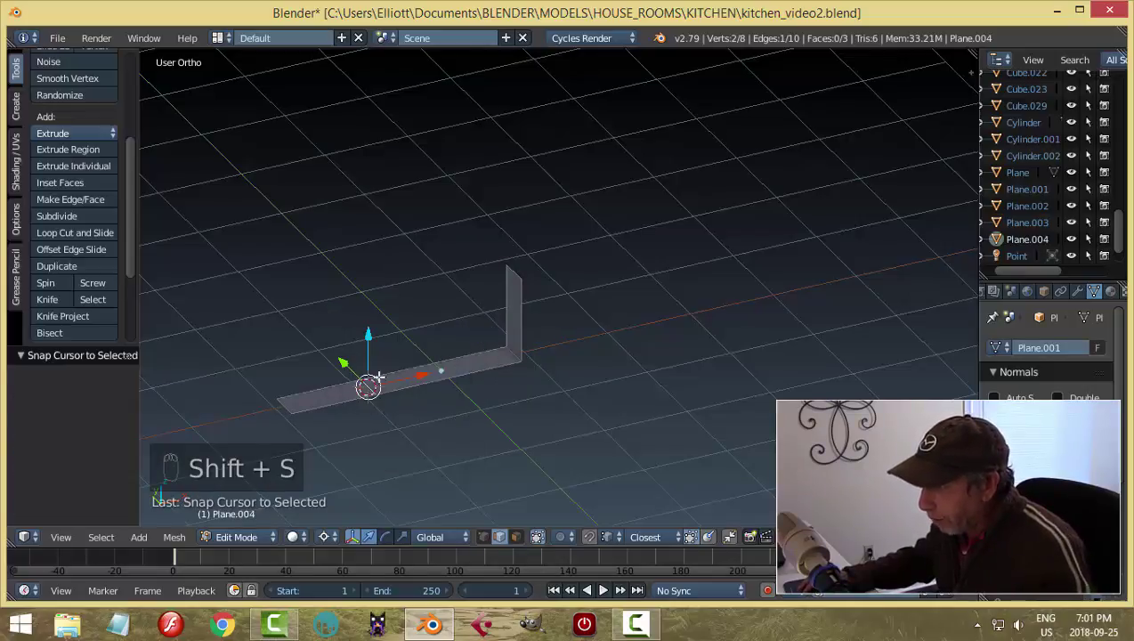
# Rotate the strip's negative X end edge 90° about Y so the second end section stands upright.
pyautogui.rightClick(282, 402)
pyautogui.moveTo(405, 435); pyautogui.dragTo(389, 434, button='middle')
pyautogui.write('ry90')
pyautogui.press('Return')
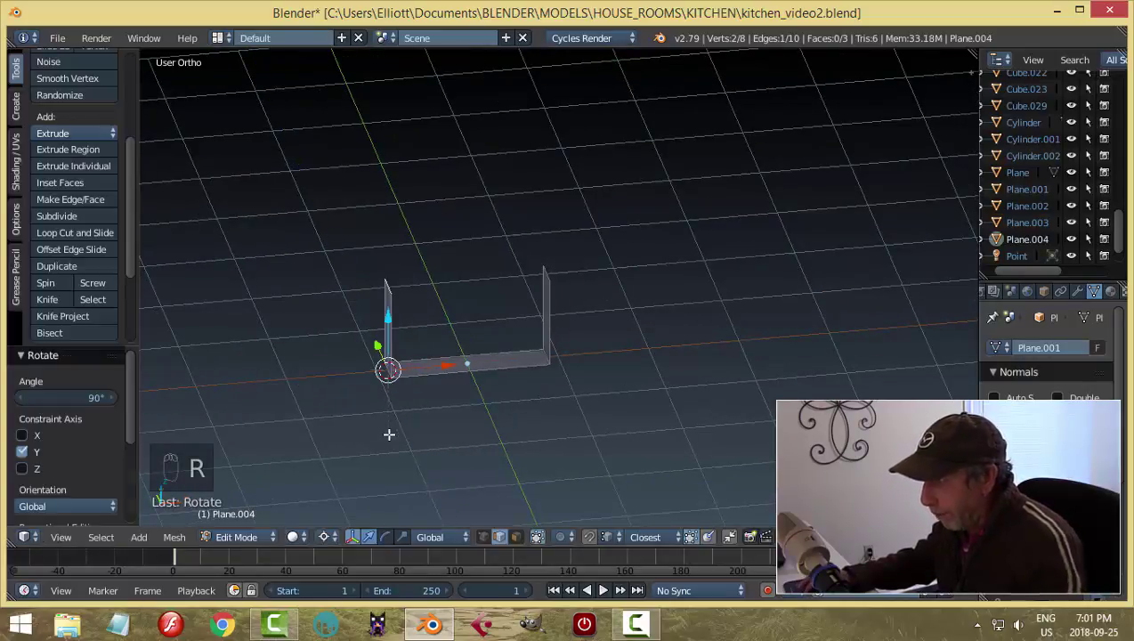
# Set the pivot to Median Point and scale the top edges of both uprights along Y to about 0.481, tapering them.
pyautogui.click(328, 536)
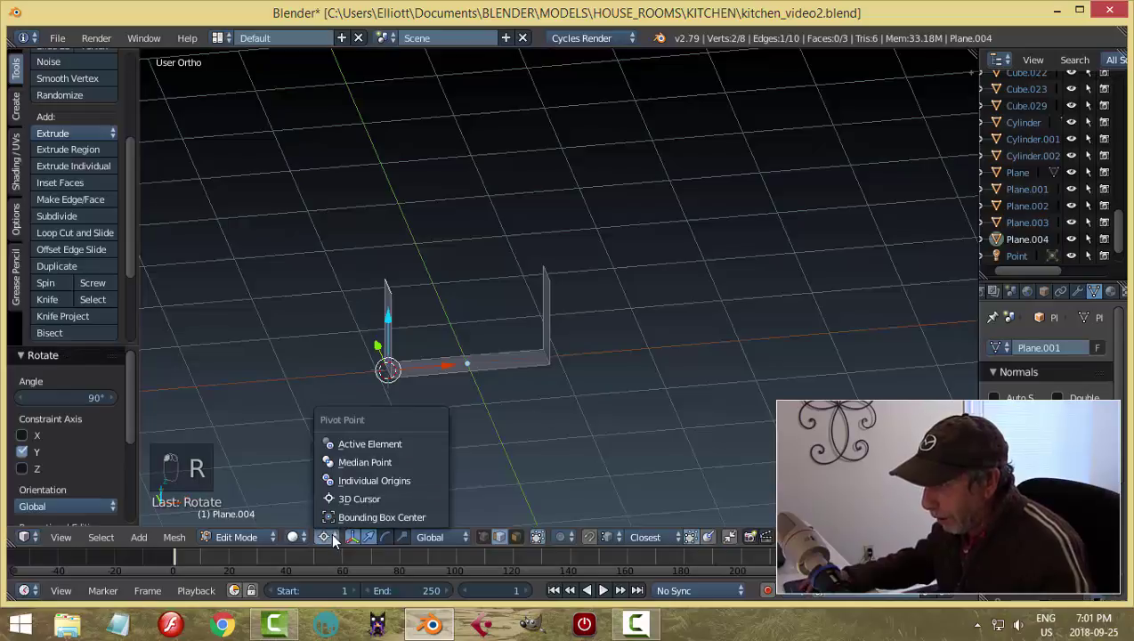
pyautogui.click(354, 463)
pyautogui.moveTo(519, 423); pyautogui.dragTo(601, 322, button='middle')
pyautogui.keyDown('shift'); pyautogui.rightClick(600, 295); pyautogui.keyUp('shift')
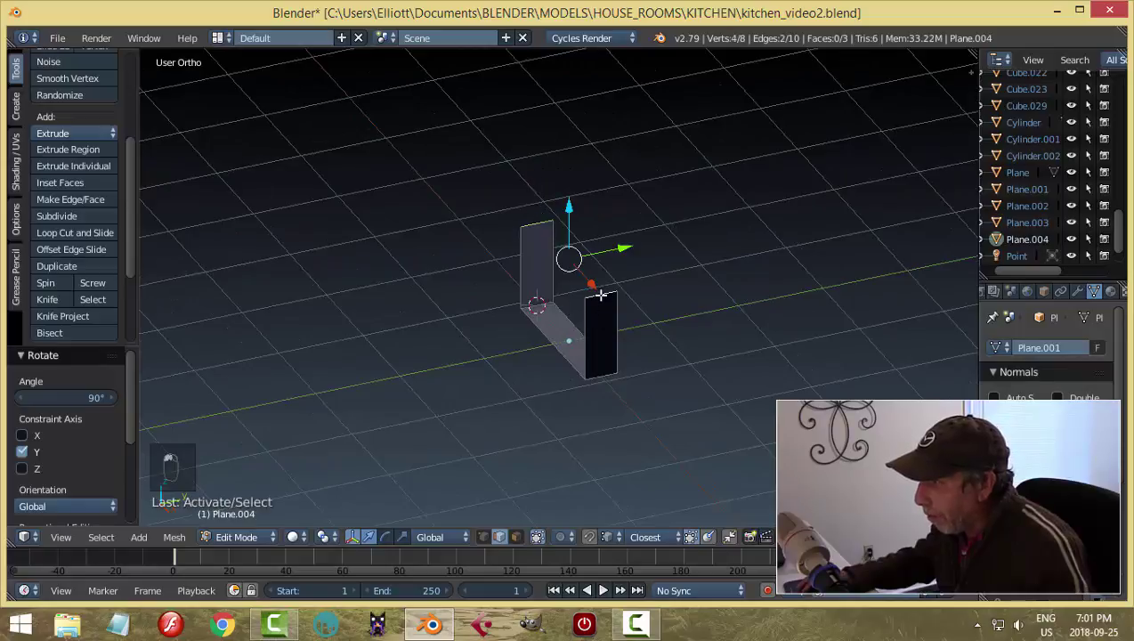
pyautogui.moveTo(690, 342); pyautogui.dragTo(730, 325, button='middle')
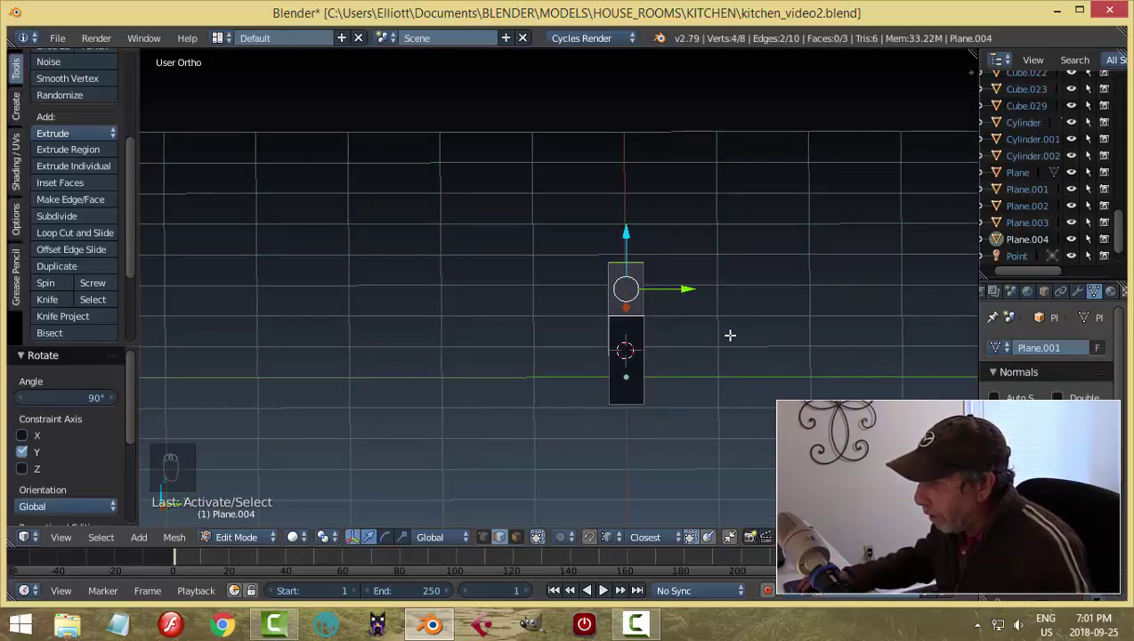
pyautogui.press('s')
pyautogui.press('y')
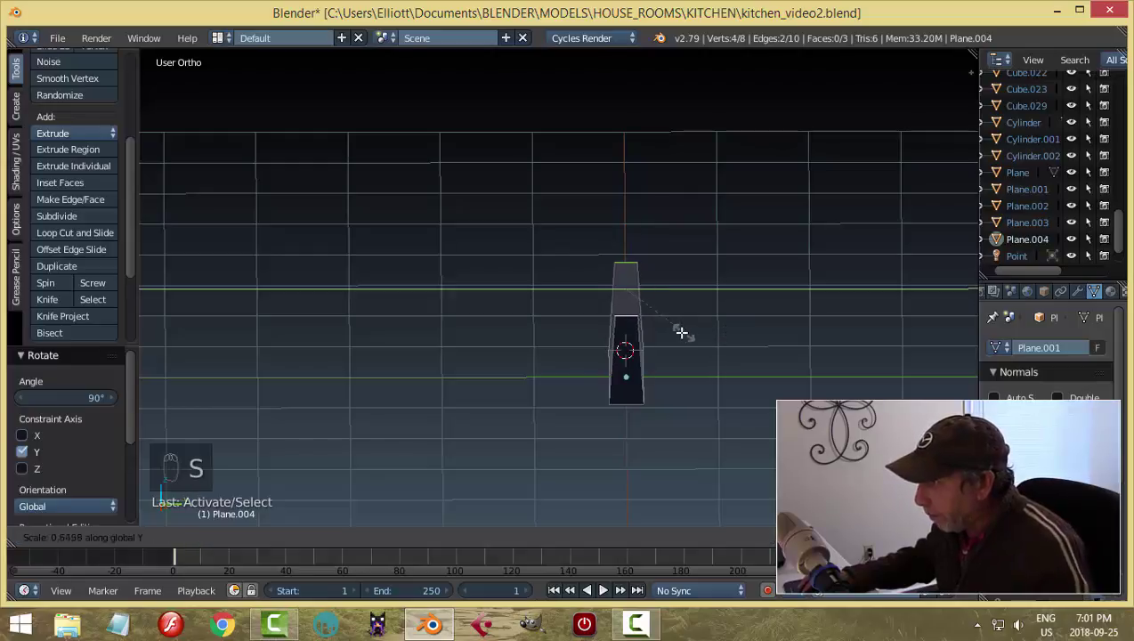
pyautogui.click(661, 331)
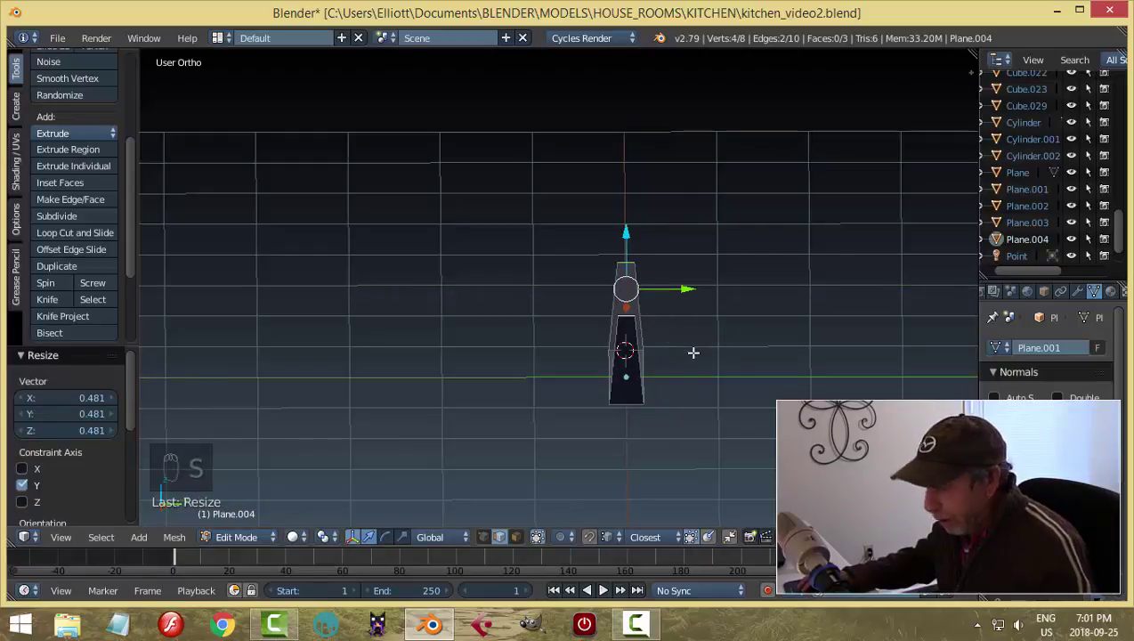
# Scale the whole U-shaped mesh along Y by 1.433 to make it deeper.
pyautogui.press('a')
pyautogui.press('a')
pyautogui.press('a')
pyautogui.press('s')
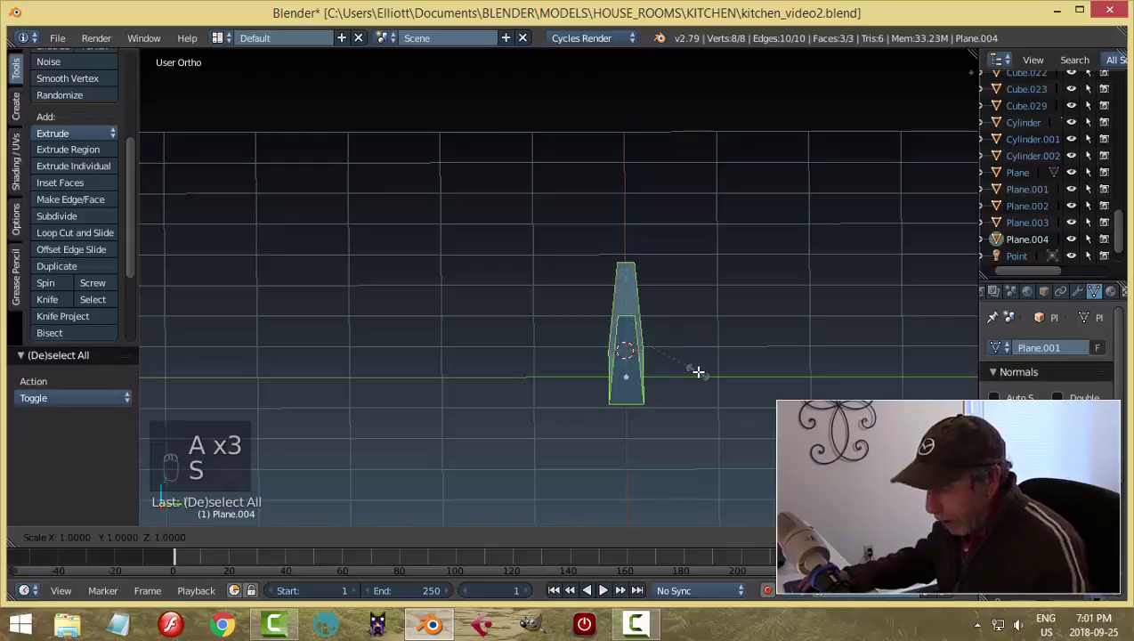
pyautogui.press('y')
pyautogui.click(728, 383)
pyautogui.moveTo(729, 384); pyautogui.dragTo(606, 376, button='middle')
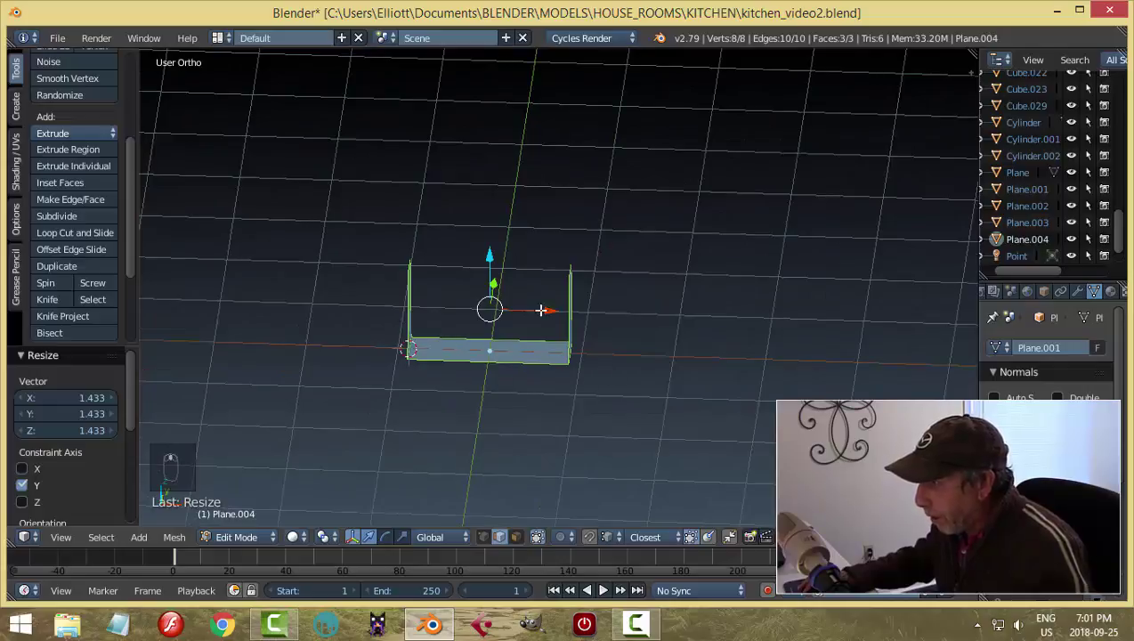
# Scale the whole U-shaped mesh along X to lengthen it, and return to Object Mode.
pyautogui.moveTo(597, 357); pyautogui.dragTo(603, 335, button='middle')
pyautogui.press('s')
pyautogui.press('x')
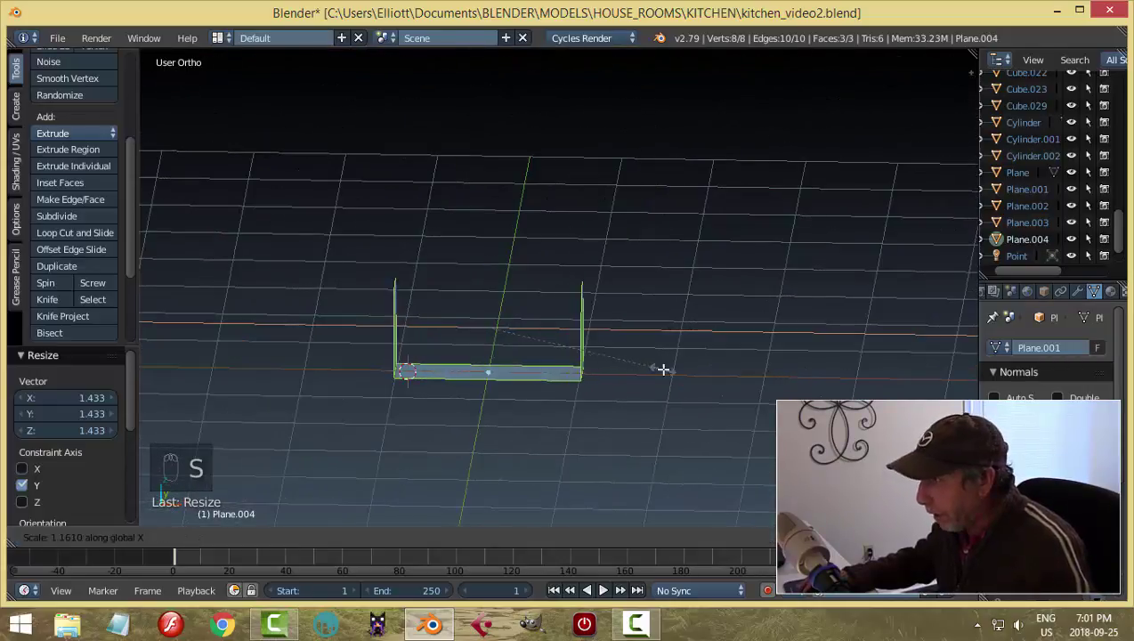
pyautogui.click(709, 372)
pyautogui.press('a')
pyautogui.moveTo(709, 372); pyautogui.dragTo(668, 308, button='middle')
pyautogui.press('Tab')
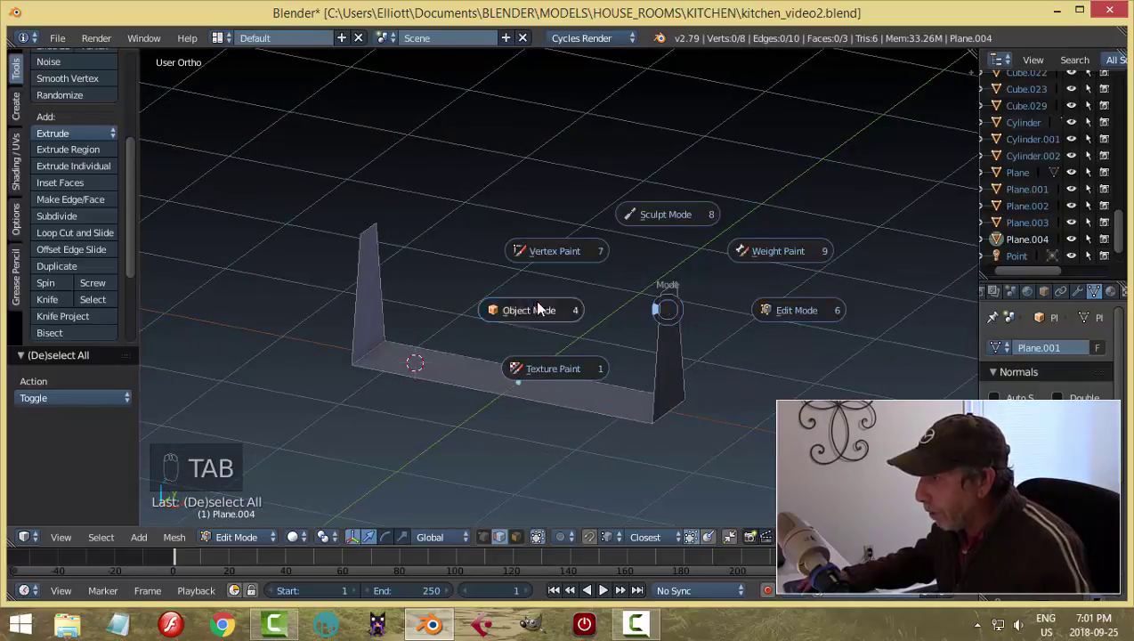
pyautogui.moveTo(532, 291); pyautogui.dragTo(587, 324, button='middle')
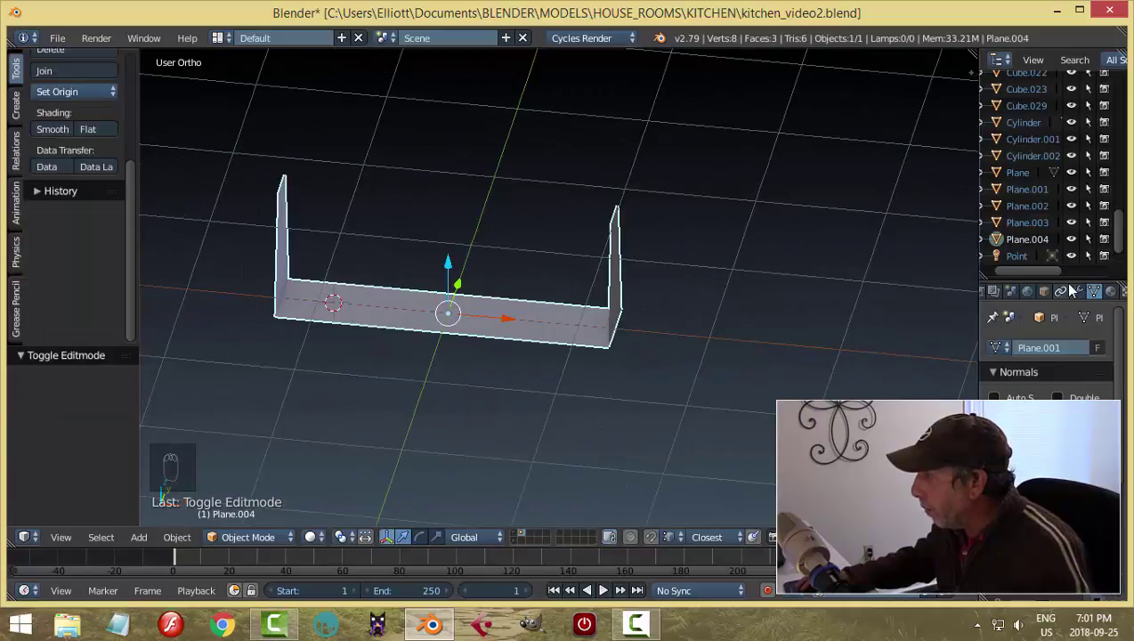
# Add a Solidify modifier to the U-shaped object with thickness 0.0330 and Even Thickness enabled.
pyautogui.moveTo(1066, 278); pyautogui.dragTo(1068, 208)
pyautogui.click(1077, 222)
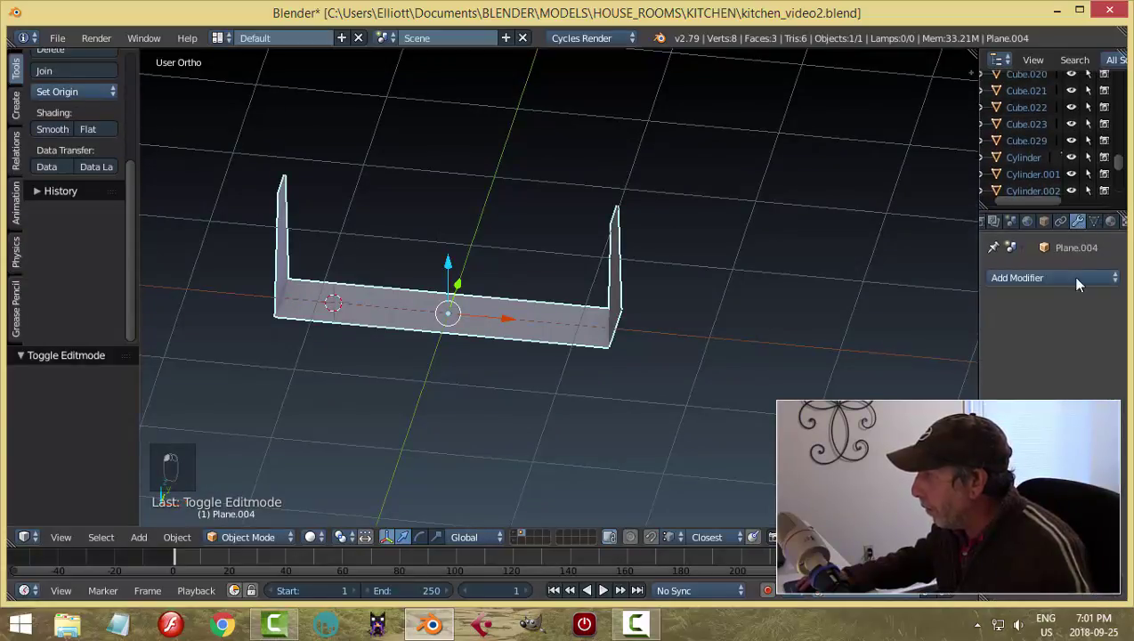
pyautogui.click(1026, 279)
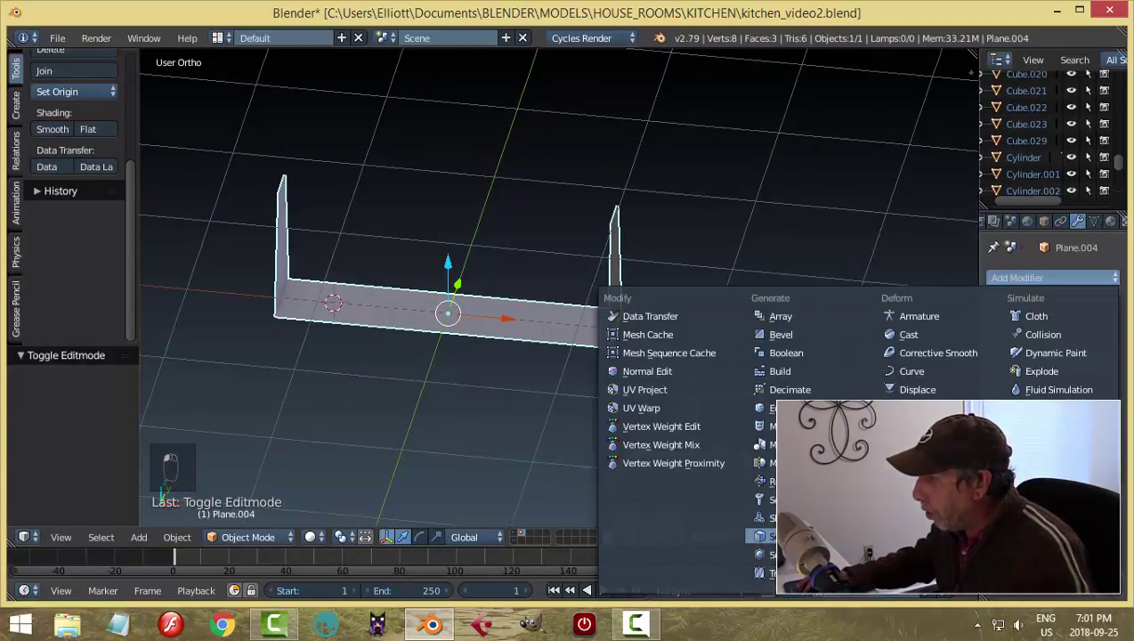
pyautogui.click(756, 547)
pyautogui.moveTo(1014, 352); pyautogui.dragTo(1050, 352)
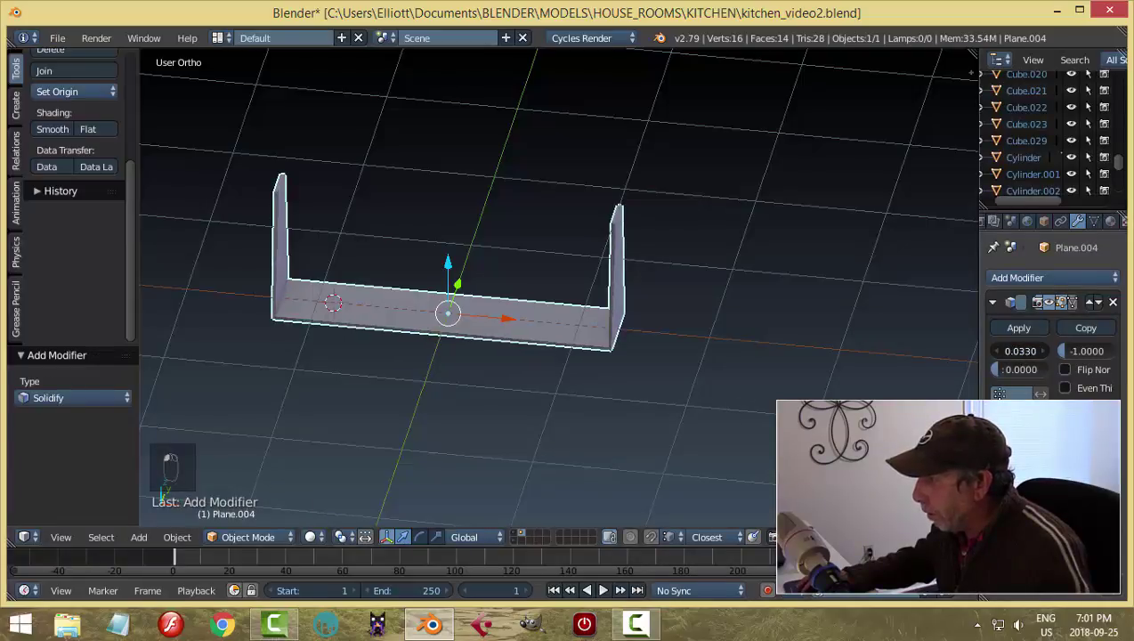
pyautogui.moveTo(623, 365); pyautogui.dragTo(694, 344, button='middle')
pyautogui.click(1064, 388)
pyautogui.moveTo(640, 418); pyautogui.dragTo(647, 296, button='middle')
pyautogui.scroll(2, 601, 423)
pyautogui.press('a')
# Lower the top edges of both uprights by 0.128 along Z, and return to Object Mode.
pyautogui.rightClick(722, 231)
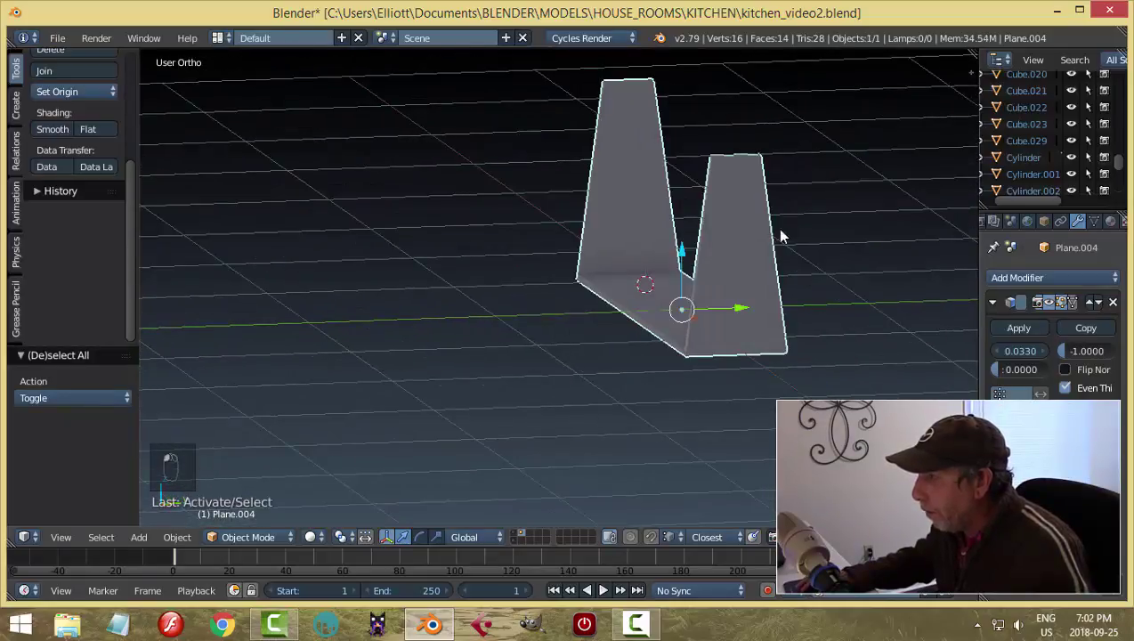
pyautogui.press('Tab')
pyautogui.click(916, 236)
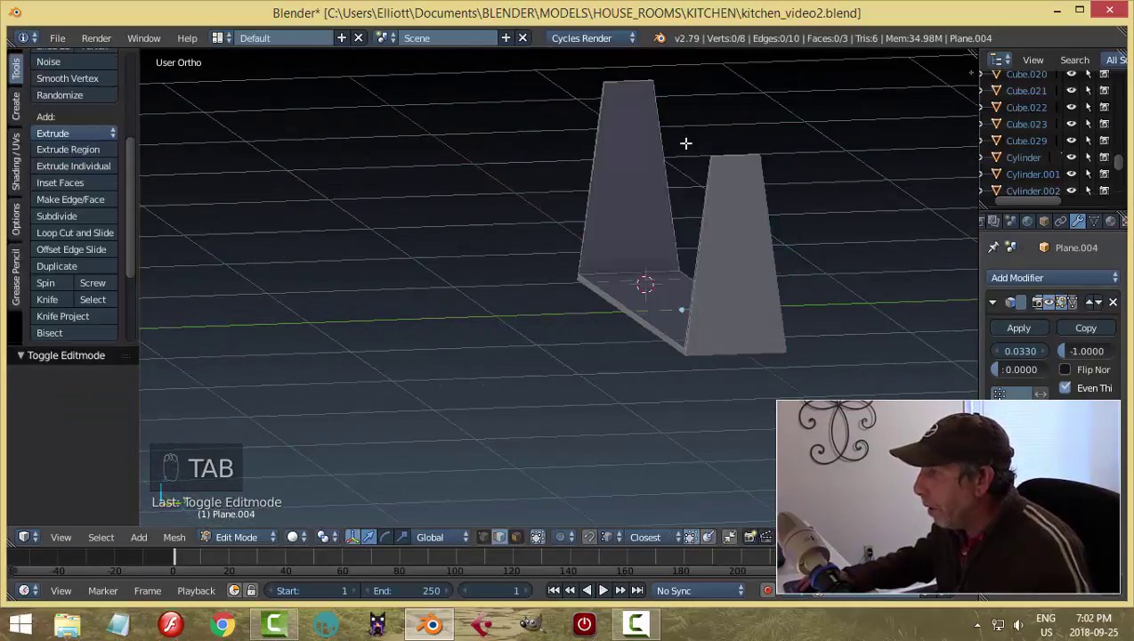
pyautogui.rightClick(630, 81)
pyautogui.keyDown('shift'); pyautogui.rightClick(738, 160); pyautogui.keyUp('shift')
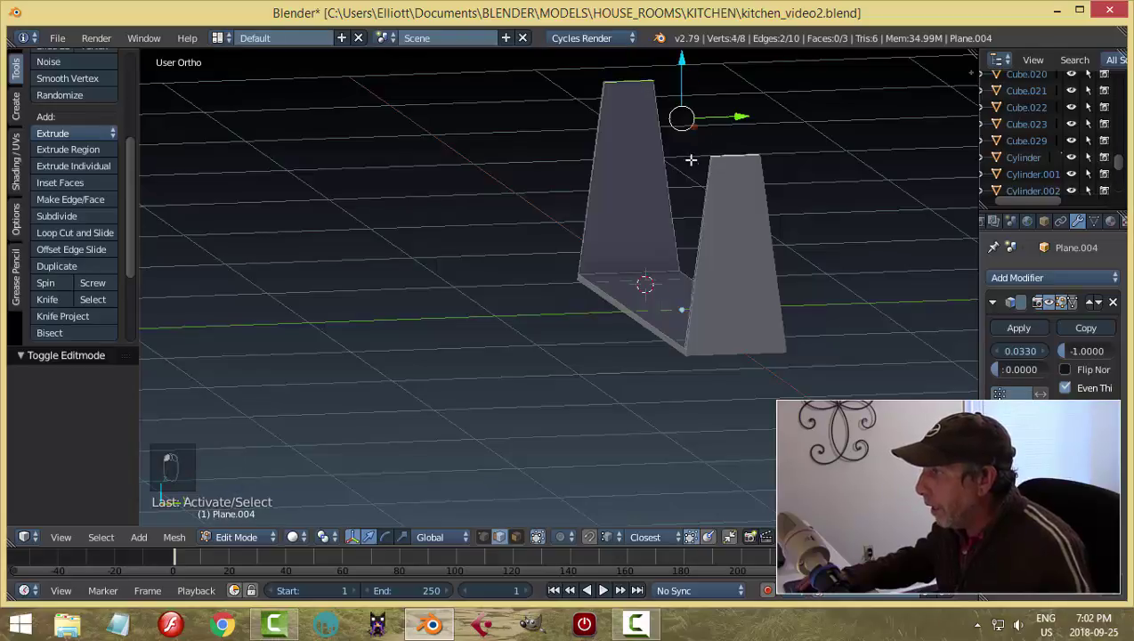
pyautogui.moveTo(679, 64); pyautogui.dragTo(680, 89)
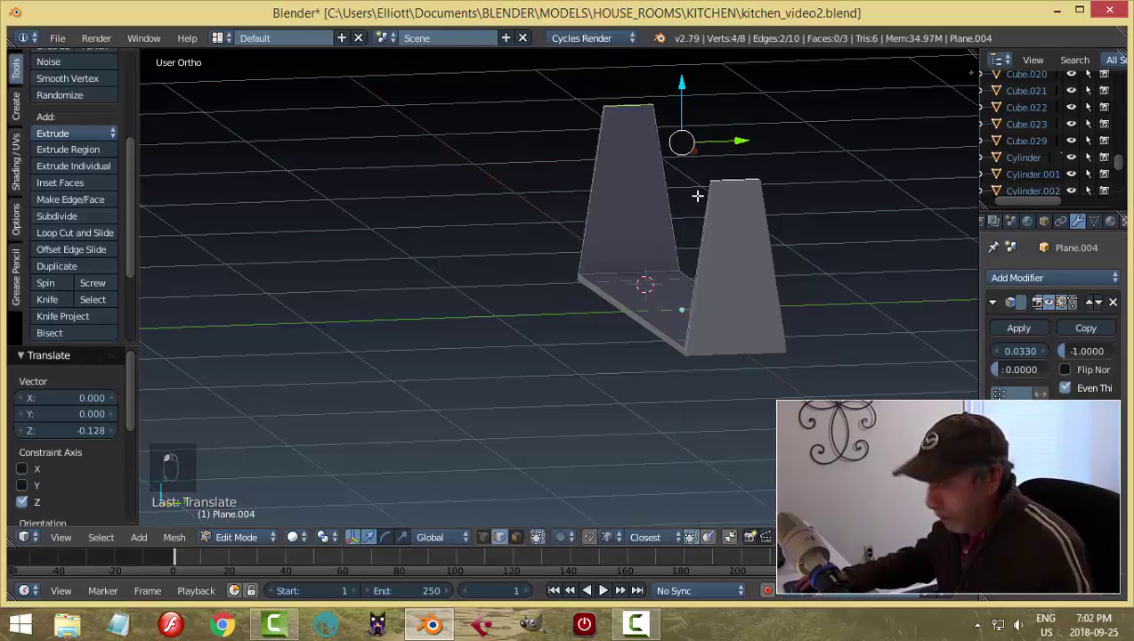
pyautogui.press('a')
pyautogui.press('Tab')
pyautogui.click(557, 202)
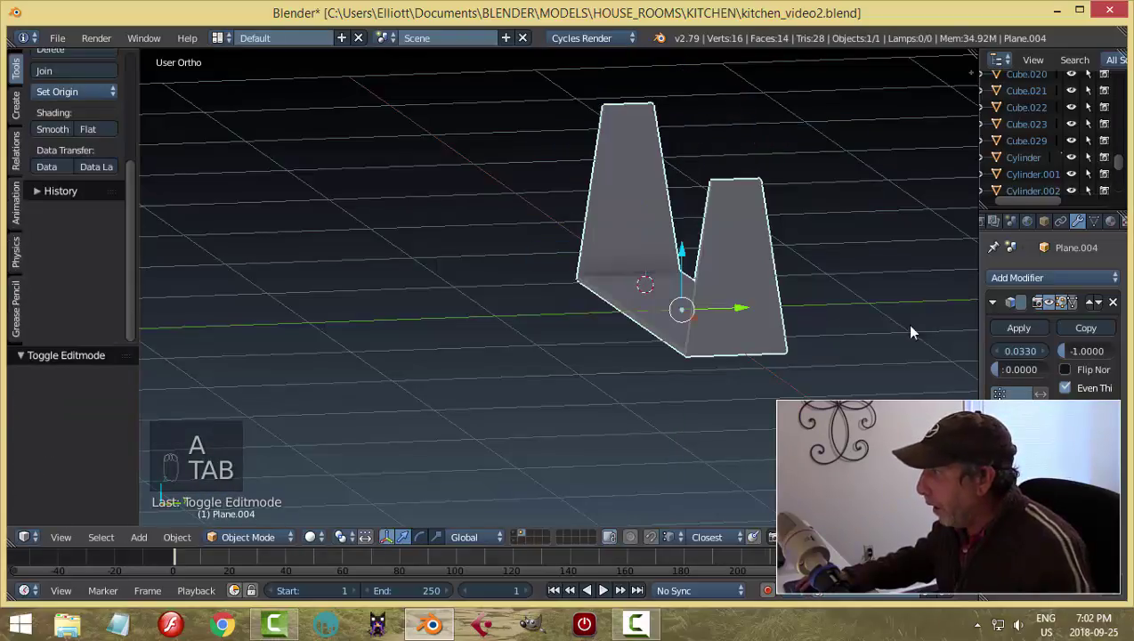
# Apply the Solidify modifier and add a Bevel modifier with width 0.0120 and 2 segments.
pyautogui.click(1014, 328)
pyautogui.click(1015, 279)
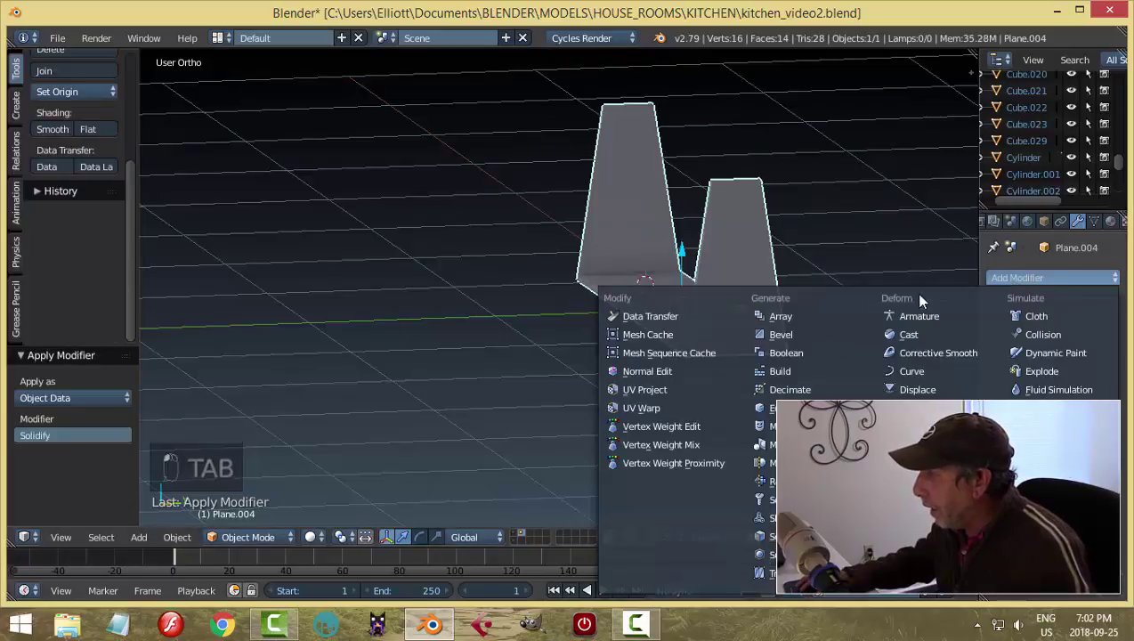
pyautogui.click(820, 336)
pyautogui.click(1041, 369)
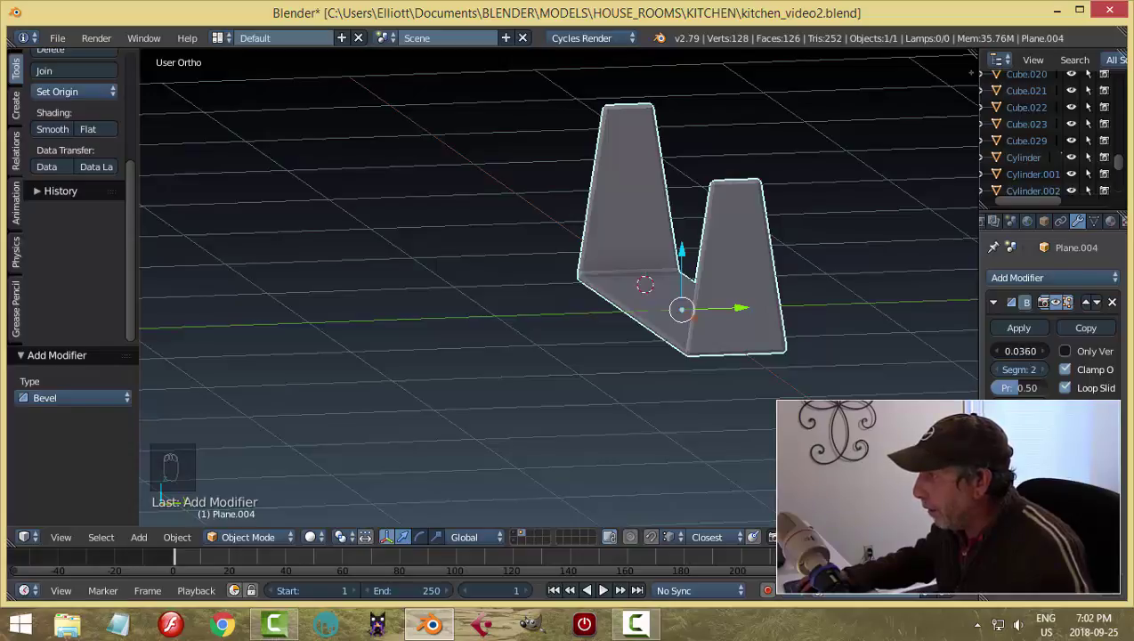
pyautogui.moveTo(1020, 351); pyautogui.dragTo(669, 347)
pyautogui.press('a')
pyautogui.moveTo(567, 362); pyautogui.dragTo(653, 364, button='middle')
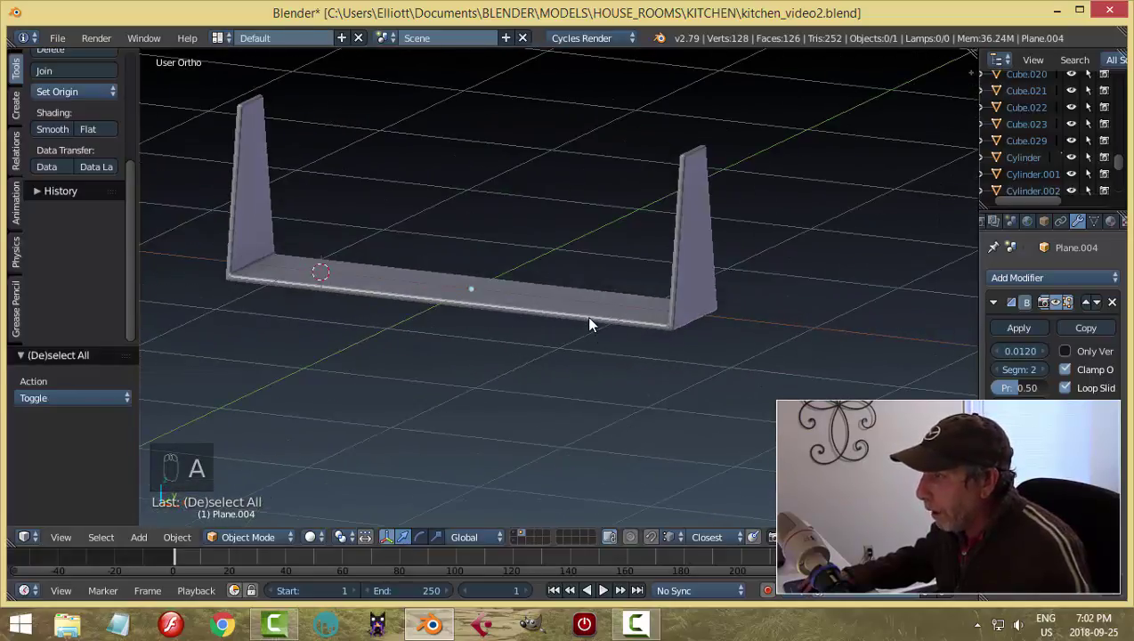
# Apply smooth shading to the U-shaped object.
pyautogui.rightClick(499, 296)
pyautogui.click(53, 129)
pyautogui.moveTo(409, 285); pyautogui.dragTo(645, 268, button='middle')
# Add two lengthwise loop cuts around the U-shaped mesh, one close to each long side, and return to Object Mode.
pyautogui.press('Tab')
pyautogui.hotkey('ctrl', 'r')
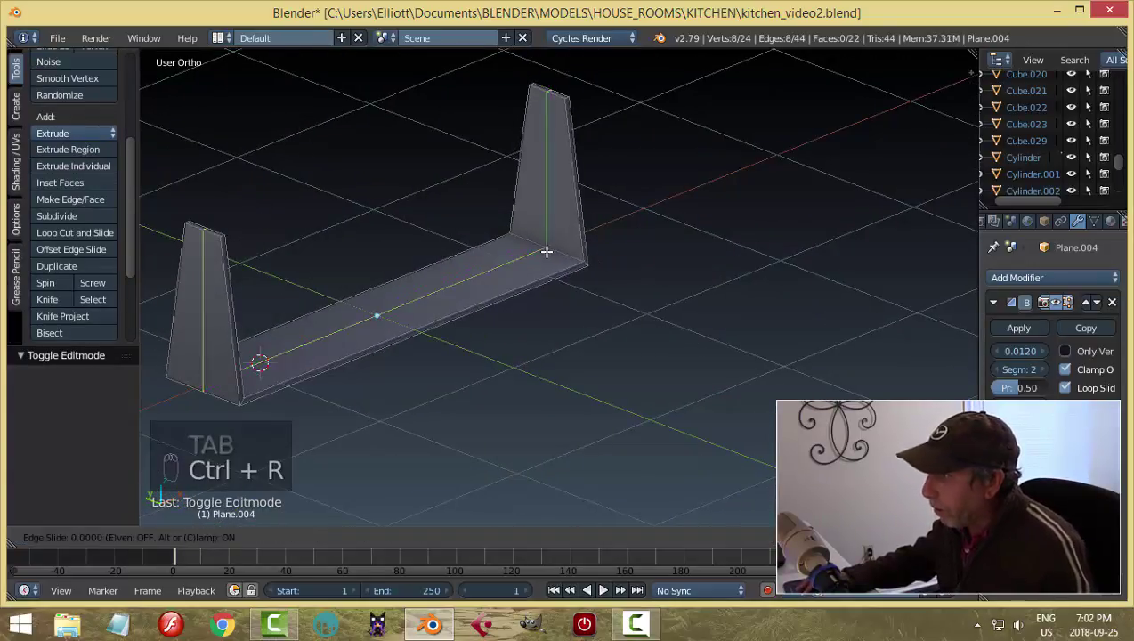
pyautogui.click(529, 237)
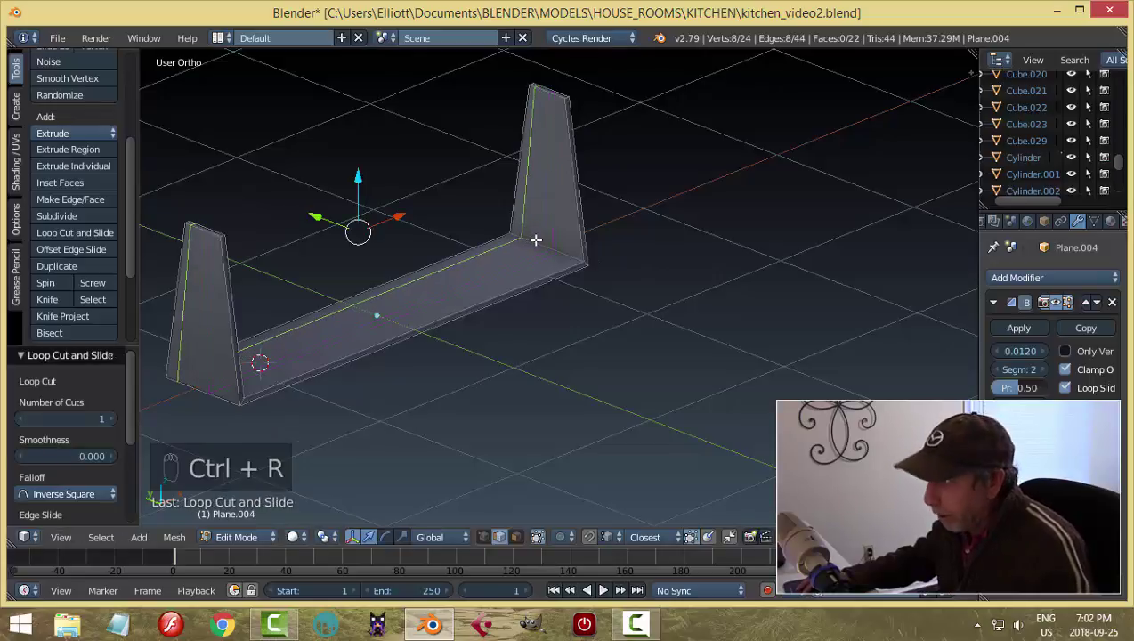
pyautogui.hotkey('ctrl', 'r')
pyautogui.click(596, 252)
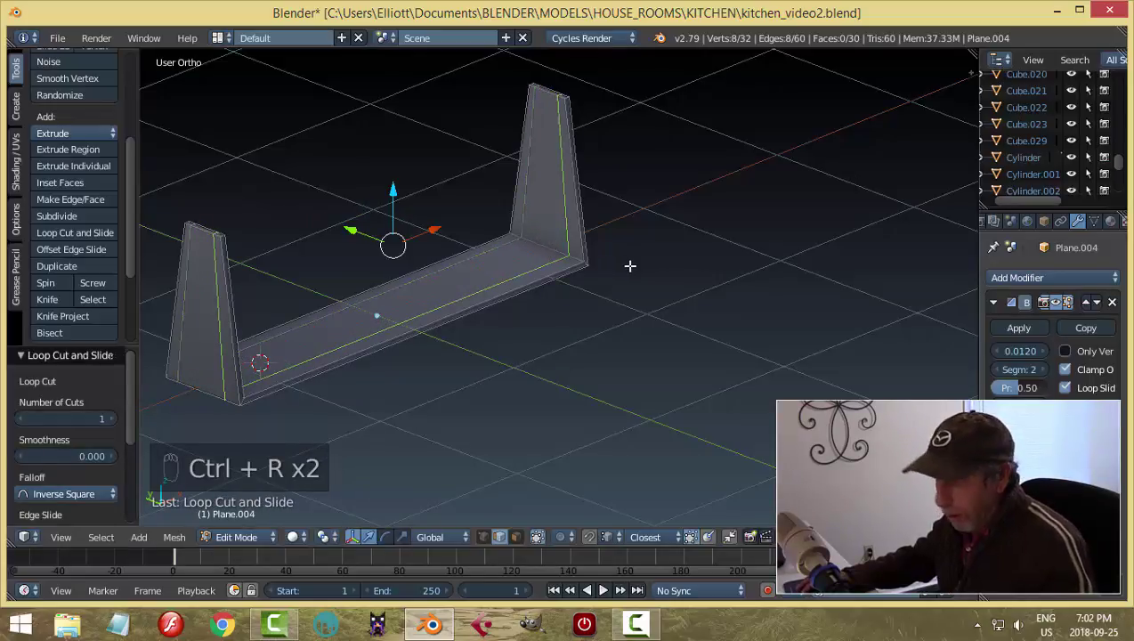
pyautogui.press('a')
pyautogui.press('Tab')
pyautogui.moveTo(645, 263)
pyautogui.mouseDown(button='middle')
pyautogui.moveTo(633, 299)
pyautogui.moveTo(487, 266)
pyautogui.moveTo(623, 263)
pyautogui.moveTo(597, 240)
pyautogui.moveTo(598, 252)
pyautogui.moveTo(664, 283)
pyautogui.moveTo(716, 281)
pyautogui.moveTo(863, 235)
pyautogui.moveTo(699, 298)
pyautogui.moveTo(720, 275)
pyautogui.moveTo(719, 290)
pyautogui.moveTo(664, 267)
pyautogui.mouseUp(button='middle')
pyautogui.press('a')
# Select the U-shaped object and snap the 3D cursor to it.
pyautogui.rightClick(664, 266)
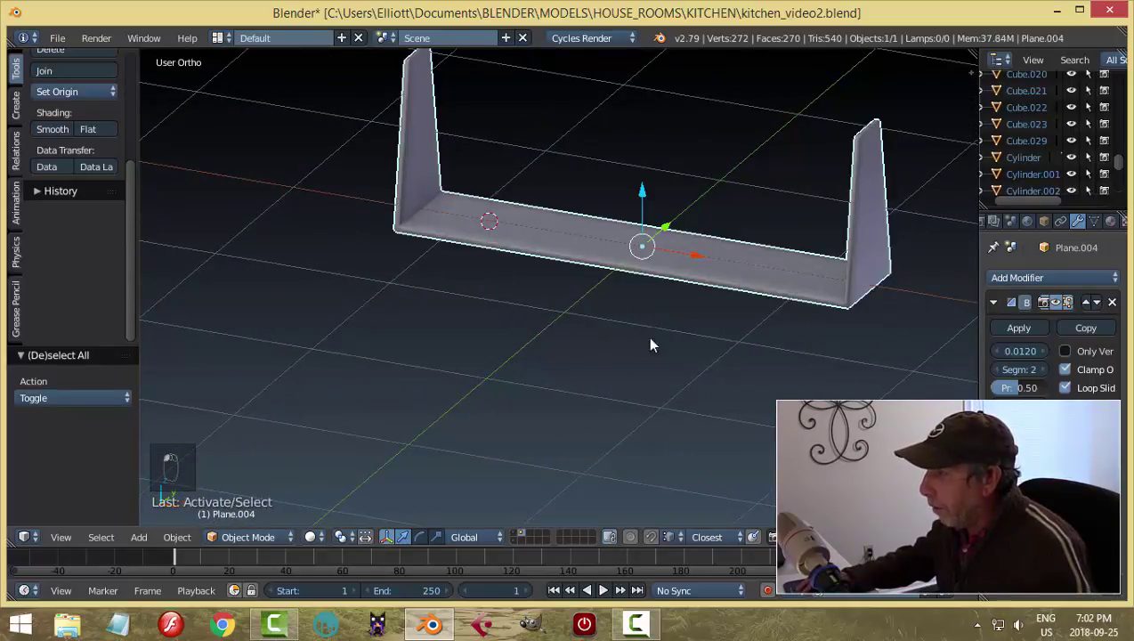
pyautogui.hotkey('shift', 's')
pyautogui.click(630, 345)
pyautogui.moveTo(630, 345); pyautogui.dragTo(591, 327, button='middle')
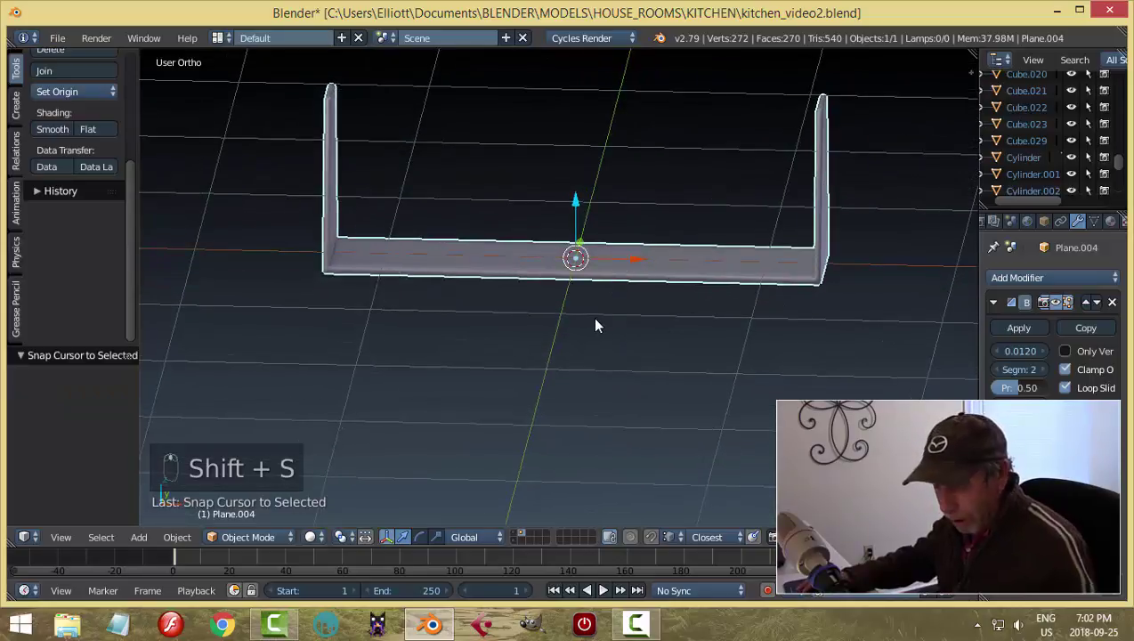
# Add a mesh cylinder with 22 vertices at the 3D cursor and rotate it 90° about Y.
pyautogui.hotkey('shift', 'a')
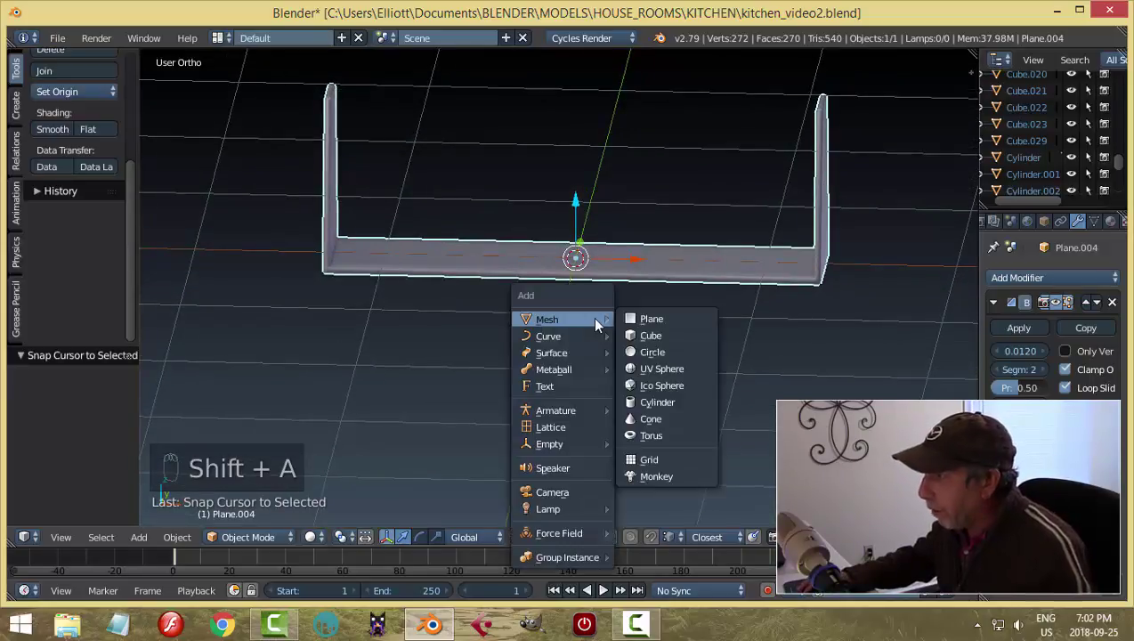
pyautogui.click(656, 402)
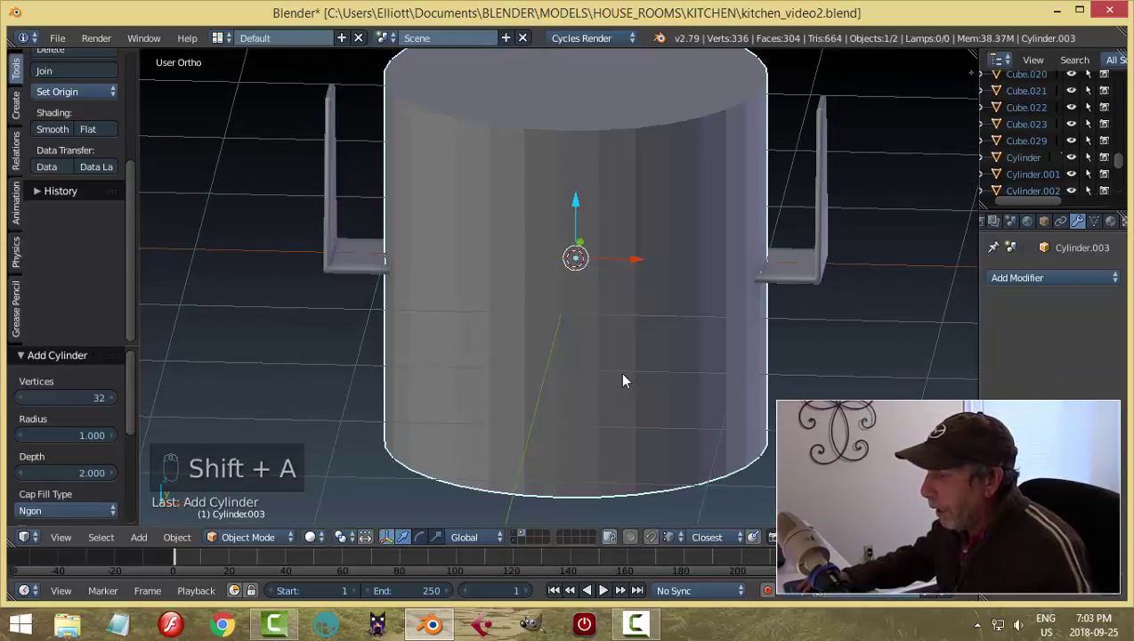
pyautogui.click(54, 398)
pyautogui.write('22')
pyautogui.press('Return')
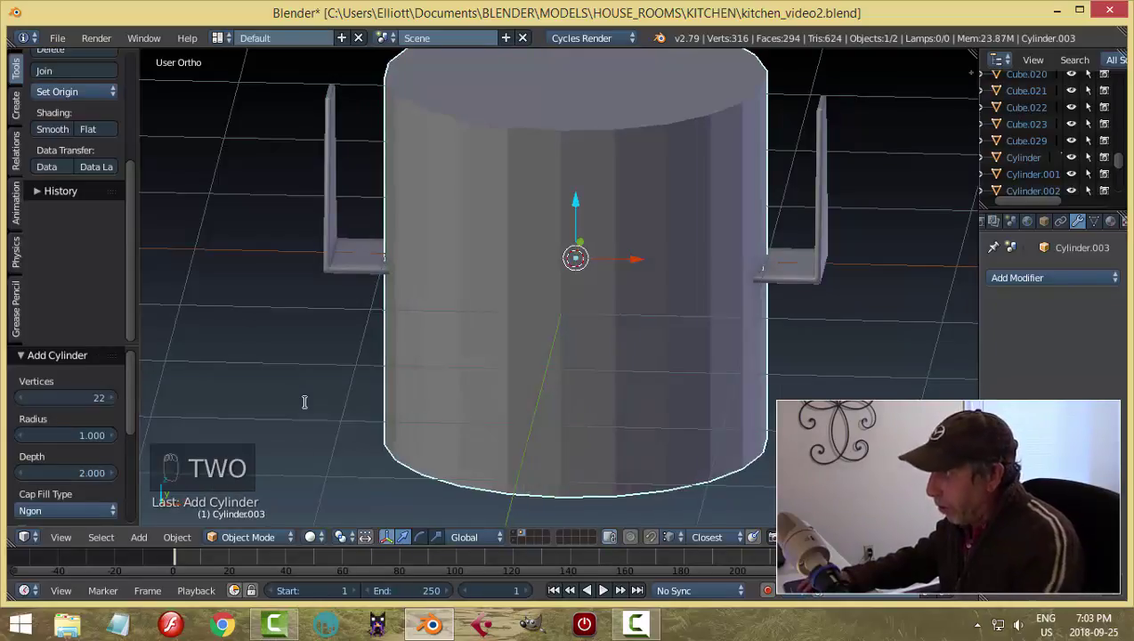
pyautogui.press('r')
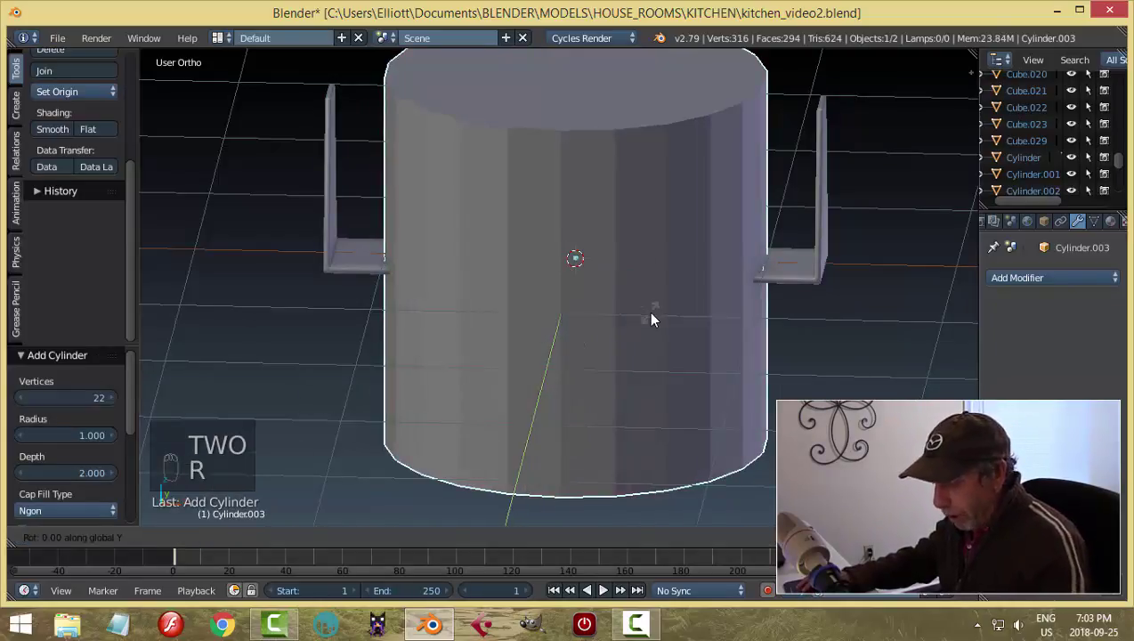
pyautogui.press('y')
pyautogui.press('9')
pyautogui.press('0')
pyautogui.press('Return')
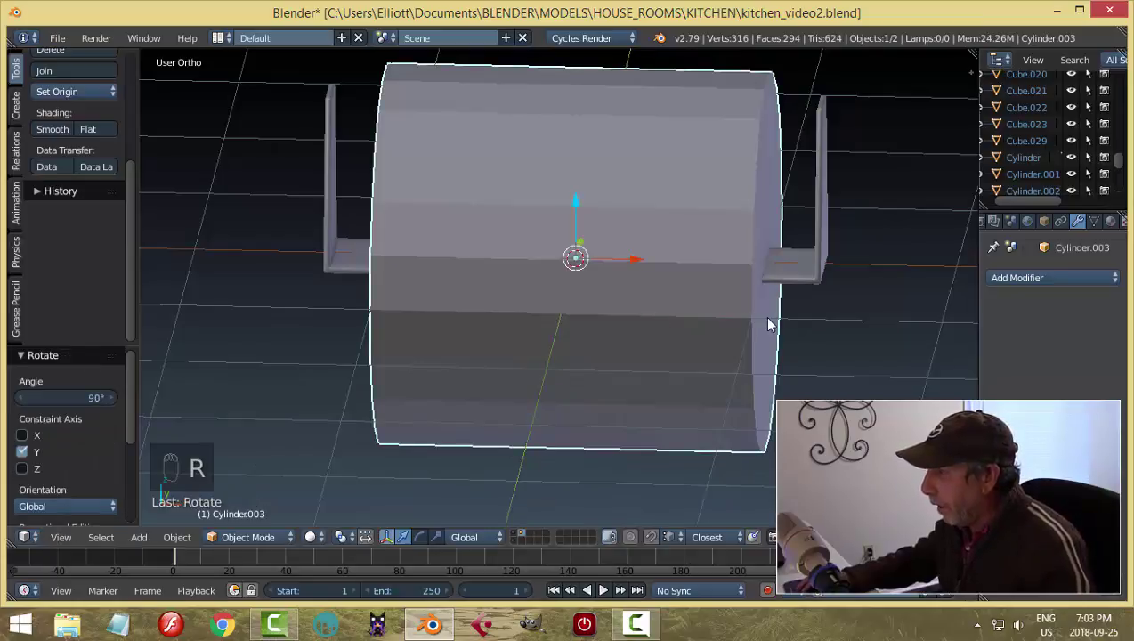
# Delete the two end cap faces of the cylinder to leave an open tube.
pyautogui.press('Tab')
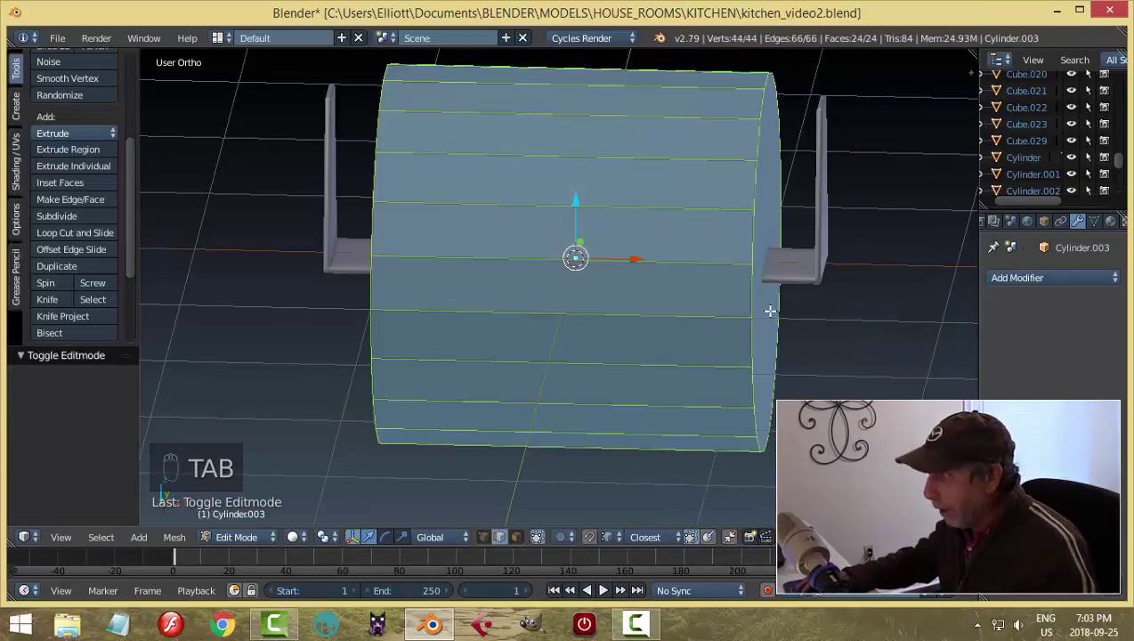
pyautogui.hotkey('ctrl', 'Tab')
pyautogui.click(743, 327)
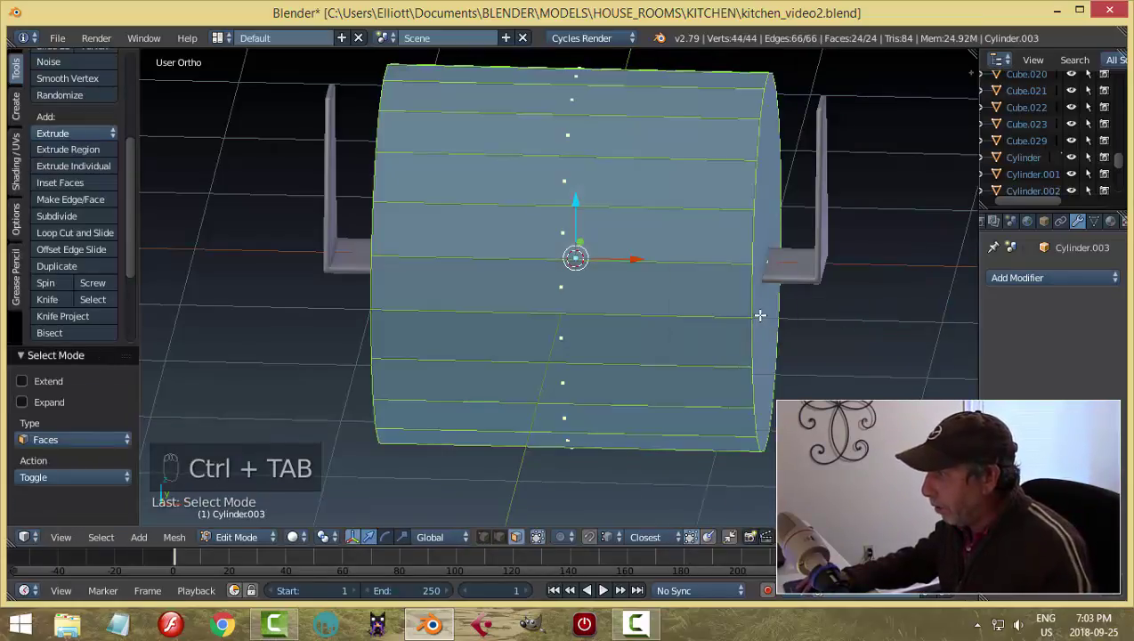
pyautogui.rightClick(758, 312)
pyautogui.moveTo(472, 330); pyautogui.dragTo(362, 316, button='middle')
pyautogui.keyDown('shift'); pyautogui.rightClick(362, 317); pyautogui.keyUp('shift')
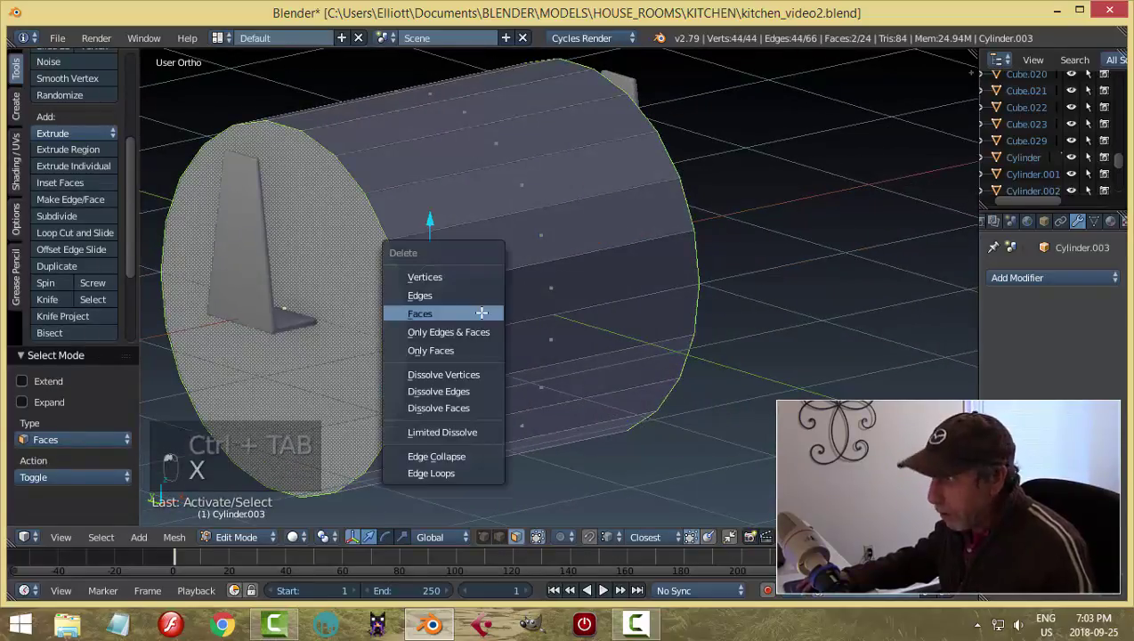
pyautogui.press('x')
pyautogui.click(481, 313)
# Scale the whole tube to 0.082 in Y and Z only, and raise it 0.595 along Z between the uprights.
pyautogui.press('a')
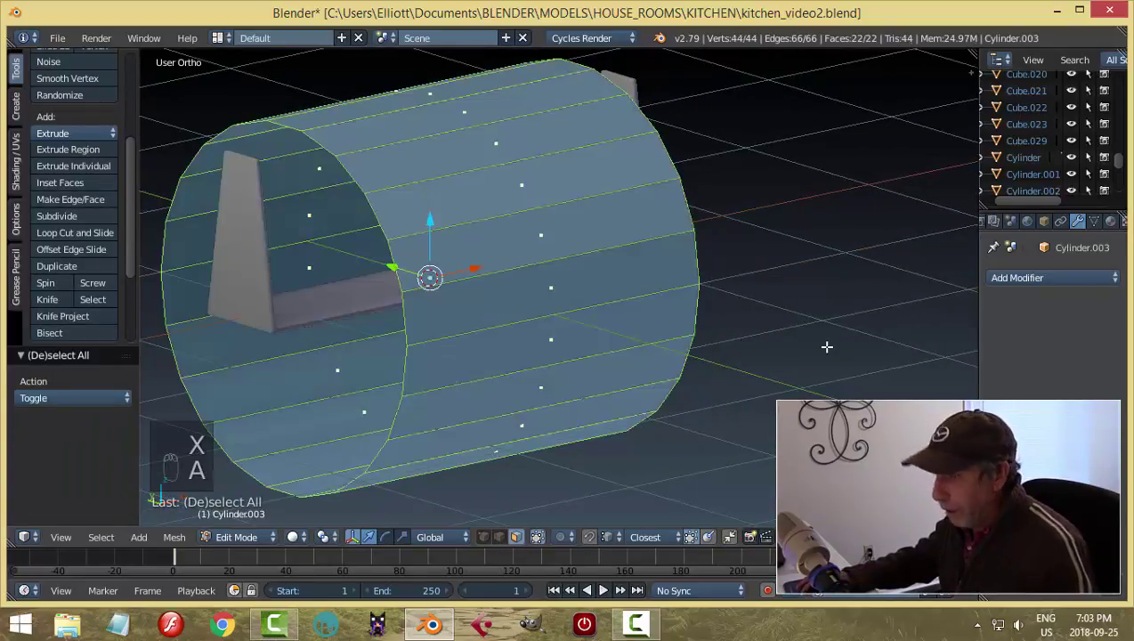
pyautogui.press('s')
pyautogui.hotkey('shift', 'x')
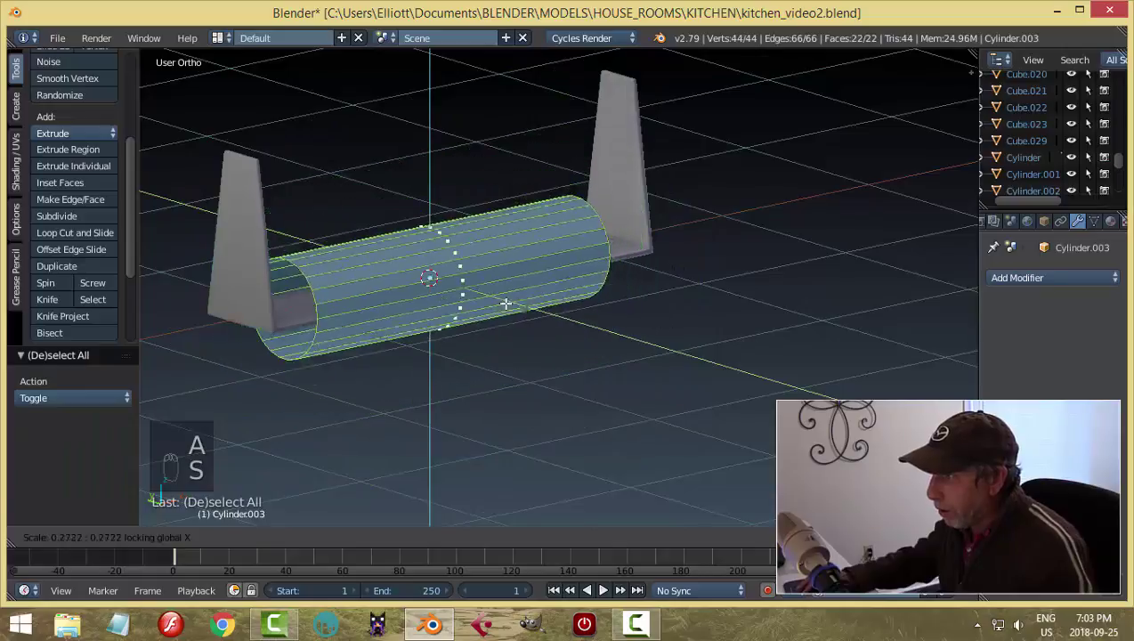
pyautogui.click(439, 296)
pyautogui.press('g')
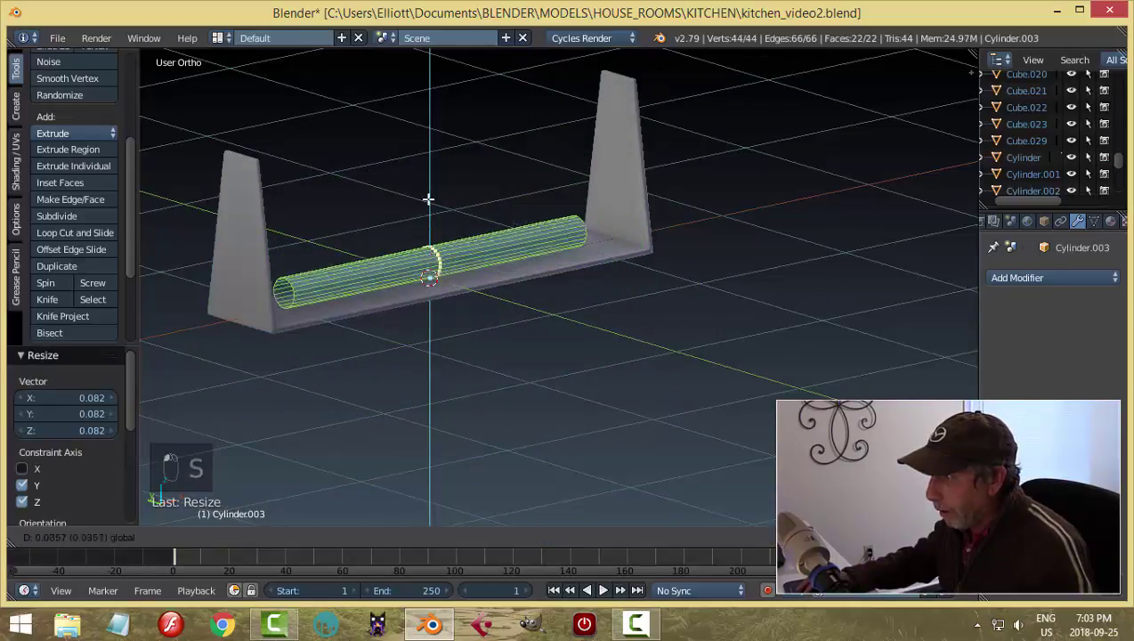
pyautogui.press('z')
pyautogui.click(428, 120)
pyautogui.moveTo(588, 175); pyautogui.dragTo(496, 182, button='middle')
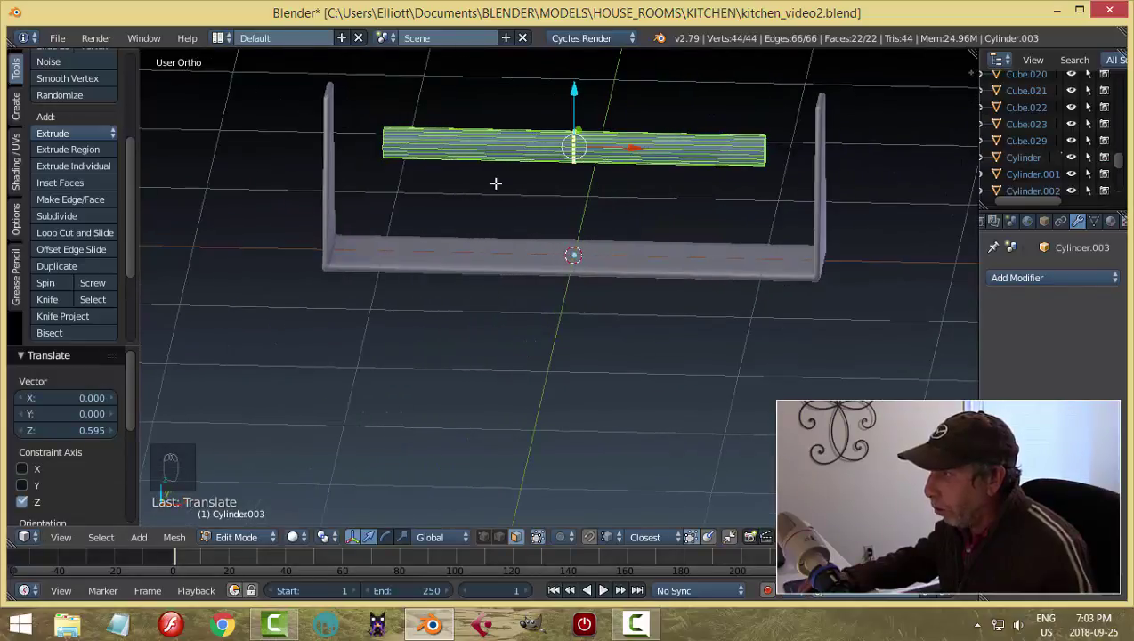
# Scale the tube along X until its ends reach both uprights, and return to Object Mode.
pyautogui.press('s')
pyautogui.press('x')
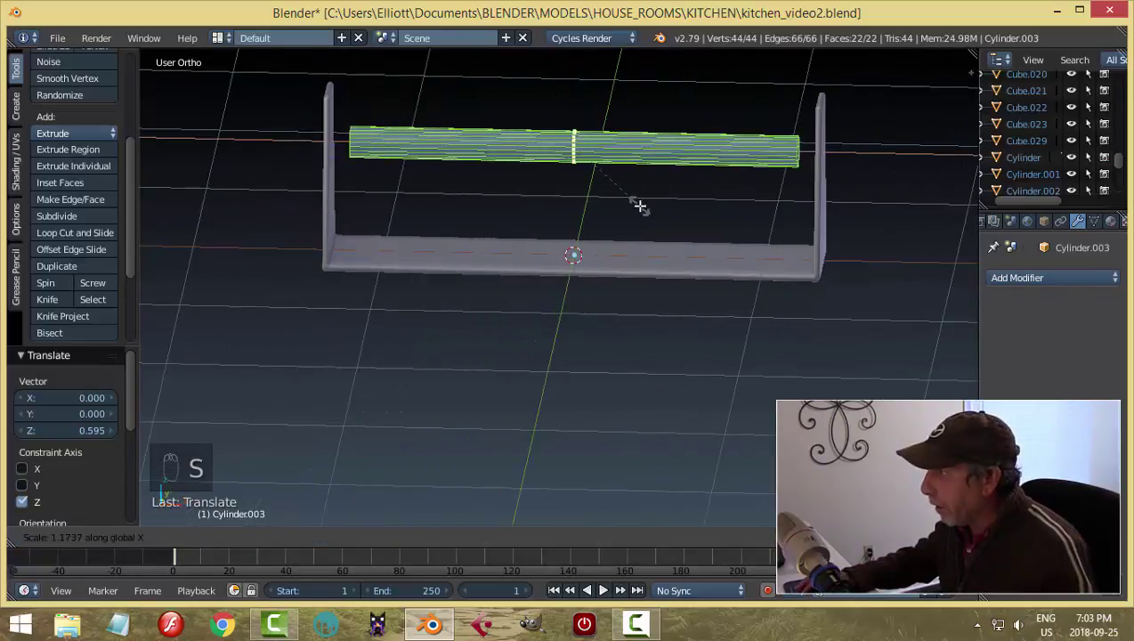
pyautogui.click(648, 209)
pyautogui.moveTo(648, 209); pyautogui.dragTo(658, 236, button='middle')
pyautogui.press('a')
pyautogui.press('Tab')
# Apply smooth shading to the tube and lower it by 0.049 along Z.
pyautogui.click(50, 130)
pyautogui.moveTo(471, 205); pyautogui.dragTo(516, 187, button='middle')
pyautogui.press('a')
pyautogui.press('a')
pyautogui.rightClick(514, 182)
pyautogui.moveTo(584, 218); pyautogui.dragTo(583, 231)
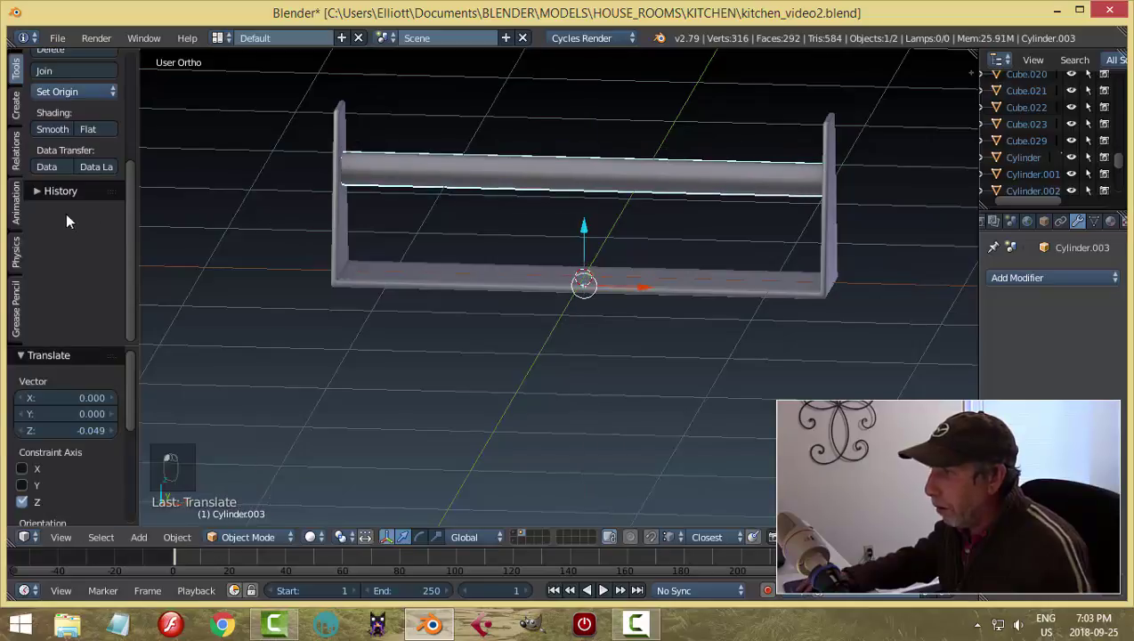
# Set the tube's origin to its geometry and duplicate the tube in place.
pyautogui.click(57, 92)
pyautogui.click(79, 130)
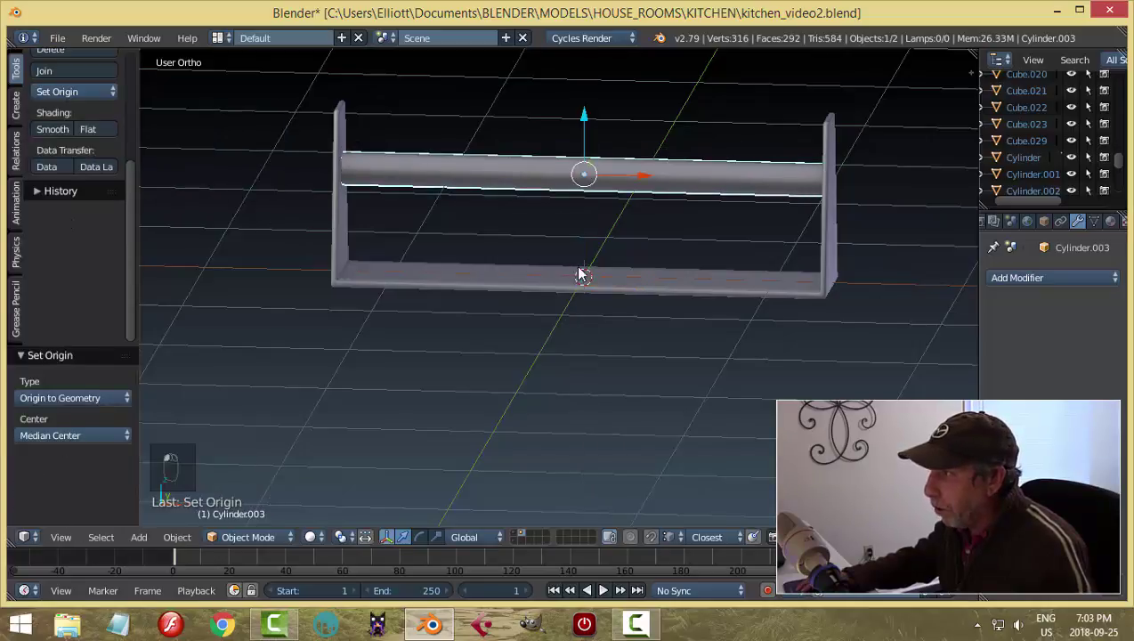
pyautogui.moveTo(579, 270); pyautogui.dragTo(560, 279, button='middle')
pyautogui.hotkey('shift', 'd')
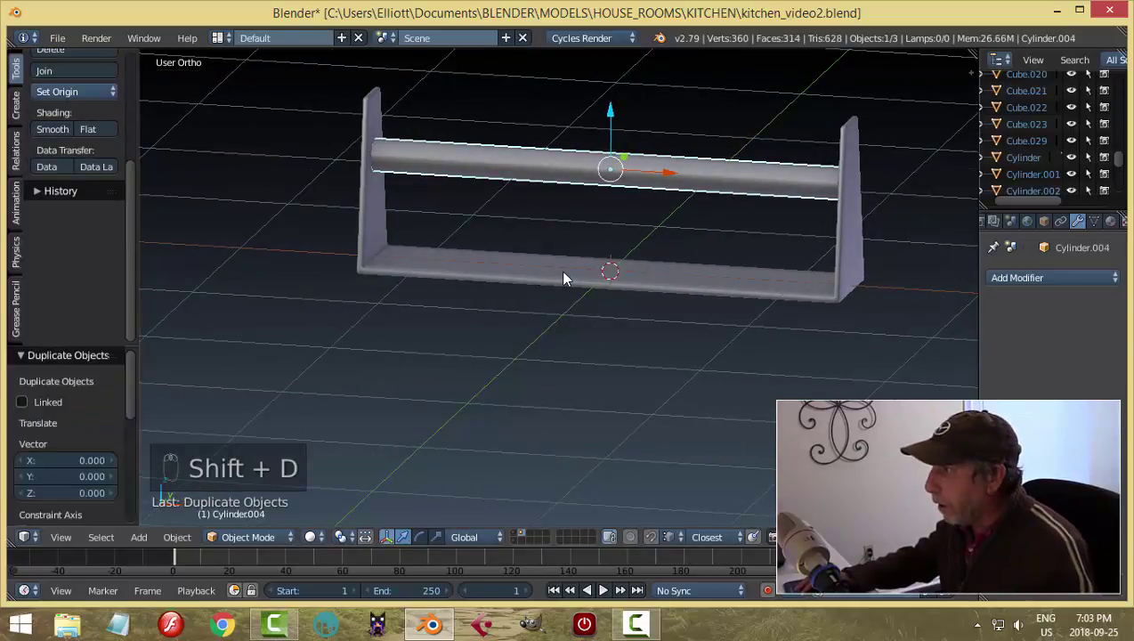
pyautogui.moveTo(646, 233); pyautogui.dragTo(695, 229, button='middle')
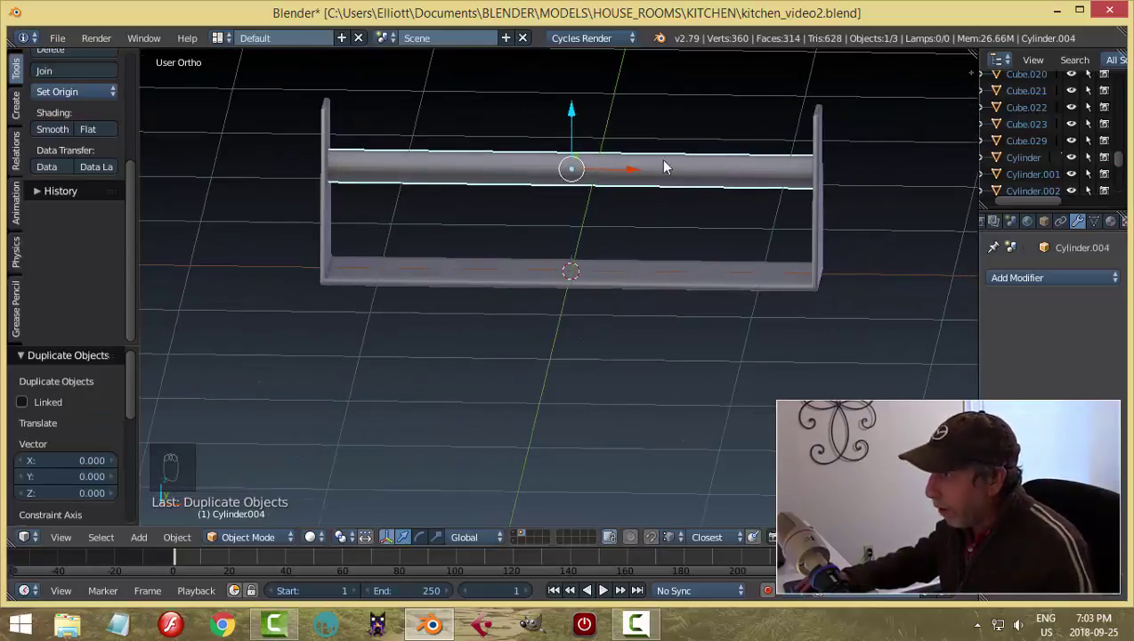
# Scale the duplicated tube by 3.148 in Y and Z only to form a thick roll around the original.
pyautogui.press('s')
pyautogui.hotkey('shift', 'x')
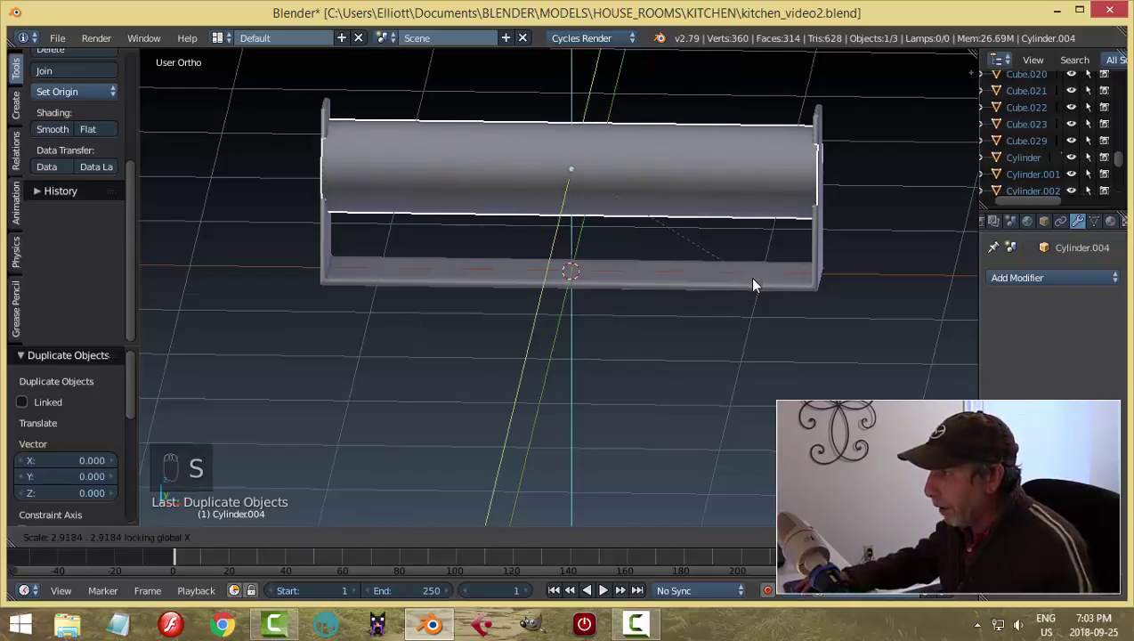
pyautogui.click(783, 267)
# Scale the roll by 0.822 along X, and fine-tune its length along X so its ends clear both uprights.
pyautogui.press('s')
pyautogui.press('x')
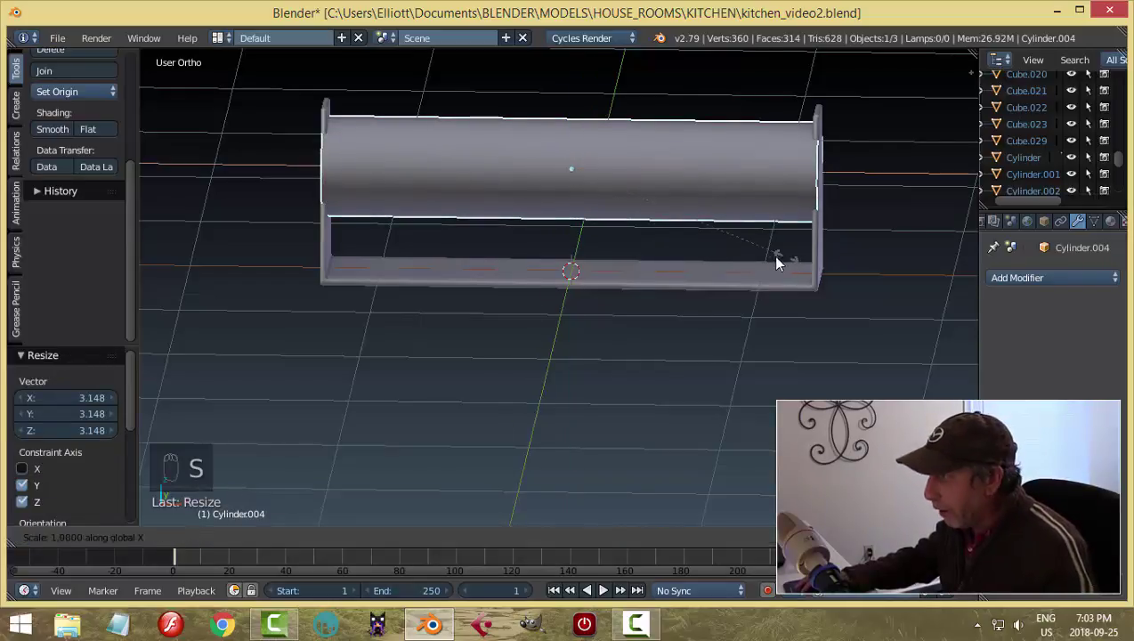
pyautogui.click(739, 253)
pyautogui.moveTo(804, 239); pyautogui.dragTo(723, 235, button='middle')
pyautogui.press('s')
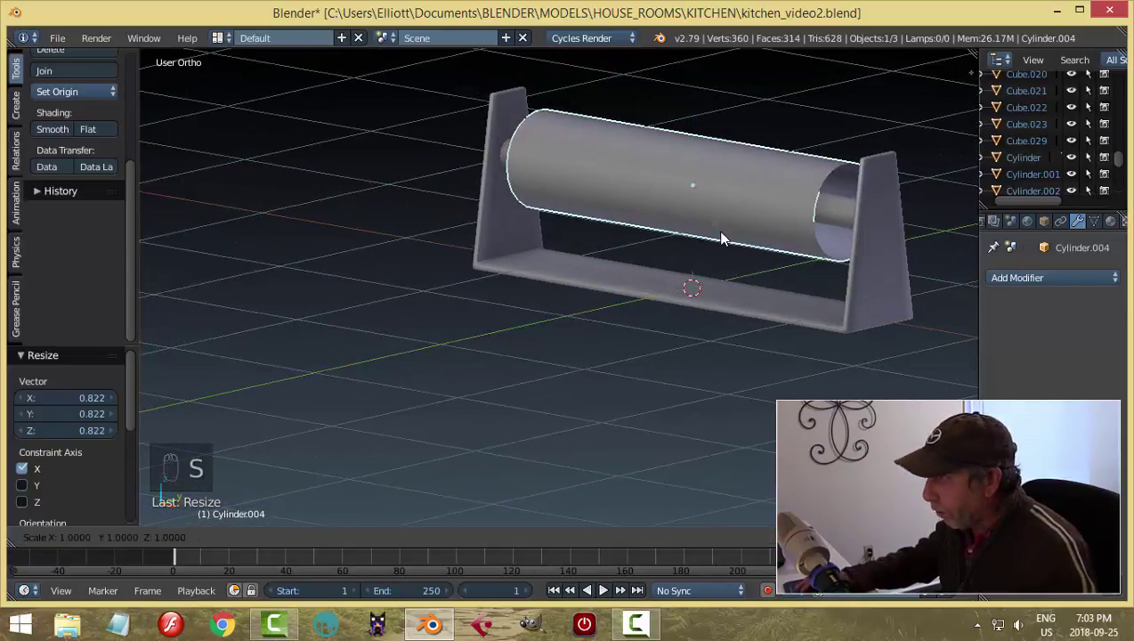
pyautogui.press('x')
pyautogui.click(732, 240)
pyautogui.moveTo(728, 239)
pyautogui.mouseDown(button='middle')
pyautogui.moveTo(777, 198)
pyautogui.moveTo(783, 214)
pyautogui.moveTo(807, 214)
pyautogui.moveTo(716, 238)
pyautogui.mouseUp(button='middle')
# In Edit Mode, select the open edge loops at both ends of the roll and fill them with faces.
pyautogui.press('Tab')
pyautogui.click(850, 225)
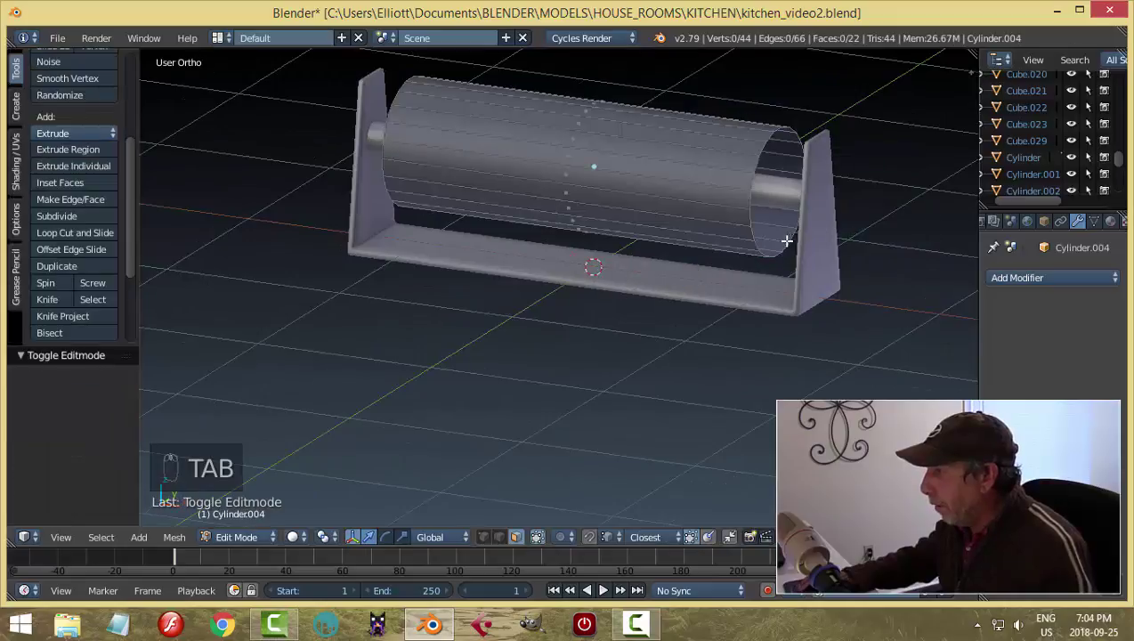
pyautogui.moveTo(850, 224); pyautogui.dragTo(736, 229, button='middle')
pyautogui.hotkey('ctrl', 'Tab')
pyautogui.click(689, 216)
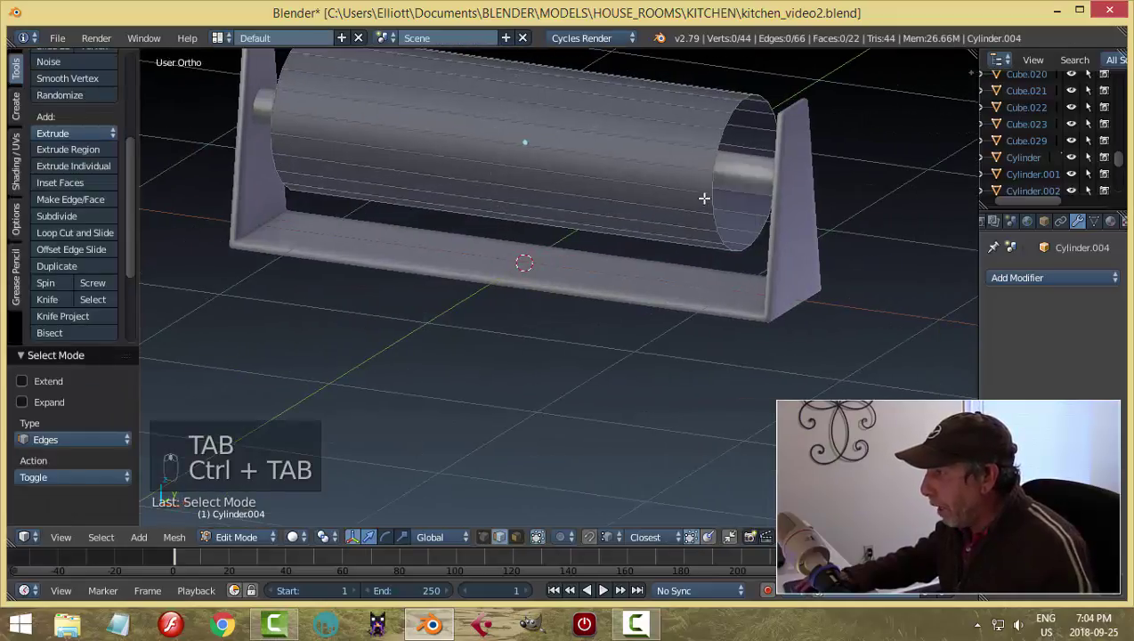
pyautogui.keyDown('alt'); pyautogui.rightClick(710, 185); pyautogui.keyUp('alt')
pyautogui.moveTo(338, 171); pyautogui.dragTo(207, 177, button='middle')
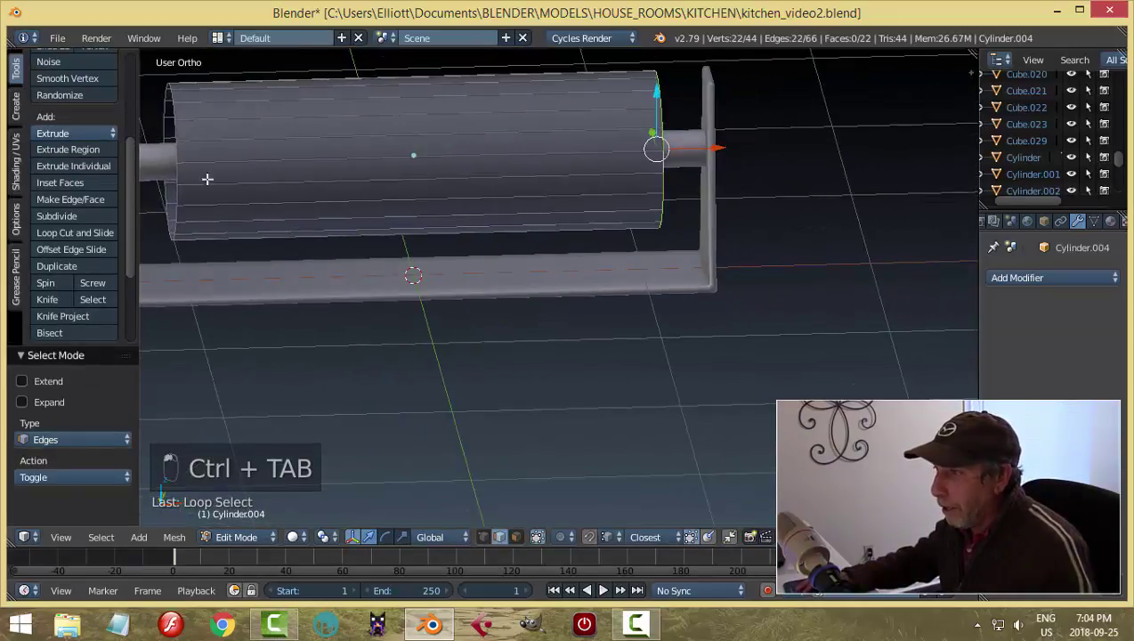
pyautogui.keyDown('alt'); pyautogui.keyDown('shift'); pyautogui.rightClick(178, 177); pyautogui.keyUp('shift'); pyautogui.keyUp('alt')
pyautogui.press('f')
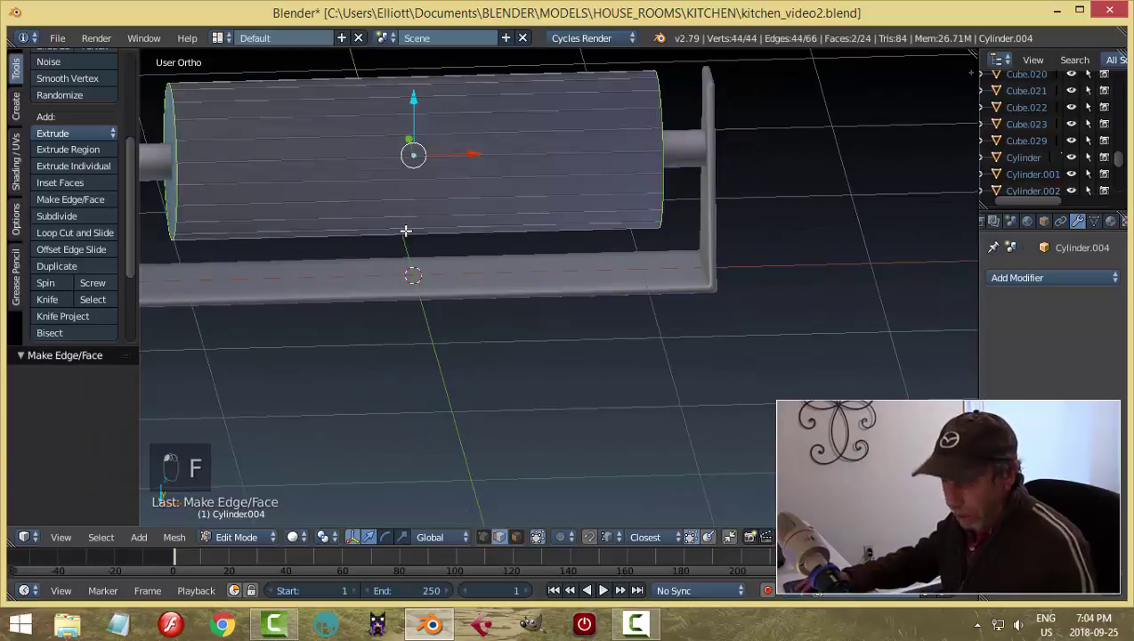
pyautogui.press('a')
# Select both end faces of the roll and inset them by 0.0549 to nearly the thickness of the inner tube.
pyautogui.moveTo(542, 218); pyautogui.dragTo(485, 207, button='middle')
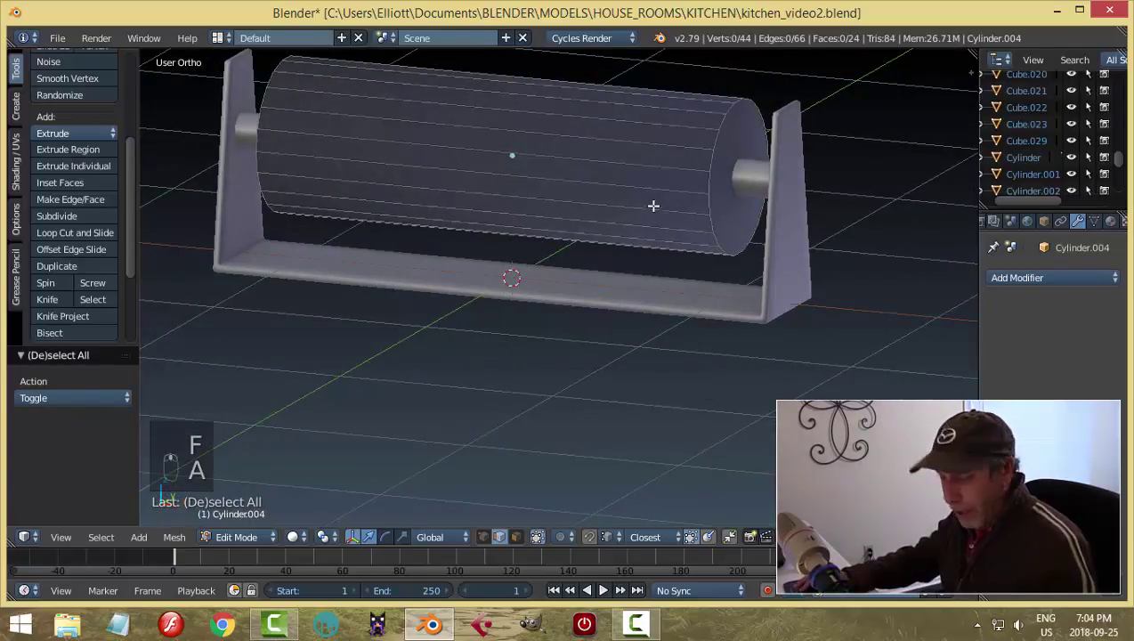
pyautogui.hotkey('ctrl', 'Tab')
pyautogui.click(622, 221)
pyautogui.rightClick(643, 188)
pyautogui.moveTo(643, 189); pyautogui.dragTo(175, 222, button='middle')
pyautogui.keyDown('shift'); pyautogui.rightClick(174, 222); pyautogui.keyUp('shift')
pyautogui.moveTo(279, 251); pyautogui.dragTo(680, 208, button='middle')
pyautogui.press('i')
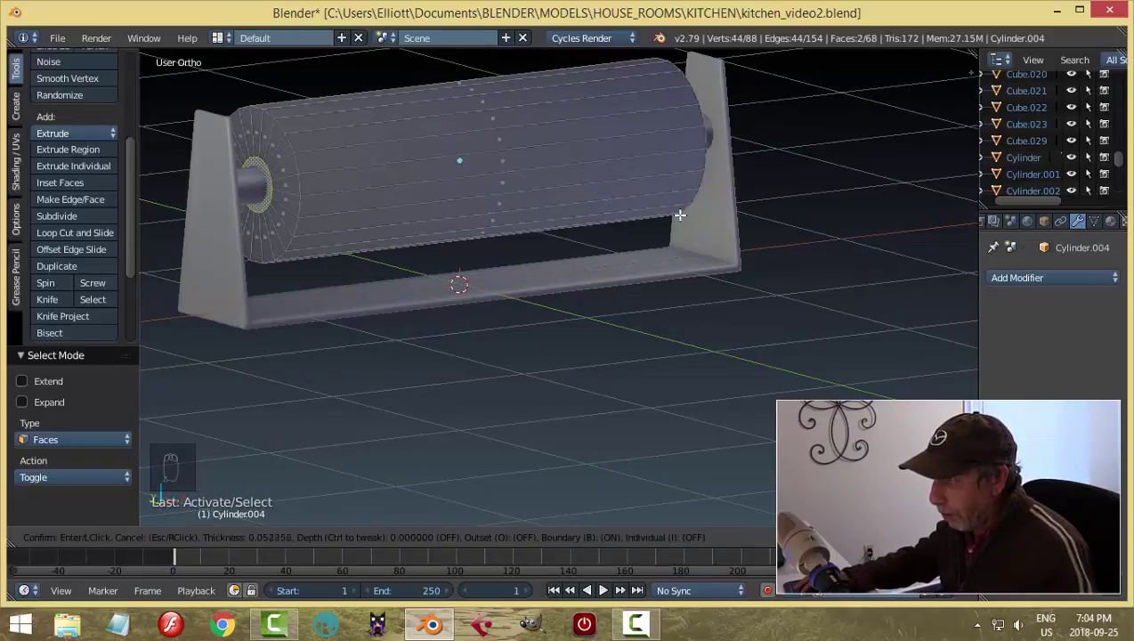
pyautogui.click(676, 214)
# Bridge the two inset end faces to cut a hollow core through the roll.
pyautogui.moveTo(732, 220); pyautogui.dragTo(614, 216, button='middle')
pyautogui.hotkey('ctrl', 'e')
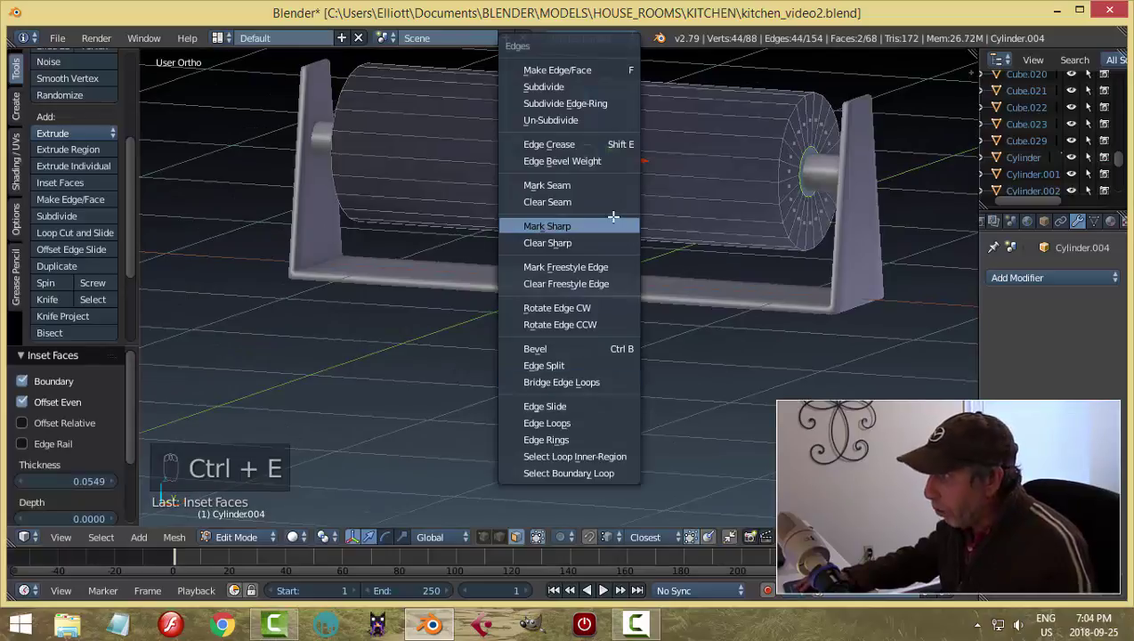
pyautogui.click(588, 380)
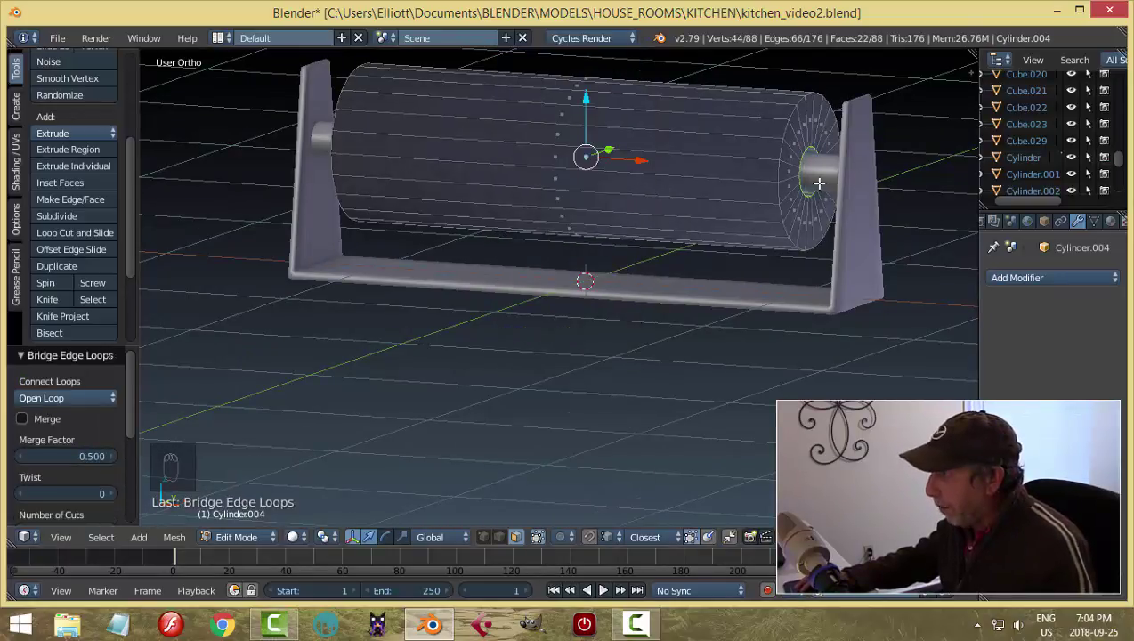
pyautogui.press('a')
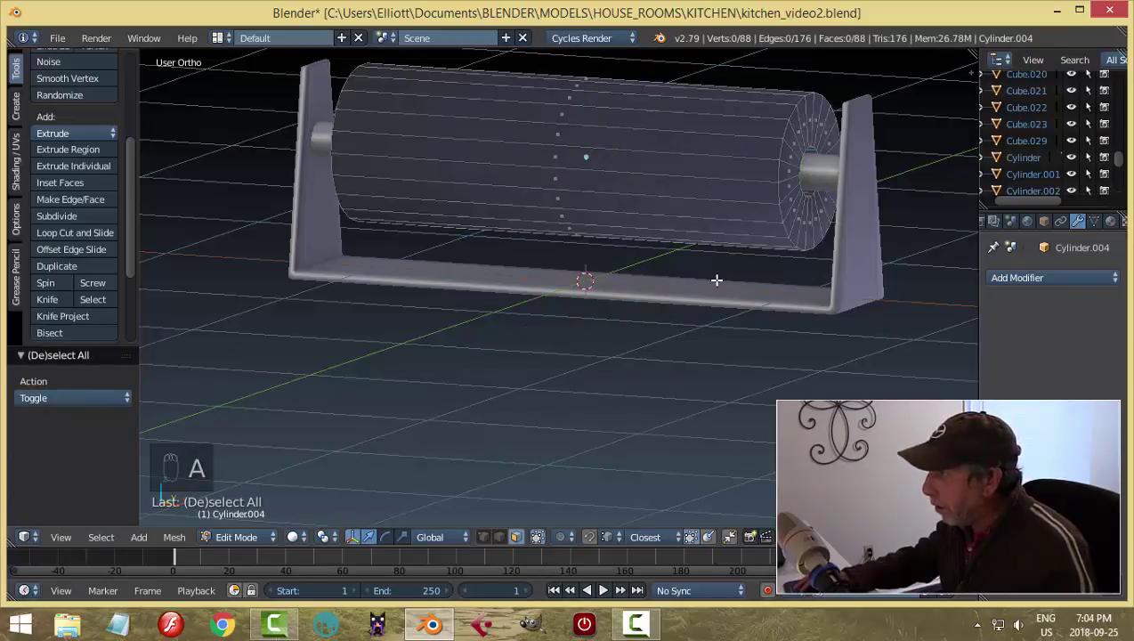
# Recalculate the normals of the whole roll mesh consistently outward and return to Object Mode.
pyautogui.press('a')
pyautogui.hotkey('ctrl', 'n')
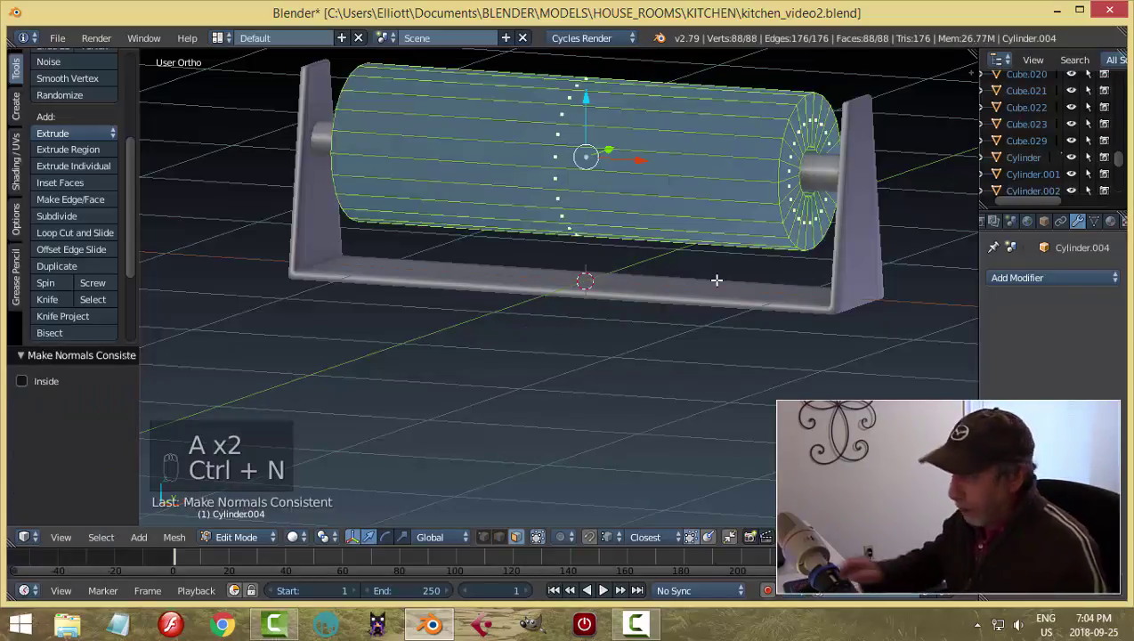
pyautogui.press('a')
pyautogui.press('Tab')
# Try flat shading on the roll, and switch it back to smooth shading.
pyautogui.moveTo(709, 256); pyautogui.dragTo(587, 214, button='middle')
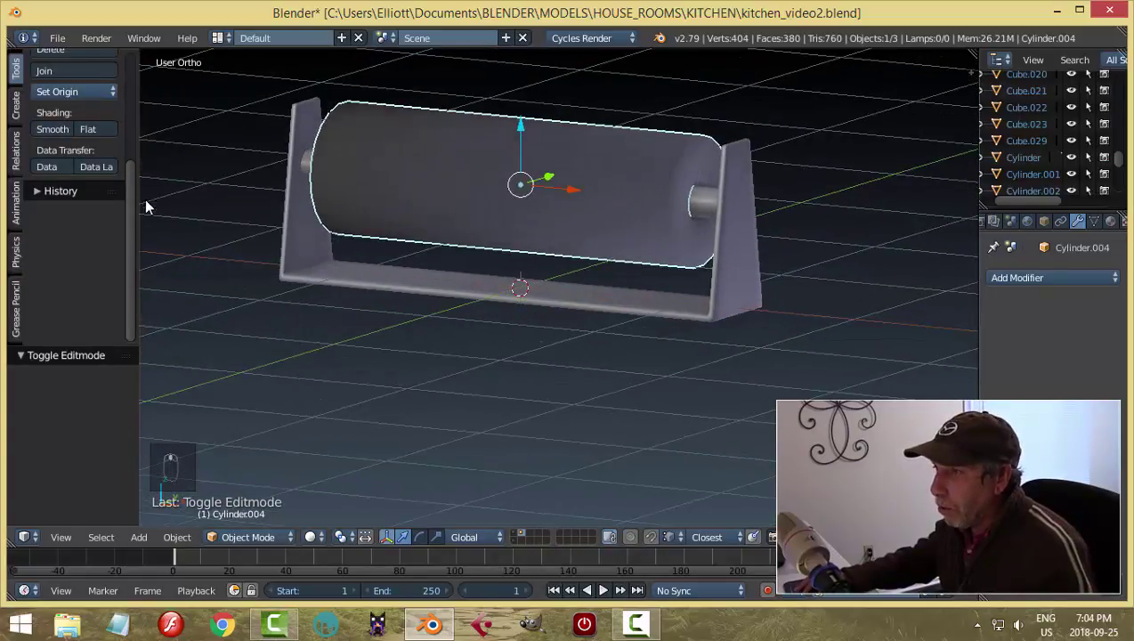
pyautogui.click(102, 127)
pyautogui.moveTo(519, 215)
pyautogui.mouseDown(button='middle')
pyautogui.moveTo(542, 220)
pyautogui.moveTo(244, 184)
pyautogui.mouseUp(button='middle')
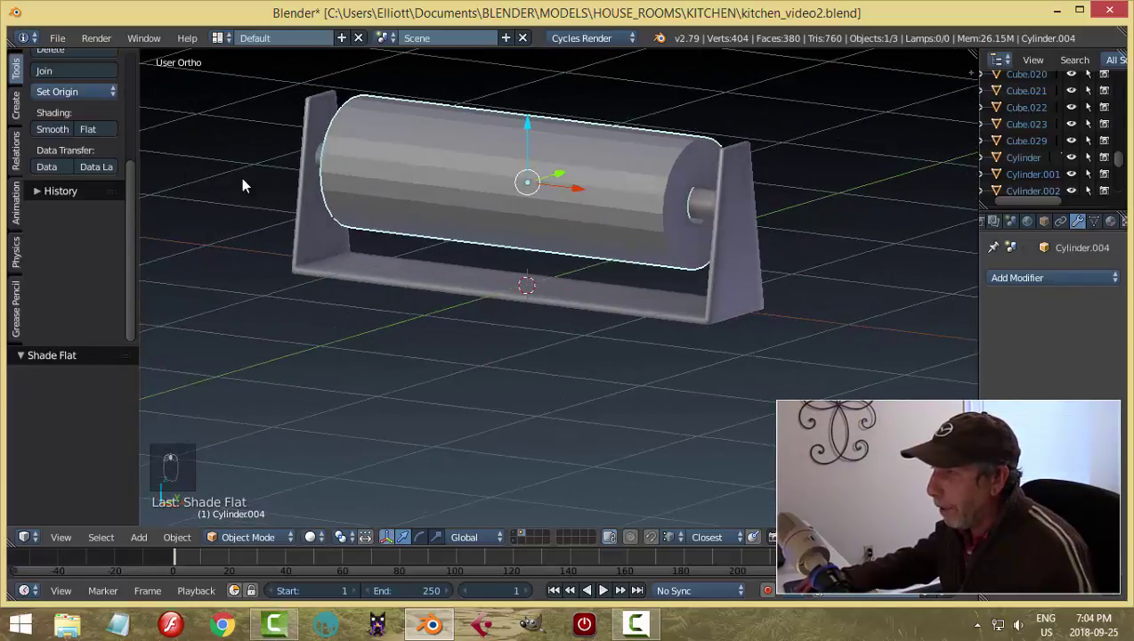
pyautogui.click(54, 129)
pyautogui.moveTo(517, 200); pyautogui.dragTo(526, 171, button='middle')
# In Edit Mode with edge selection, select the outer rim edge loops at both ends of the roll.
pyautogui.press('Tab')
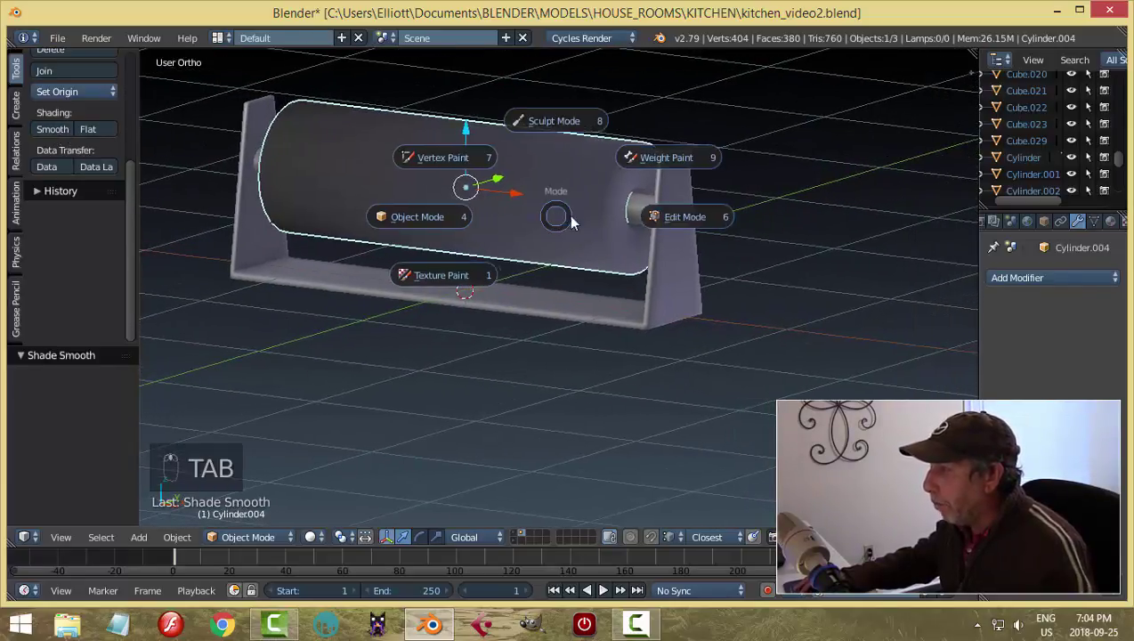
pyautogui.click(681, 215)
pyautogui.hotkey('ctrl', 'Tab')
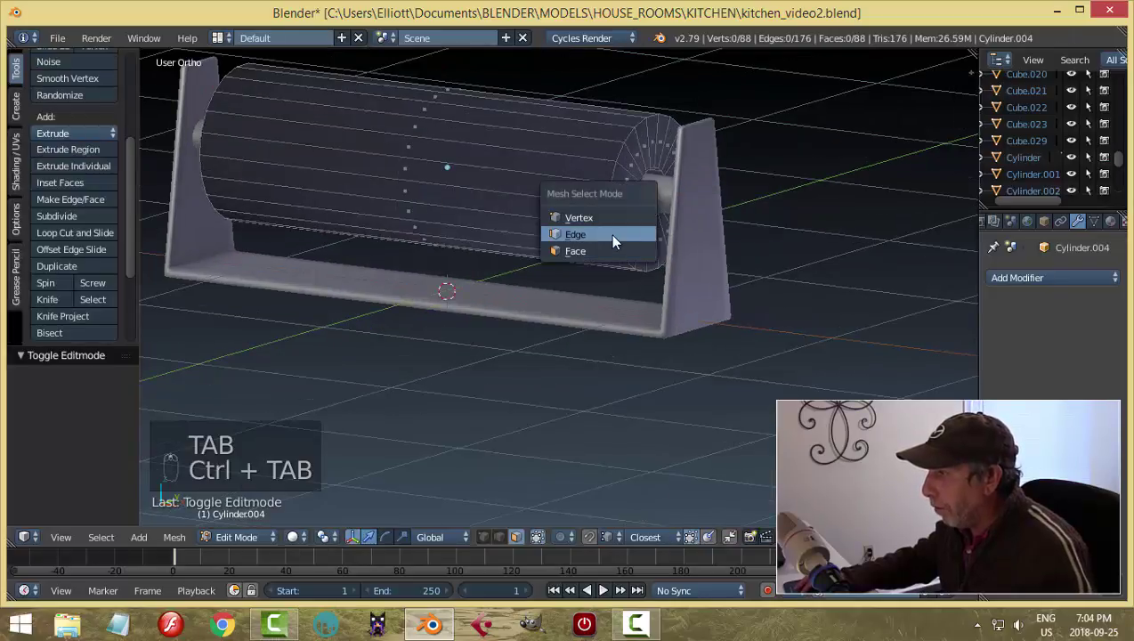
pyautogui.click(610, 234)
pyautogui.keyDown('alt'); pyautogui.click(613, 173); pyautogui.keyUp('alt')
pyautogui.keyDown('alt'); pyautogui.keyDown('shift'); pyautogui.click(211, 105); pyautogui.keyUp('shift'); pyautogui.keyUp('alt')
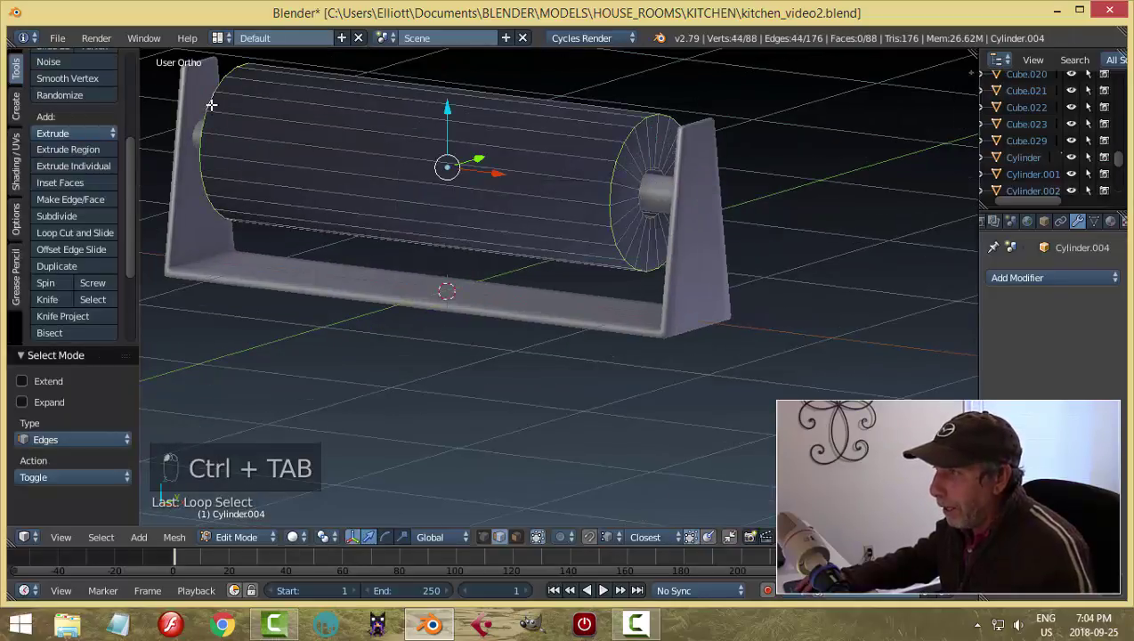
# Try beveling both outer rims by 0.025 with one segment, and undo the bevel.
pyautogui.hotkey('ctrl', 'b')
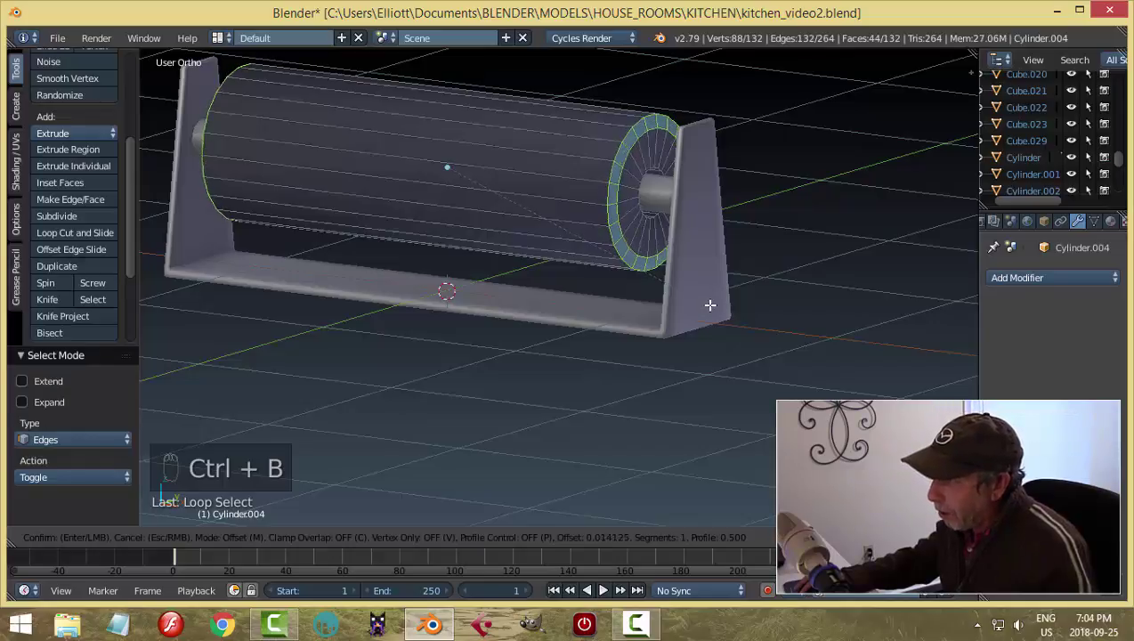
pyautogui.click(711, 306)
pyautogui.moveTo(653, 352); pyautogui.dragTo(679, 357, button='middle')
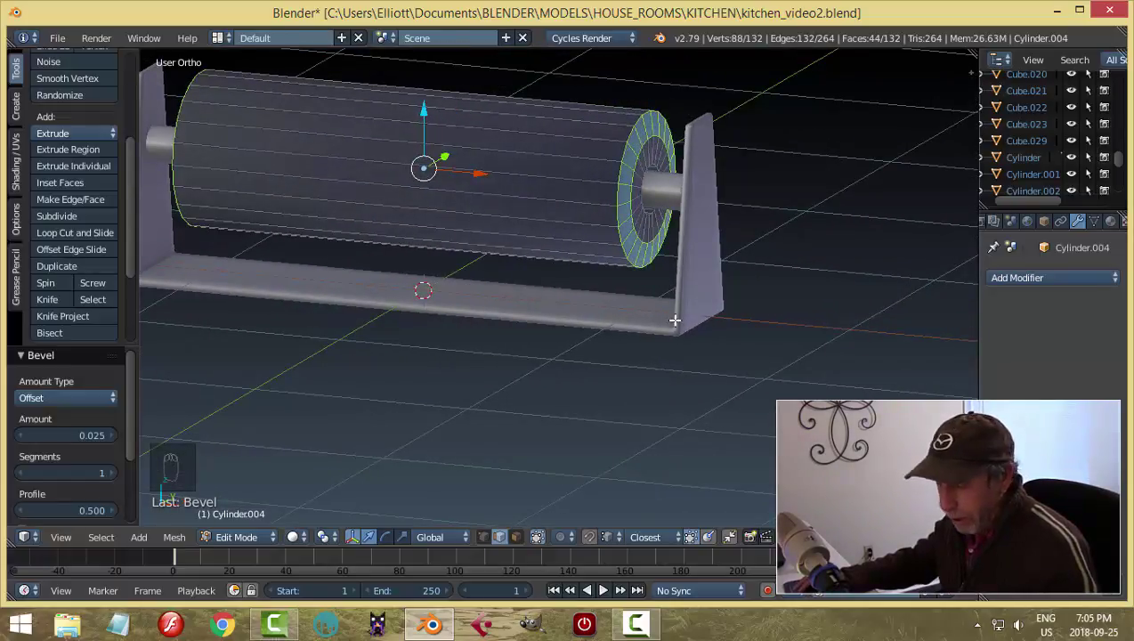
pyautogui.hotkey('ctrl', 'z')
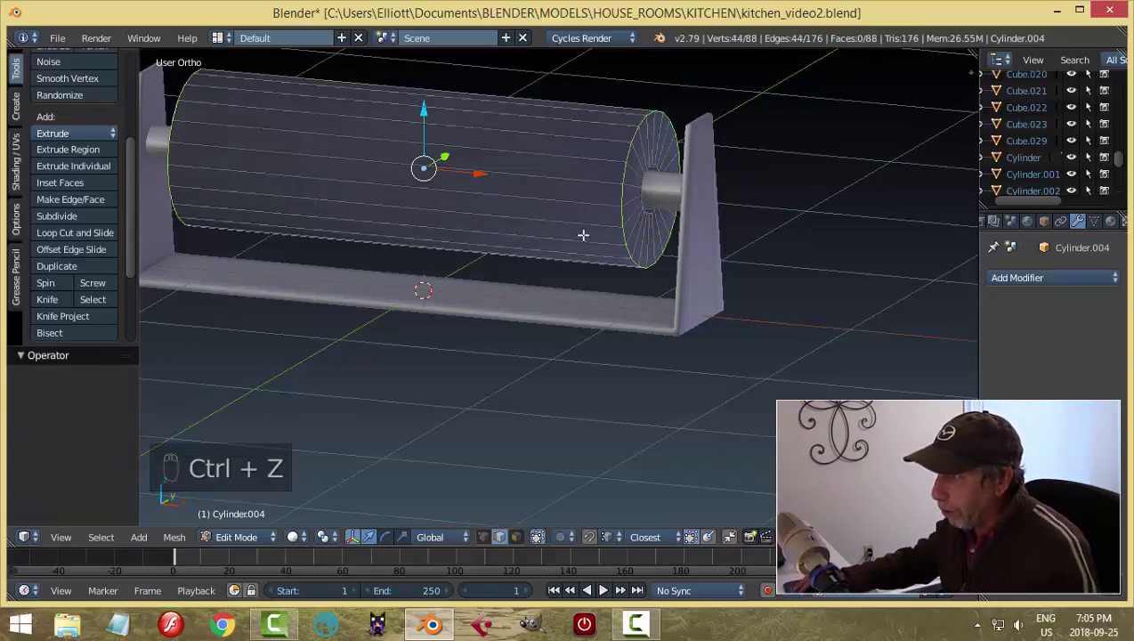
# Return to Object Mode and apply the roll's scale.
pyautogui.press('Tab')
pyautogui.click(426, 242)
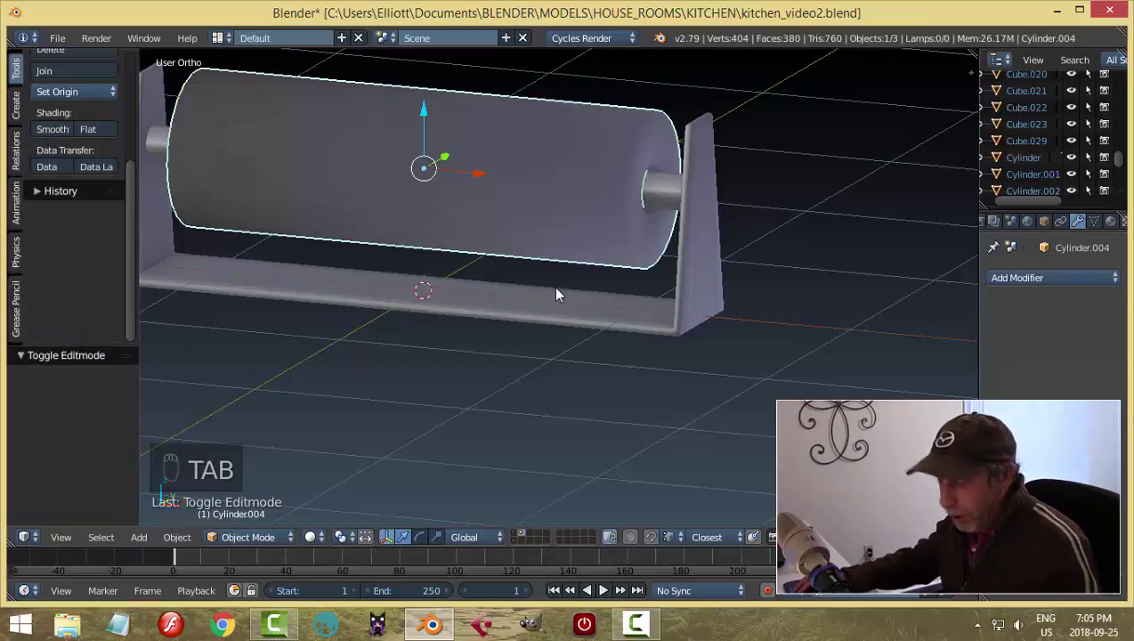
pyautogui.click(178, 536)
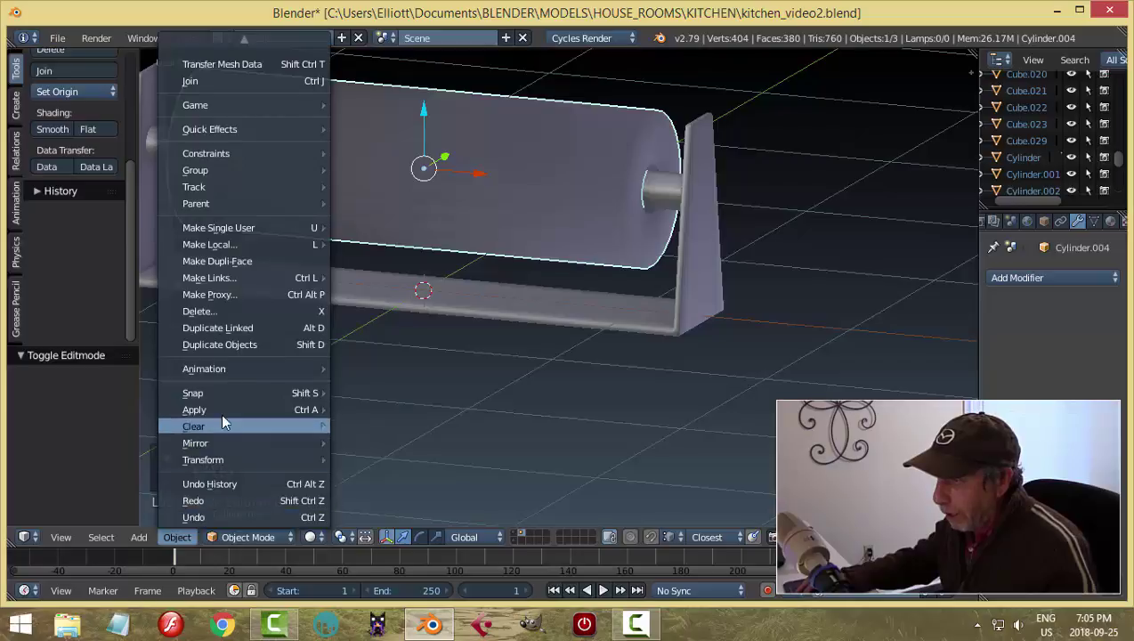
pyautogui.moveTo(246, 409)
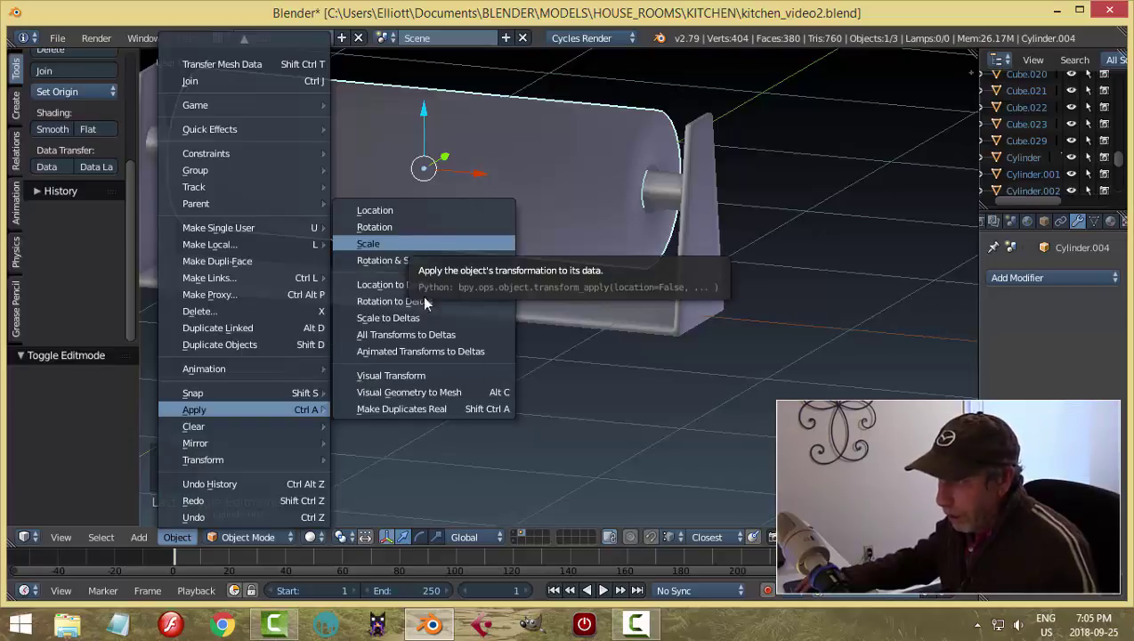
pyautogui.hotkey('ctrl', 'a')
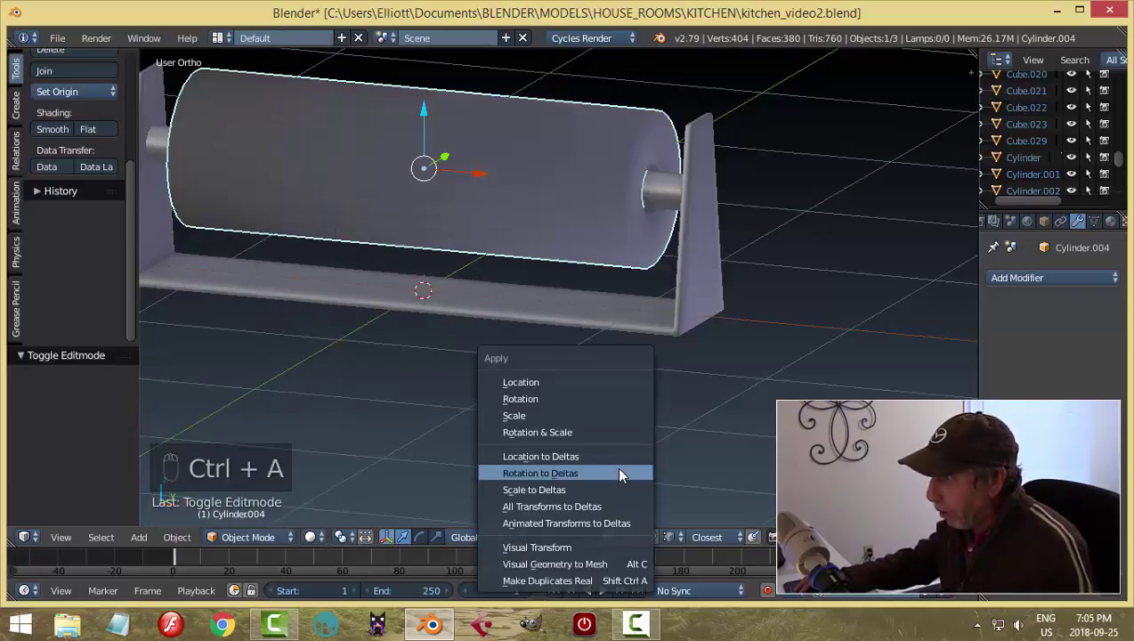
pyautogui.click(520, 409)
pyautogui.moveTo(559, 207); pyautogui.dragTo(648, 191, button='middle')
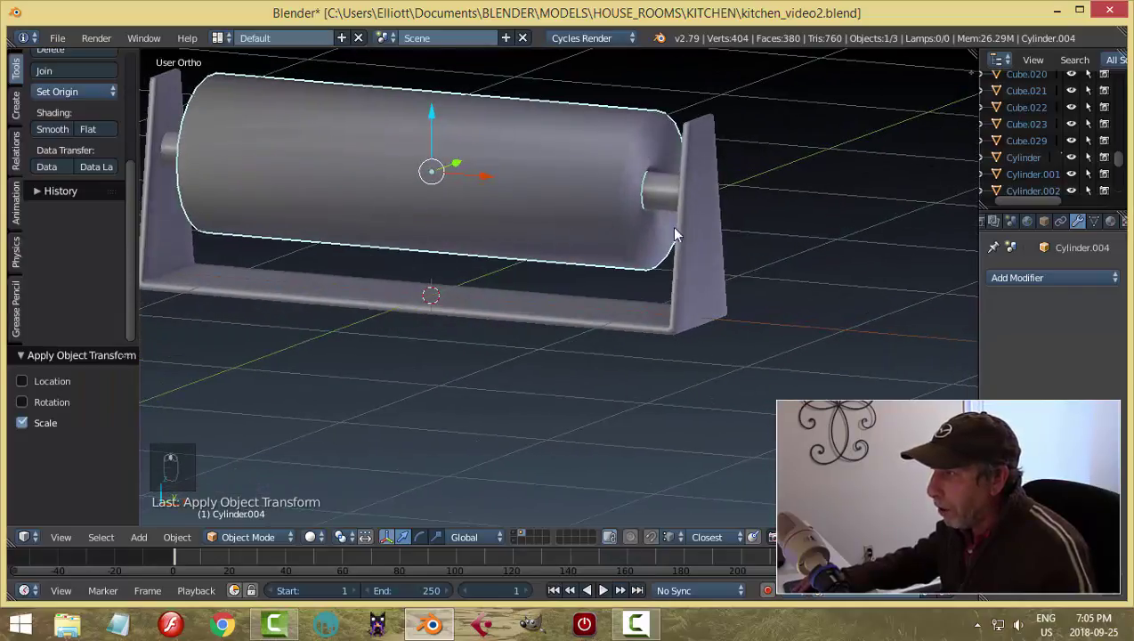
# Bevel the roll's two outer rims by about 0.015 with 2 segments, and return to Object Mode.
pyautogui.press('Tab')
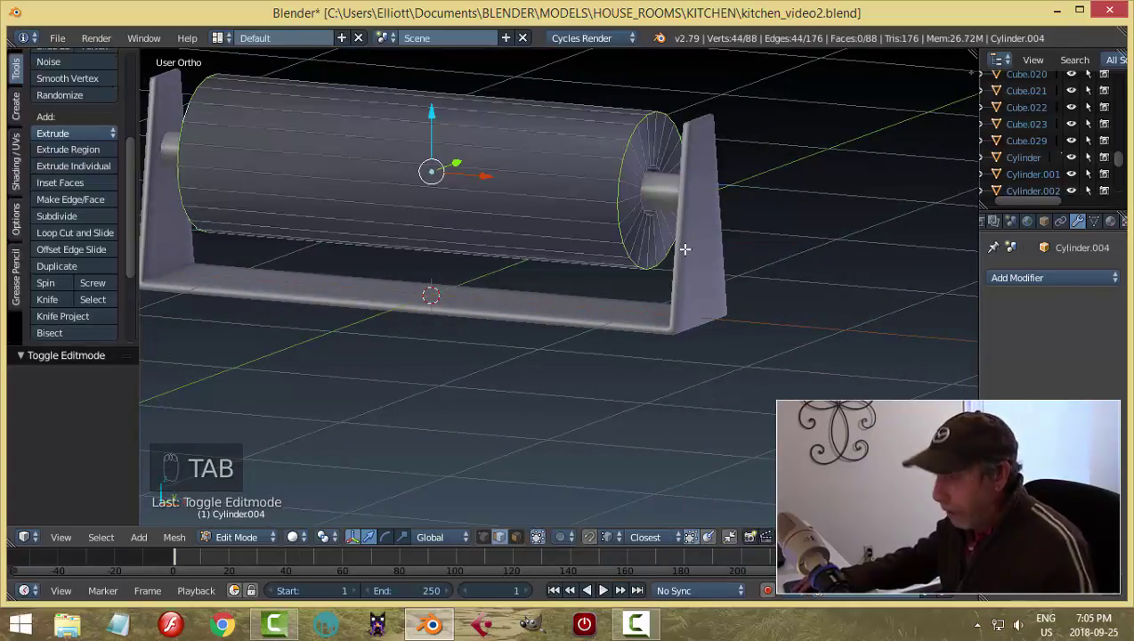
pyautogui.hotkey('ctrl', 'b')
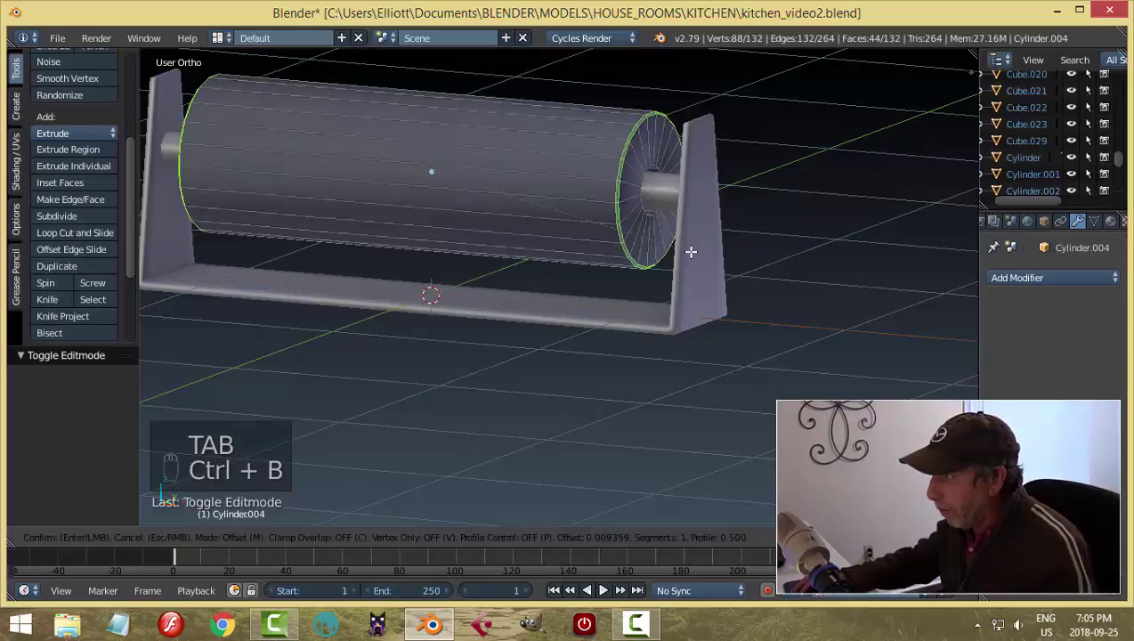
pyautogui.scroll(1, 691, 252)
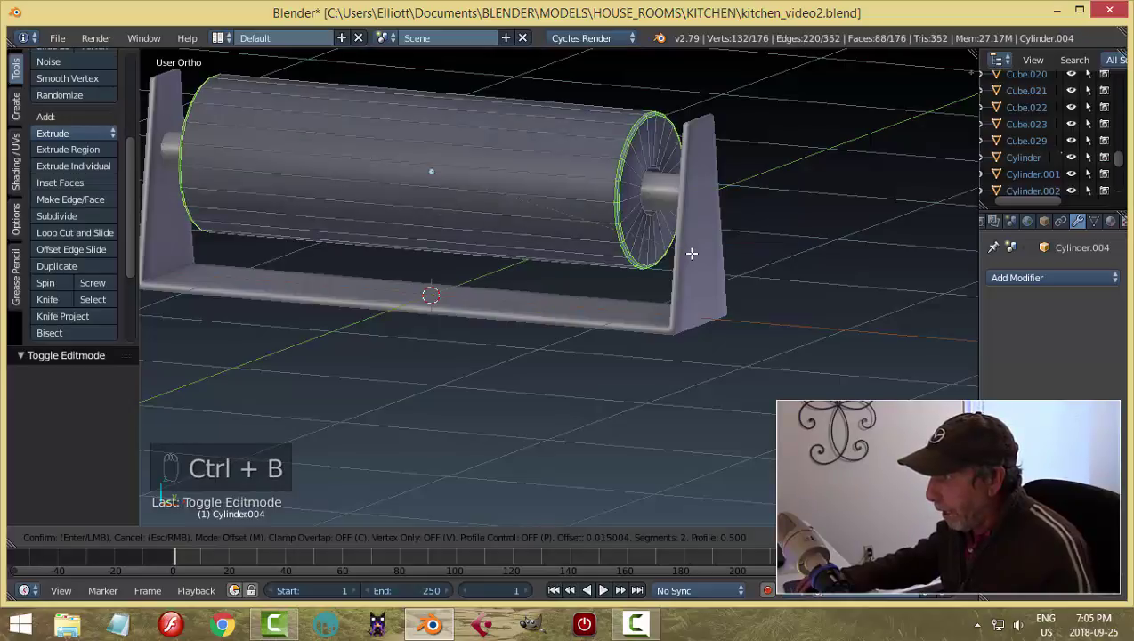
pyautogui.click(692, 253)
pyautogui.press('a')
pyautogui.press('Tab')
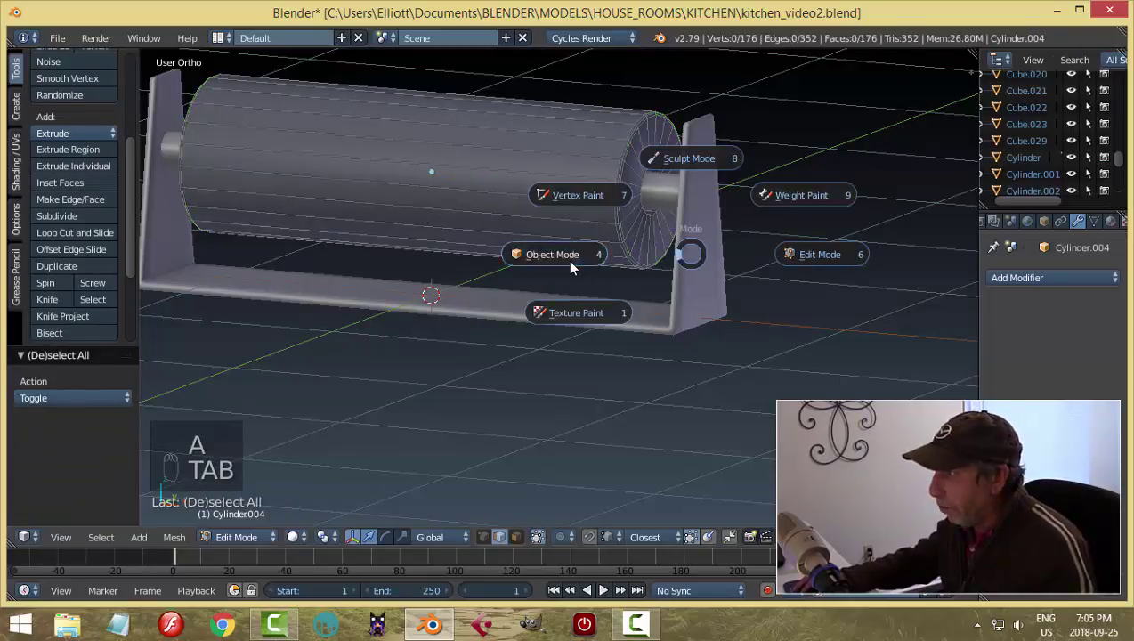
pyautogui.click(567, 260)
# Enter Edit Mode on the roll and select the inner rim edge loops at both ends of its hole.
pyautogui.moveTo(341, 174); pyautogui.dragTo(570, 187, button='middle')
pyautogui.scroll(2, 476, 203)
pyautogui.moveTo(476, 203); pyautogui.dragTo(519, 182, button='middle')
pyautogui.press('Tab')
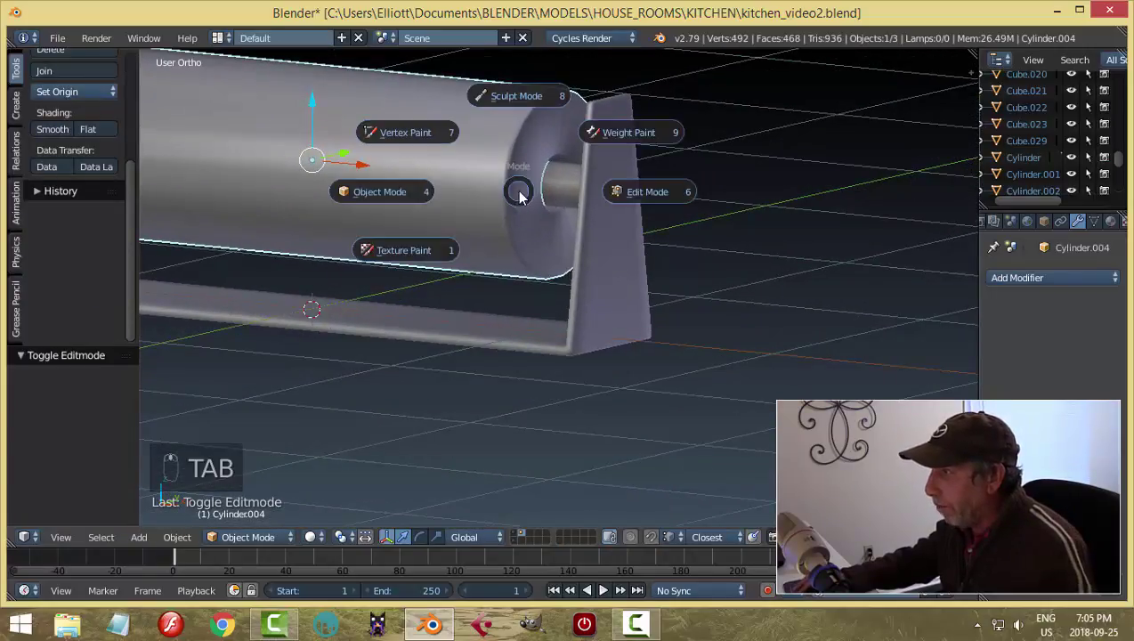
pyautogui.click(624, 196)
pyautogui.scroll(3, 549, 180)
pyautogui.keyDown('alt'); pyautogui.rightClick(531, 141); pyautogui.keyUp('alt')
pyautogui.moveTo(344, 213); pyautogui.dragTo(379, 225, button='middle')
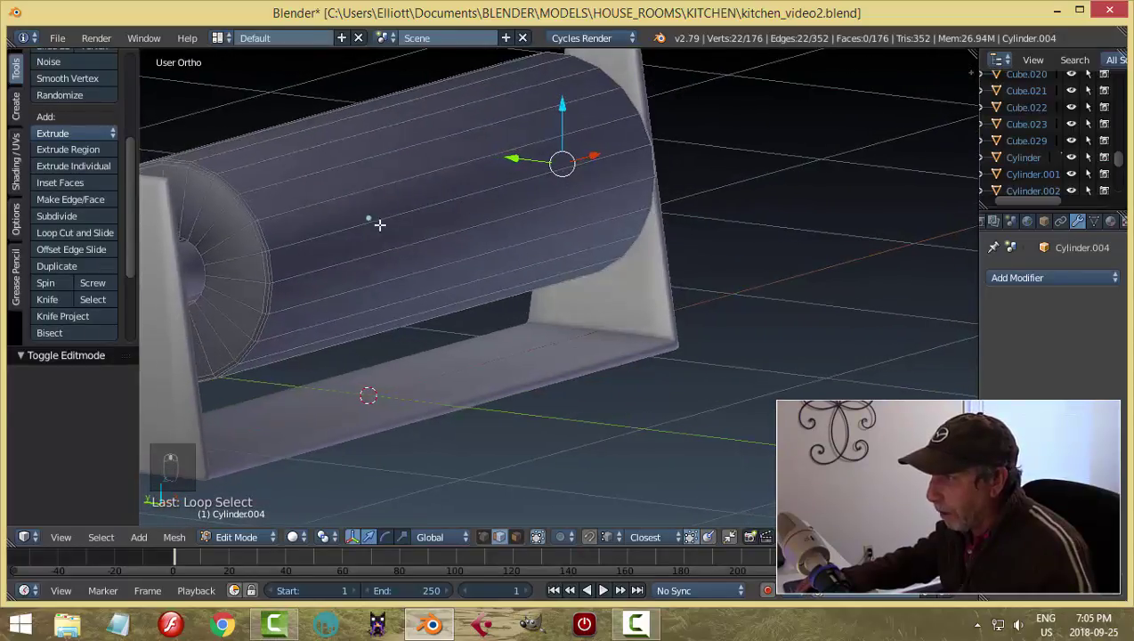
# Bevel the roll's two inner rims by about 0.029 with 2 segments, and return to Object Mode.
pyautogui.hotkey('ctrl', 'b')
pyautogui.scroll(1, 386, 294)
pyautogui.click(380, 292)
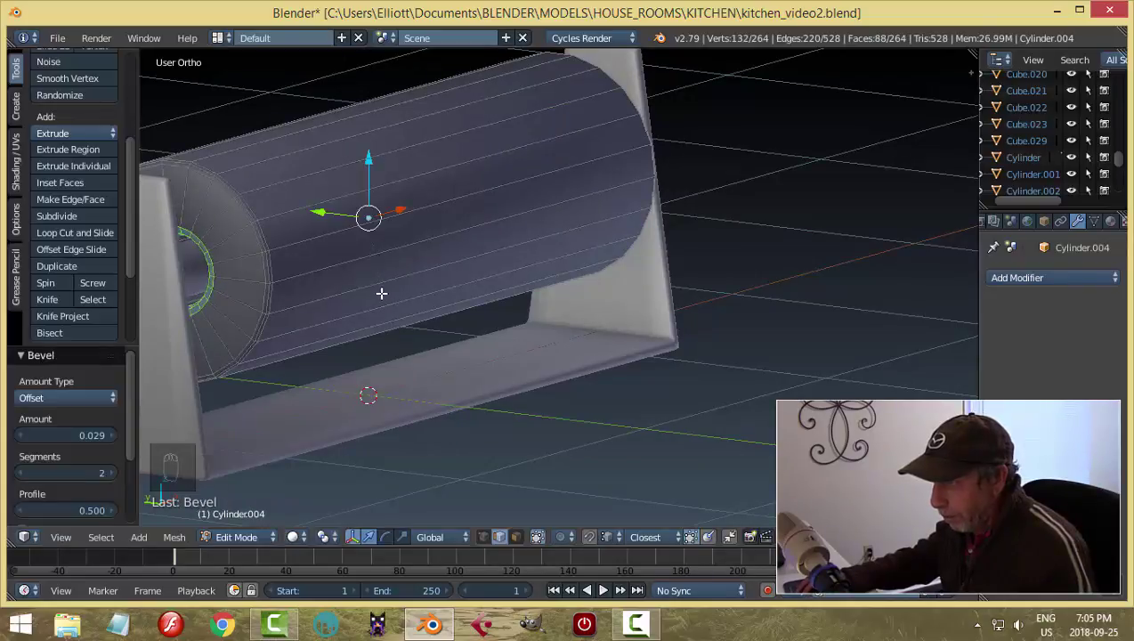
pyautogui.press('a')
pyautogui.press('Tab')
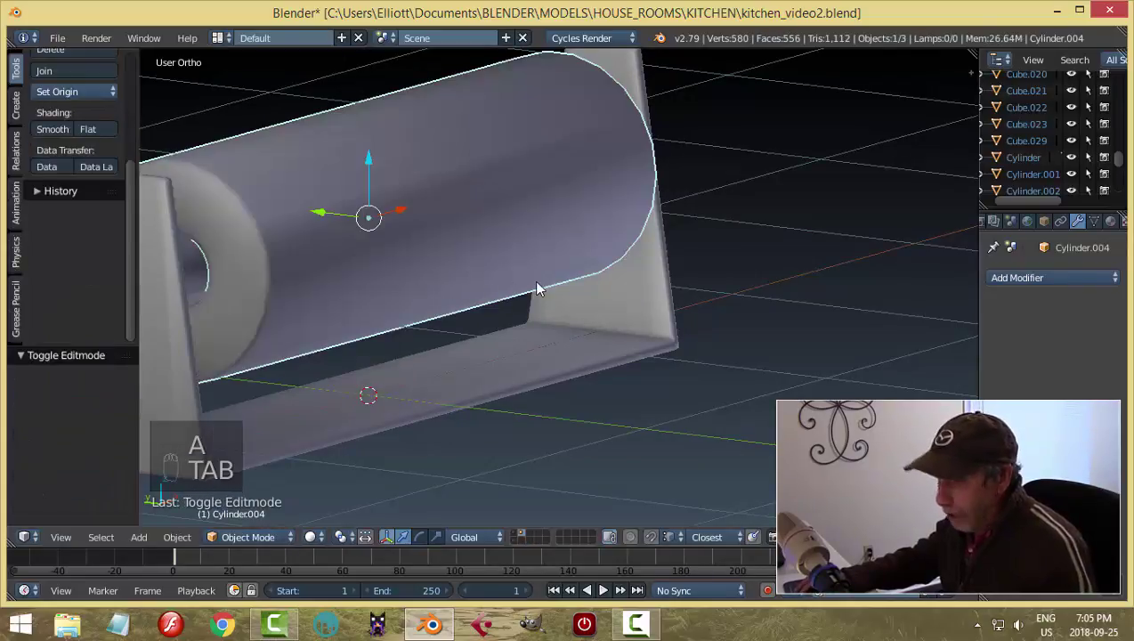
pyautogui.press('a')
pyautogui.scroll(-4, 577, 278)
pyautogui.moveTo(618, 294); pyautogui.dragTo(643, 314, button='middle')
pyautogui.scroll(-2, 496, 313)
pyautogui.scroll(2, 529, 309)
pyautogui.rightClick(498, 241)
pyautogui.scroll(2, 534, 267)
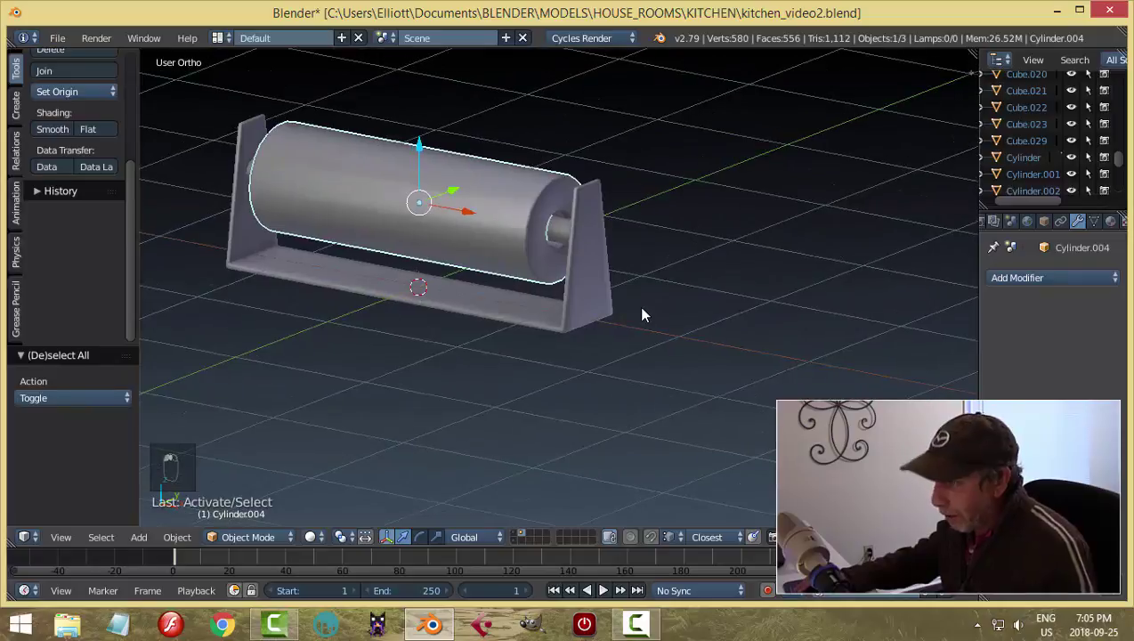
pyautogui.press('s')
pyautogui.press('x')
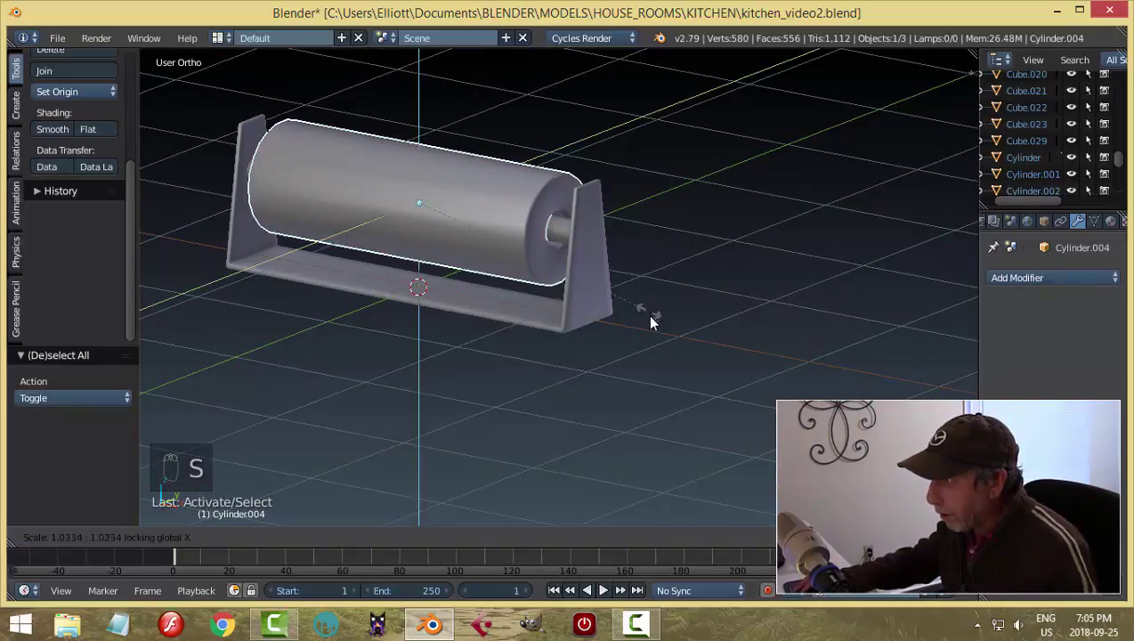
pyautogui.rightClick(648, 317)
pyautogui.press('a')
# Apply the Bevel modifier on the U-shaped holder.
pyautogui.moveTo(648, 316); pyautogui.dragTo(600, 308, button='middle')
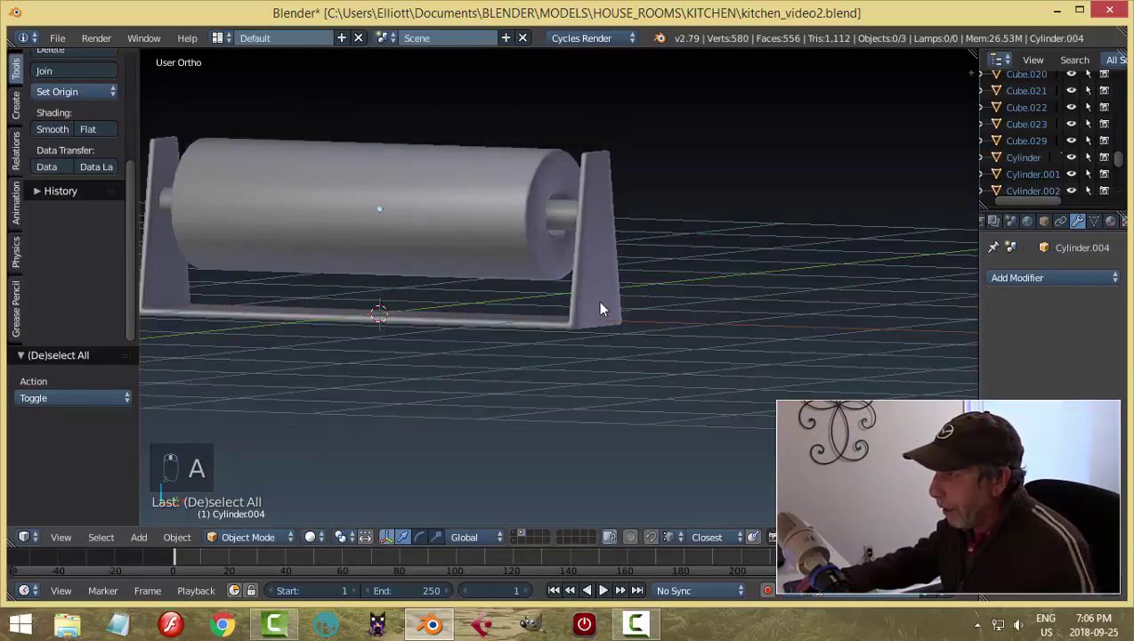
pyautogui.rightClick(611, 284)
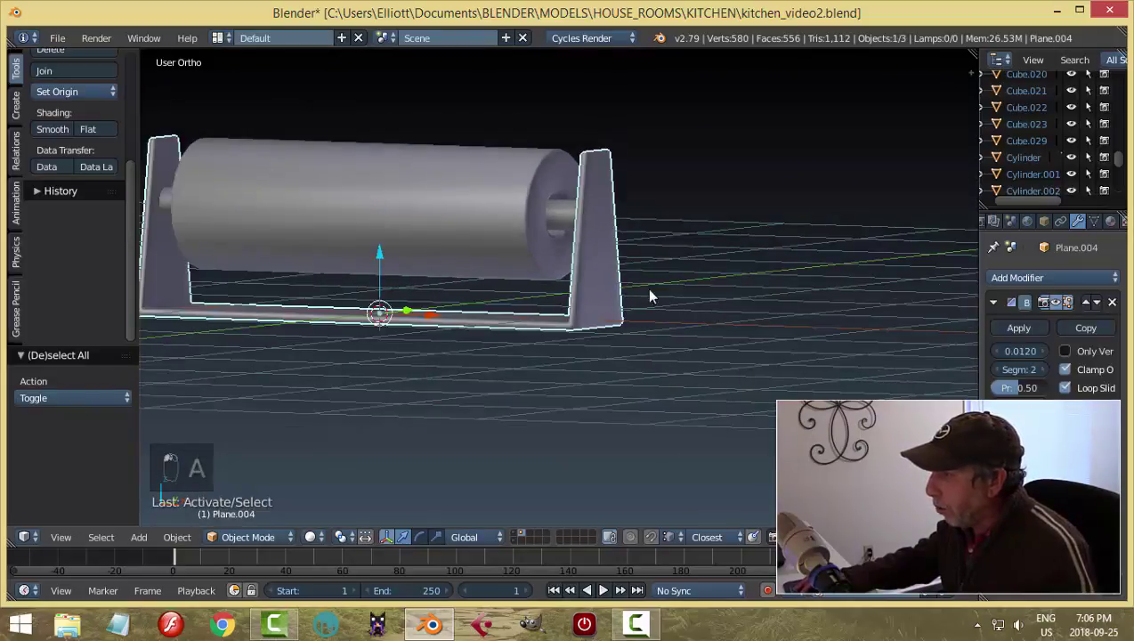
pyautogui.click(1019, 328)
# Join the tube and the roll into the U-shaped holder as one object, and save the file.
pyautogui.rightClick(571, 221)
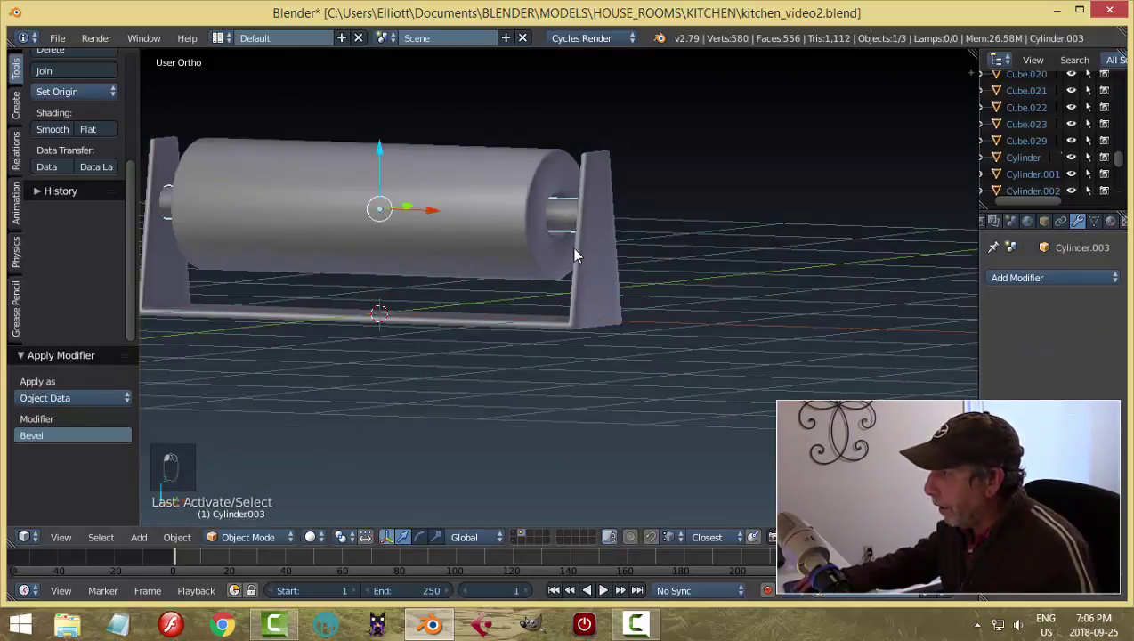
pyautogui.keyDown('shift'); pyautogui.rightClick(598, 261); pyautogui.keyUp('shift')
pyautogui.hotkey('ctrl', 'j')
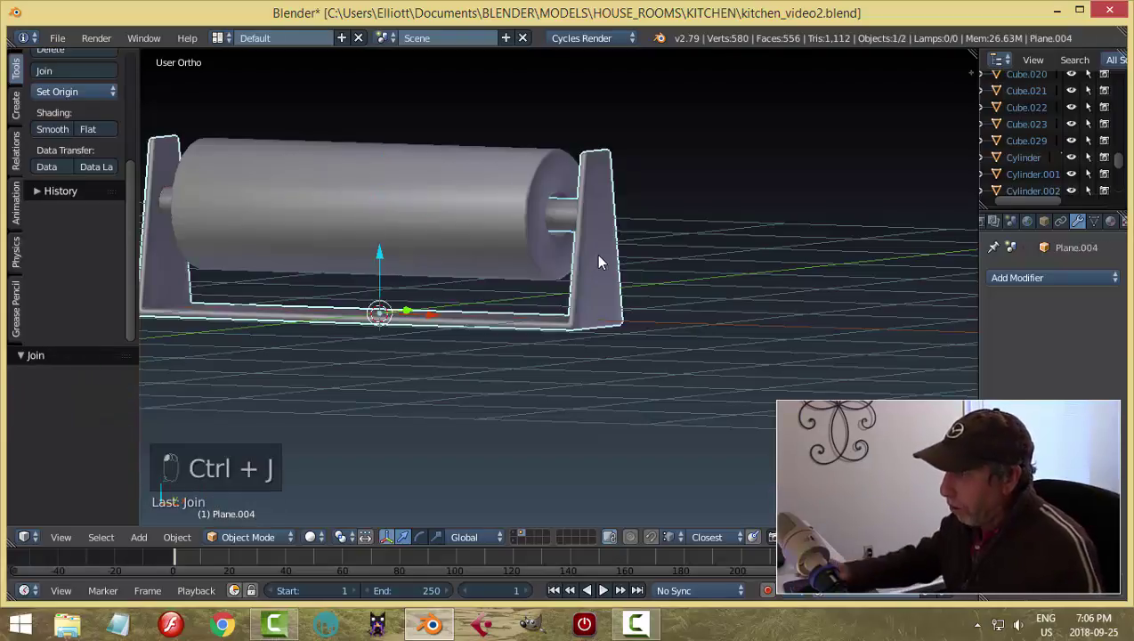
pyautogui.rightClick(505, 230)
pyautogui.keyDown('shift'); pyautogui.rightClick(599, 228); pyautogui.keyUp('shift')
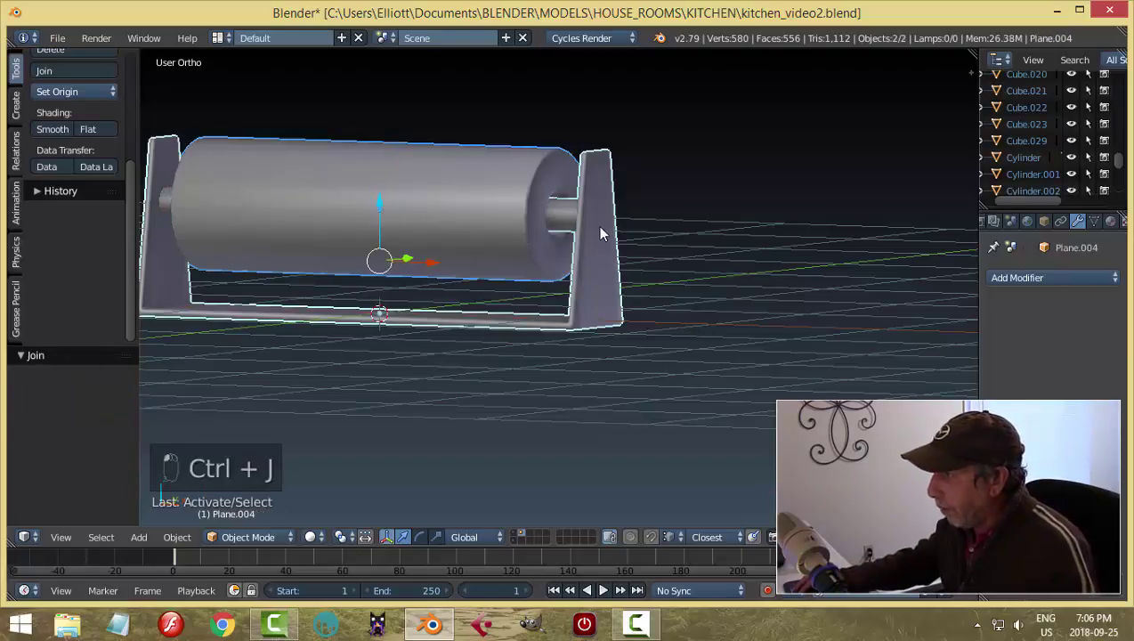
pyautogui.hotkey('ctrl', 'j')
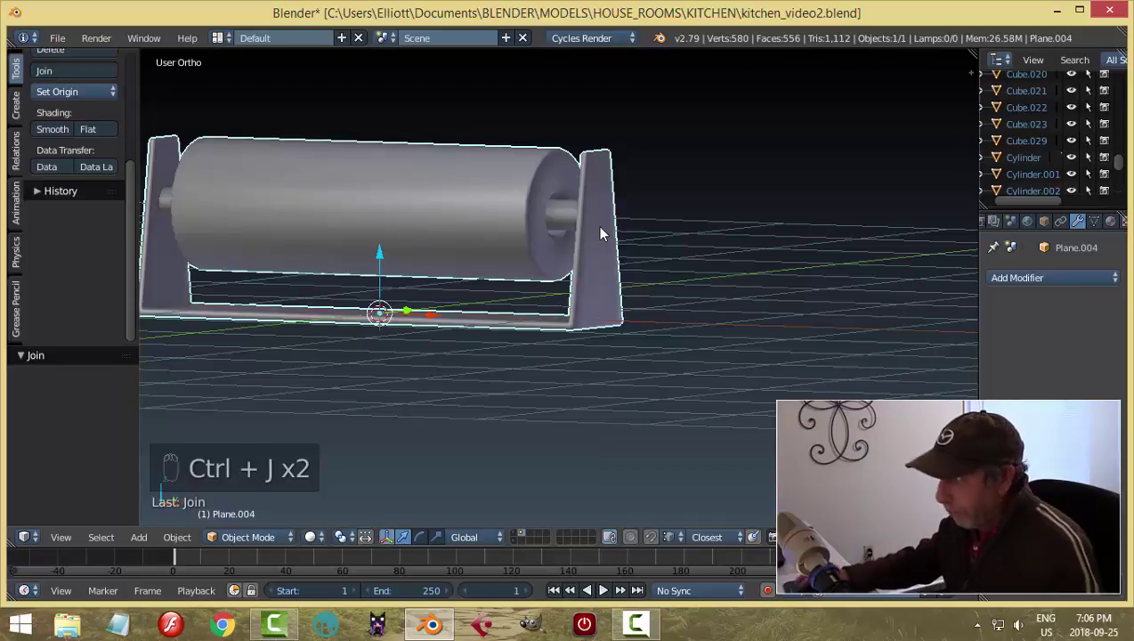
pyautogui.hotkey('ctrl', 's')
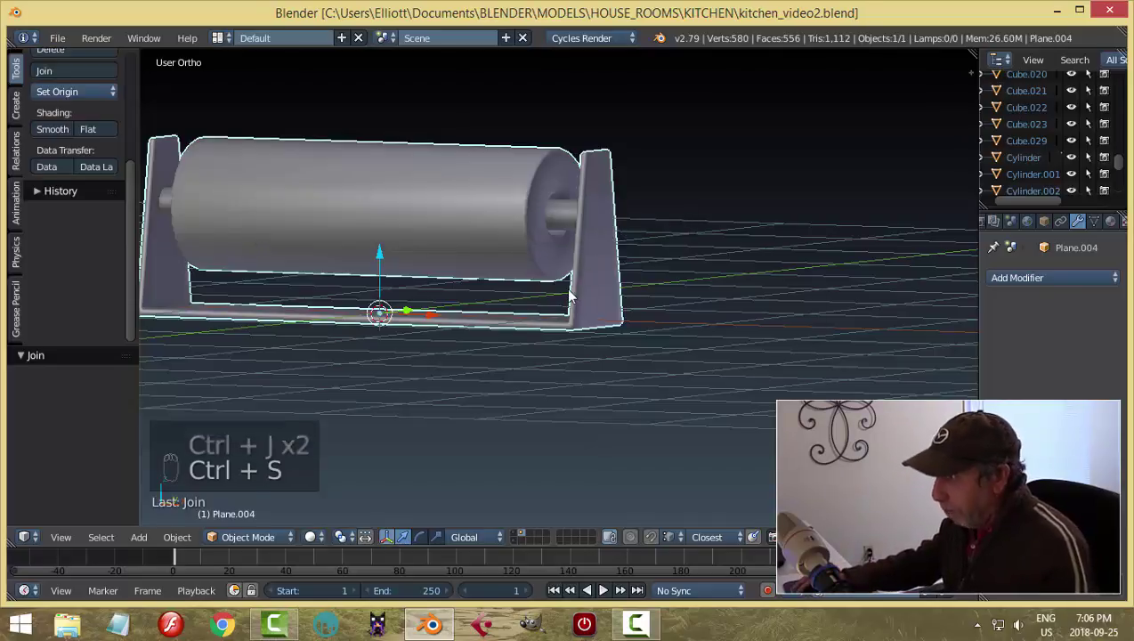
# Move the joined holder to the first layer and display that layer with the kitchen.
pyautogui.press('m')
pyautogui.click(708, 322)
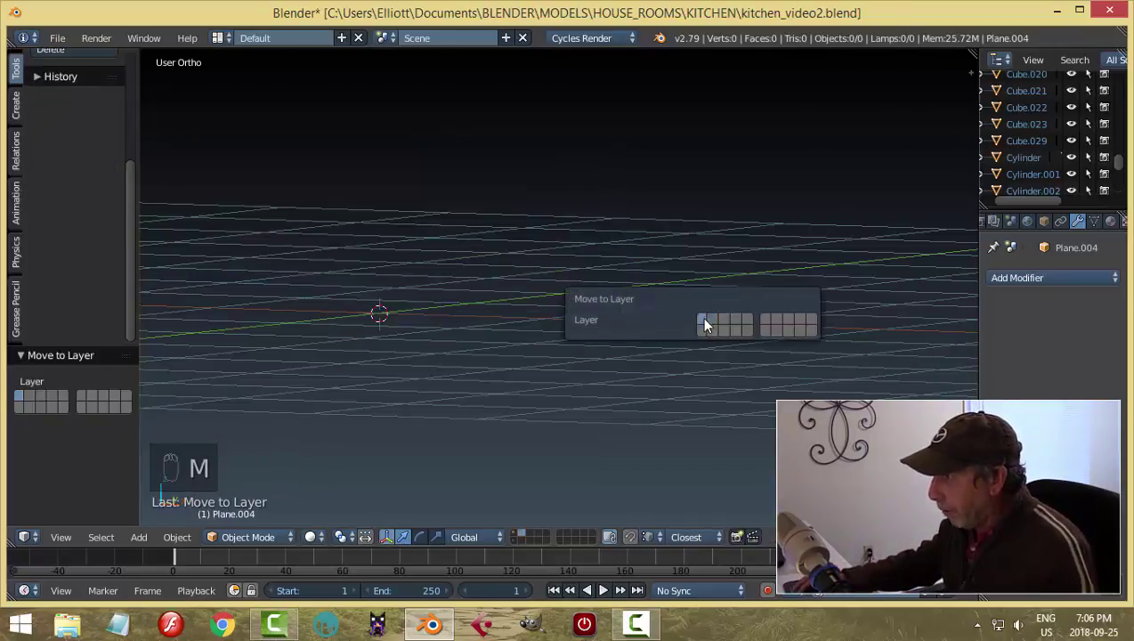
pyautogui.click(514, 532)
# Move the holder about 2.281 along X to the counter area right of the stove.
pyautogui.scroll(-5, 552, 347)
pyautogui.moveTo(552, 347)
pyautogui.mouseDown(button='middle')
pyautogui.moveTo(617, 366)
pyautogui.moveTo(544, 332)
pyautogui.mouseUp(button='middle')
pyautogui.scroll(3, 481, 252)
pyautogui.moveTo(478, 245); pyautogui.dragTo(719, 122)
pyautogui.moveTo(746, 130); pyautogui.dragTo(736, 171, button='middle')
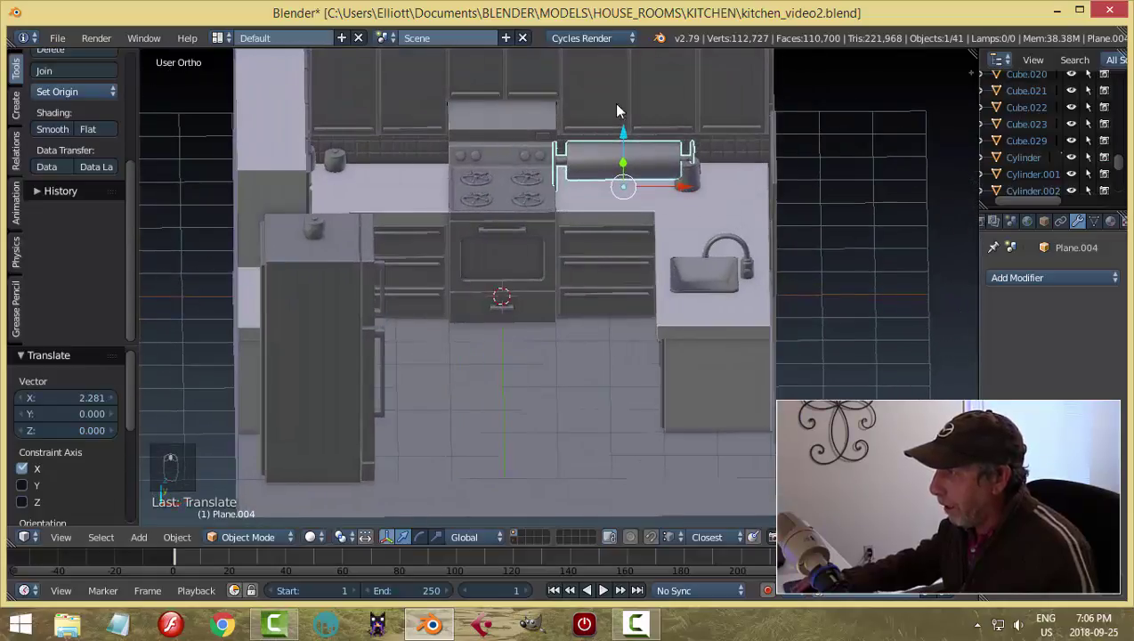
# Rotate the holder 180° about X and raise it about 1.298 along Z to the underside of the upper cabinets.
pyautogui.write('rx180')
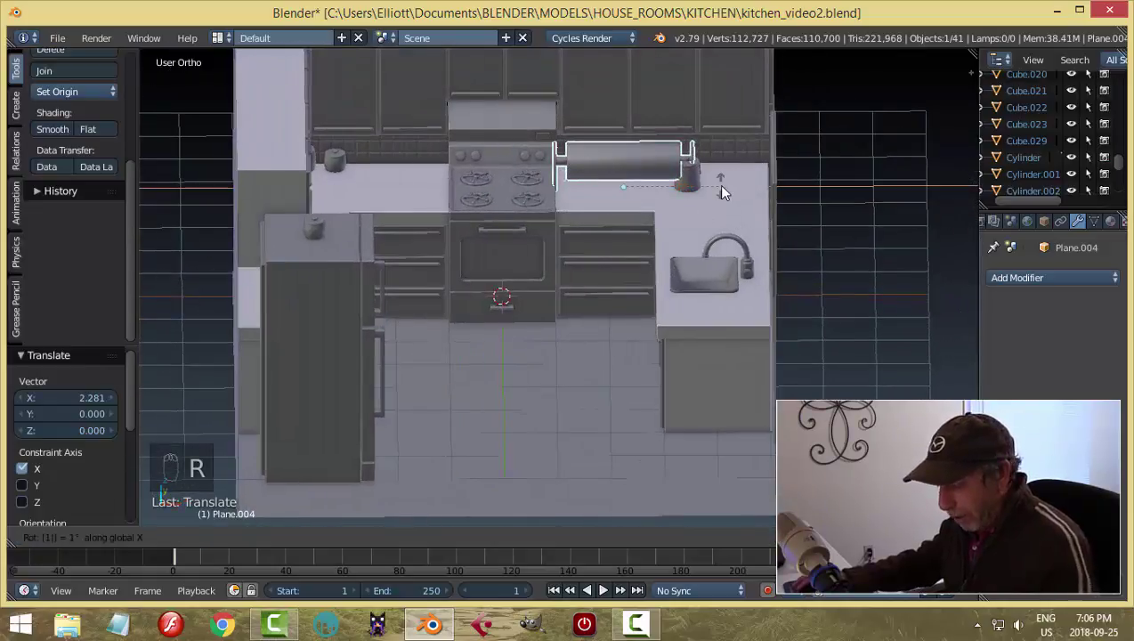
pyautogui.press('Return')
pyautogui.moveTo(624, 139); pyautogui.dragTo(640, 78)
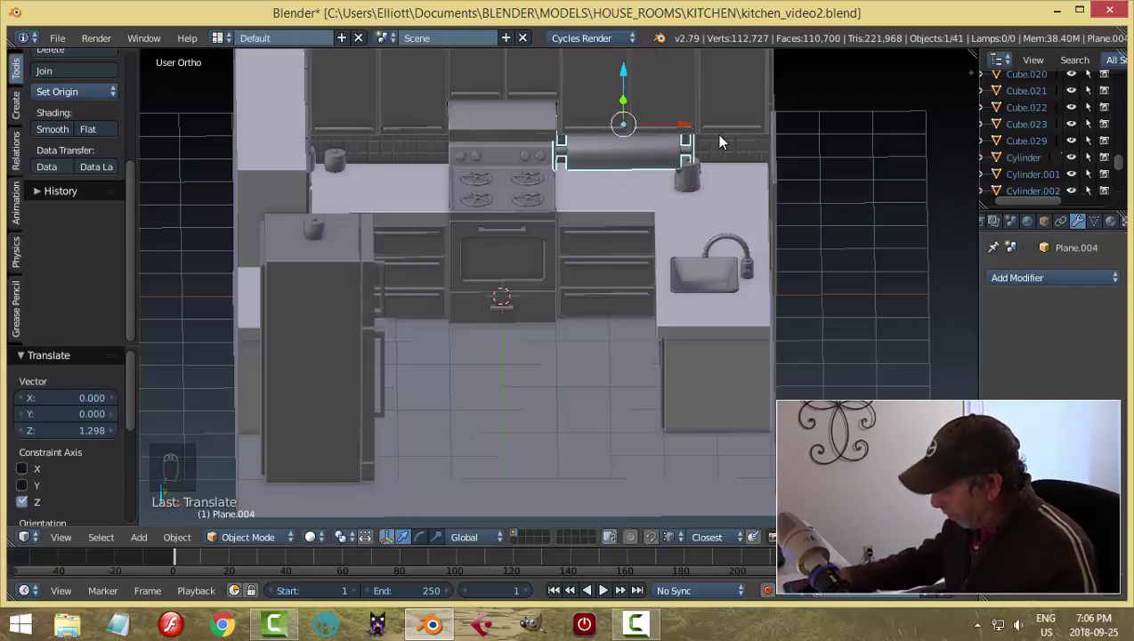
# Scale the holder uniformly by about 0.685 and set its origin to the center of its geometry.
pyautogui.press('KP_Decimal')
pyautogui.moveTo(721, 142); pyautogui.dragTo(662, 285, button='middle')
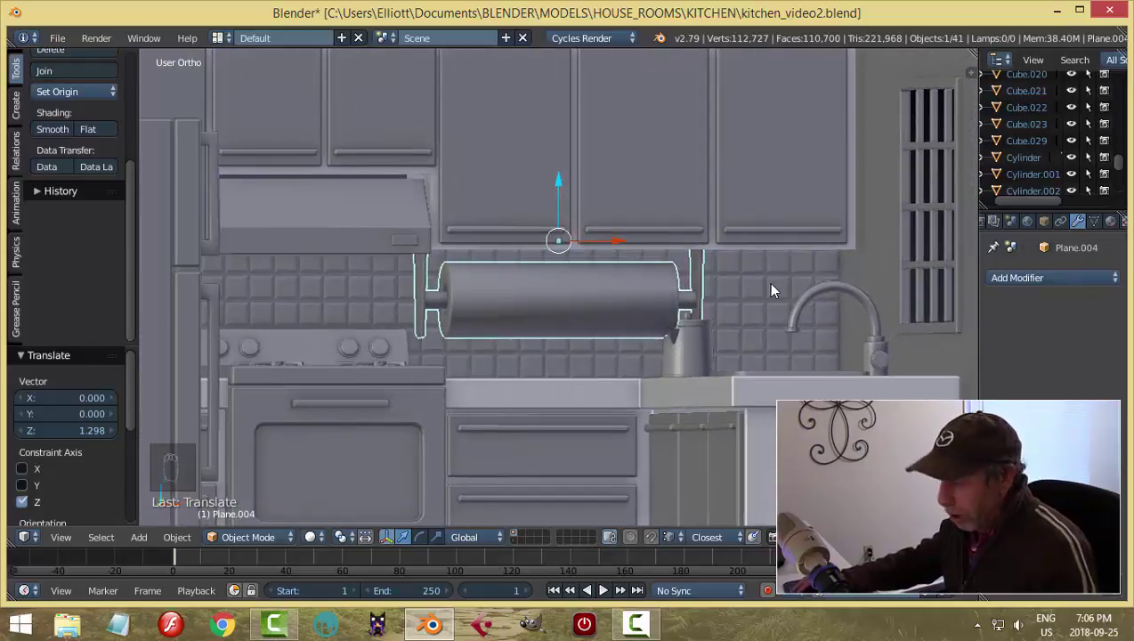
pyautogui.moveTo(753, 282); pyautogui.dragTo(791, 268, button='middle')
pyautogui.press('s')
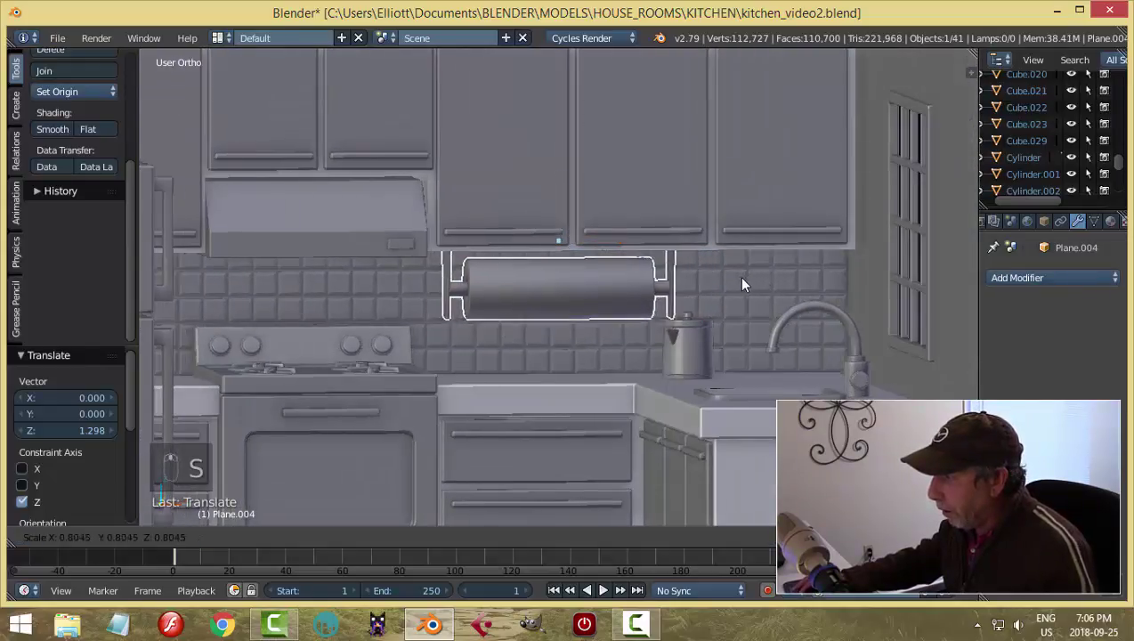
pyautogui.click(714, 277)
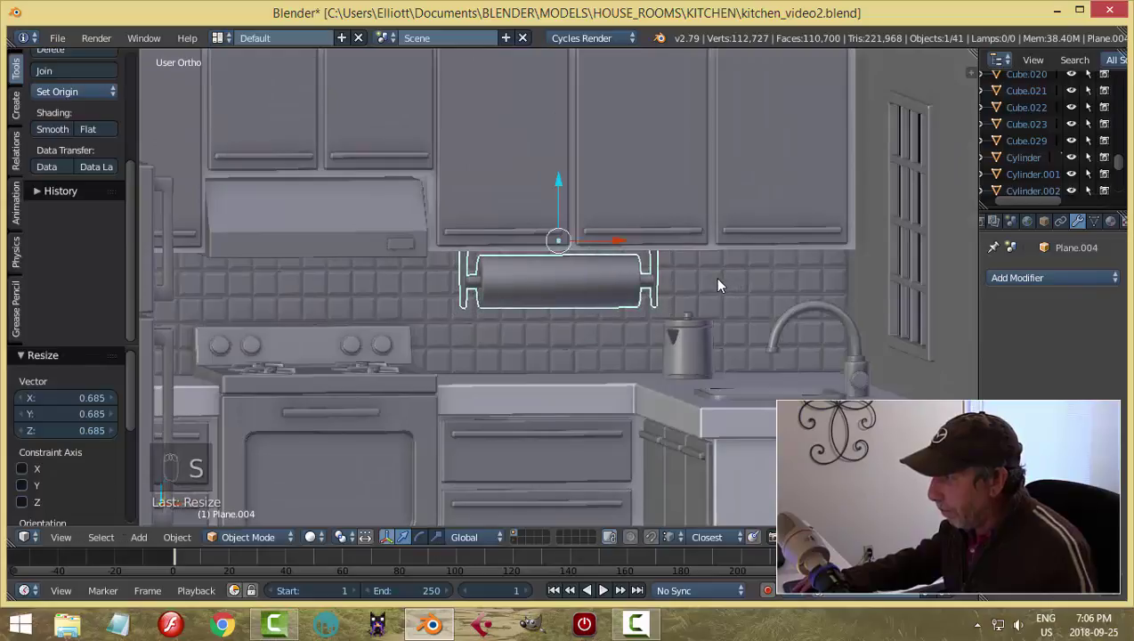
pyautogui.click(59, 92)
pyautogui.click(157, 134)
# Lower the holder by 0.1 along Z and move it about 1.482 along X beneath the right-hand upper cabinets.
pyautogui.moveTo(558, 229); pyautogui.dragTo(560, 230)
pyautogui.moveTo(560, 229); pyautogui.dragTo(642, 283, button='middle')
pyautogui.press('g')
pyautogui.press('x')
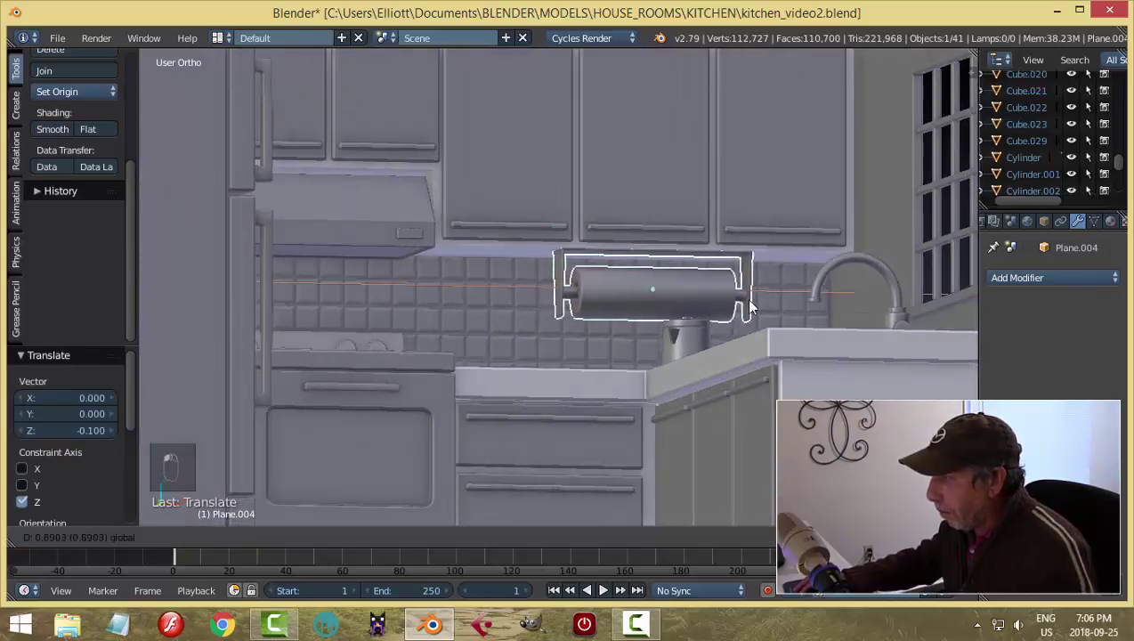
pyautogui.click(786, 309)
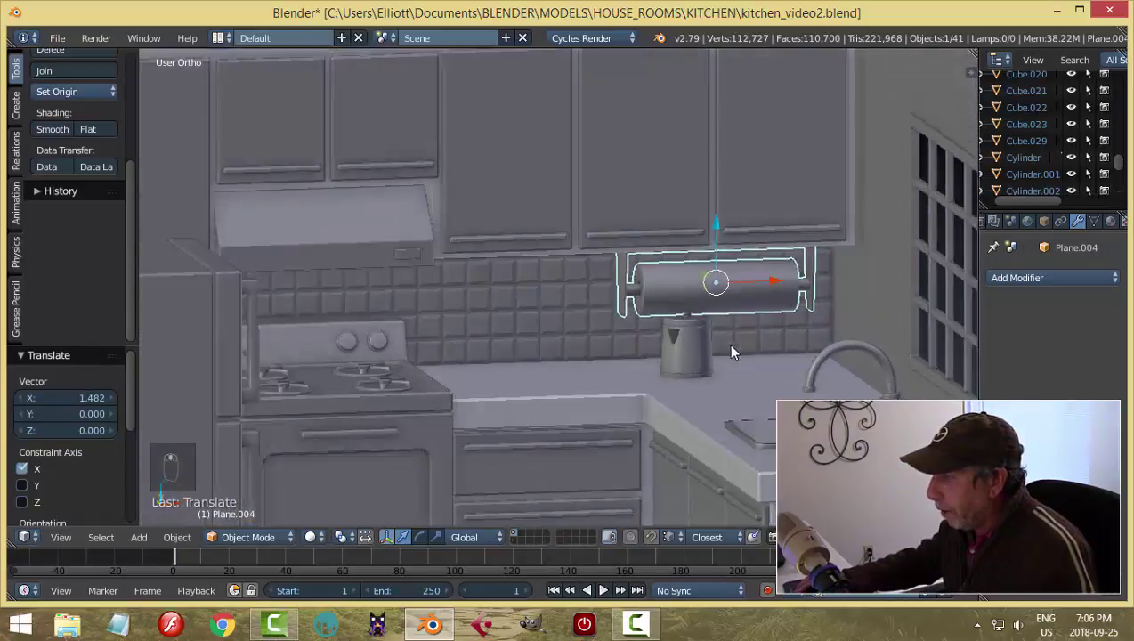
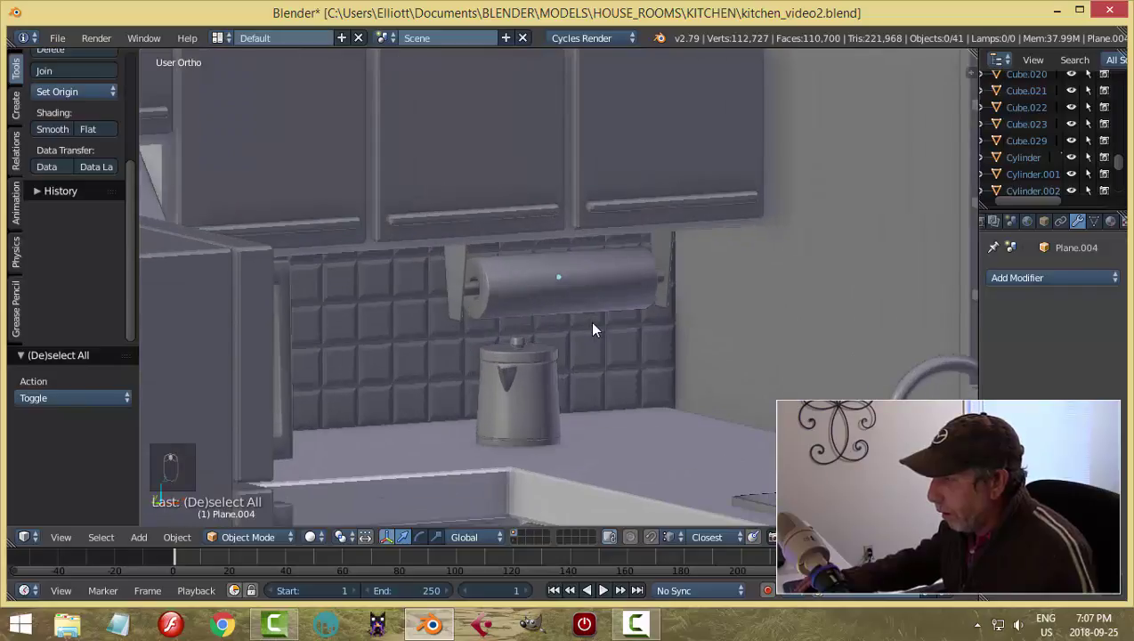
# Select the roll holder, hide every other object to isolate it, and unhide everything.
pyautogui.moveTo(579, 318)
pyautogui.mouseDown(button='middle')
pyautogui.moveTo(541, 320)
pyautogui.moveTo(597, 308)
pyautogui.moveTo(583, 313)
pyautogui.mouseUp(button='middle')
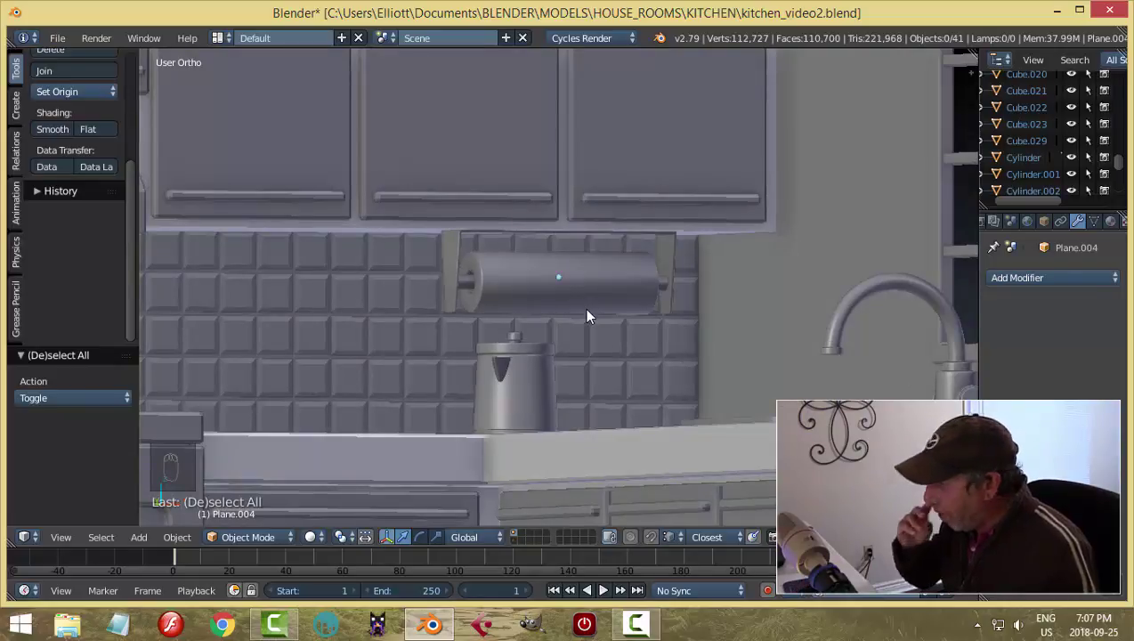
pyautogui.rightClick(545, 287)
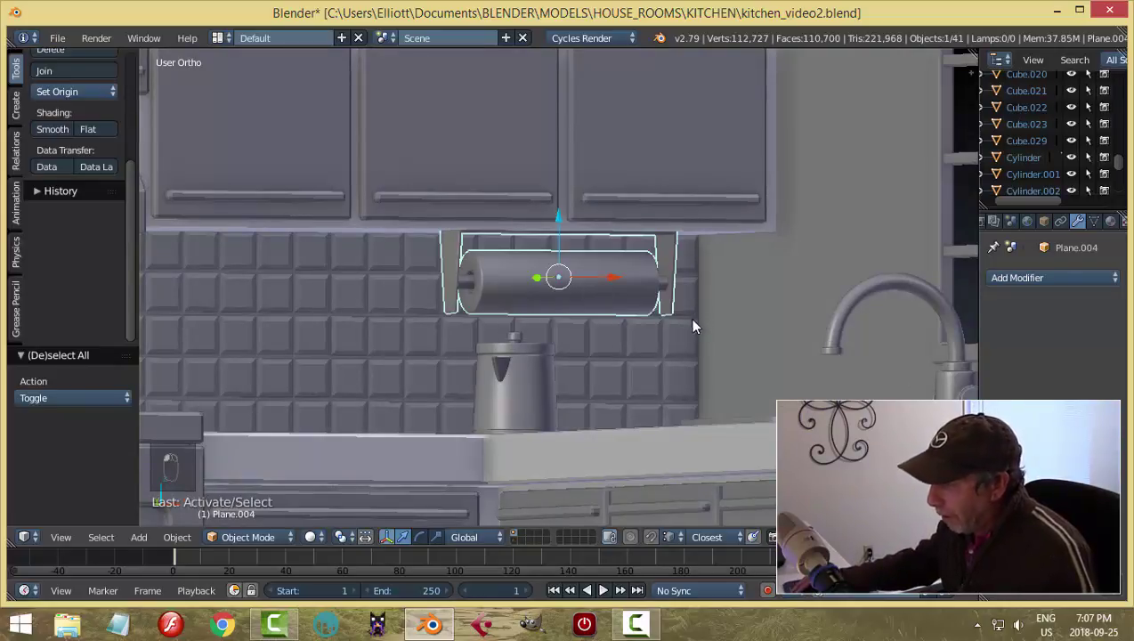
pyautogui.moveTo(693, 321)
pyautogui.mouseDown(button='middle')
pyautogui.moveTo(668, 336)
pyautogui.moveTo(687, 341)
pyautogui.mouseUp(button='middle')
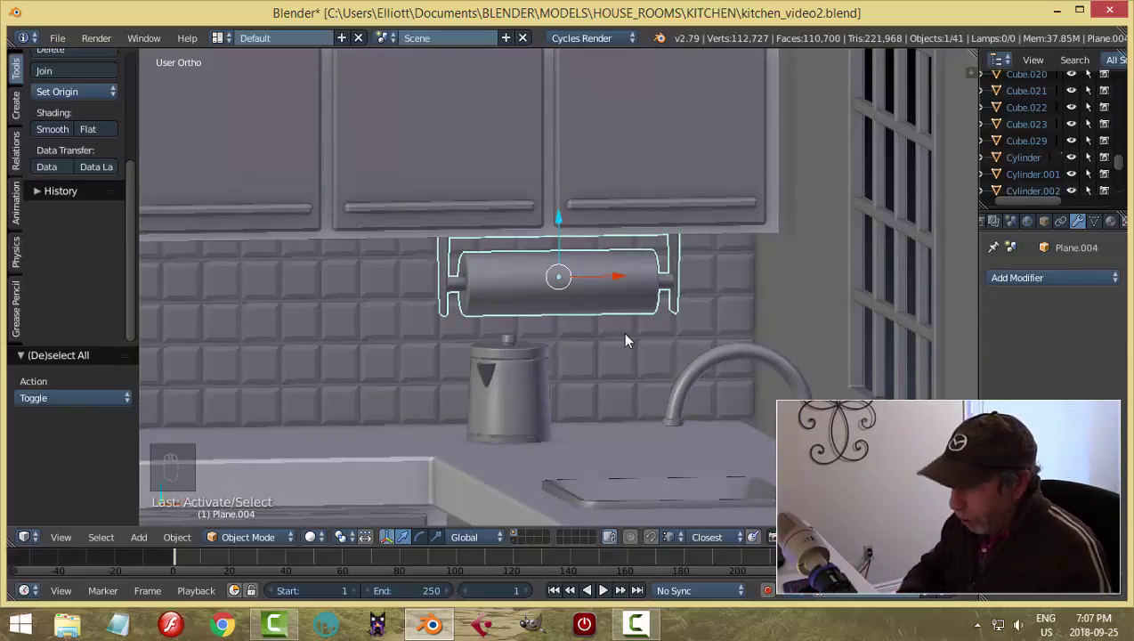
pyautogui.hotkey('shift', 'h')
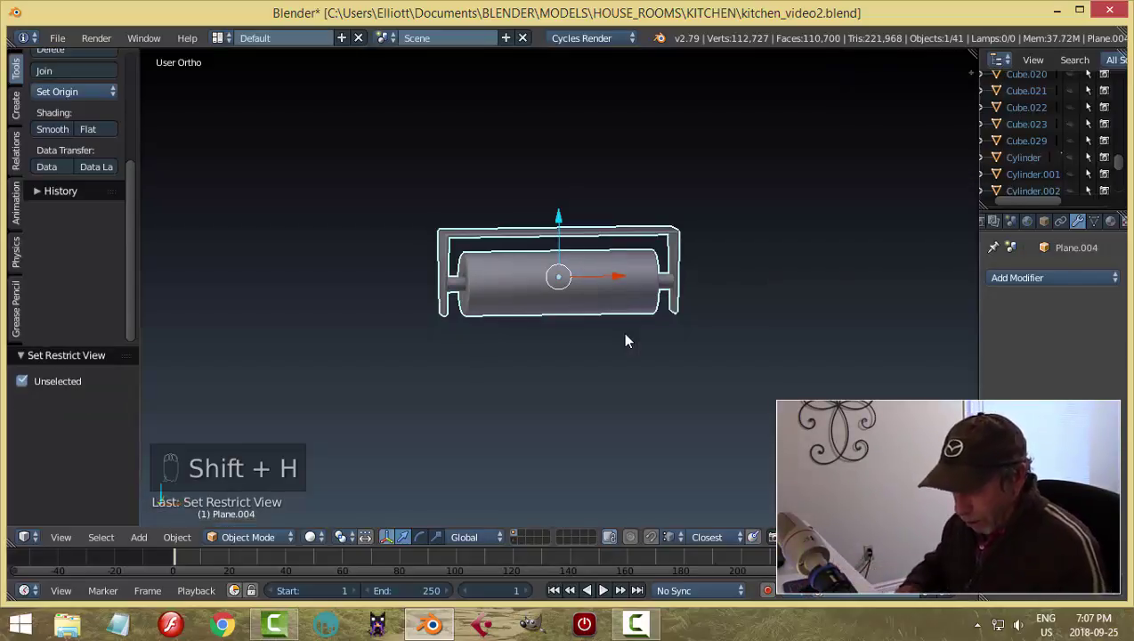
pyautogui.hotkey('alt', 'h')
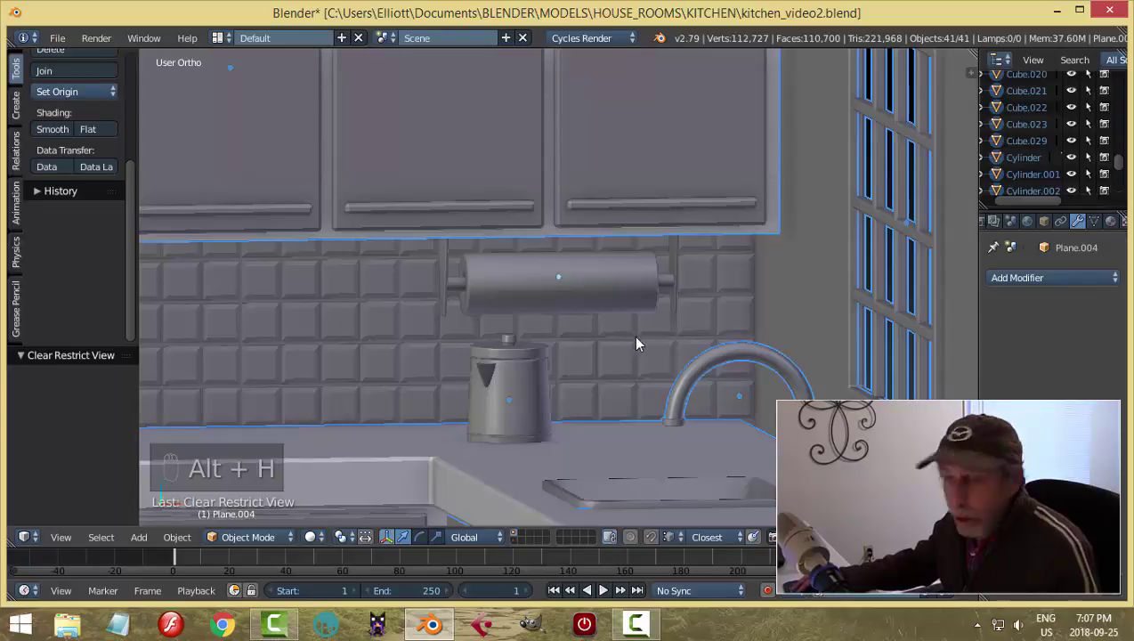
# Reselect only the roll holder, hide it, and unhide it.
pyautogui.rightClick(667, 300)
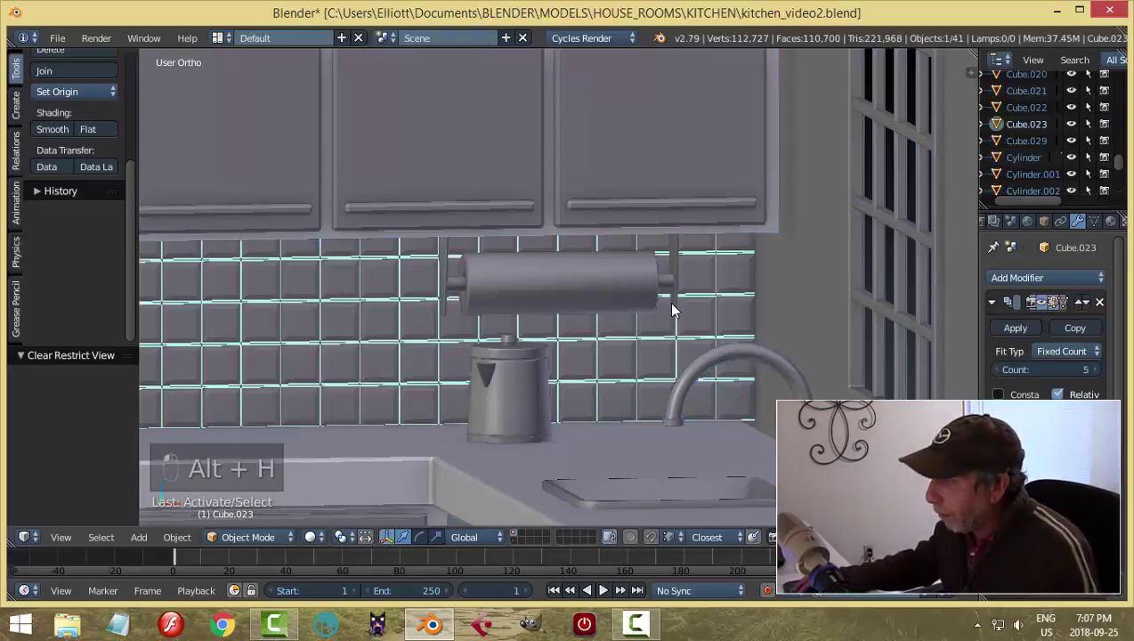
pyautogui.rightClick(564, 283)
pyautogui.hotkey('alt', 'h')
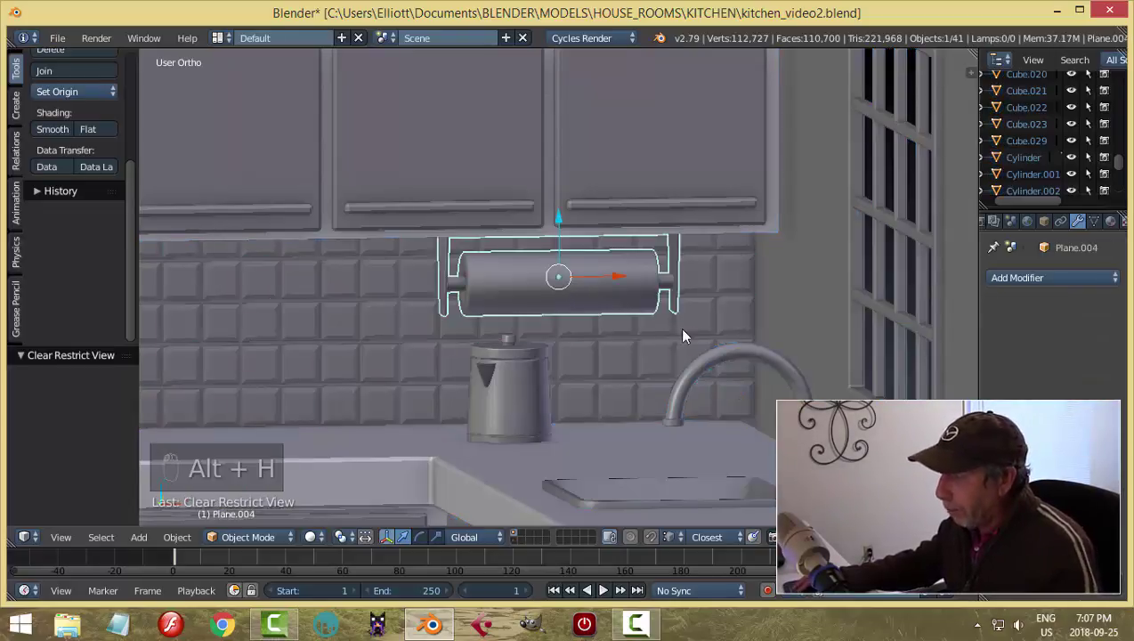
pyautogui.press('h')
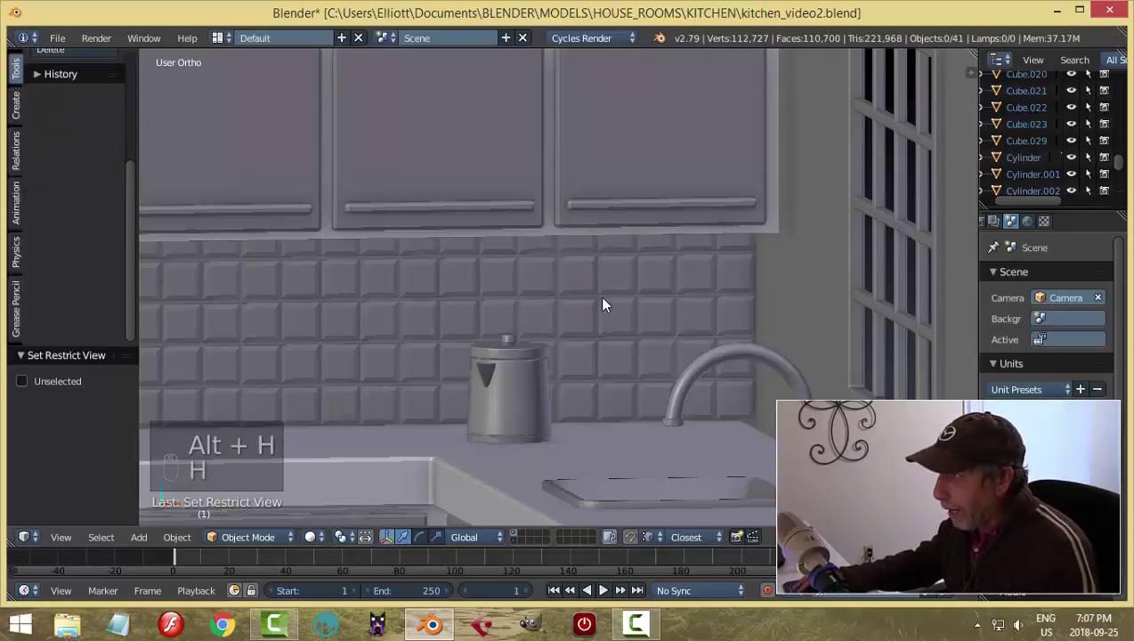
pyautogui.hotkey('alt', 'h')
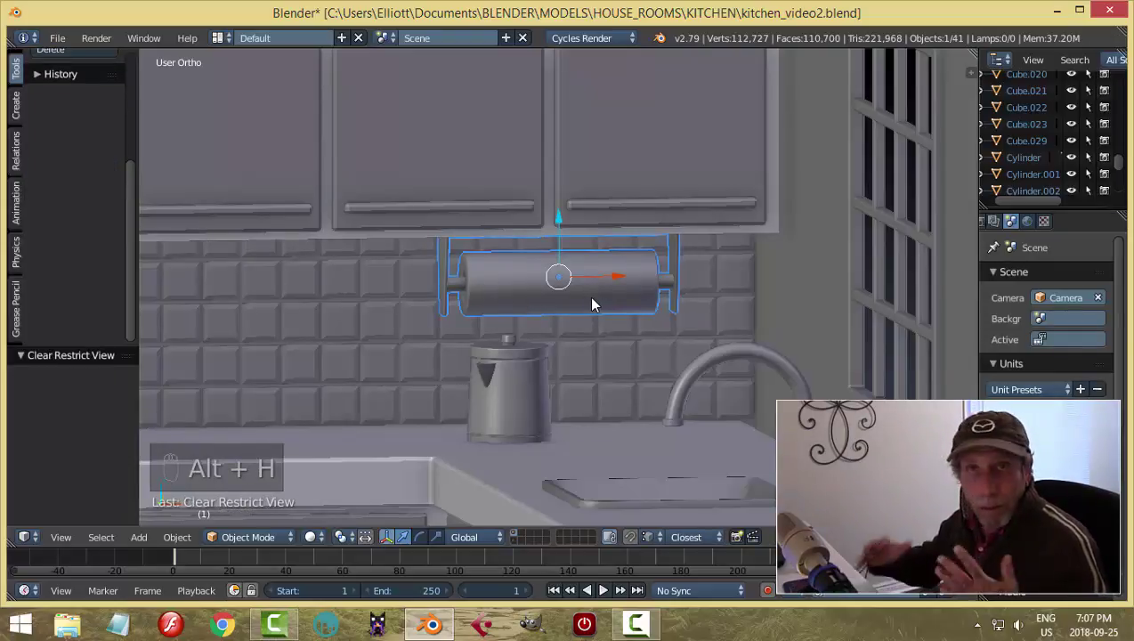
# Isolate the roll holder by hiding all other objects, and show it in the right orthographic view.
pyautogui.hotkey('shift', 'h')
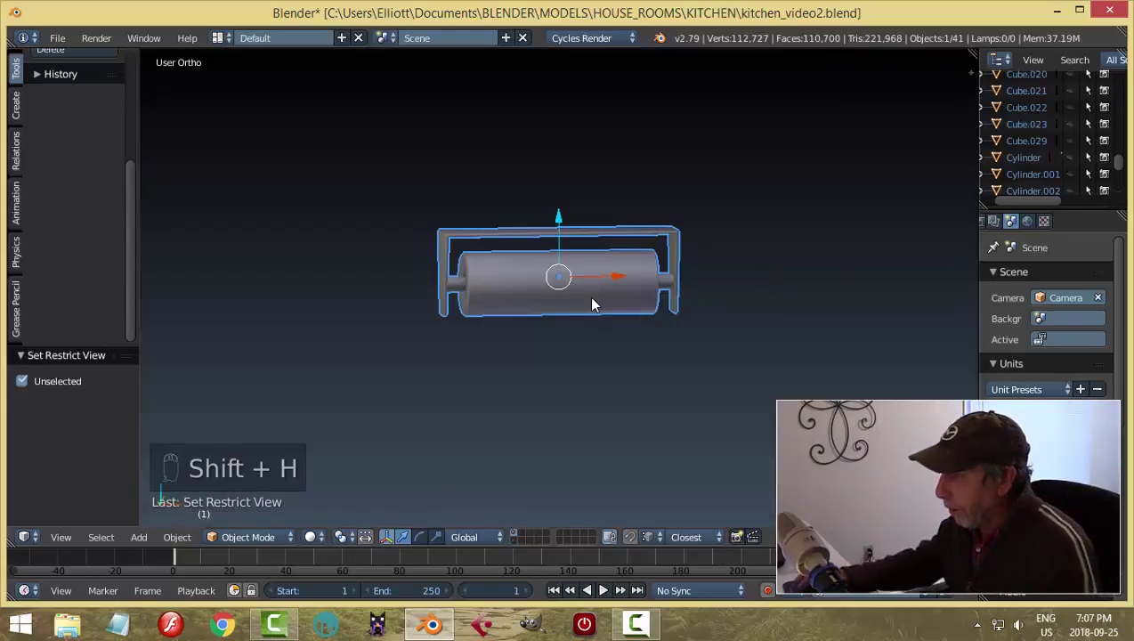
pyautogui.press('KP_Decimal')
pyautogui.moveTo(495, 308); pyautogui.dragTo(589, 324, button='middle')
pyautogui.press('KP_3')
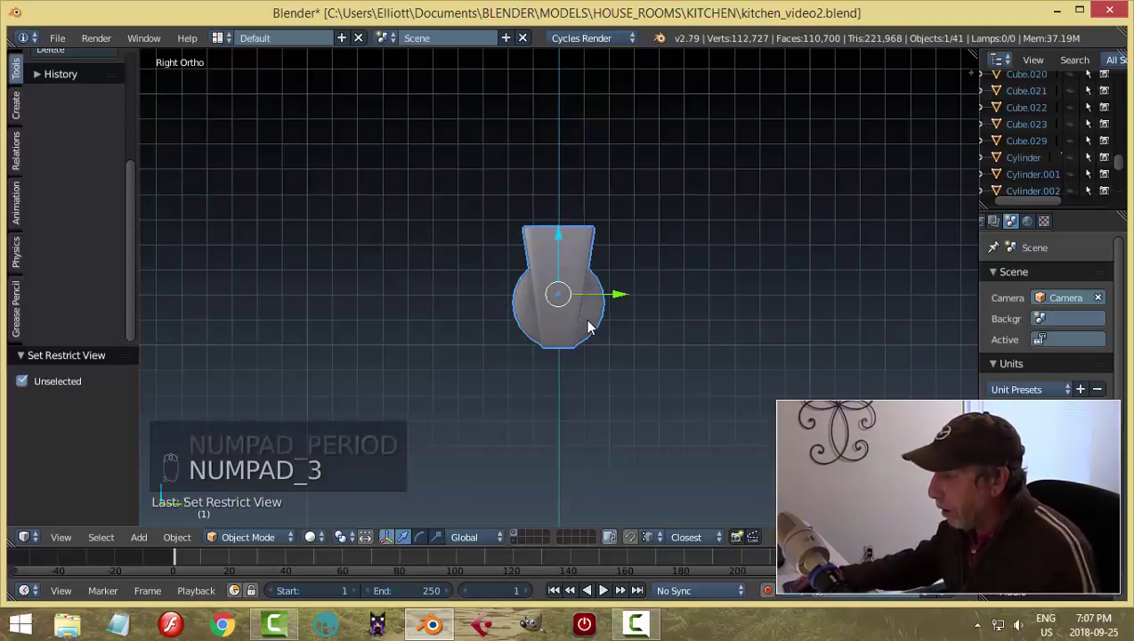
pyautogui.scroll(2, 655, 387)
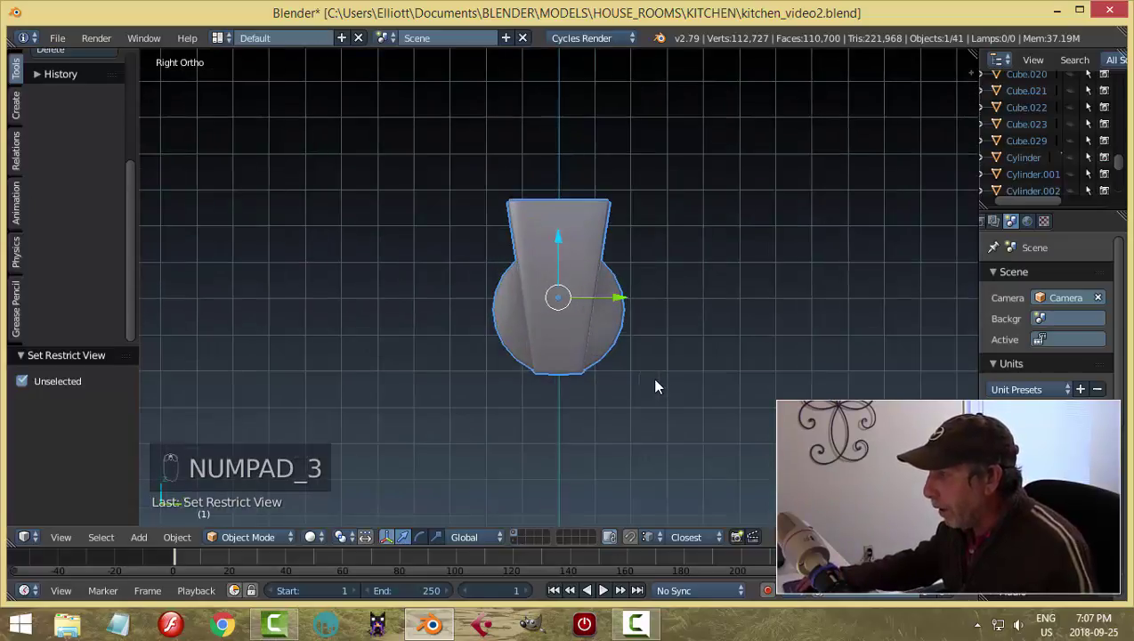
# Open the paper-towel holder's mesh for editing in wireframe display with vertex selection.
pyautogui.press('Tab')
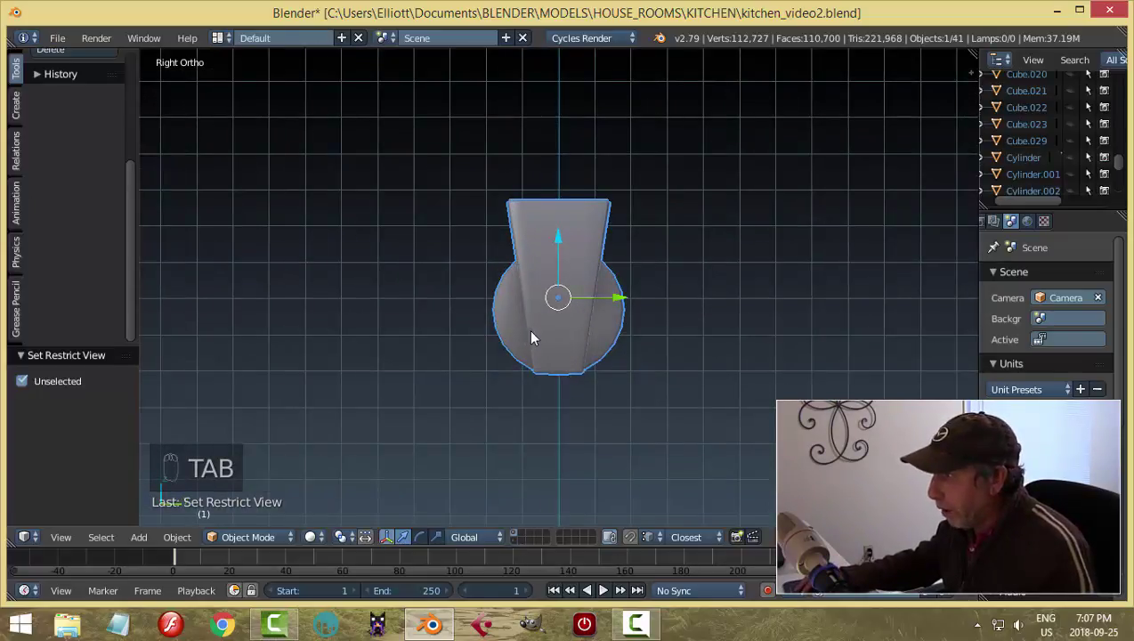
pyautogui.rightClick(534, 331)
pyautogui.press('Tab')
pyautogui.click(747, 347)
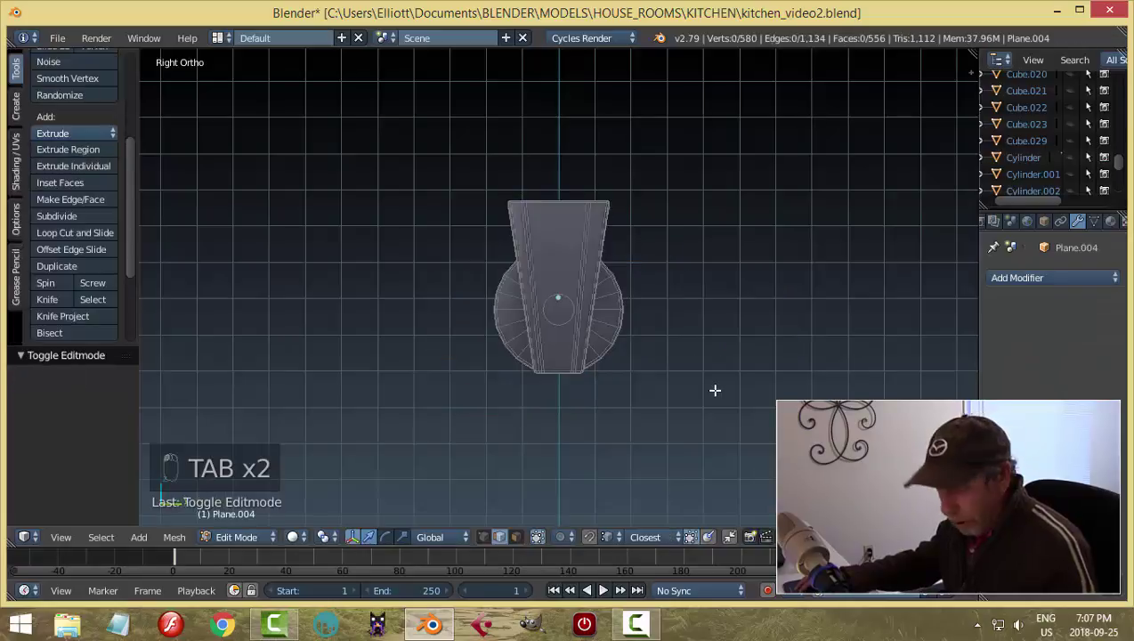
pyautogui.press('z')
pyautogui.click(836, 392)
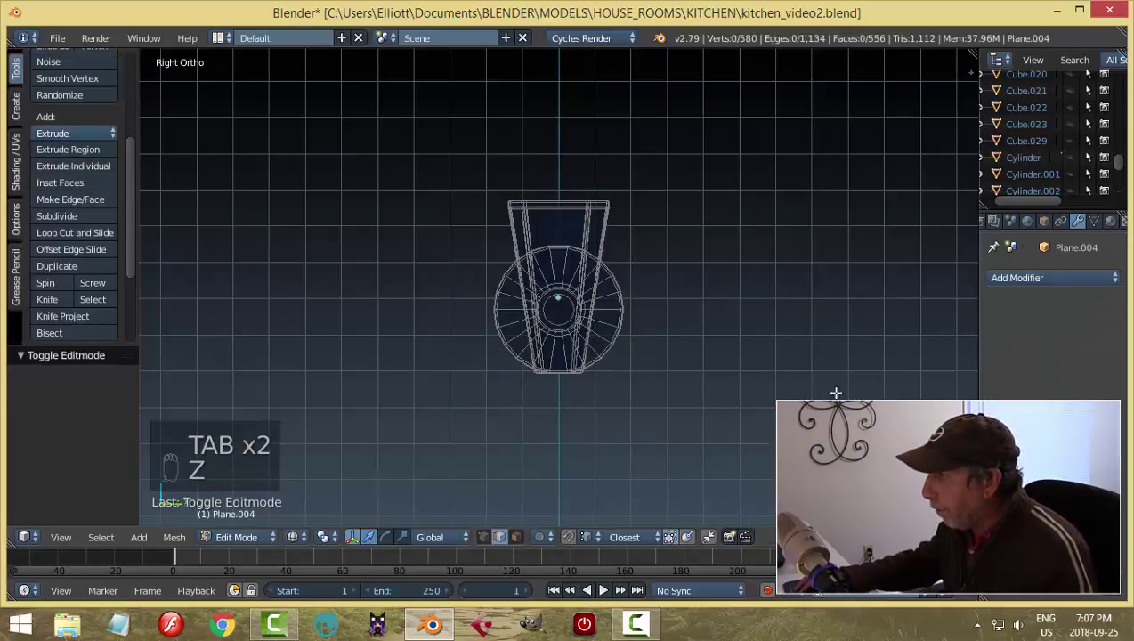
pyautogui.hotkey('ctrl', 'Tab')
pyautogui.click(673, 414)
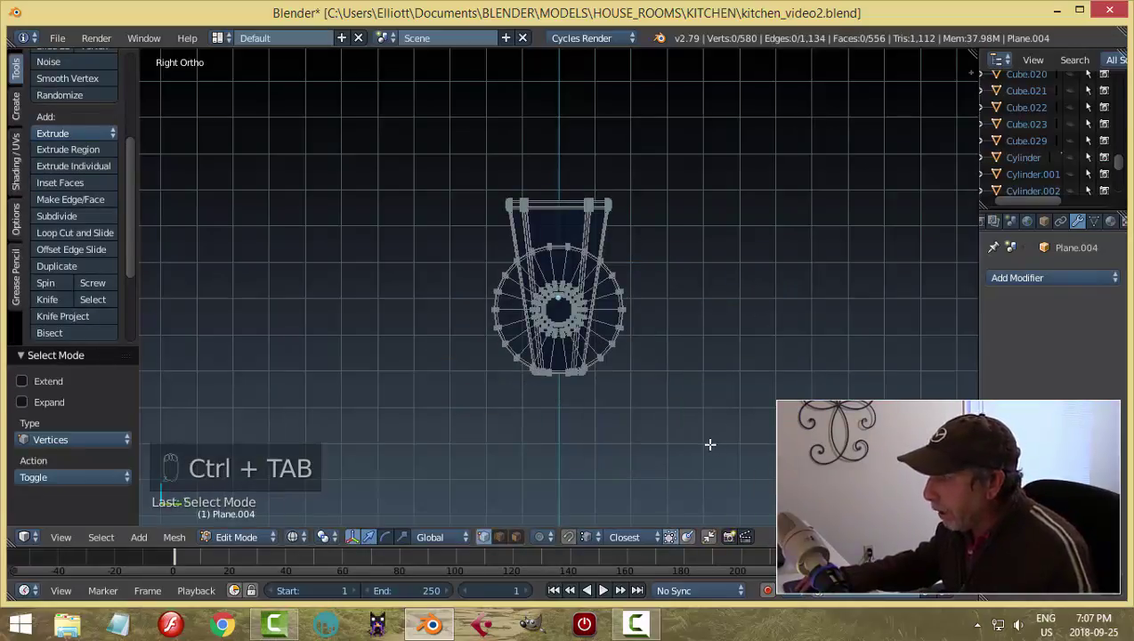
# Box-select the roll and lower bracket vertices, raise them 0.076 along Z, and deselect everything.
pyautogui.press('b')
pyautogui.moveTo(699, 457); pyautogui.dragTo(431, 229)
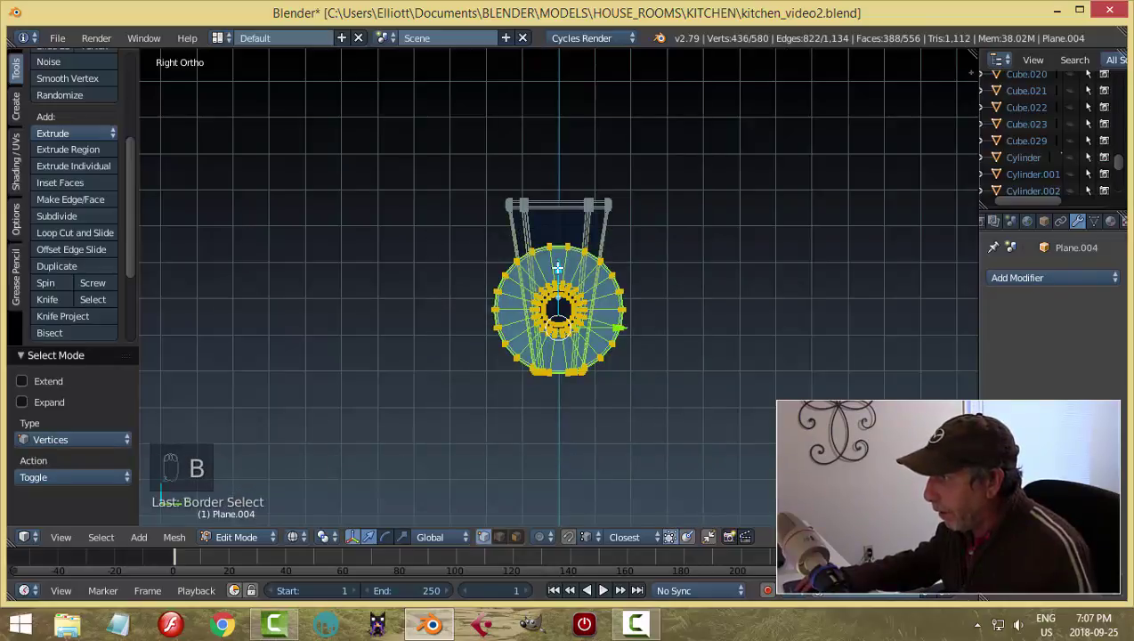
pyautogui.press('g')
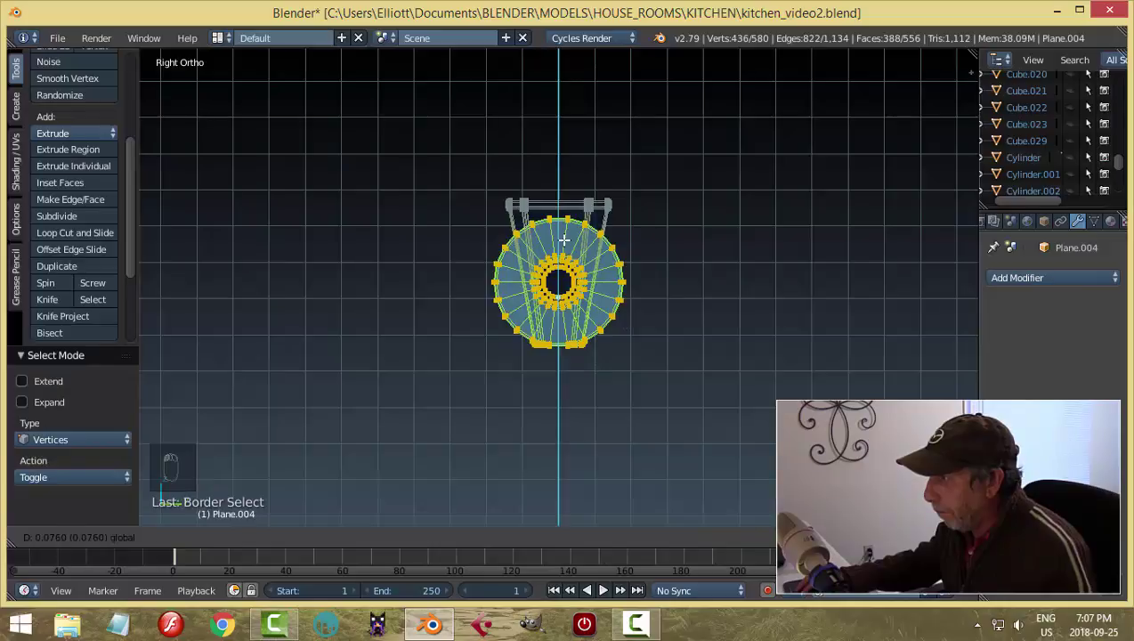
pyautogui.click(564, 239)
pyautogui.moveTo(539, 356); pyautogui.dragTo(627, 381, button='middle')
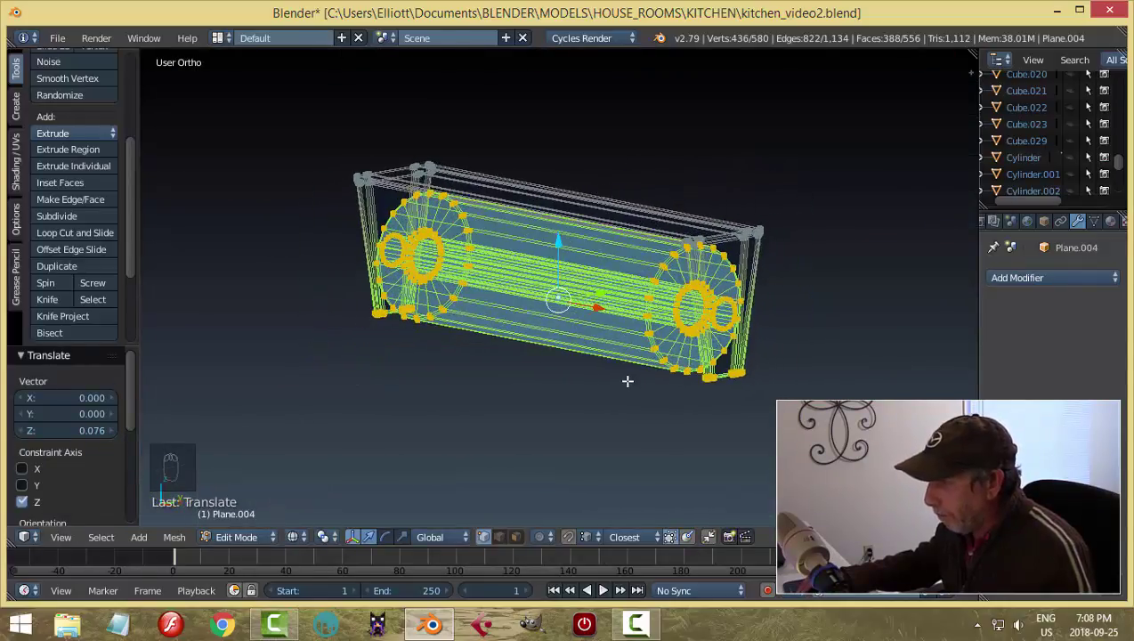
pyautogui.press('a')
pyautogui.moveTo(689, 399); pyautogui.dragTo(675, 399, button='middle')
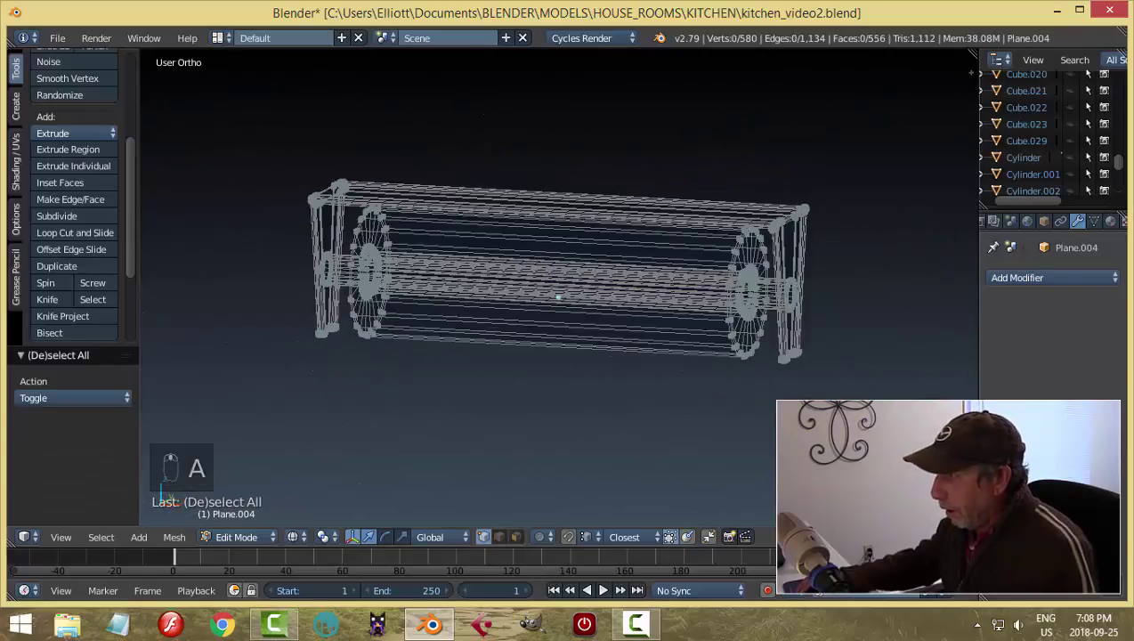
# Return the holder to Object Mode with solid shading, unhide all kitchen objects, and clear the selection.
pyautogui.press('Tab')
pyautogui.click(564, 400)
pyautogui.press('z')
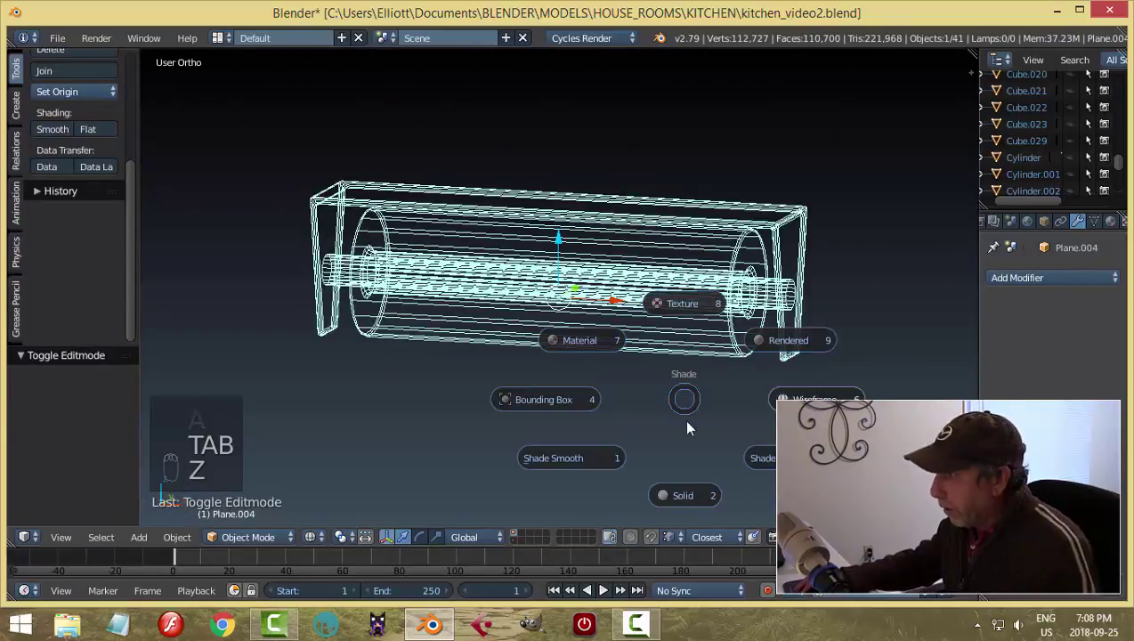
pyautogui.click(697, 498)
pyautogui.moveTo(734, 428); pyautogui.dragTo(810, 445, button='middle')
pyautogui.hotkey('alt', 'h')
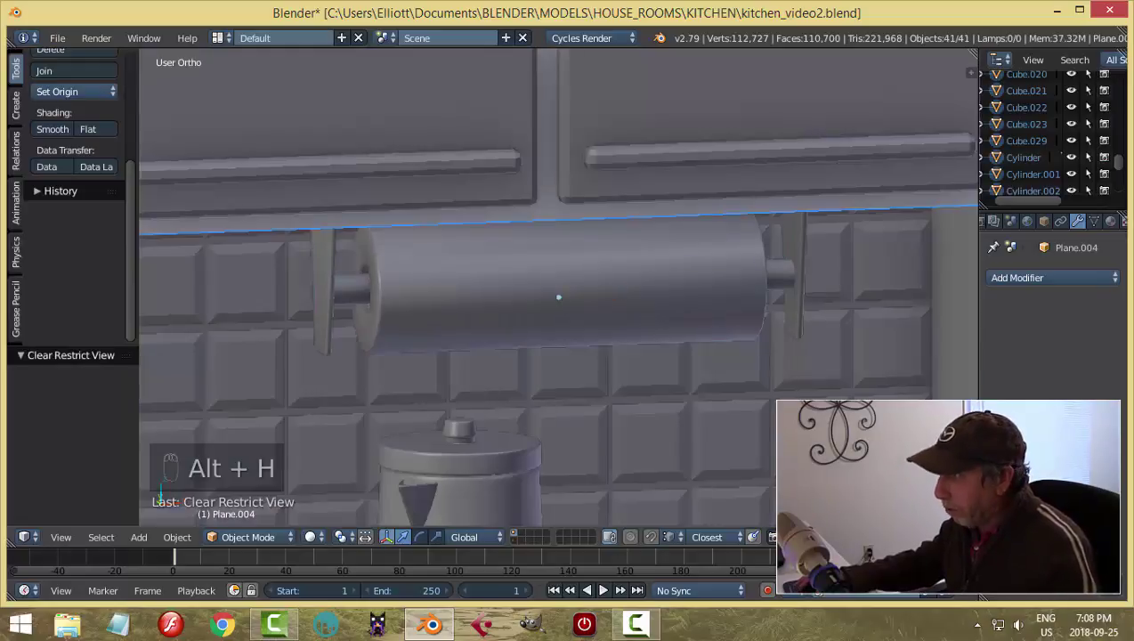
pyautogui.press('a')
# Scale the paper-towel holder to 0.892 along X and deselect it.
pyautogui.moveTo(699, 436); pyautogui.dragTo(621, 415, button='middle')
pyautogui.moveTo(594, 340); pyautogui.dragTo(644, 360, button='middle')
pyautogui.rightClick(580, 289)
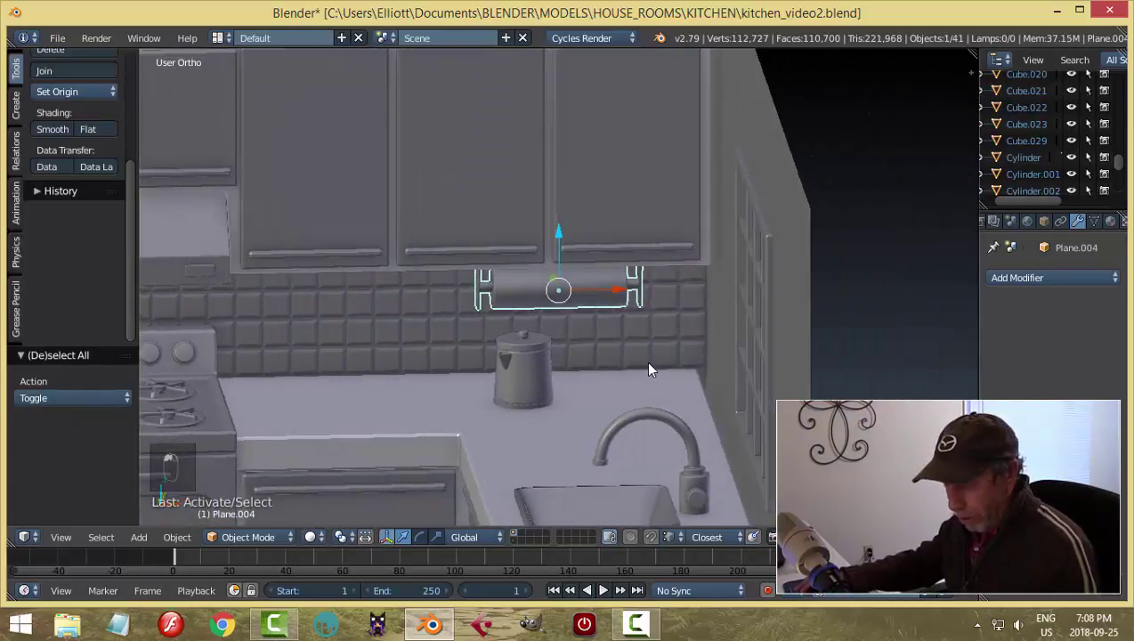
pyautogui.press('s')
pyautogui.click(641, 363)
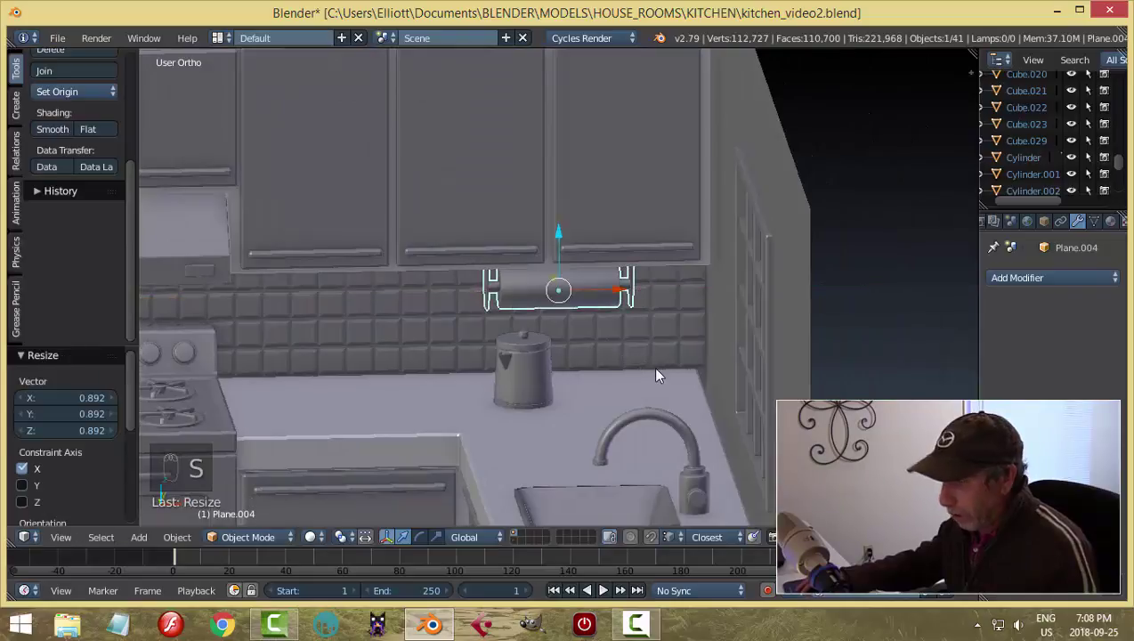
pyautogui.press('a')
# Save the kitchen file, overwriting the existing version.
pyautogui.moveTo(645, 369); pyautogui.dragTo(566, 374, button='middle')
pyautogui.scroll(-5, 603, 339)
pyautogui.hotkey('ctrl', 's')
pyautogui.click(562, 366)
pyautogui.moveTo(662, 375); pyautogui.dragTo(619, 374, button='middle')
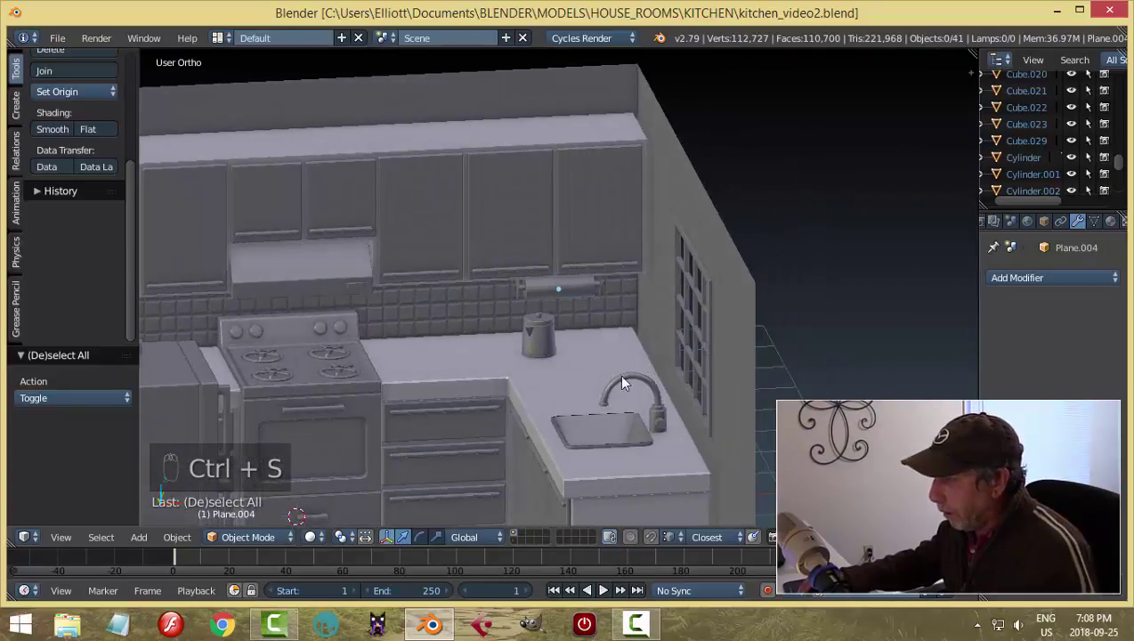
# Move the countertop canister near the sink -0.614 along X, deselect it, and save the file.
pyautogui.rightClick(537, 337)
pyautogui.moveTo(585, 339); pyautogui.dragTo(550, 337)
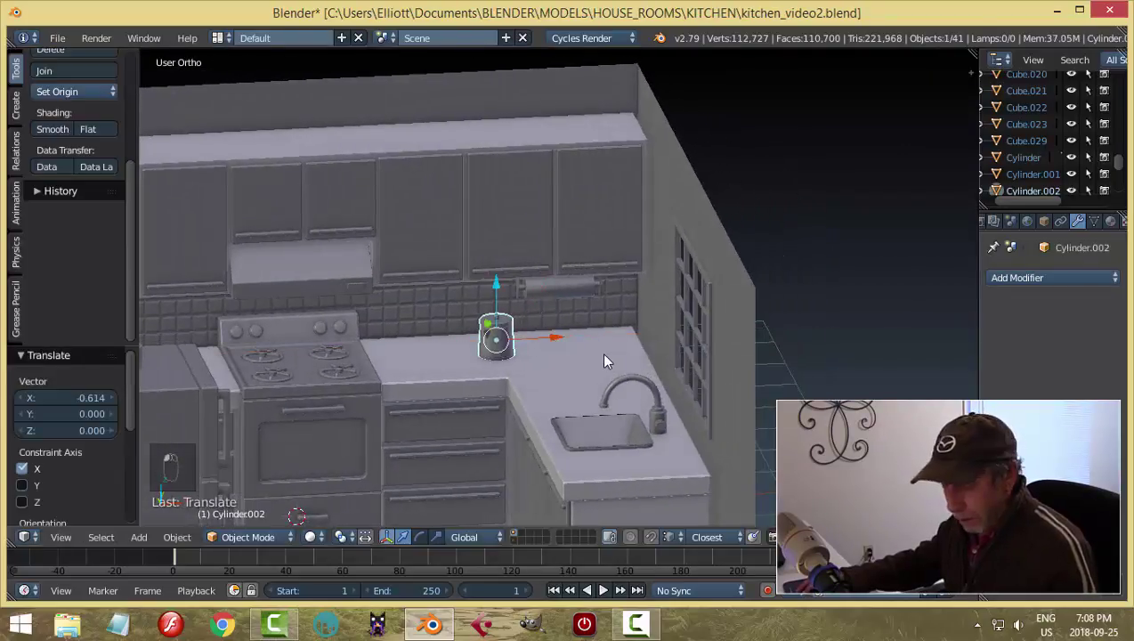
pyautogui.press('a')
pyautogui.moveTo(601, 352); pyautogui.dragTo(658, 329, button='middle')
pyautogui.hotkey('ctrl', 's')
# Examine the whole kitchen from several angles, including the window wall, the refrigerator and the counters.
pyautogui.scroll(-2, 678, 332)
pyautogui.scroll(2, 653, 331)
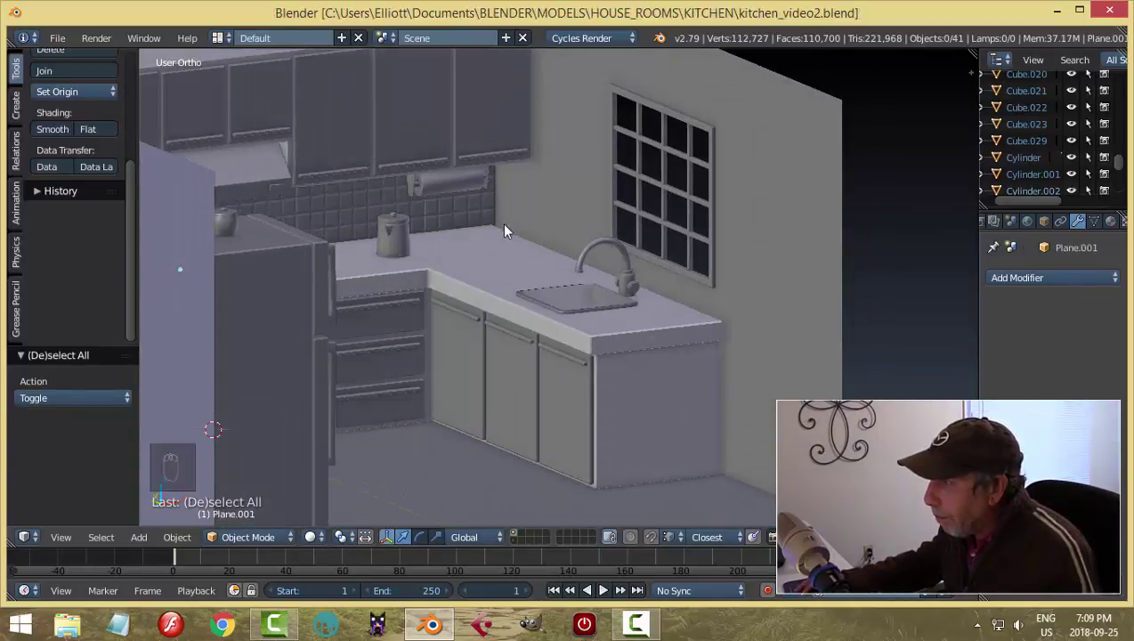
pyautogui.moveTo(594, 283); pyautogui.dragTo(497, 269, button='middle')
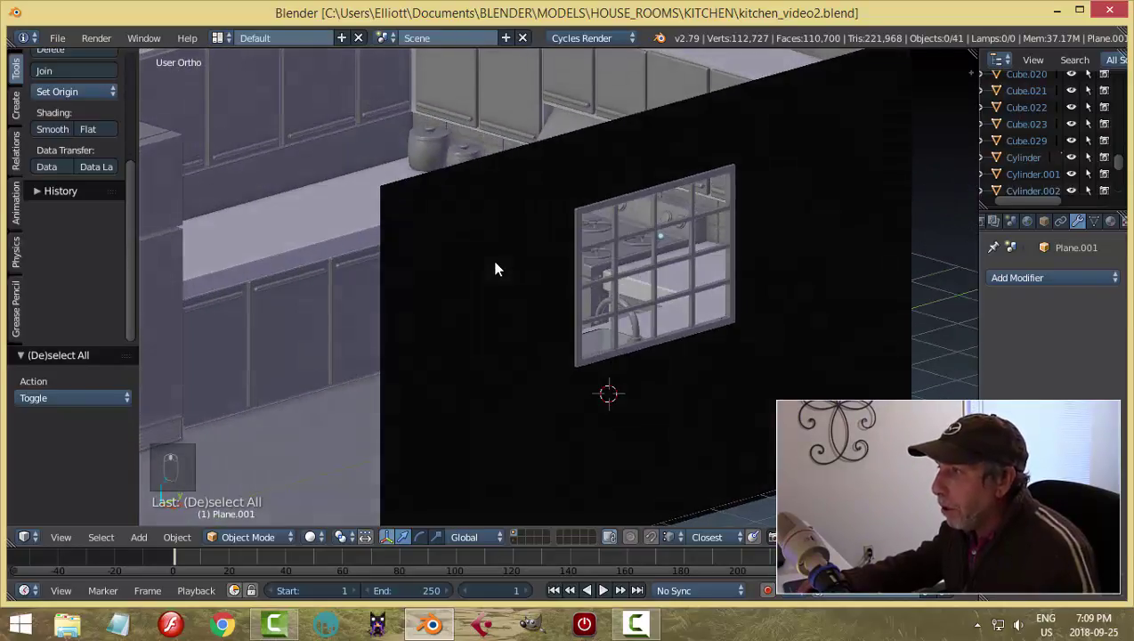
pyautogui.scroll(-3, 372, 185)
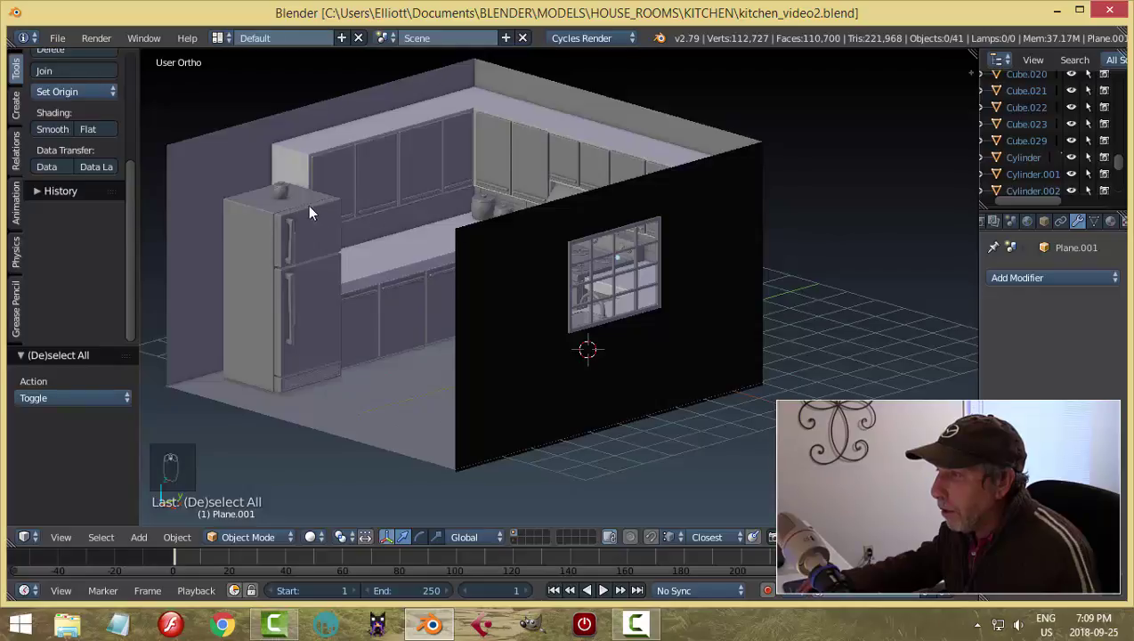
pyautogui.moveTo(310, 211); pyautogui.dragTo(385, 246, button='middle')
pyautogui.moveTo(204, 353); pyautogui.dragTo(505, 323, button='middle')
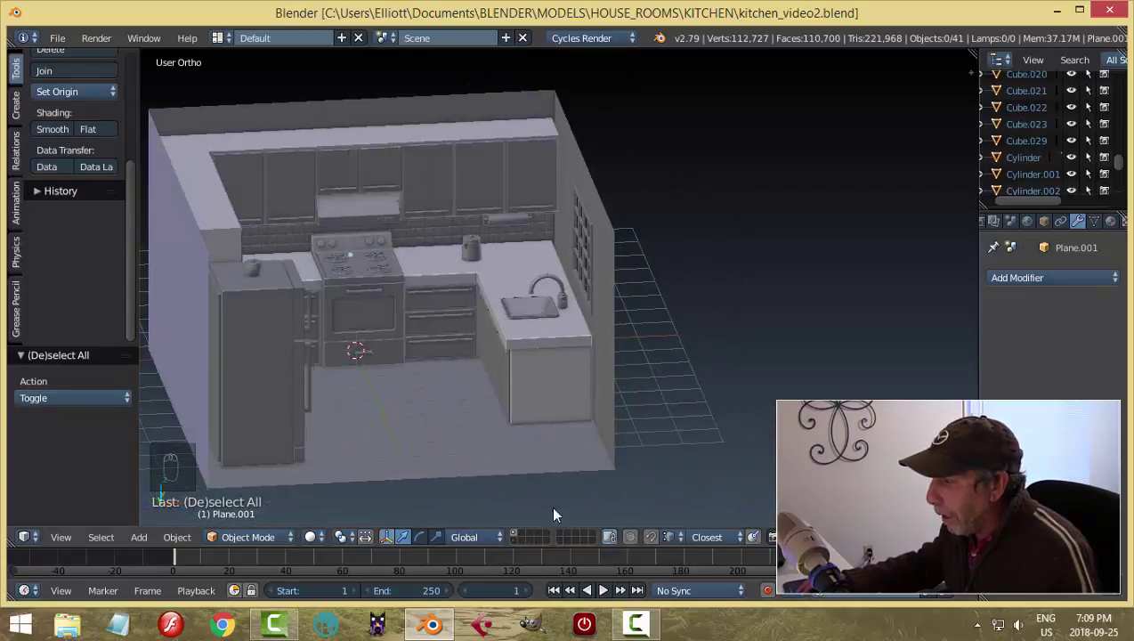
# Switch to the empty second layer and add a plane at the origin in top view.
pyautogui.click(518, 534)
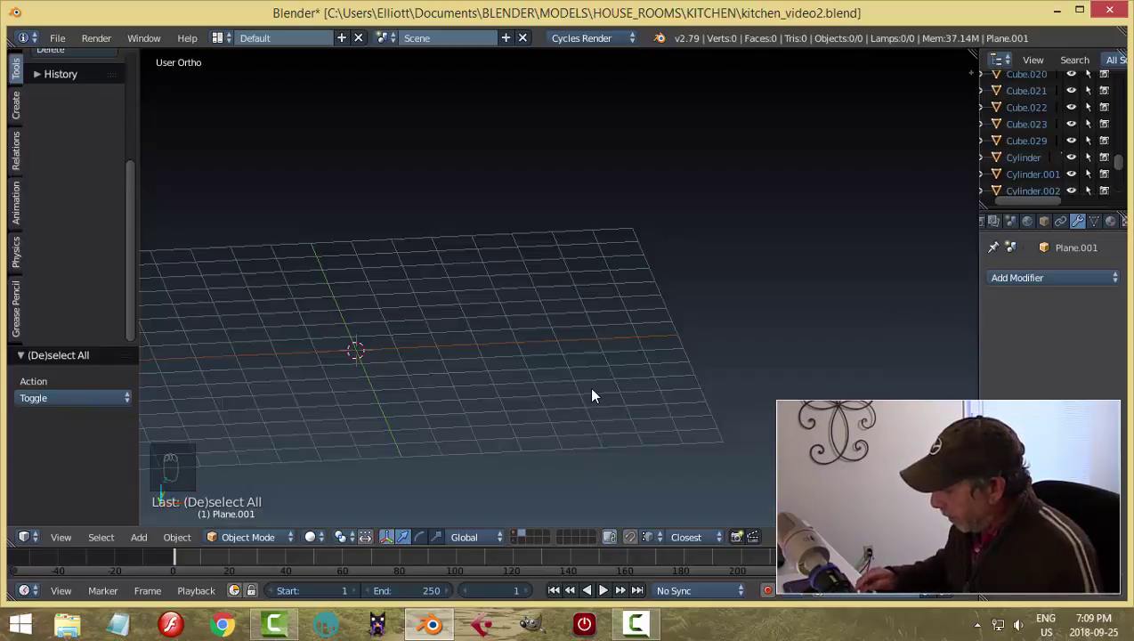
pyautogui.press('KP_7')
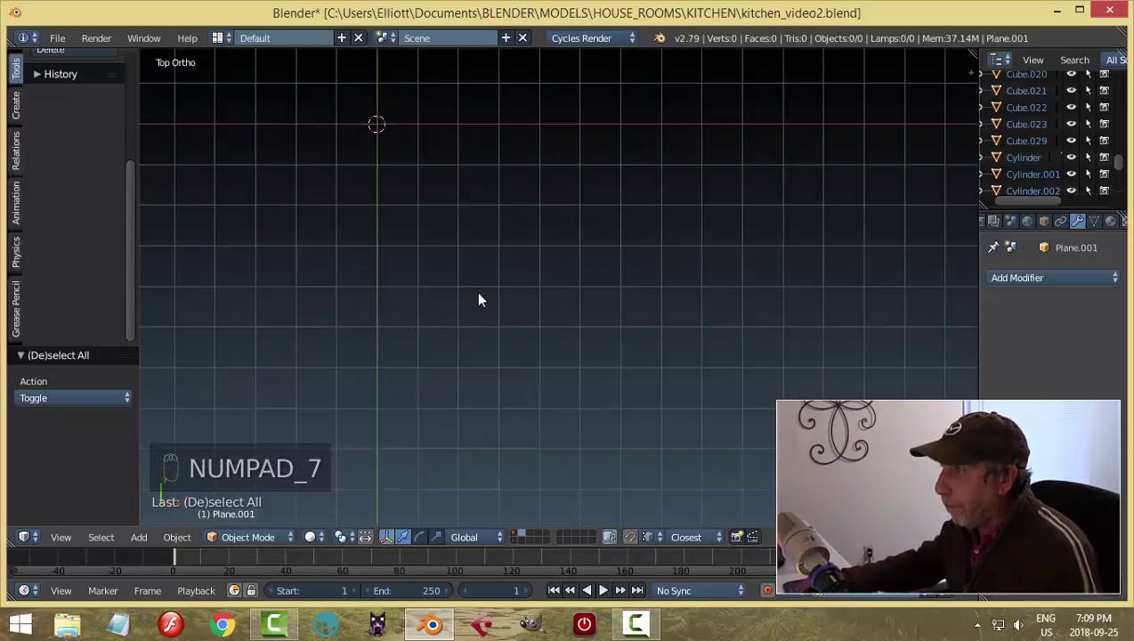
pyautogui.keyDown('shift'); pyautogui.moveTo(477, 300); pyautogui.dragTo(524, 321, button='middle'); pyautogui.keyUp('shift')
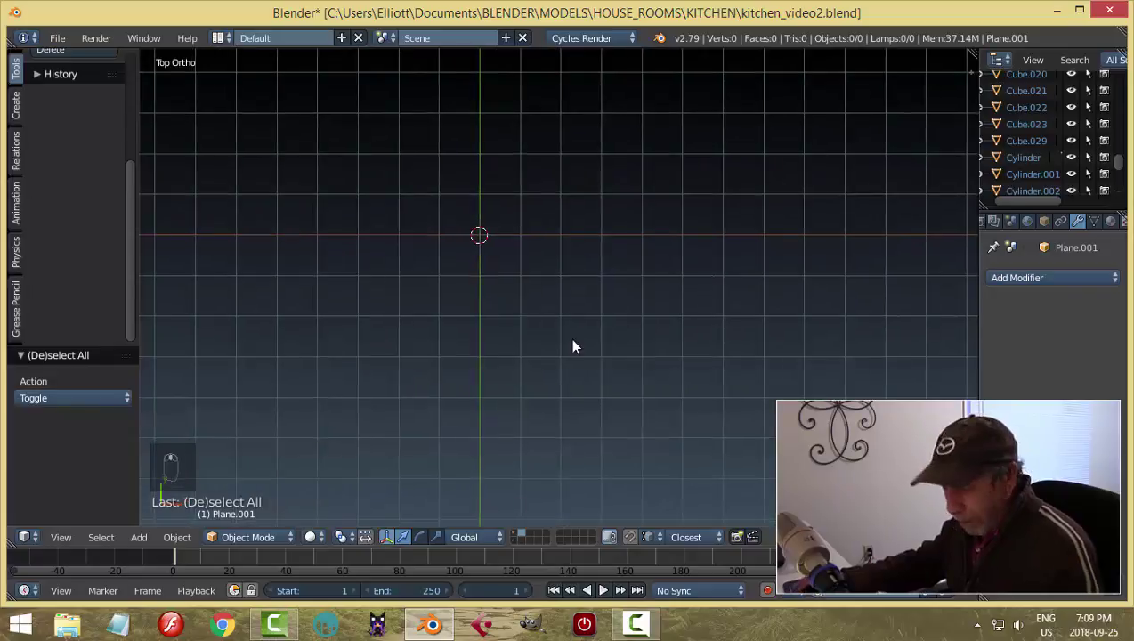
pyautogui.hotkey('shift', 'a')
pyautogui.moveTo(577, 342)
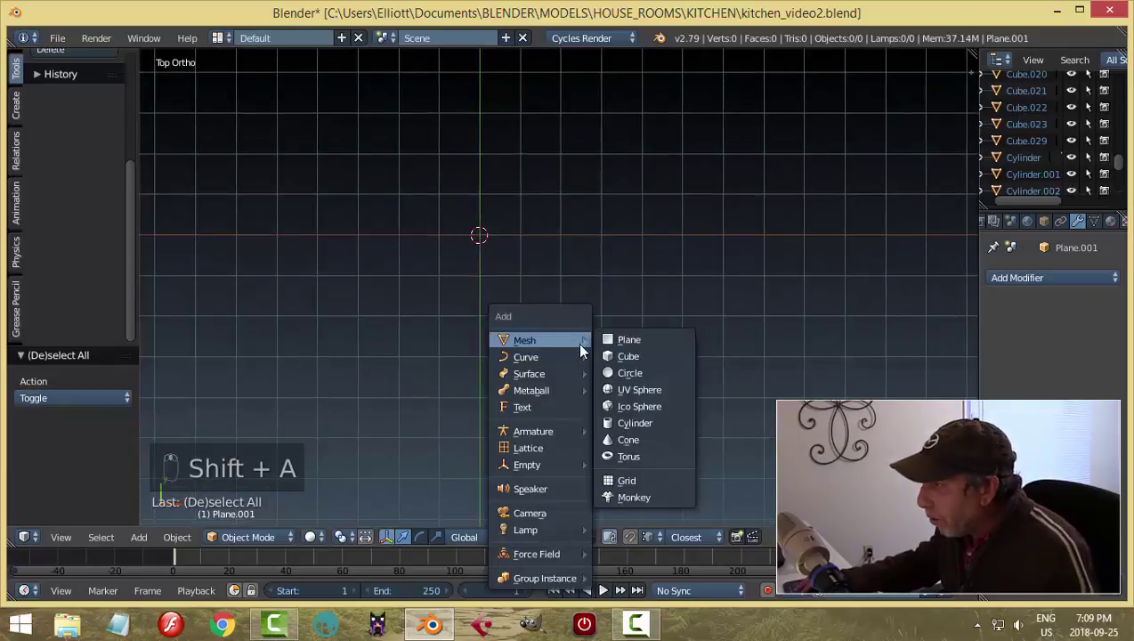
pyautogui.click(627, 339)
# Scale the plane's mesh to about 0.618 along X in Edit Mode to make it a narrow rectangle.
pyautogui.scroll(1, 649, 328)
pyautogui.press('Tab')
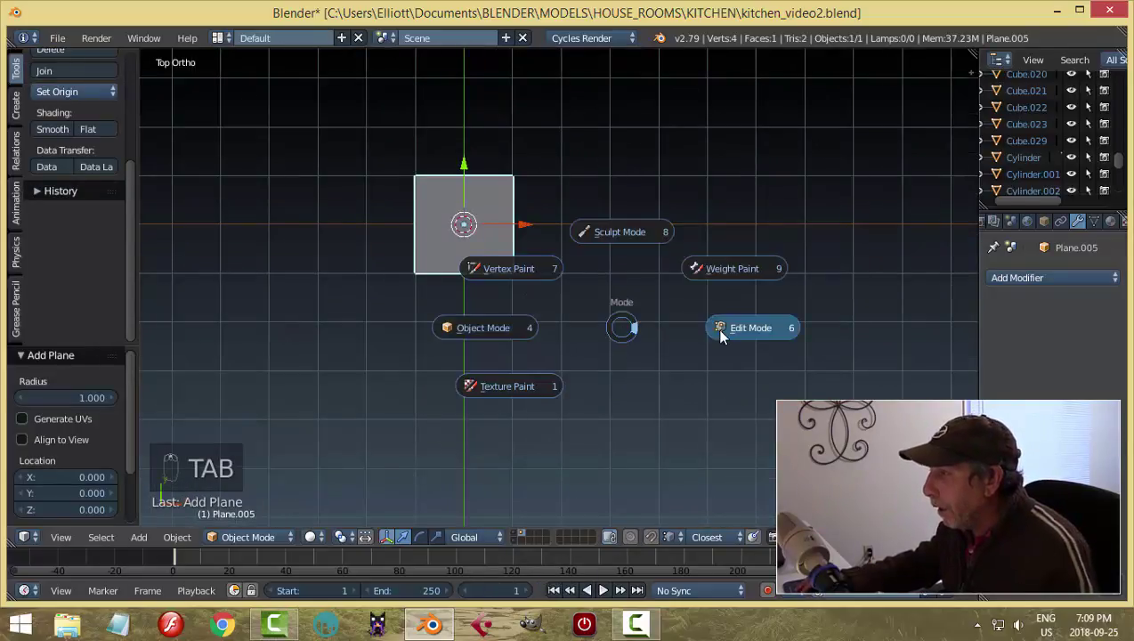
pyautogui.press('s')
pyautogui.press('x')
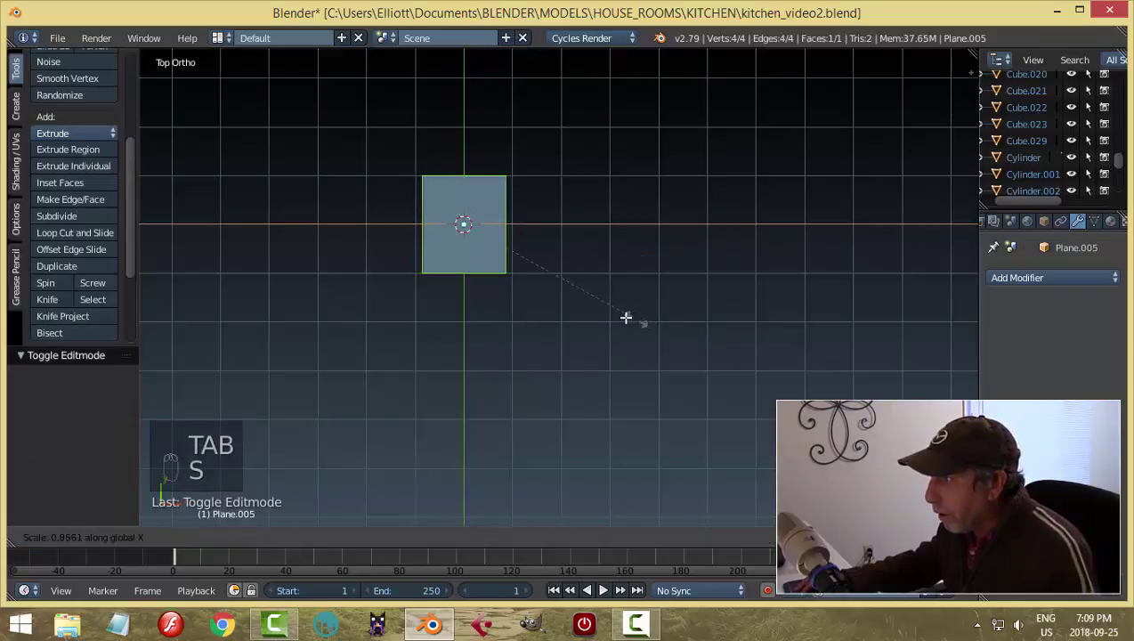
pyautogui.click(577, 311)
pyautogui.scroll(5, 552, 284)
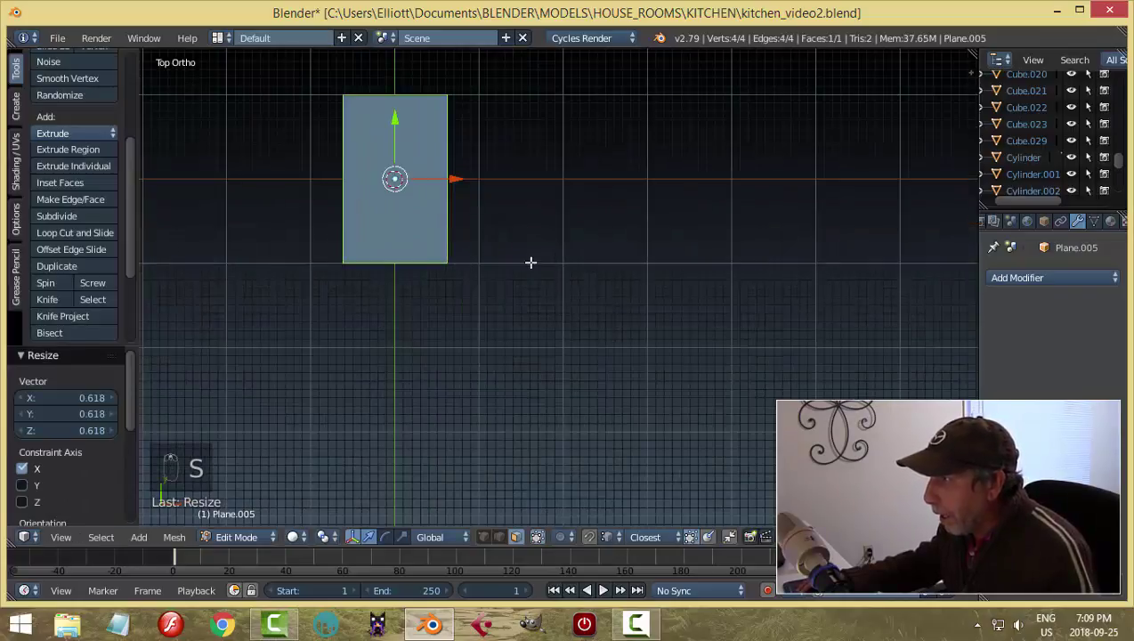
# Extrude the rectangle upward by 0.084 and bevel its top edges by about 0.044.
pyautogui.moveTo(675, 379); pyautogui.dragTo(678, 344, button='middle')
pyautogui.press('KP_Decimal')
pyautogui.press('e')
pyautogui.press('e')
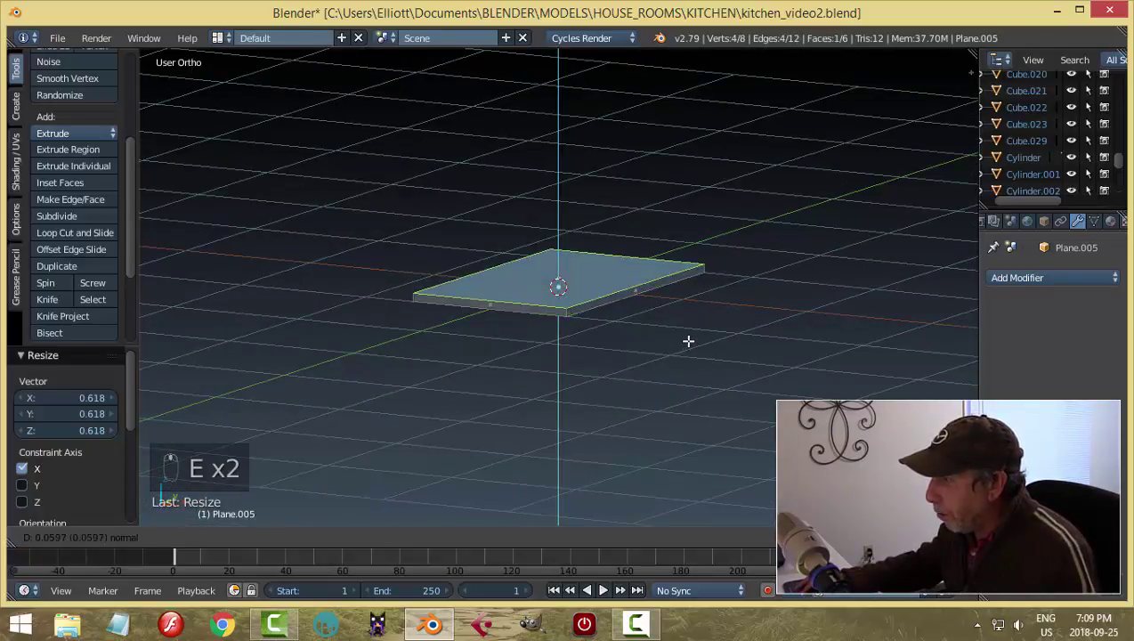
pyautogui.click(688, 337)
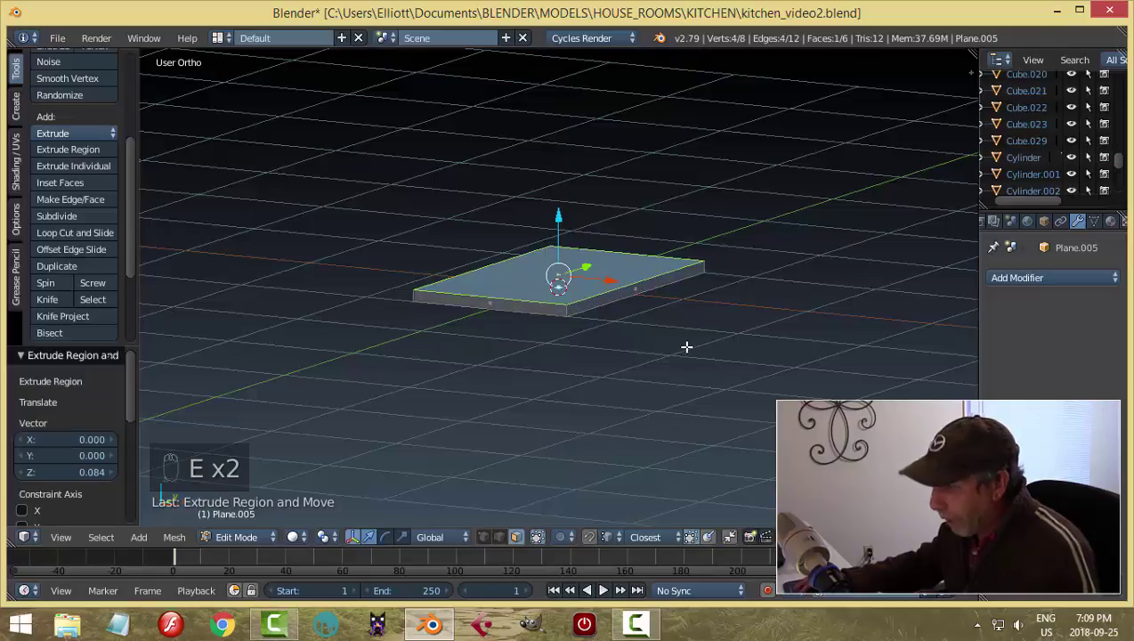
pyautogui.hotkey('ctrl', 'b')
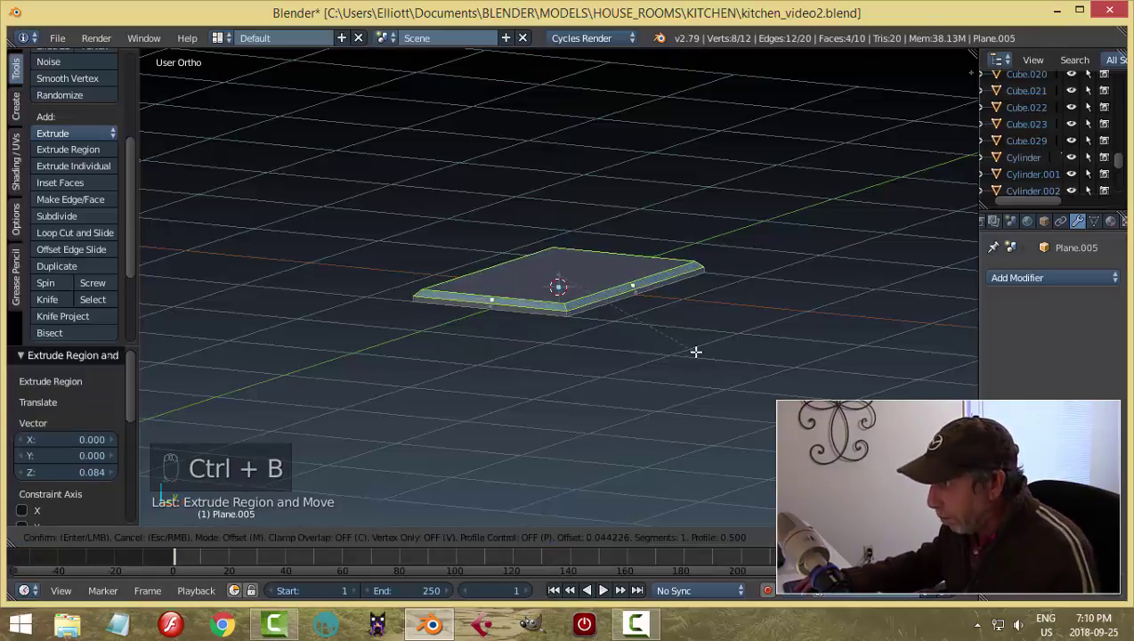
pyautogui.click(697, 353)
# Delete the large flat face on the plate's underside and return to Object Mode.
pyautogui.press('a')
pyautogui.moveTo(694, 342); pyautogui.dragTo(615, 293, button='middle')
pyautogui.rightClick(614, 294)
pyautogui.press('x')
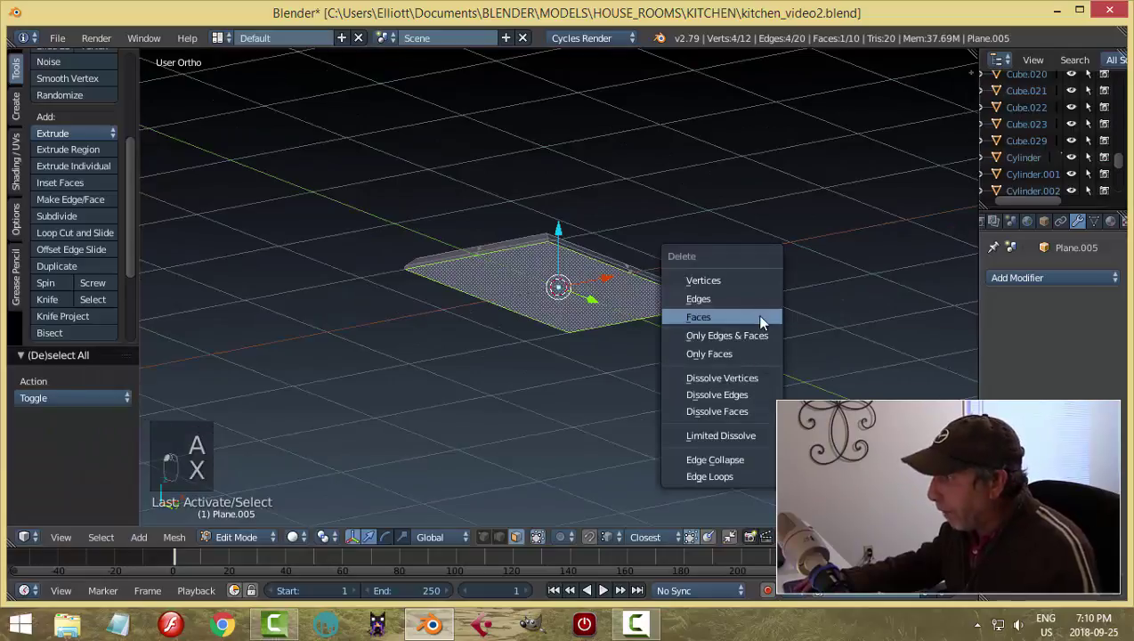
pyautogui.click(759, 317)
pyautogui.moveTo(678, 381); pyautogui.dragTo(607, 318, button='middle')
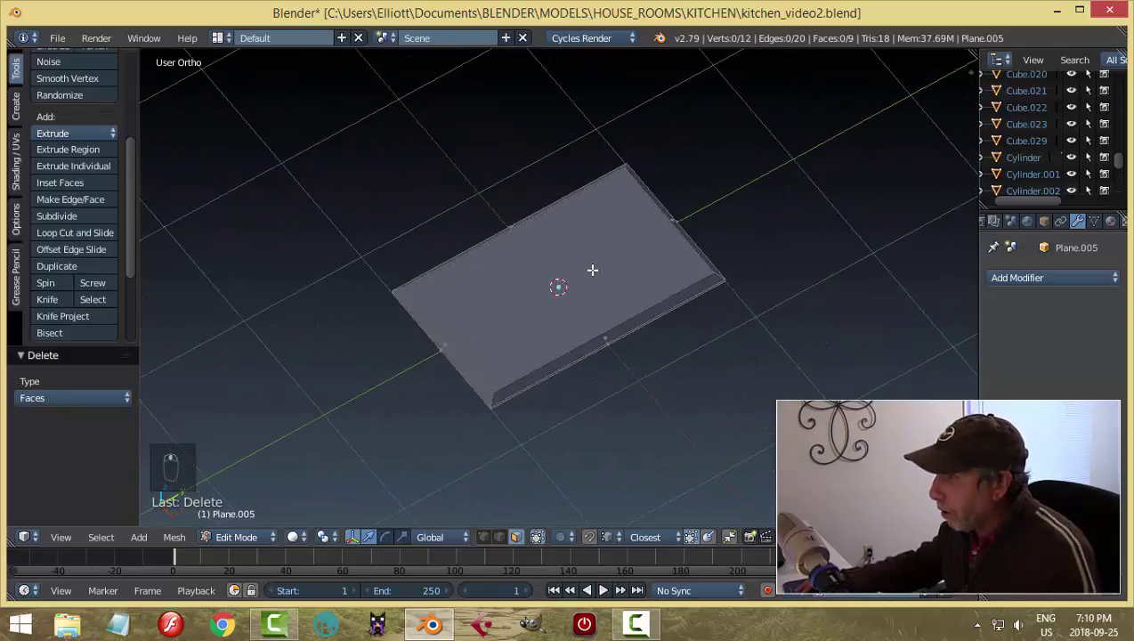
pyautogui.moveTo(682, 335); pyautogui.dragTo(664, 367, button='middle')
pyautogui.press('Tab')
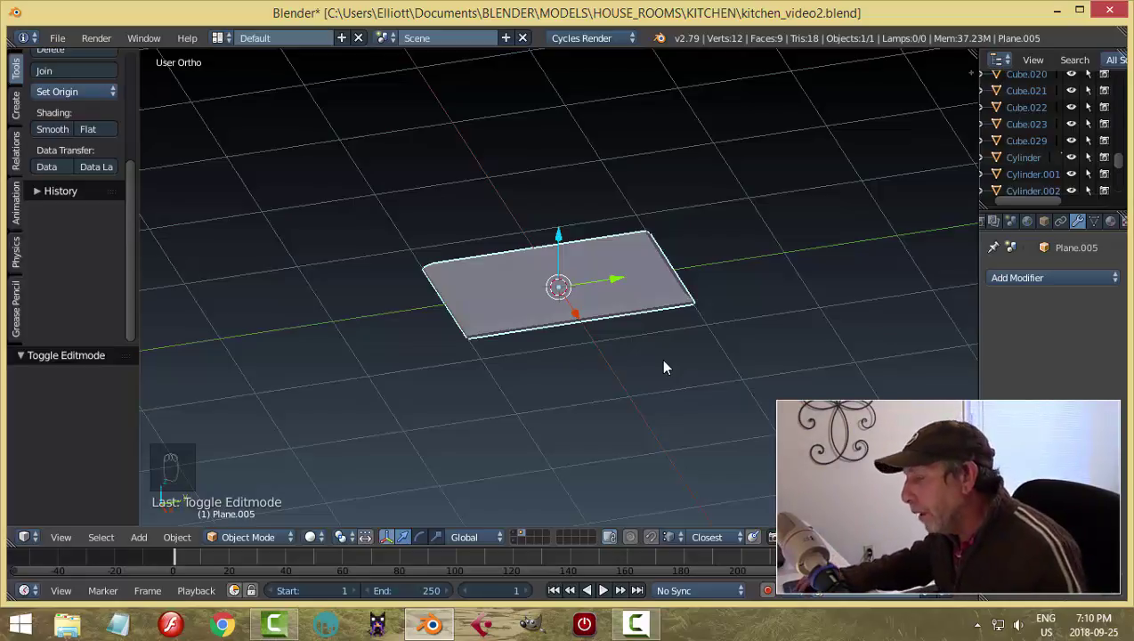
# Add a second plane with radius 1 at the origin, over the beveled plate.
pyautogui.moveTo(657, 372); pyautogui.dragTo(644, 292, button='middle')
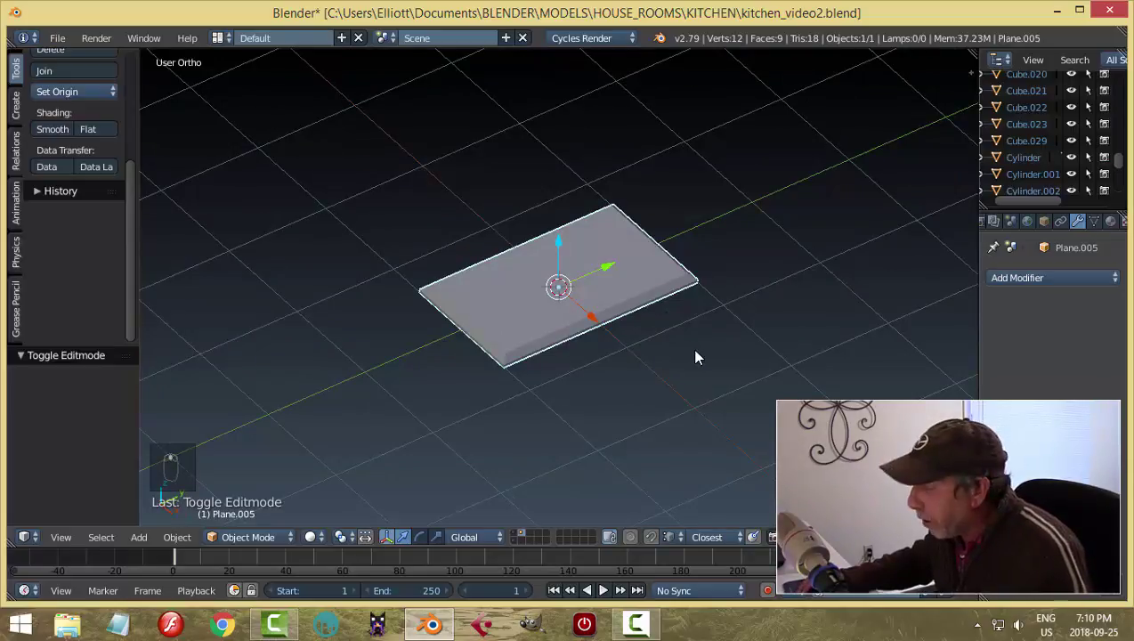
pyautogui.moveTo(697, 357)
pyautogui.mouseDown(button='middle')
pyautogui.moveTo(668, 351)
pyautogui.moveTo(707, 350)
pyautogui.moveTo(678, 369)
pyautogui.mouseUp(button='middle')
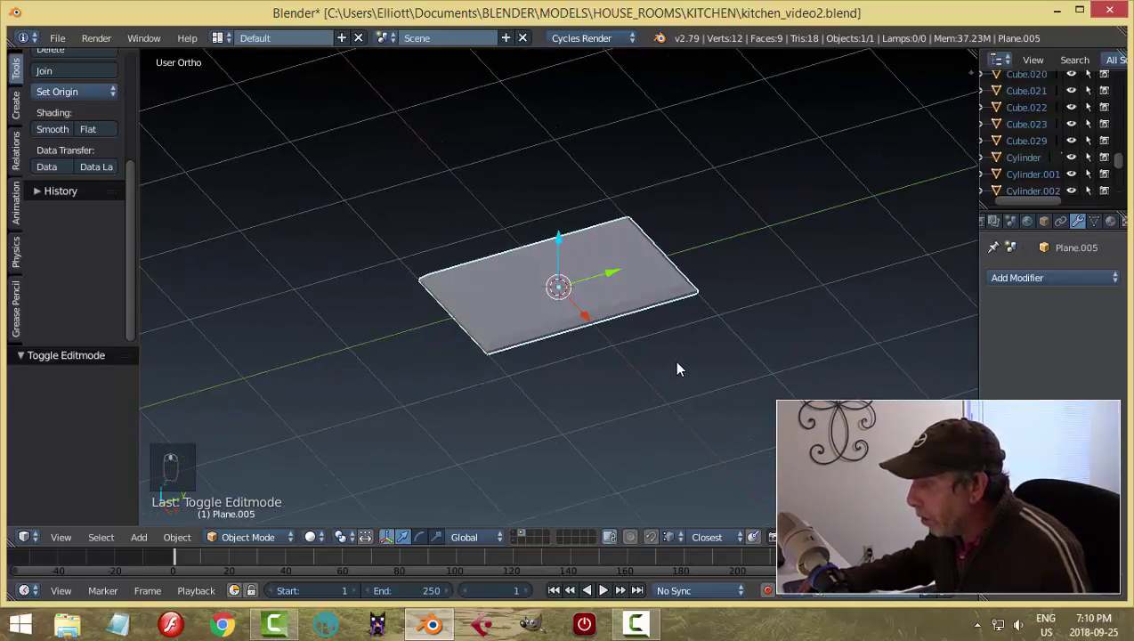
pyautogui.hotkey('shift', 'a')
pyautogui.moveTo(667, 343)
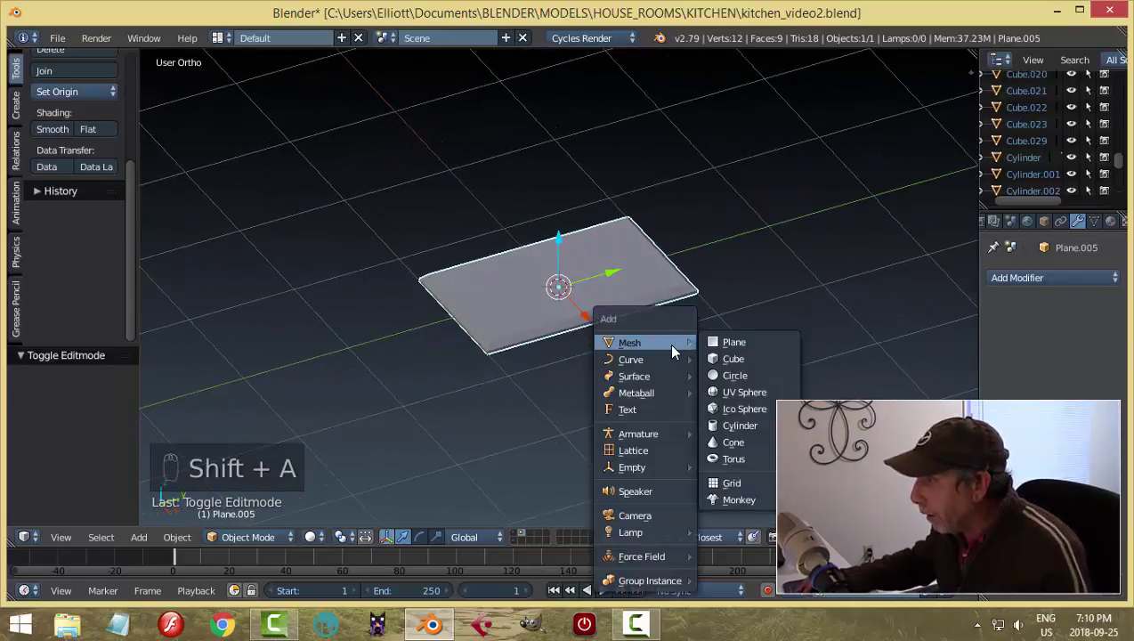
pyautogui.click(739, 339)
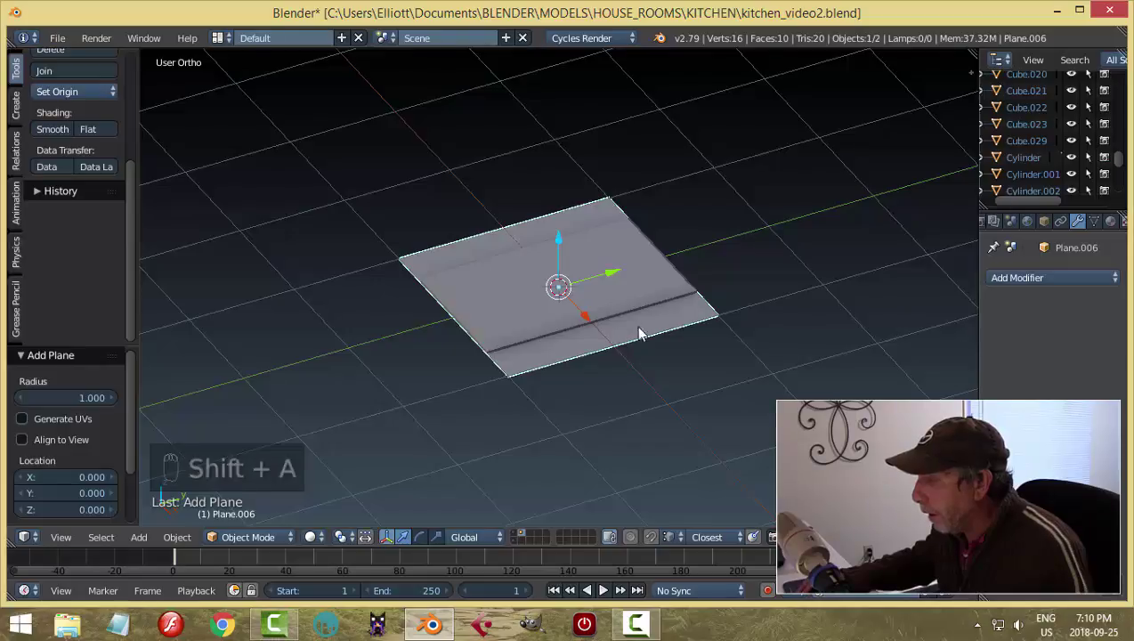
# Raise the new plane about 0.461 along Z so it floats above the beveled plate.
pyautogui.moveTo(640, 332); pyautogui.dragTo(654, 311, button='middle')
pyautogui.press('g')
pyautogui.press('z')
pyautogui.click(558, 194)
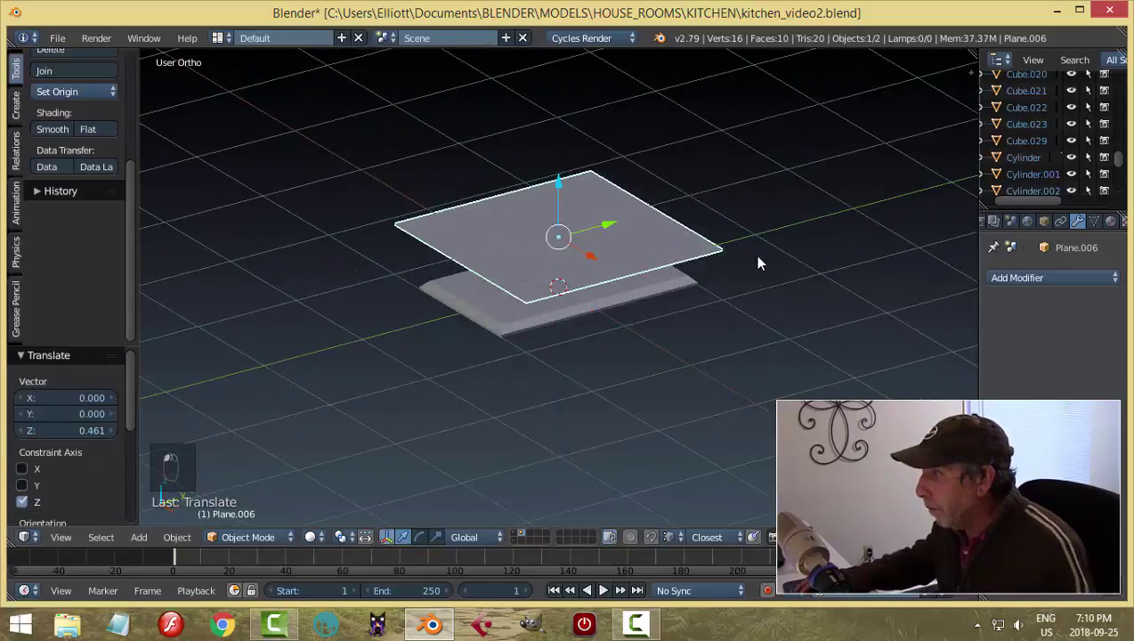
# Scale the raised plane's mesh down to about 0.29 in Edit Mode, viewed from above.
pyautogui.press('Tab')
pyautogui.click(865, 259)
pyautogui.press('KP_7')
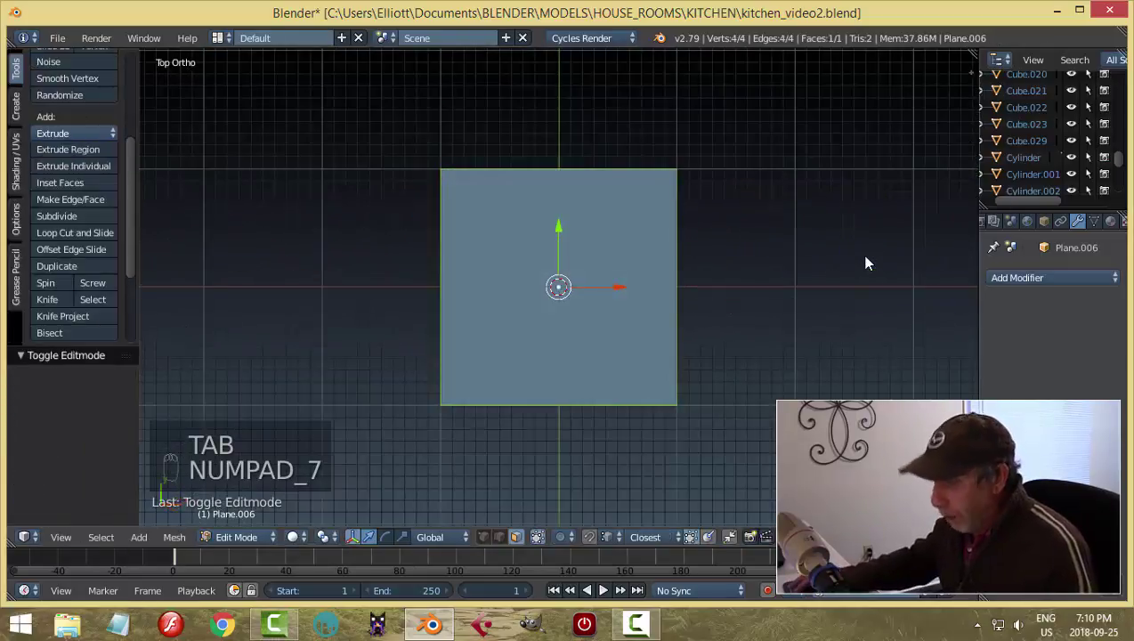
pyautogui.press('s')
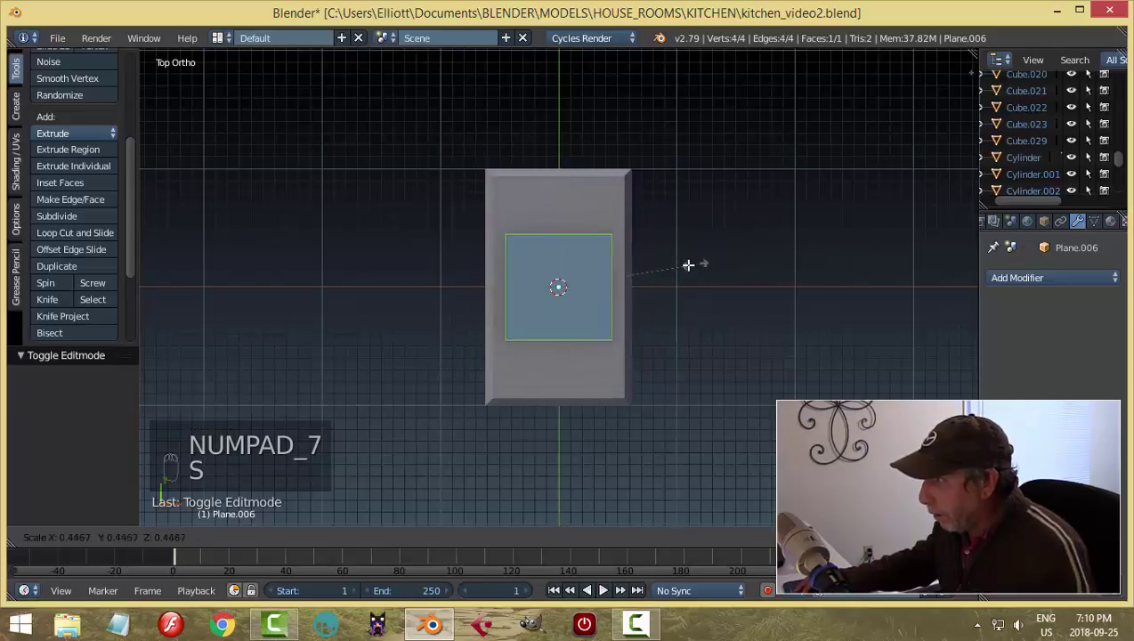
pyautogui.click(652, 275)
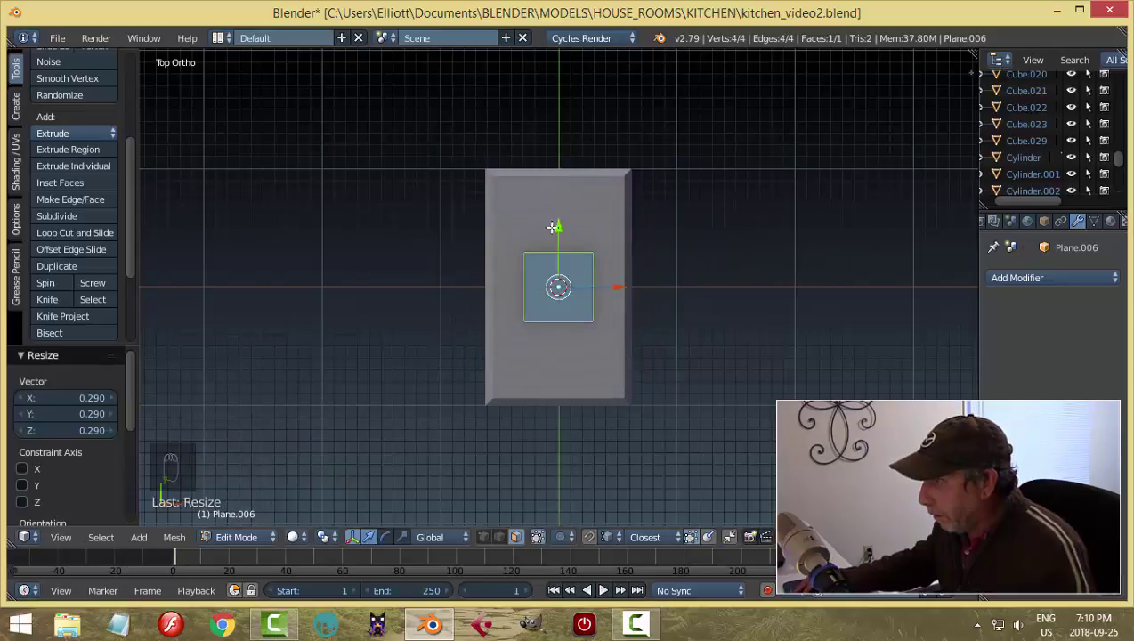
# Move the small square about 0.451 along Y toward the plate's far end and enlarge it by about 1.106.
pyautogui.moveTo(557, 222); pyautogui.dragTo(583, 206)
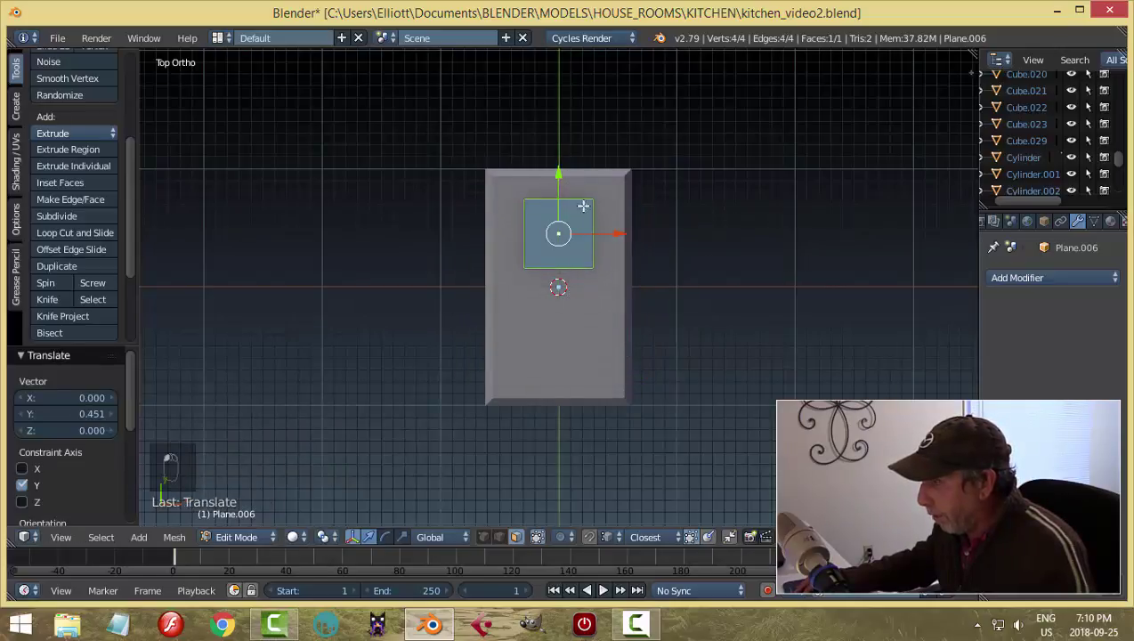
pyautogui.press('s')
pyautogui.click(656, 261)
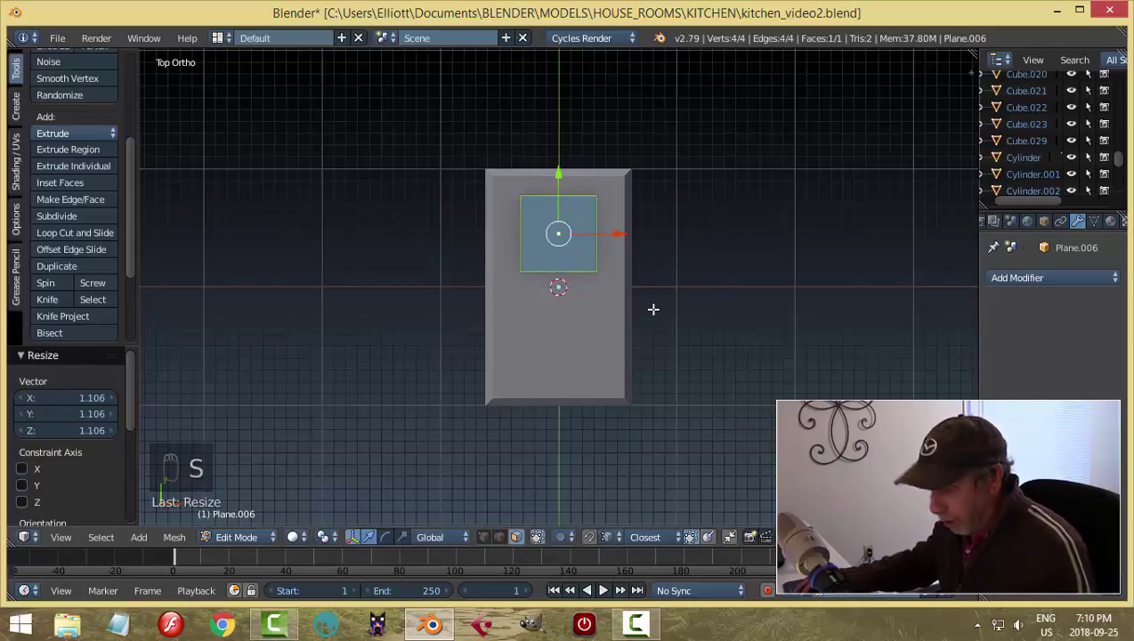
# Duplicate the square and move the copy about -0.895 along Y over the plate's other half.
pyautogui.hotkey('shift', 'd')
pyautogui.rightClick(576, 212)
pyautogui.moveTo(557, 176); pyautogui.dragTo(571, 288)
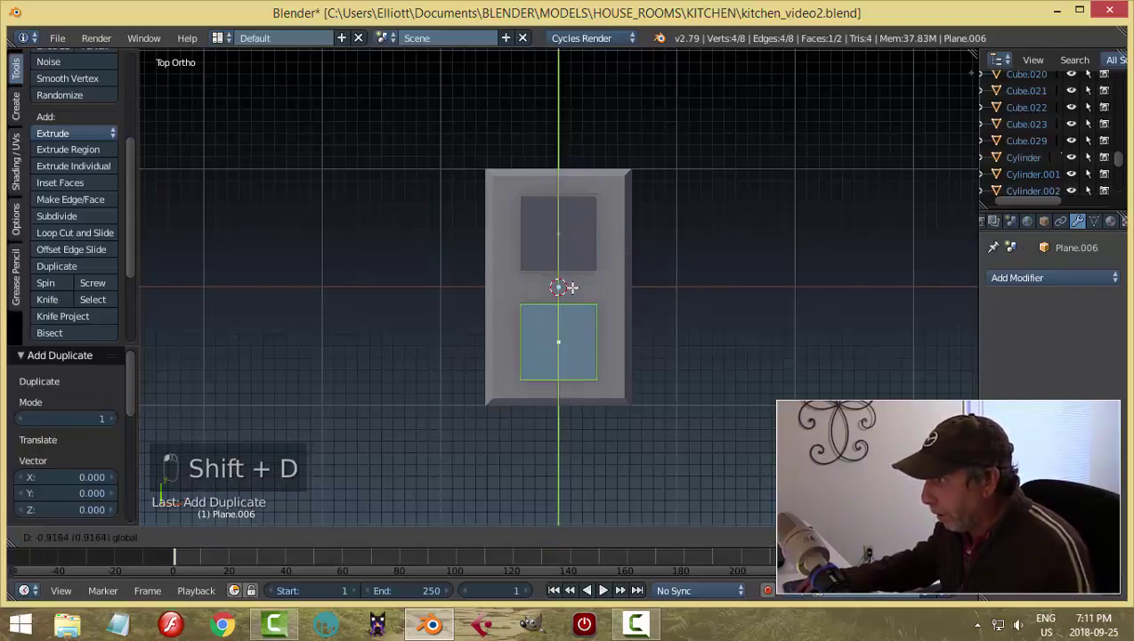
pyautogui.click(571, 286)
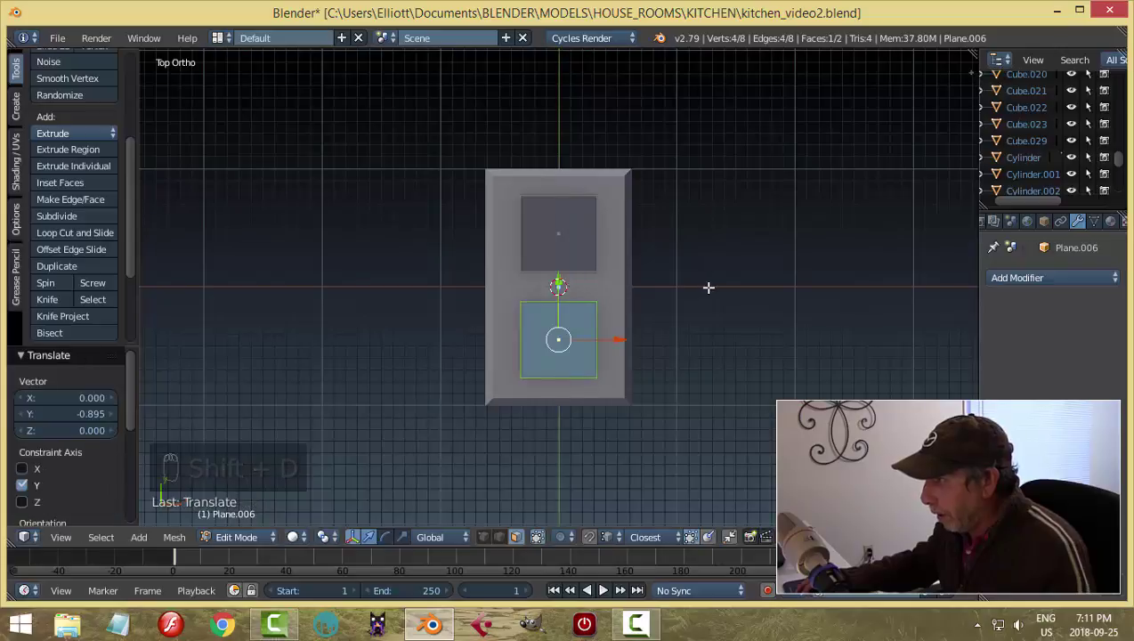
# Enlarge the original square on the positive Y side by about 1.093.
pyautogui.rightClick(563, 230)
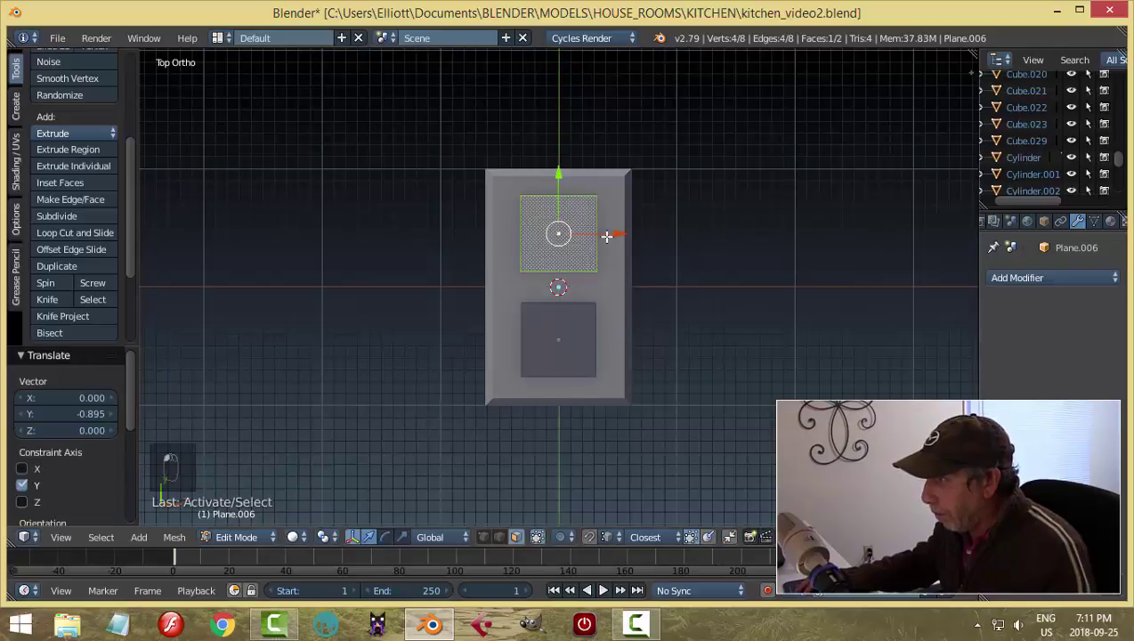
pyautogui.press('s')
pyautogui.click(694, 256)
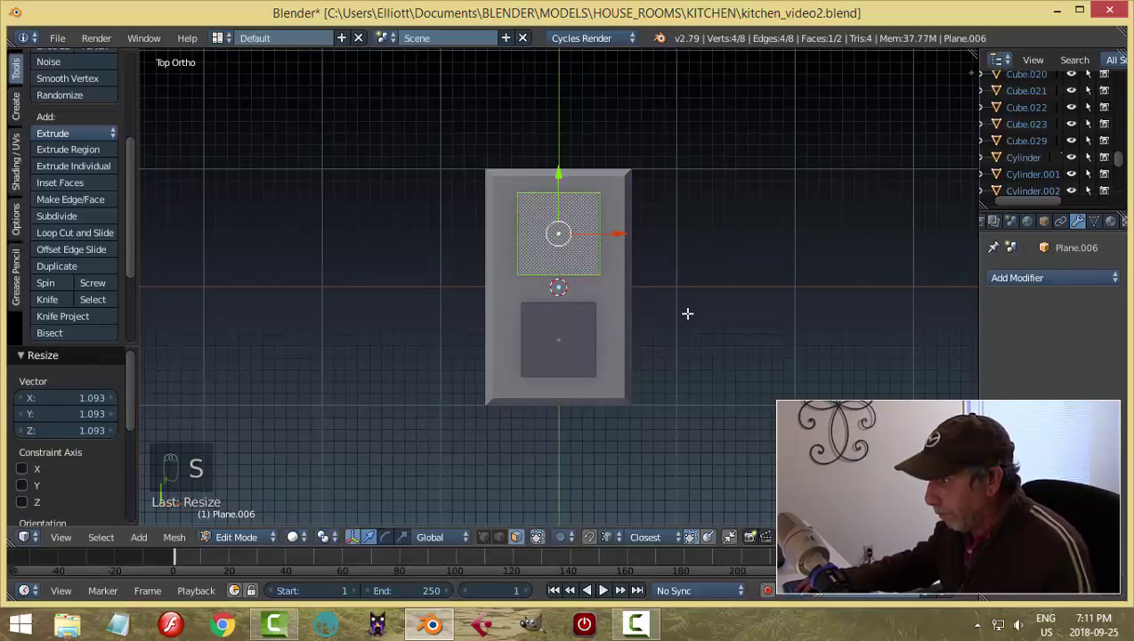
# Delete the duplicated square's face on the negative Y side.
pyautogui.press('a')
pyautogui.rightClick(557, 336)
pyautogui.press('x')
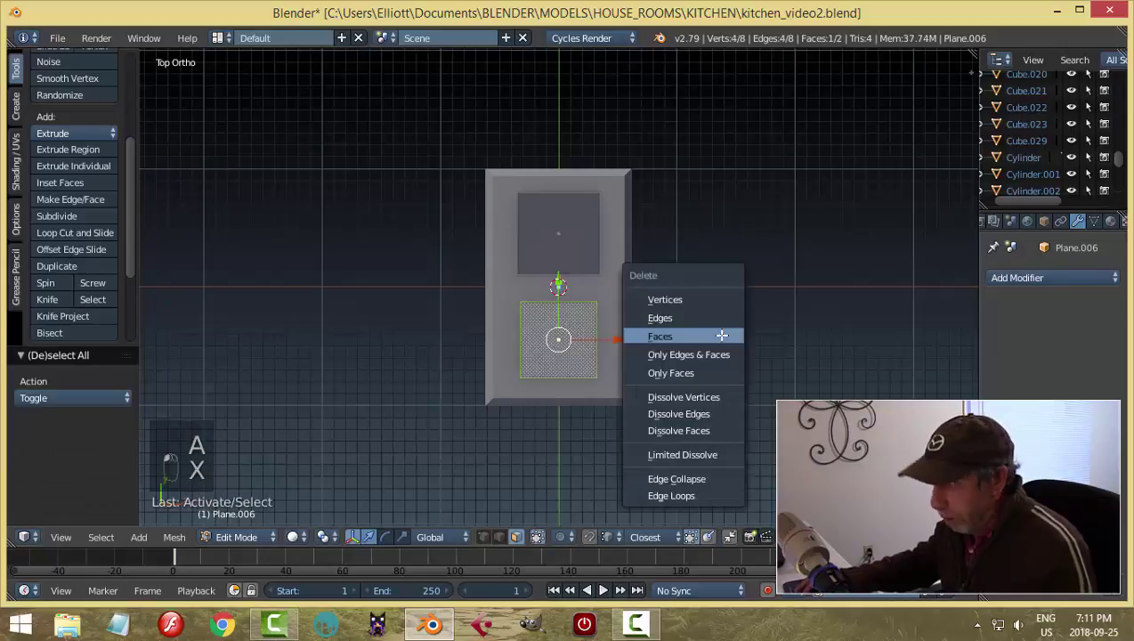
pyautogui.click(638, 333)
# Extrude the remaining square upward by about 0.091 into a thin block.
pyautogui.moveTo(697, 323); pyautogui.dragTo(683, 273, button='middle')
pyautogui.press('e')
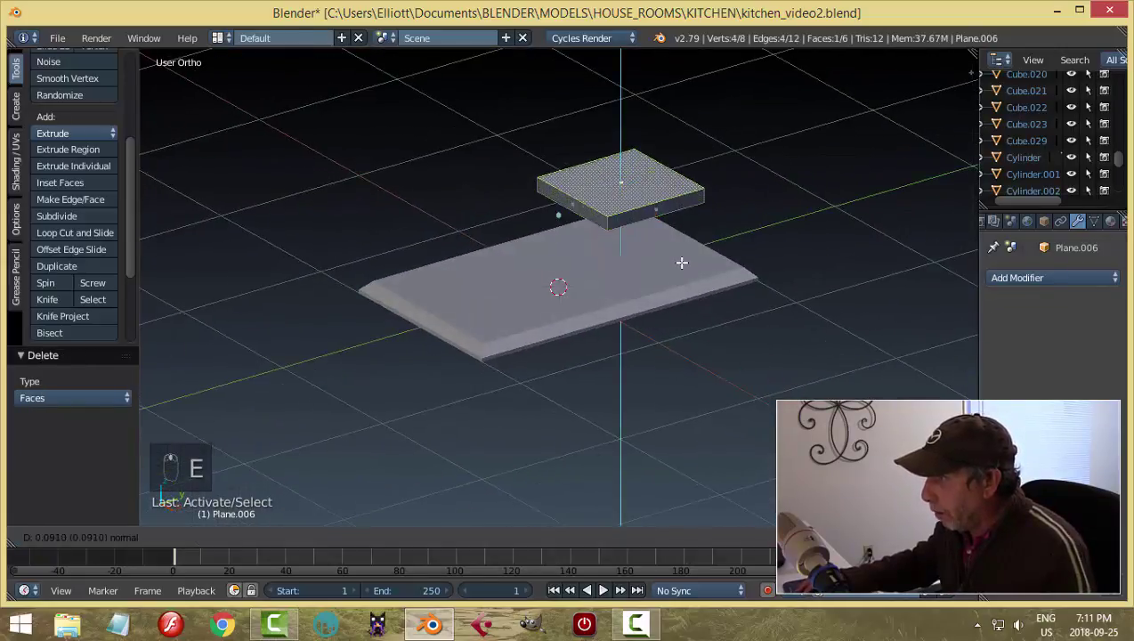
pyautogui.click(681, 261)
# Round the thin block's four vertical corner edges with a bevel of about 0.069 and 4 segments.
pyautogui.press('a')
pyautogui.hotkey('ctrl', 'Tab')
pyautogui.click(628, 247)
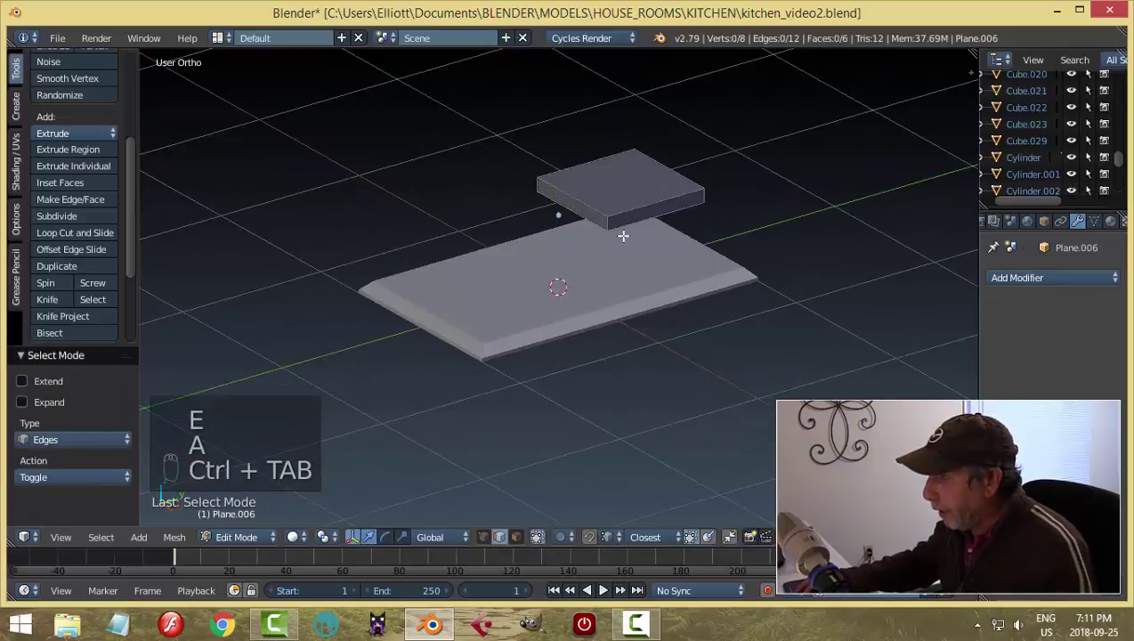
pyautogui.rightClick(602, 224)
pyautogui.keyDown('shift'); pyautogui.rightClick(643, 217); pyautogui.keyUp('shift')
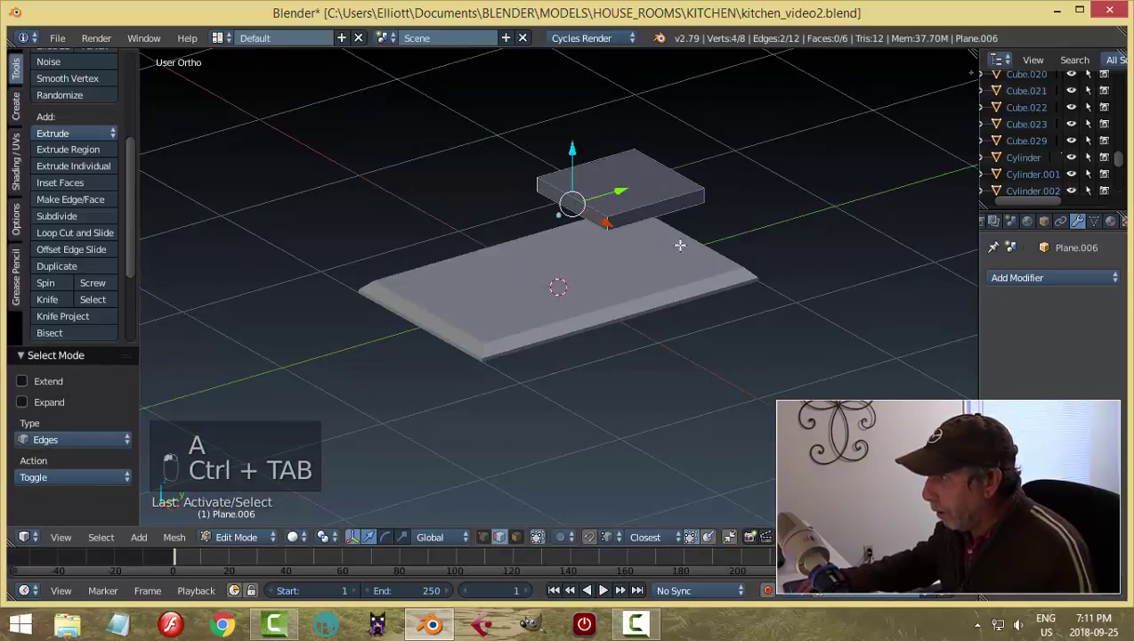
pyautogui.moveTo(663, 236); pyautogui.dragTo(644, 231, button='middle')
pyautogui.keyDown('shift'); pyautogui.rightClick(649, 233); pyautogui.keyUp('shift')
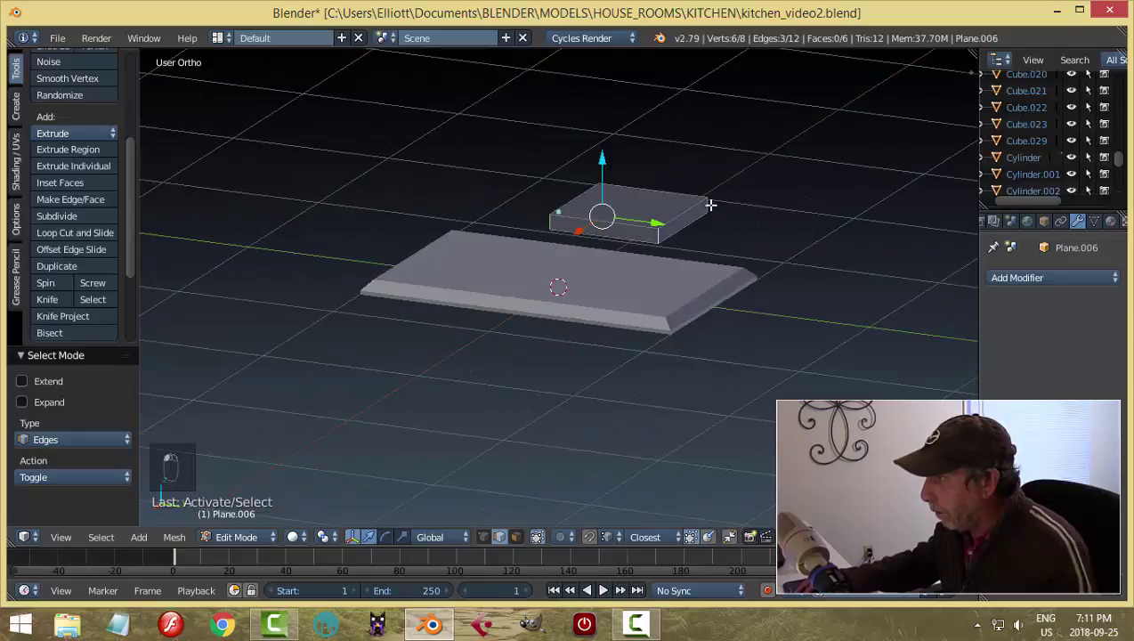
pyautogui.keyDown('shift'); pyautogui.rightClick(710, 205); pyautogui.keyUp('shift')
pyautogui.hotkey('ctrl', 'b')
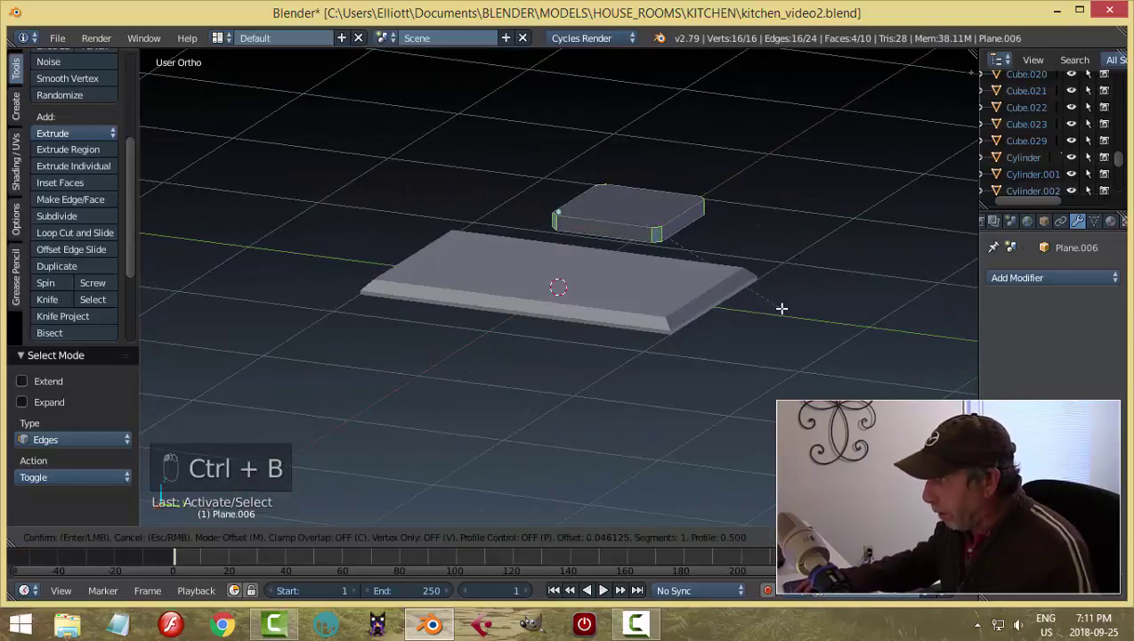
pyautogui.click(783, 310)
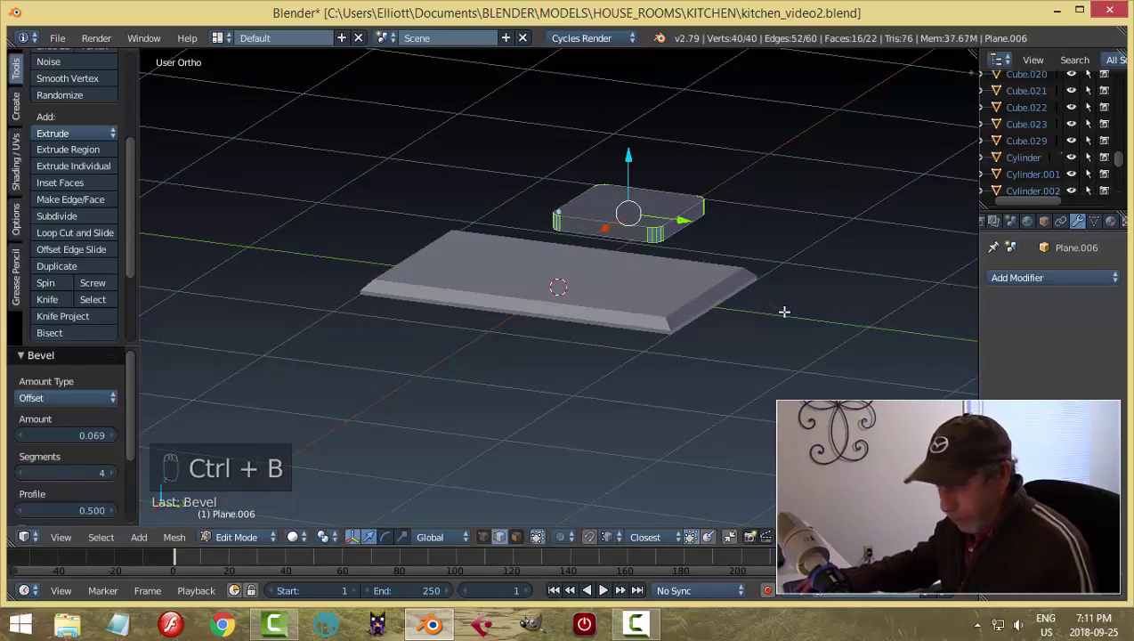
# Return to Object Mode and set the rounded block's origin to its geometry.
pyautogui.press('a')
pyautogui.press('Tab')
pyautogui.click(667, 317)
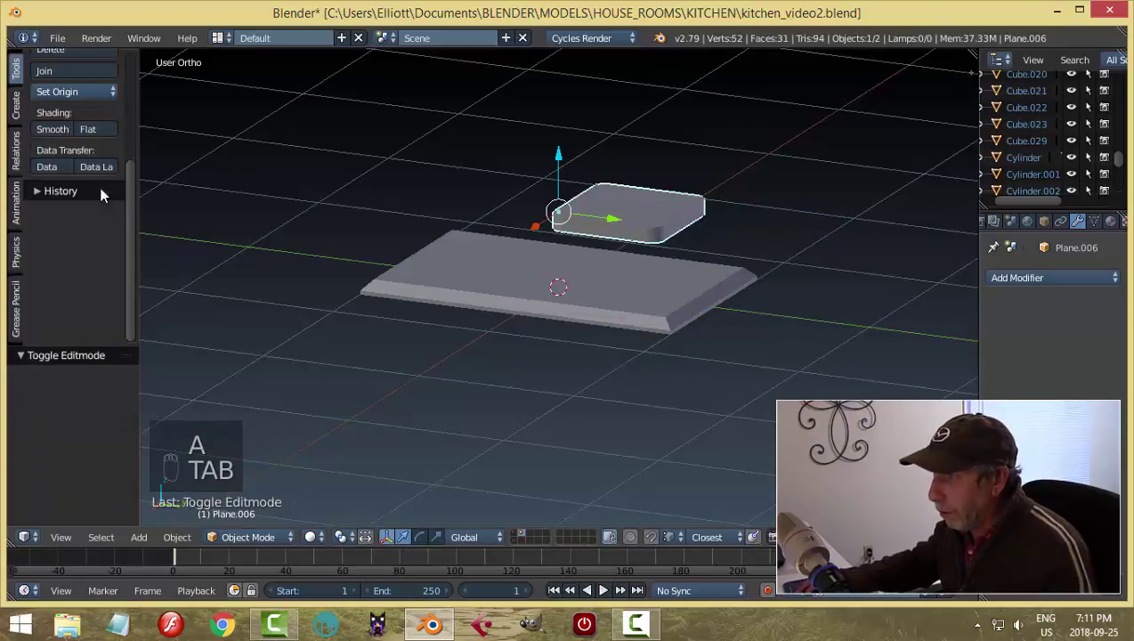
pyautogui.click(57, 91)
pyautogui.click(75, 128)
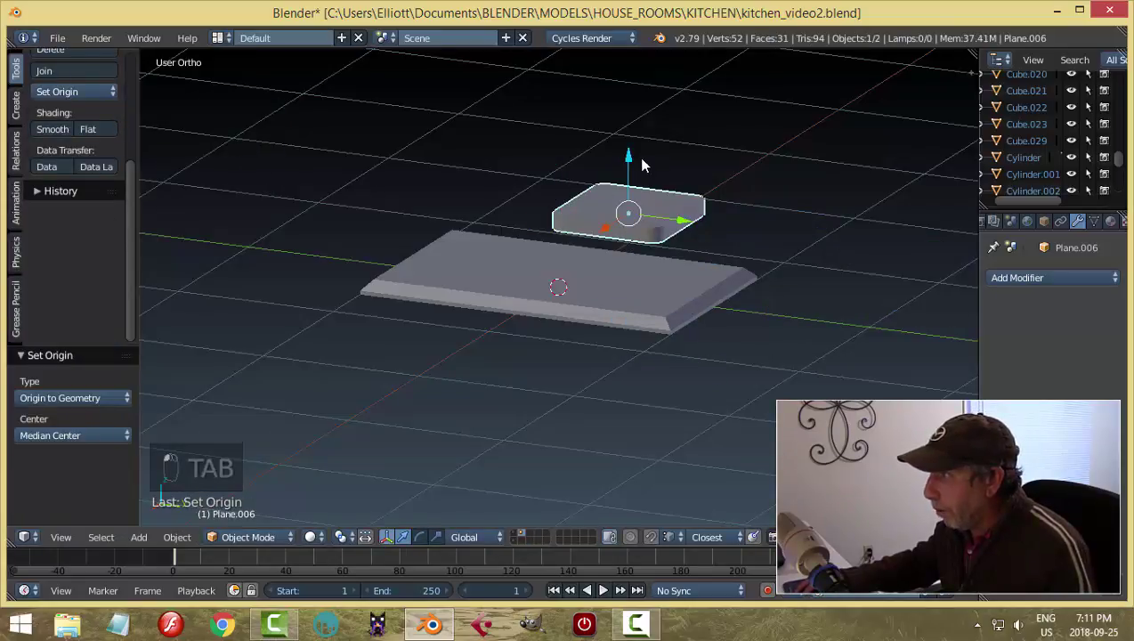
# Lower the rounded block about 0.414 along Z so it partly sinks into the plate.
pyautogui.moveTo(631, 164); pyautogui.dragTo(637, 230)
pyautogui.moveTo(668, 306); pyautogui.dragTo(710, 283, button='middle')
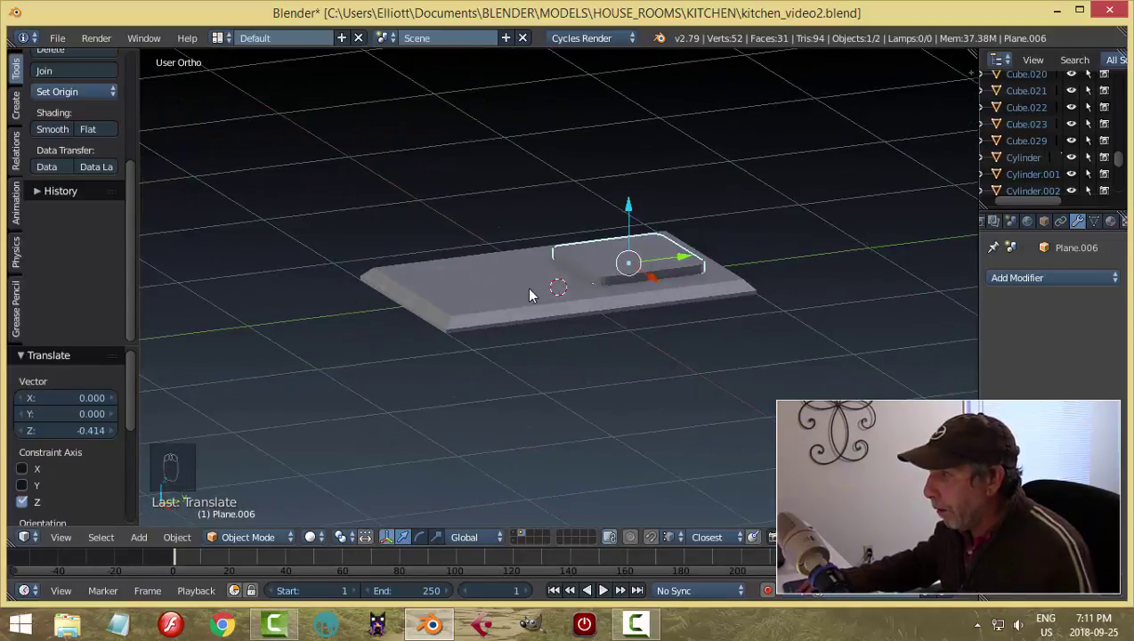
pyautogui.press('KP_7')
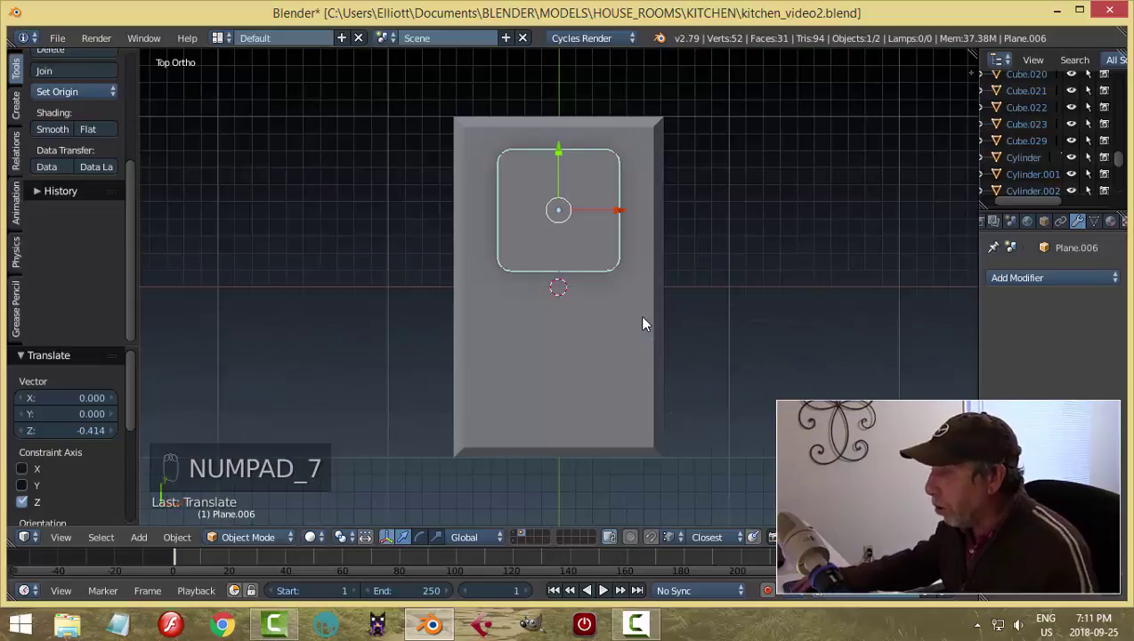
# Add a Mirror modifier to the rounded block, with the plate as mirror object and only the Y axis enabled.
pyautogui.rightClick(623, 351)
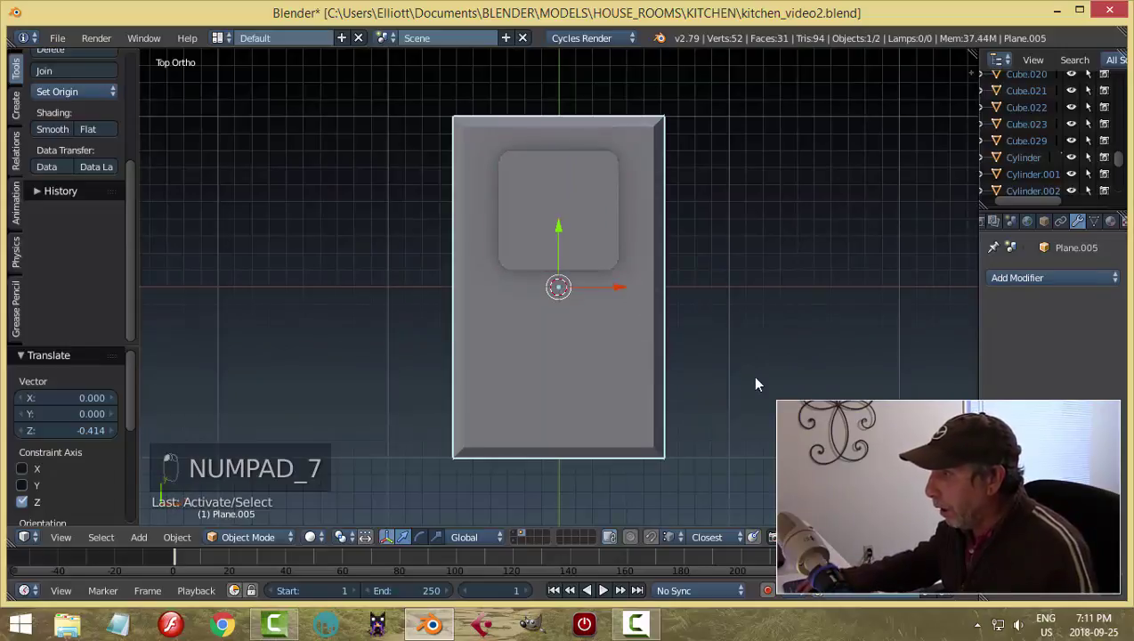
pyautogui.rightClick(583, 197)
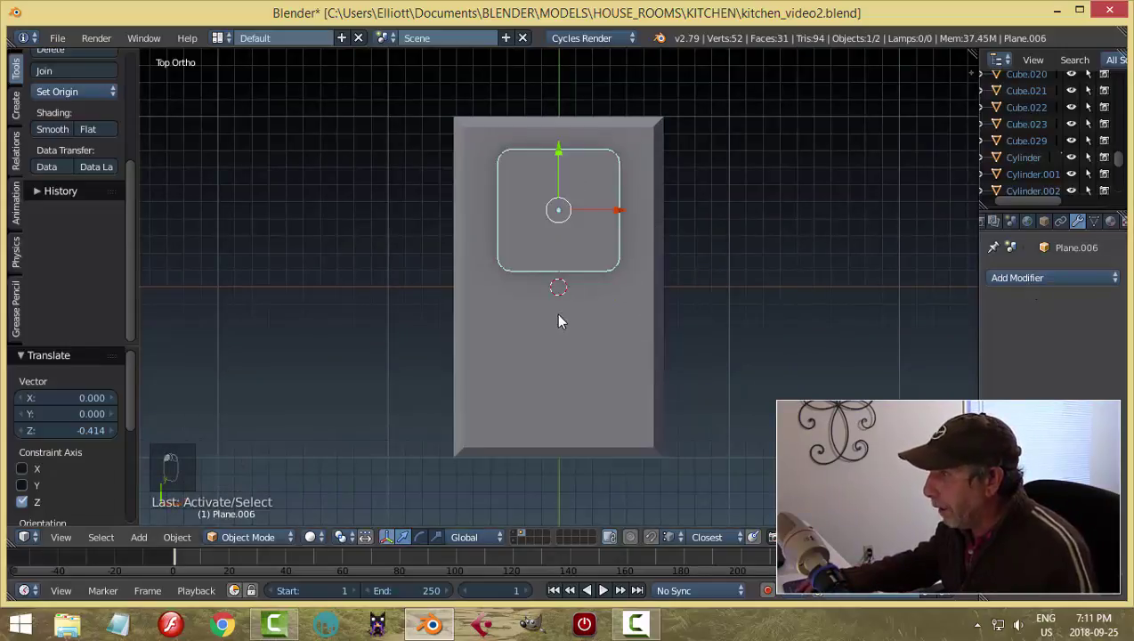
pyautogui.rightClick(580, 344)
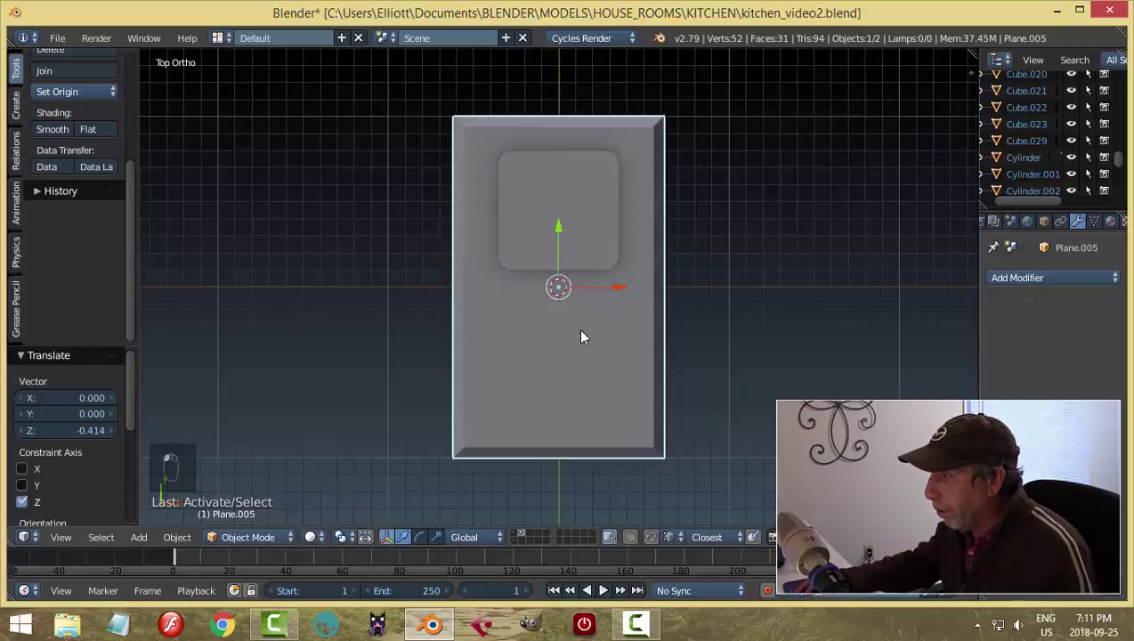
pyautogui.rightClick(553, 210)
pyautogui.click(1020, 282)
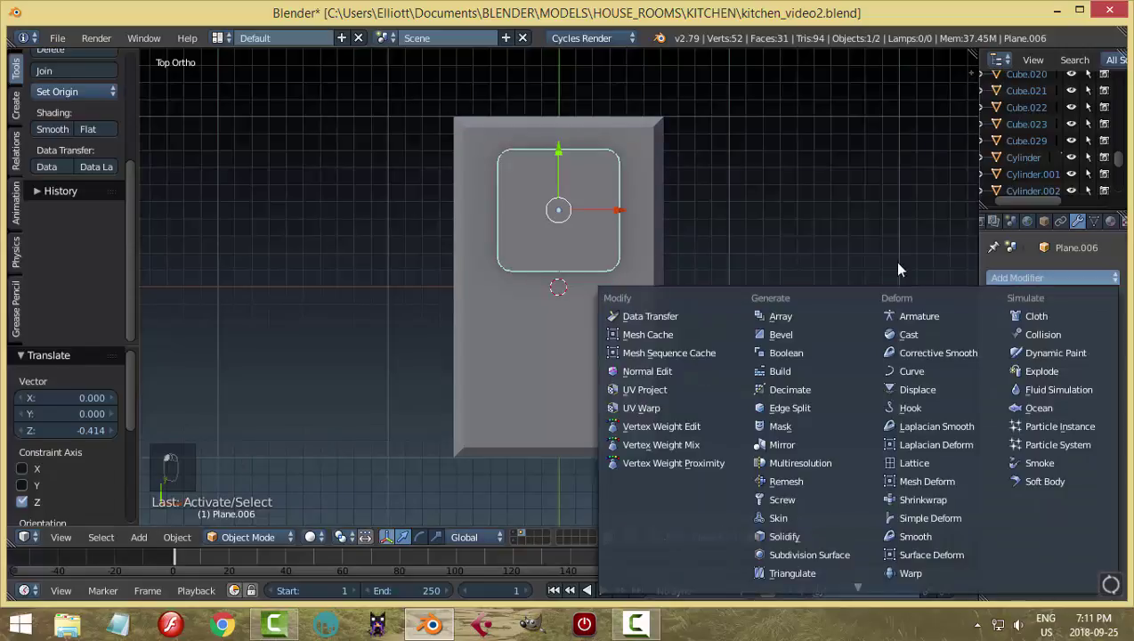
pyautogui.click(792, 441)
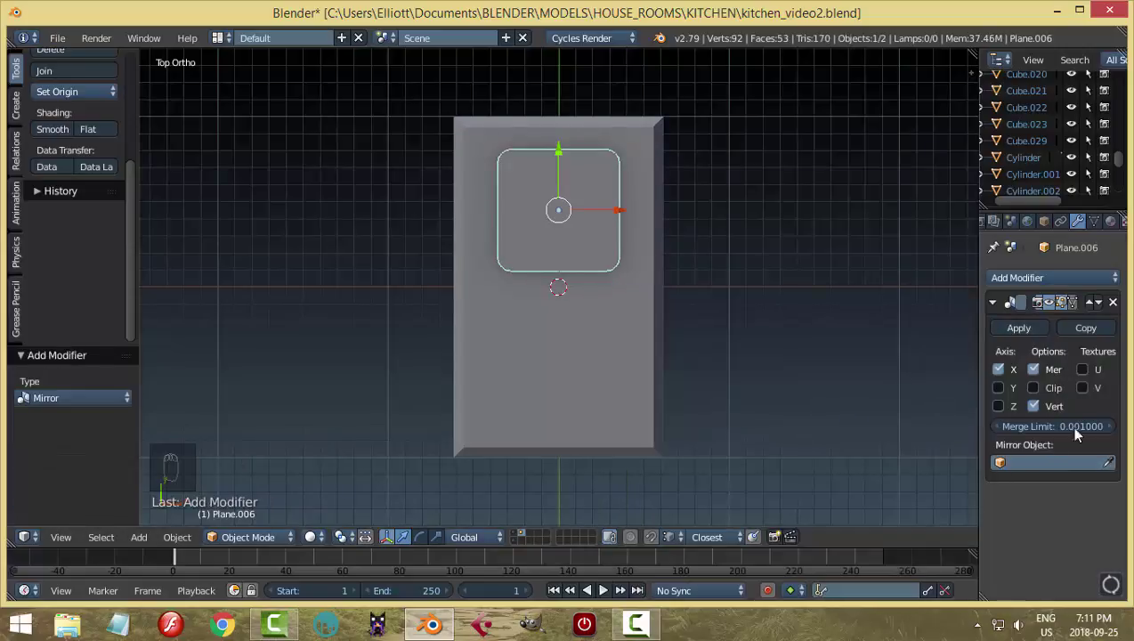
pyautogui.click(593, 358)
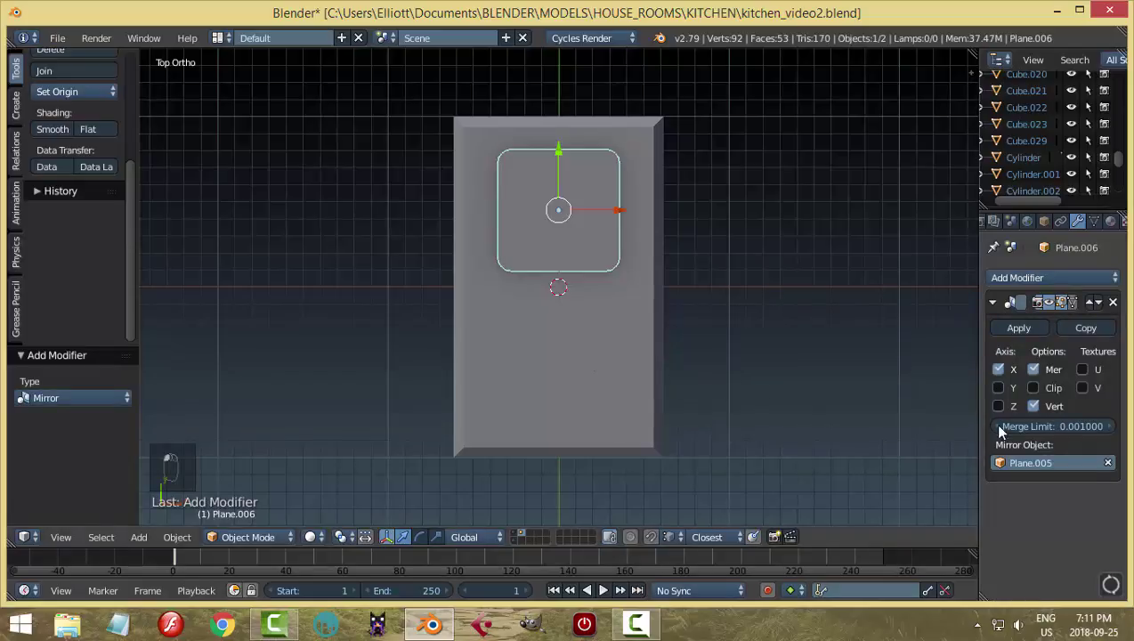
pyautogui.click(998, 388)
pyautogui.click(997, 369)
pyautogui.moveTo(942, 397); pyautogui.dragTo(643, 293, button='middle')
# Apply the Mirror modifier and set the mirrored blocks' origin to their geometry.
pyautogui.click(1018, 327)
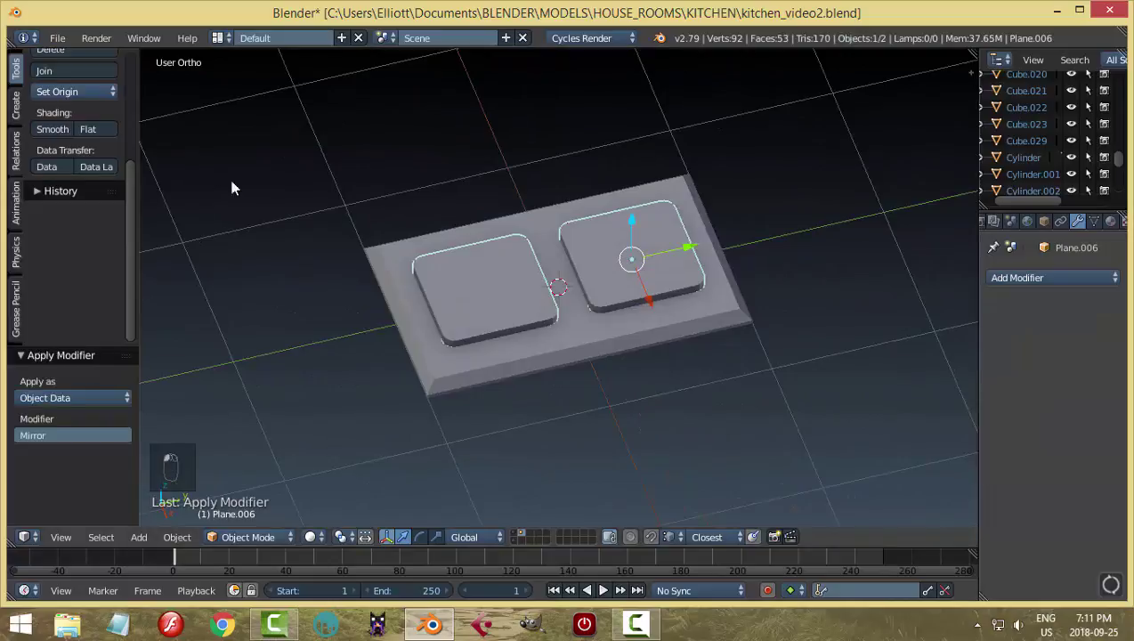
pyautogui.click(76, 93)
pyautogui.click(80, 128)
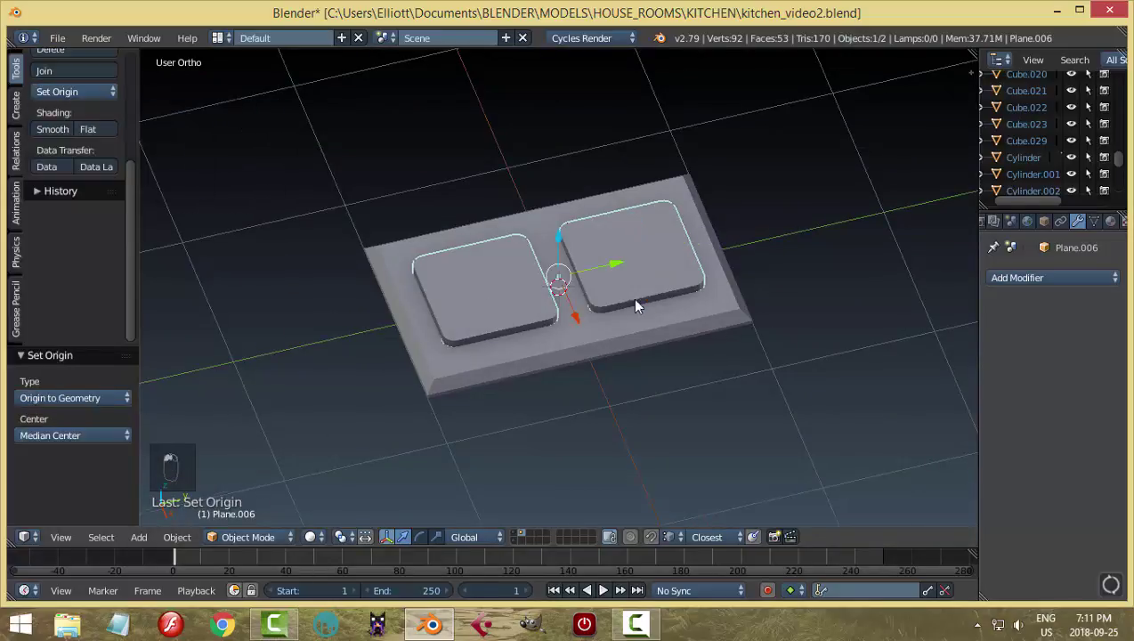
pyautogui.moveTo(632, 297); pyautogui.dragTo(696, 368, button='middle')
# Cut the rounded blocks out of the plate with a Boolean modifier set to Difference, and apply it.
pyautogui.rightClick(692, 354)
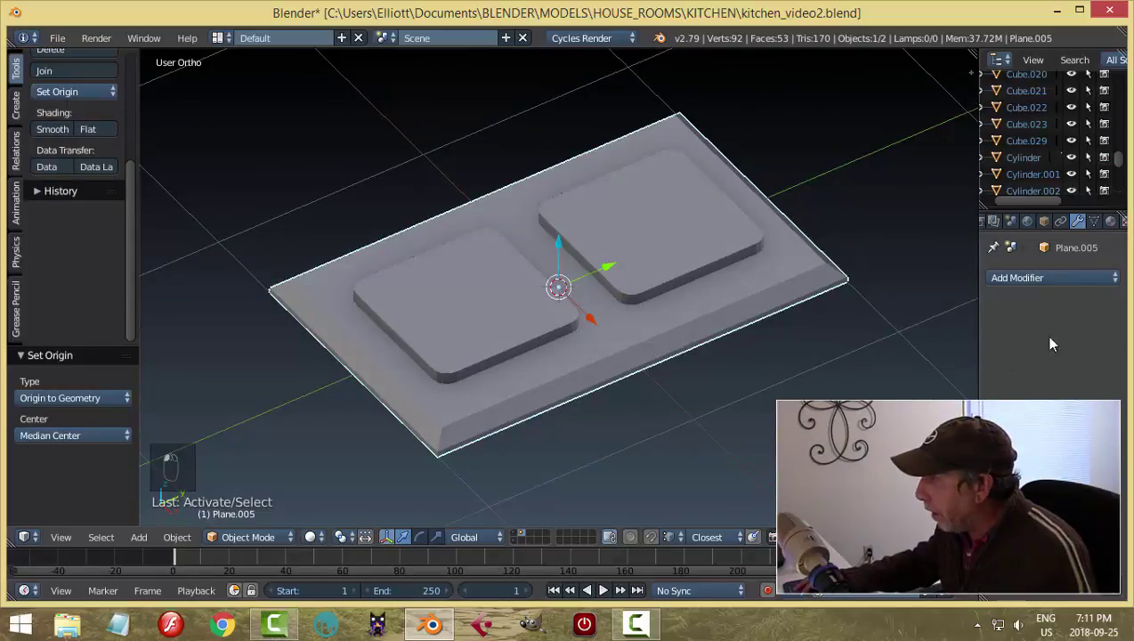
pyautogui.click(1015, 278)
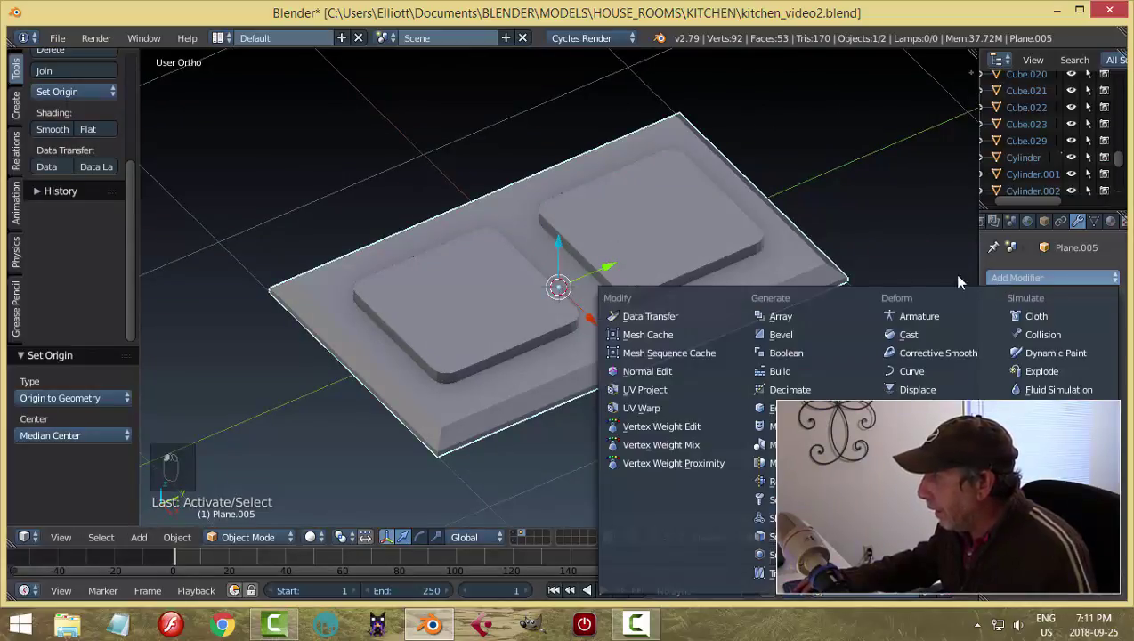
pyautogui.click(787, 353)
pyautogui.click(1018, 366)
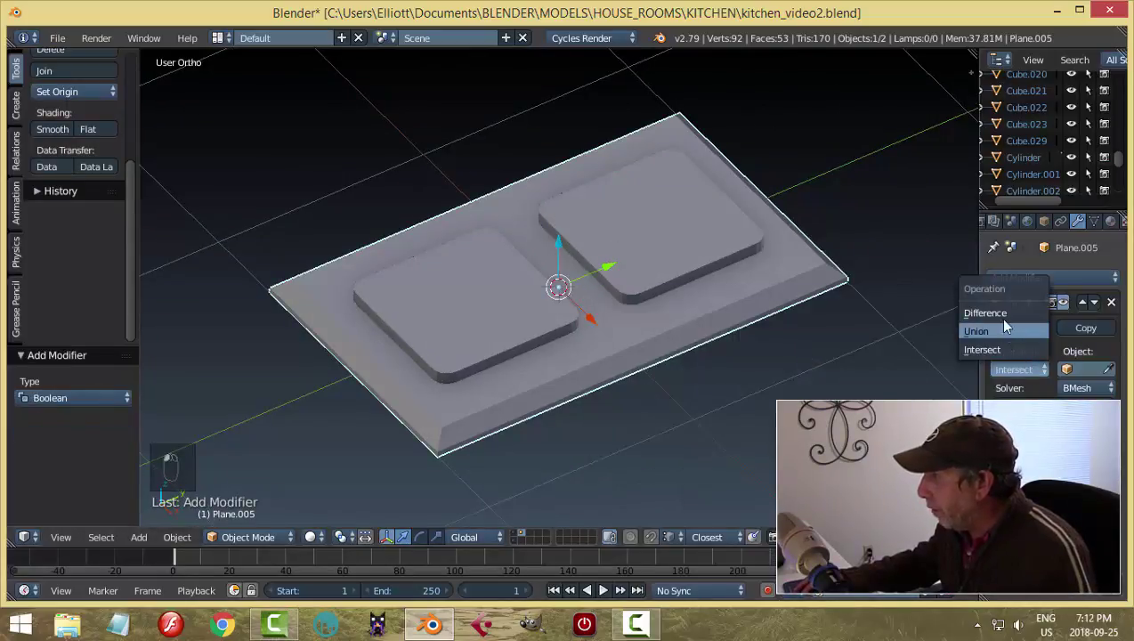
pyautogui.click(1000, 314)
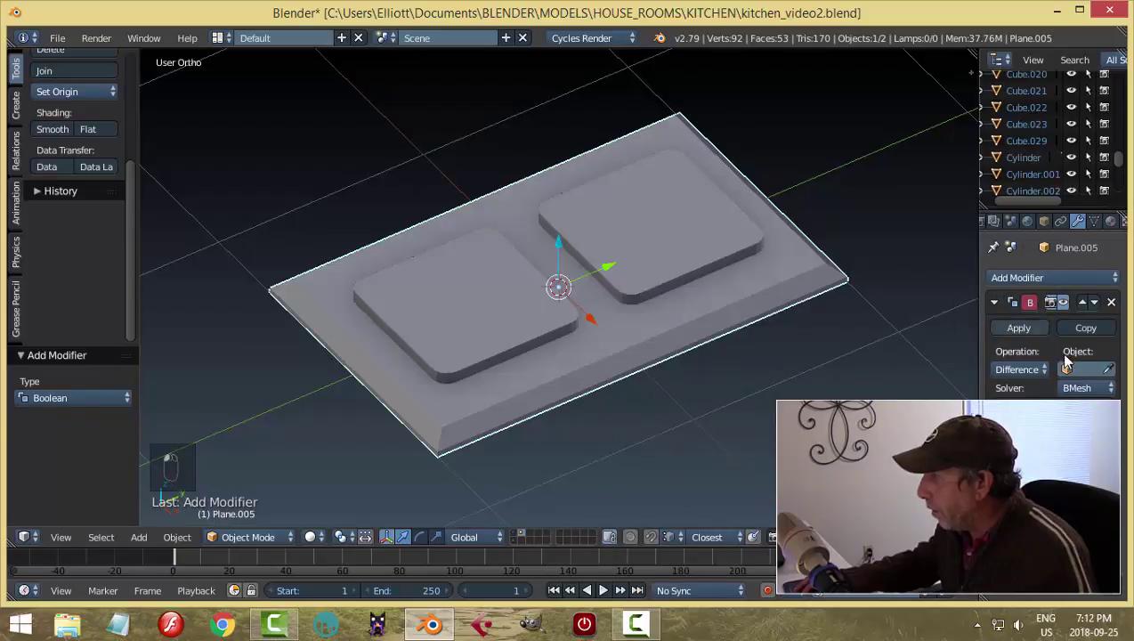
pyautogui.click(680, 224)
pyautogui.click(1013, 327)
# Hide the rounded cutter blocks to expose the two recesses in the plate.
pyautogui.click(656, 241)
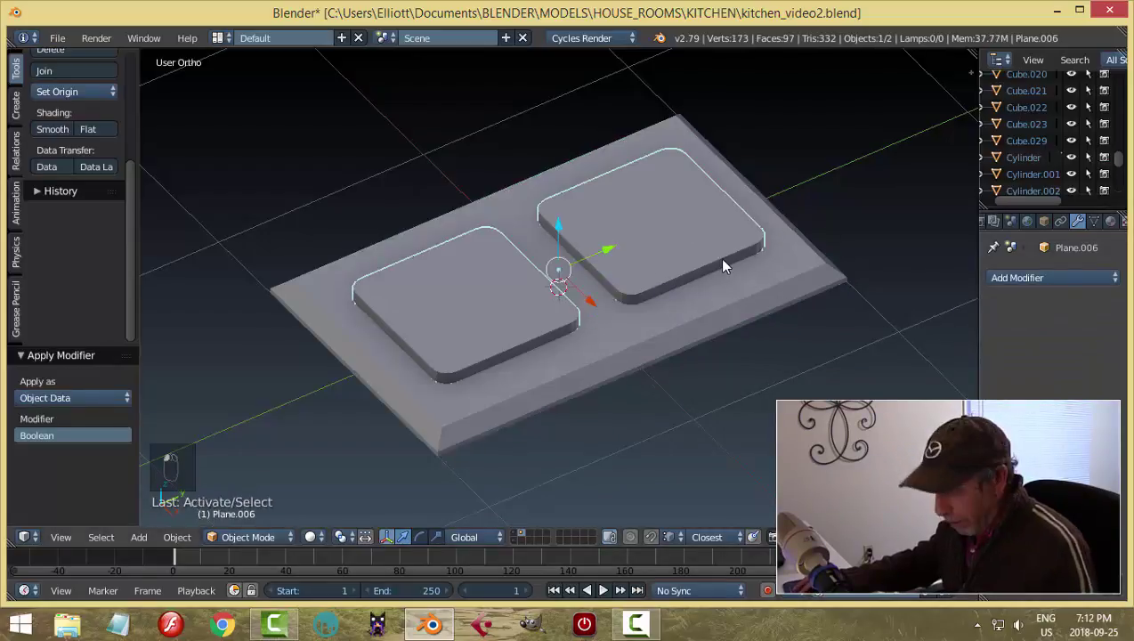
pyautogui.press('h')
pyautogui.moveTo(537, 318); pyautogui.dragTo(685, 302, button='middle')
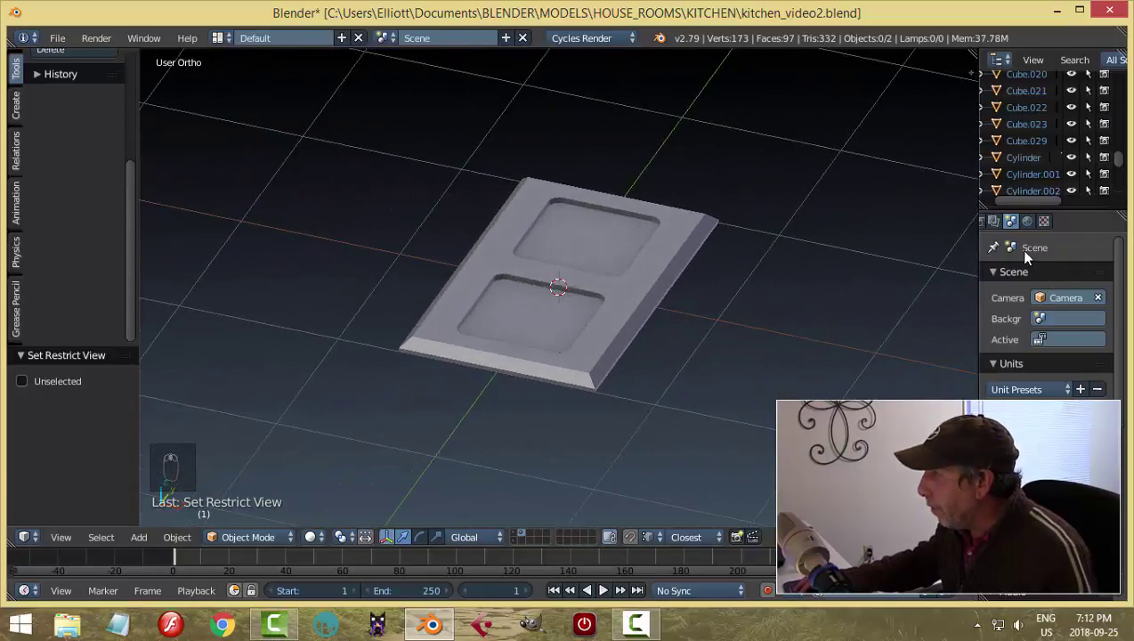
# Add a Bevel modifier with a width of 0.1000 and one segment to the recessed plate.
pyautogui.rightClick(692, 233)
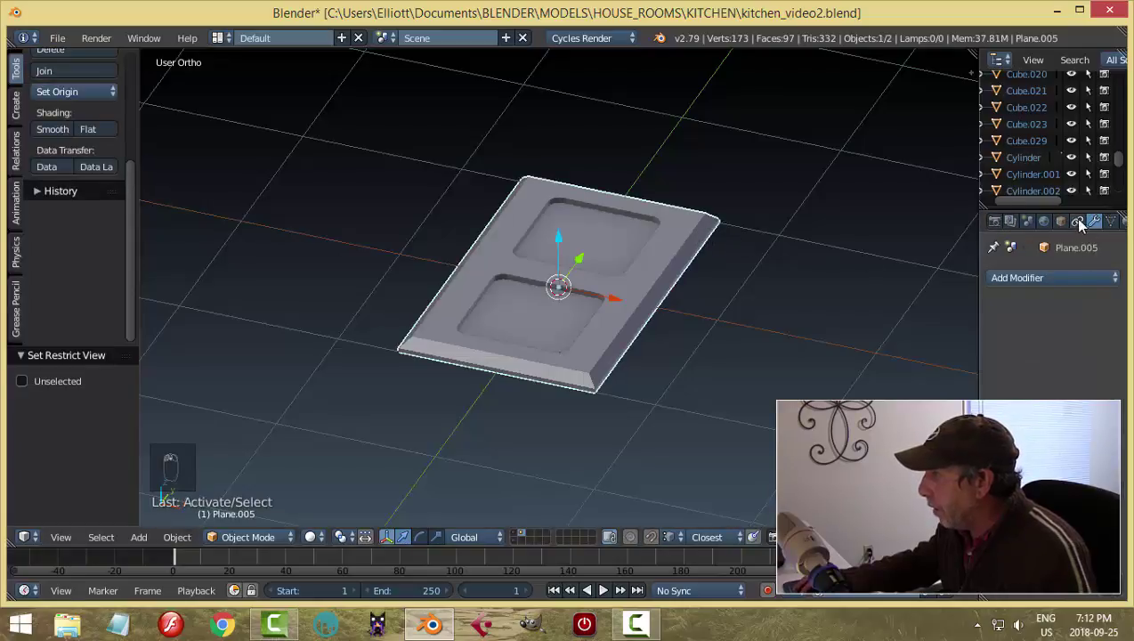
pyautogui.click(1036, 277)
pyautogui.click(809, 333)
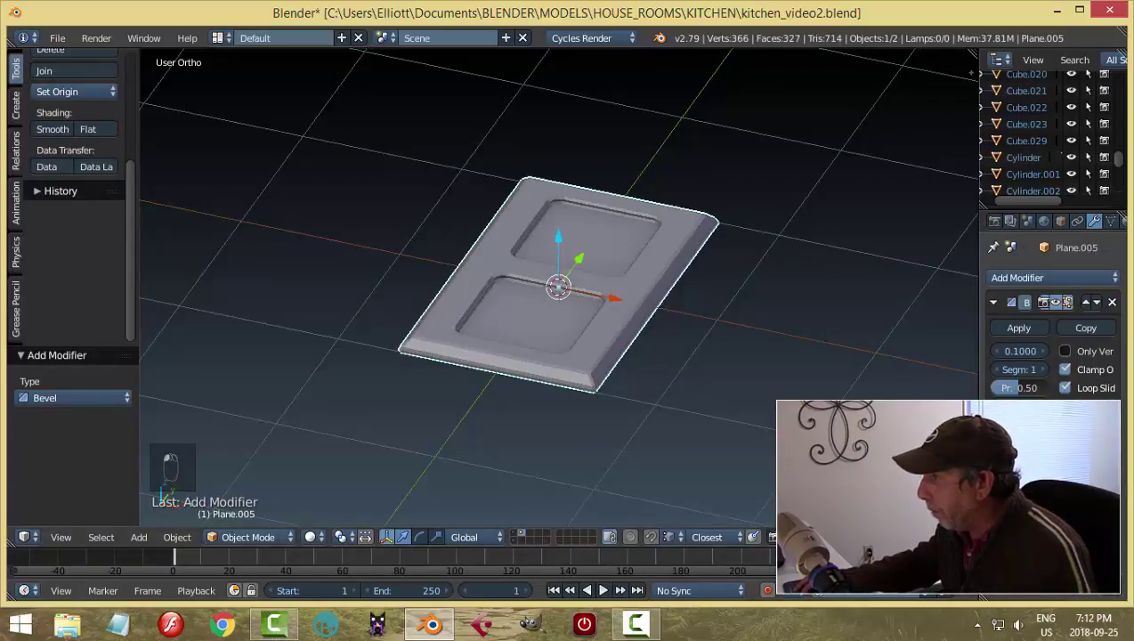
pyautogui.click(1041, 369)
pyautogui.moveTo(810, 342); pyautogui.dragTo(783, 320, button='middle')
pyautogui.click(997, 369)
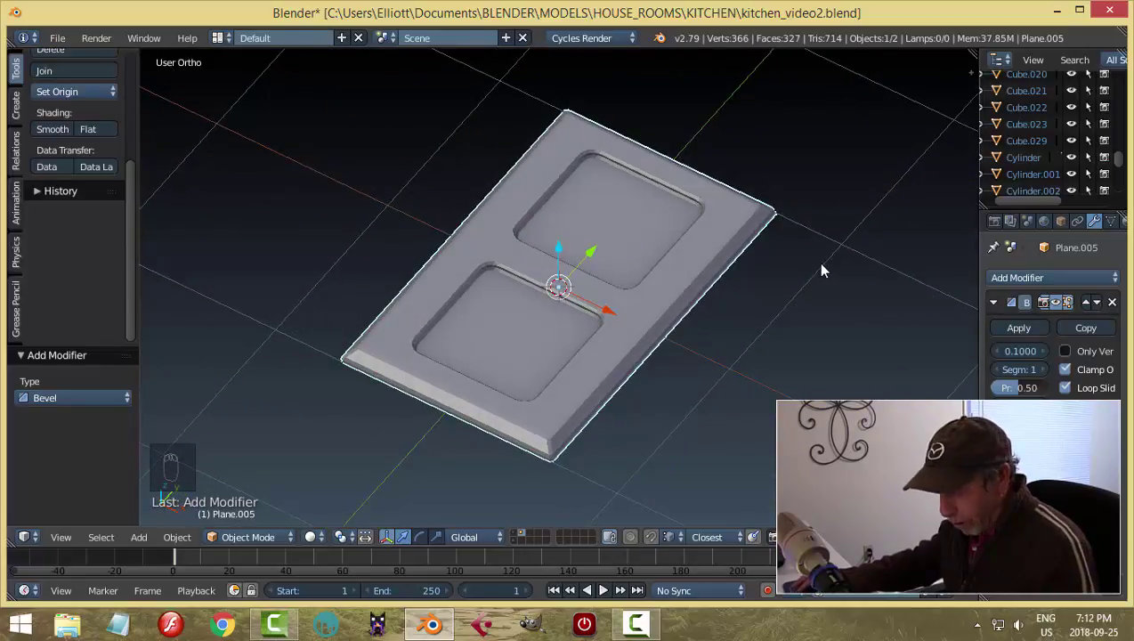
# Unhide the two rounded cutter blocks and scale all their geometry to 0.25 along the Z axis.
pyautogui.hotkey('alt', 'h')
pyautogui.rightClick(682, 278)
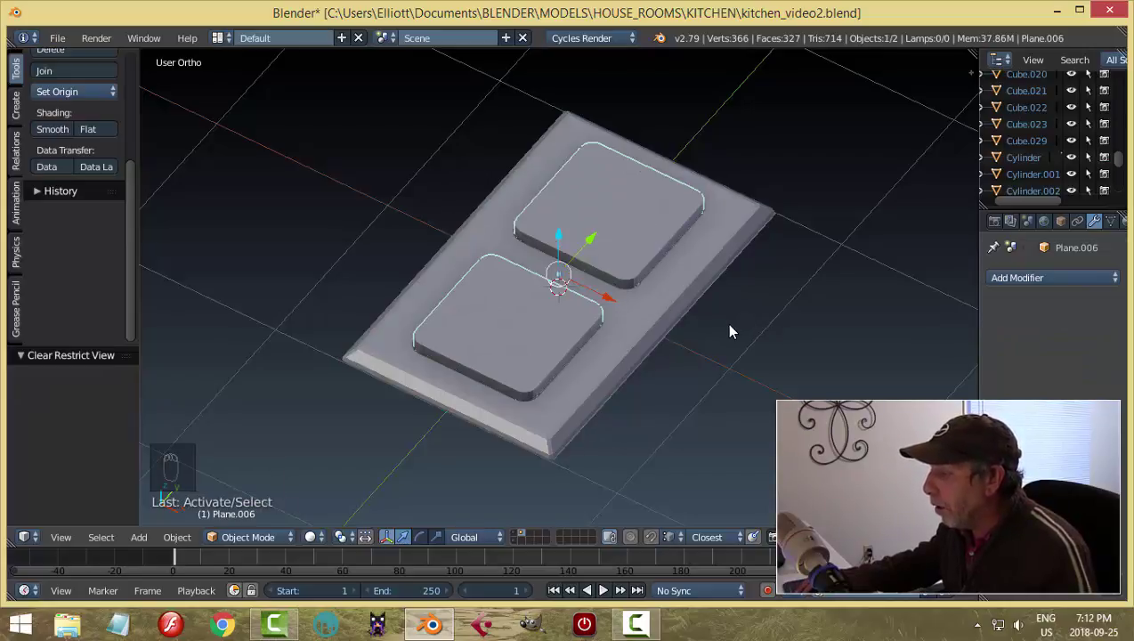
pyautogui.press('Tab')
pyautogui.click(837, 331)
pyautogui.press('a')
pyautogui.press('a')
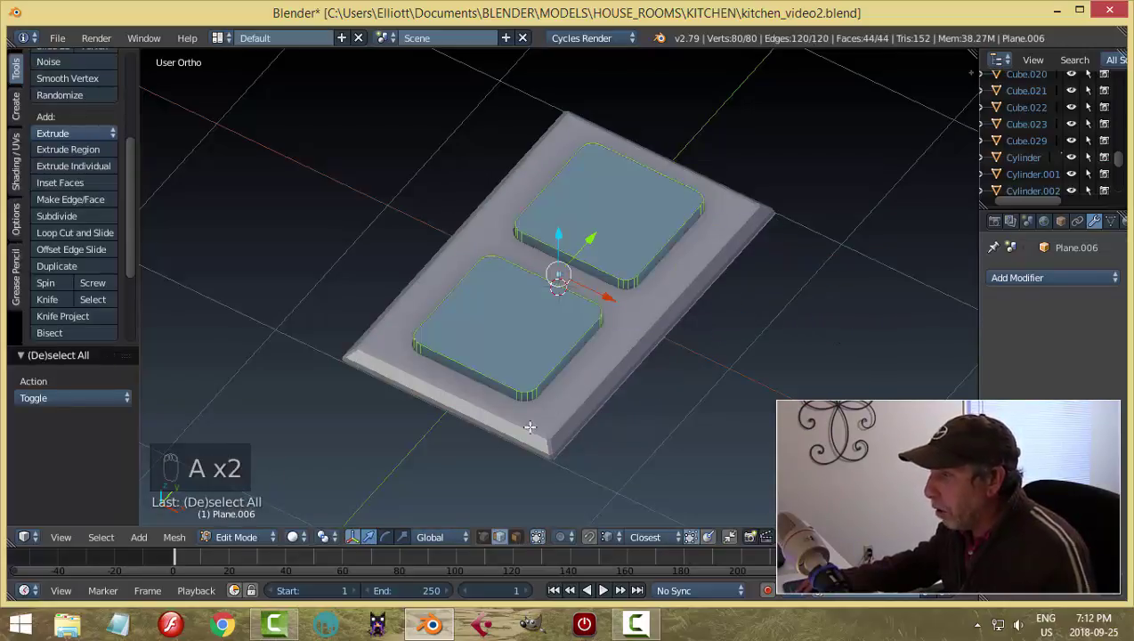
pyautogui.click(328, 539)
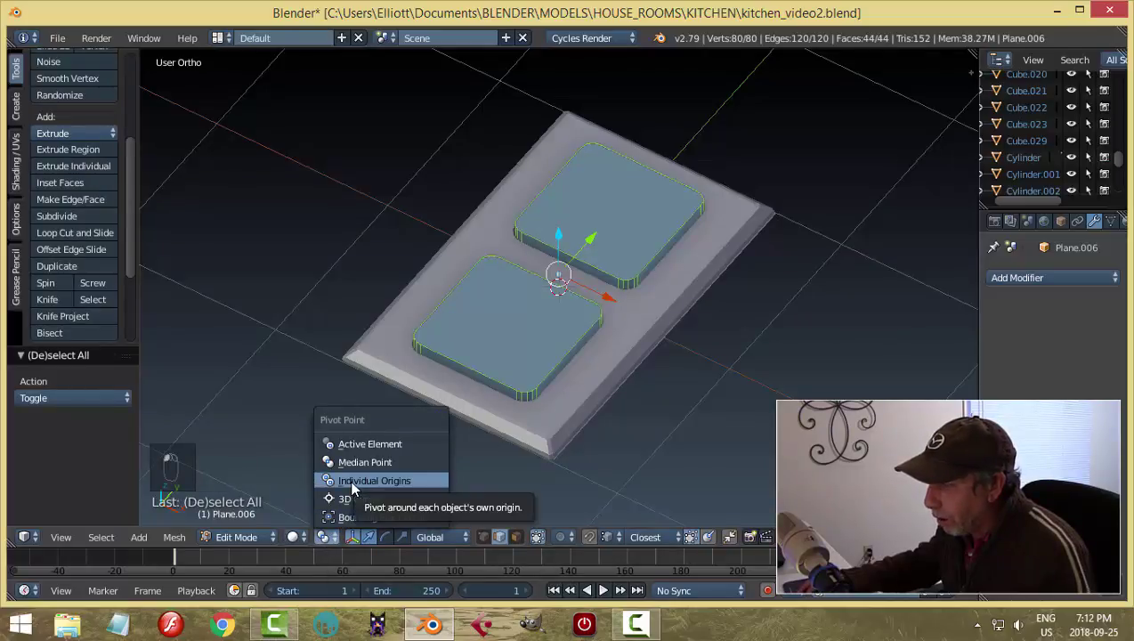
pyautogui.moveTo(769, 332); pyautogui.dragTo(666, 240, button='middle')
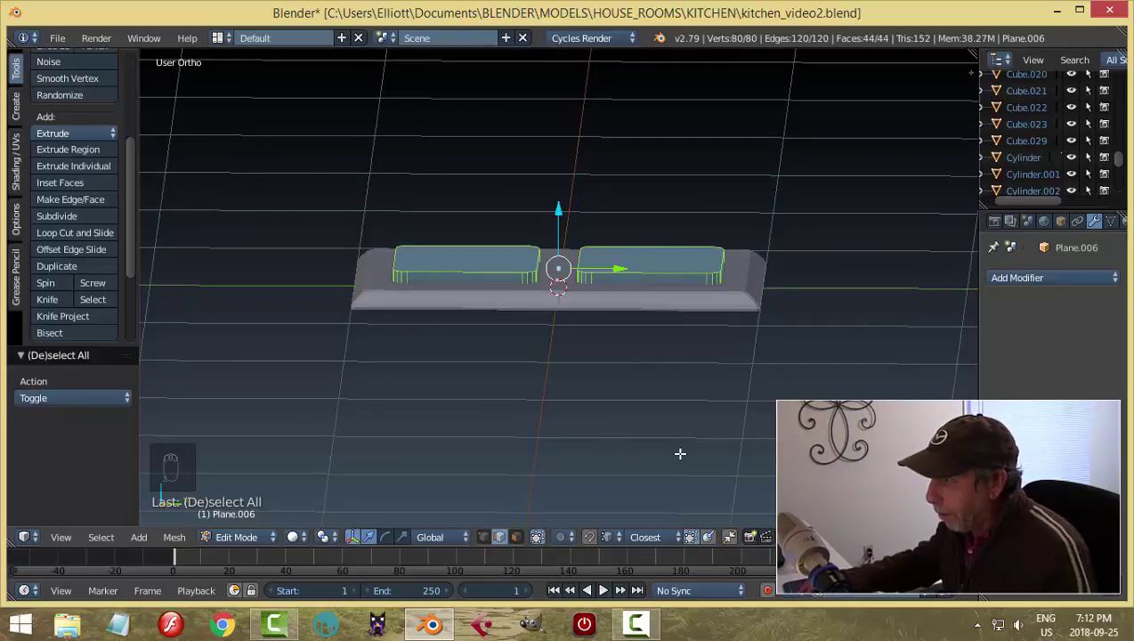
pyautogui.press('s')
pyautogui.press('z')
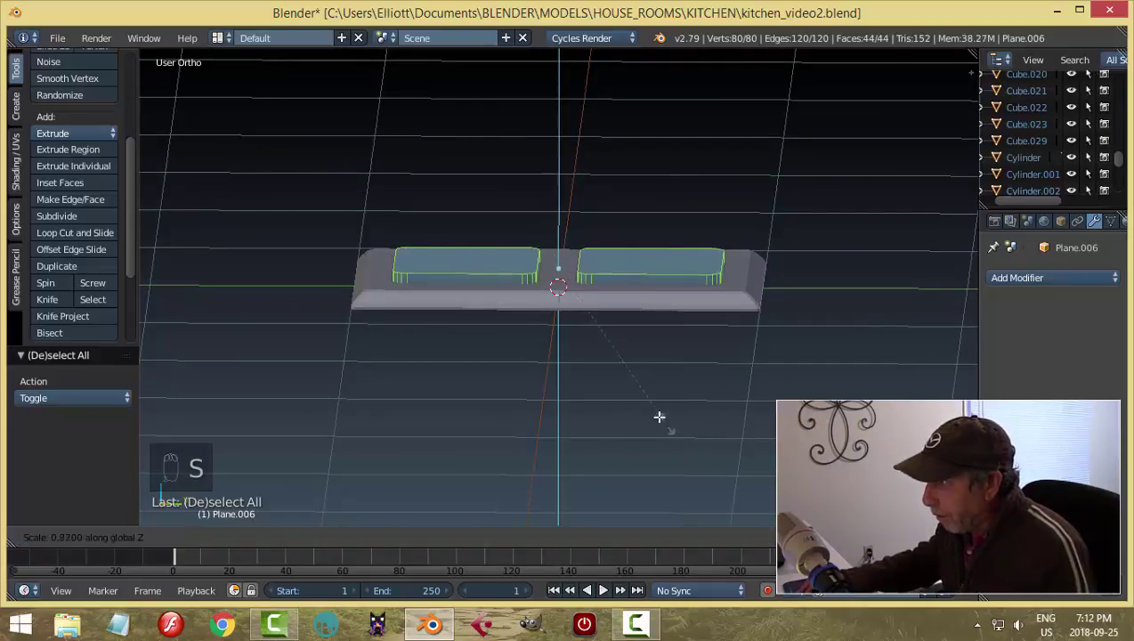
pyautogui.click(573, 323)
# Lower the flattened blocks along the Z axis until they sit inside the plate's recesses.
pyautogui.press('g')
pyautogui.press('z')
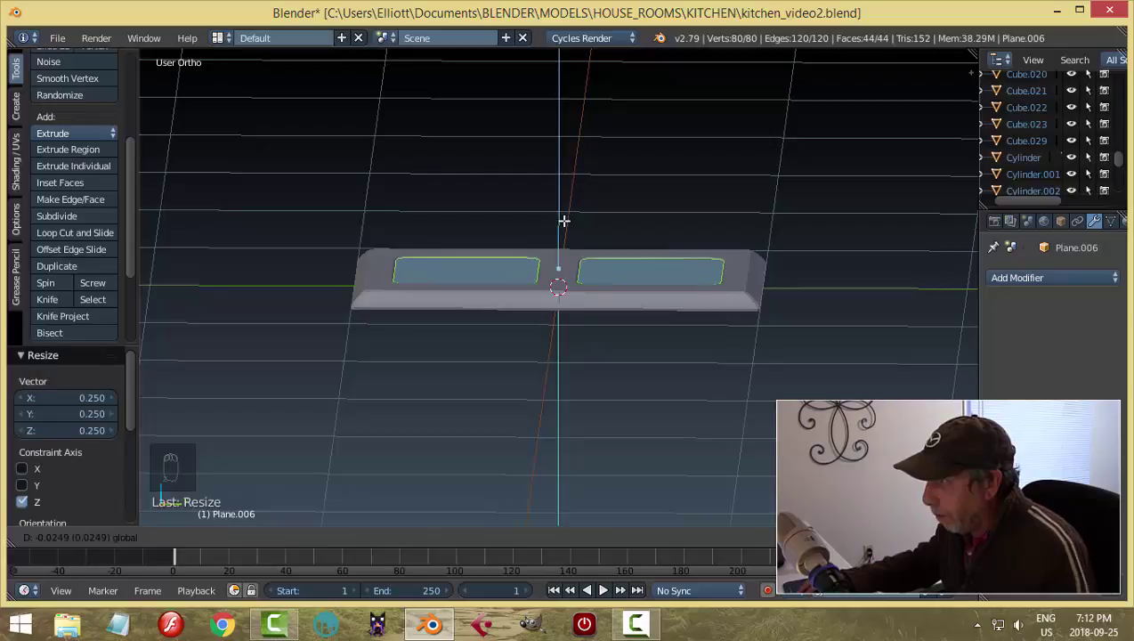
pyautogui.click(563, 220)
pyautogui.press('a')
pyautogui.moveTo(646, 290); pyautogui.dragTo(725, 305, button='middle')
pyautogui.press('a')
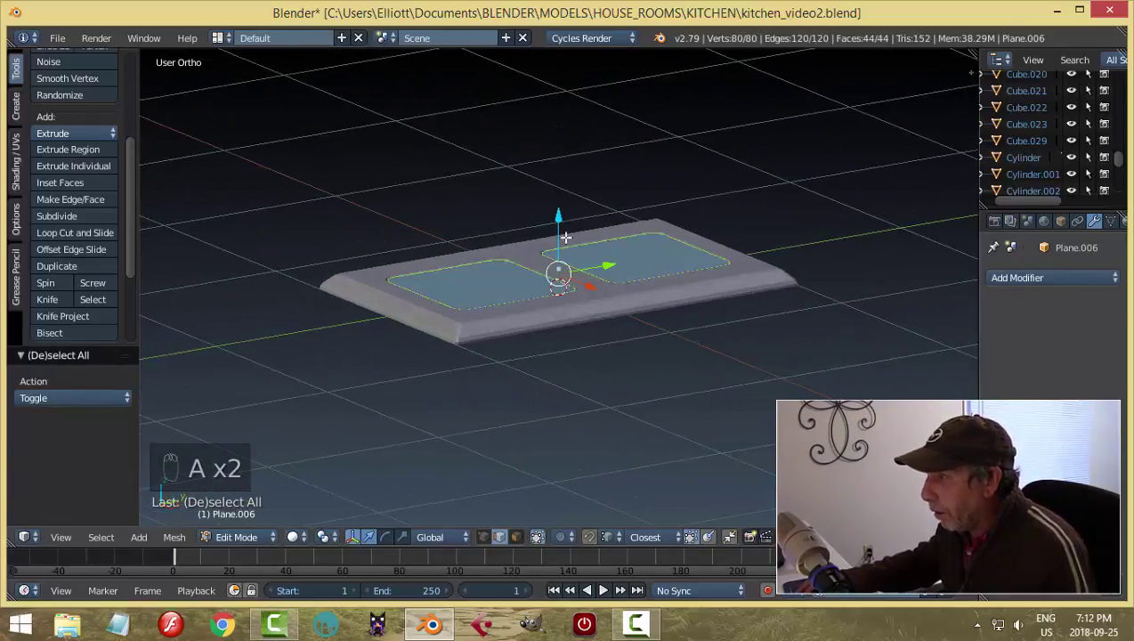
pyautogui.moveTo(558, 218); pyautogui.dragTo(558, 222)
pyautogui.press('a')
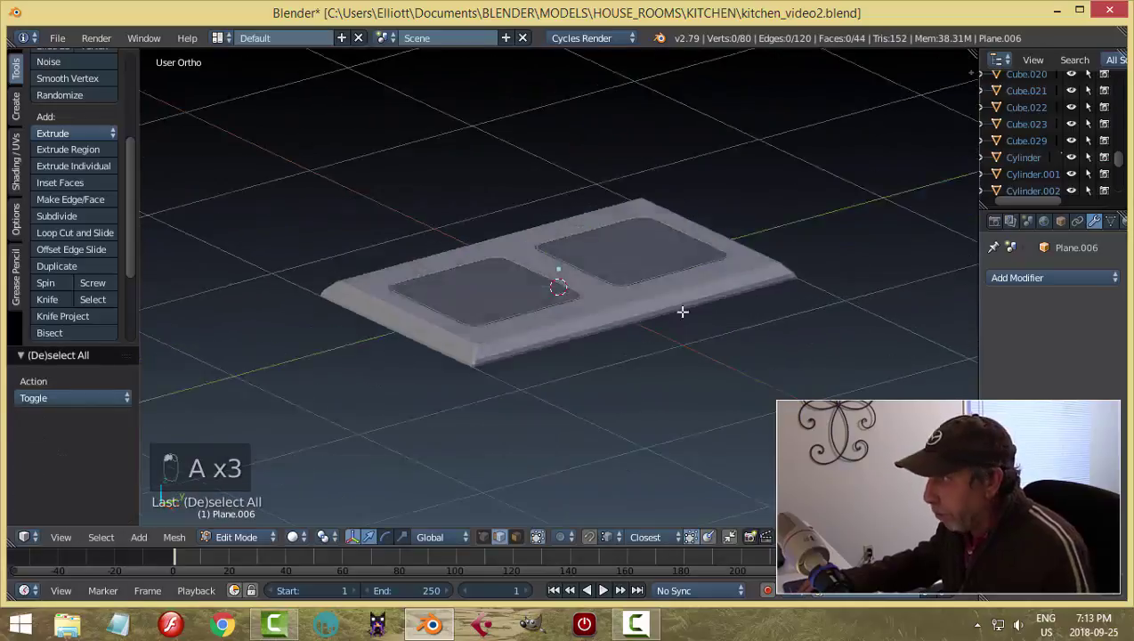
pyautogui.moveTo(682, 310); pyautogui.dragTo(718, 235, button='middle')
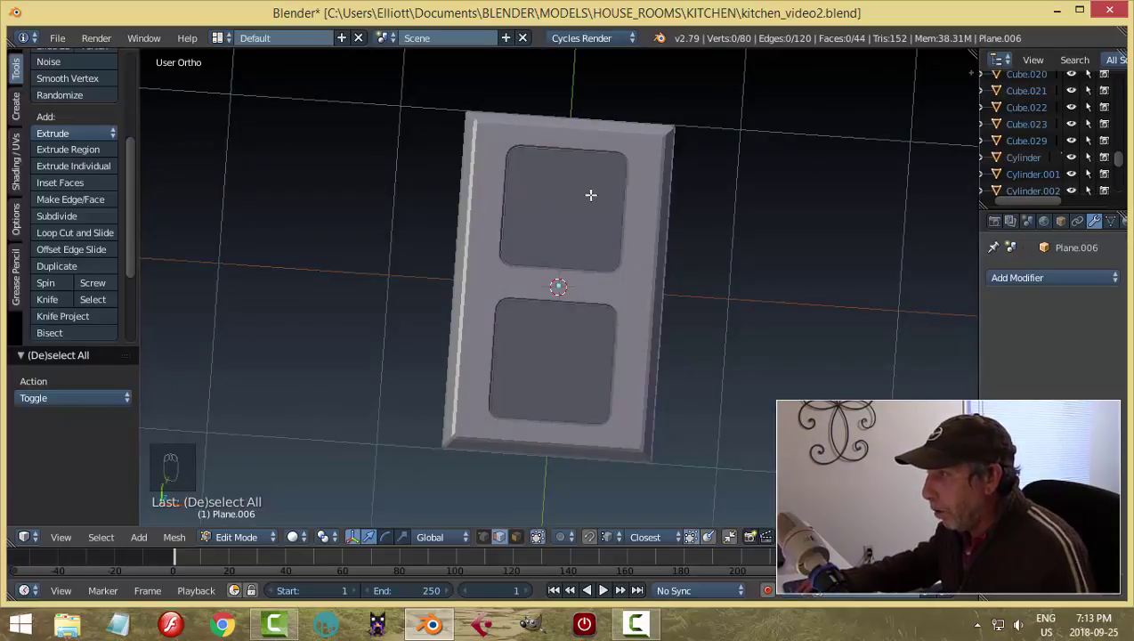
# Delete all faces of the block at the negative-Y end in face select mode, keeping the other block.
pyautogui.moveTo(732, 356); pyautogui.dragTo(586, 270, button='middle')
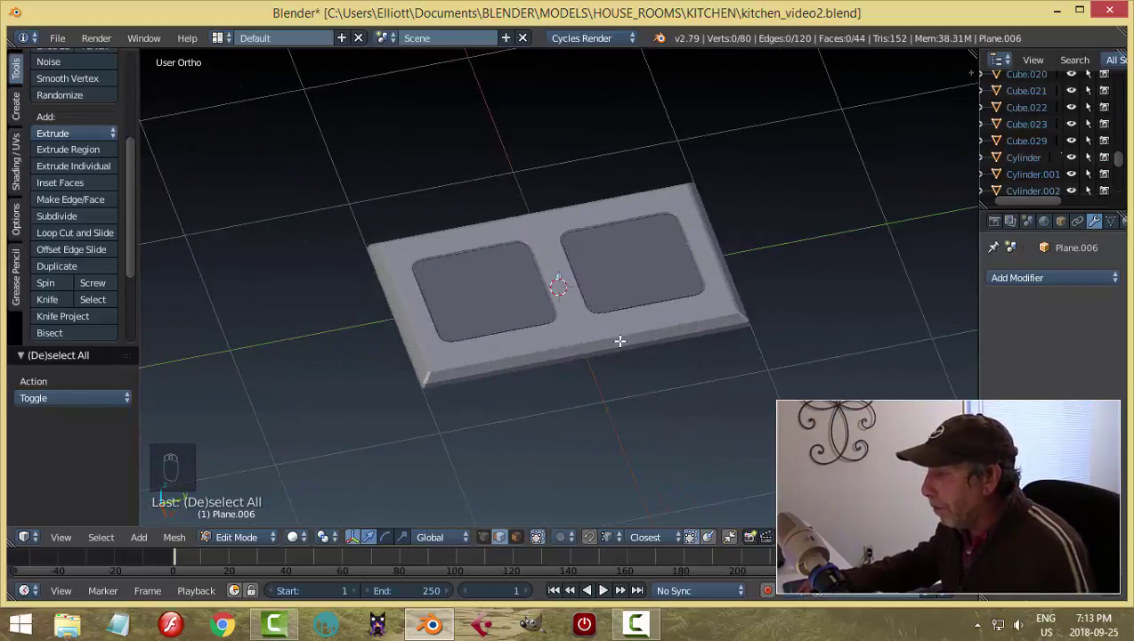
pyautogui.press('Tab')
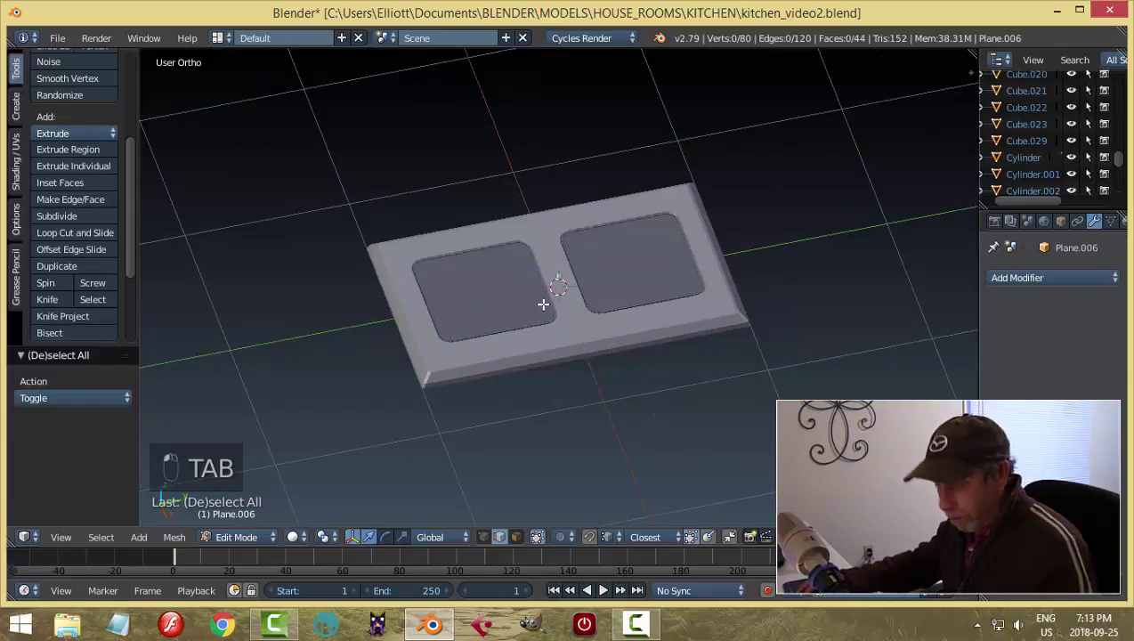
pyautogui.hotkey('ctrl', 'Tab')
pyautogui.click(508, 313)
pyautogui.rightClick(527, 307)
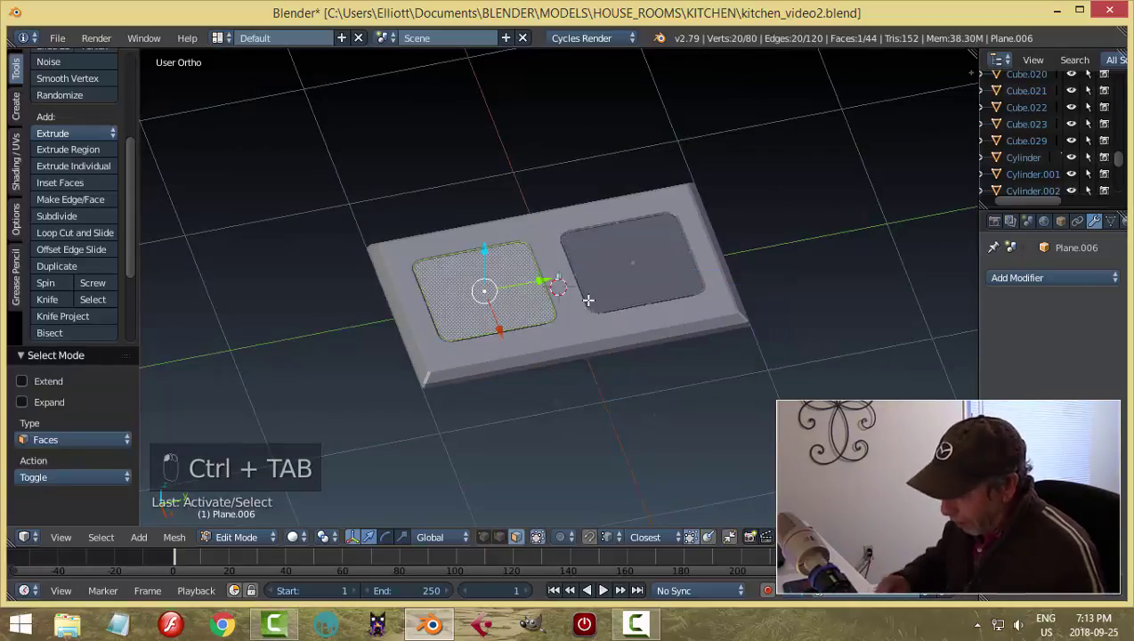
pyautogui.hotkey('ctrl', 'l')
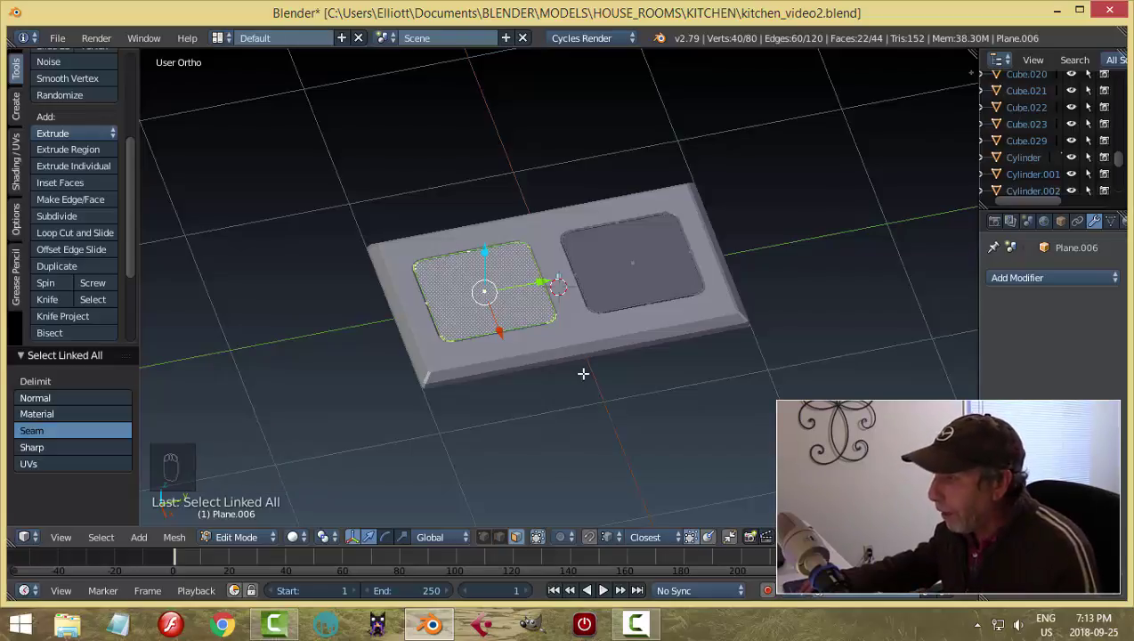
pyautogui.moveTo(582, 372); pyautogui.dragTo(607, 383, button='middle')
pyautogui.press('x')
pyautogui.click(570, 341)
pyautogui.moveTo(621, 333); pyautogui.dragTo(714, 314, button='middle')
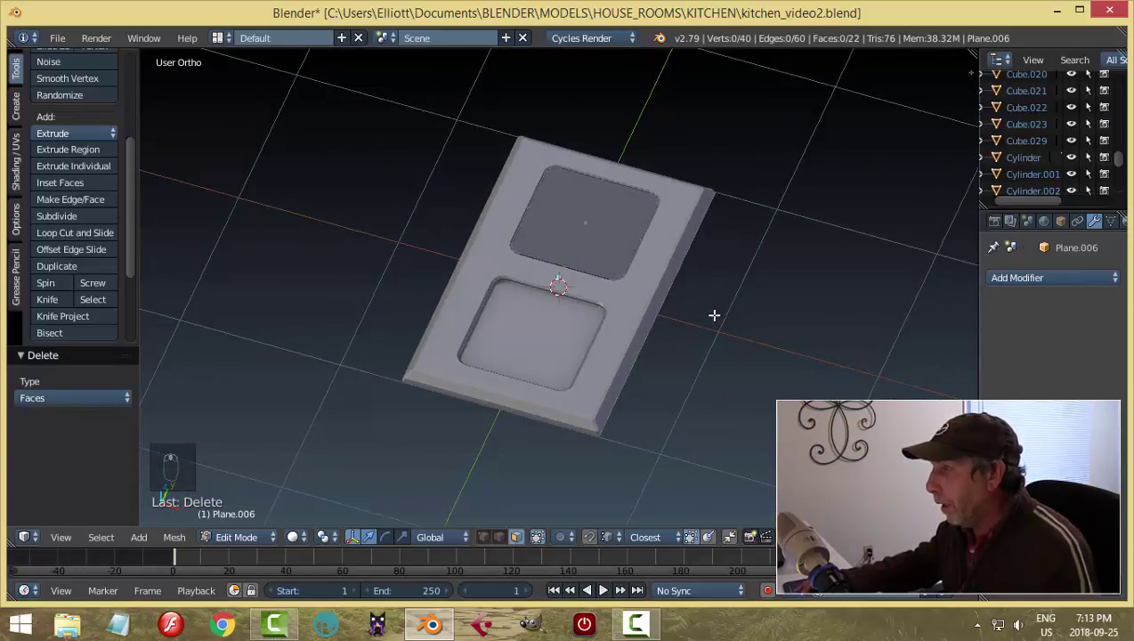
pyautogui.press('Tab')
# Add a Bevel modifier to the remaining rounded block.
pyautogui.moveTo(614, 317); pyautogui.dragTo(606, 248, button='middle')
pyautogui.press('a')
pyautogui.press('a')
pyautogui.rightClick(606, 247)
pyautogui.click(1015, 276)
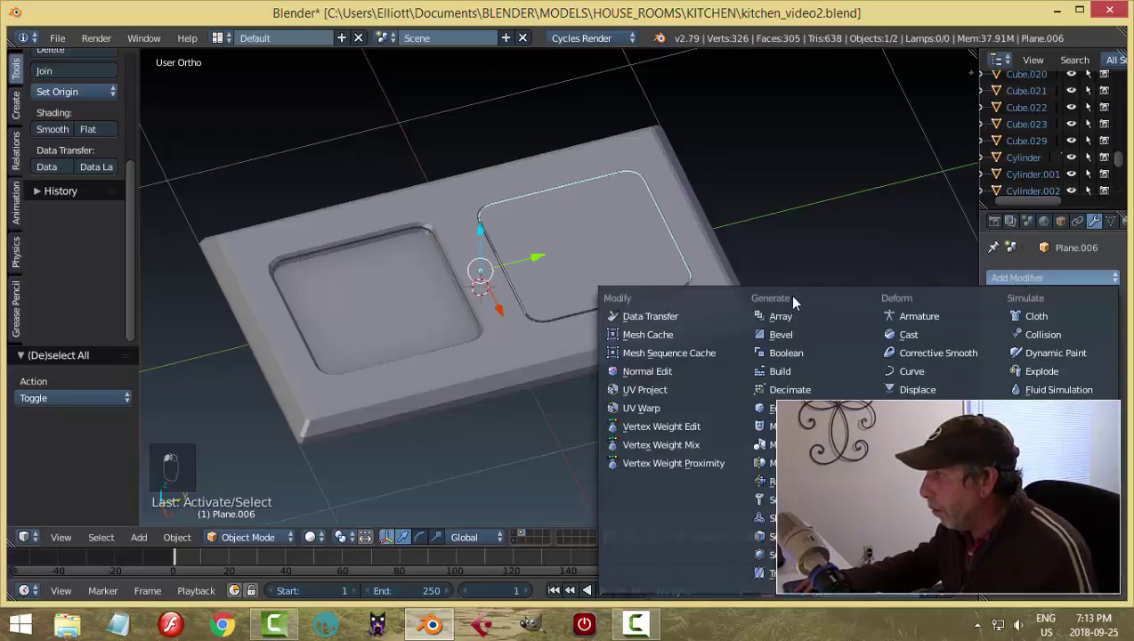
pyautogui.click(790, 328)
pyautogui.moveTo(721, 329); pyautogui.dragTo(785, 354, button='middle')
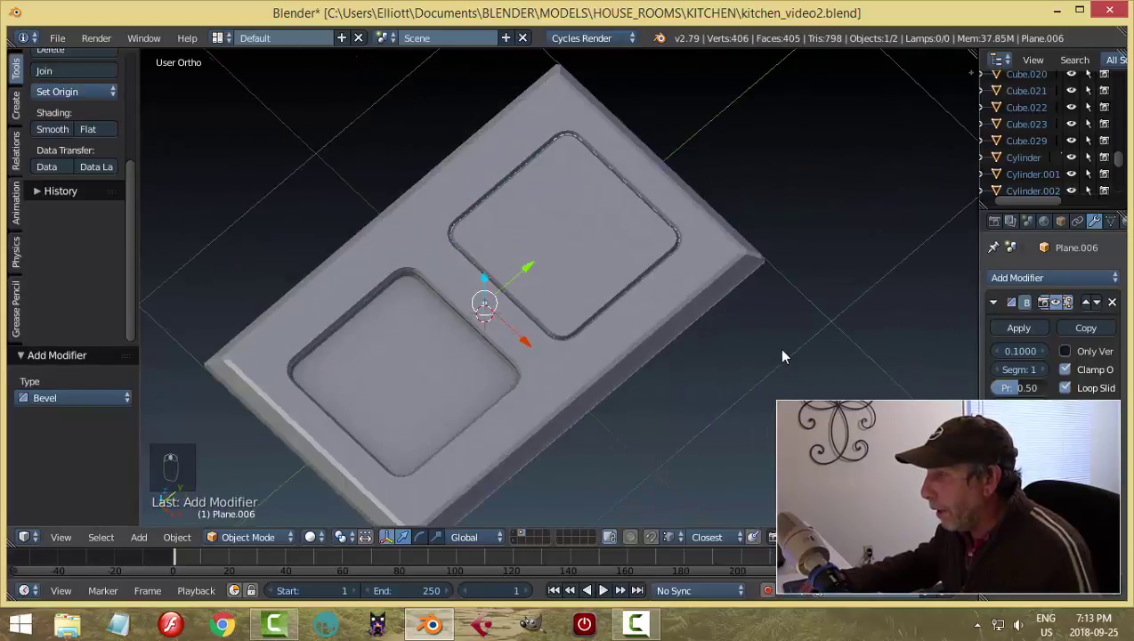
pyautogui.scroll(3, 747, 351)
pyautogui.moveTo(709, 347); pyautogui.dragTo(723, 307, button='middle')
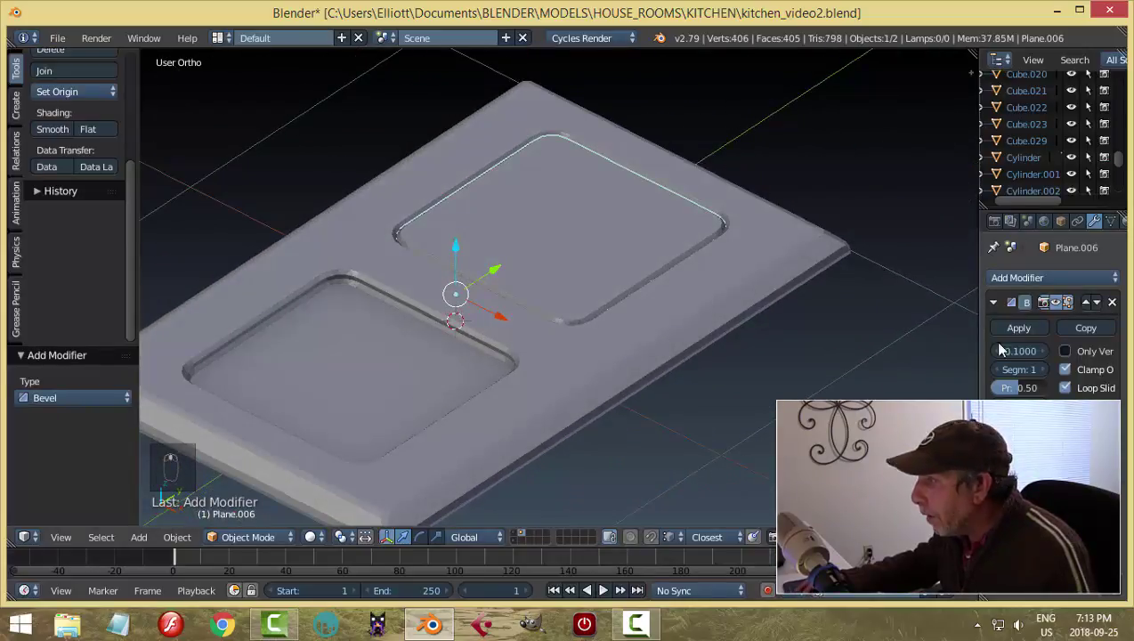
# Set the rounded block's bevel to two segments and a width of 0.0110.
pyautogui.click(1041, 369)
pyautogui.scroll(2, 819, 374)
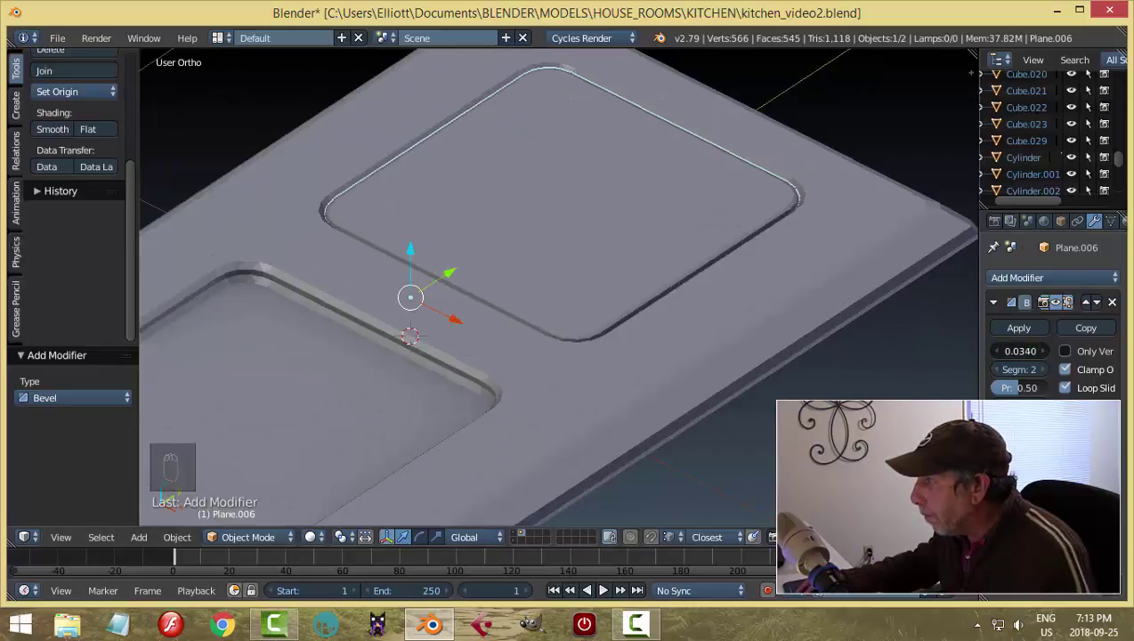
pyautogui.moveTo(1019, 350); pyautogui.dragTo(51, 195)
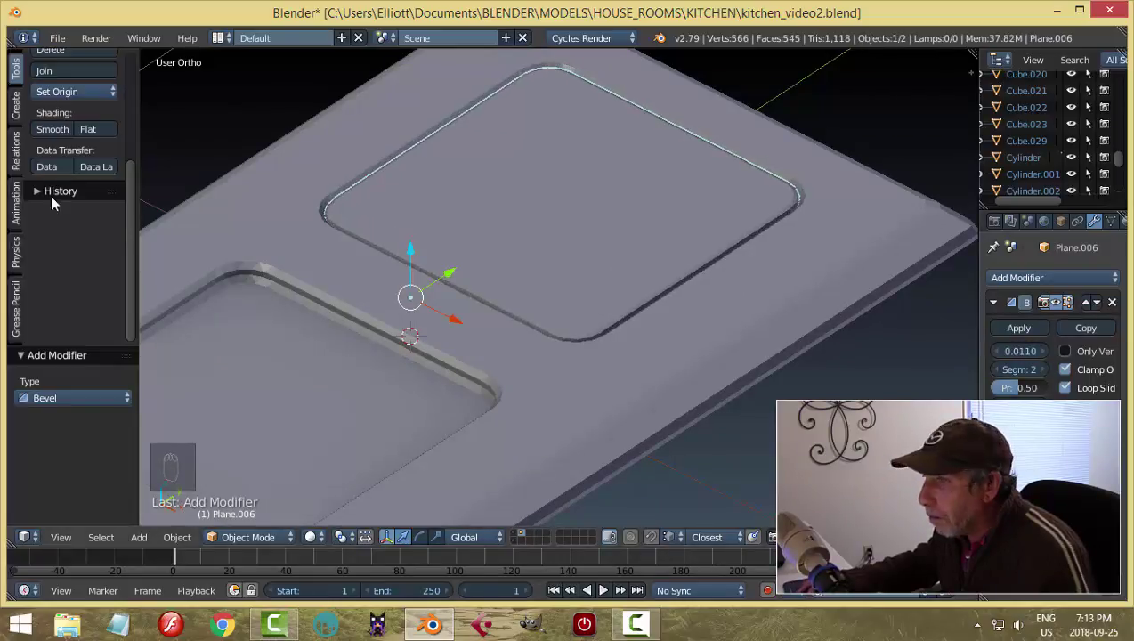
# Try smooth shading on the rounded block, and return it to flat shading.
pyautogui.click(42, 128)
pyautogui.press('a')
pyautogui.scroll(-5, 703, 292)
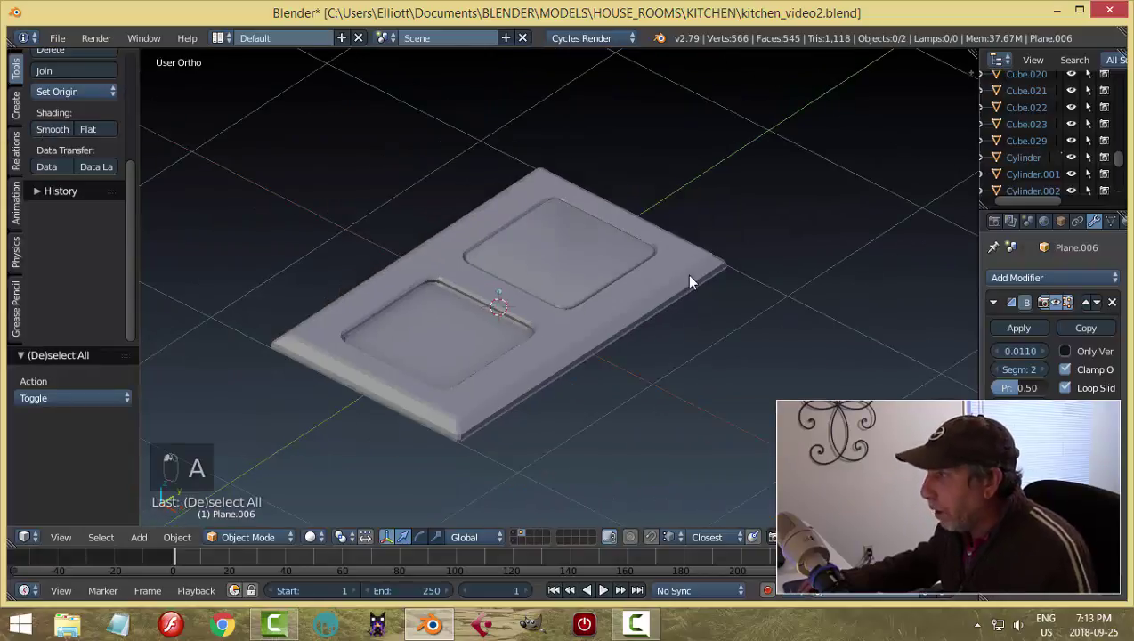
pyautogui.moveTo(607, 249); pyautogui.dragTo(607, 310, button='middle')
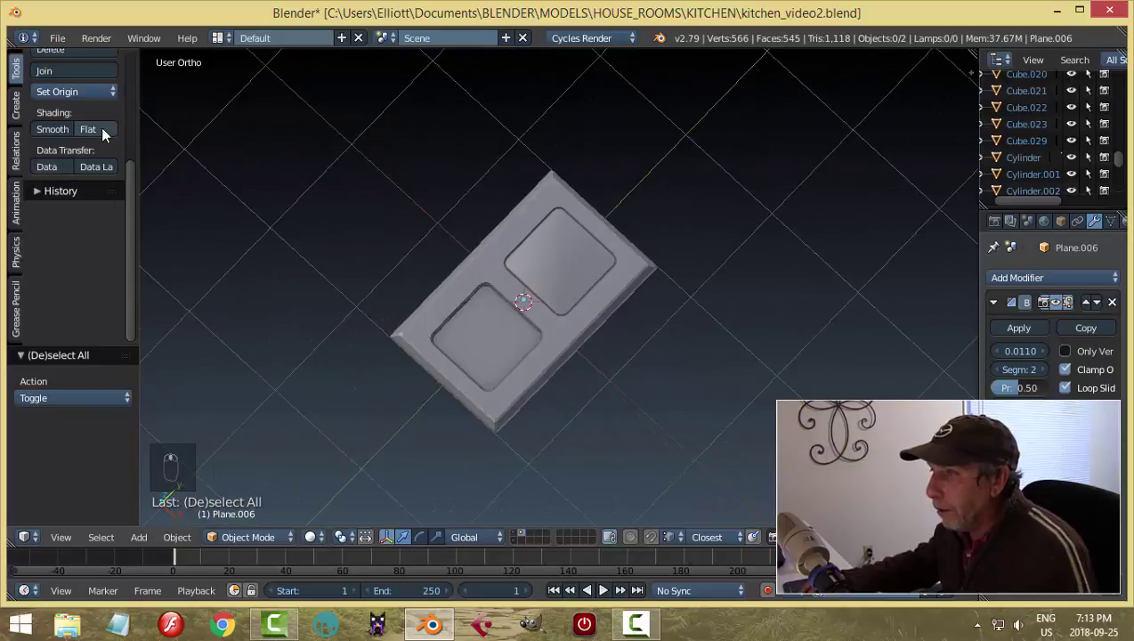
pyautogui.rightClick(539, 258)
pyautogui.click(90, 129)
pyautogui.moveTo(569, 285); pyautogui.dragTo(621, 342, button='middle')
# Snap the 3D cursor to the rounded block's origin.
pyautogui.rightClick(556, 282)
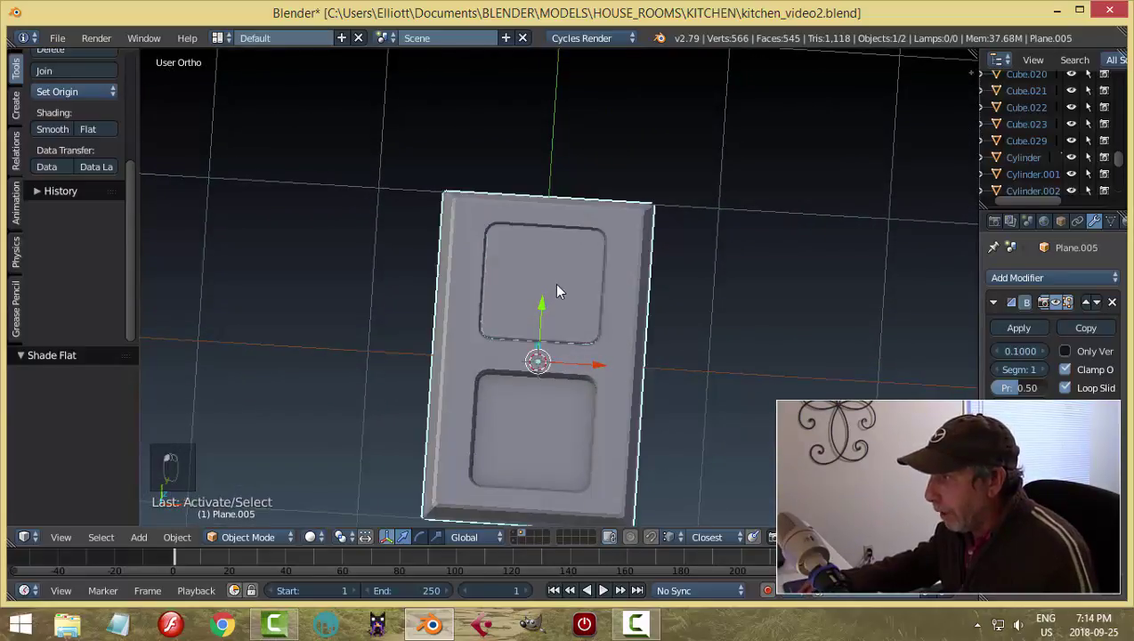
pyautogui.rightClick(554, 283)
pyautogui.hotkey('shift', 's')
pyautogui.click(761, 334)
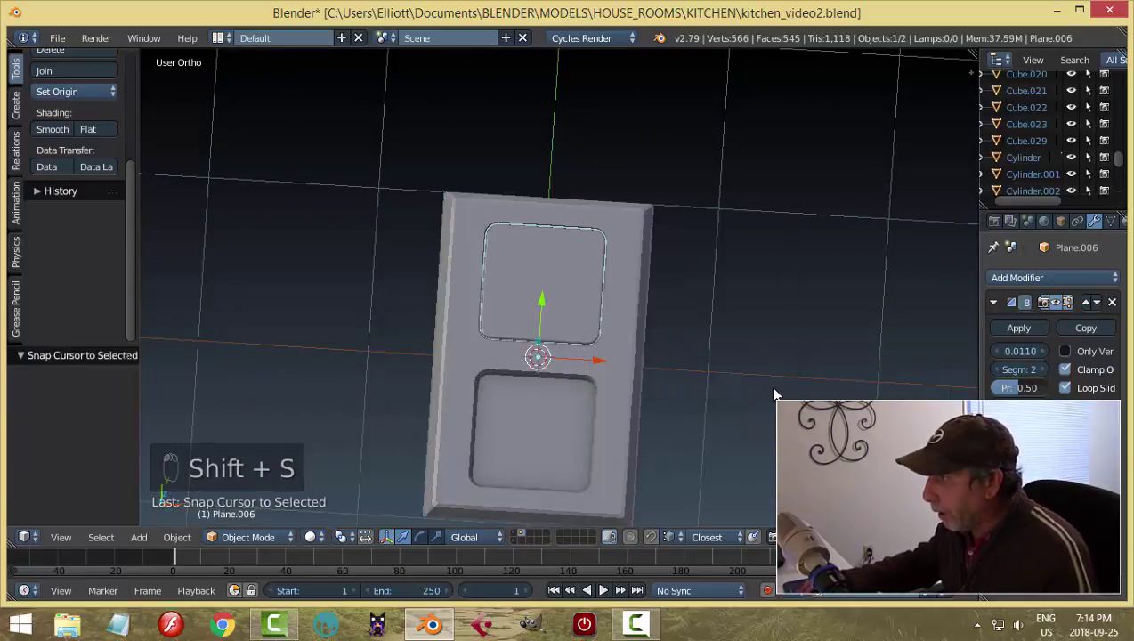
pyautogui.moveTo(775, 397); pyautogui.dragTo(653, 312, button='middle')
pyautogui.moveTo(654, 356); pyautogui.dragTo(603, 339, button='middle')
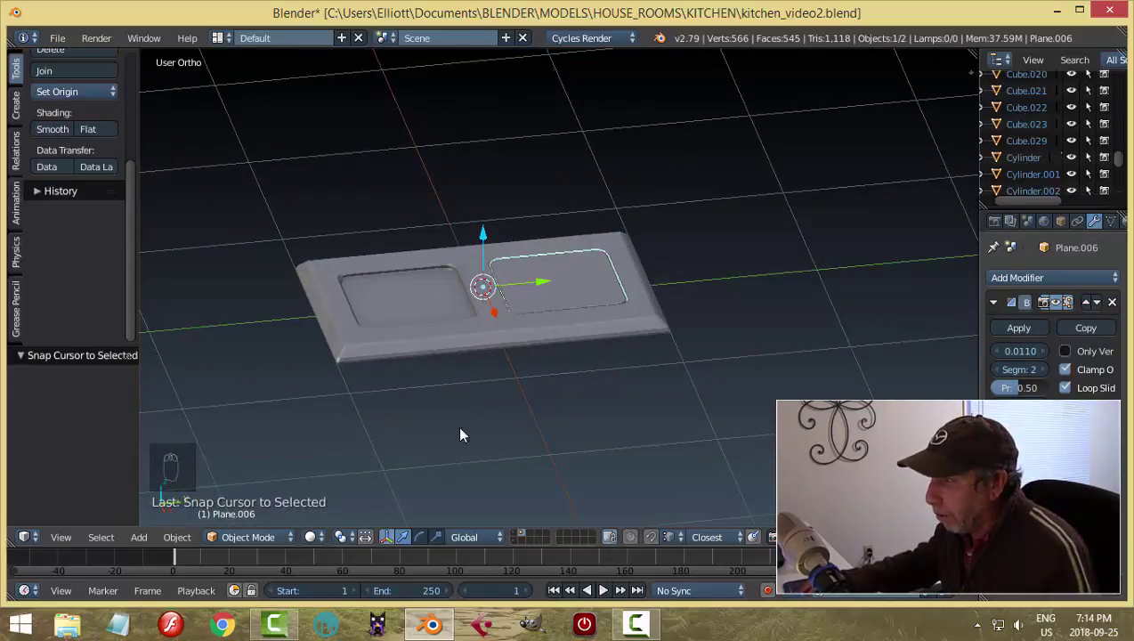
# Snap the 3D cursor to the centre of the rounded block's top face in Edit Mode, and return to Object Mode.
pyautogui.rightClick(593, 282)
pyautogui.rightClick(575, 282)
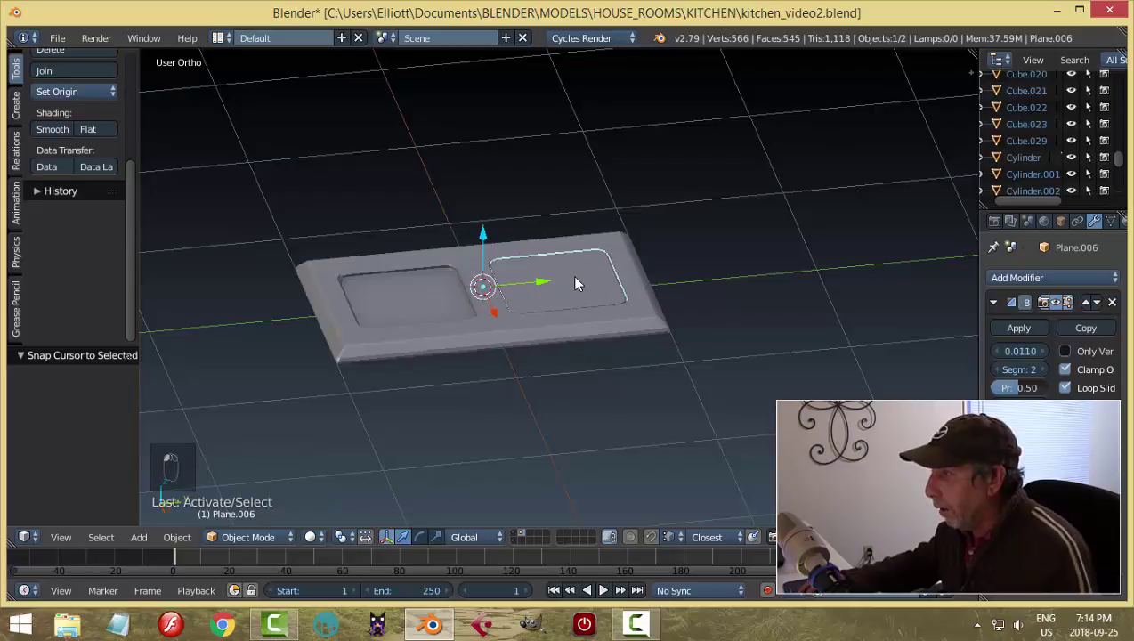
pyautogui.press('Tab')
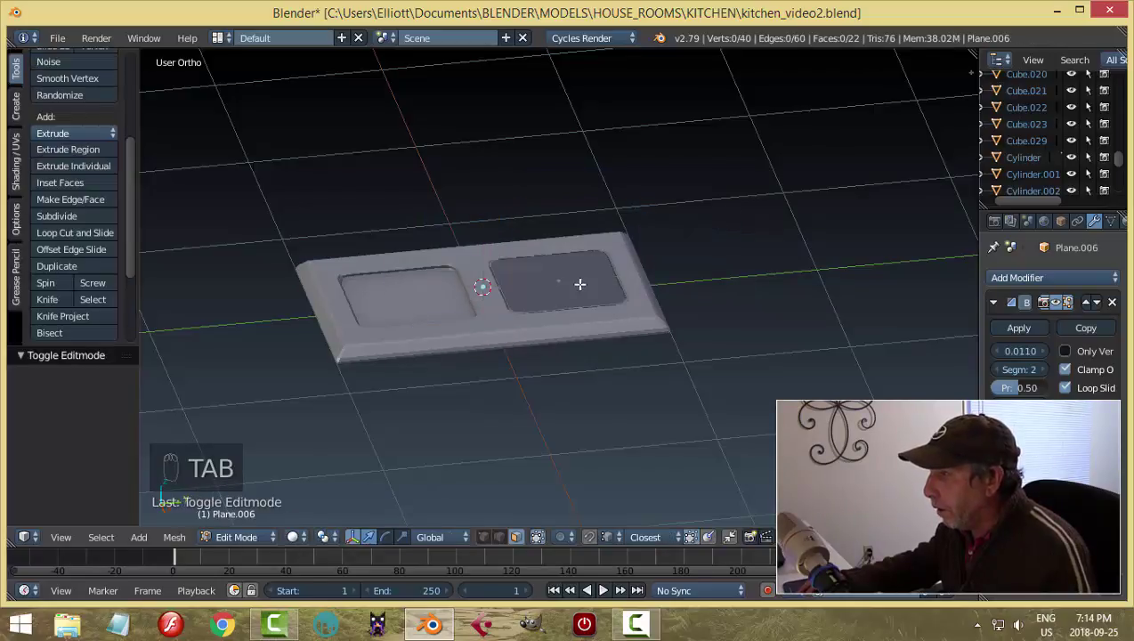
pyautogui.hotkey('shift', 's')
pyautogui.click(692, 293)
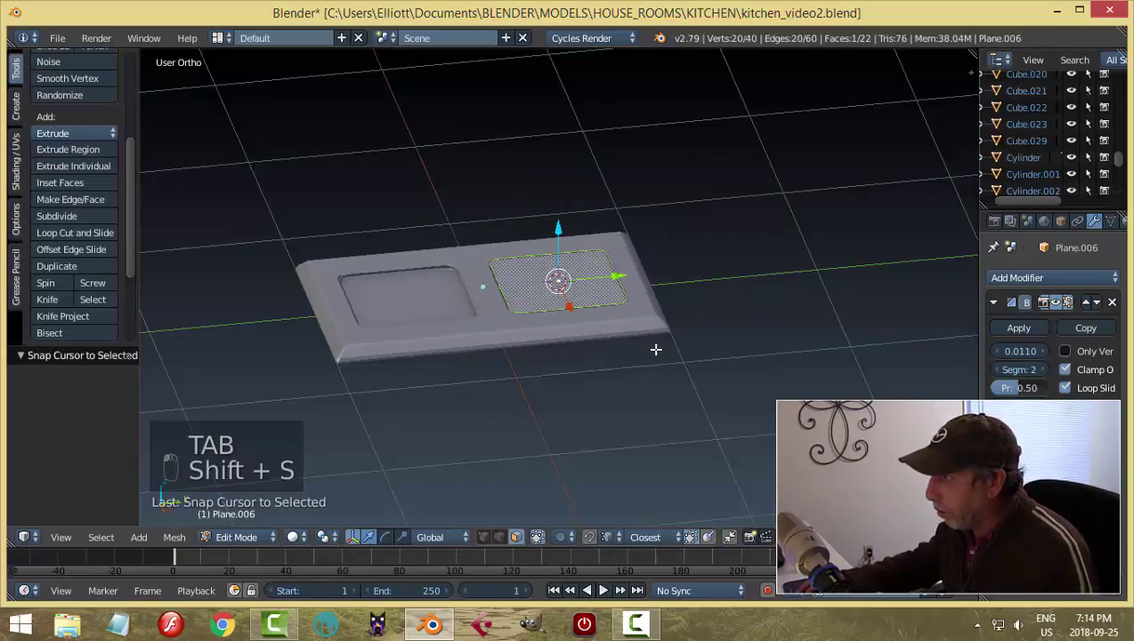
pyautogui.press('a')
pyautogui.press('Tab')
pyautogui.click(592, 333)
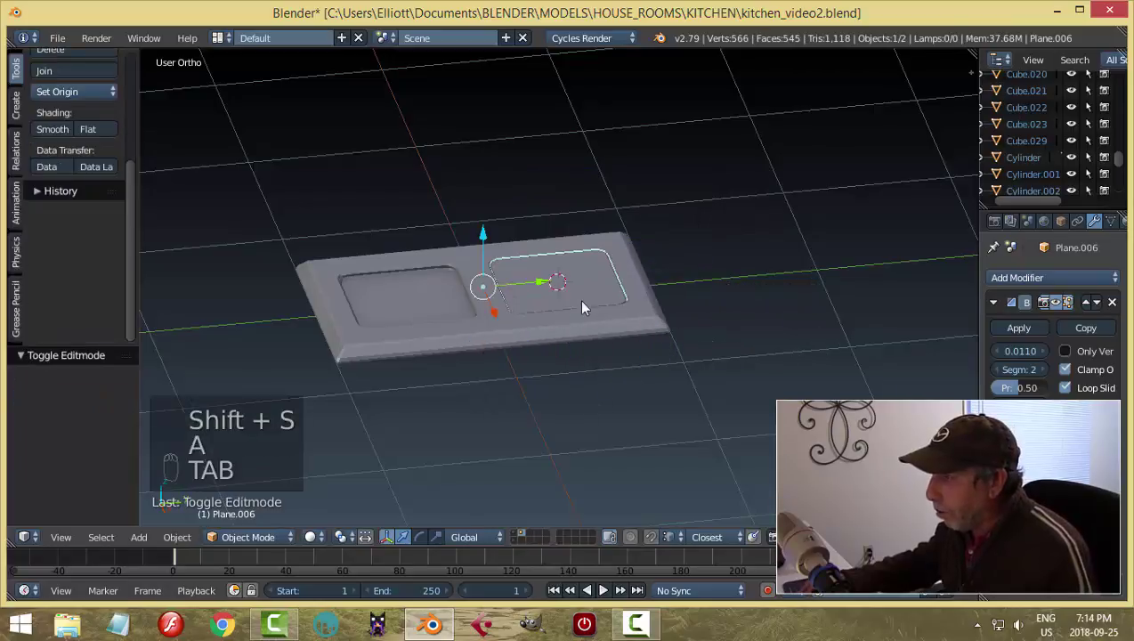
# Set the rounded block's origin to its geometry and save the file.
pyautogui.moveTo(585, 338); pyautogui.dragTo(234, 259, button='middle')
pyautogui.click(53, 92)
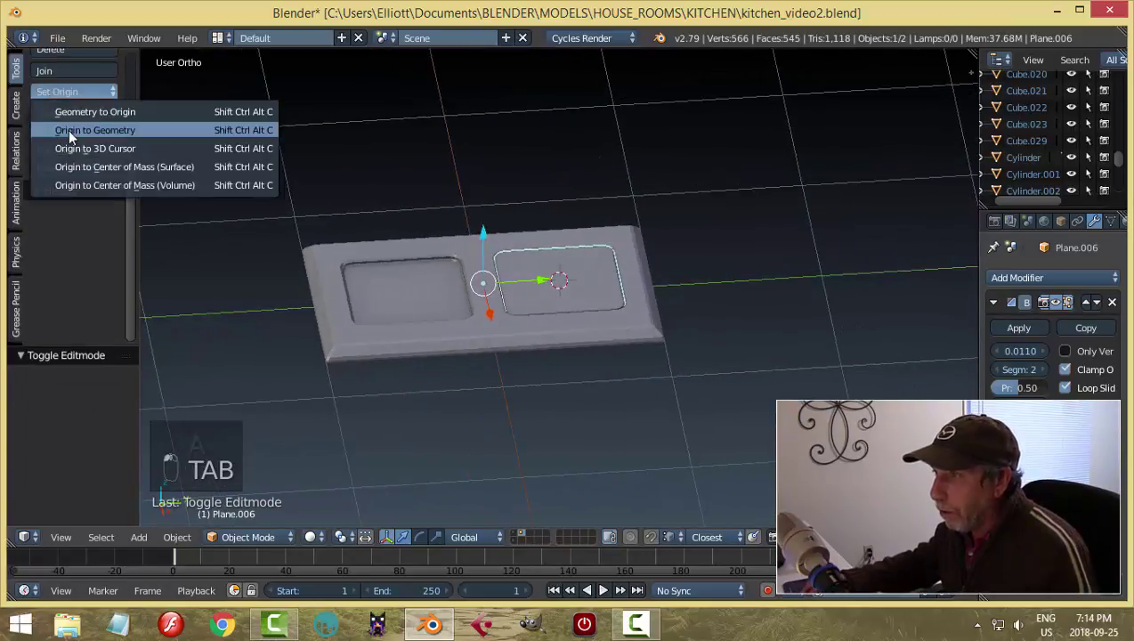
pyautogui.click(68, 127)
pyautogui.moveTo(482, 271); pyautogui.dragTo(621, 318, button='middle')
pyautogui.hotkey('ctrl', 's')
# Add a plane mesh with a radius of 1.000 at the 3D cursor on the rounded block.
pyautogui.moveTo(579, 285); pyautogui.dragTo(508, 253, button='middle')
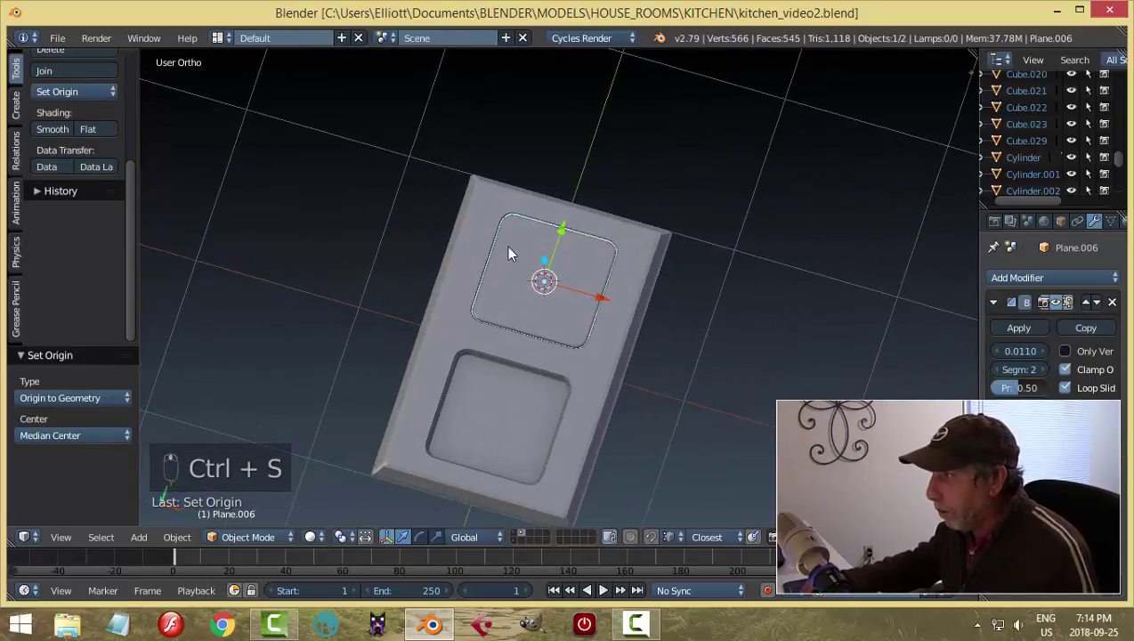
pyautogui.hotkey('shift', 'a')
pyautogui.moveTo(676, 300)
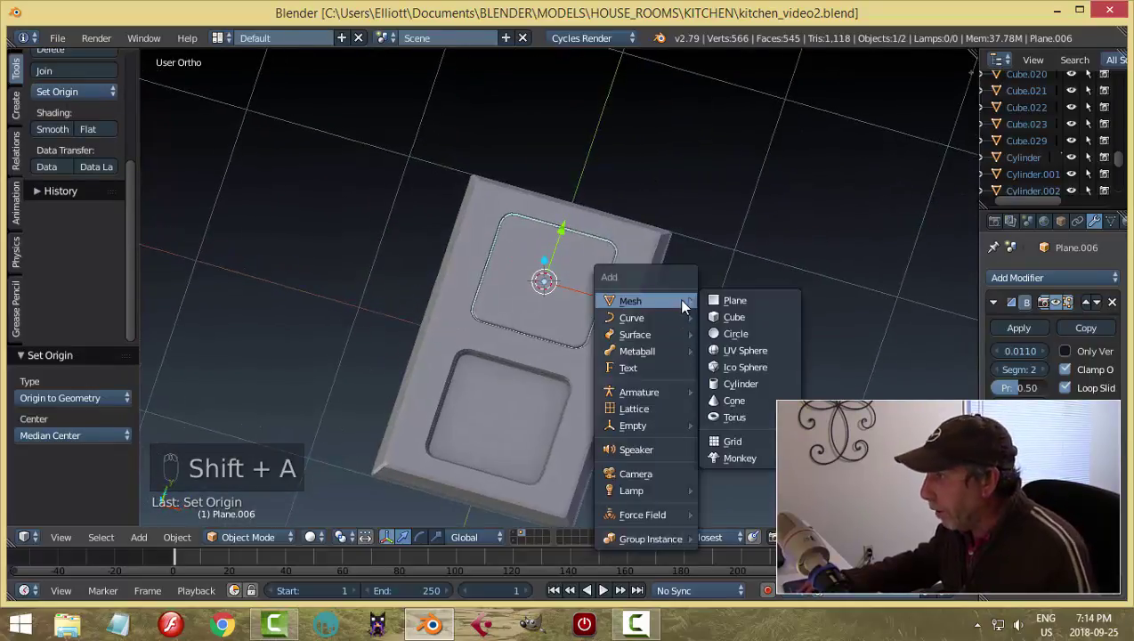
pyautogui.click(715, 305)
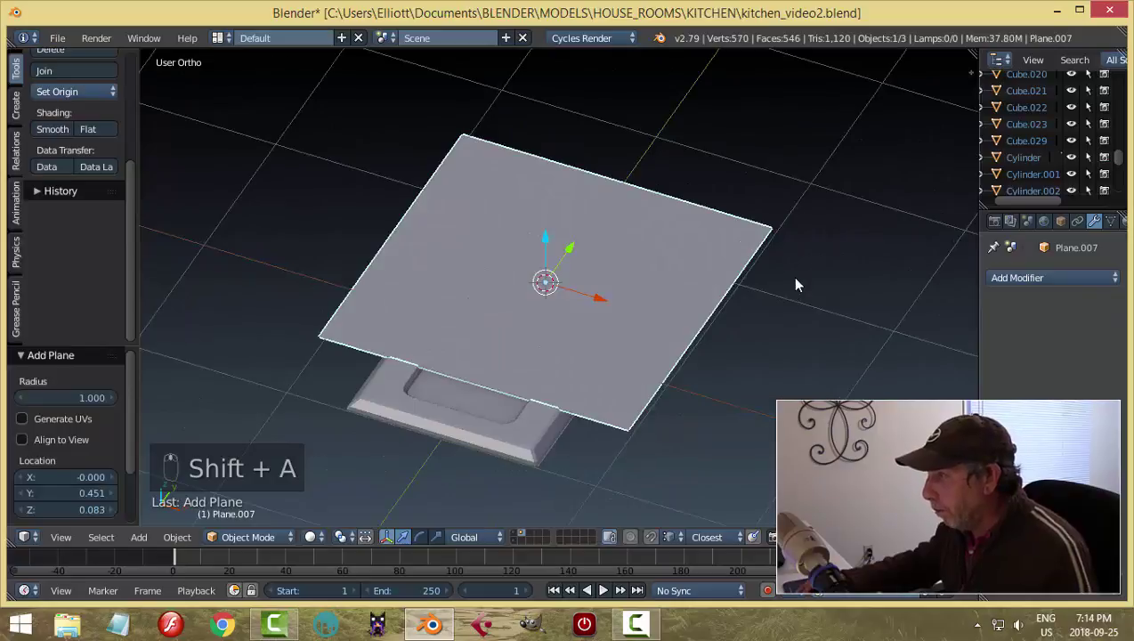
# Scale the new plane in Edit Mode to a small square at factor 0.096, and narrow it along X by 0.561.
pyautogui.press('Tab')
pyautogui.press('s')
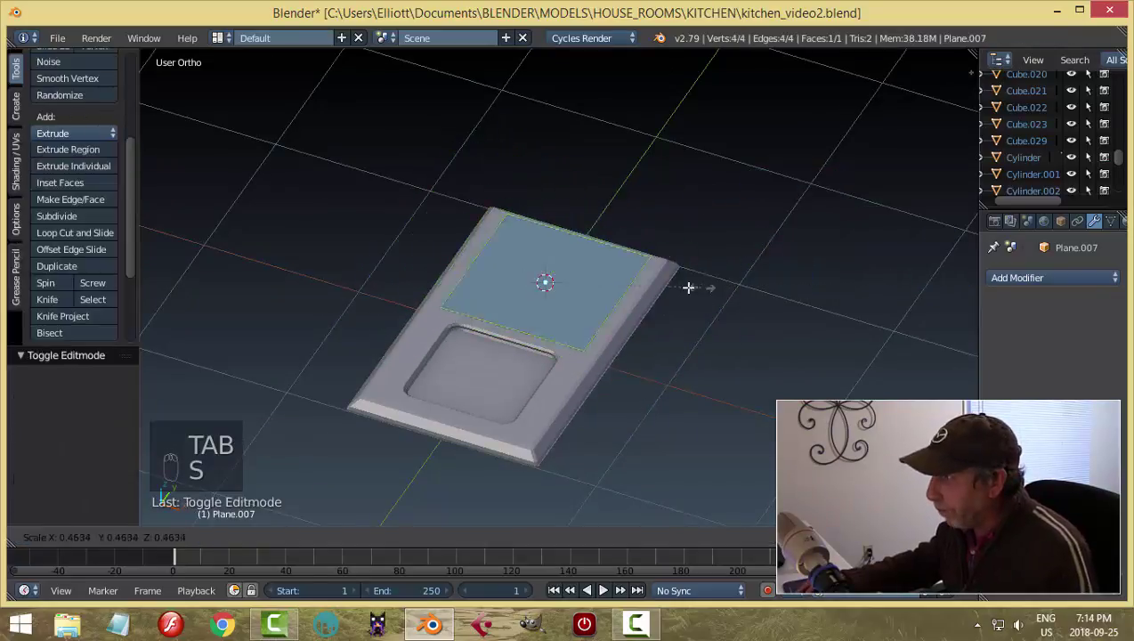
pyautogui.click(576, 293)
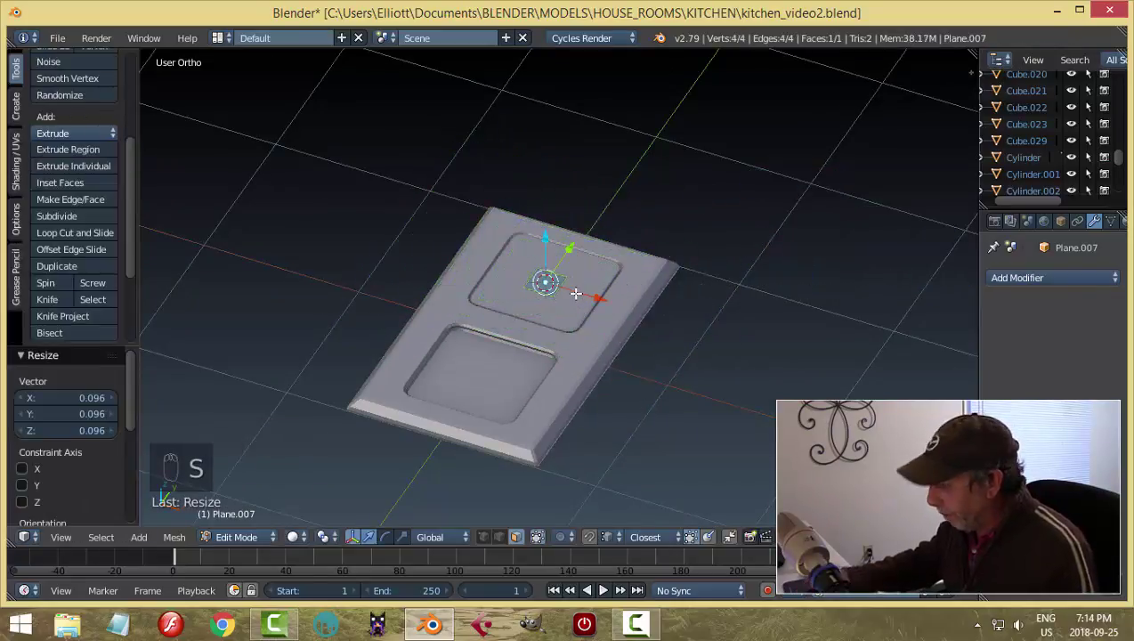
pyautogui.press('KP_7')
pyautogui.scroll(2, 685, 298)
pyautogui.press('s')
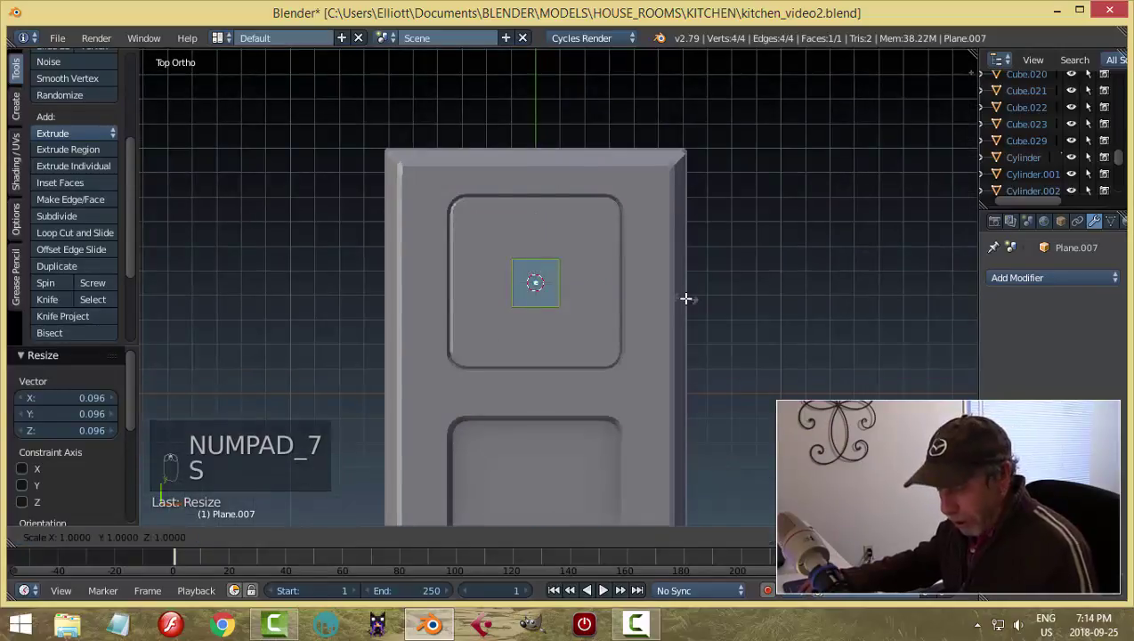
pyautogui.press('x')
pyautogui.click(618, 296)
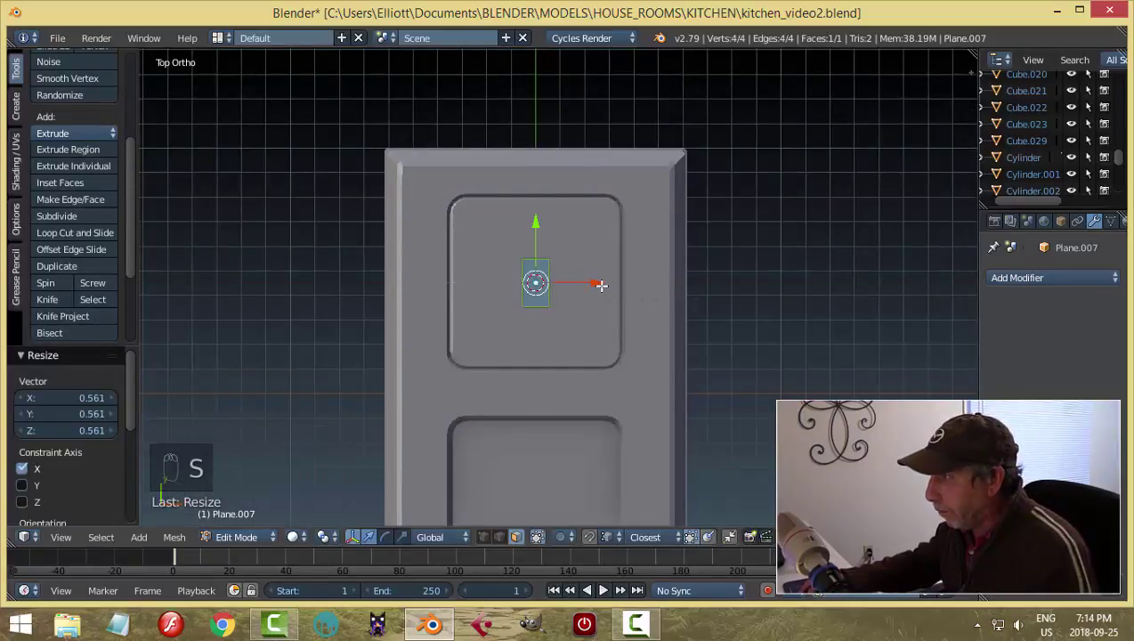
# Move the small rectangle about -0.215 along X and 0.167 along Y to the rounded block's corner, and narrow it slightly along X.
pyautogui.press('g')
pyautogui.press('x')
pyautogui.click(536, 283)
pyautogui.press('g')
pyautogui.press('y')
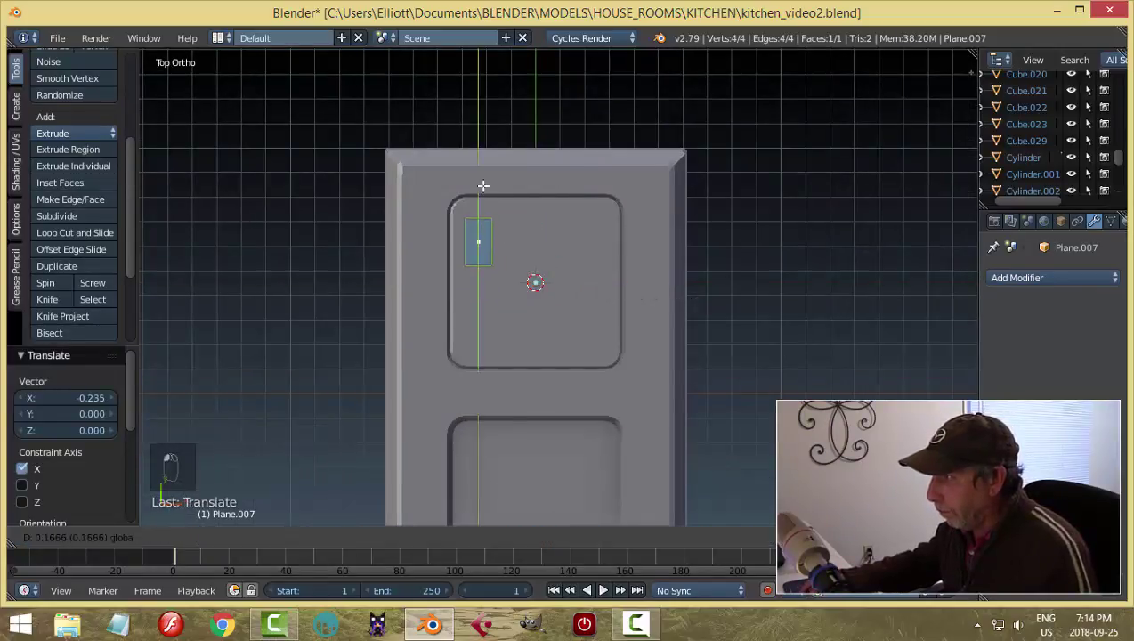
pyautogui.click(483, 186)
pyautogui.moveTo(538, 245); pyautogui.dragTo(549, 247)
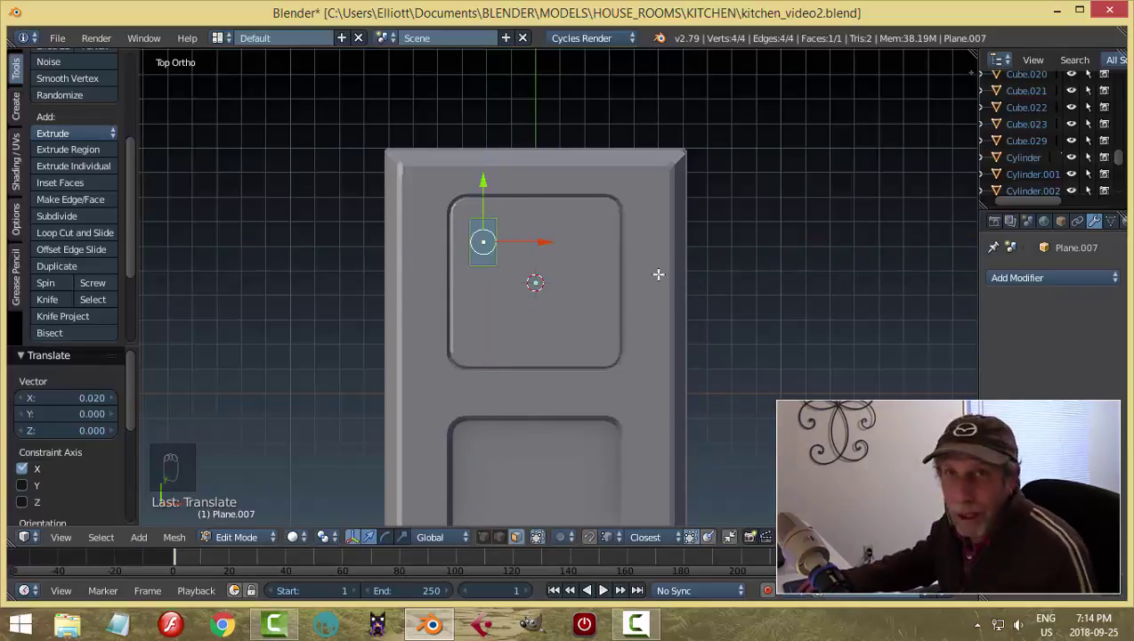
pyautogui.press('s')
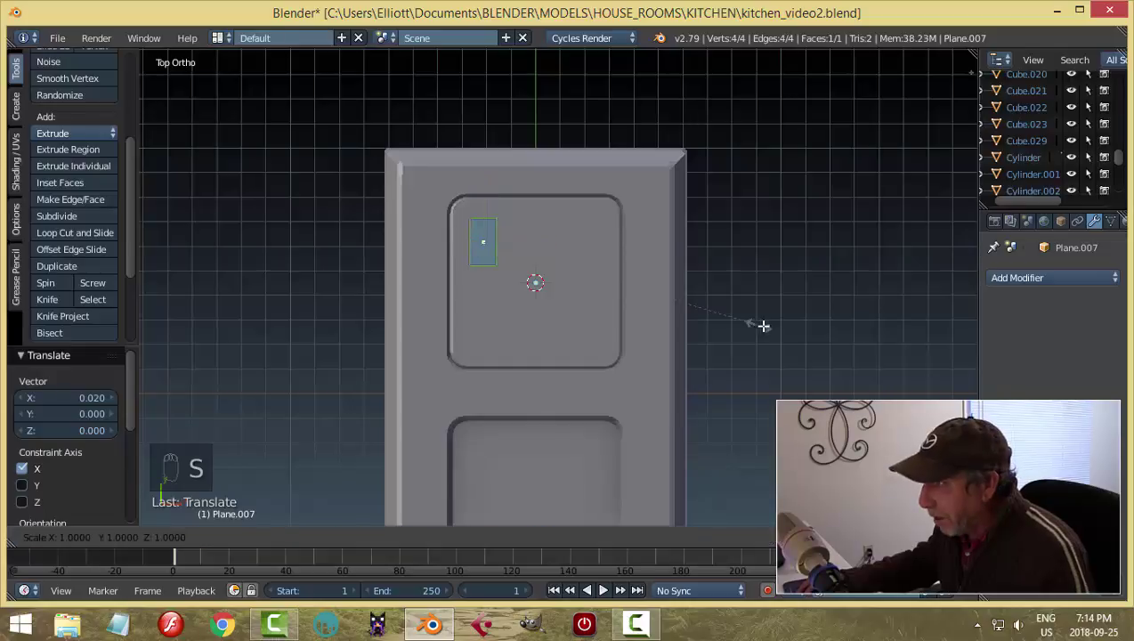
pyautogui.press('x')
pyautogui.click(679, 325)
# Duplicate the small rectangle 0.415 along X to the rounded block's opposite side, and delete the duplicate.
pyautogui.hotkey('shift', 'd')
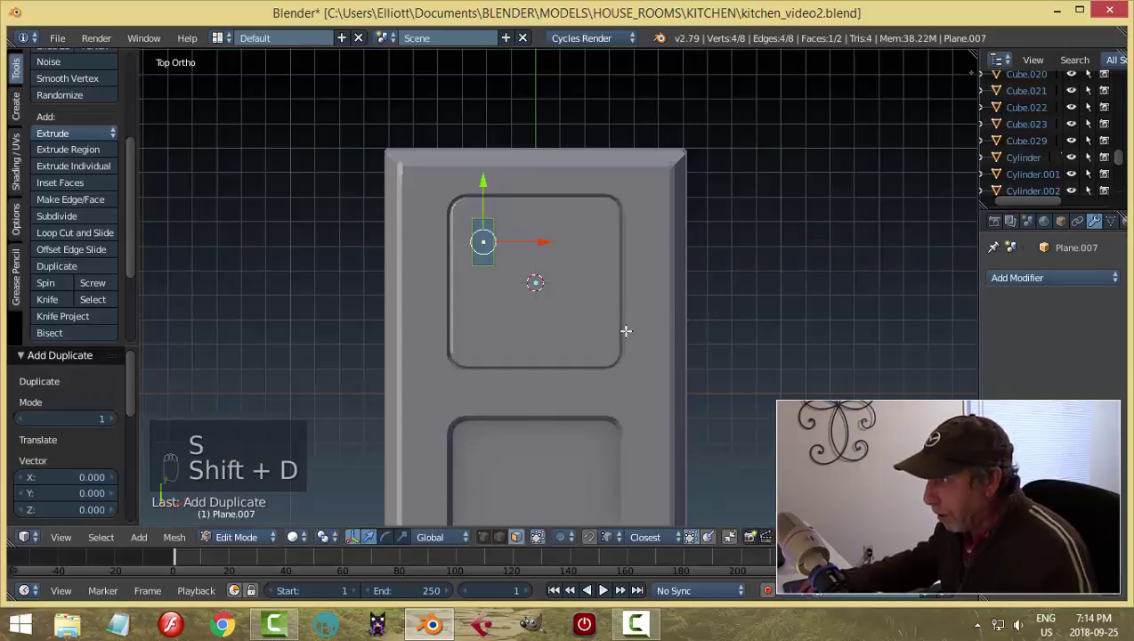
pyautogui.press('x')
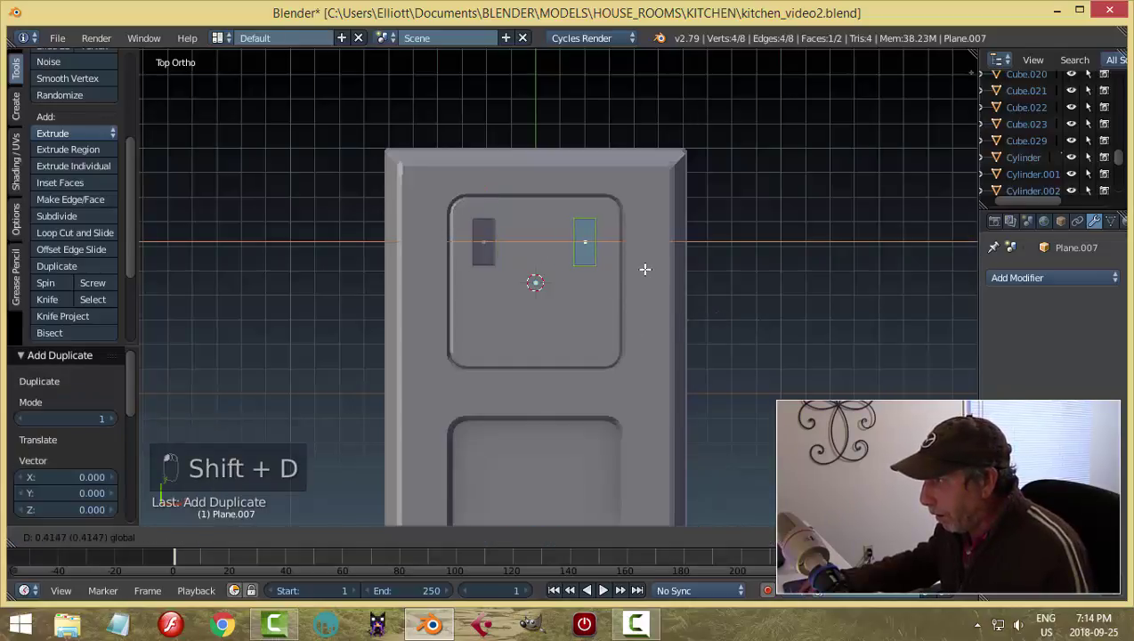
pyautogui.click(645, 268)
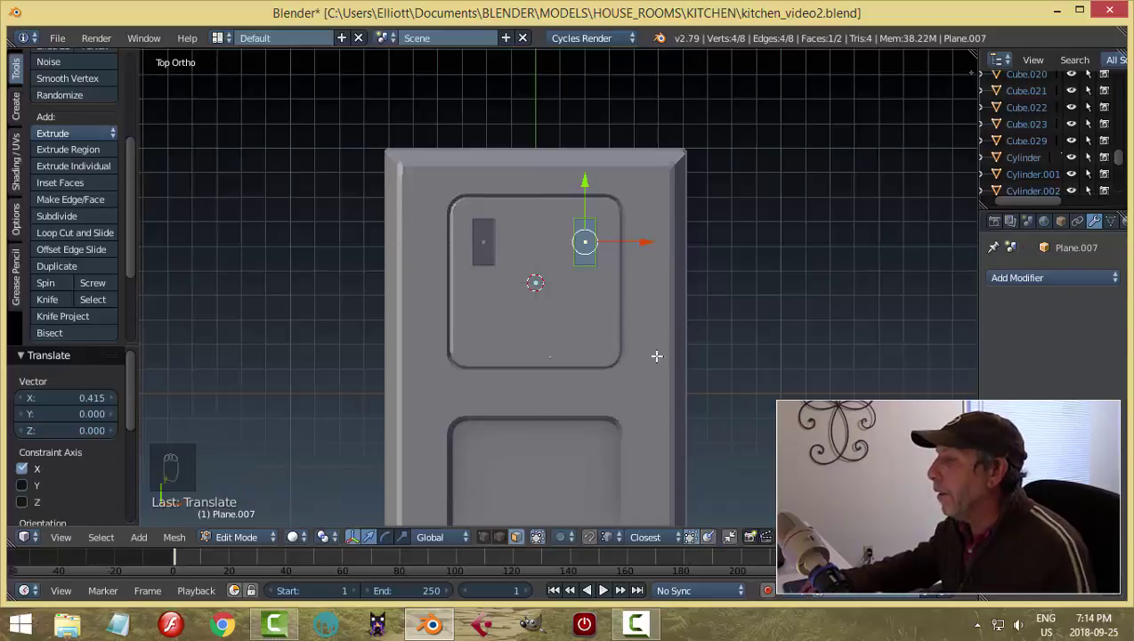
pyautogui.moveTo(655, 356); pyautogui.dragTo(704, 336, button='middle')
pyautogui.scroll(2, 685, 298)
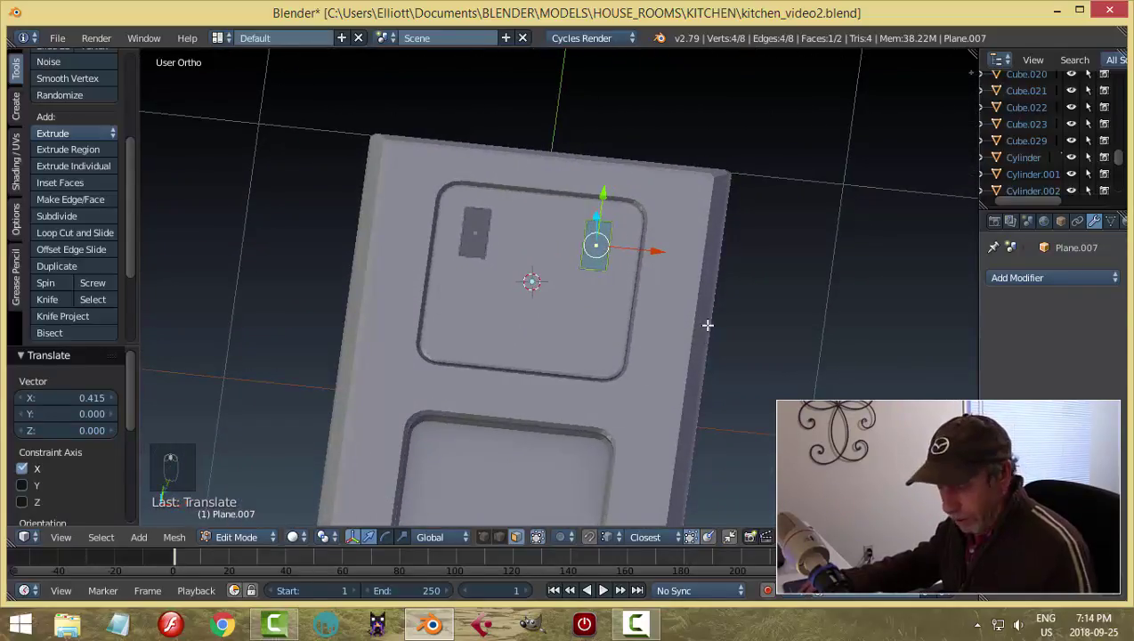
pyautogui.press('x')
pyautogui.click(687, 290)
# Scale the remaining small rectangle by 1.096 and extrude it upward about 0.068.
pyautogui.rightClick(491, 258)
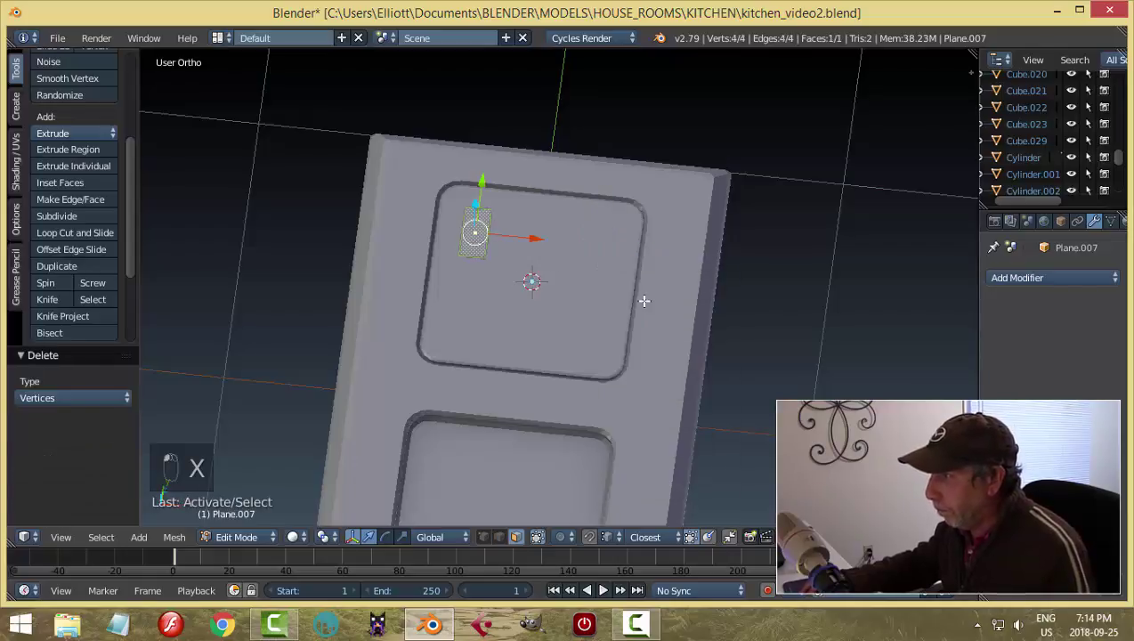
pyautogui.press('s')
pyautogui.click(656, 307)
pyautogui.moveTo(655, 307); pyautogui.dragTo(642, 297, button='middle')
pyautogui.press('e')
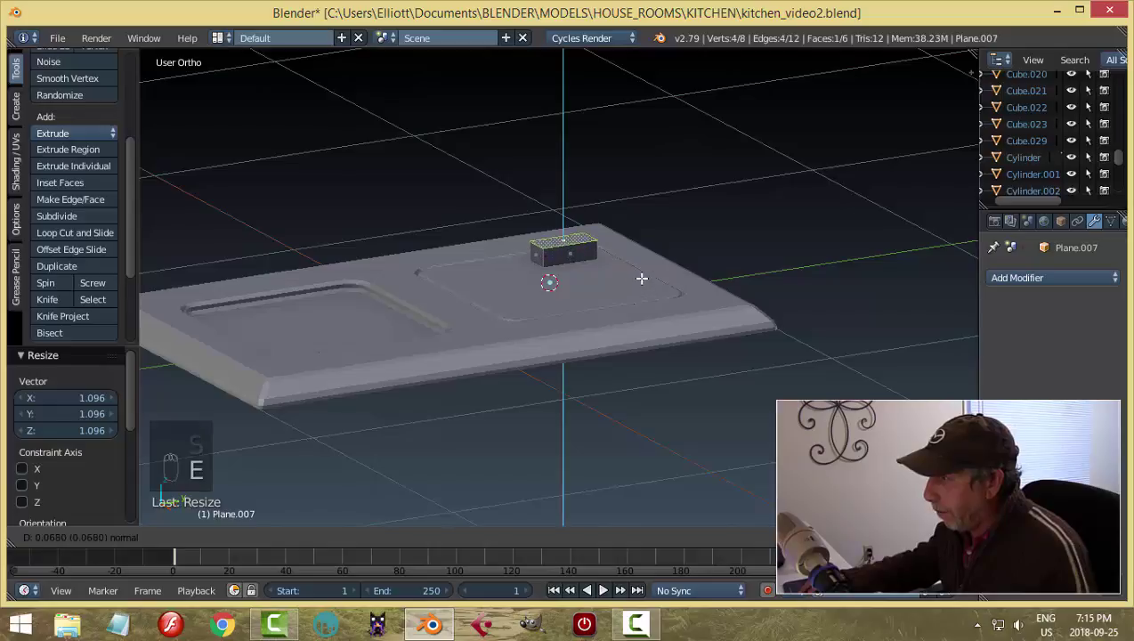
pyautogui.click(642, 279)
# Recalculate the normals of all the small block's faces to point outward, and clear the selection.
pyautogui.press('a')
pyautogui.press('a')
pyautogui.press('a')
pyautogui.hotkey('ctrl', 'n')
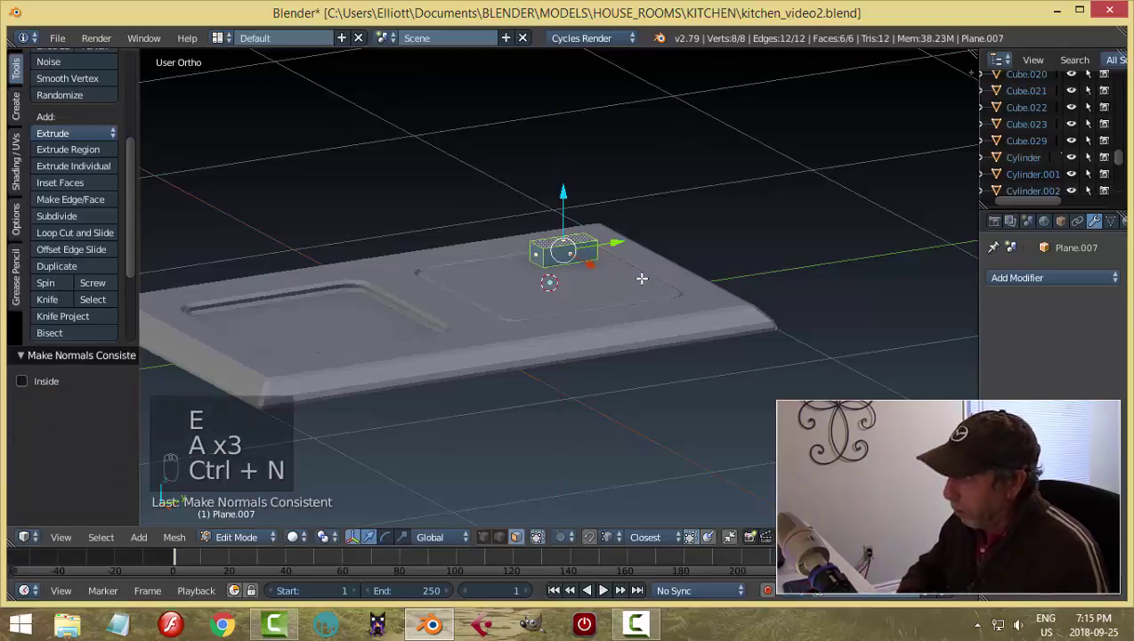
pyautogui.press('a')
# Bevel the small block's four vertical edges with 3 segments and an offset of about 0.013.
pyautogui.scroll(4, 578, 278)
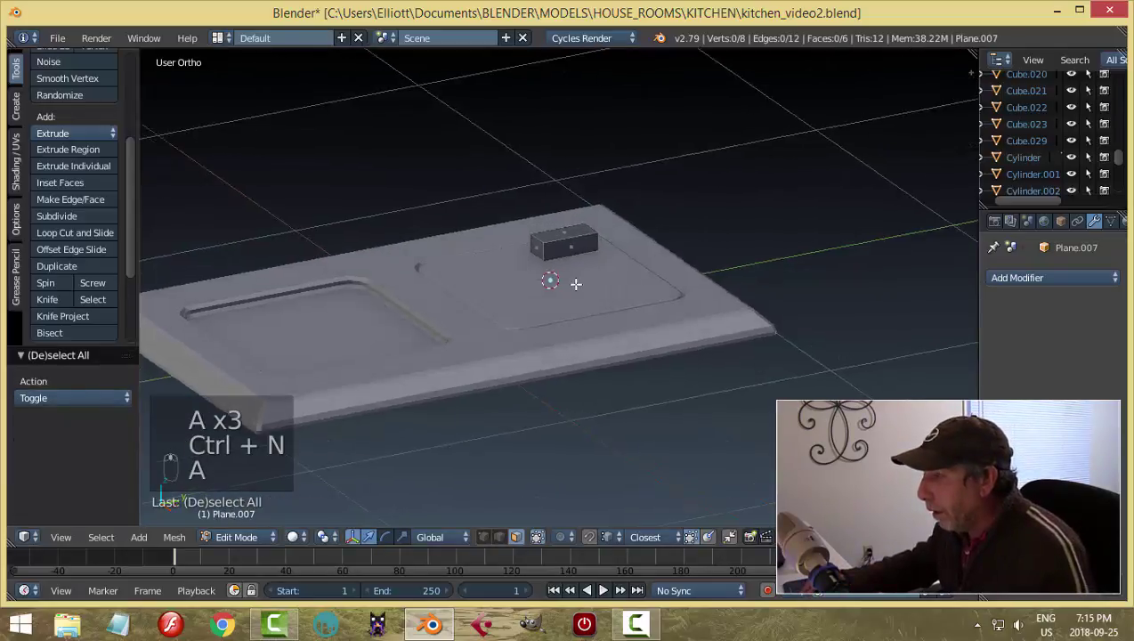
pyautogui.hotkey('ctrl', 'Tab')
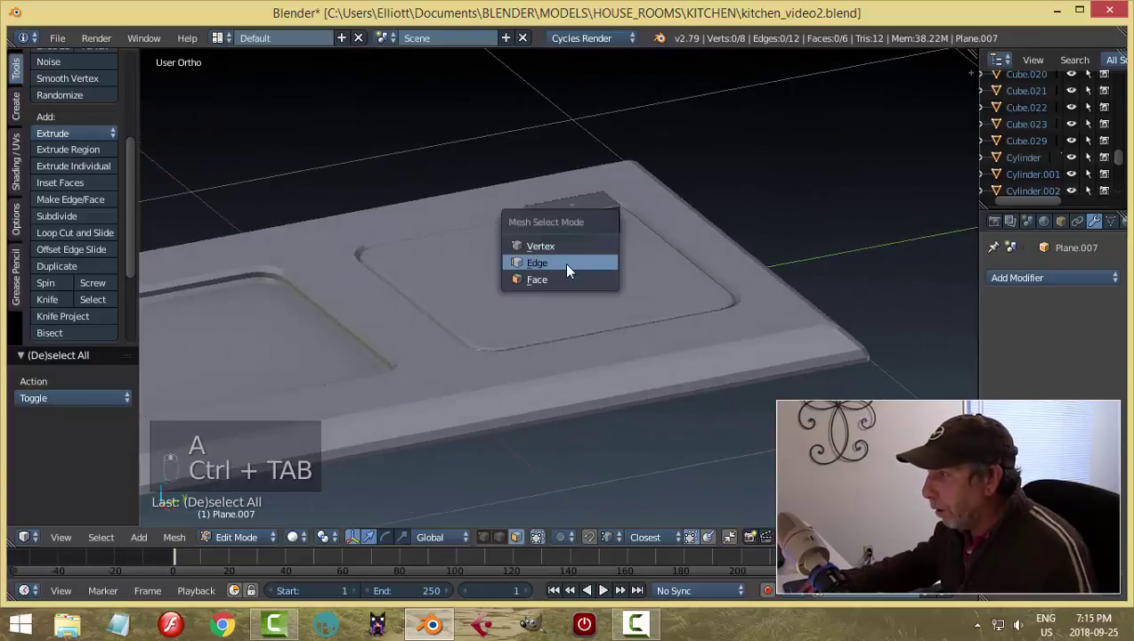
pyautogui.click(542, 263)
pyautogui.click(541, 229)
pyautogui.keyDown('shift'); pyautogui.click(569, 224); pyautogui.keyUp('shift')
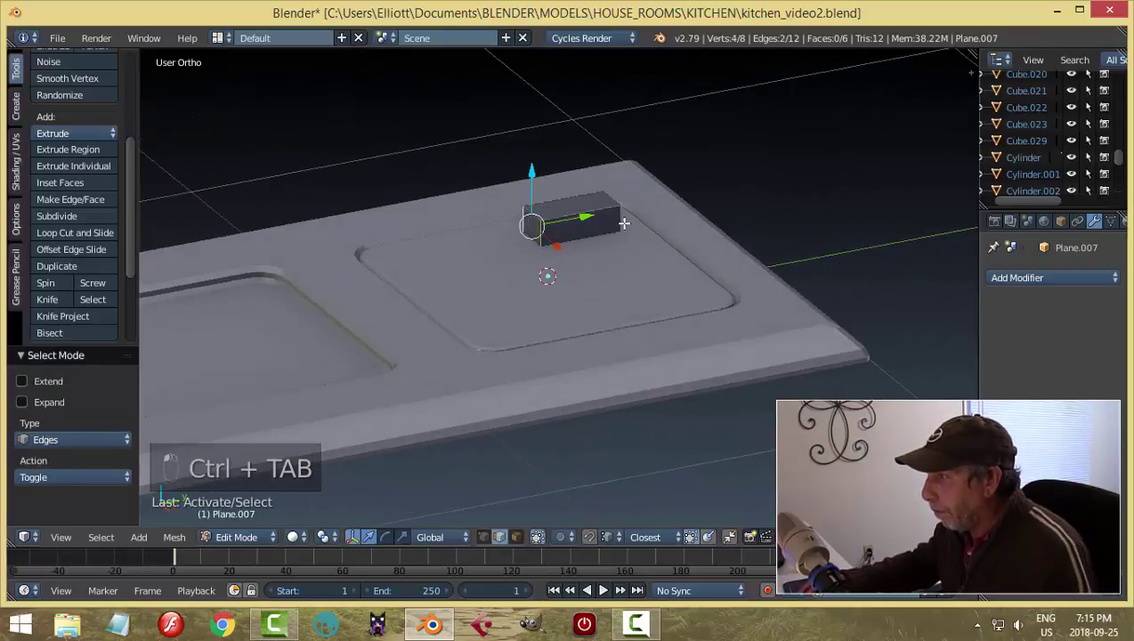
pyautogui.keyDown('shift'); pyautogui.click(623, 224); pyautogui.keyUp('shift')
pyautogui.moveTo(623, 223); pyautogui.dragTo(604, 279, button='middle')
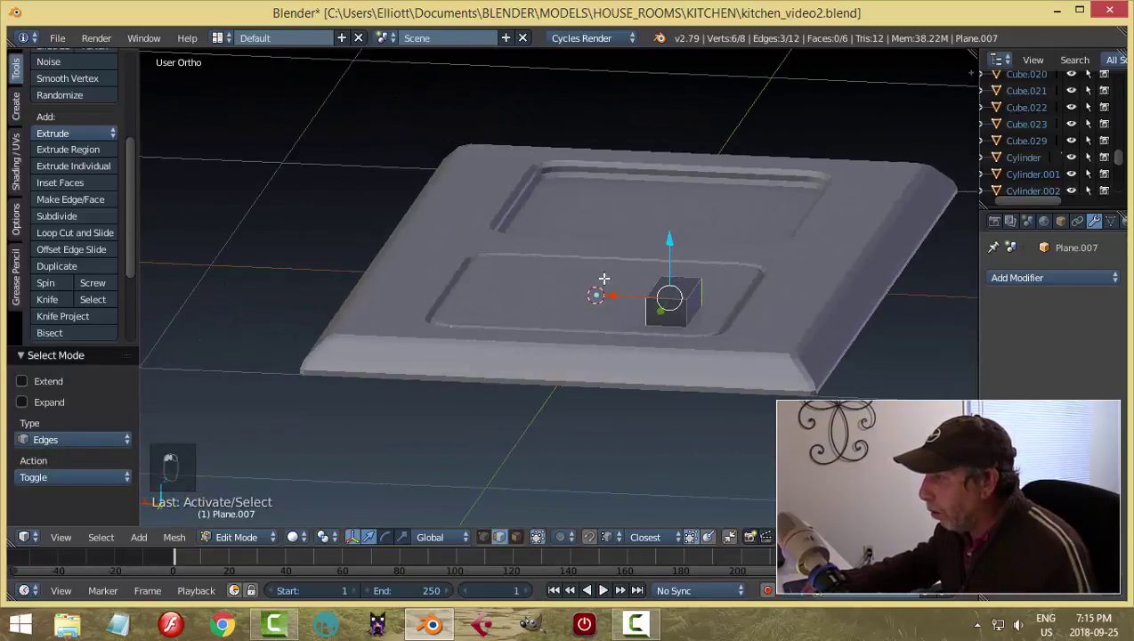
pyautogui.keyDown('shift'); pyautogui.click(688, 317); pyautogui.keyUp('shift')
pyautogui.hotkey('ctrl', 'b')
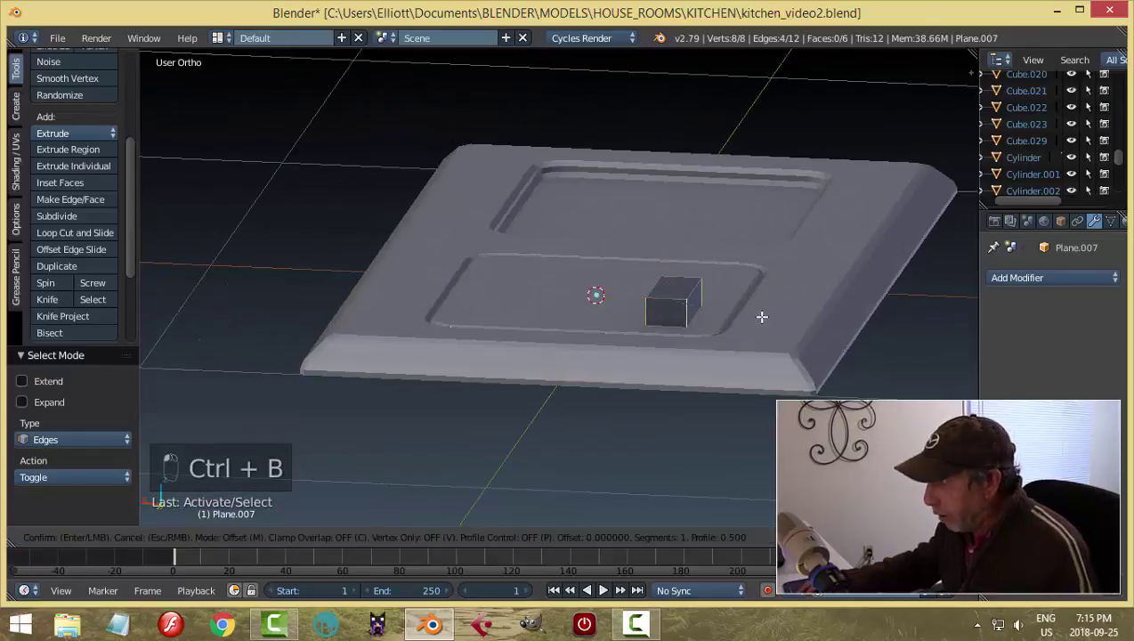
pyautogui.scroll(1, 769, 331)
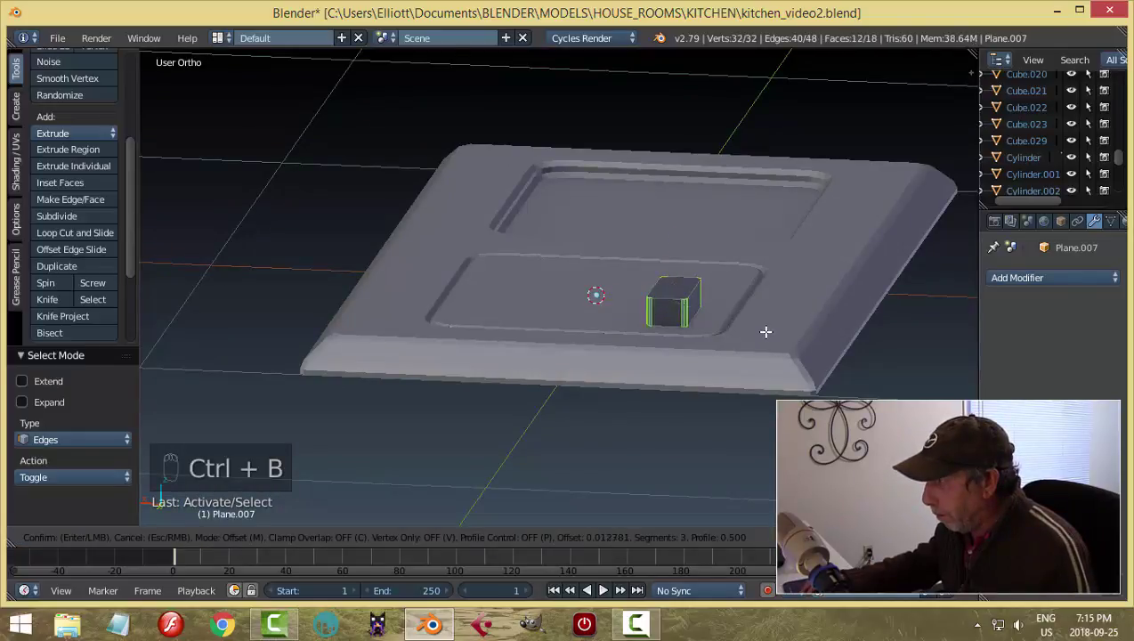
pyautogui.click(767, 329)
pyautogui.press('a')
# Return to Object Mode and set the small block's origin to its geometry.
pyautogui.press('Tab')
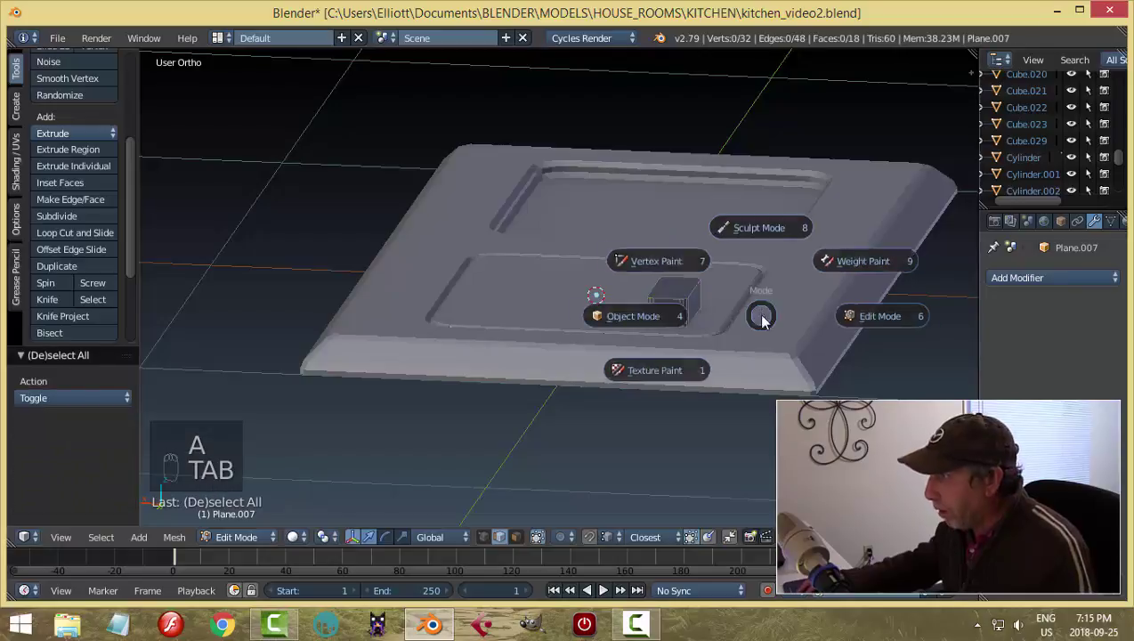
pyautogui.click(658, 305)
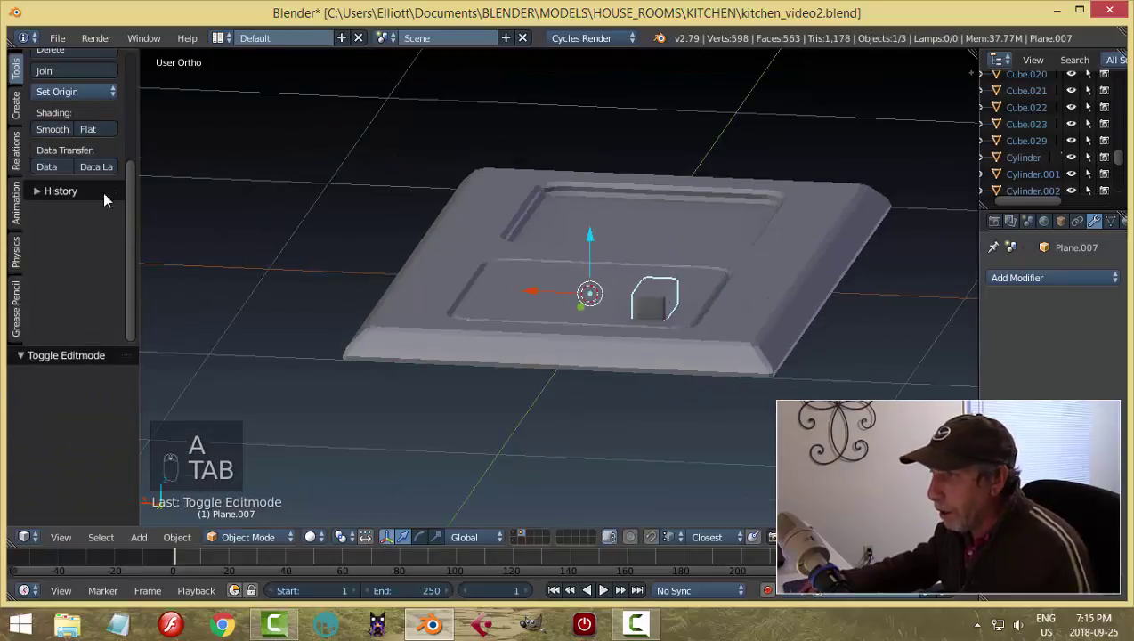
pyautogui.click(75, 91)
pyautogui.click(67, 129)
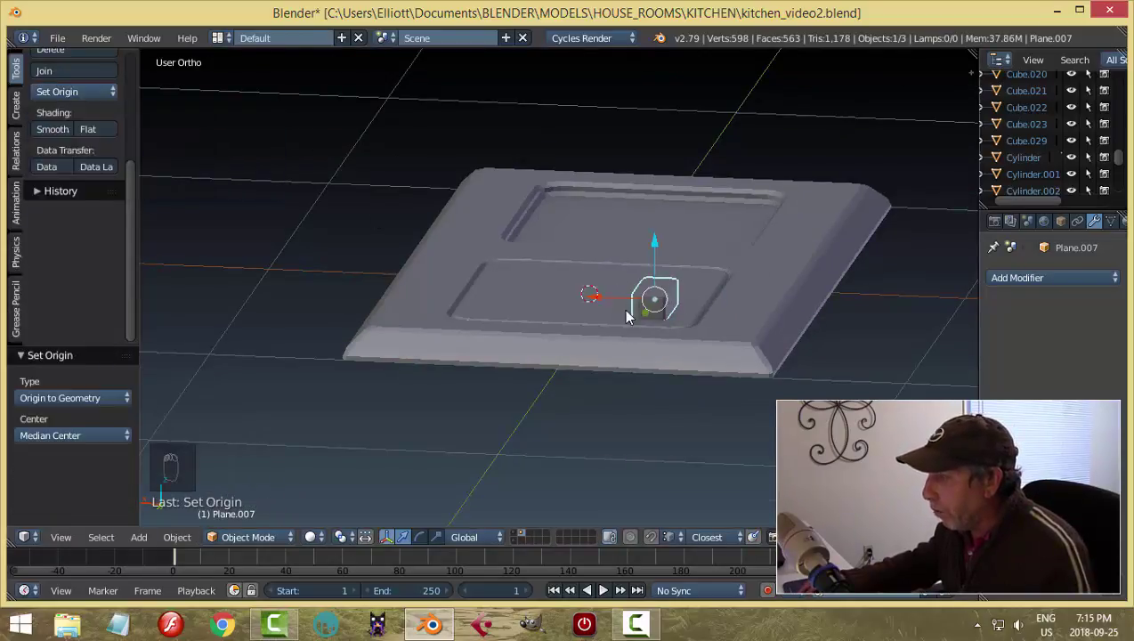
# Lower the small block 0.031 along Z into the rounded block's surface.
pyautogui.moveTo(627, 316); pyautogui.dragTo(717, 270, button='middle')
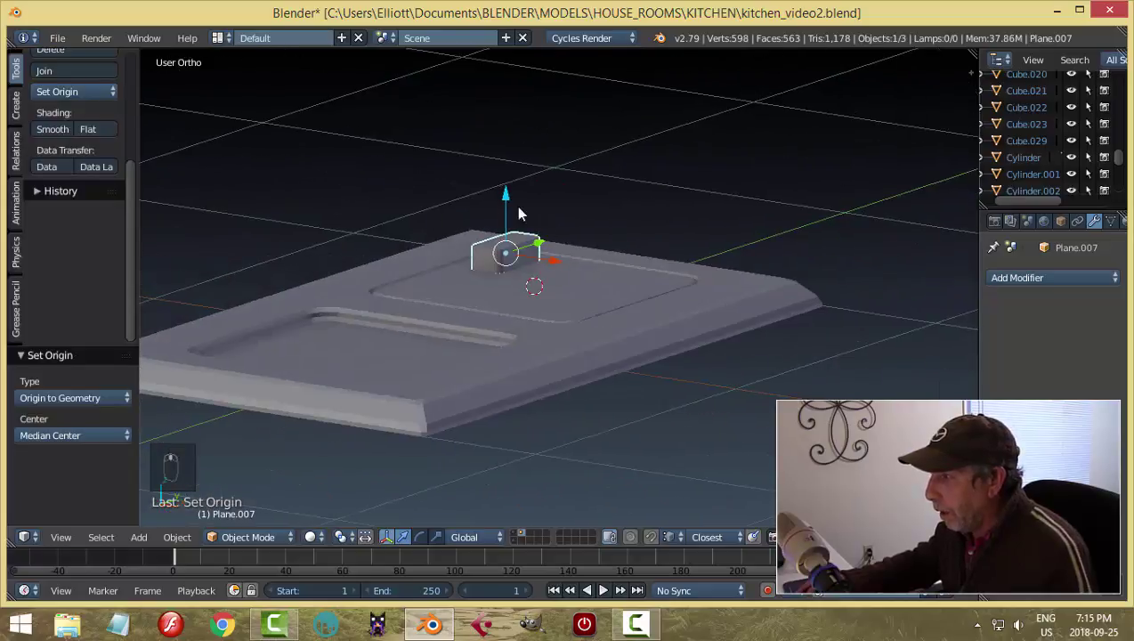
pyautogui.moveTo(507, 201); pyautogui.dragTo(544, 236)
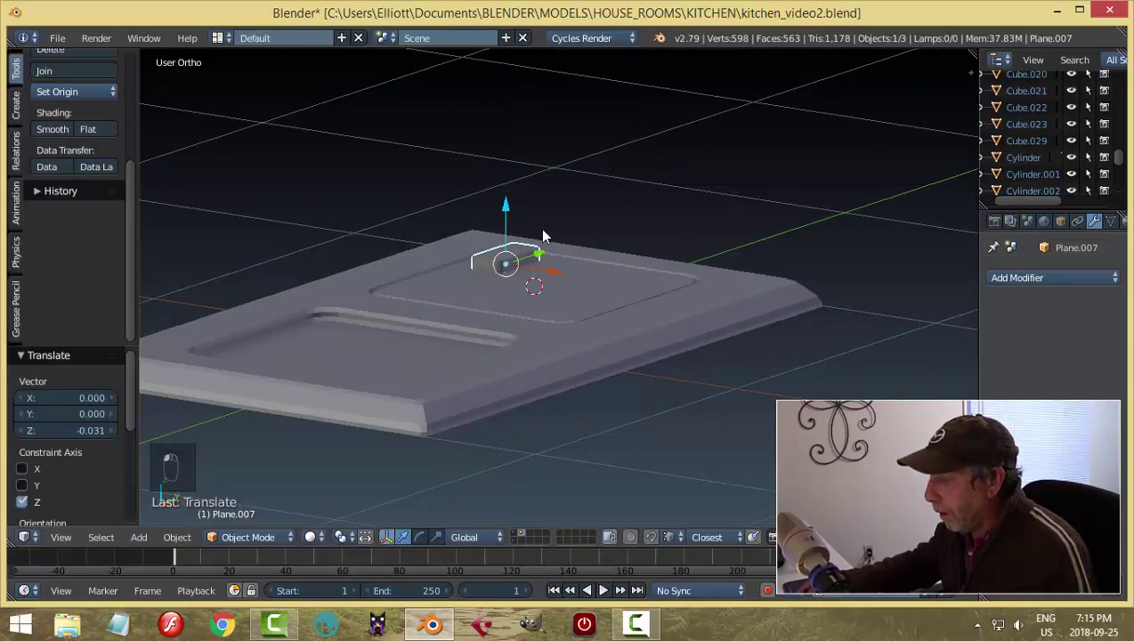
pyautogui.moveTo(576, 303); pyautogui.dragTo(600, 367, button='middle')
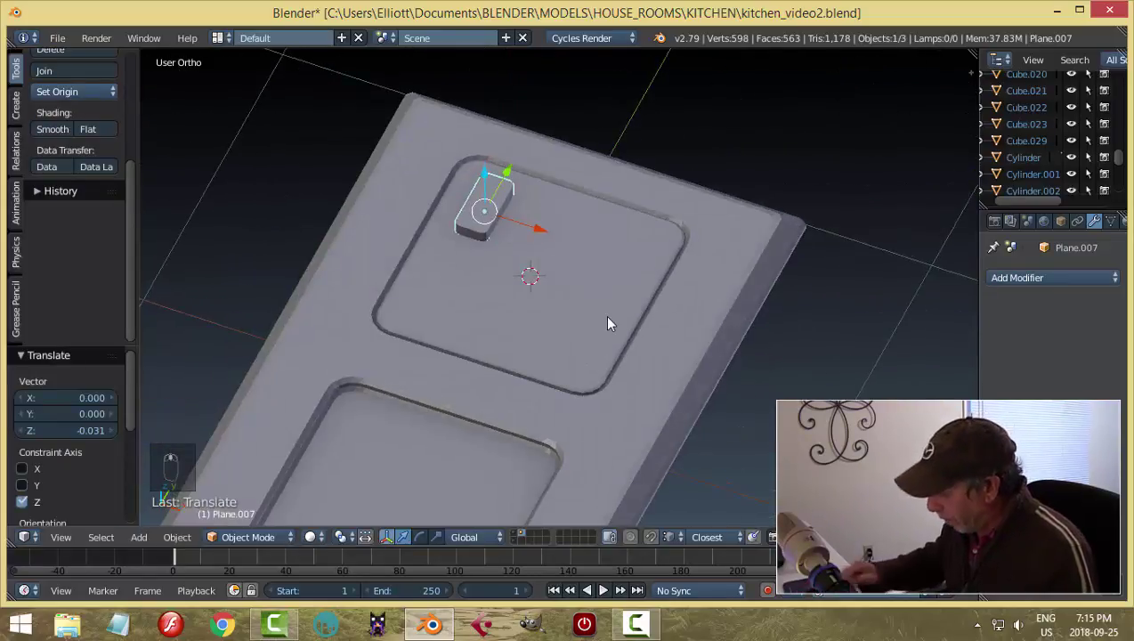
# Check the small block's placement from above, and select the rounded block beneath it.
pyautogui.press('KP_7')
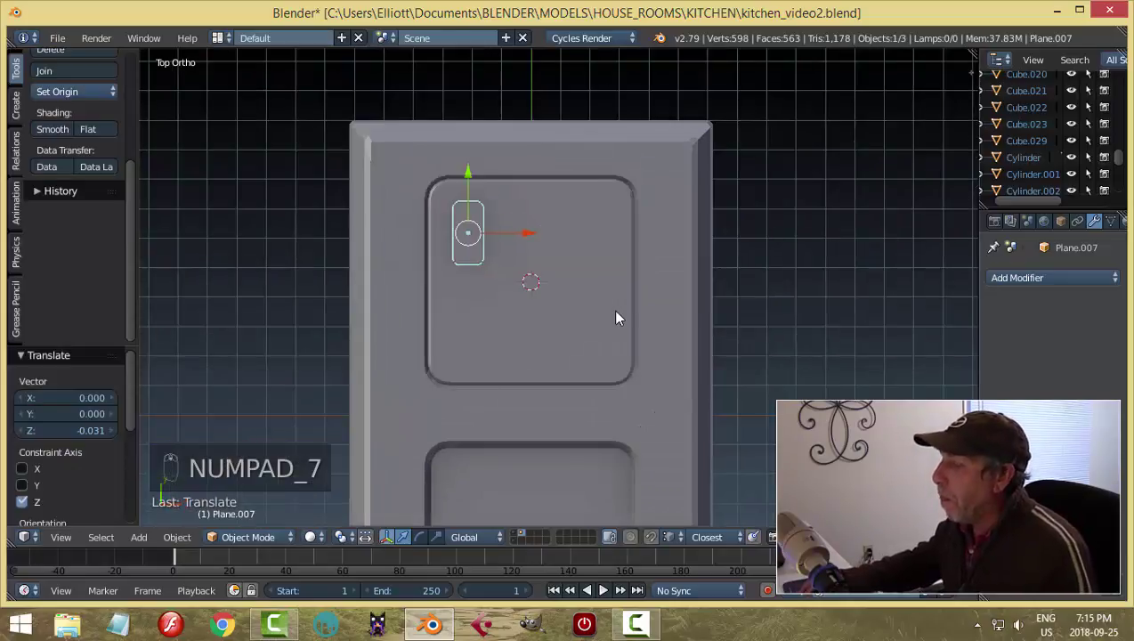
pyautogui.scroll(-1, 587, 303)
pyautogui.scroll(-4, 615, 317)
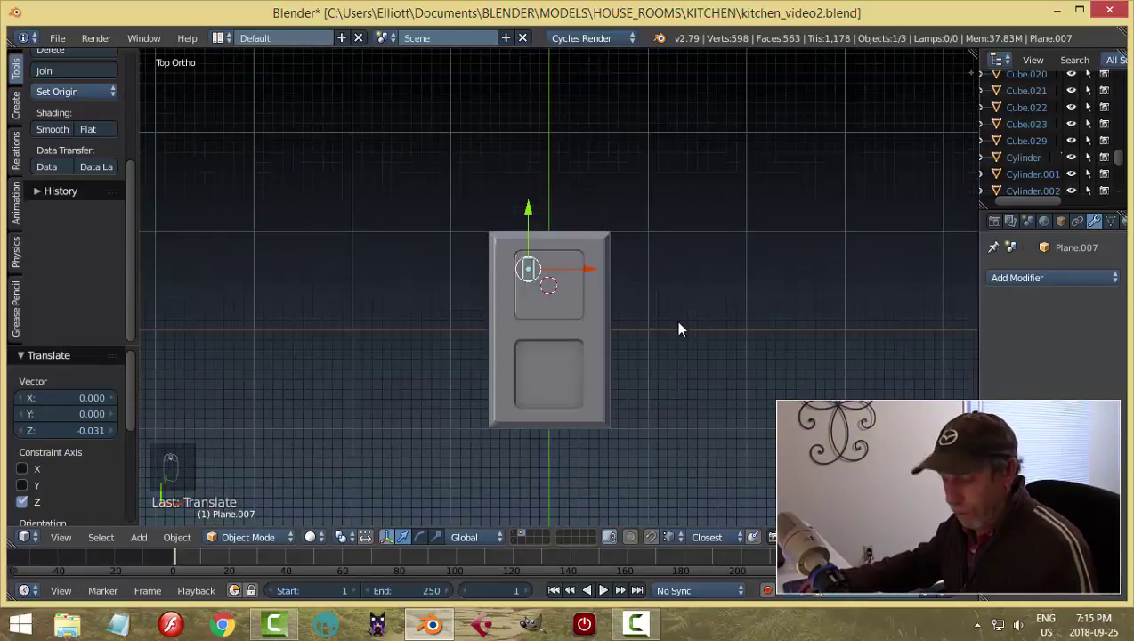
pyautogui.press('a')
pyautogui.scroll(4, 662, 329)
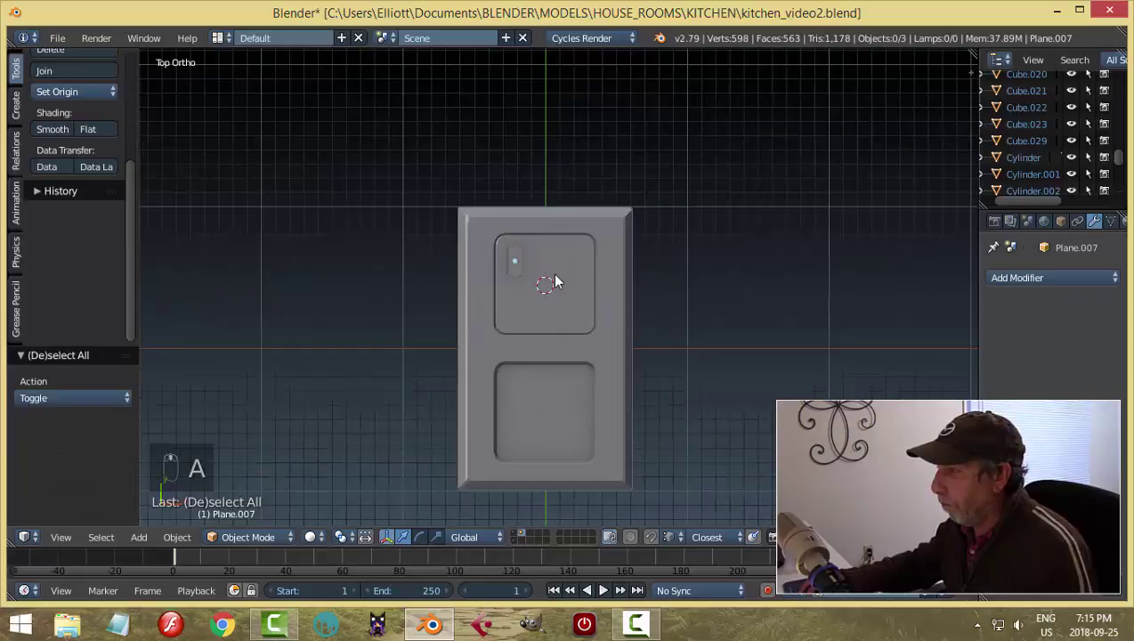
pyautogui.moveTo(613, 314); pyautogui.dragTo(631, 325, button='middle')
pyautogui.scroll(3, 676, 303)
pyautogui.rightClick(504, 231)
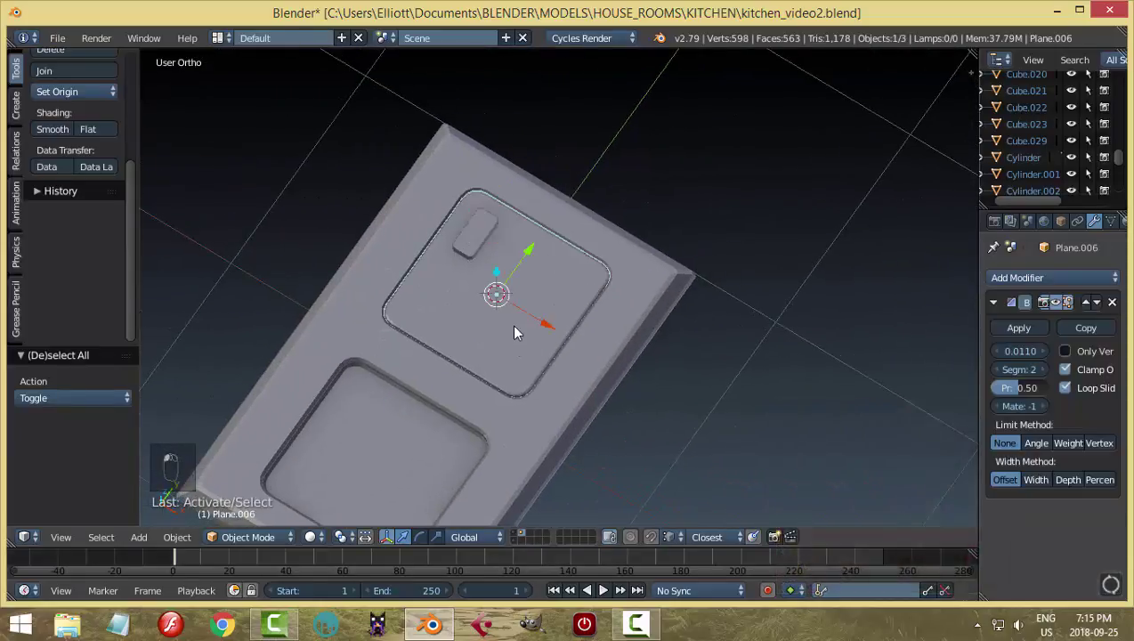
# Mirror the small block on the X axis with the upper insert panel (Plane.006) as mirror object, and apply the modifier.
pyautogui.rightClick(487, 245)
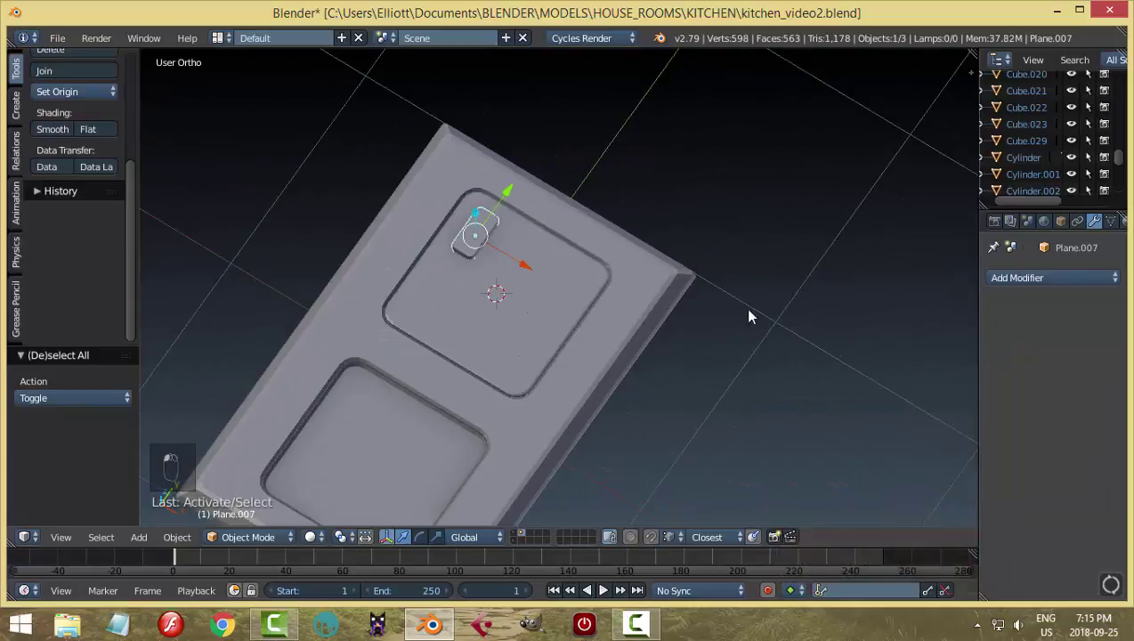
pyautogui.click(1028, 278)
pyautogui.click(806, 442)
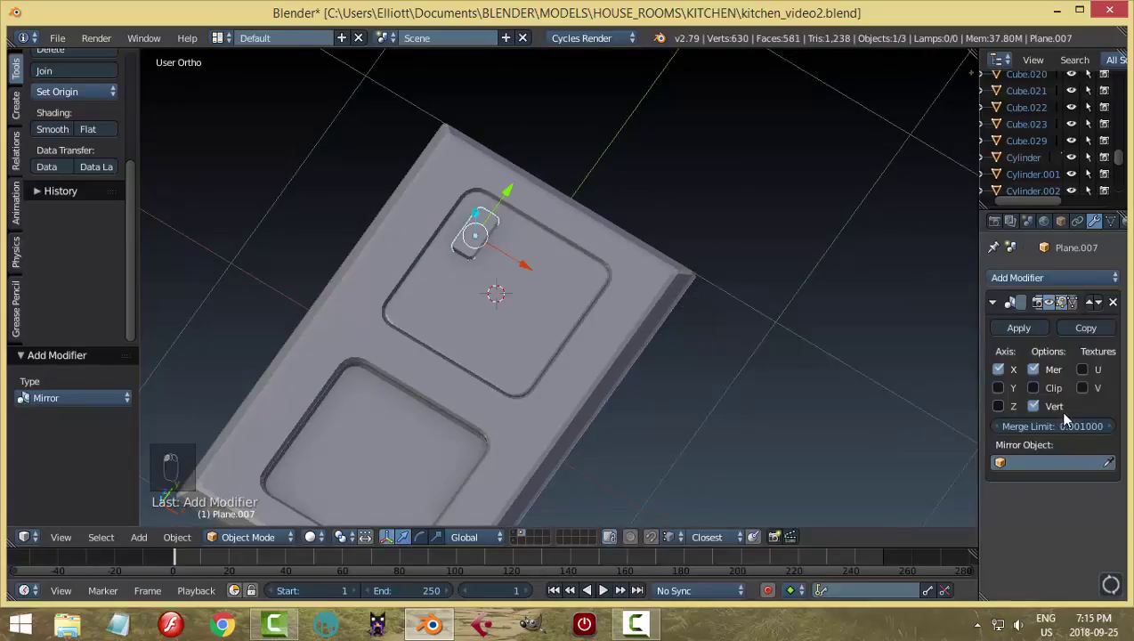
pyautogui.click(1108, 461)
pyautogui.click(525, 265)
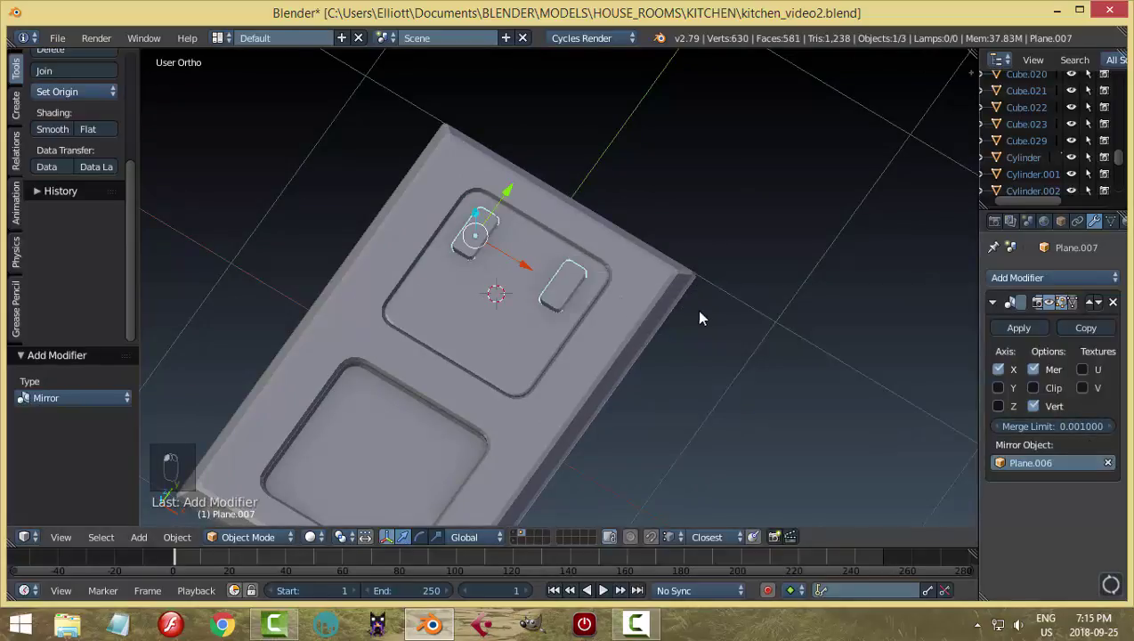
pyautogui.moveTo(694, 309); pyautogui.dragTo(779, 242, button='middle')
pyautogui.click(1016, 329)
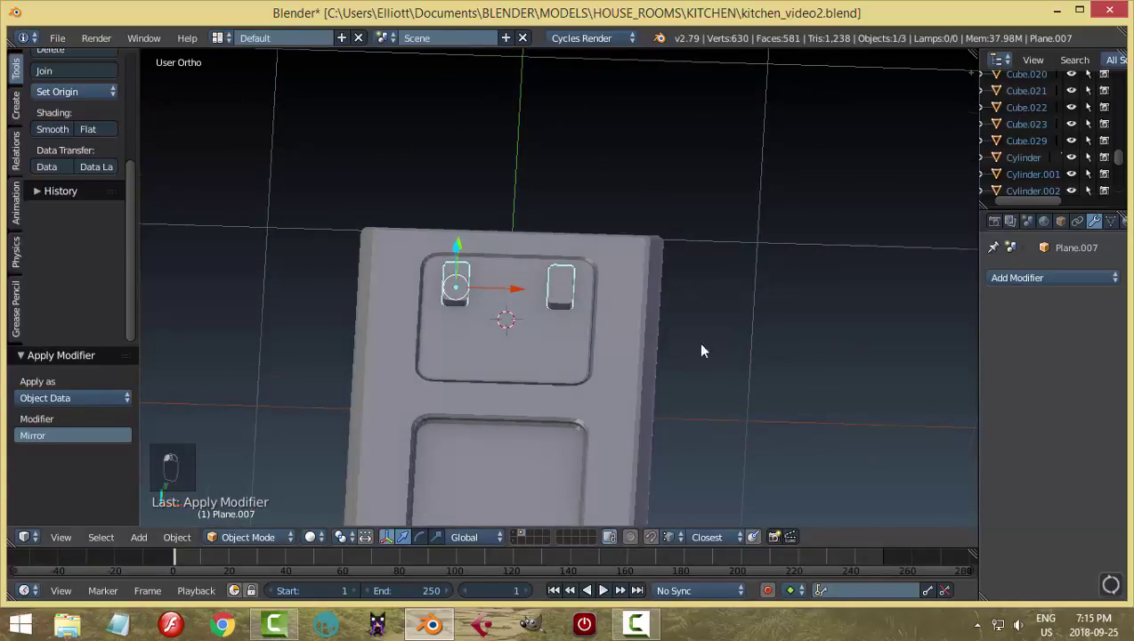
# Set the origin of the mirrored pair of blocks to their geometry.
pyautogui.moveTo(697, 341); pyautogui.dragTo(623, 400, button='middle')
pyautogui.click(64, 93)
pyautogui.click(78, 128)
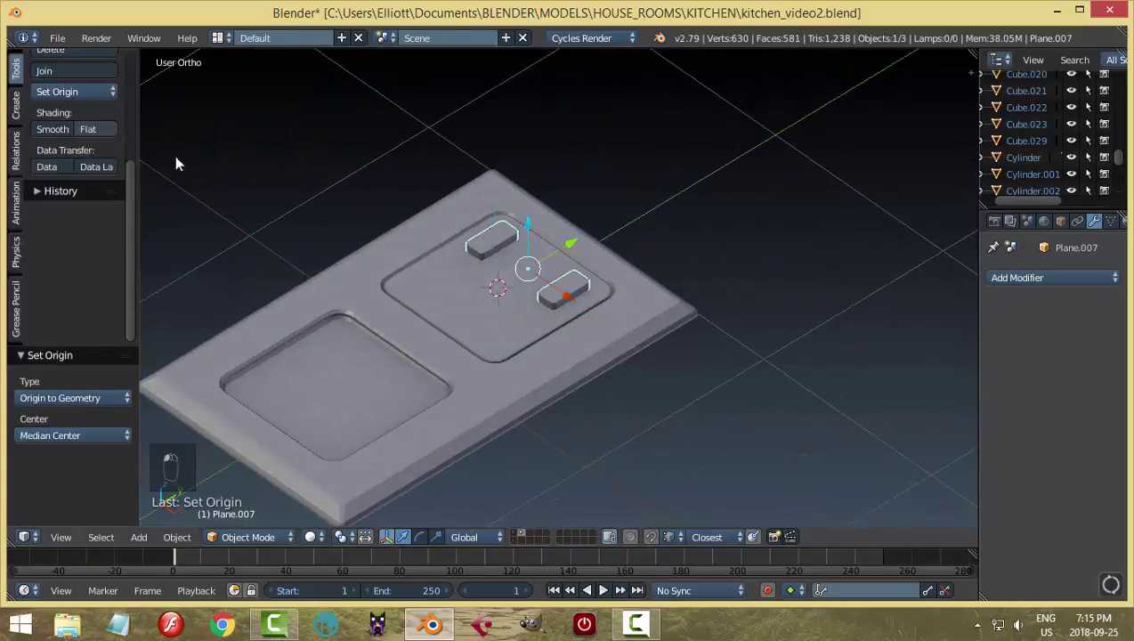
# Add a Boolean modifier with the Difference operation to the upper insert panel.
pyautogui.moveTo(174, 159); pyautogui.dragTo(496, 304, button='middle')
pyautogui.rightClick(496, 305)
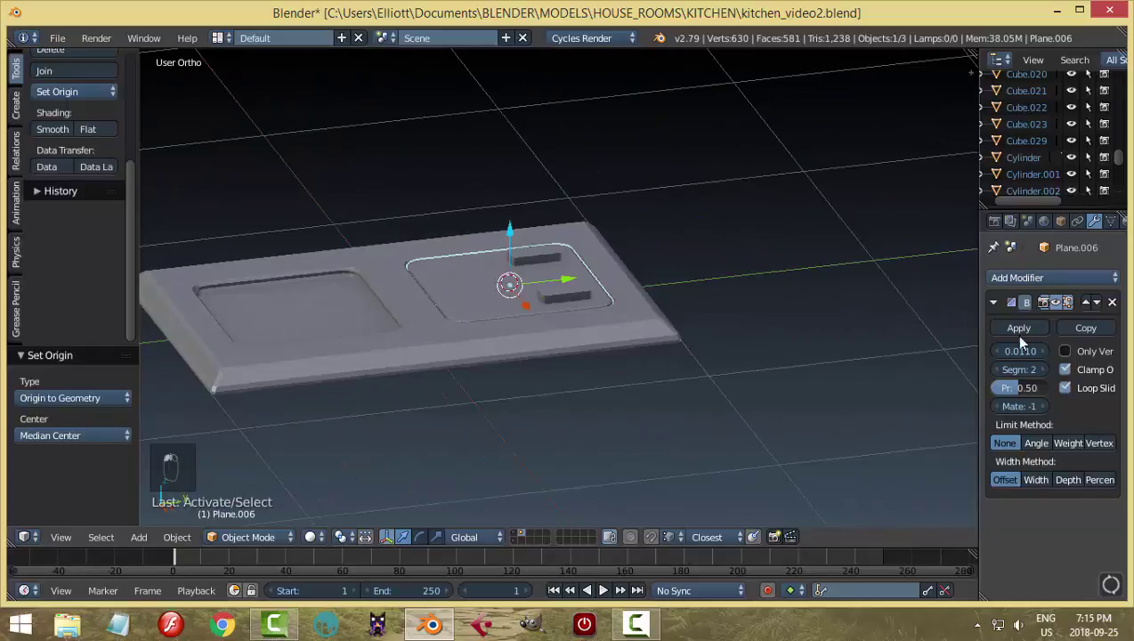
pyautogui.click(992, 303)
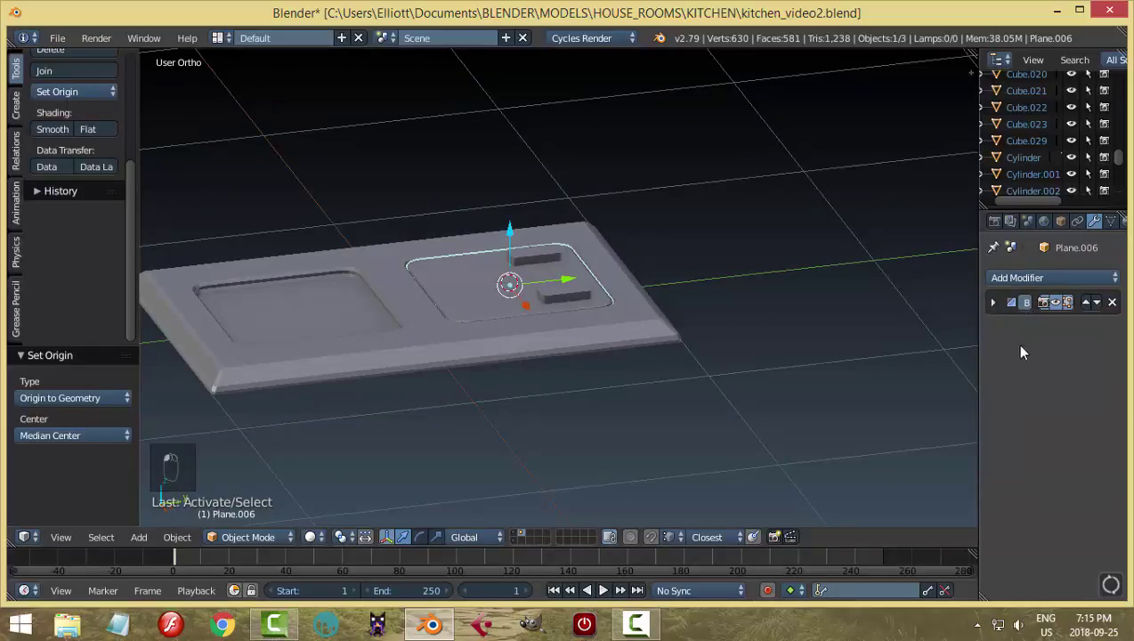
pyautogui.click(1003, 280)
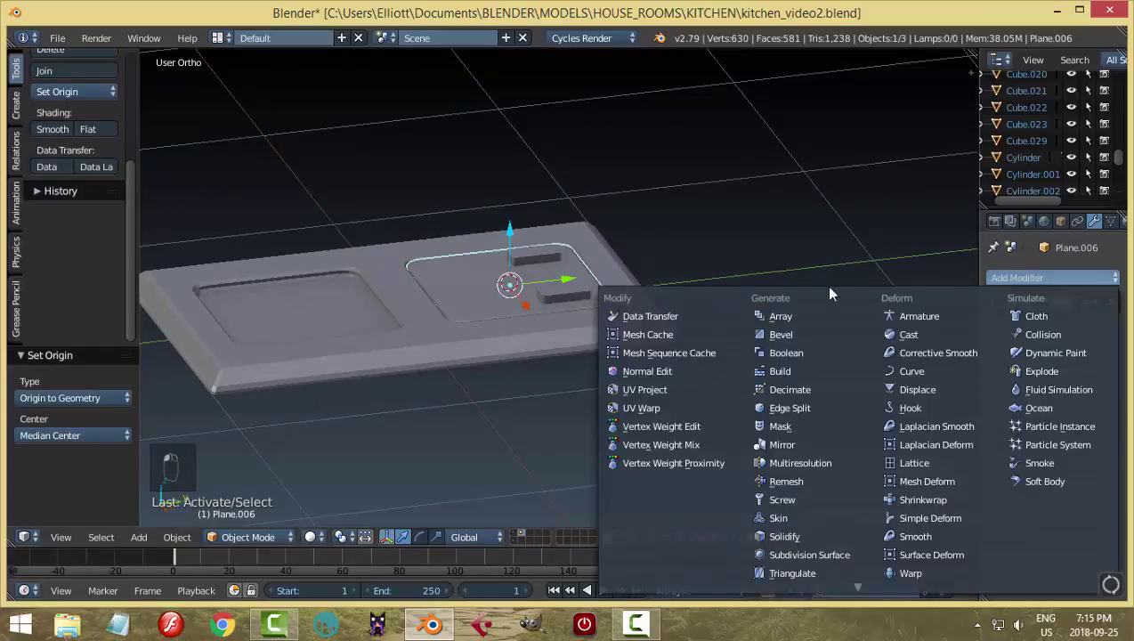
pyautogui.click(783, 356)
pyautogui.click(1016, 398)
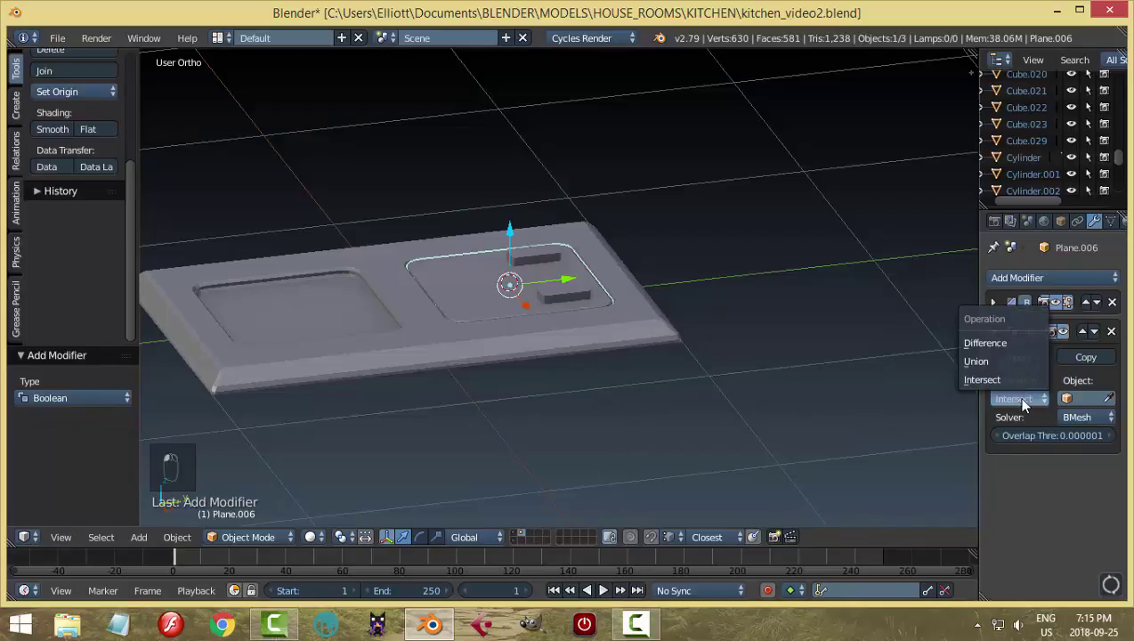
pyautogui.click(1008, 339)
# Use the pair of blocks (Plane.007) as the Boolean object, apply the cut to the upper panel, and hide the blocks.
pyautogui.click(1110, 401)
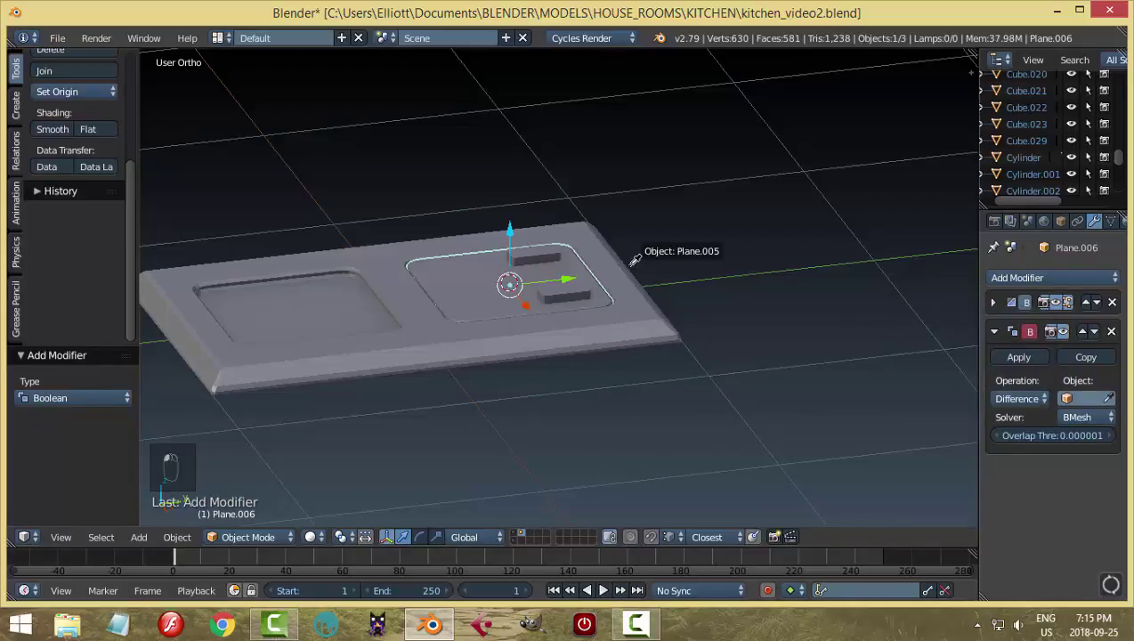
pyautogui.click(583, 276)
pyautogui.click(1010, 359)
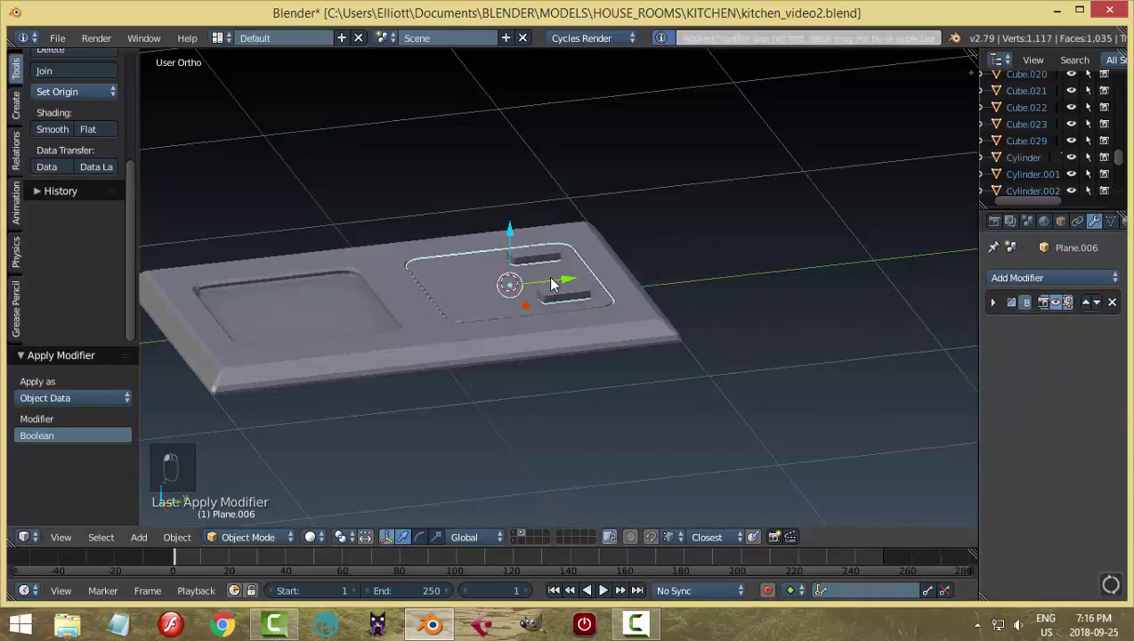
pyautogui.rightClick(553, 293)
pyautogui.press('h')
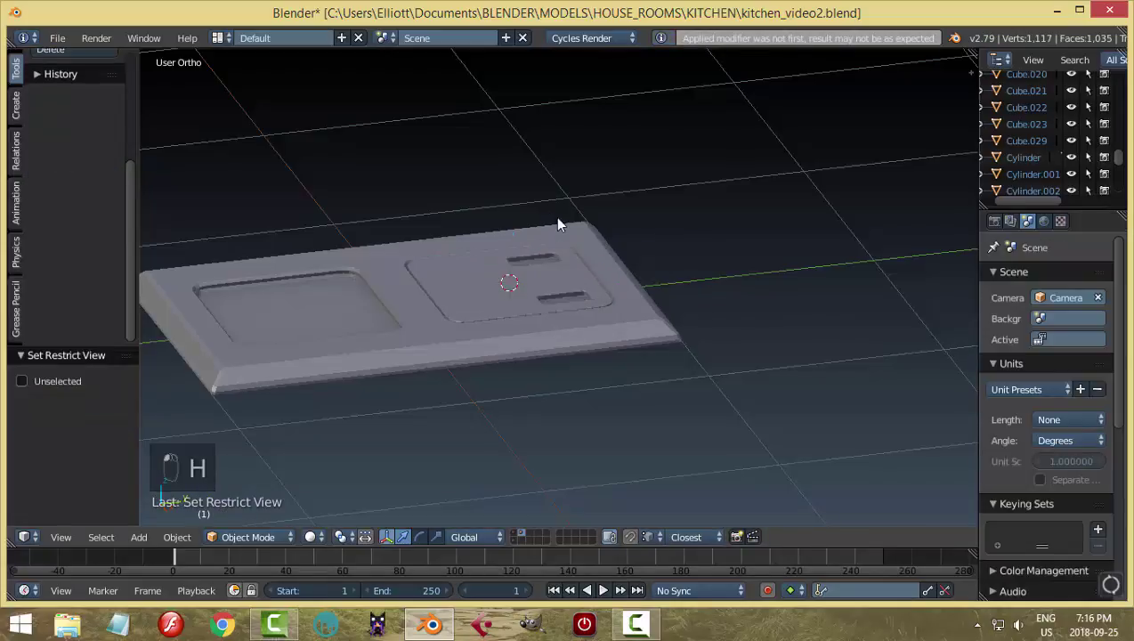
pyautogui.moveTo(554, 216); pyautogui.dragTo(659, 310, button='middle')
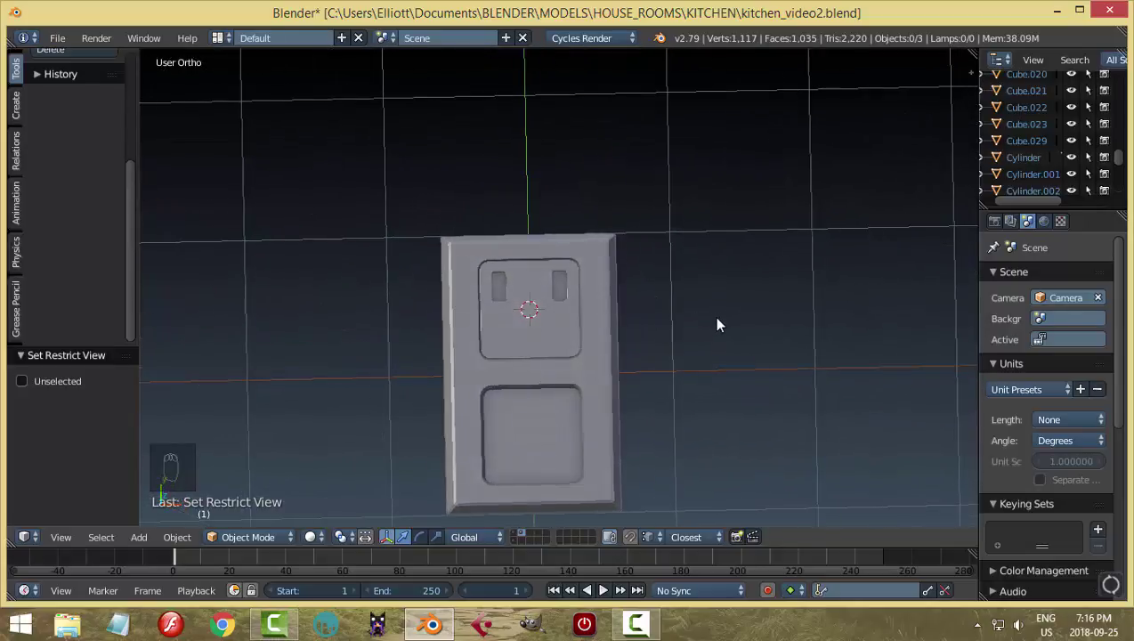
# Undo the slot cut back to the unassigned Boolean modifier, and briefly hide and unhide the blocks to check the panel.
pyautogui.hotkey('ctrl', 'z')
pyautogui.hotkey('ctrl', 'z')
pyautogui.hotkey('ctrl', 'z')
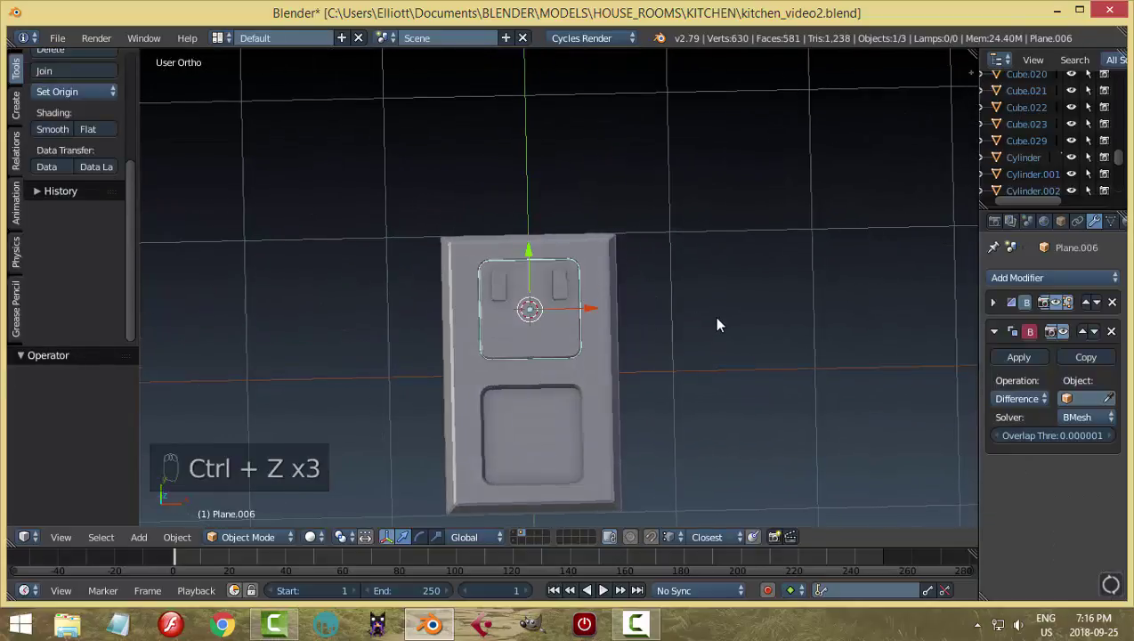
pyautogui.rightClick(559, 285)
pyautogui.press('h')
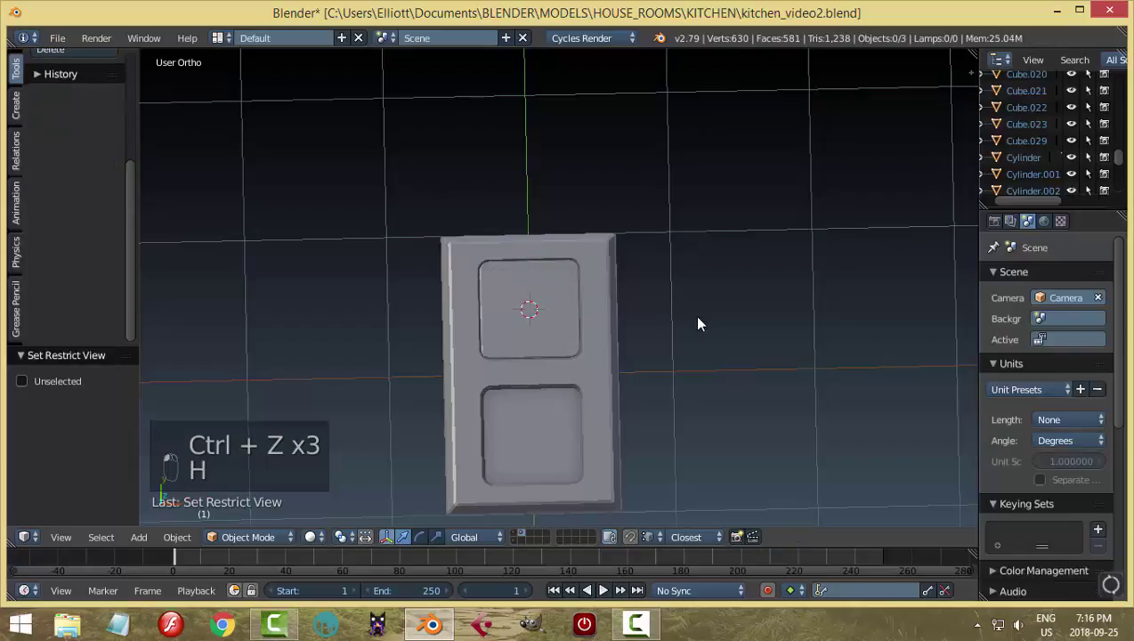
pyautogui.hotkey('alt', 'h')
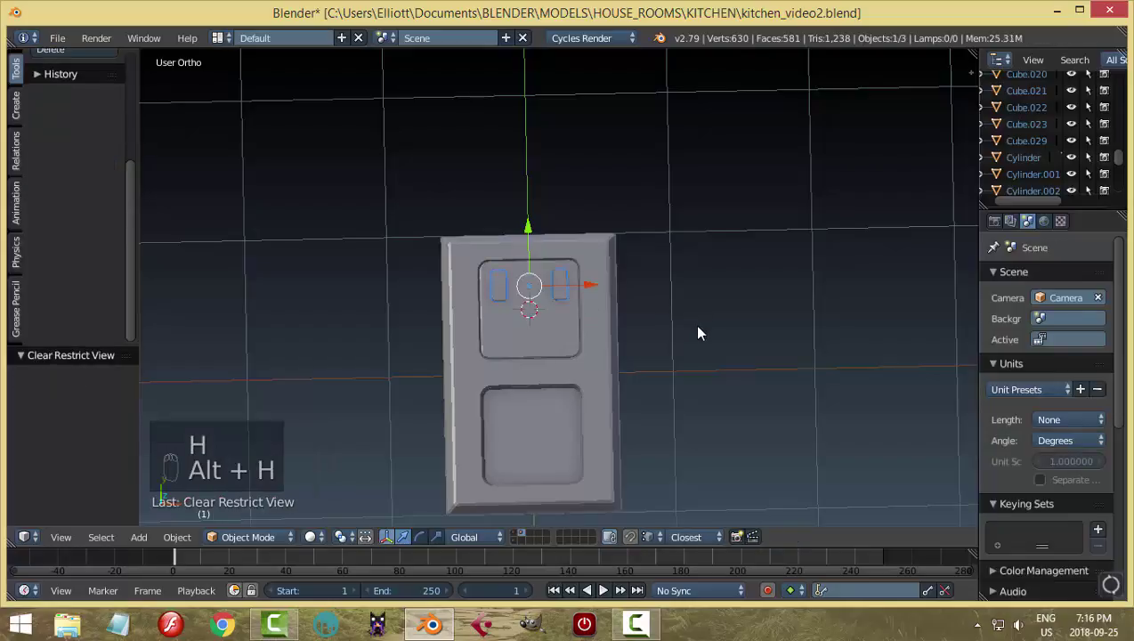
# In Edit Mode, delete all faces of the mirrored block on the +X side of the upper panel.
pyautogui.press('a')
pyautogui.rightClick(562, 286)
pyautogui.press('Tab')
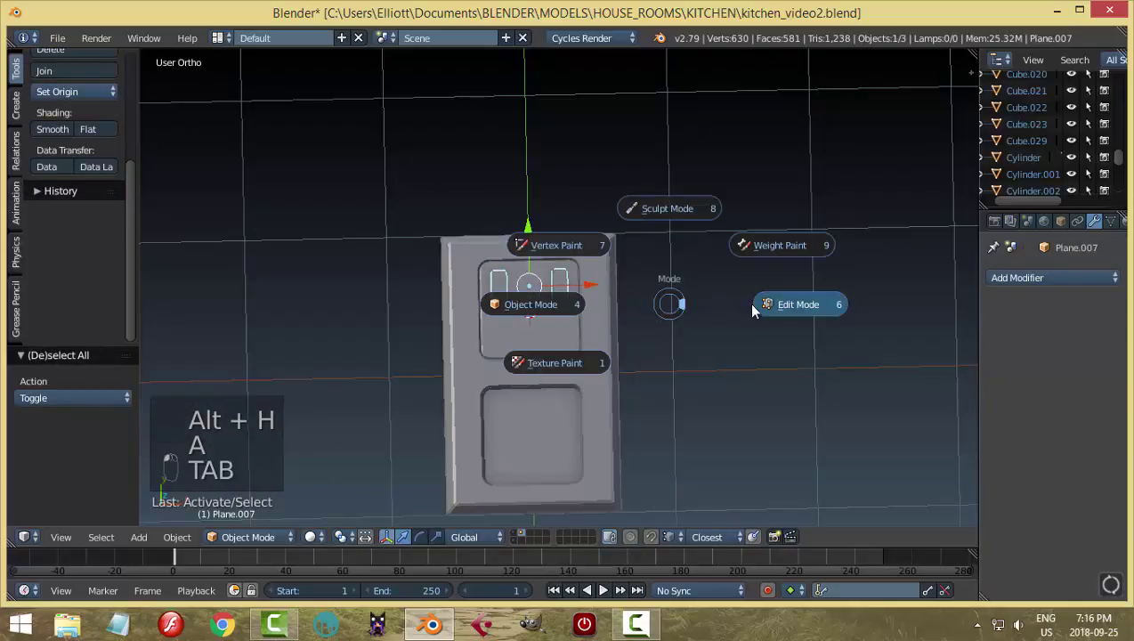
pyautogui.click(747, 301)
pyautogui.press('a')
pyautogui.press('a')
pyautogui.scroll(4, 690, 316)
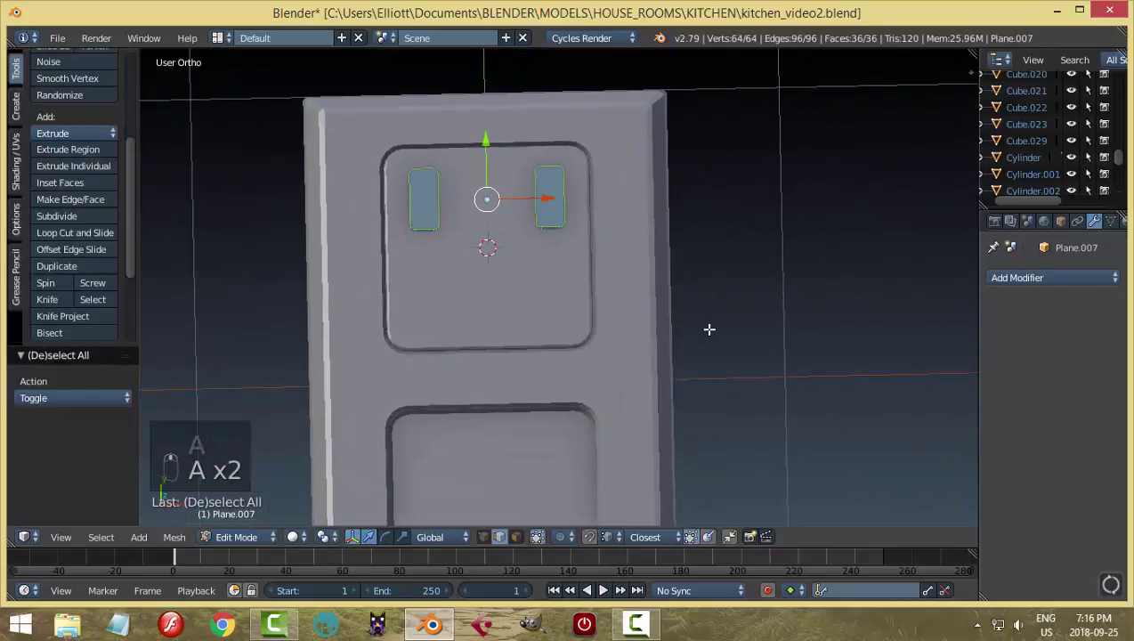
pyautogui.moveTo(702, 310); pyautogui.dragTo(697, 287, button='middle')
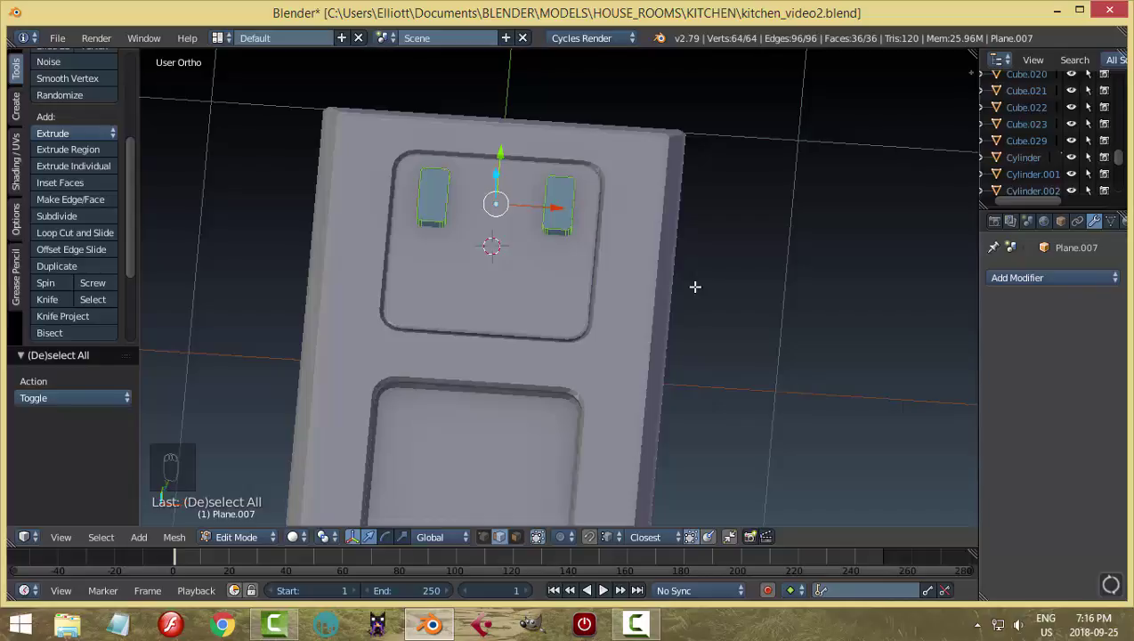
pyautogui.press('a')
pyautogui.rightClick(642, 266)
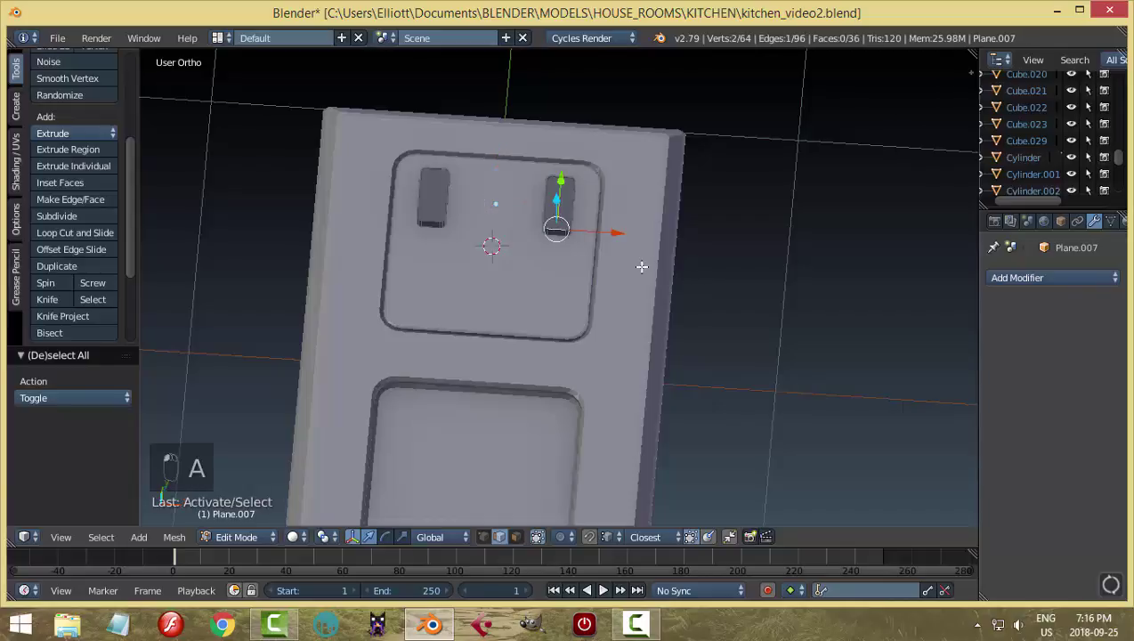
pyautogui.hotkey('ctrl', 'l')
pyautogui.press('x')
pyautogui.click(583, 304)
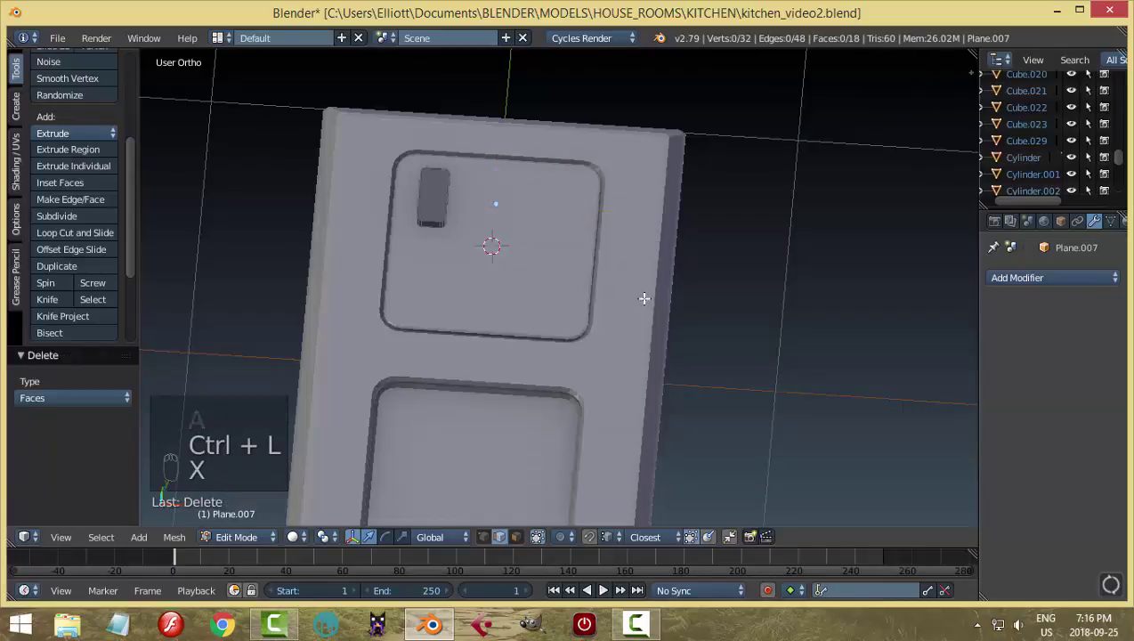
# Move the remaining block about 0.028 along X toward the panel's centre and, in Object Mode, set its origin to its geometry.
pyautogui.rightClick(435, 219)
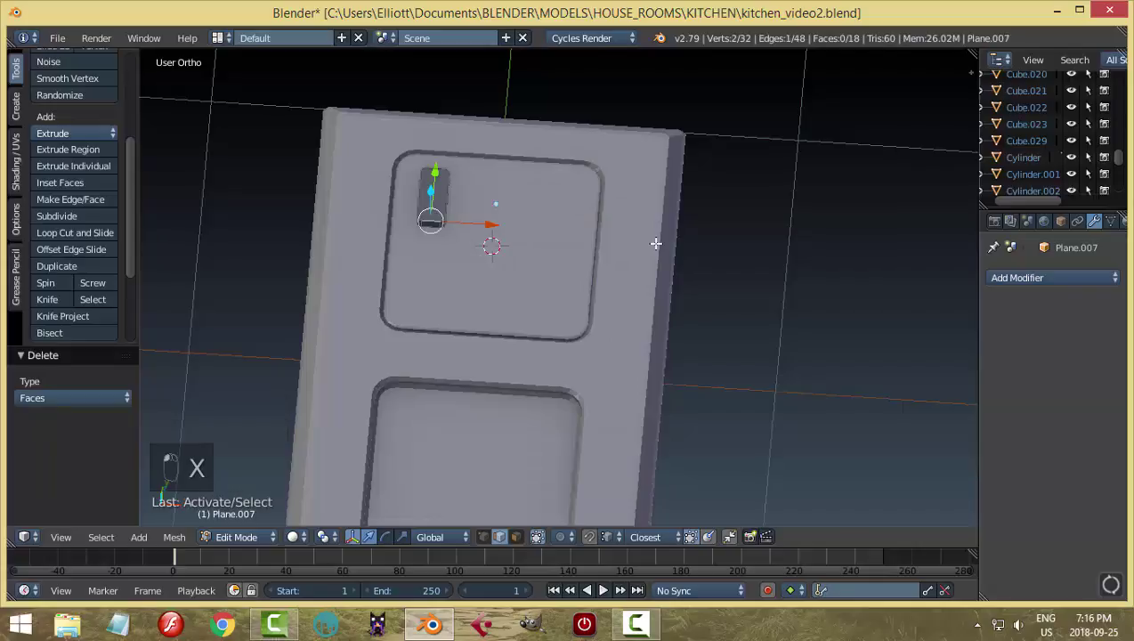
pyautogui.hotkey('ctrl', 'l')
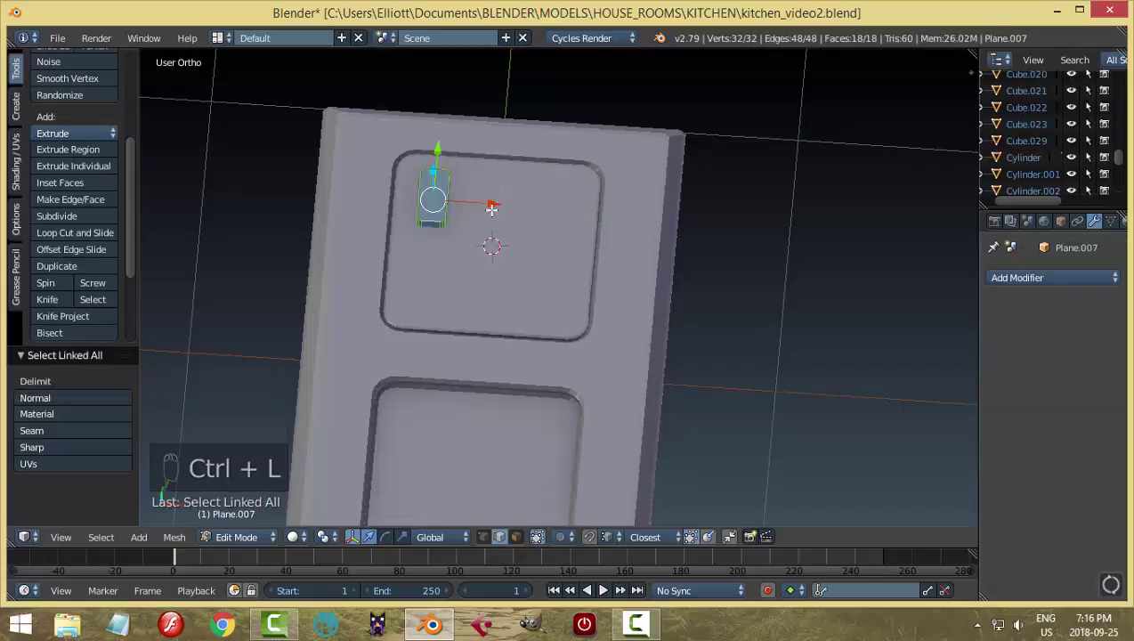
pyautogui.moveTo(492, 204); pyautogui.dragTo(521, 200)
pyautogui.press('Tab')
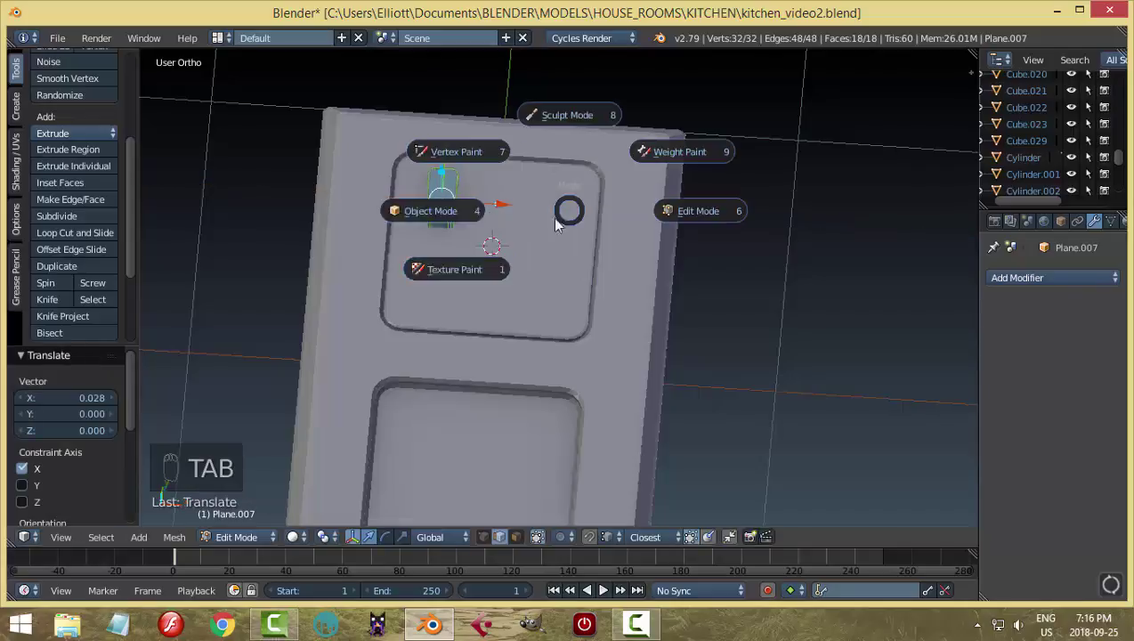
pyautogui.click(461, 216)
pyautogui.click(56, 93)
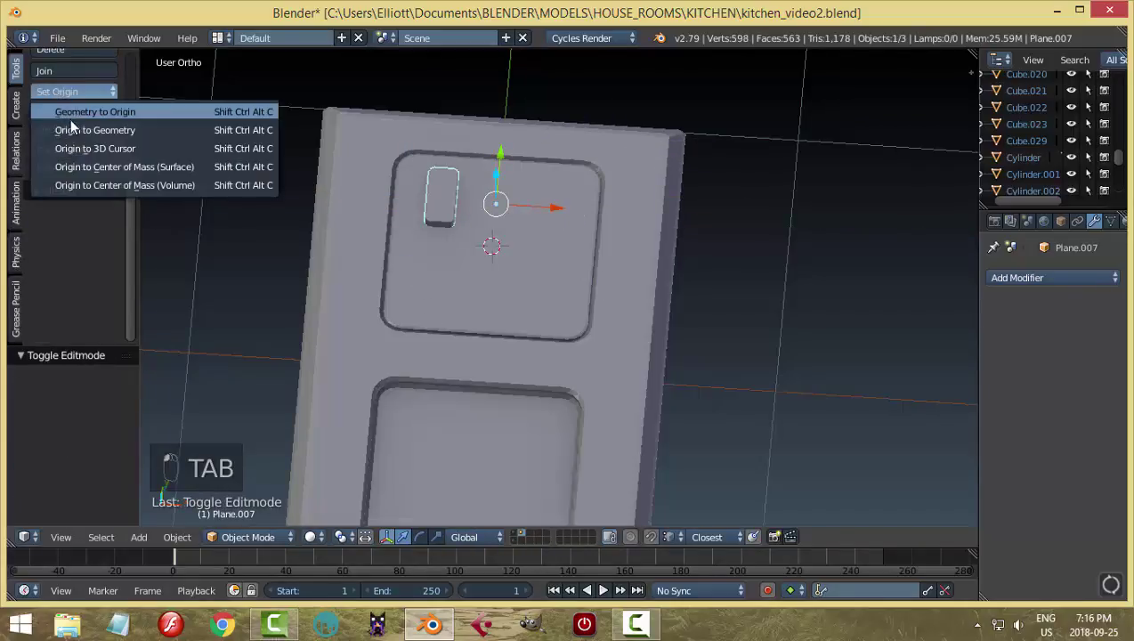
pyautogui.click(71, 128)
# Mirror the repositioned block on X about the upper panel (Plane.006) and apply the Mirror modifier.
pyautogui.rightClick(546, 308)
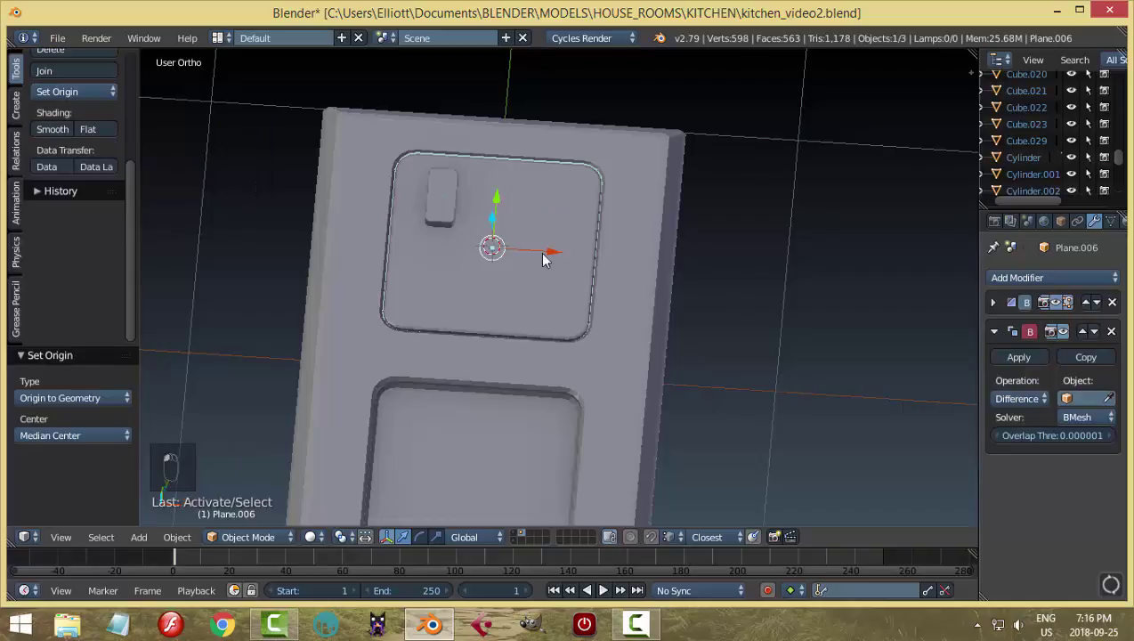
pyautogui.rightClick(439, 192)
pyautogui.click(1001, 279)
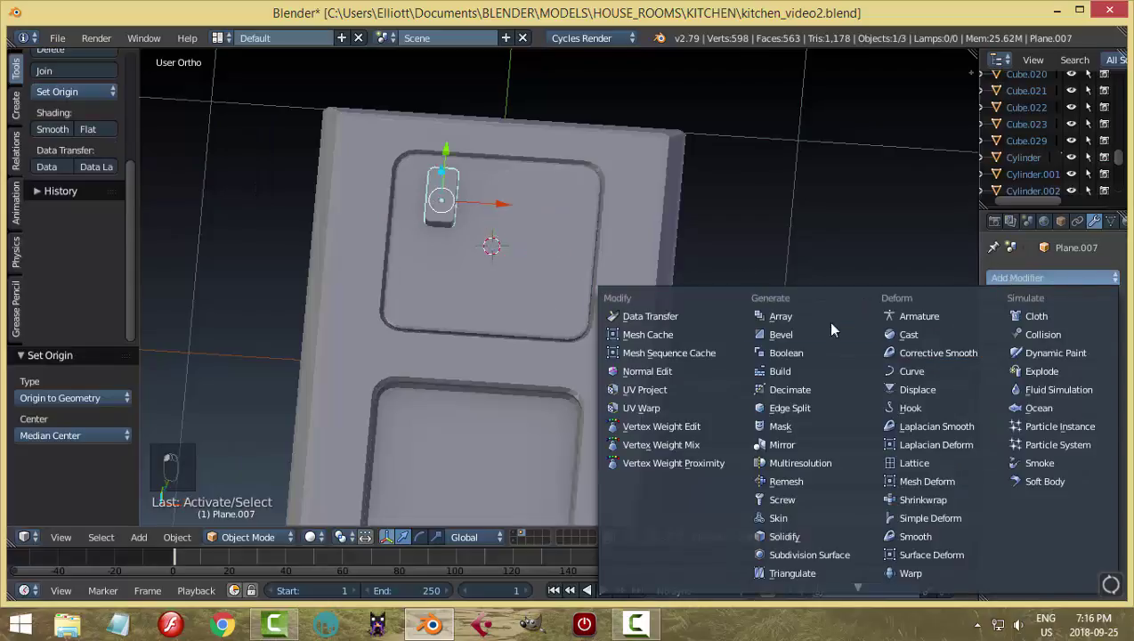
pyautogui.click(783, 444)
pyautogui.click(1108, 462)
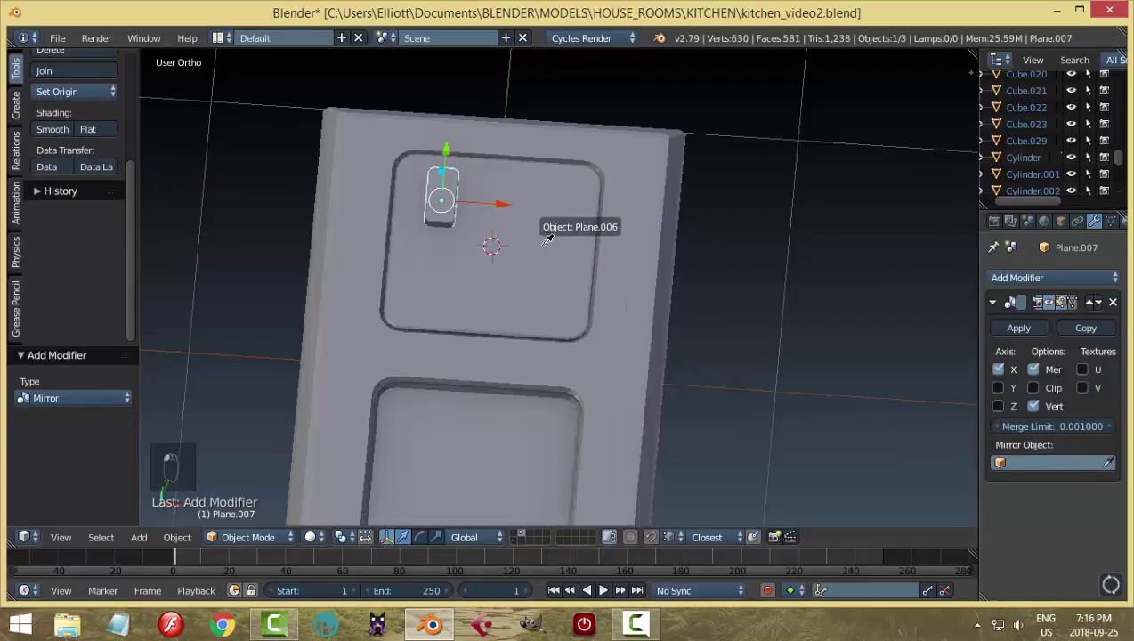
pyautogui.click(547, 239)
pyautogui.click(1000, 327)
# Set the block pair (Plane.007) as the upper panel's Boolean object, apply the difference, and hide the blocks.
pyautogui.moveTo(790, 325); pyautogui.dragTo(527, 271, button='middle')
pyautogui.rightClick(527, 270)
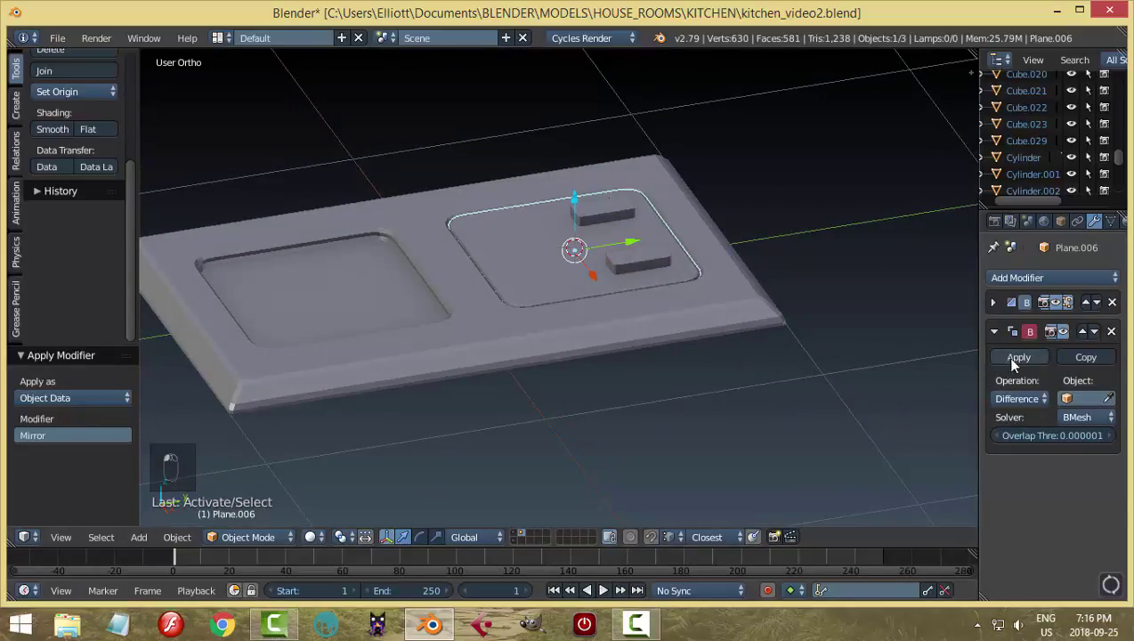
pyautogui.click(1108, 397)
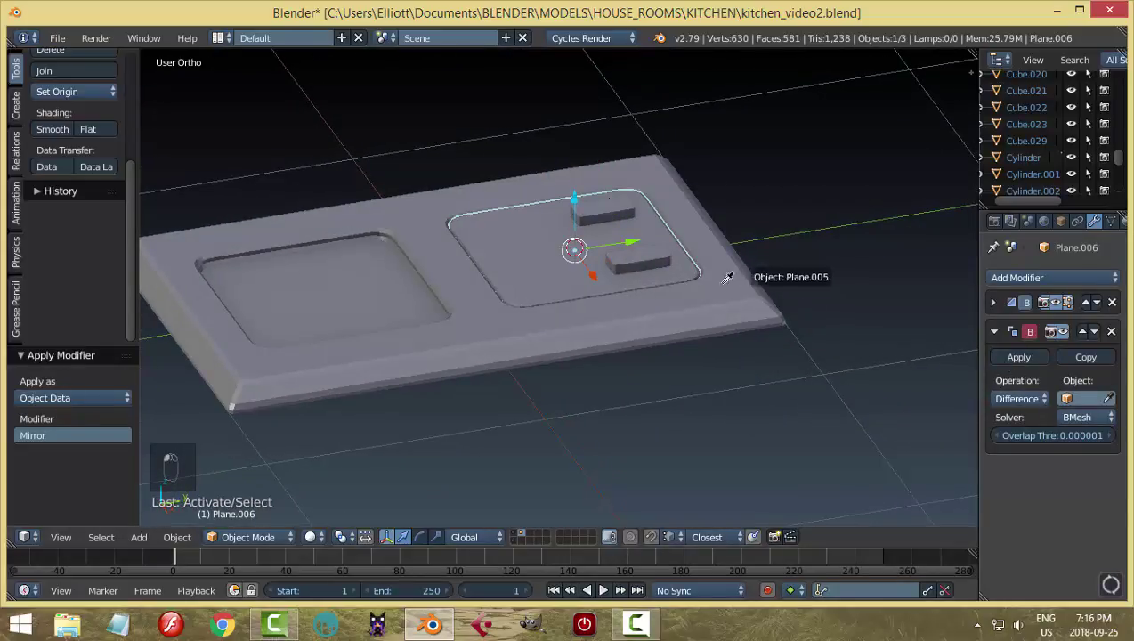
pyautogui.click(659, 247)
pyautogui.click(1015, 357)
pyautogui.rightClick(637, 256)
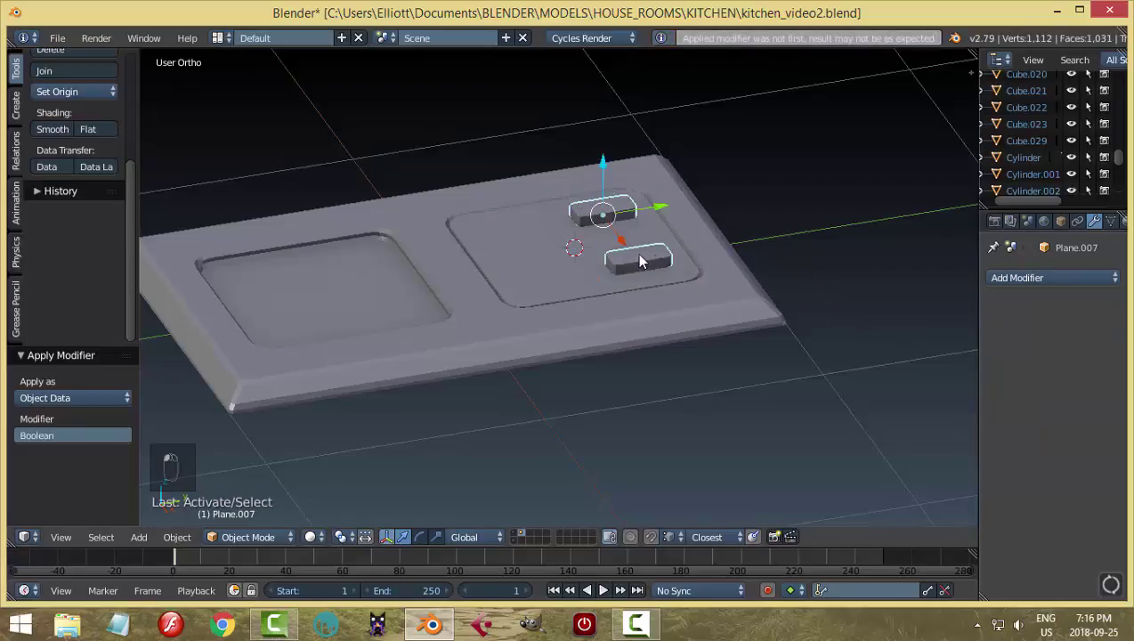
pyautogui.press('h')
pyautogui.moveTo(690, 273); pyautogui.dragTo(583, 333, button='middle')
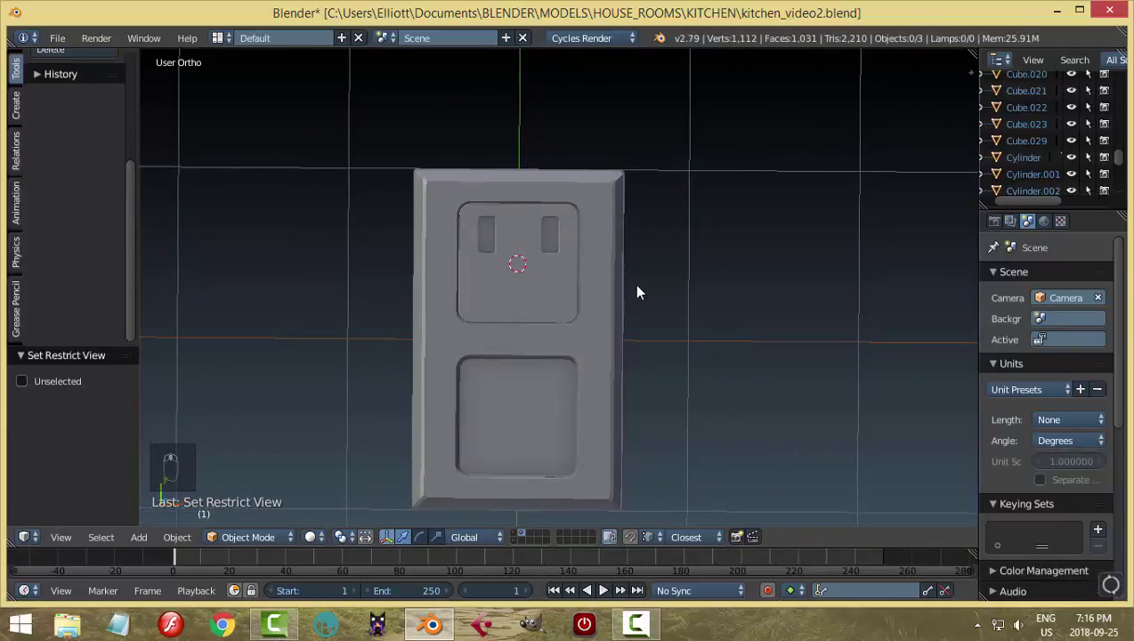
# Add a mesh circle at the 3D cursor on the upper panel in top orthographic view.
pyautogui.press('KP_7')
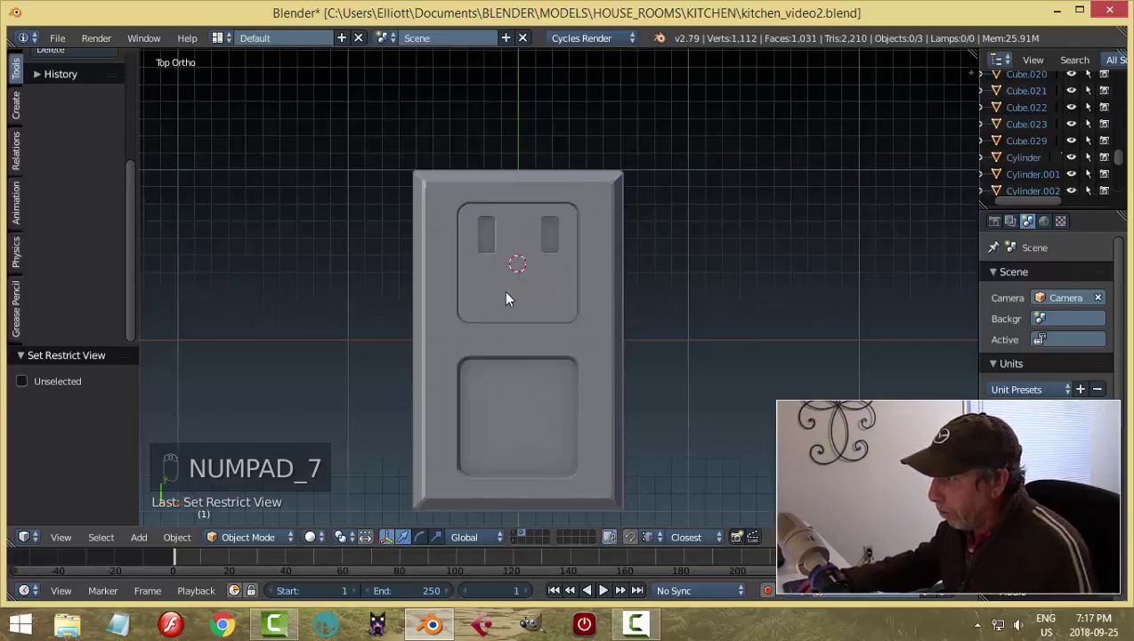
pyautogui.hotkey('shift', 'a')
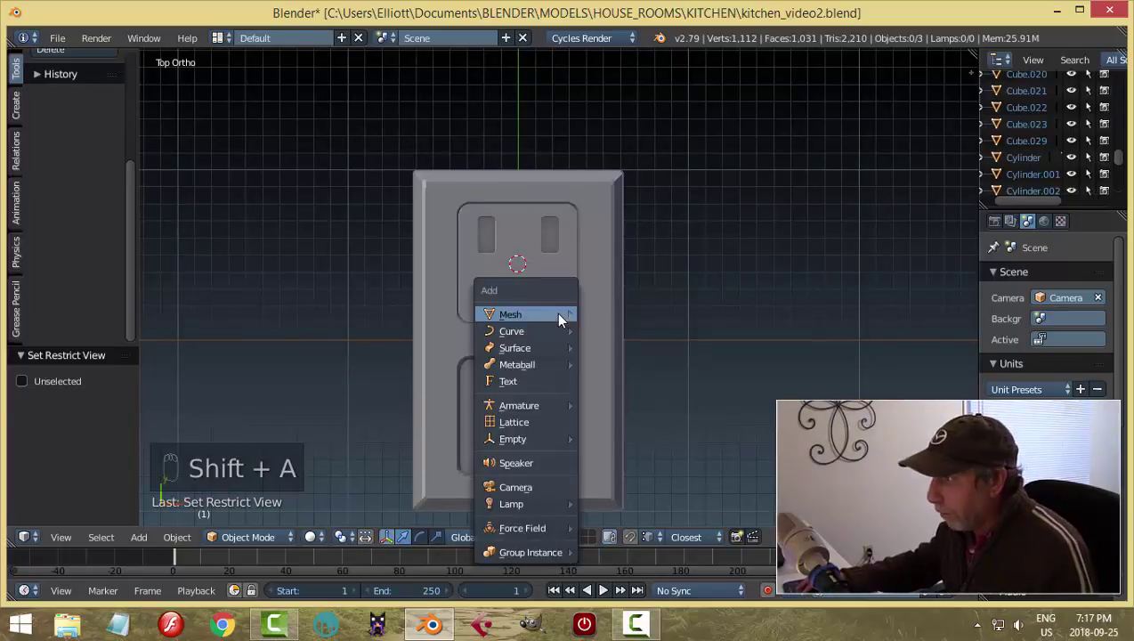
pyautogui.moveTo(561, 316)
pyautogui.click(616, 347)
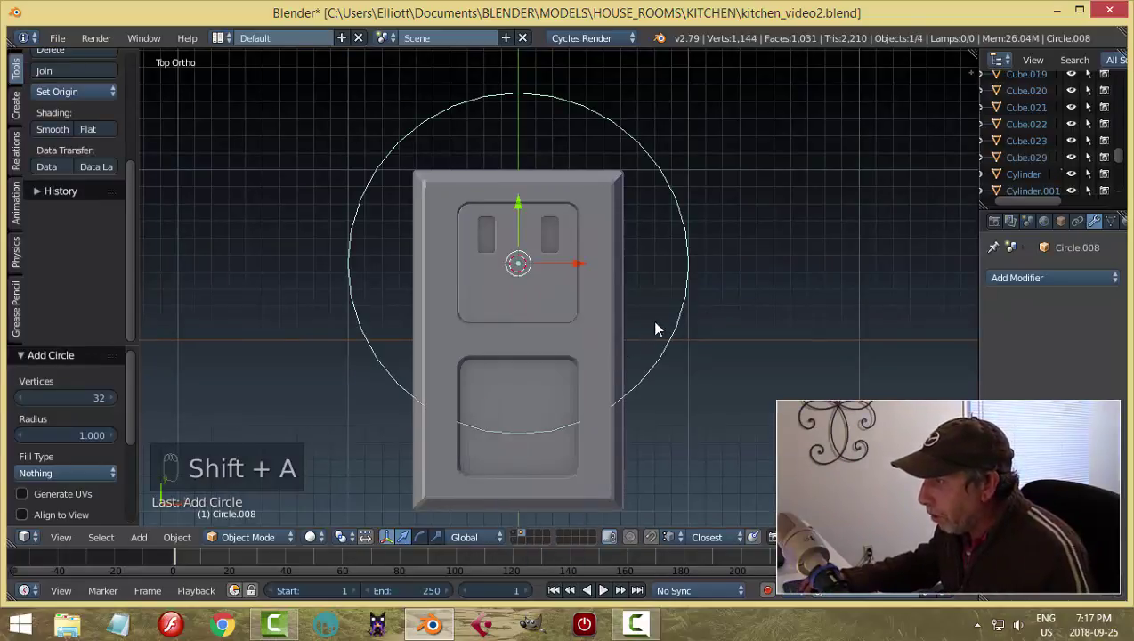
# Scale the circle down to about 0.1 of its size and move it about -0.098 along Y, below and between the prong slots.
pyautogui.press('s')
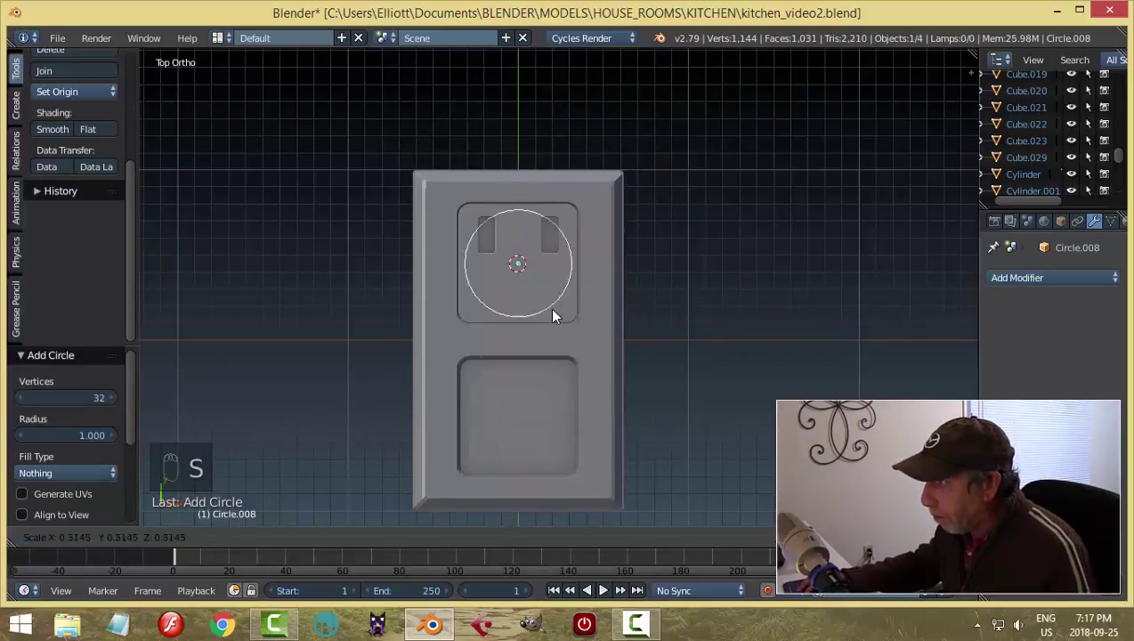
pyautogui.click(518, 288)
pyautogui.press('g')
pyautogui.press('y')
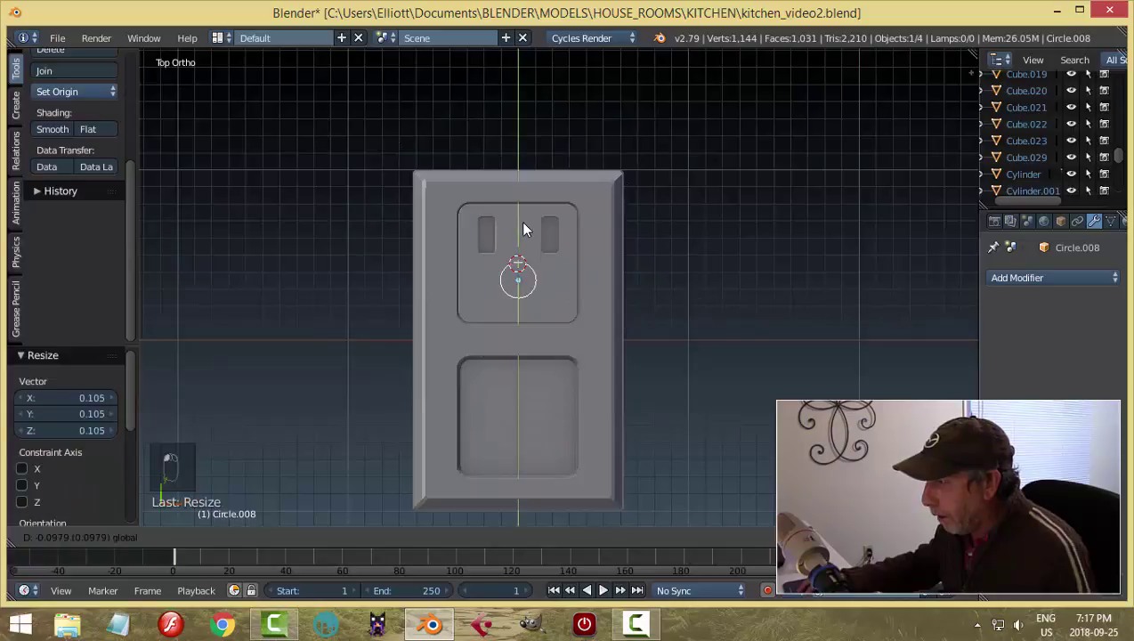
pyautogui.click(523, 229)
pyautogui.press('s')
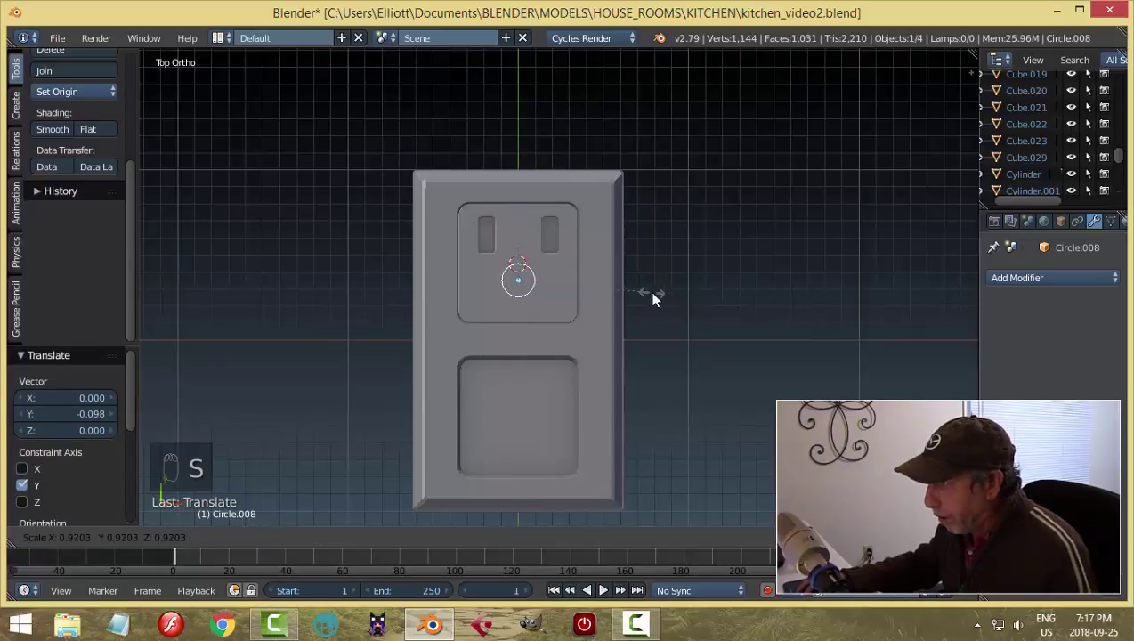
pyautogui.click(649, 299)
# Put the circle in Edit Mode with vertex selection and deselect all of its vertices.
pyautogui.press('Tab')
pyautogui.click(721, 318)
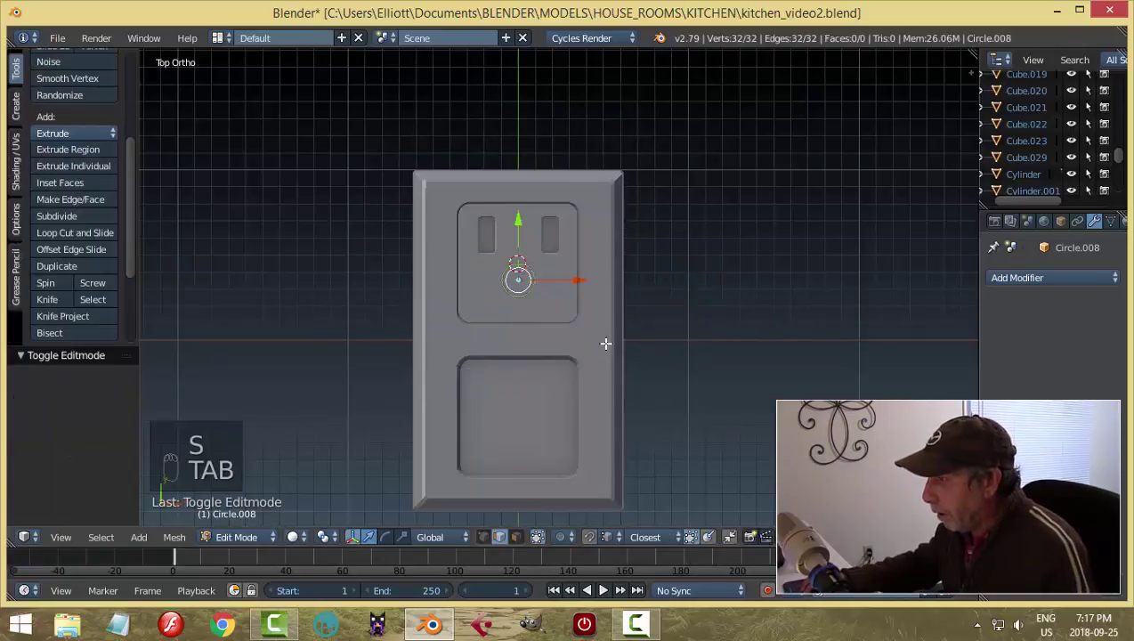
pyautogui.scroll(3, 601, 337)
pyautogui.hotkey('ctrl', 'Tab')
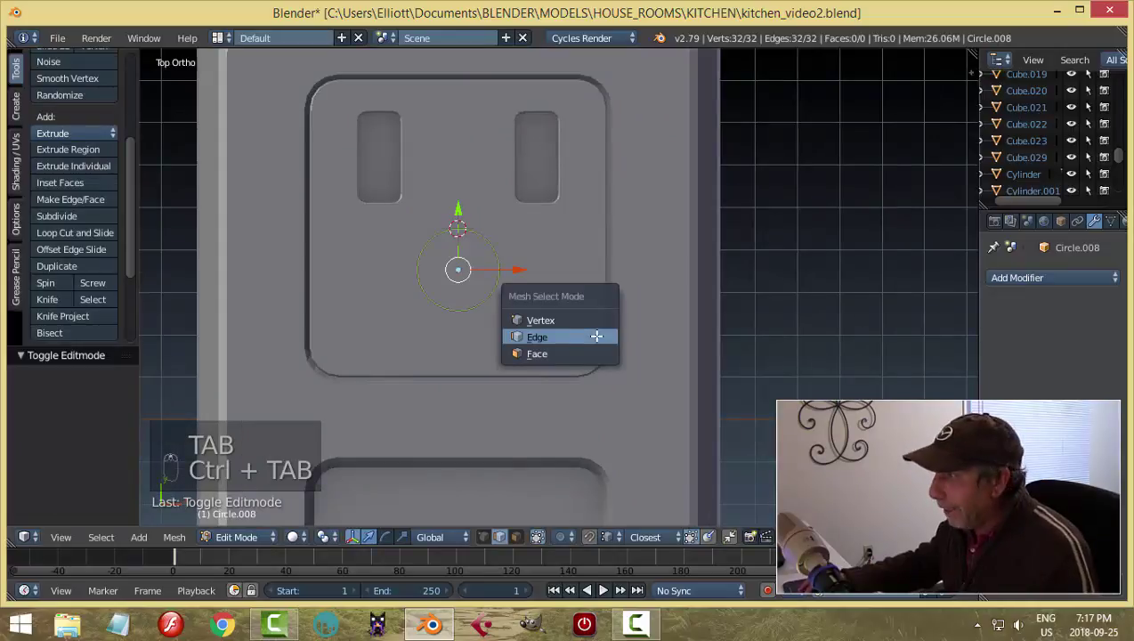
pyautogui.click(553, 313)
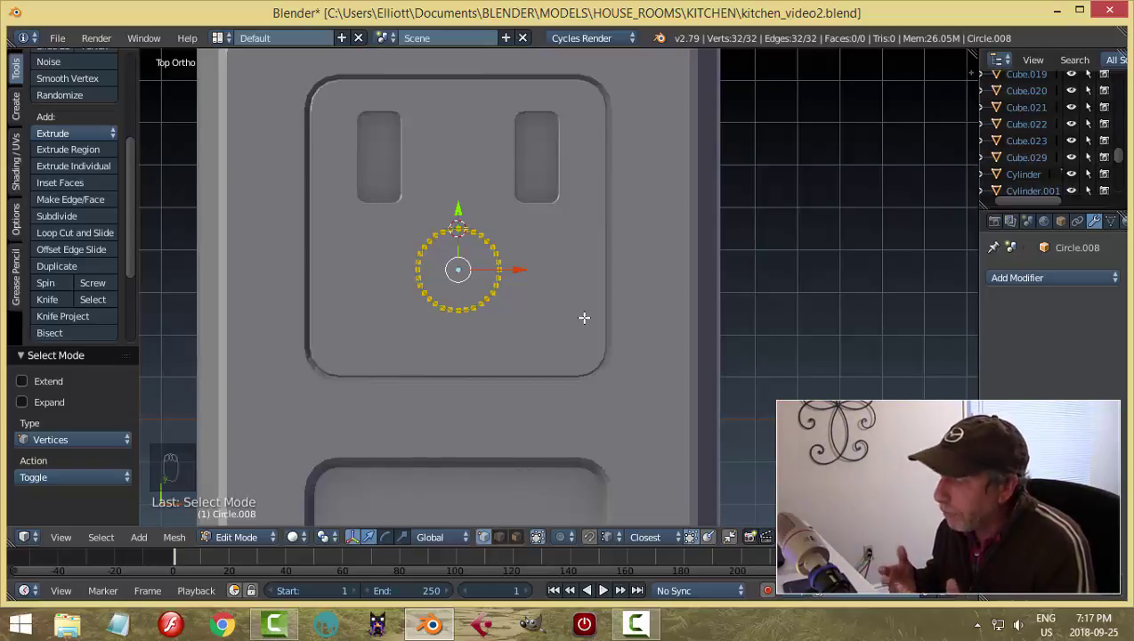
pyautogui.press('a')
pyautogui.hotkey('ctrl', 'Tab')
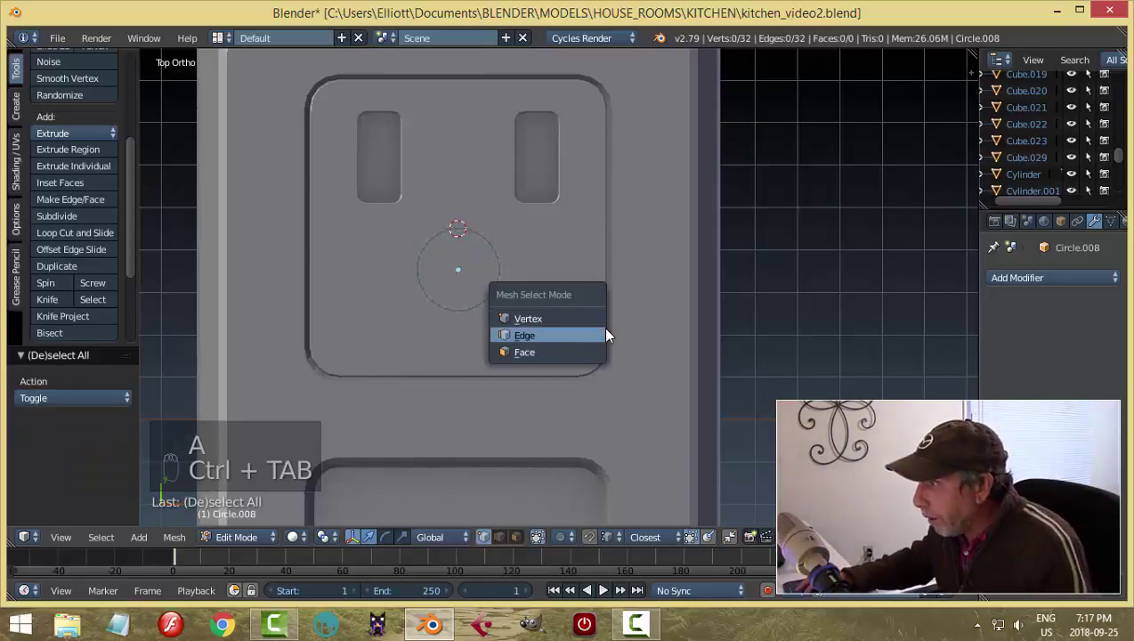
pyautogui.click(567, 318)
# Stretch the circle by moving the 15 vertices of its lower half about -0.087 along Y.
pyautogui.scroll(2, 598, 338)
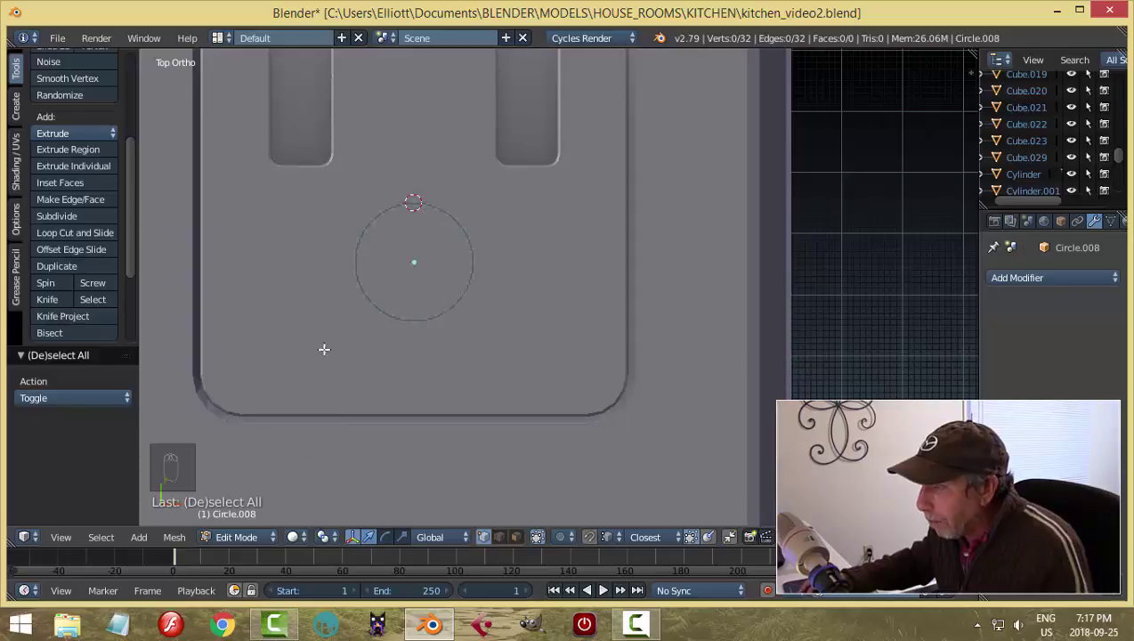
pyautogui.press('b')
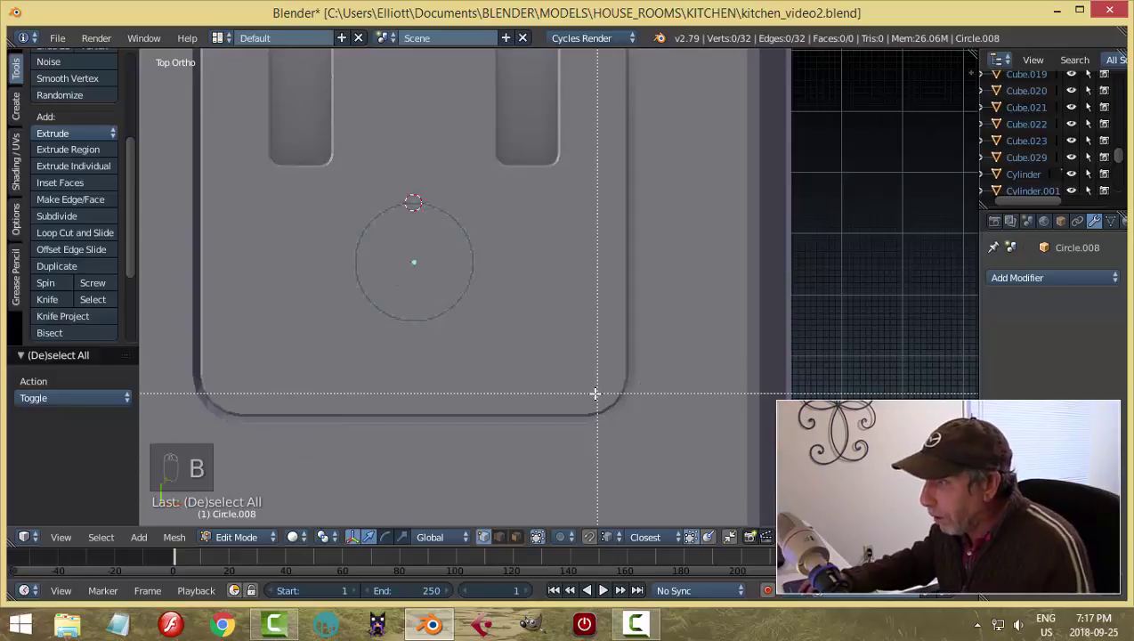
pyautogui.moveTo(585, 390); pyautogui.dragTo(321, 266)
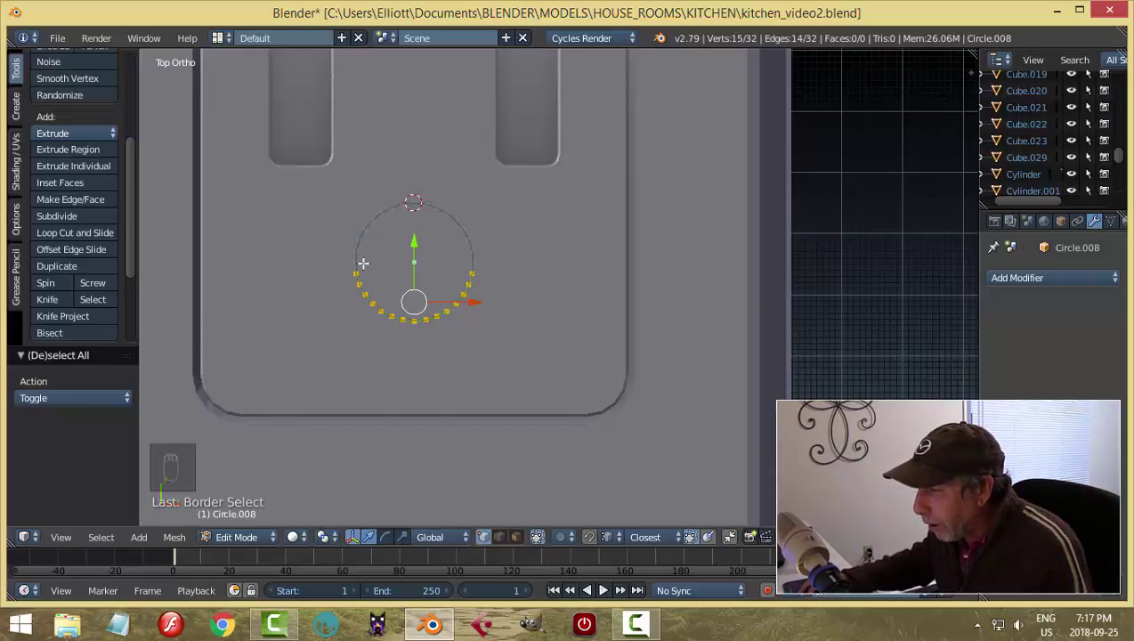
pyautogui.press('g')
pyautogui.press('y')
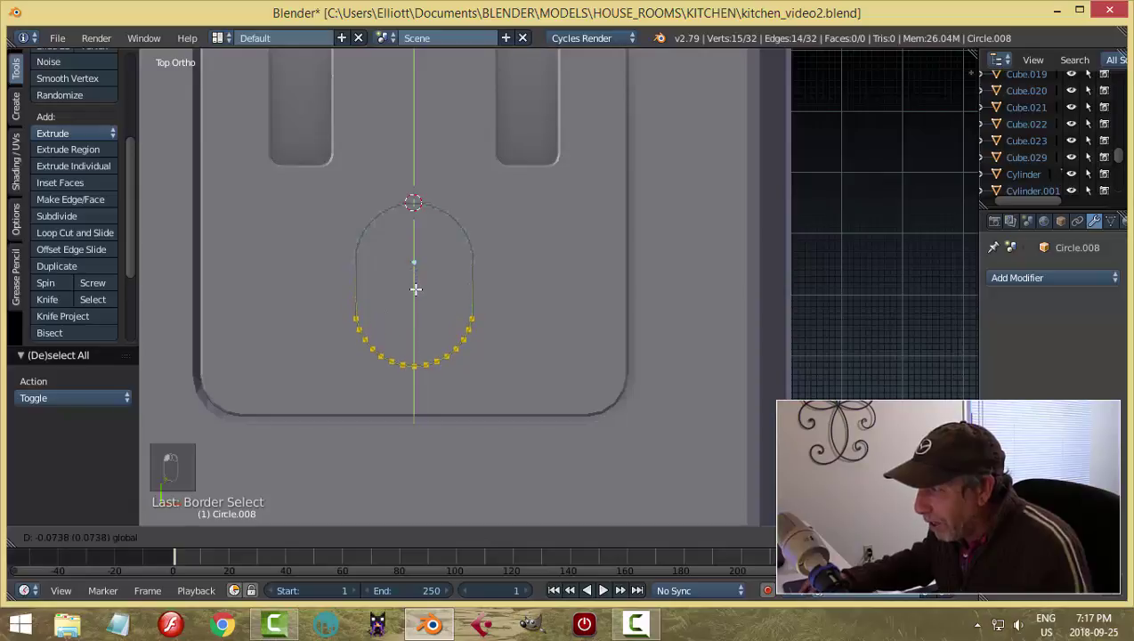
pyautogui.click(534, 363)
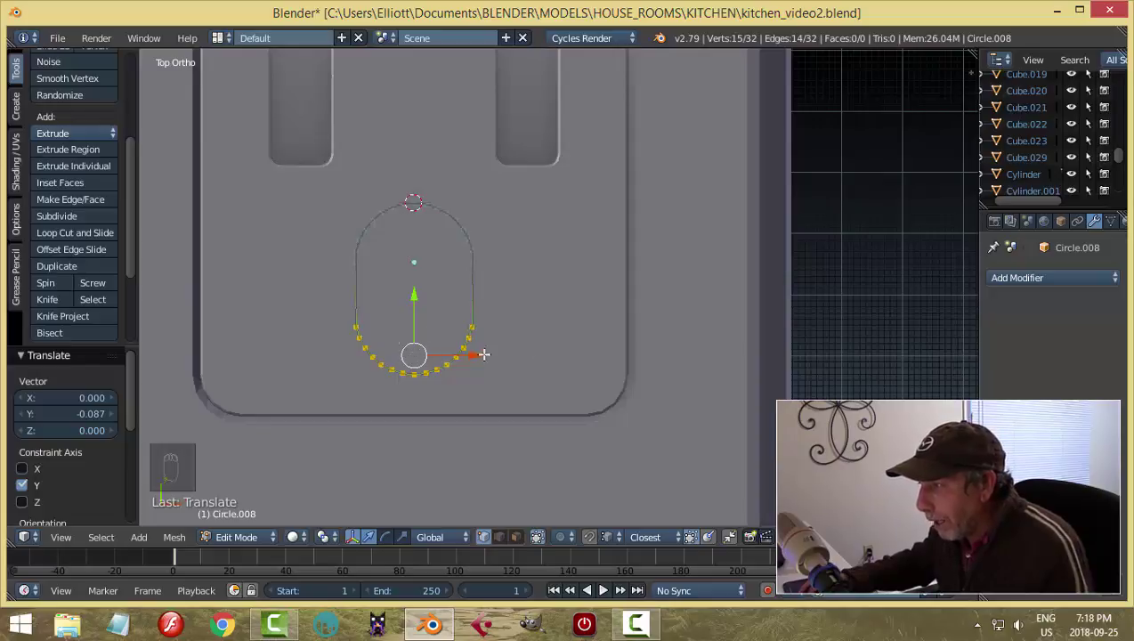
# Flatten the selected lower vertices by scaling them to 0 on Y and move the straight edge about 0.010 up along Y.
pyautogui.press('s')
pyautogui.press('y')
pyautogui.press('0')
pyautogui.click(637, 342)
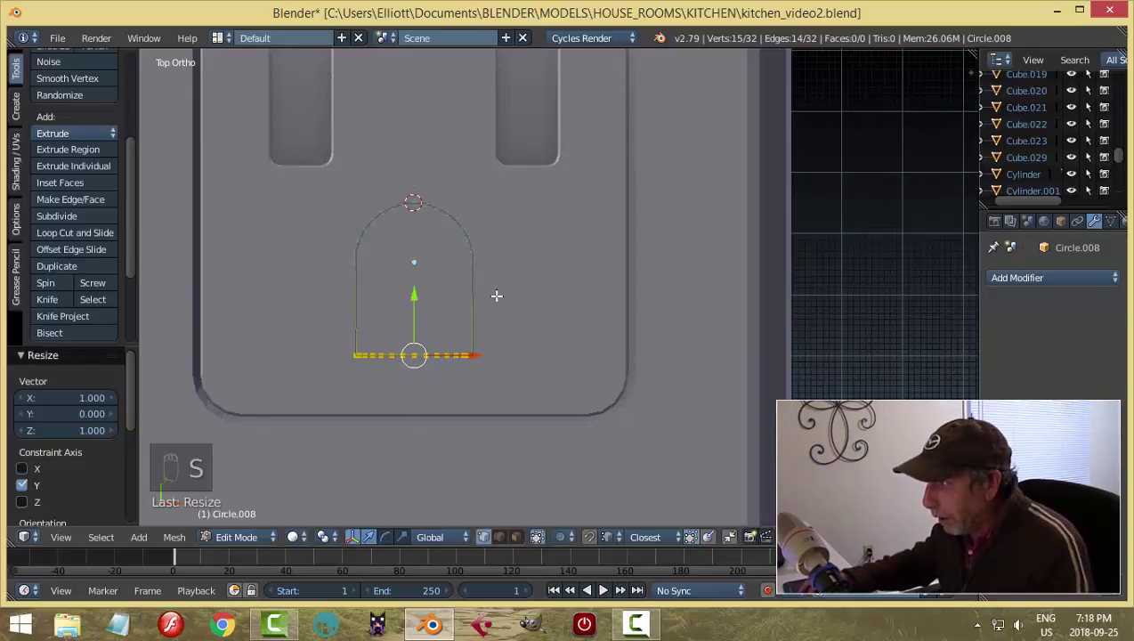
pyautogui.press('g')
pyautogui.press('y')
pyautogui.click(617, 328)
pyautogui.scroll(-2, 617, 328)
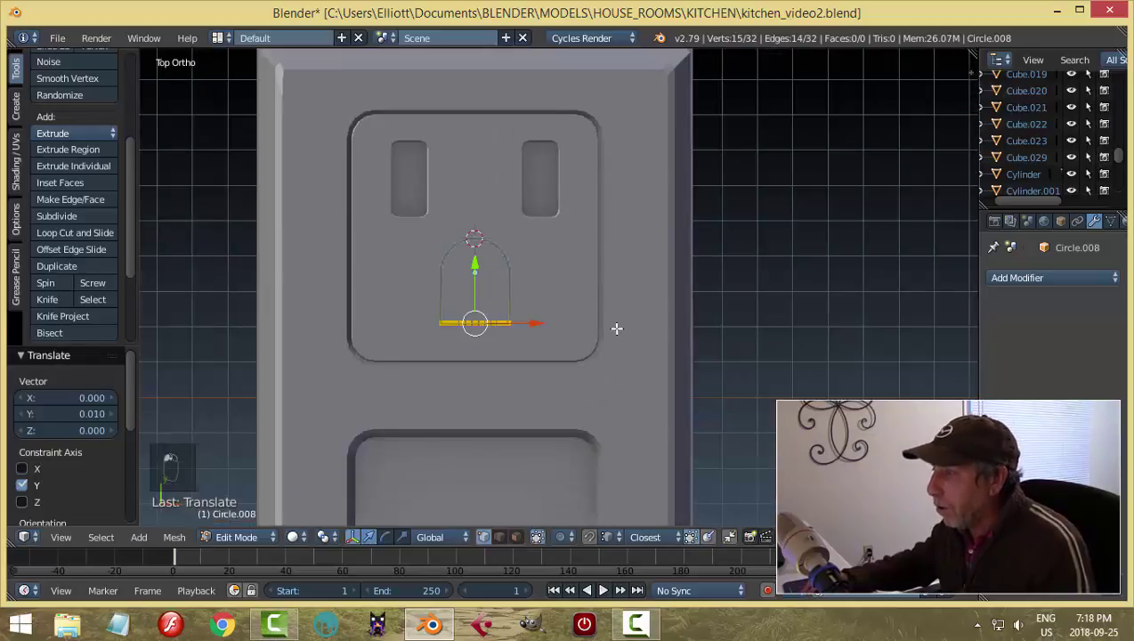
# Move the whole D-shaped outline about -0.026 along Y on the upper panel.
pyautogui.moveTo(478, 276); pyautogui.dragTo(475, 229)
pyautogui.press('a')
pyautogui.press('a')
pyautogui.press('a')
# Fill the D-shaped outline with a face and extrude it upward about 0.047 into a solid block.
pyautogui.moveTo(747, 330); pyautogui.dragTo(534, 334, button='middle')
pyautogui.scroll(2, 388, 277)
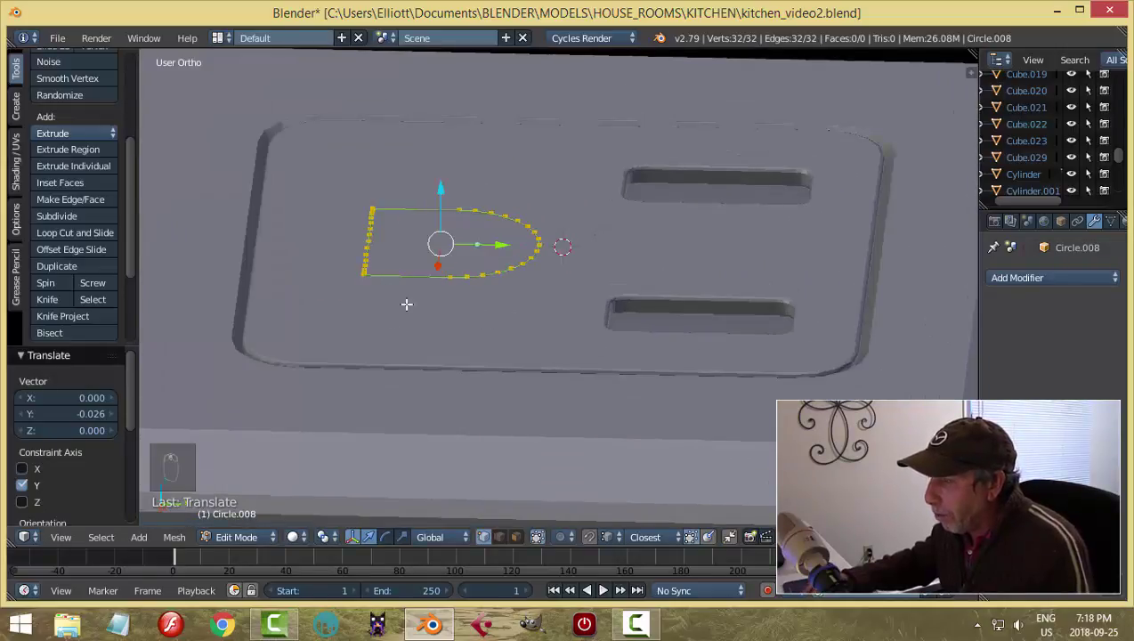
pyautogui.moveTo(406, 304); pyautogui.dragTo(488, 367, button='middle')
pyautogui.moveTo(372, 353); pyautogui.dragTo(494, 357, button='middle')
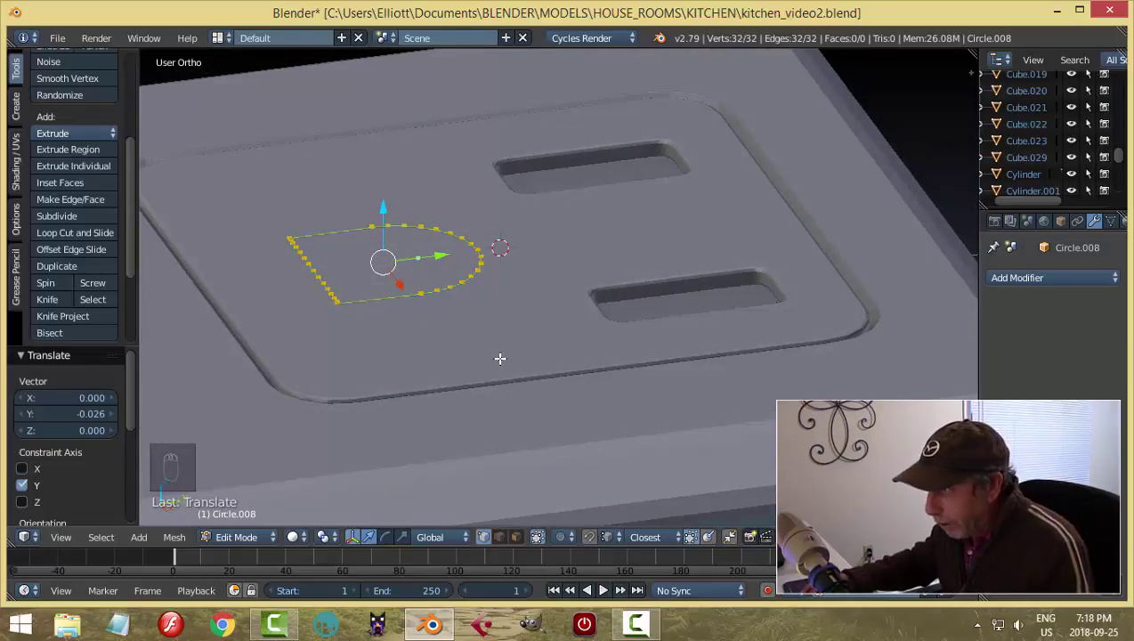
pyautogui.press('f')
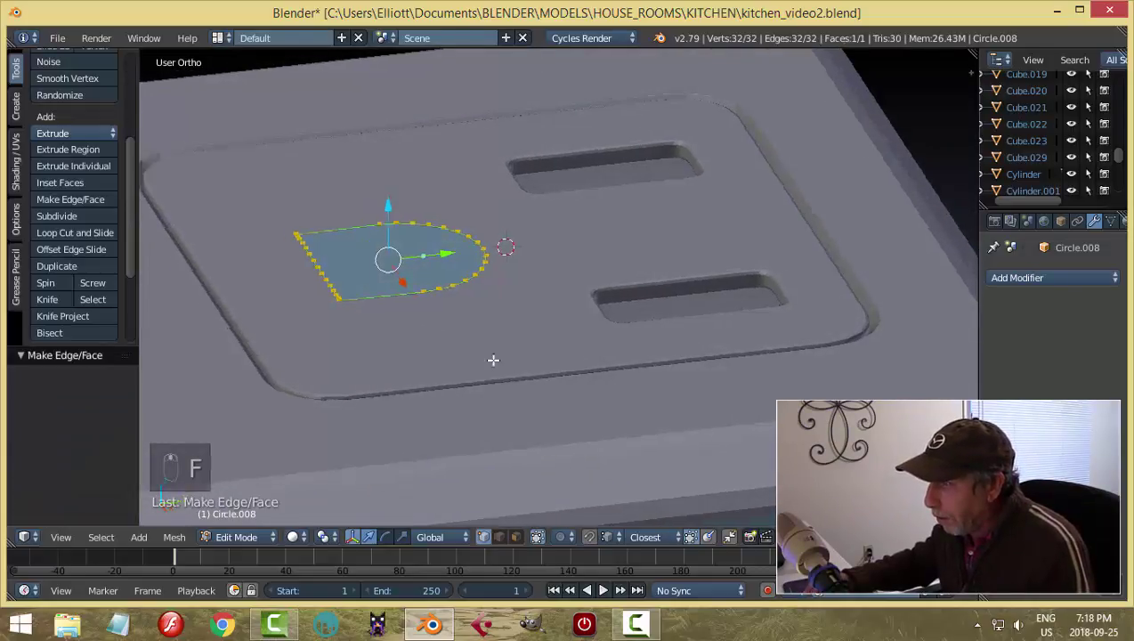
pyautogui.moveTo(493, 359); pyautogui.dragTo(450, 308, button='middle')
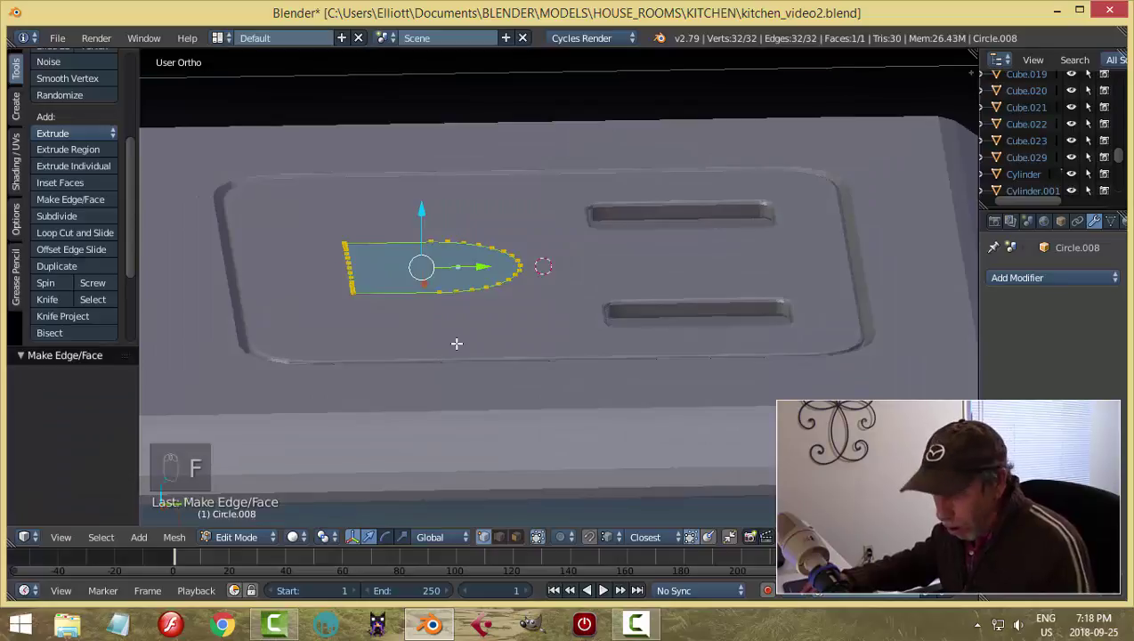
pyautogui.press('e')
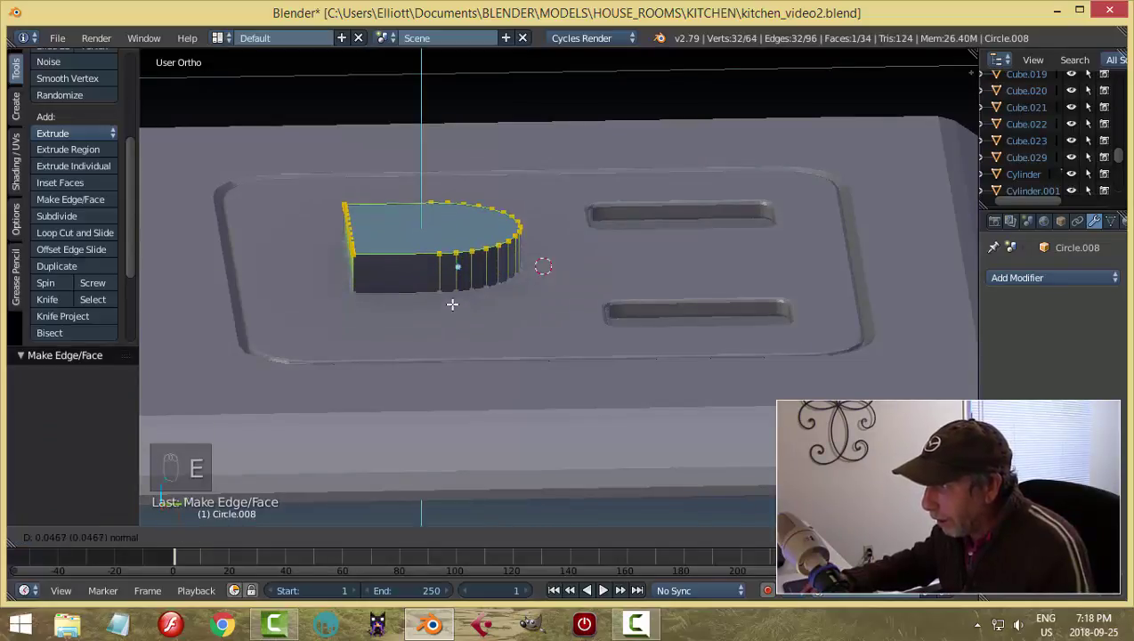
pyautogui.click(452, 304)
# Recalculate the normals of the entire D-shaped block and return to Object Mode.
pyautogui.press('a')
pyautogui.press('a')
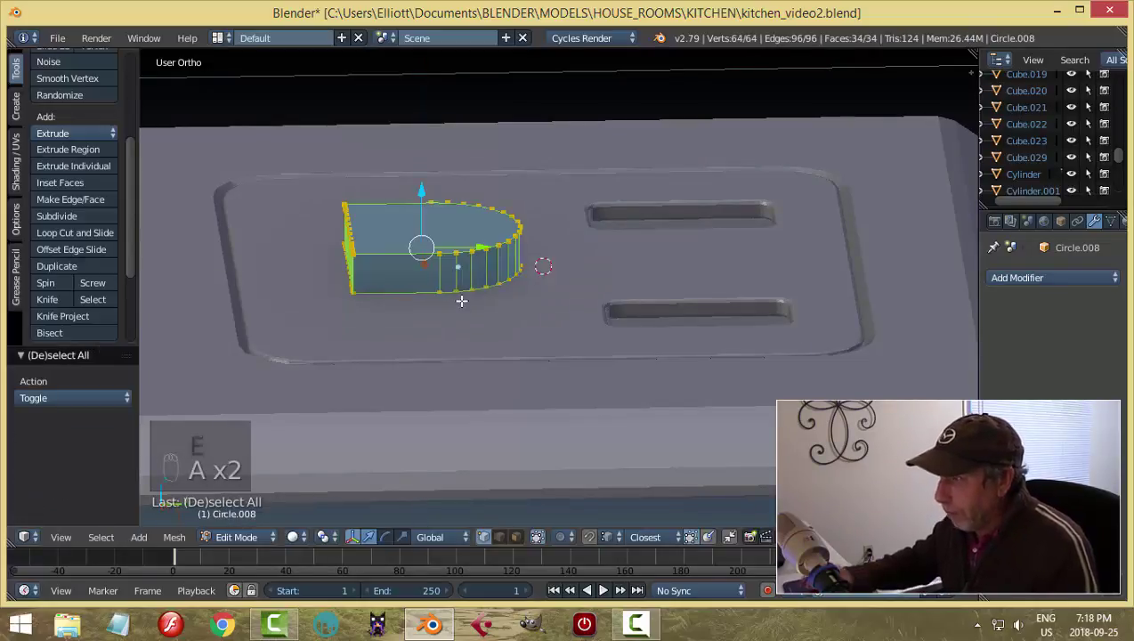
pyautogui.hotkey('ctrl', 'n')
pyautogui.press('a')
pyautogui.press('Tab')
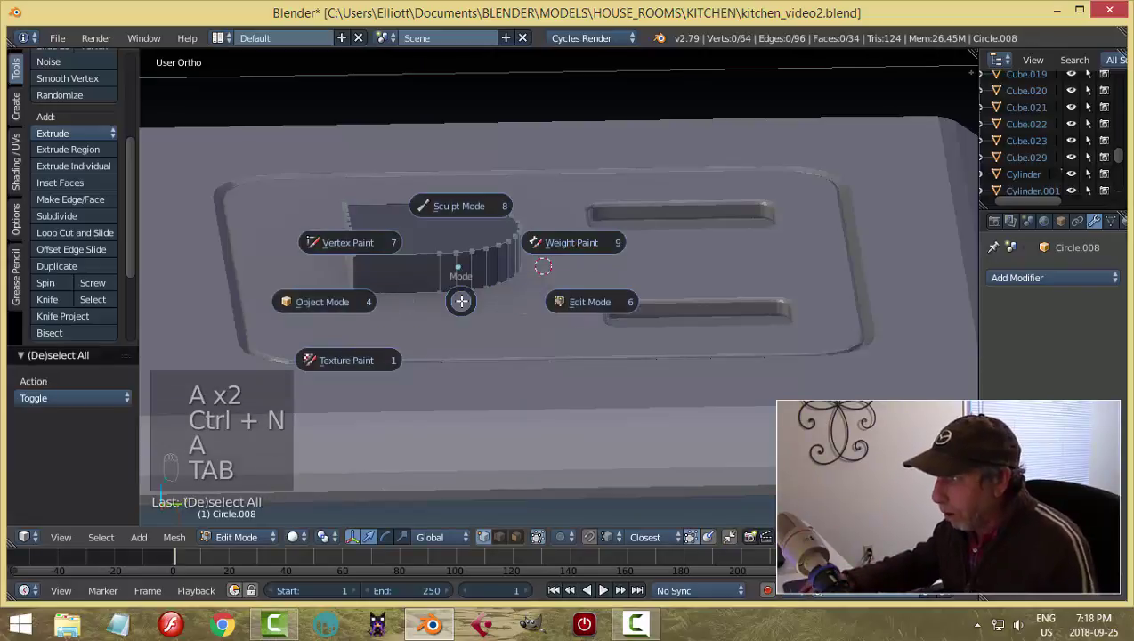
pyautogui.click(351, 310)
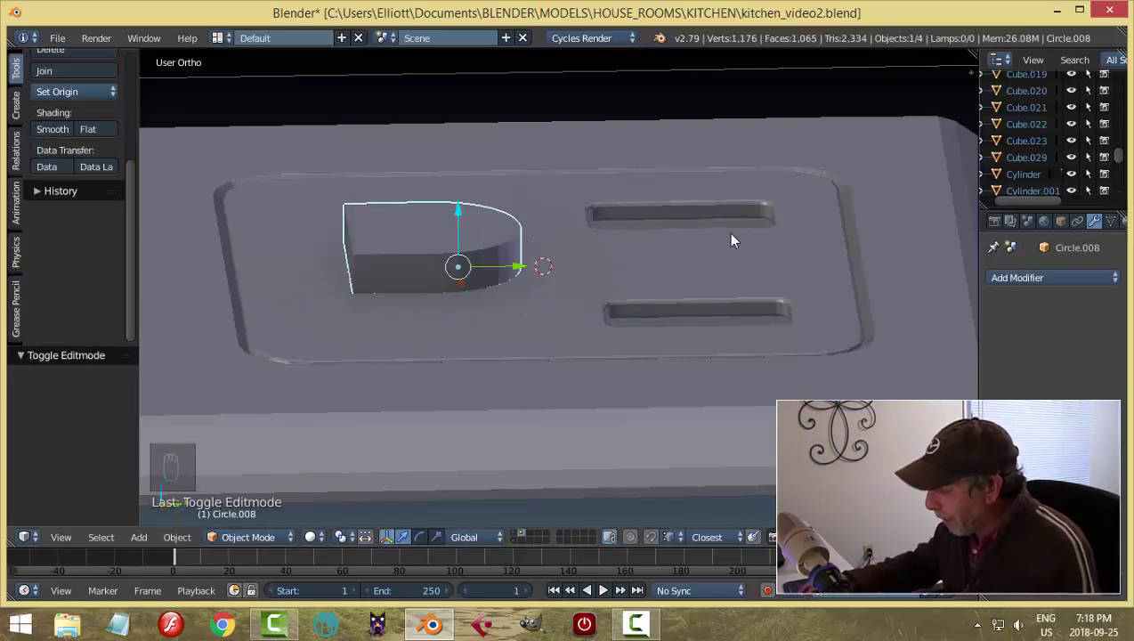
# Lower the D-shaped block about 0.022 along Z into the upper panel, checking in right wireframe view, and save the file.
pyautogui.press('KP_3')
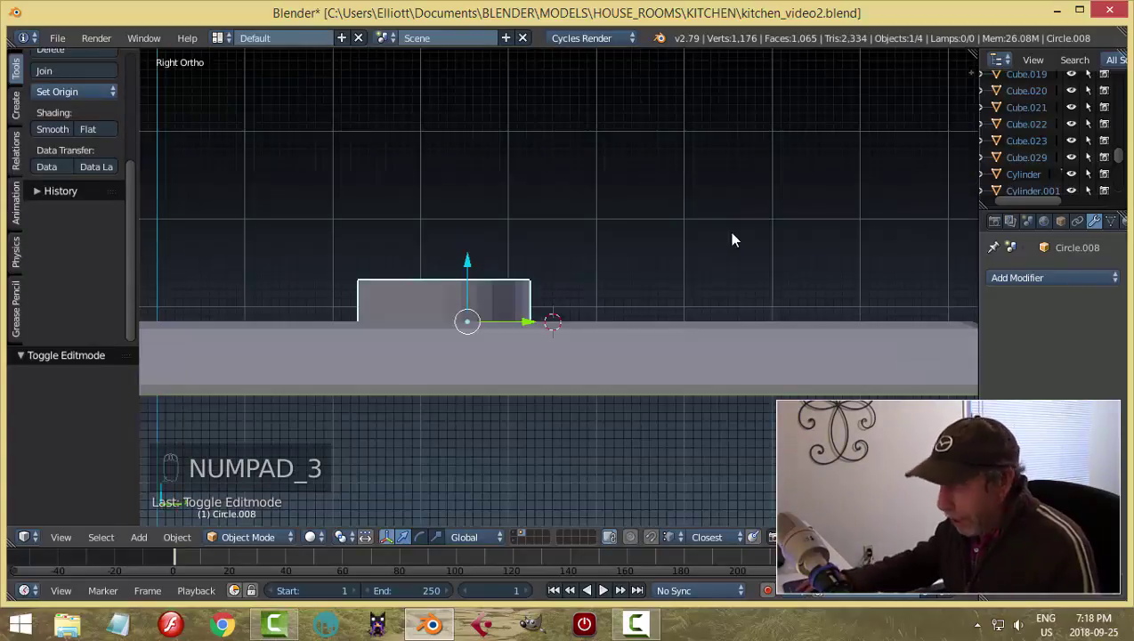
pyautogui.press('z')
pyautogui.click(824, 232)
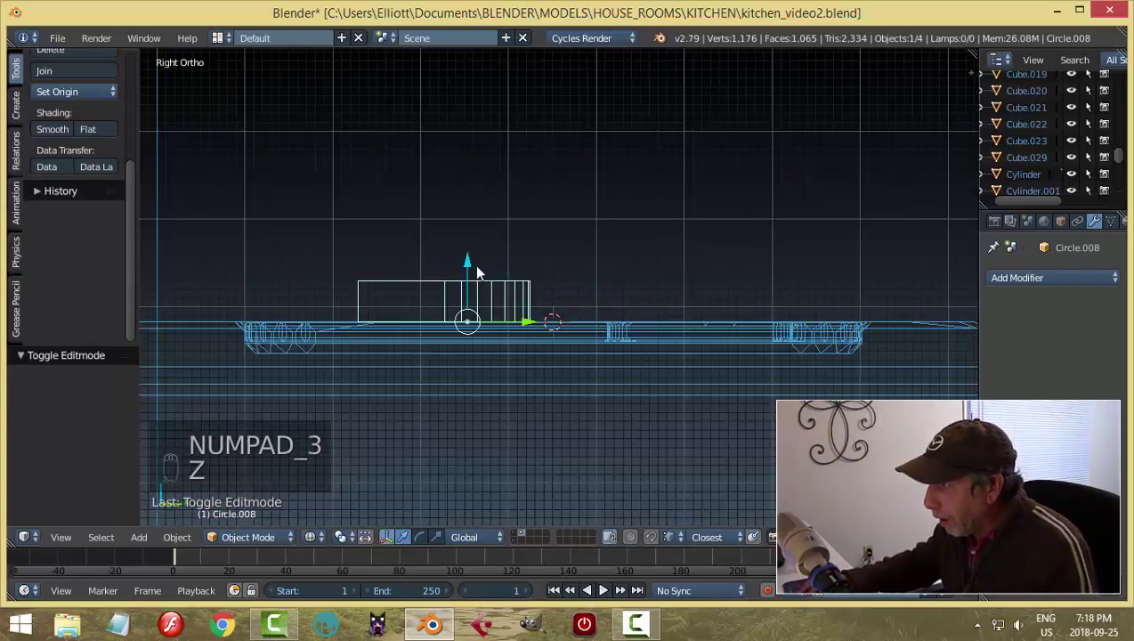
pyautogui.moveTo(468, 259); pyautogui.dragTo(473, 279)
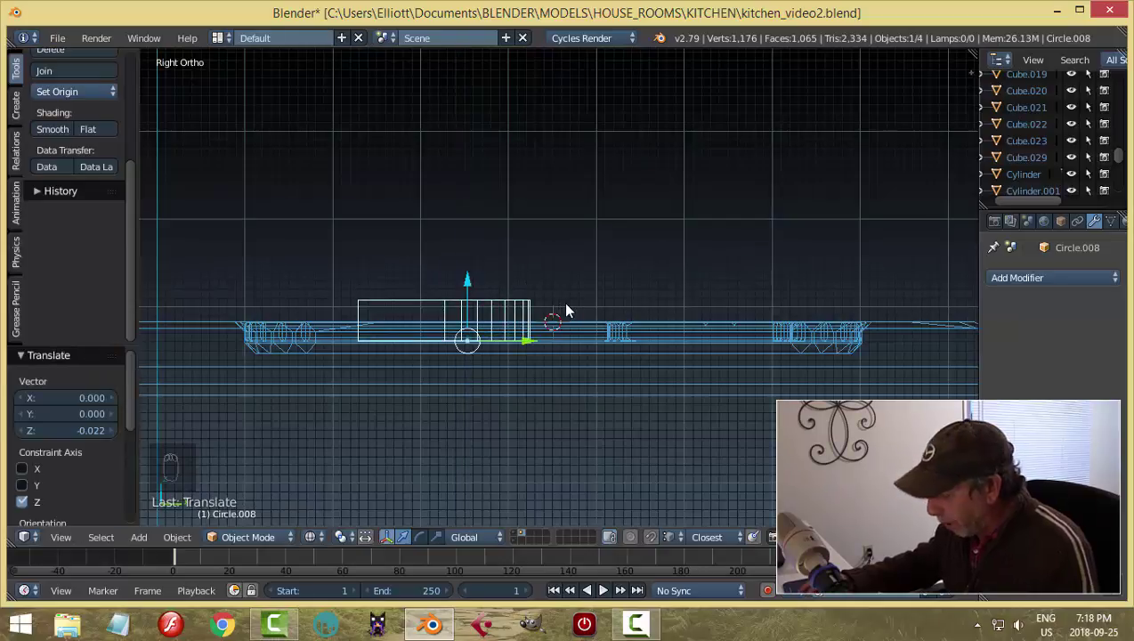
pyautogui.press('z')
pyautogui.click(560, 283)
pyautogui.moveTo(559, 283); pyautogui.dragTo(685, 380, button='middle')
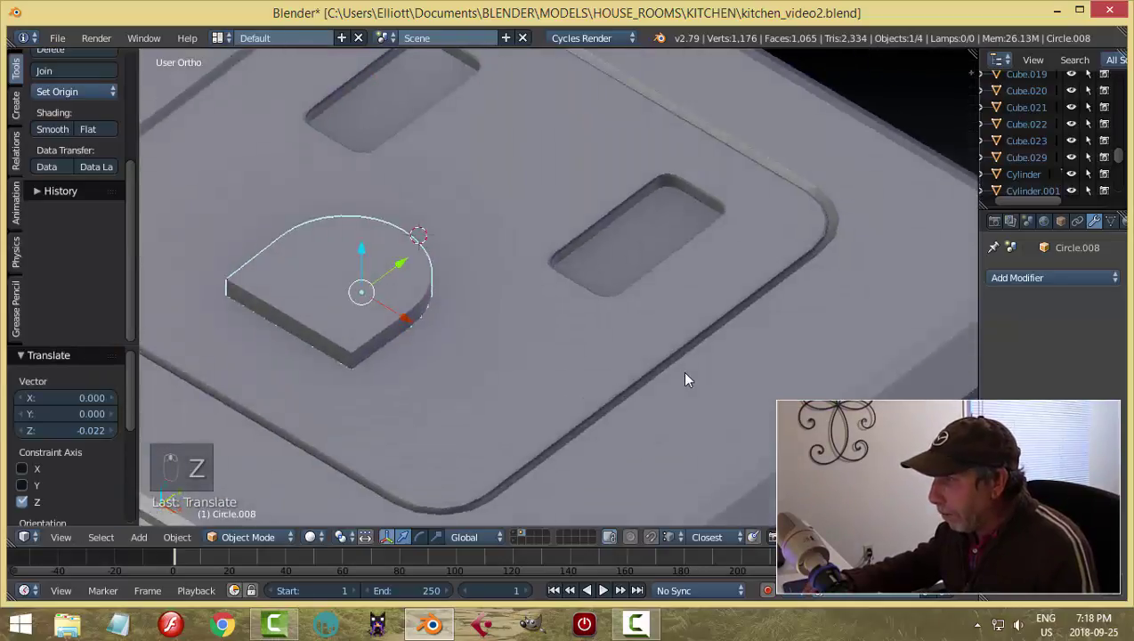
pyautogui.scroll(-3, 624, 374)
pyautogui.hotkey('ctrl', 's')
pyautogui.click(608, 360)
# Add a Boolean modifier set to Difference to the upper panel (Plane.006) with the D-shaped block (Circle.008) as its object.
pyautogui.rightClick(534, 340)
pyautogui.scroll(1, 534, 340)
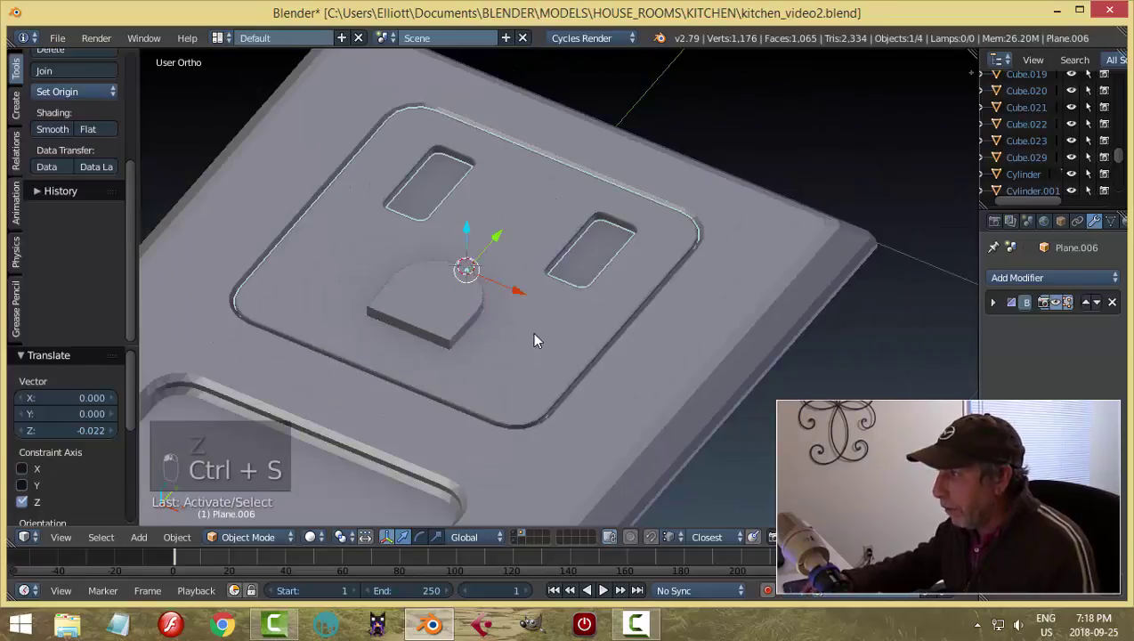
pyautogui.click(1005, 277)
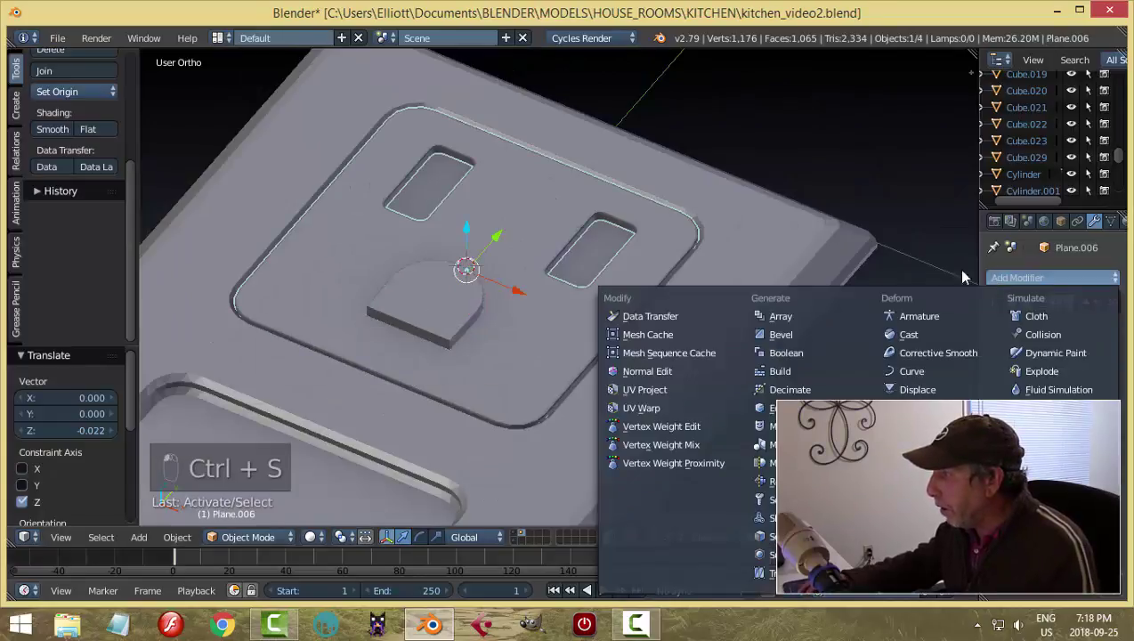
pyautogui.click(786, 352)
pyautogui.click(1014, 396)
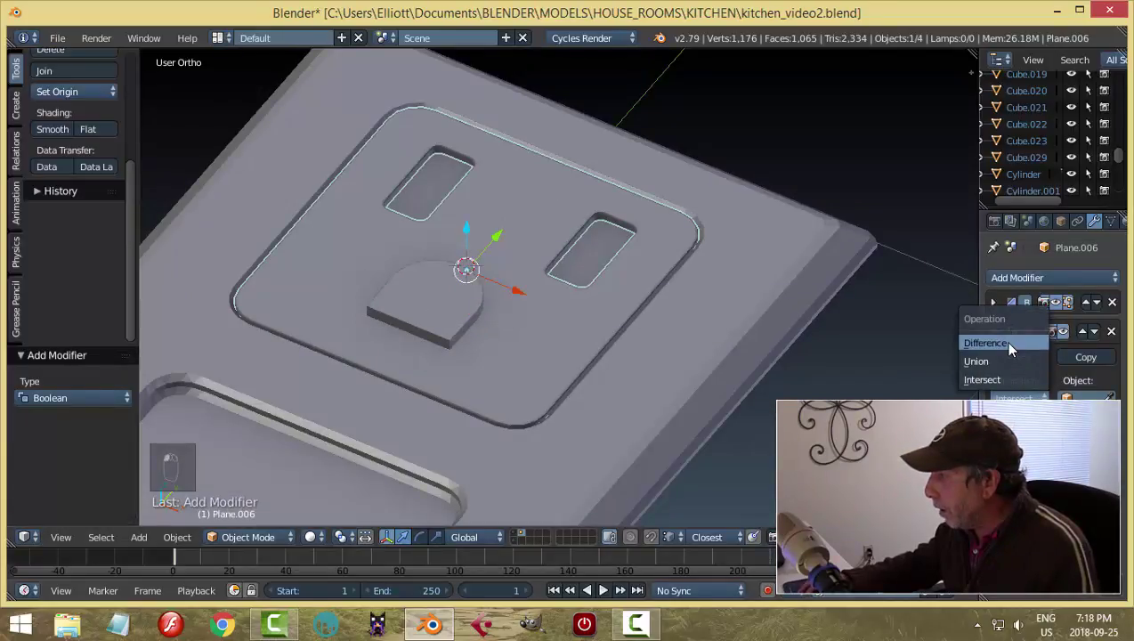
pyautogui.click(1008, 344)
pyautogui.click(1108, 398)
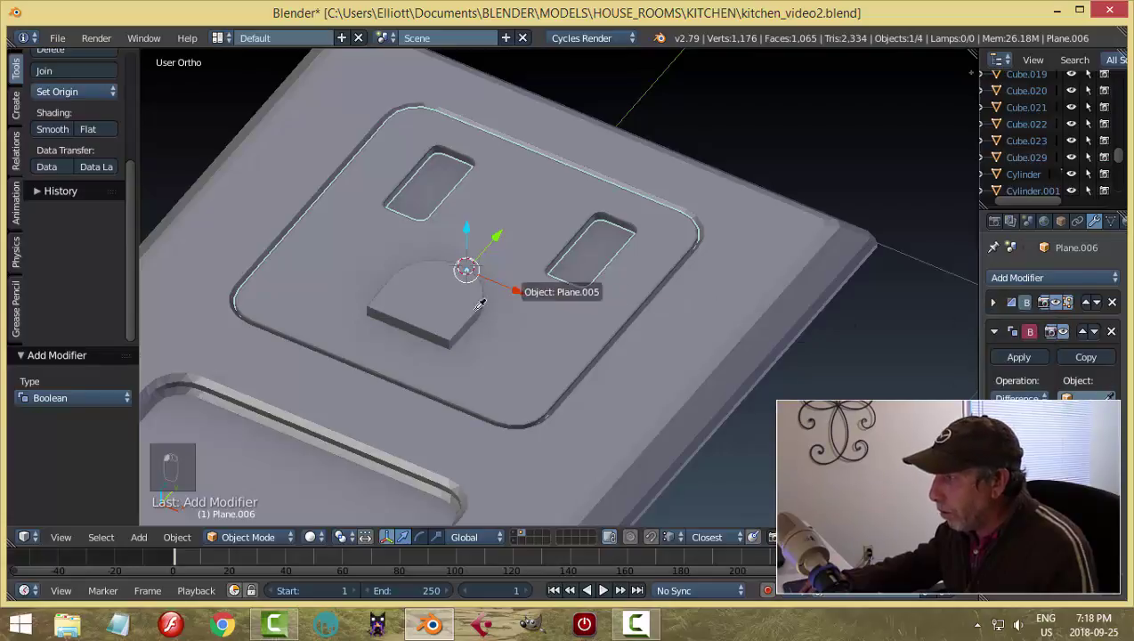
pyautogui.click(410, 305)
# Apply the panel's Boolean modifier and hide the D-shaped block to inspect the cut.
pyautogui.click(1019, 357)
pyautogui.rightClick(433, 302)
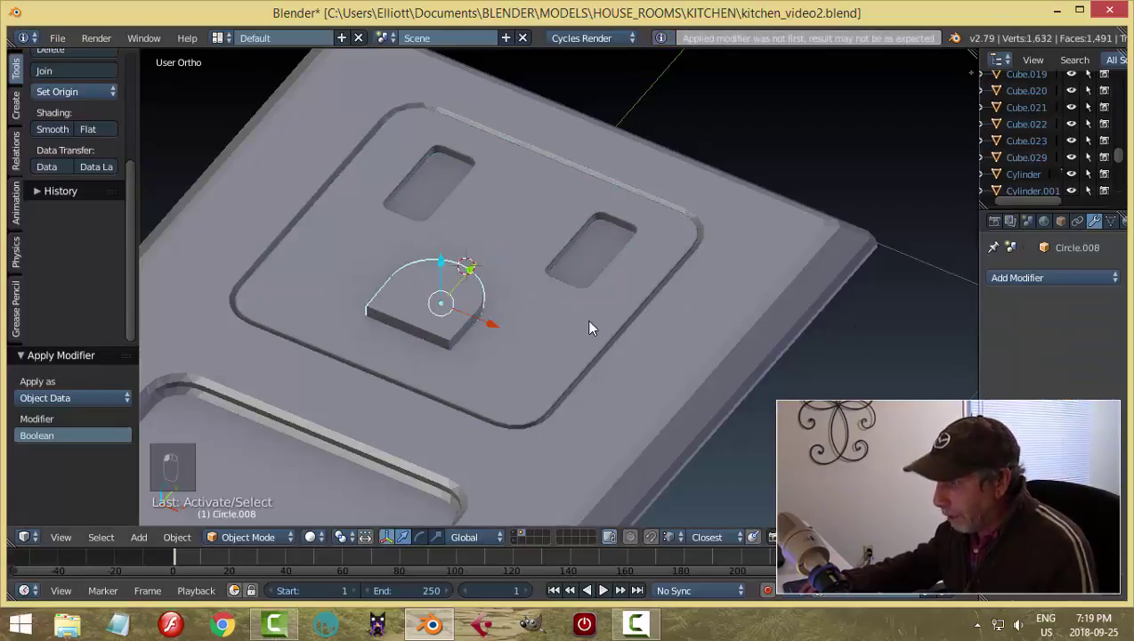
pyautogui.press('h')
pyautogui.scroll(-5, 470, 318)
pyautogui.moveTo(516, 297)
pyautogui.mouseDown(button='middle')
pyautogui.moveTo(543, 380)
pyautogui.moveTo(551, 347)
pyautogui.moveTo(536, 336)
pyautogui.moveTo(577, 344)
pyautogui.moveTo(603, 390)
pyautogui.moveTo(532, 309)
pyautogui.mouseUp(button='middle')
pyautogui.scroll(-4, 552, 347)
pyautogui.scroll(2, 604, 378)
# Undo the hiding of the D-shaped block and the application of the Boolean modifier.
pyautogui.hotkey('ctrl', 'z')
pyautogui.hotkey('ctrl', 'z')
pyautogui.hotkey('ctrl', 'z')
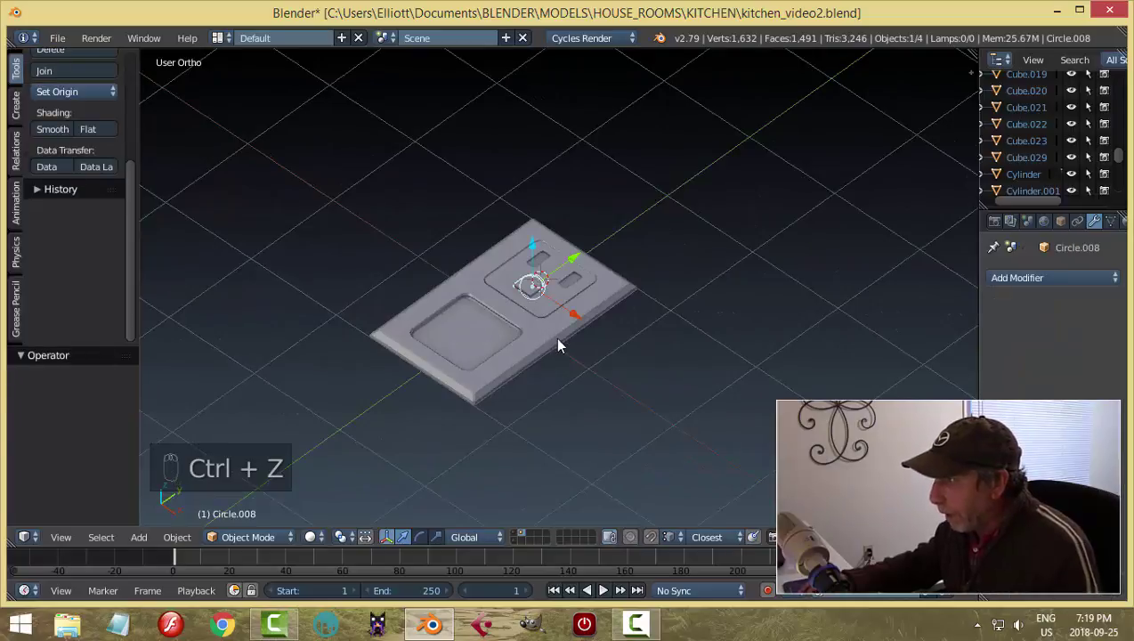
pyautogui.scroll(4, 570, 355)
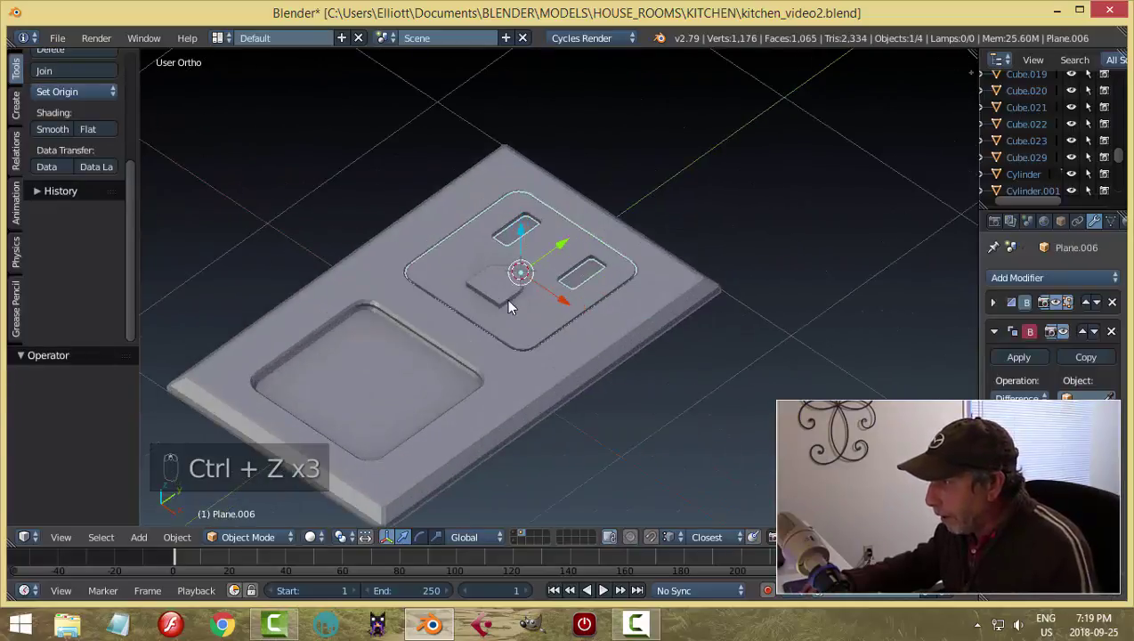
# Hide the D-shaped block to check the panel, reveal all hidden objects, and reselect the D-shaped block.
pyautogui.rightClick(507, 294)
pyautogui.press('h')
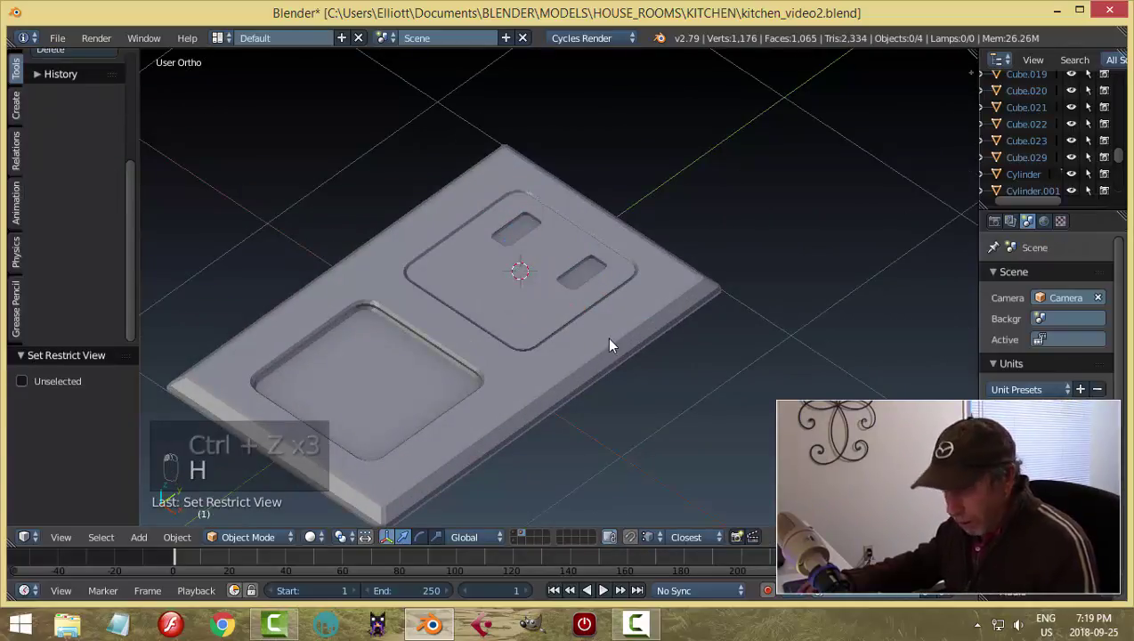
pyautogui.hotkey('alt', 'h')
pyautogui.rightClick(497, 289)
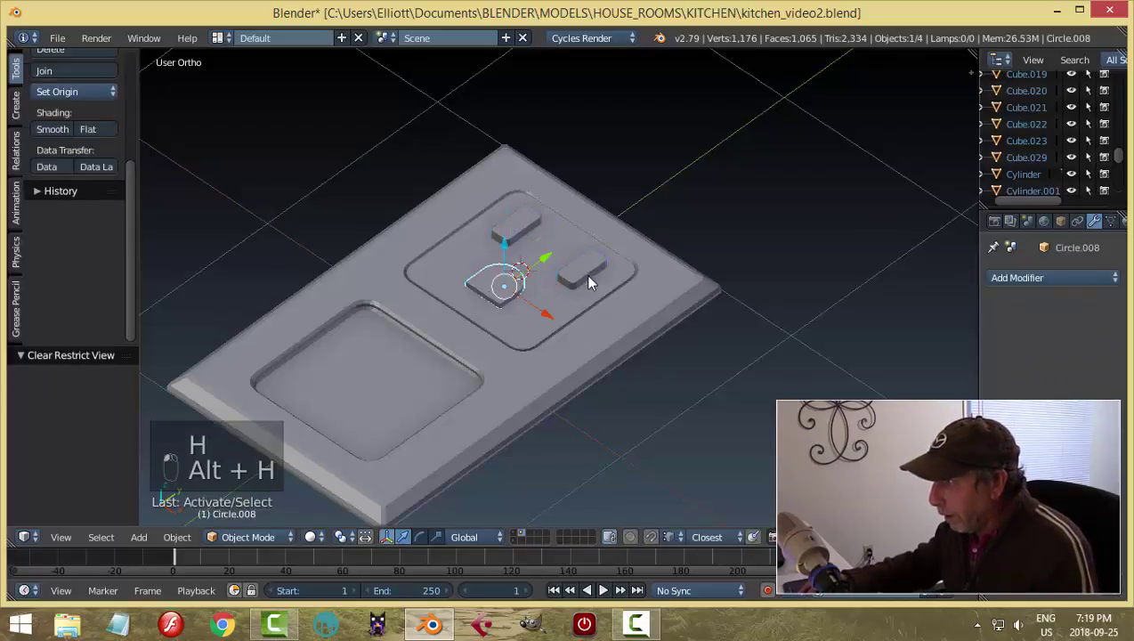
# Delete the mirrored prong cutter blocks from the upper panel's slots and reselect the D-shaped block.
pyautogui.rightClick(585, 272)
pyautogui.press('x')
pyautogui.click(585, 272)
pyautogui.rightClick(488, 276)
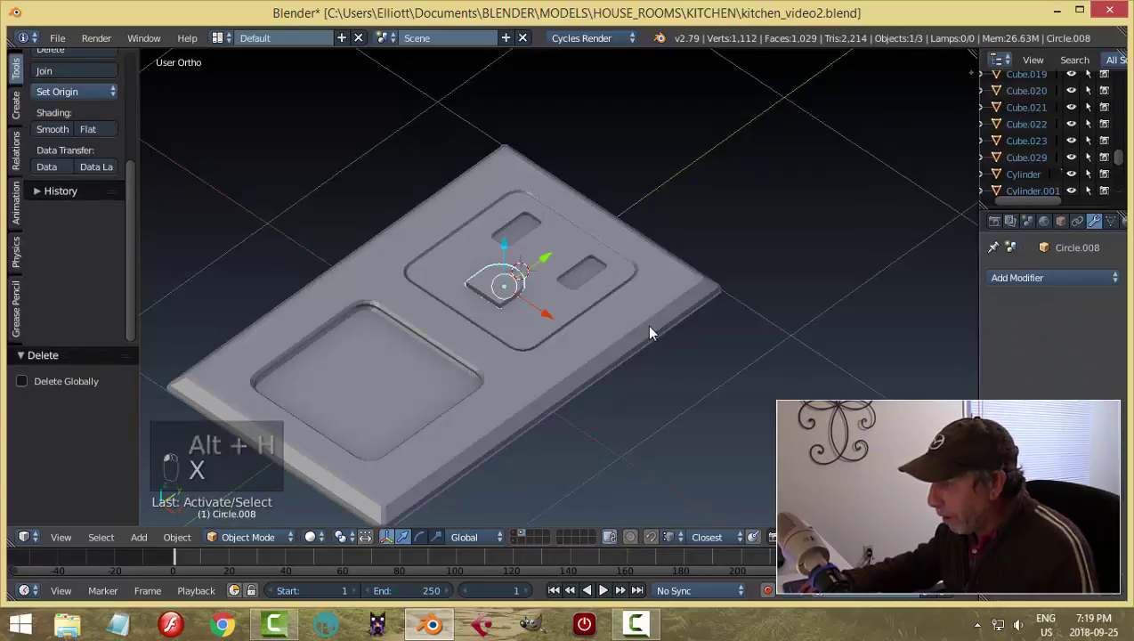
# Scale the D-shaped block's whole mesh down to 0.677 in Edit Mode, working from the top view.
pyautogui.press('KP_7')
pyautogui.press('Tab')
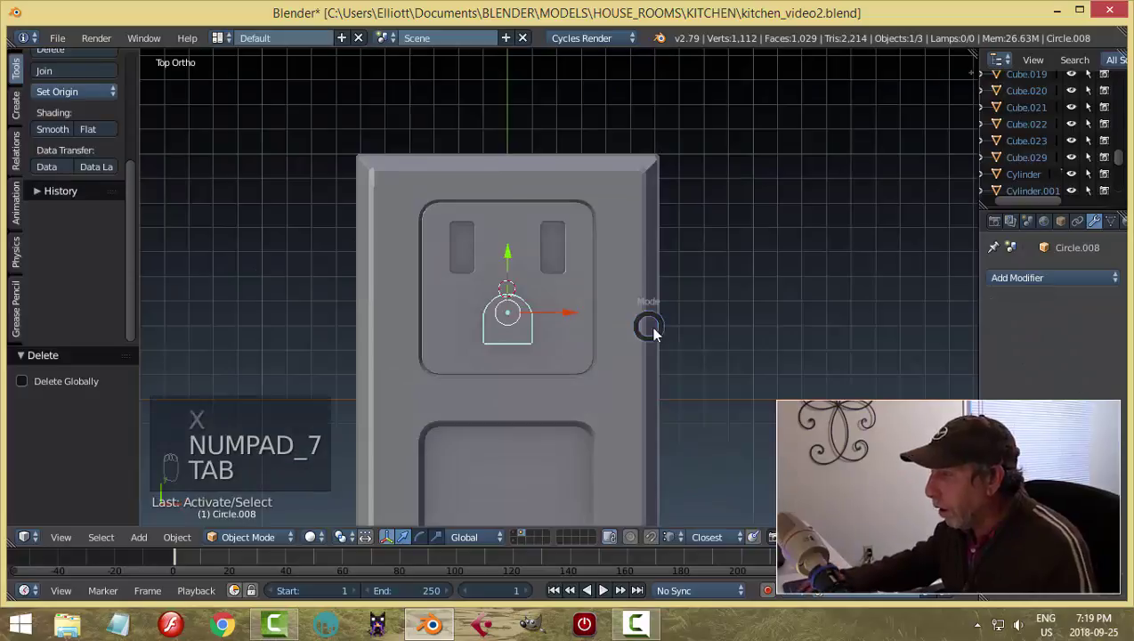
pyautogui.press('a')
pyautogui.press('a')
pyautogui.scroll(3, 681, 341)
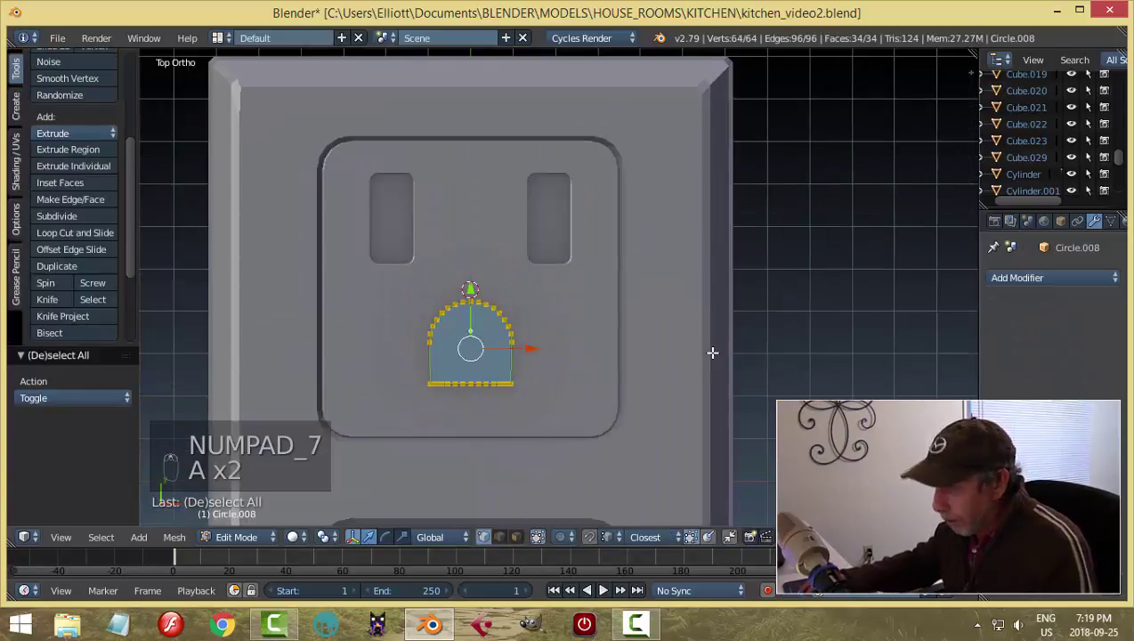
pyautogui.press('s')
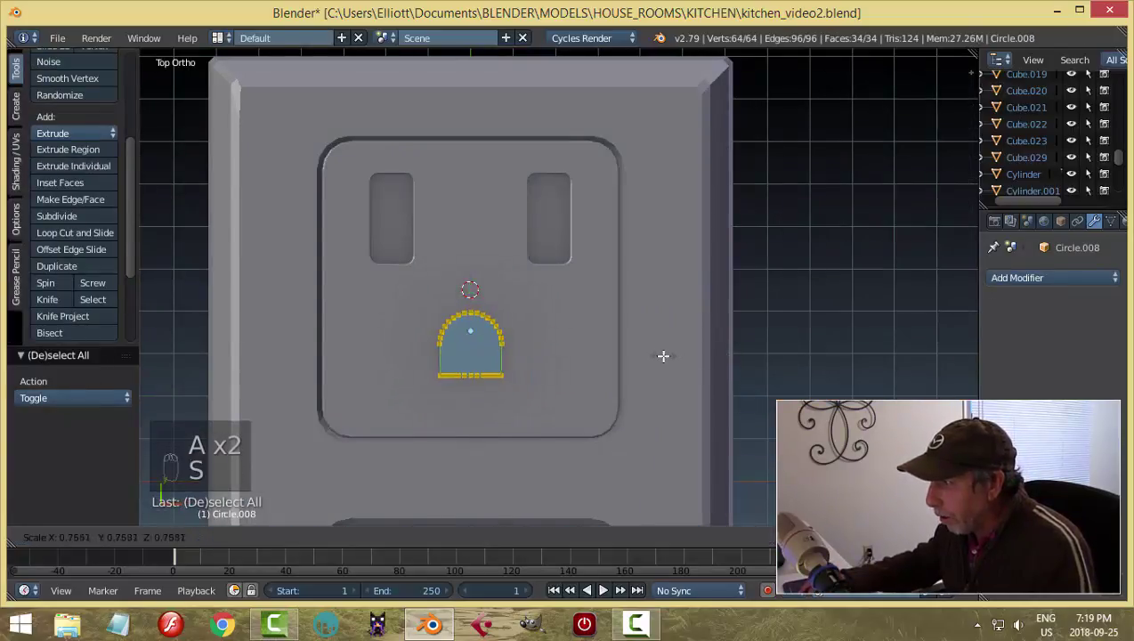
pyautogui.click(643, 358)
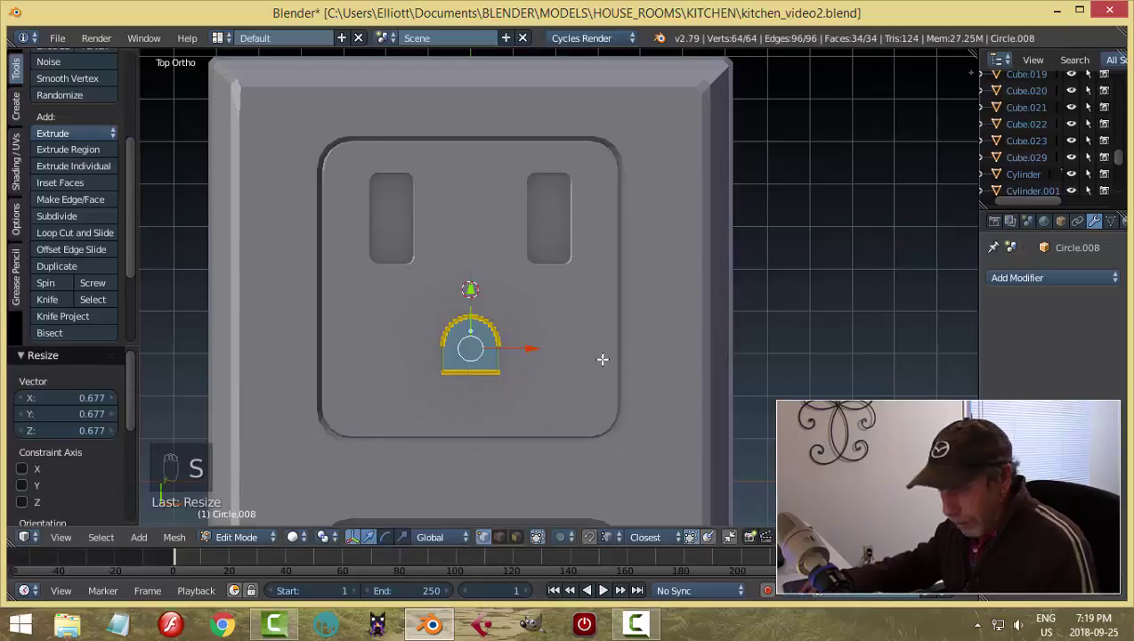
# Stretch the D-shaped block's mesh by 1.075 along Y and return to Object Mode.
pyautogui.press('s')
pyautogui.moveTo(601, 356); pyautogui.dragTo(604, 364, button='middle')
pyautogui.click(609, 371)
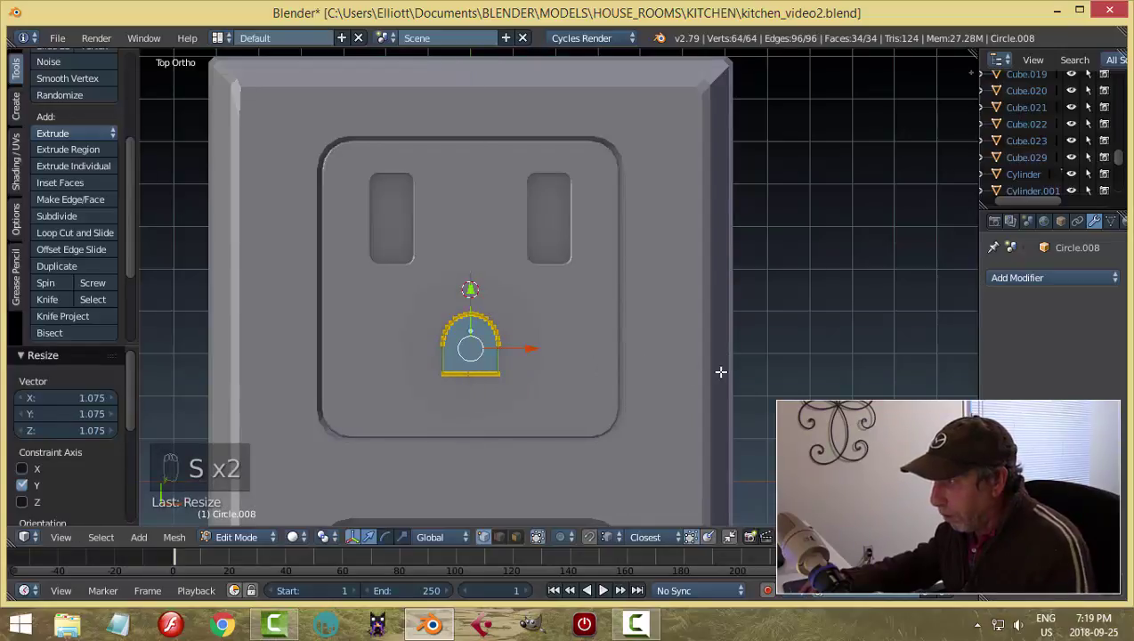
pyautogui.press('a')
pyautogui.moveTo(723, 375); pyautogui.dragTo(620, 325, button='middle')
pyautogui.press('Tab')
# Apply the Boolean modifier on the upper panel and hide the resized D-shaped block to inspect the cut's depth.
pyautogui.press('a')
pyautogui.press('a')
pyautogui.rightClick(520, 301)
pyautogui.scroll(2, 772, 354)
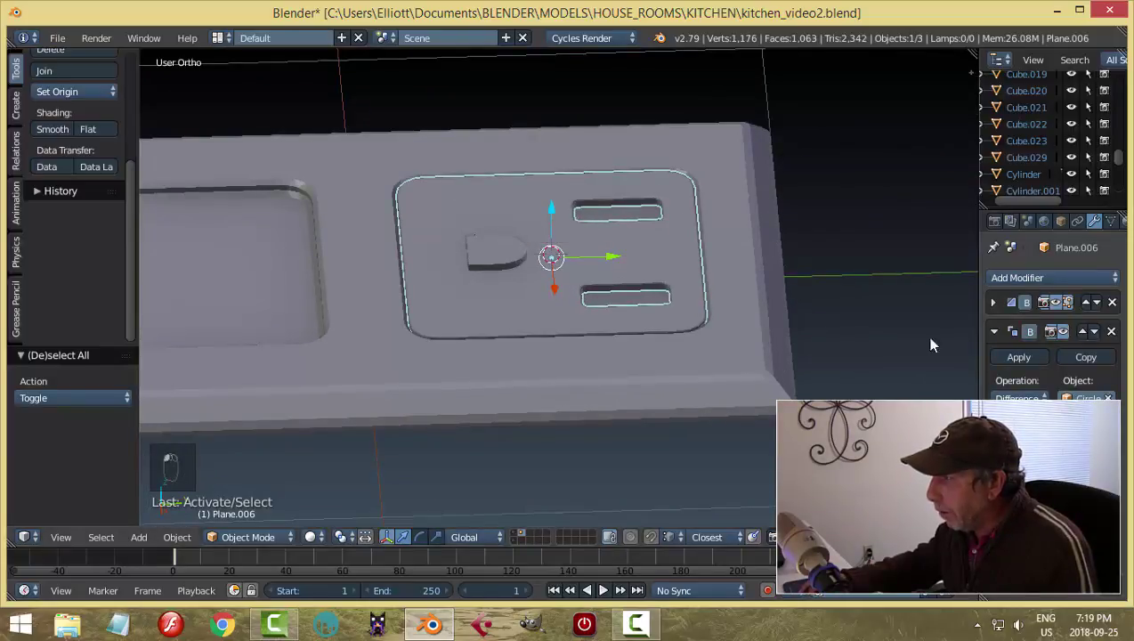
pyautogui.click(1014, 355)
pyautogui.rightClick(507, 256)
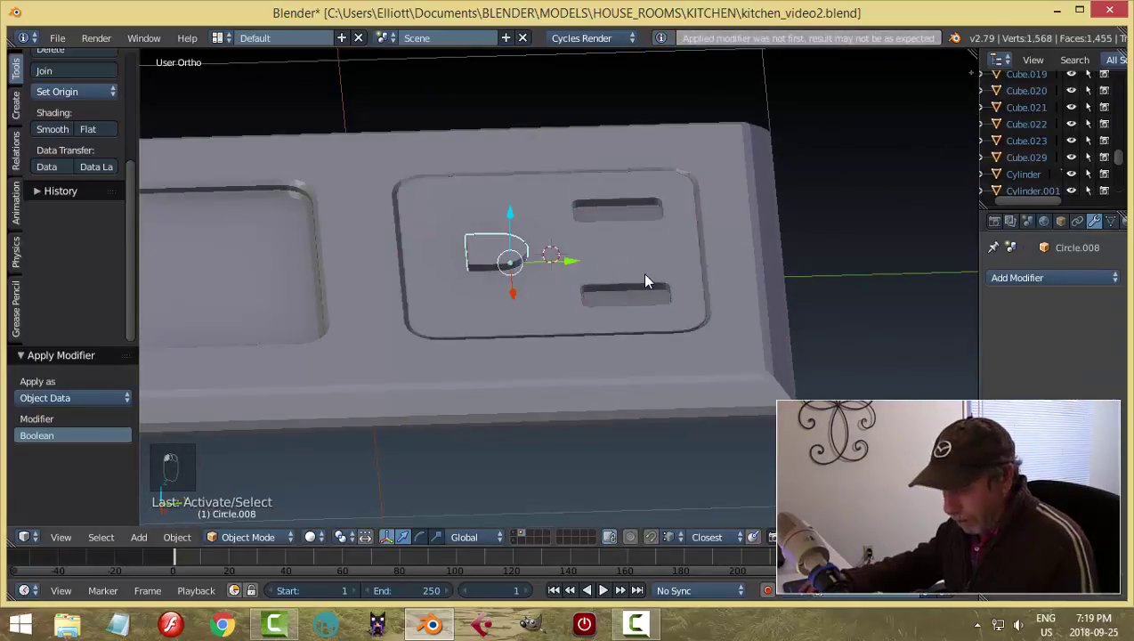
pyautogui.press('h')
pyautogui.moveTo(546, 291); pyautogui.dragTo(557, 229, button='middle')
# Undo the block's hiding and the Boolean application, then briefly hide, reveal and reselect the D-shaped block.
pyautogui.hotkey('ctrl', 'z')
pyautogui.hotkey('ctrl', 'z')
pyautogui.hotkey('ctrl', 'z')
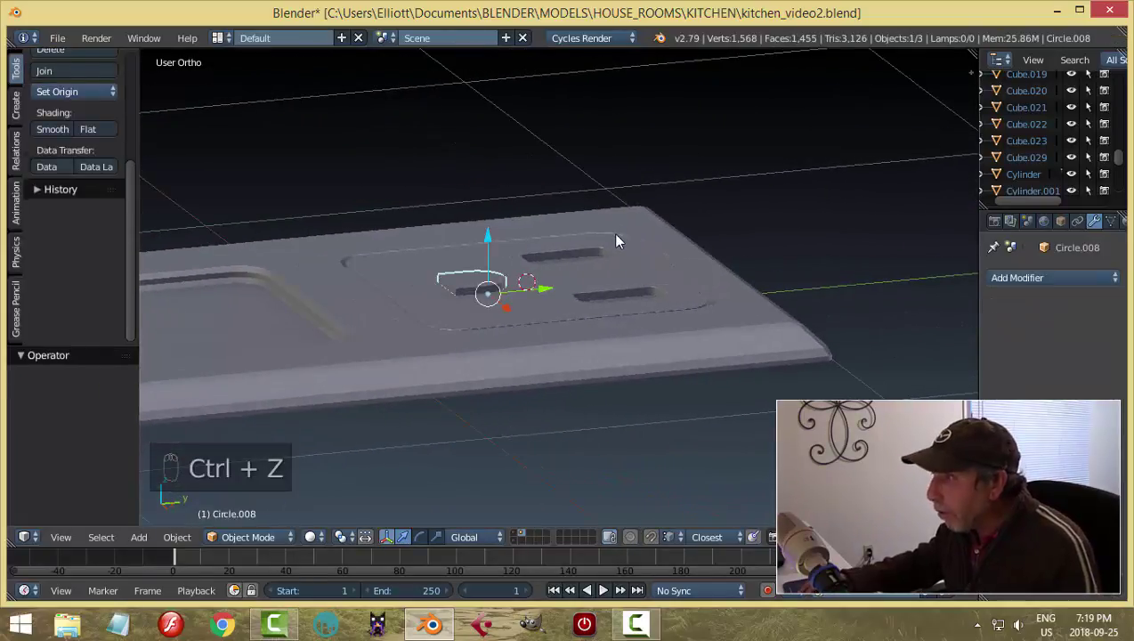
pyautogui.rightClick(485, 296)
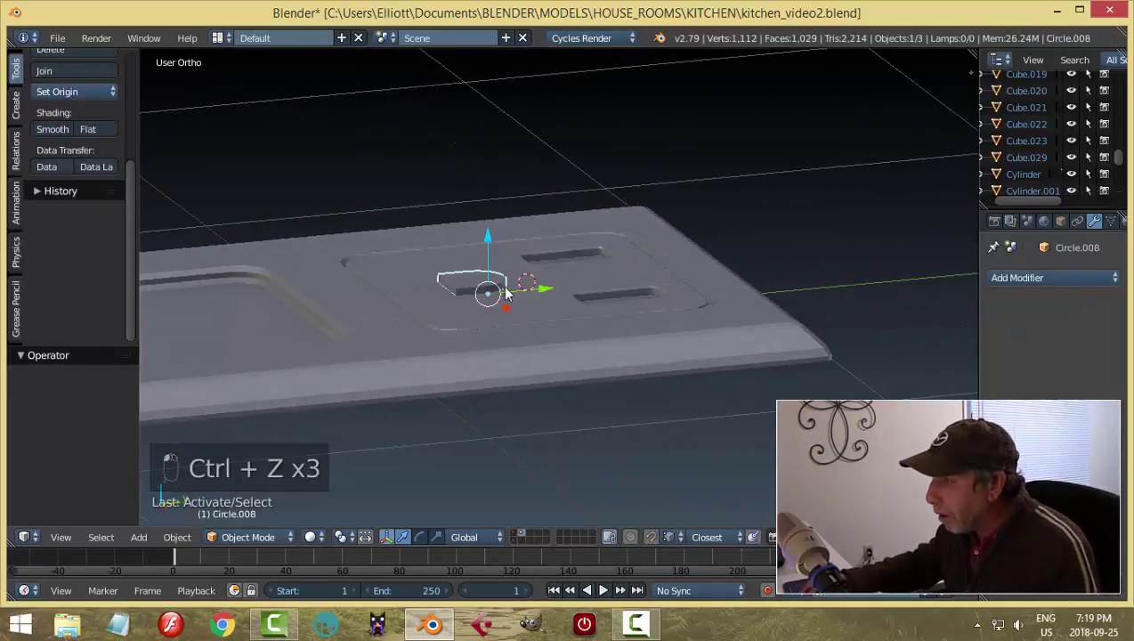
pyautogui.press('h')
pyautogui.hotkey('alt', 'h')
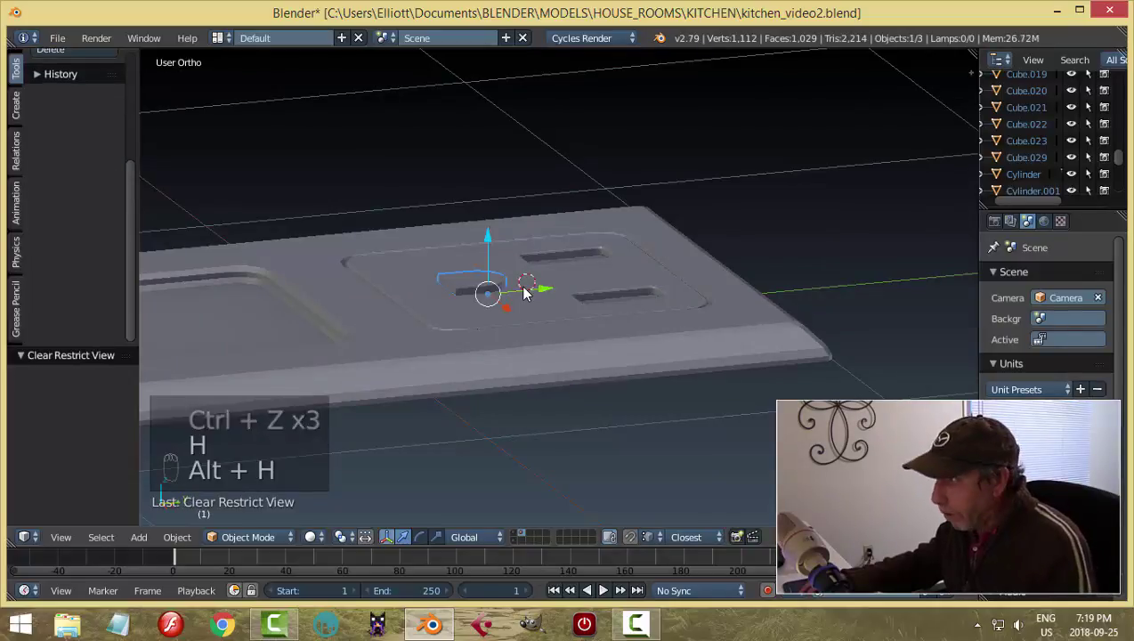
pyautogui.rightClick(526, 283)
# Scale the D-shaped block by about 1.44 along Z in a wireframe right-side view.
pyautogui.press('KP_3')
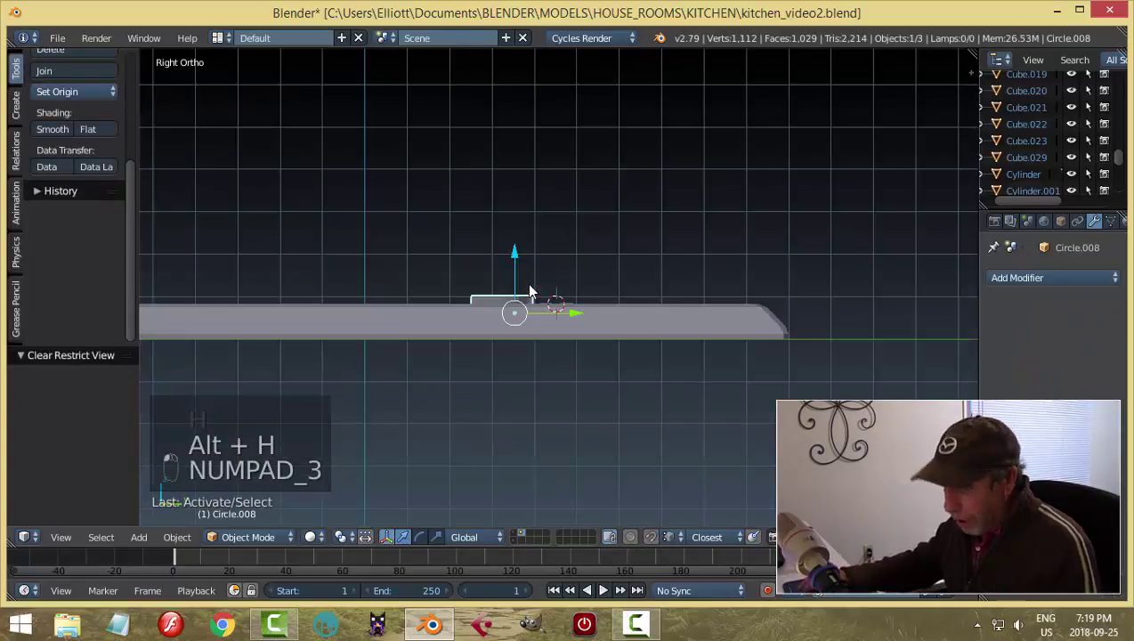
pyautogui.press('z')
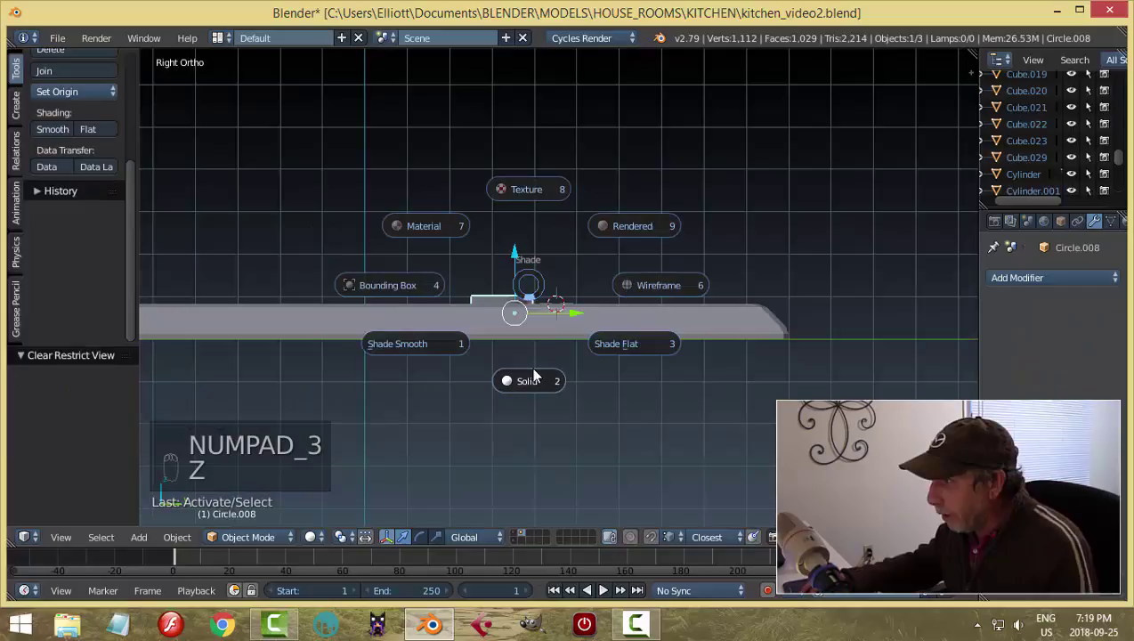
pyautogui.click(635, 289)
pyautogui.scroll(4, 480, 313)
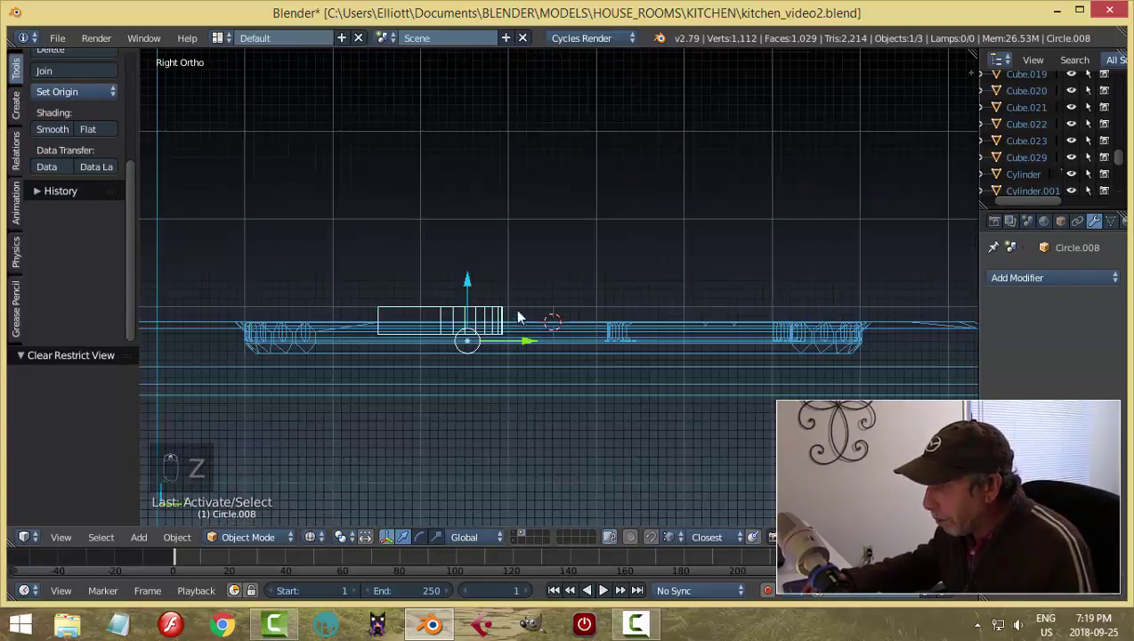
pyautogui.press('s')
pyautogui.press('z')
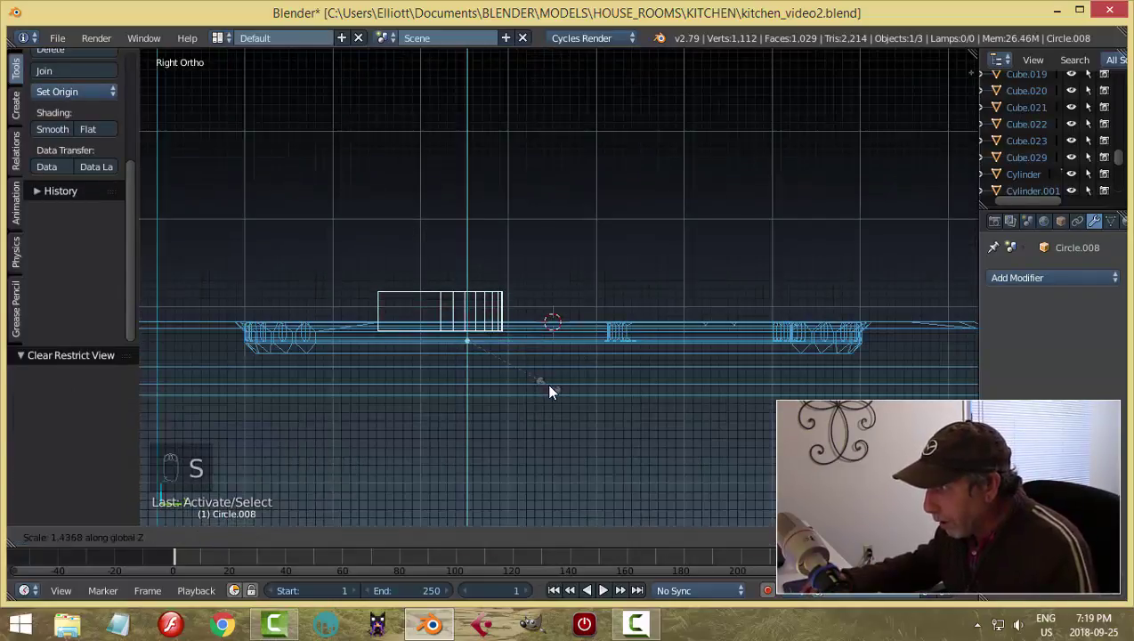
pyautogui.click(549, 391)
# Move the D-shaped block by -0.011 along Z and return the viewport to solid shading.
pyautogui.moveTo(466, 281); pyautogui.dragTo(468, 298)
pyautogui.press('z')
pyautogui.click(613, 414)
pyautogui.moveTo(613, 412)
pyautogui.mouseDown(button='middle')
pyautogui.moveTo(689, 368)
pyautogui.moveTo(653, 380)
pyautogui.mouseUp(button='middle')
pyautogui.scroll(2, 578, 355)
# Set the D-shaped block as the upper panel's Boolean Difference object and apply the modifier.
pyautogui.rightClick(512, 339)
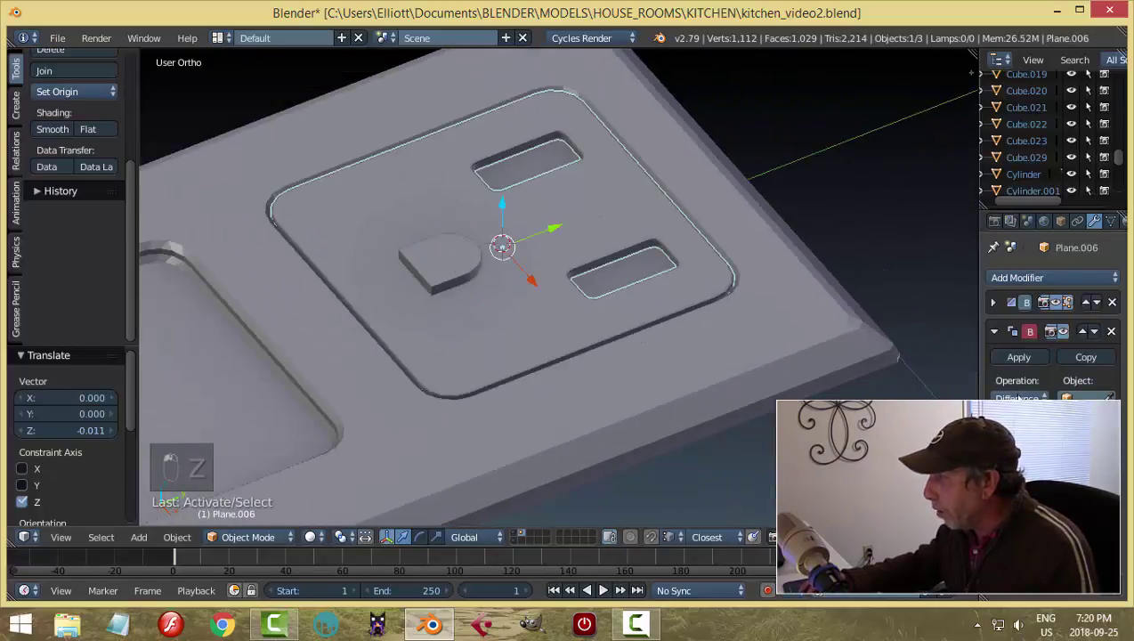
pyautogui.click(1103, 397)
pyautogui.click(440, 260)
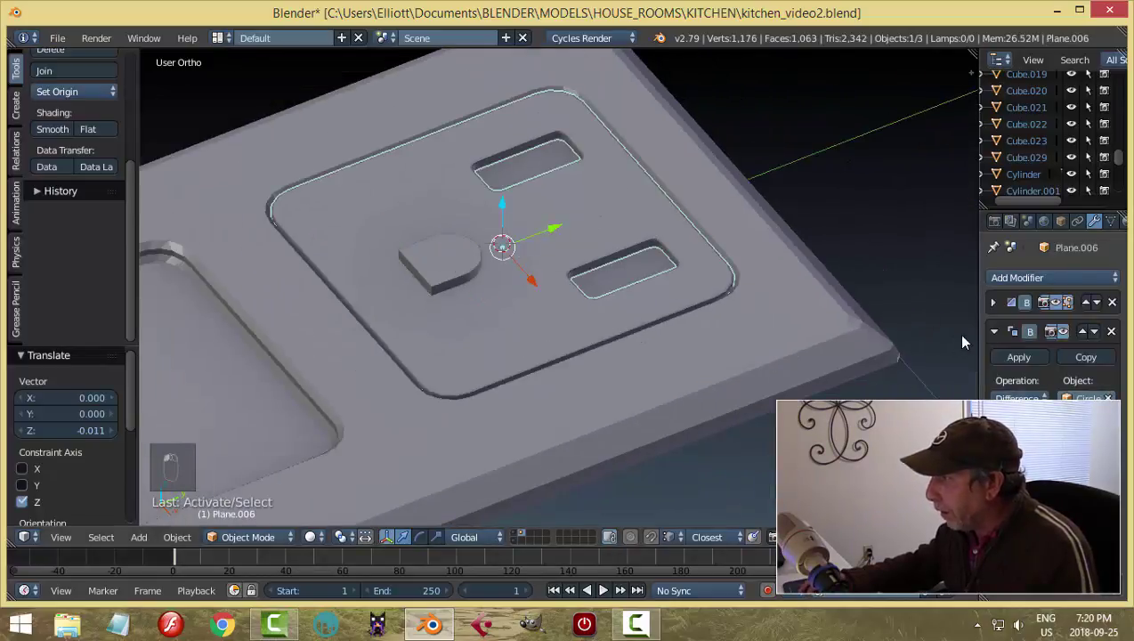
pyautogui.click(1018, 357)
# Hide the D-shaped block, examine the ground hole cut in the panel, and reveal the hidden block again.
pyautogui.rightClick(437, 266)
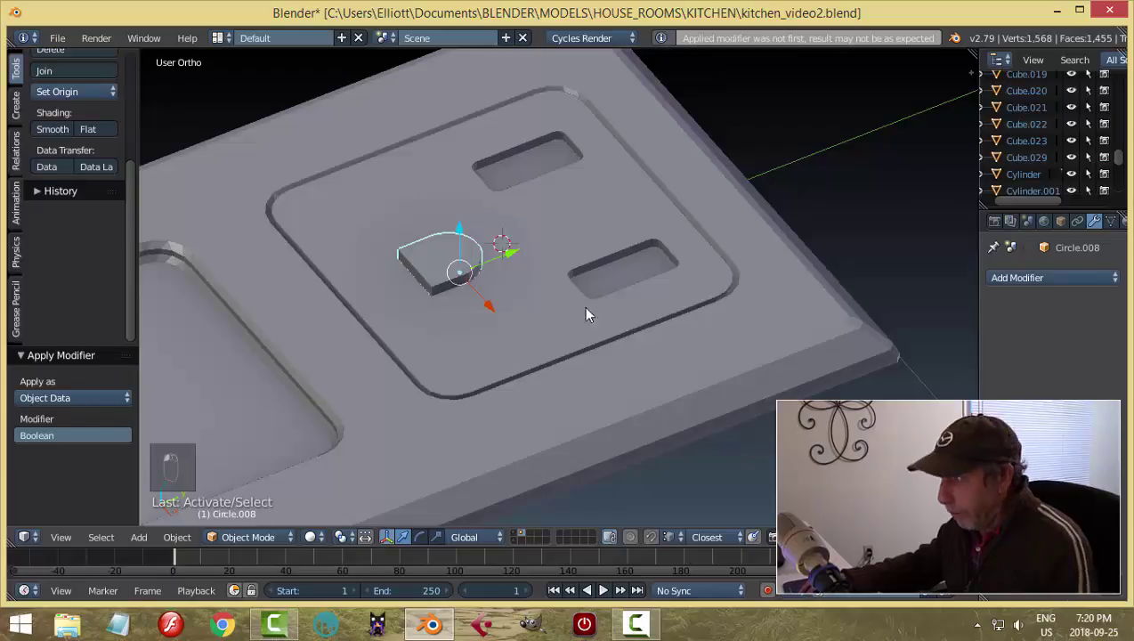
pyautogui.press('h')
pyautogui.scroll(-4, 444, 270)
pyautogui.moveTo(488, 258); pyautogui.dragTo(561, 320, button='middle')
pyautogui.hotkey('alt', 'h')
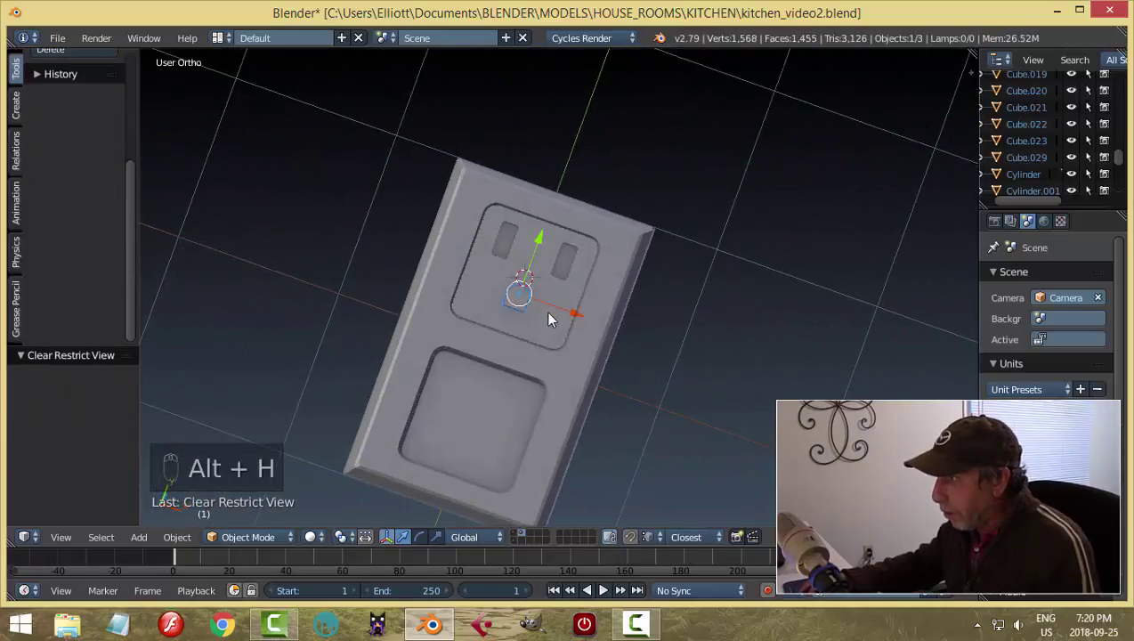
# Delete the D-shaped cutter block from the ground hole.
pyautogui.scroll(5, 572, 334)
pyautogui.click(467, 318)
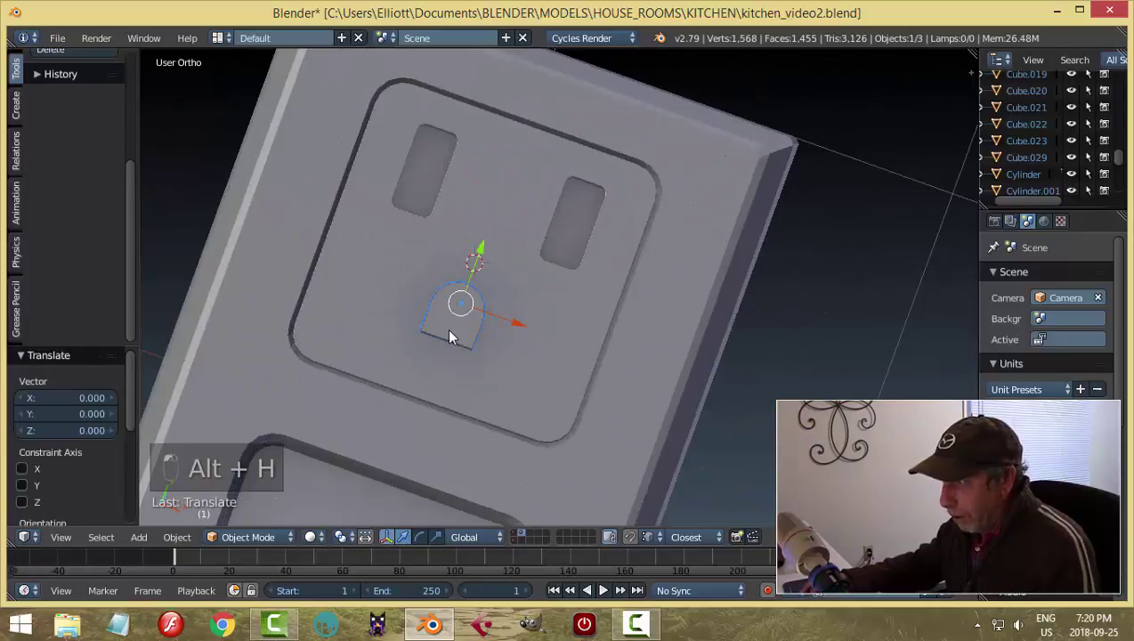
pyautogui.rightClick(448, 328)
pyautogui.press('x')
pyautogui.click(576, 361)
pyautogui.moveTo(577, 361); pyautogui.dragTo(552, 317, button='middle')
# Select the outer outlet plate (Plane.005) and snap the 3D cursor to it.
pyautogui.rightClick(552, 317)
pyautogui.scroll(-3, 703, 373)
pyautogui.rightClick(533, 339)
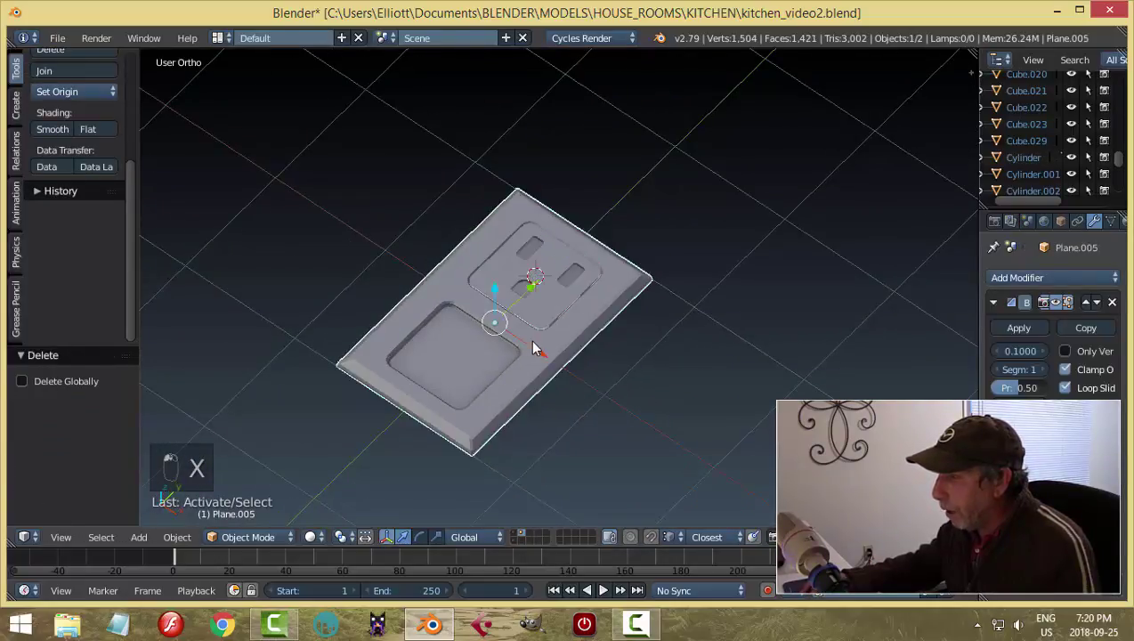
pyautogui.hotkey('shift', 's')
pyautogui.click(658, 388)
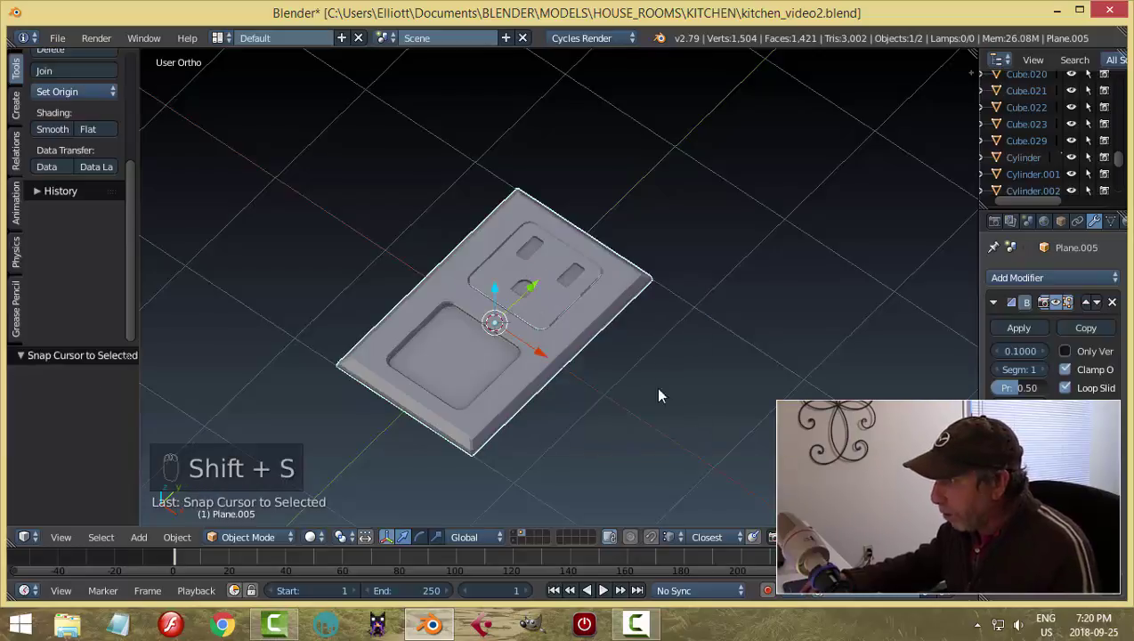
# Try to mirror the upper socket insert along Y only, using a Mirror modifier with Plane.005 as the mirror object.
pyautogui.rightClick(551, 311)
pyautogui.click(1017, 277)
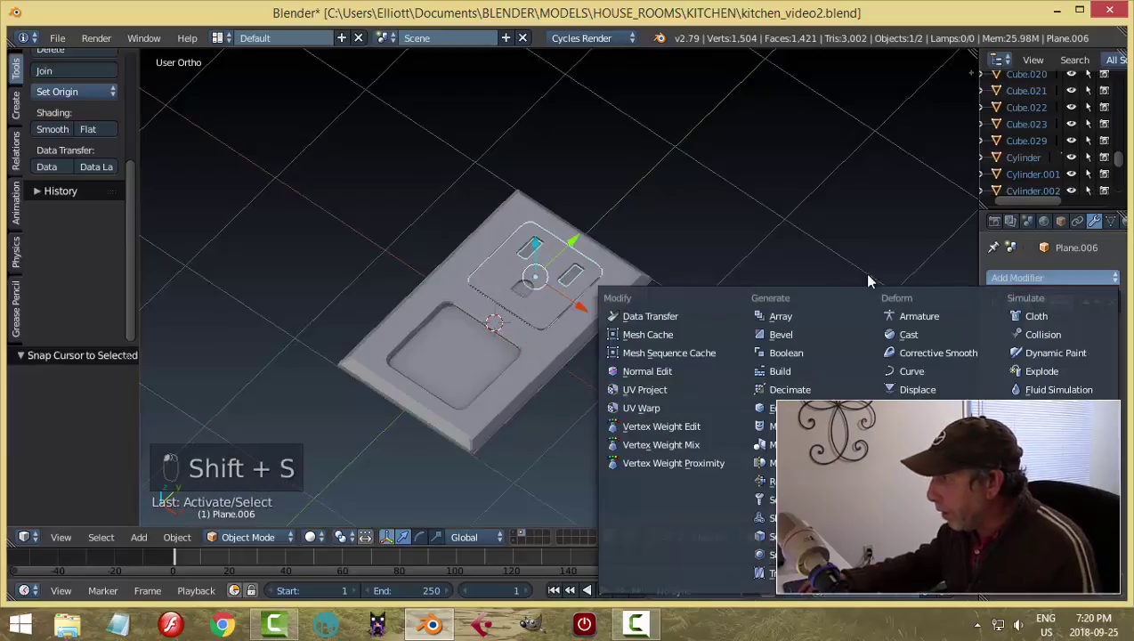
pyautogui.click(763, 444)
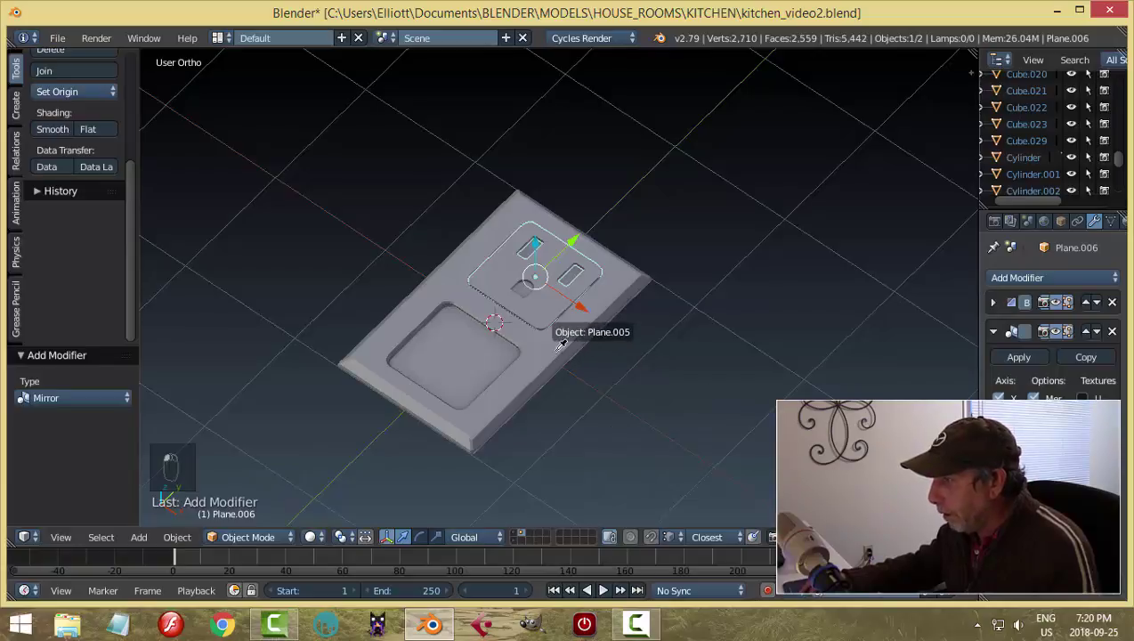
pyautogui.click(998, 414)
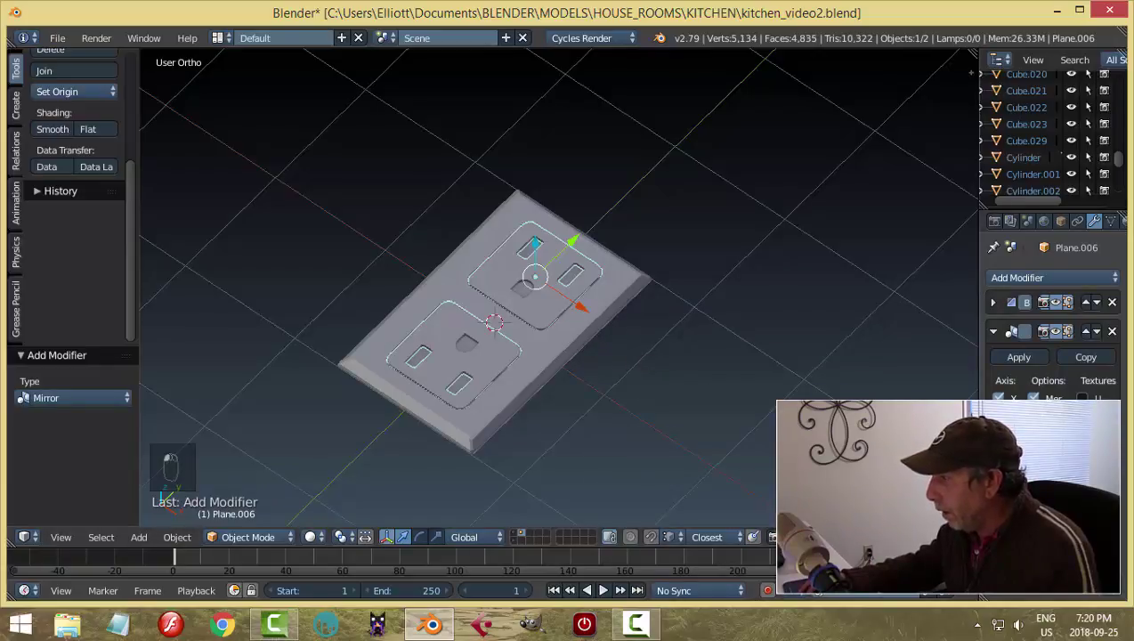
pyautogui.click(998, 398)
pyautogui.moveTo(636, 389); pyautogui.dragTo(605, 378, button='middle')
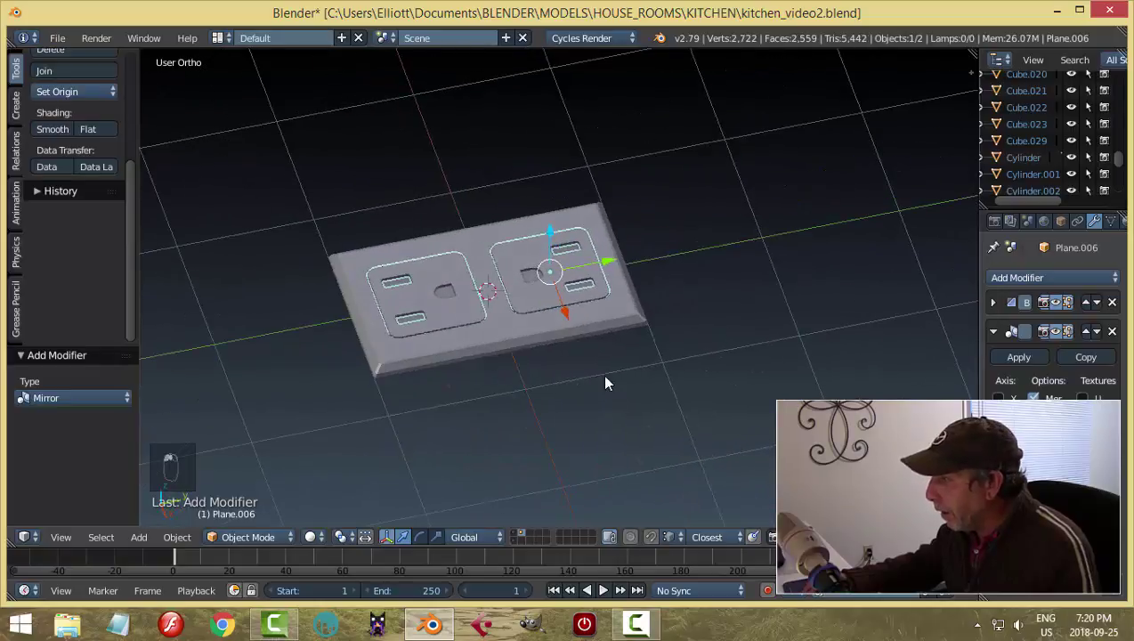
# Check the mirrored insert in local view, then remove its Mirror modifier.
pyautogui.press('KP_Divide')
pyautogui.press('KP_Divide')
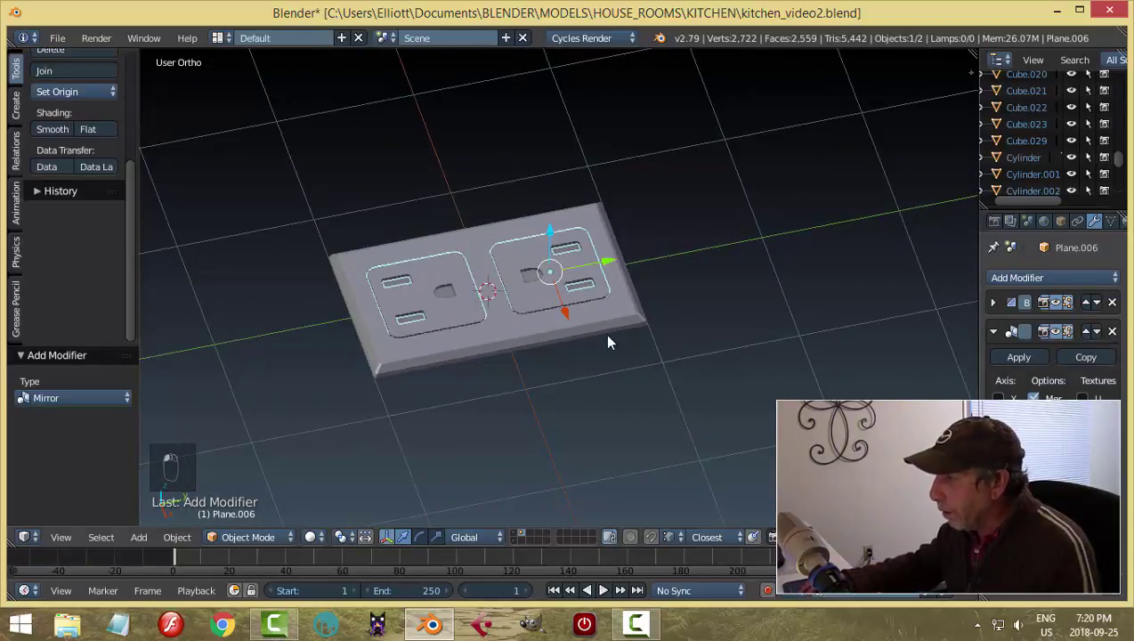
pyautogui.click(1111, 331)
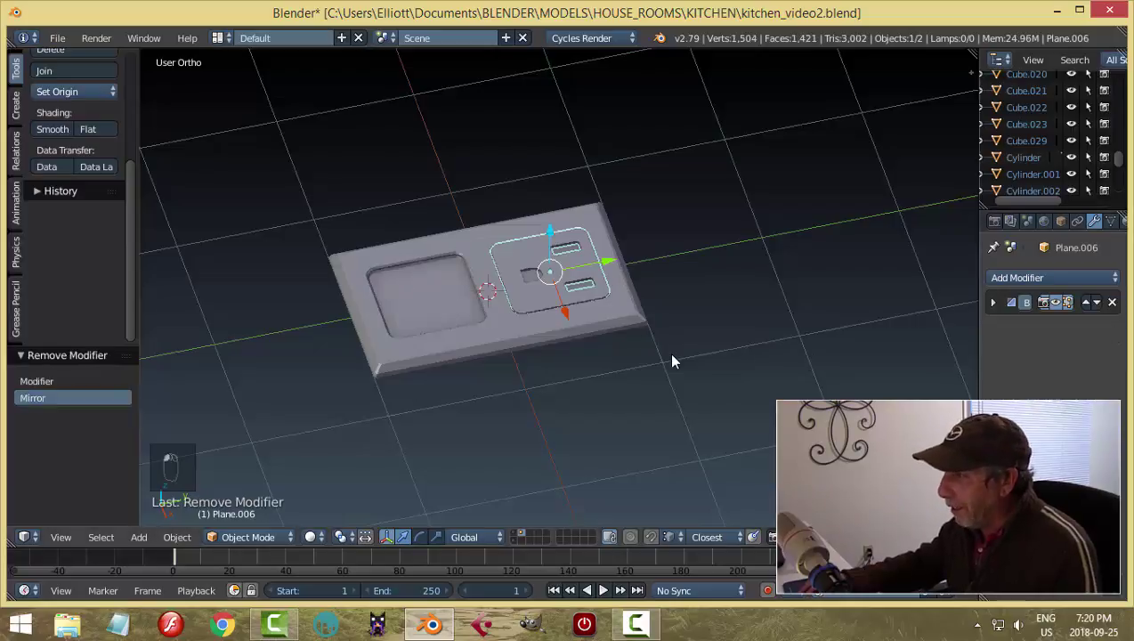
# Duplicate the upper socket insert in top view and place the copy in the plate's lower opening.
pyautogui.press('KP_7')
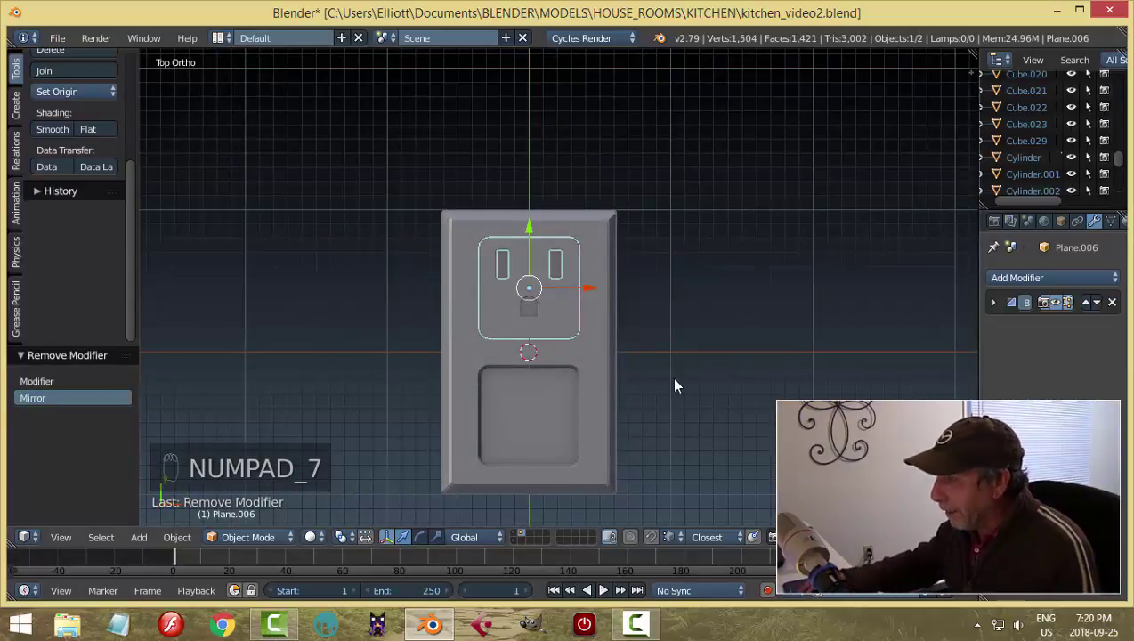
pyautogui.keyDown('shift'); pyautogui.moveTo(670, 376); pyautogui.dragTo(623, 316, button='middle'); pyautogui.keyUp('shift')
pyautogui.hotkey('shift', 'd')
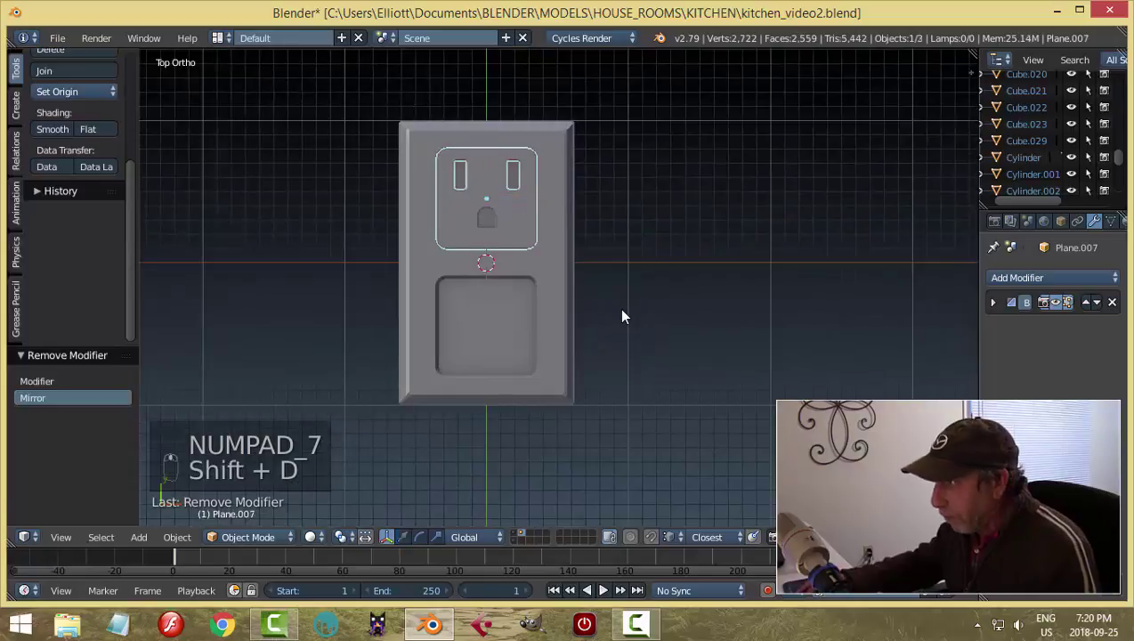
pyautogui.click(506, 271)
pyautogui.press('a')
pyautogui.scroll(3, 659, 370)
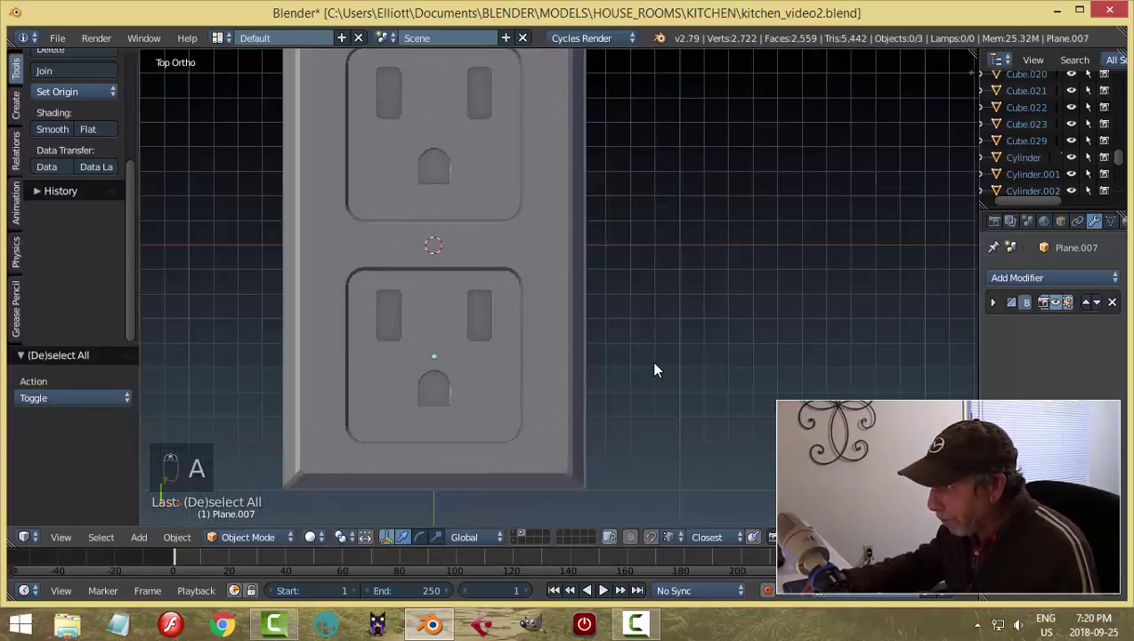
# Examine the fit of both socket inserts in the outlet plate from several angles.
pyautogui.scroll(-1, 654, 369)
pyautogui.rightClick(480, 372)
pyautogui.moveTo(724, 405); pyautogui.dragTo(503, 233, button='middle')
pyautogui.scroll(2, 599, 352)
pyautogui.moveTo(503, 231); pyautogui.dragTo(504, 232)
pyautogui.press('a')
pyautogui.scroll(-3, 534, 299)
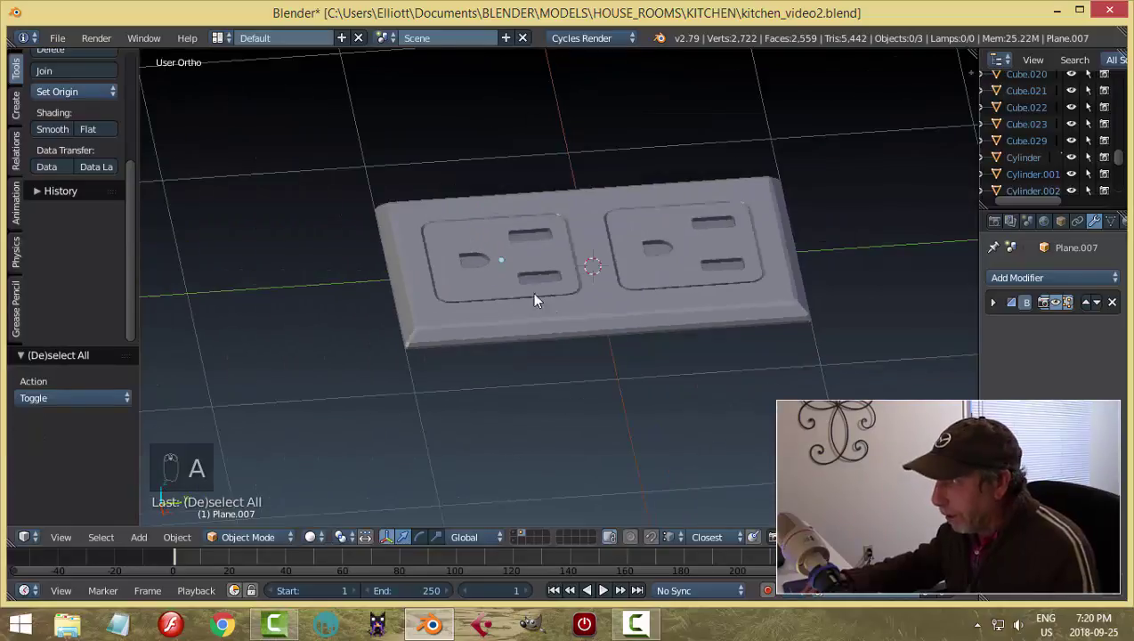
pyautogui.moveTo(534, 299); pyautogui.dragTo(550, 252, button='middle')
pyautogui.scroll(-2, 641, 337)
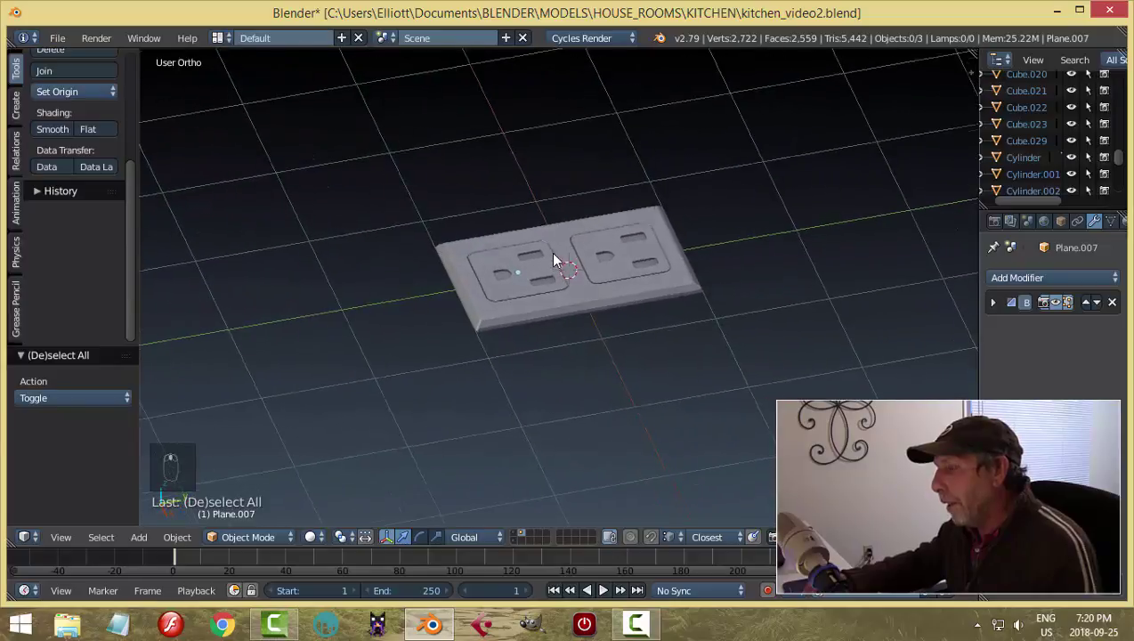
pyautogui.scroll(3, 550, 252)
# Apply the Bevel modifier on the upper socket insert (Plane.006).
pyautogui.rightClick(624, 261)
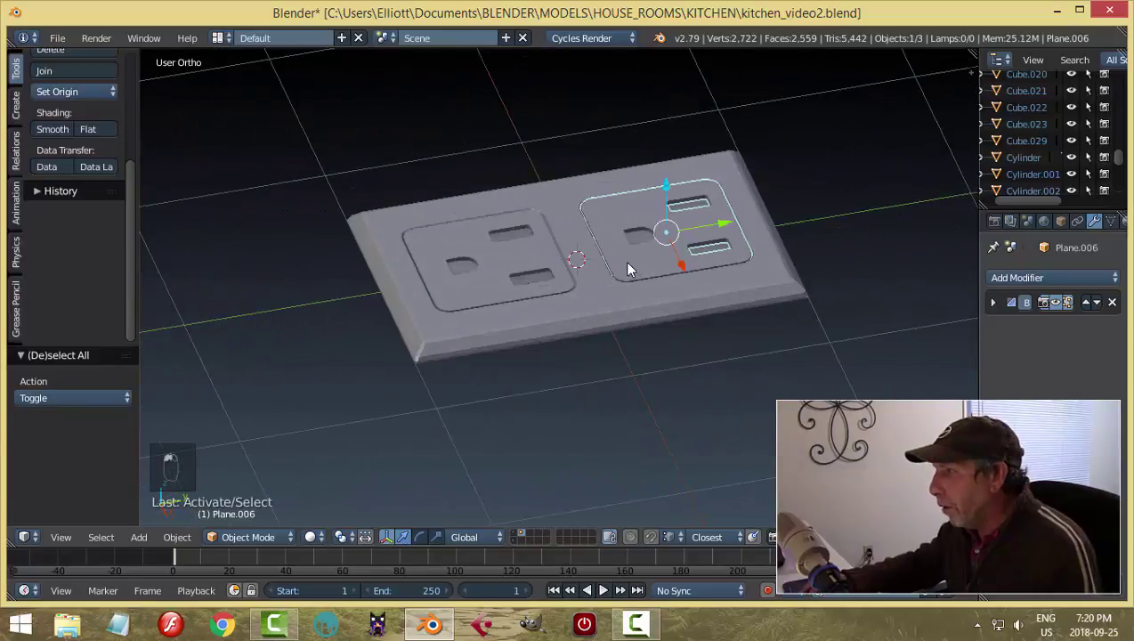
pyautogui.click(992, 302)
pyautogui.click(1017, 327)
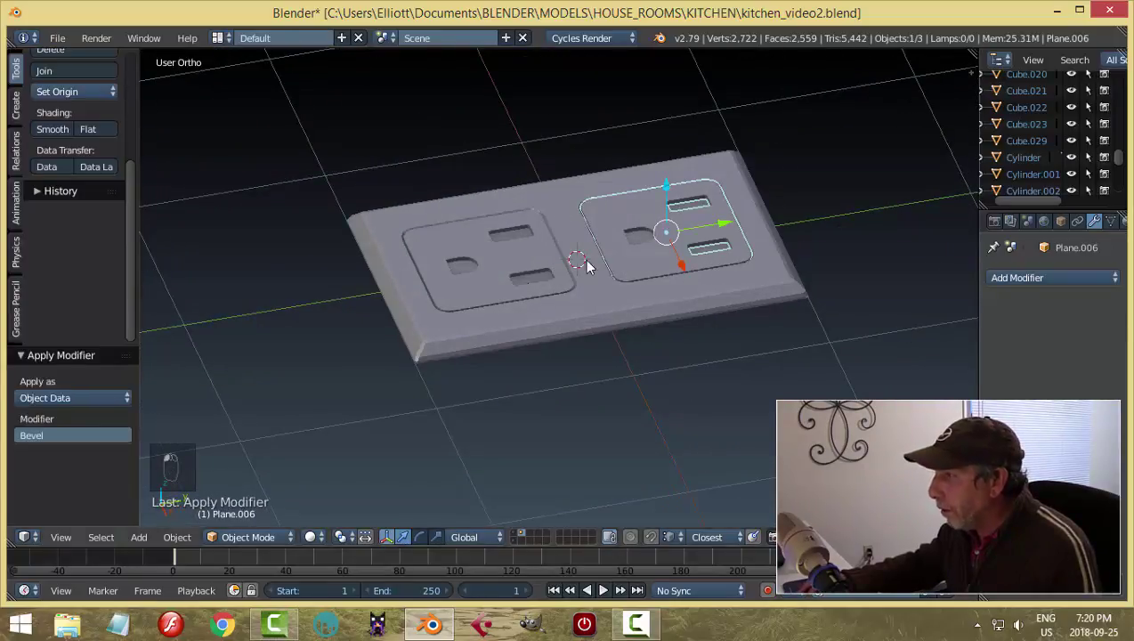
# Apply the Bevel modifiers on the lower socket insert (Plane.007) and the outer plate (Plane.005).
pyautogui.rightClick(595, 268)
pyautogui.click(992, 302)
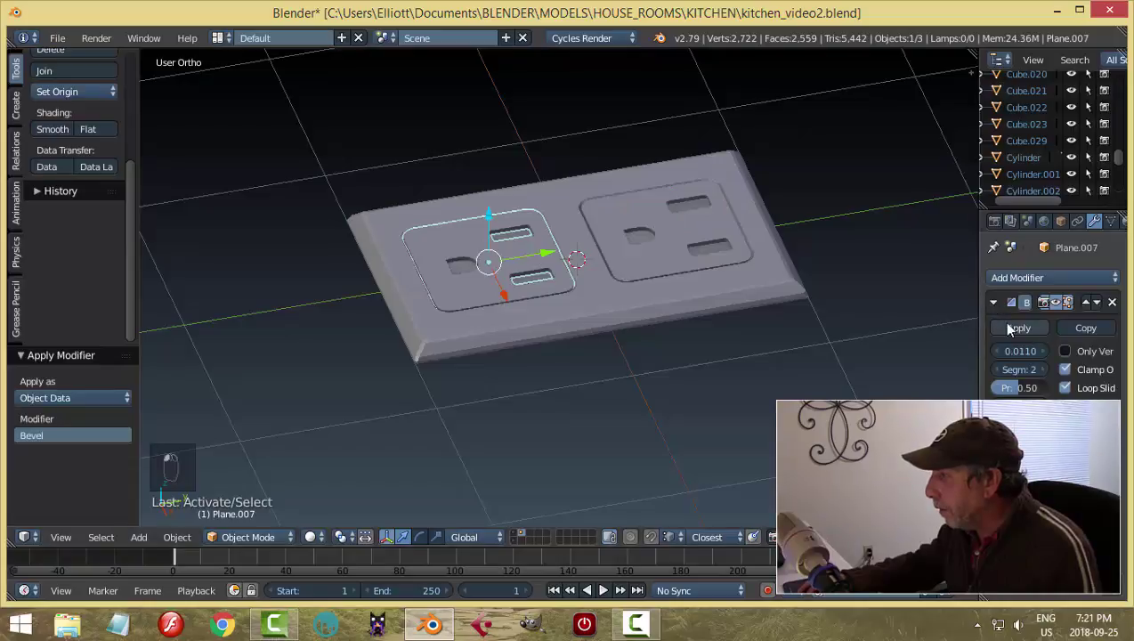
pyautogui.click(1017, 325)
pyautogui.rightClick(654, 304)
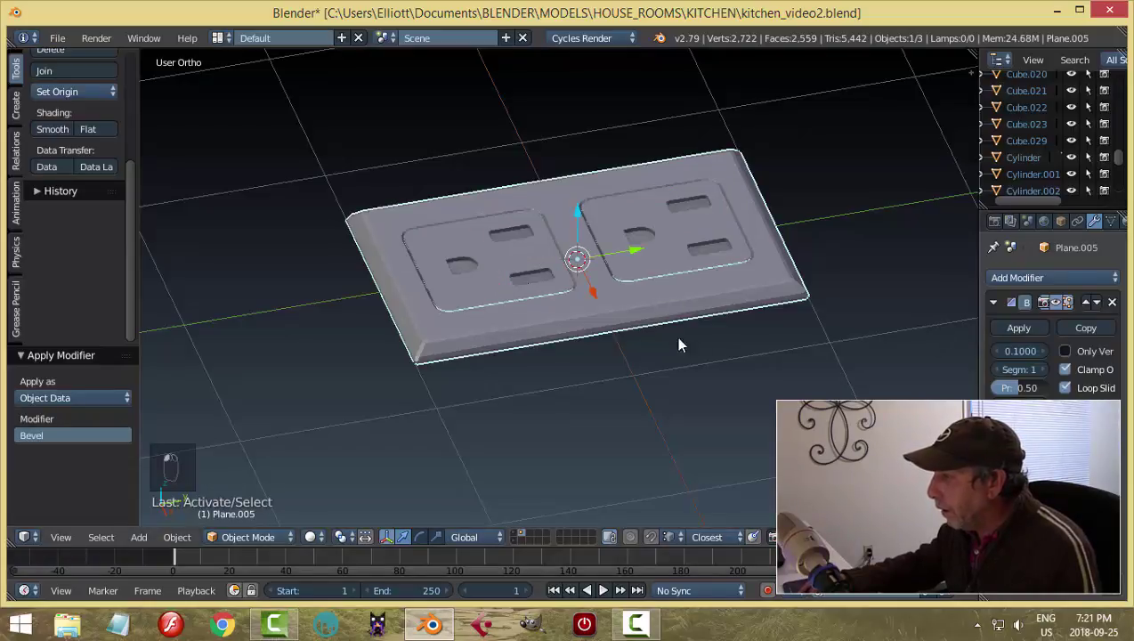
pyautogui.click(1017, 327)
# Join the outer plate and both socket inserts into a single object.
pyautogui.keyDown('shift'); pyautogui.rightClick(681, 247); pyautogui.keyUp('shift')
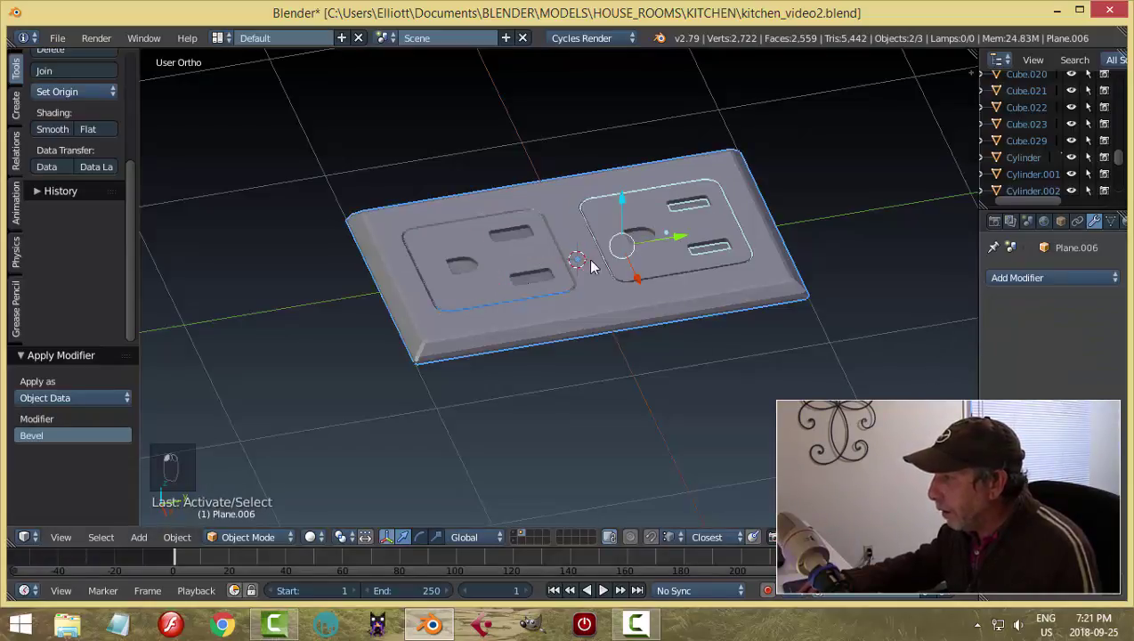
pyautogui.keyDown('shift'); pyautogui.rightClick(617, 257); pyautogui.keyUp('shift')
pyautogui.hotkey('ctrl', 'j')
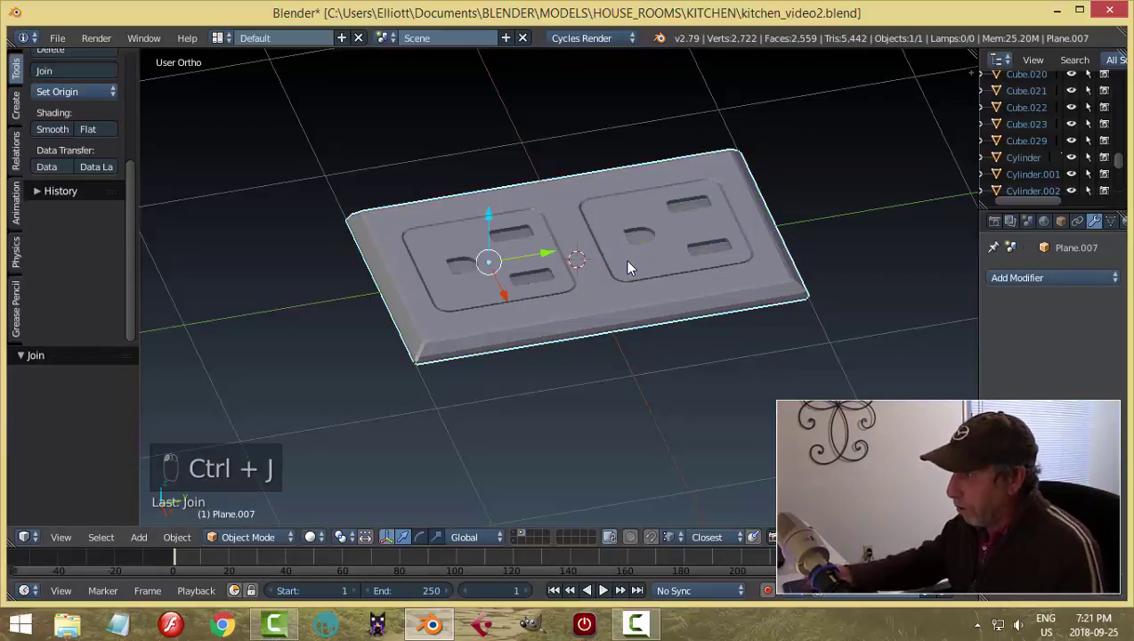
pyautogui.moveTo(554, 310)
pyautogui.mouseDown(button='middle')
pyautogui.moveTo(596, 308)
pyautogui.moveTo(569, 293)
pyautogui.mouseUp(button='middle')
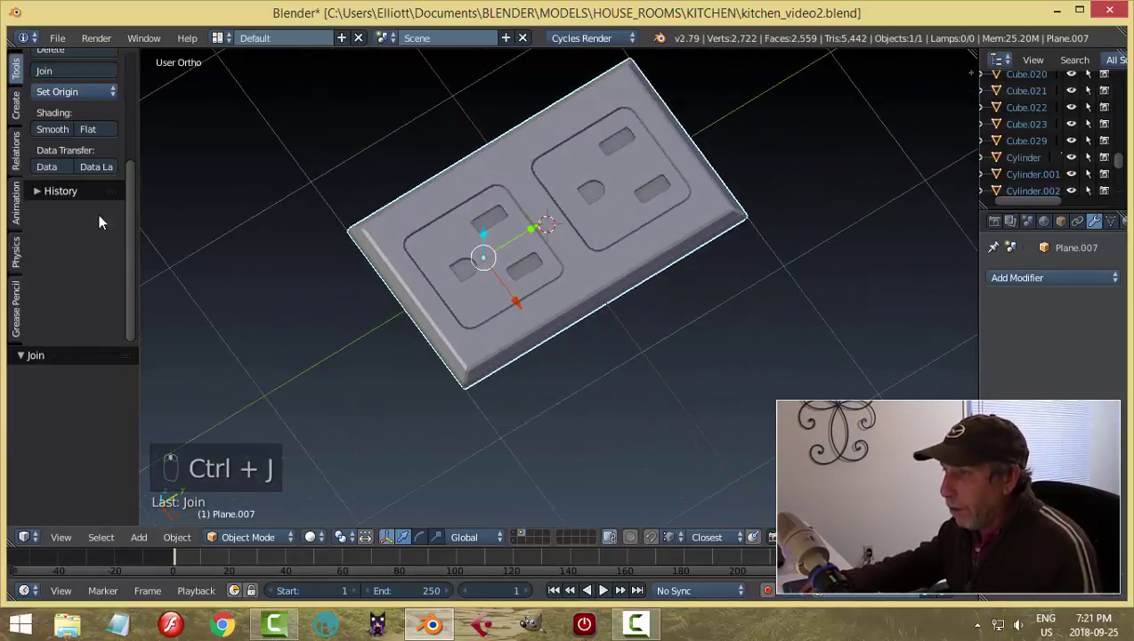
# Try smooth shading on the outlet with Auto Smooth enabled at 30°, then set it back to flat shading.
pyautogui.click(51, 130)
pyautogui.moveTo(598, 254); pyautogui.dragTo(574, 301, button='middle')
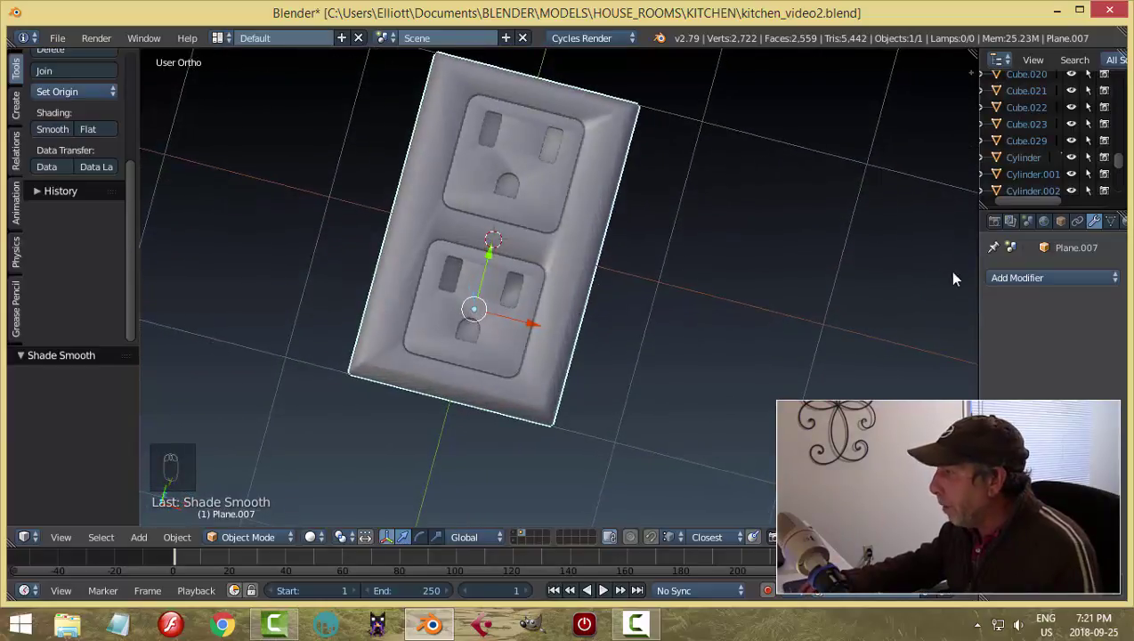
pyautogui.click(1110, 220)
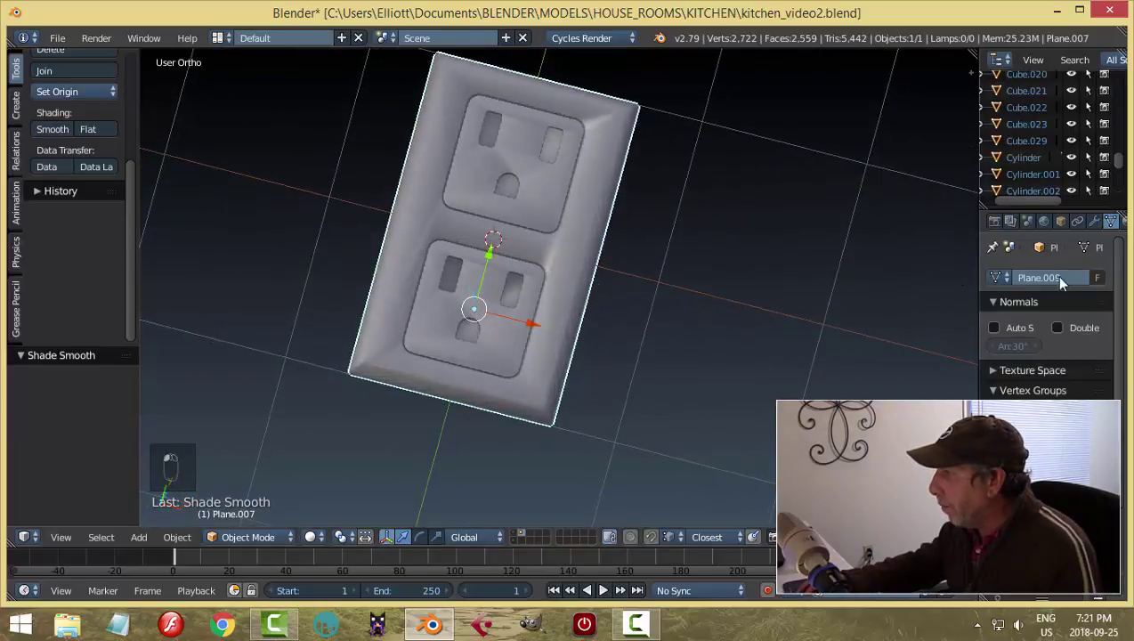
pyautogui.click(992, 326)
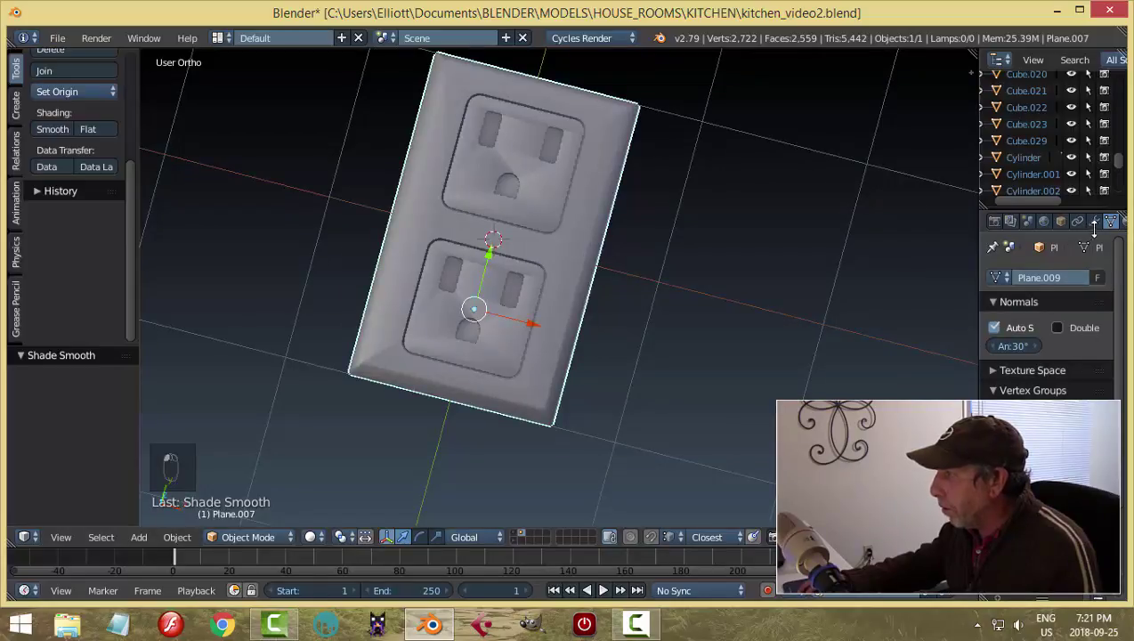
pyautogui.click(88, 129)
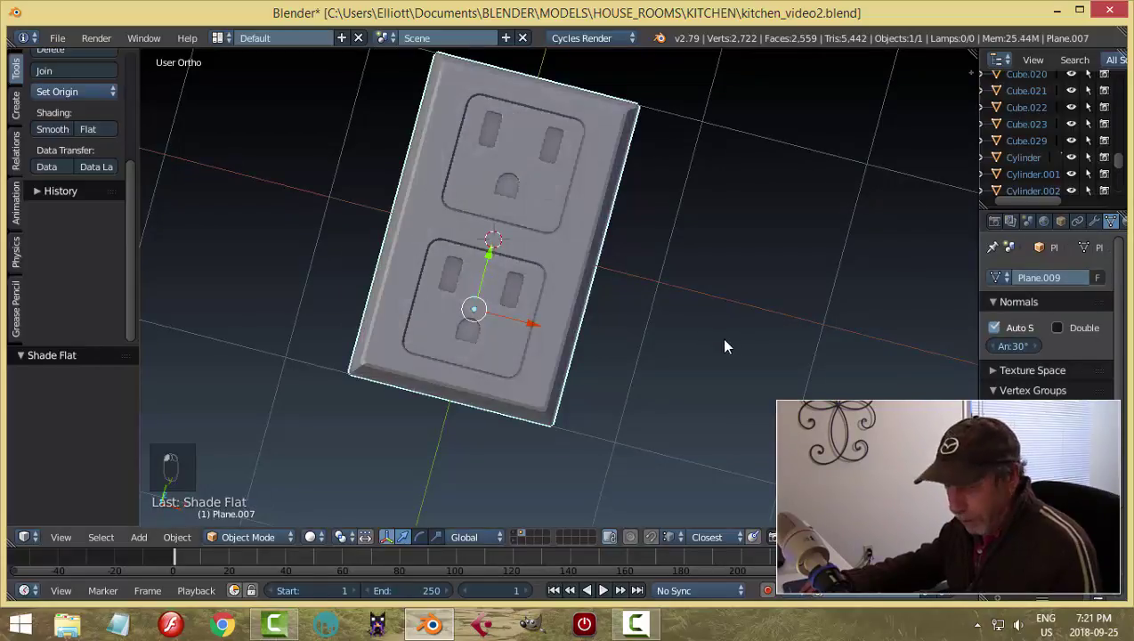
pyautogui.press('a')
pyautogui.moveTo(723, 346); pyautogui.dragTo(601, 278, button='middle')
pyautogui.rightClick(601, 278)
pyautogui.click(476, 239)
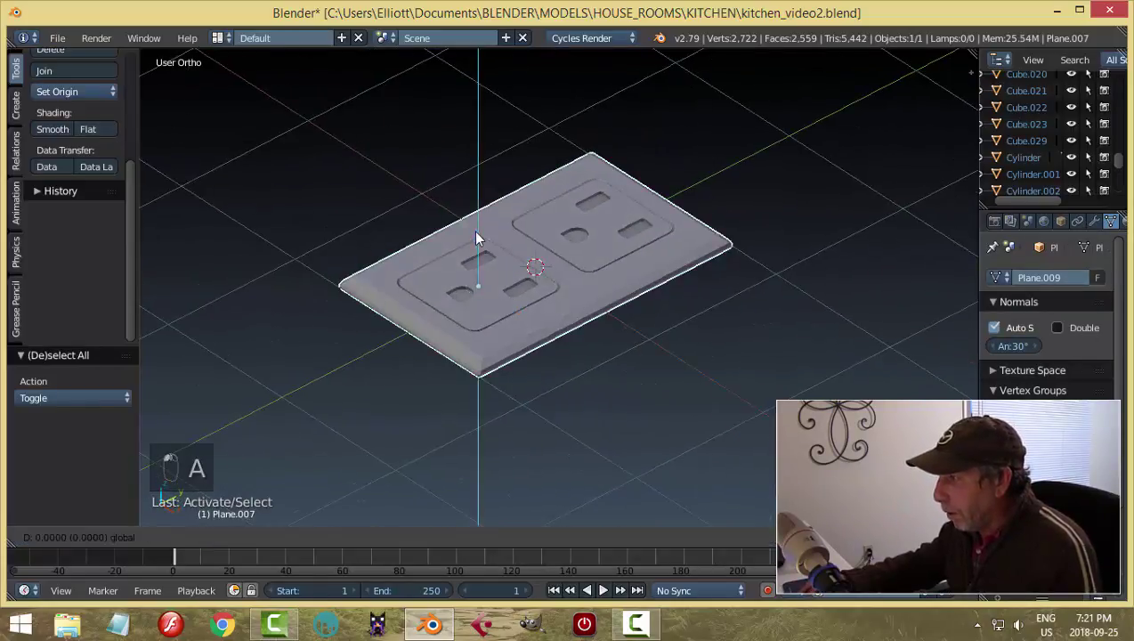
pyautogui.click(476, 239)
pyautogui.hotkey('ctrl', 'z')
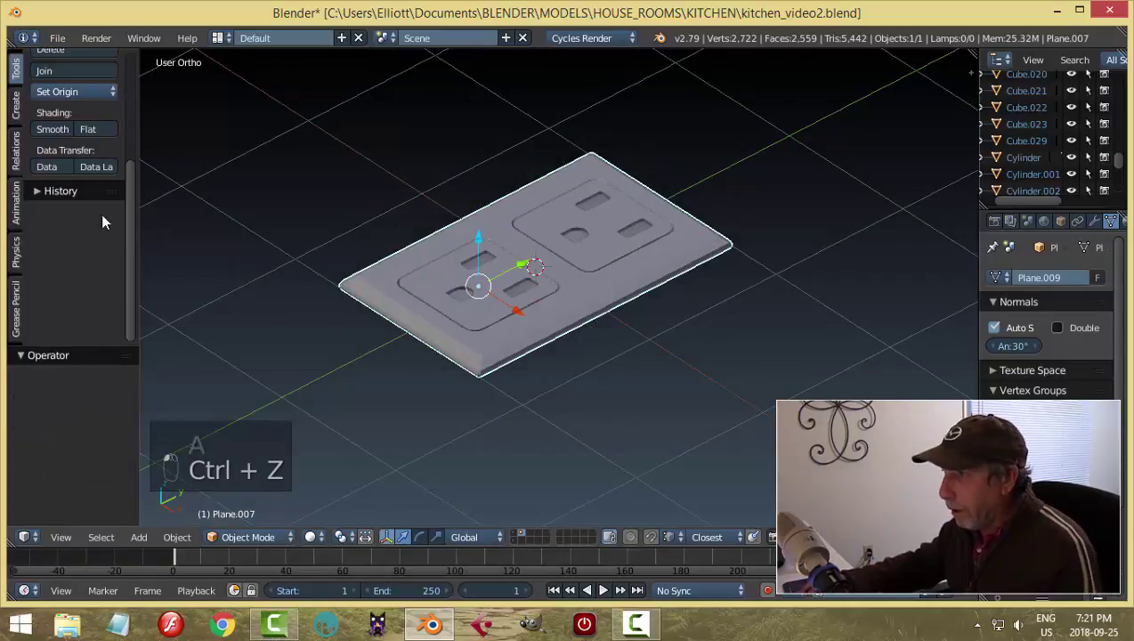
# Set the outlet's origin to its geometry and save over kitchen_video2.blend.
pyautogui.click(58, 94)
pyautogui.click(75, 127)
pyautogui.moveTo(583, 316); pyautogui.dragTo(540, 314, button='middle')
pyautogui.hotkey('ctrl', 's')
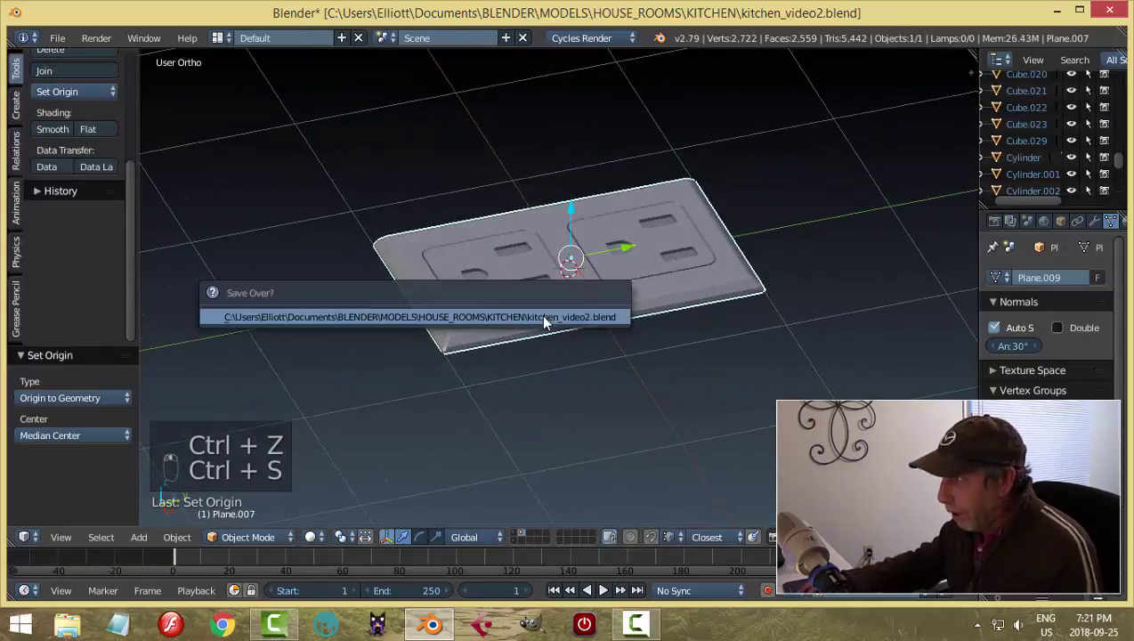
pyautogui.click(545, 318)
# Move the outlet to the first layer and display that layer with the kitchen model.
pyautogui.moveTo(605, 328); pyautogui.dragTo(695, 359, button='middle')
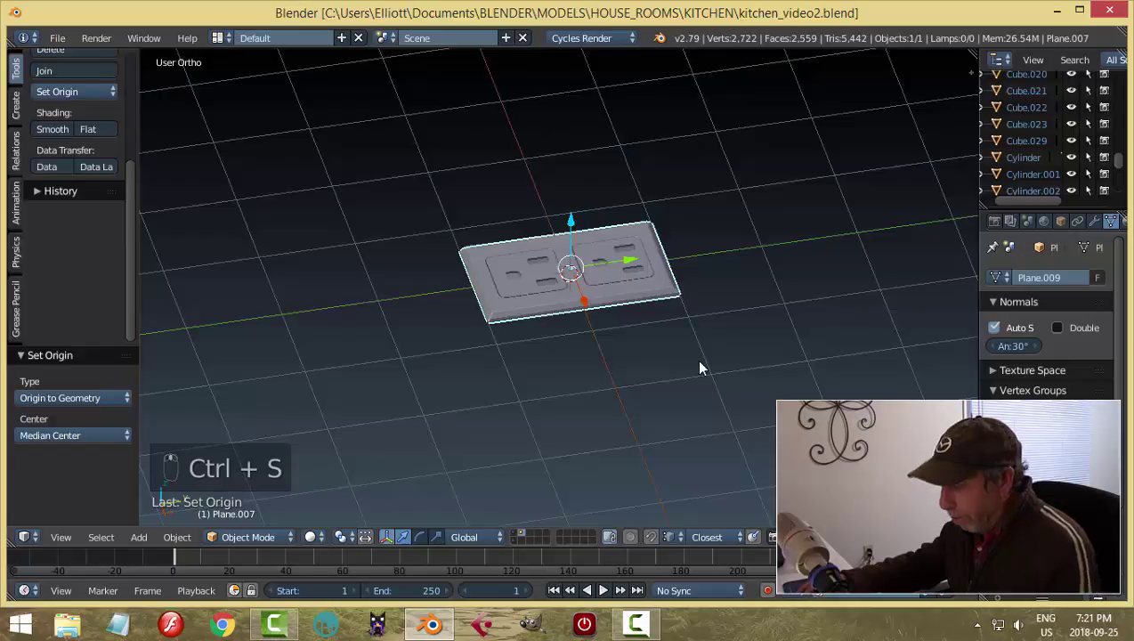
pyautogui.press('m')
pyautogui.click(827, 391)
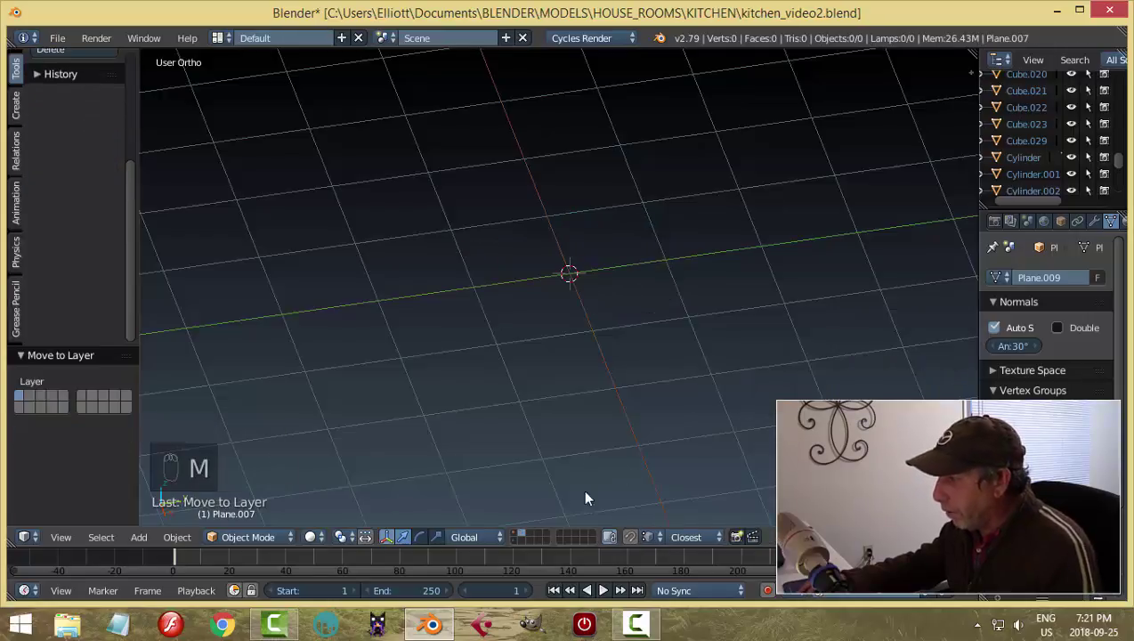
pyautogui.click(516, 532)
pyautogui.scroll(-5, 668, 363)
pyautogui.scroll(2, 709, 342)
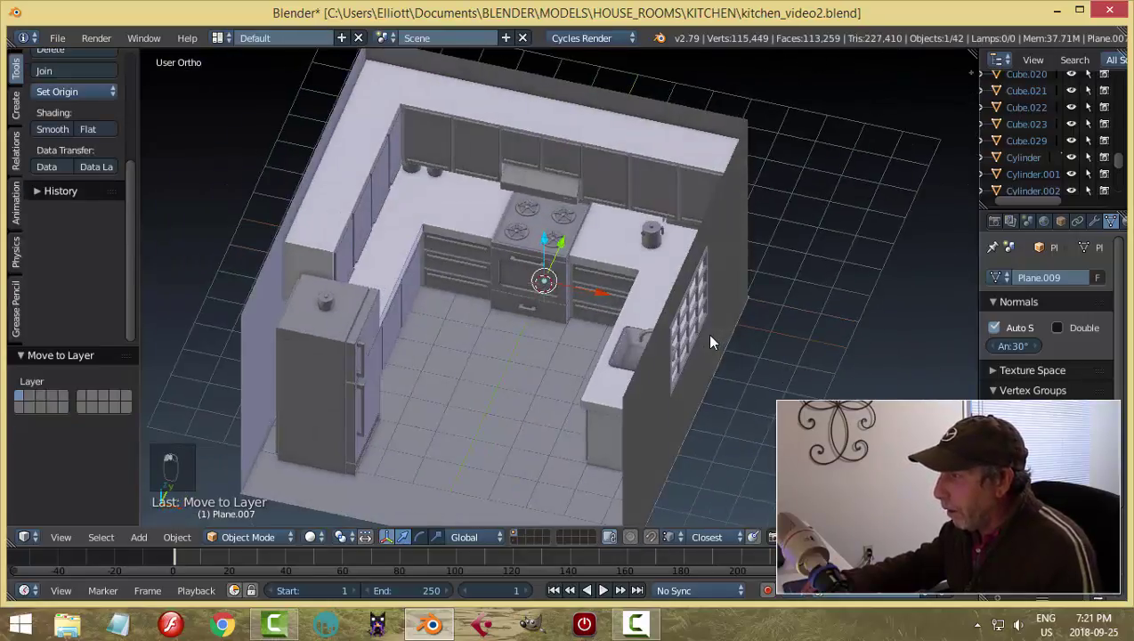
# Move the outlet about -2.71 along Y and 1.83 along X, onto the floor beside the sink cabinets.
pyautogui.moveTo(561, 240); pyautogui.dragTo(537, 288)
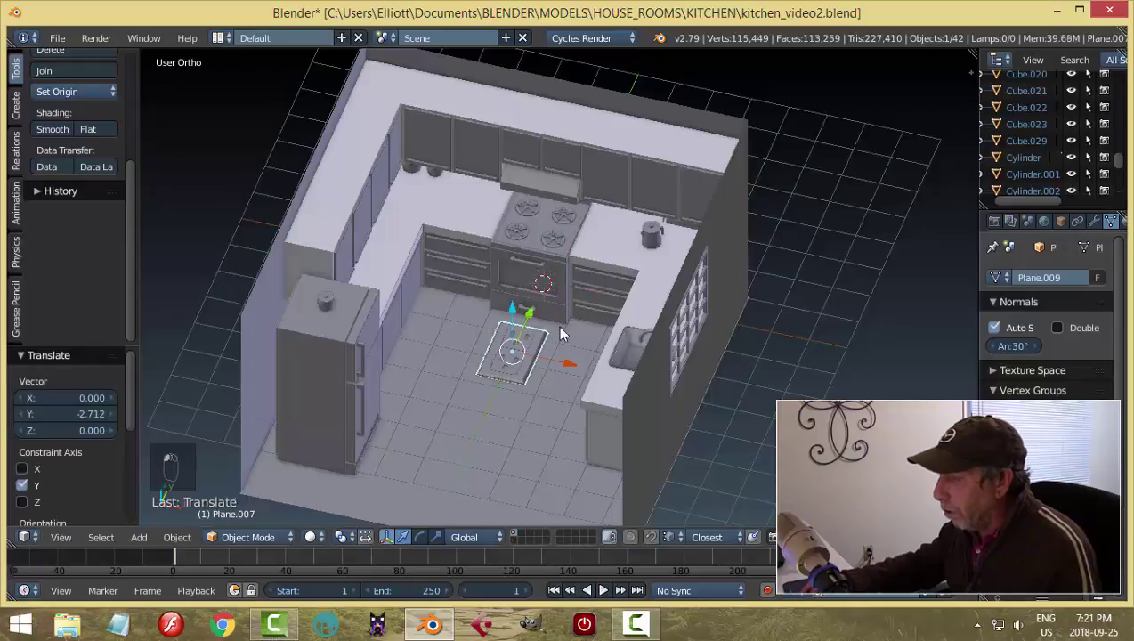
pyautogui.moveTo(537, 288); pyautogui.dragTo(408, 218, button='middle')
pyautogui.scroll(2, 342, 183)
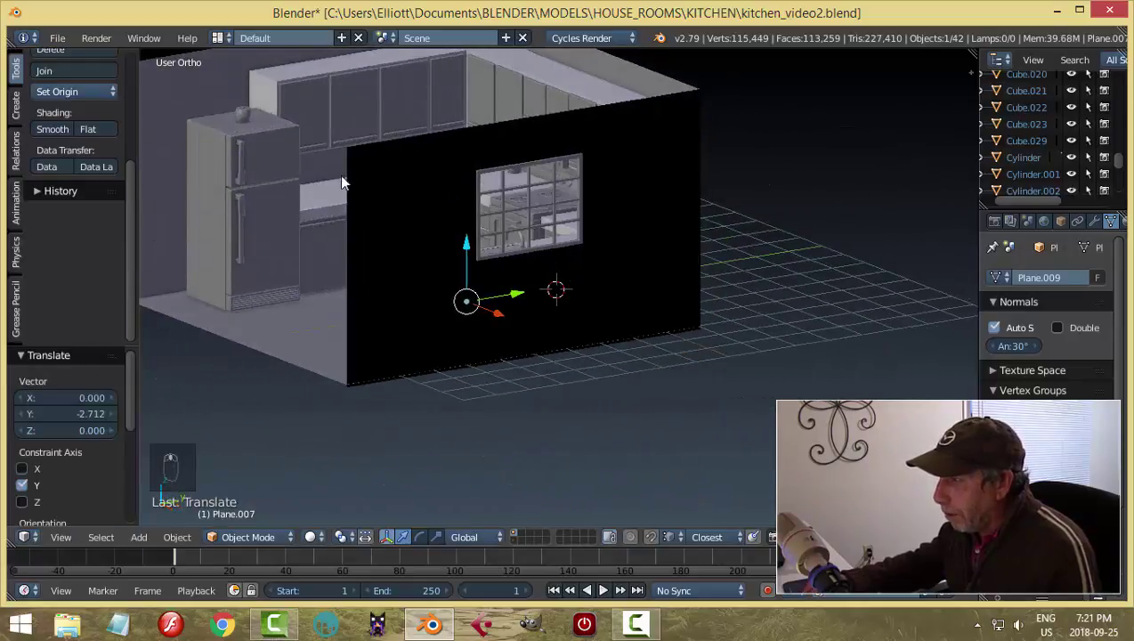
pyautogui.moveTo(344, 178); pyautogui.dragTo(397, 215, button='middle')
pyautogui.moveTo(469, 273); pyautogui.dragTo(402, 129, button='middle')
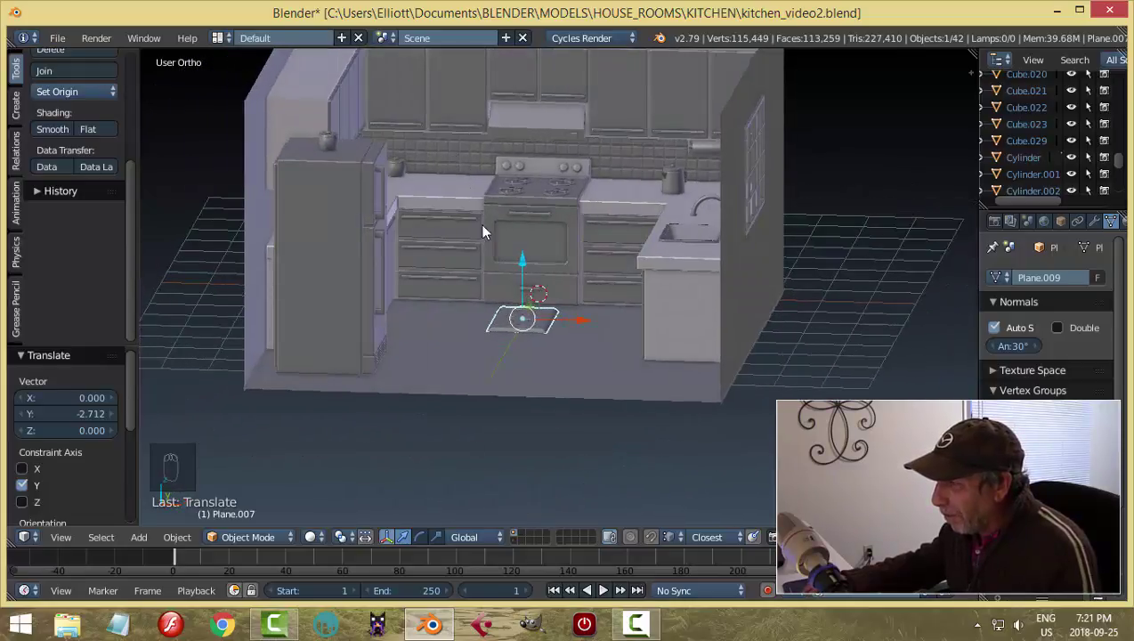
pyautogui.moveTo(482, 231); pyautogui.dragTo(684, 256, button='middle')
pyautogui.press('g')
pyautogui.press('x')
pyautogui.click(708, 329)
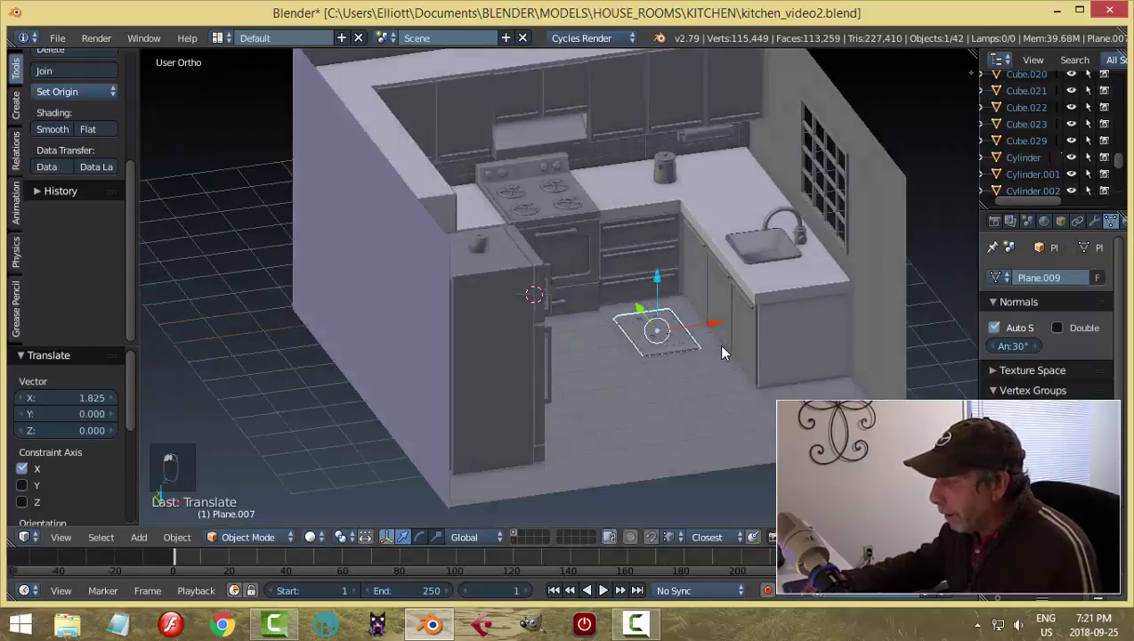
# Rotate the outlet 90° about the X axis to stand it upright.
pyautogui.moveTo(721, 352); pyautogui.dragTo(727, 359, button='middle')
pyautogui.press('r')
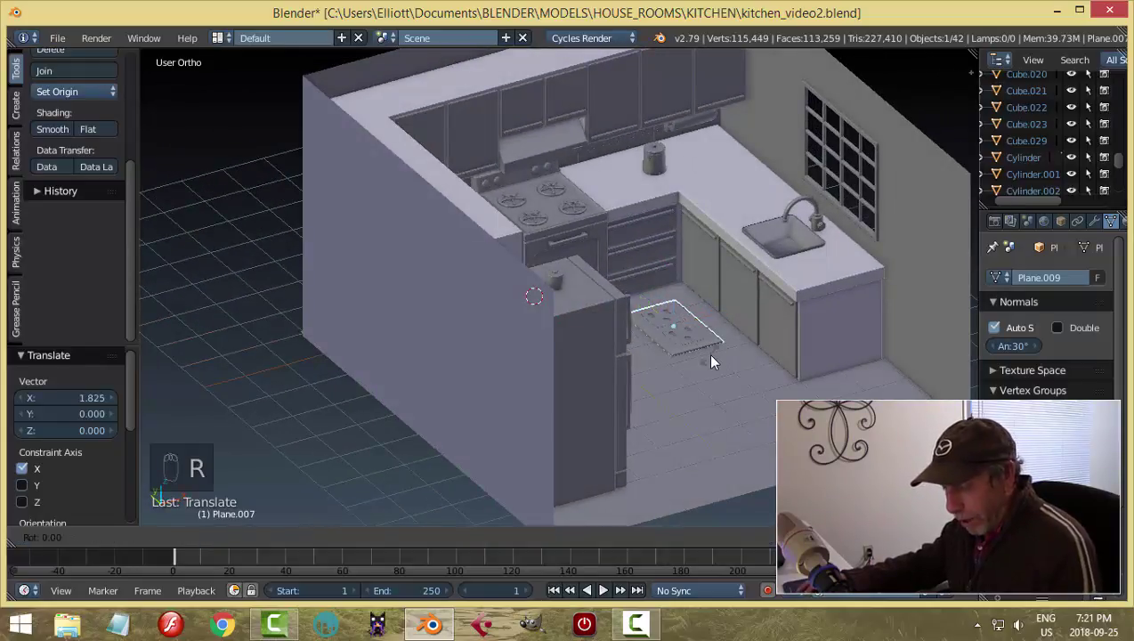
pyautogui.press('x')
pyautogui.press('9')
pyautogui.press('0')
pyautogui.press('Return')
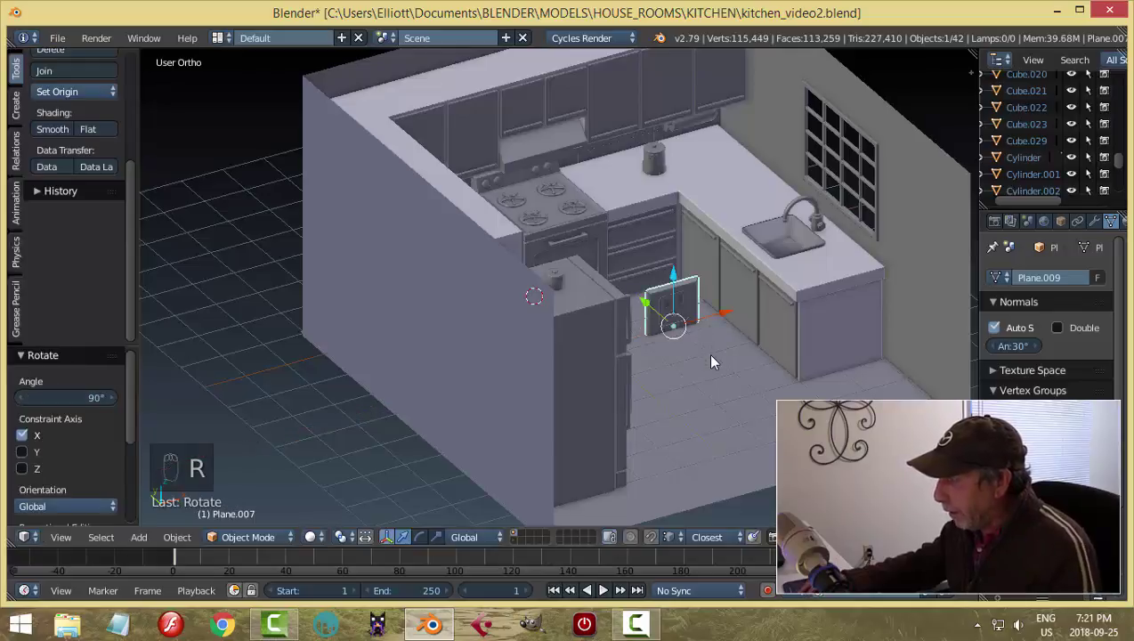
# Rotate the outlet -90° about the Z axis to align it with the window wall.
pyautogui.press('r')
pyautogui.press('z')
pyautogui.press('9')
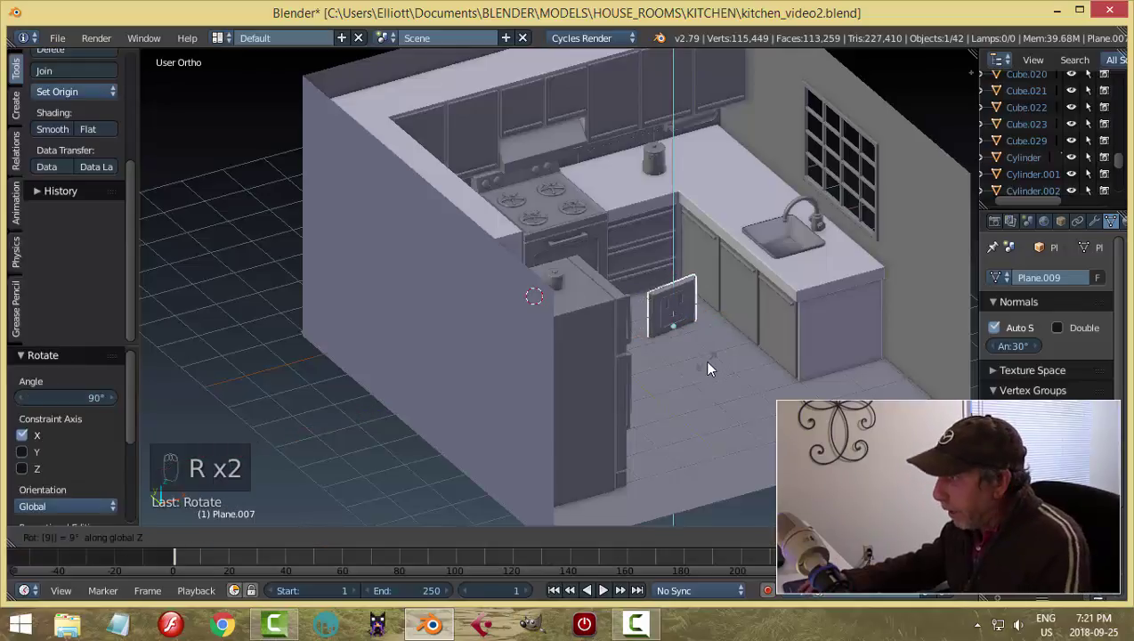
pyautogui.press('0')
pyautogui.press('-')
pyautogui.press('Return')
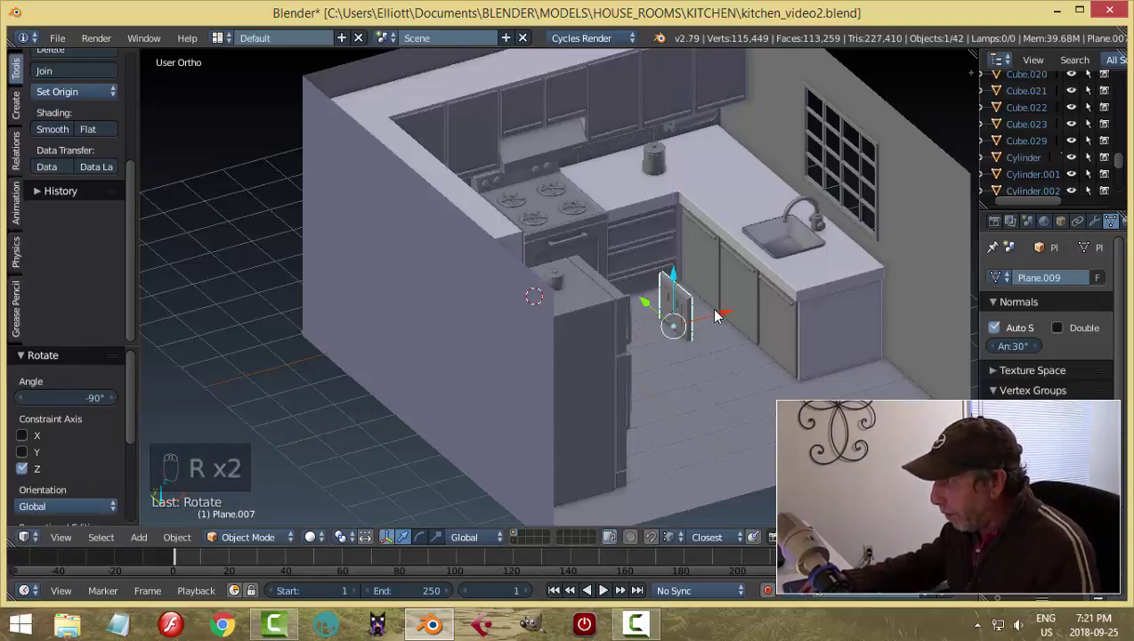
# Move the outlet up above the counter and against the wall between the upper cabinets and the window.
pyautogui.moveTo(722, 315); pyautogui.dragTo(751, 112)
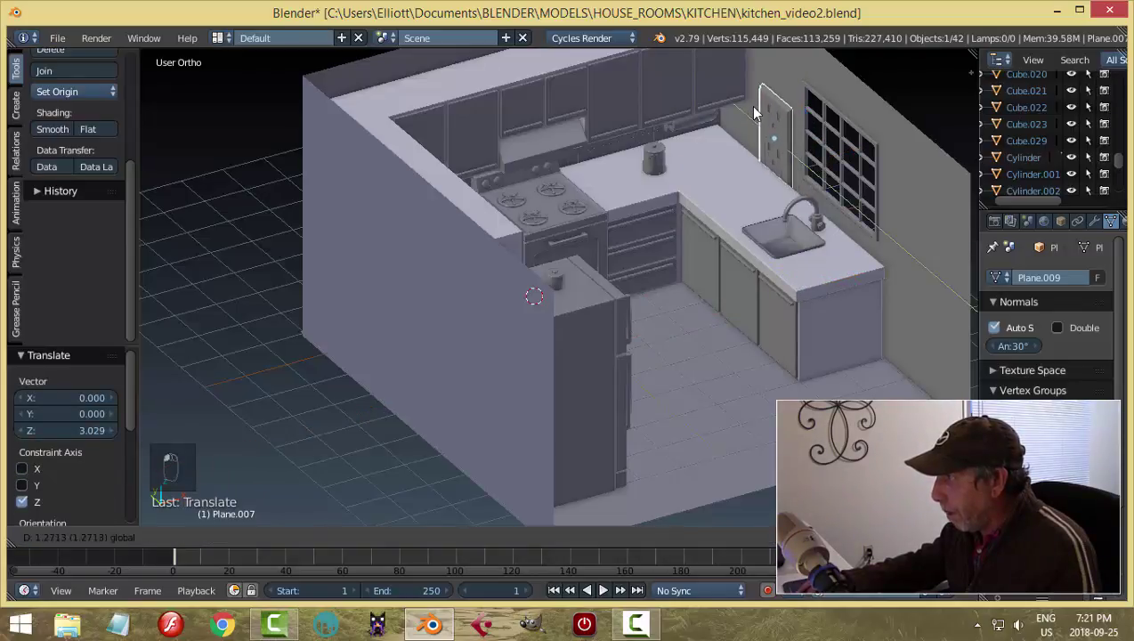
pyautogui.press('KP_Decimal')
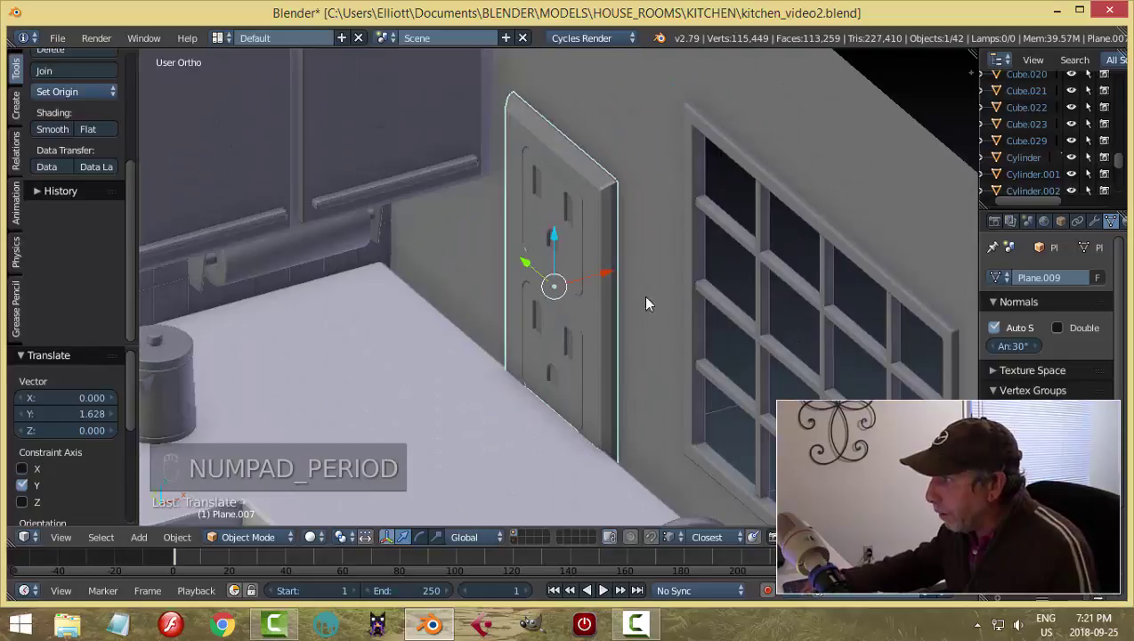
pyautogui.moveTo(552, 243); pyautogui.dragTo(553, 204)
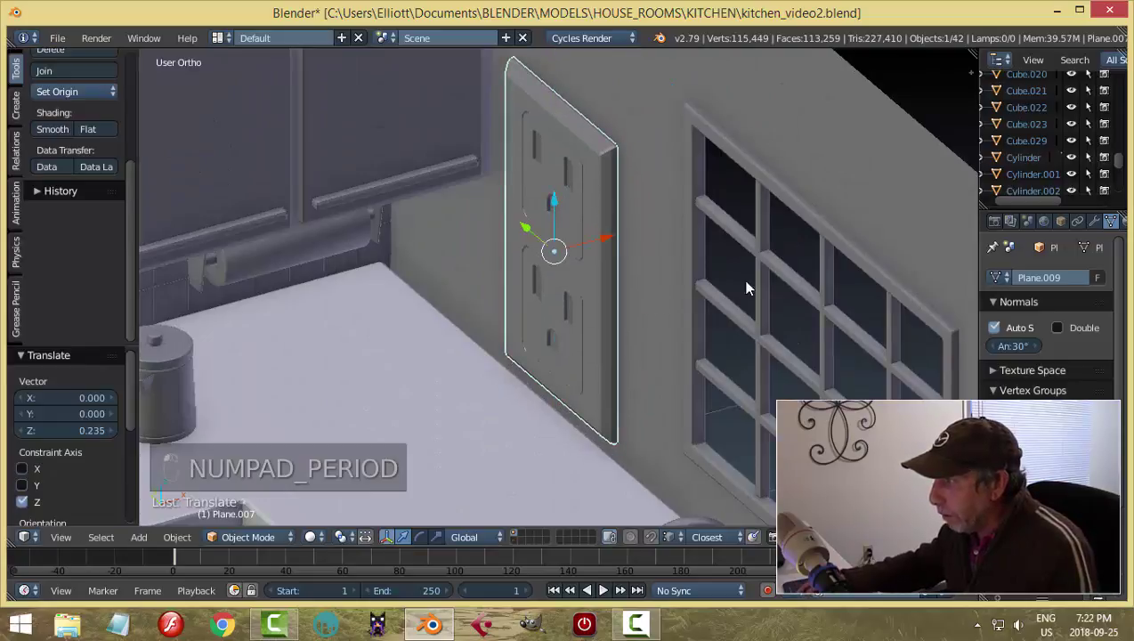
# Scale the outlet to about 0.196 and move it about 0.077 along X to the window wall.
pyautogui.press('s')
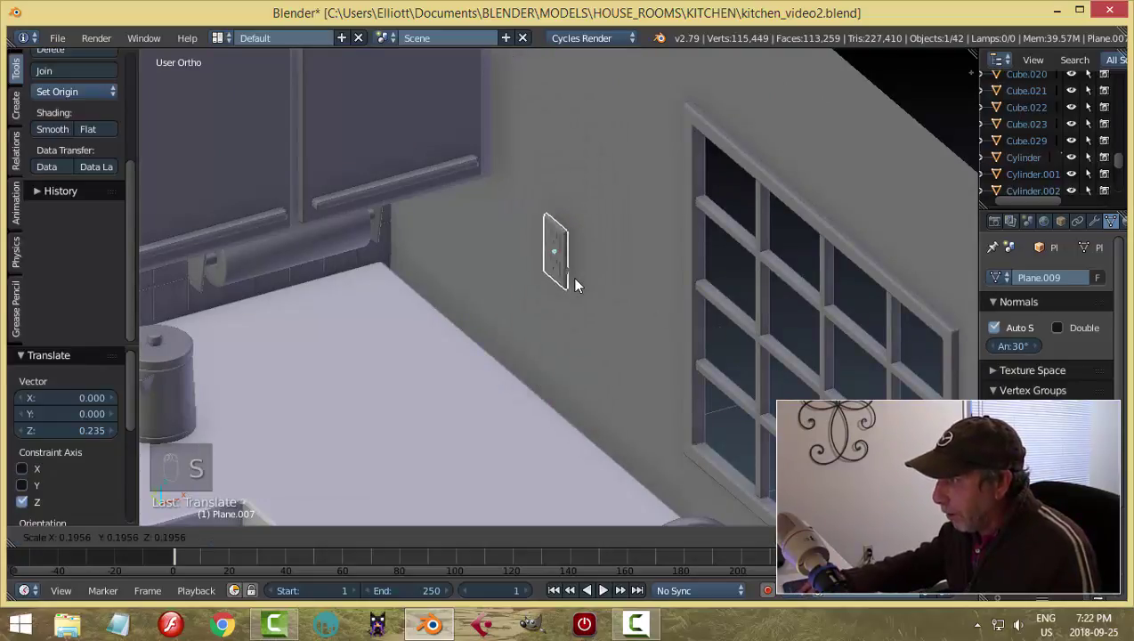
pyautogui.click(571, 277)
pyautogui.press('g')
pyautogui.press('x')
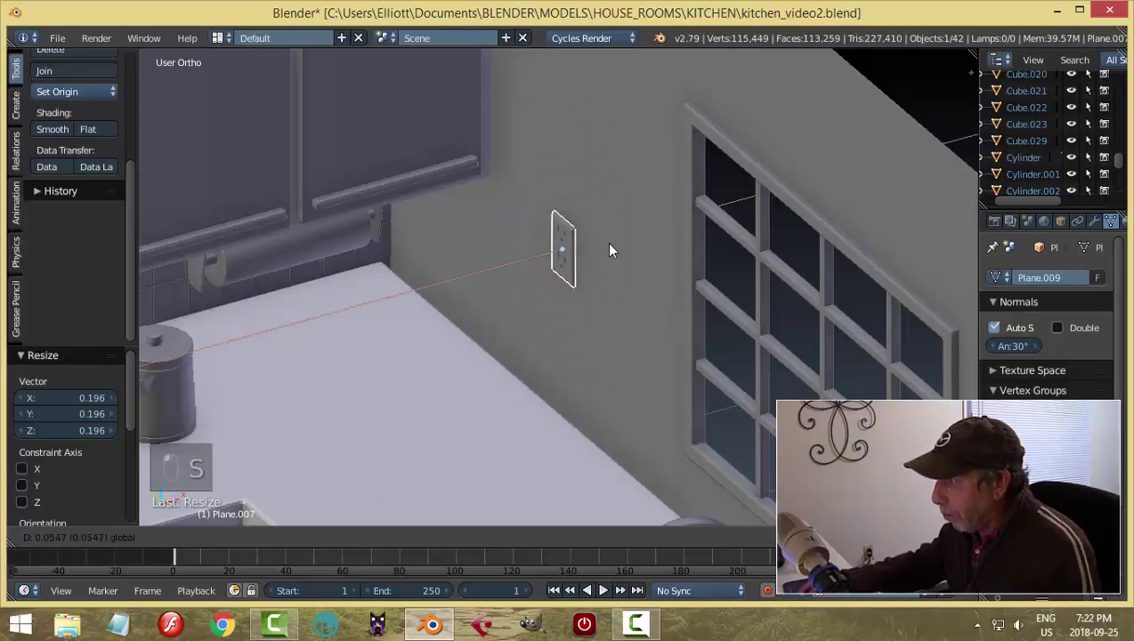
pyautogui.click(610, 245)
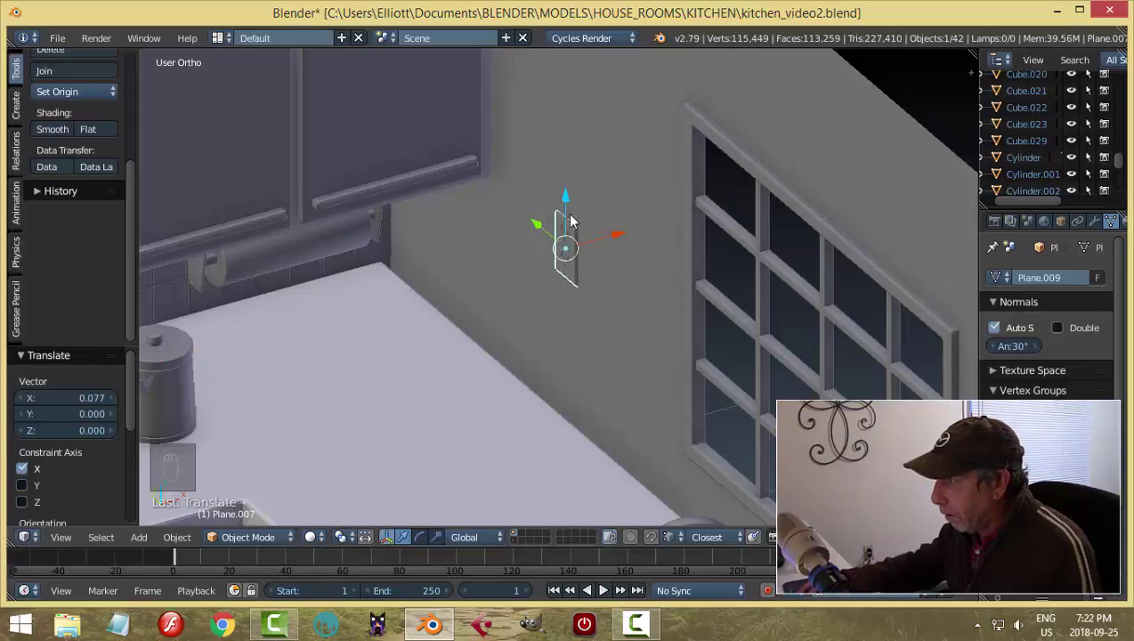
# Lower the outlet about 0.56, shift it about 1.04 along Y toward the corner, and adjust its height just above the counter.
pyautogui.moveTo(568, 195); pyautogui.dragTo(597, 390)
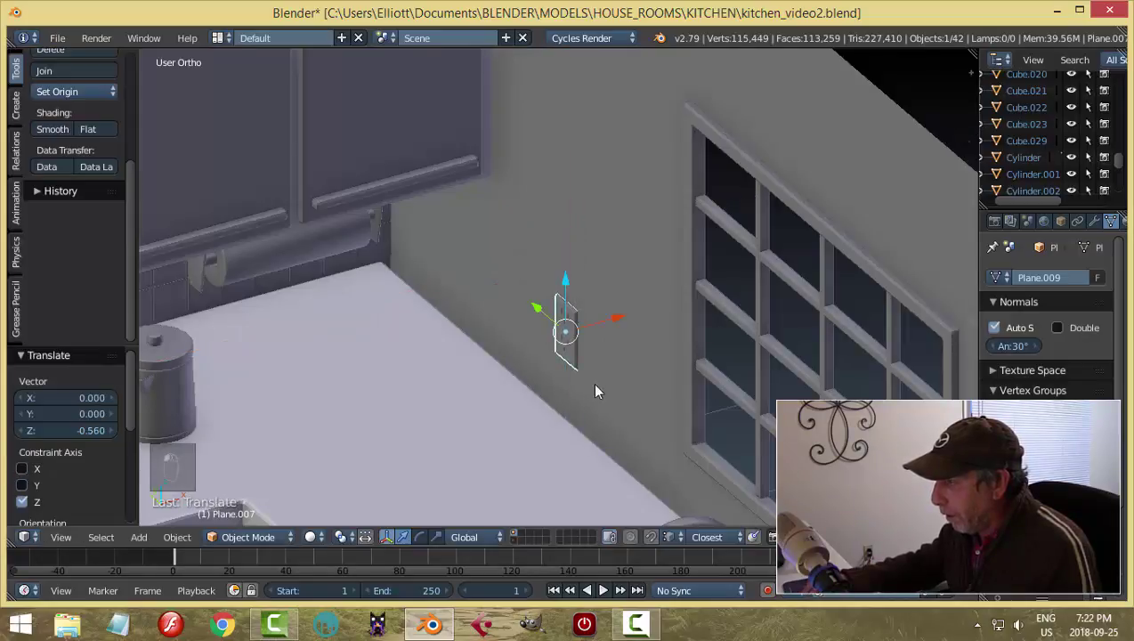
pyautogui.moveTo(597, 390); pyautogui.dragTo(435, 354, button='middle')
pyautogui.click(448, 332)
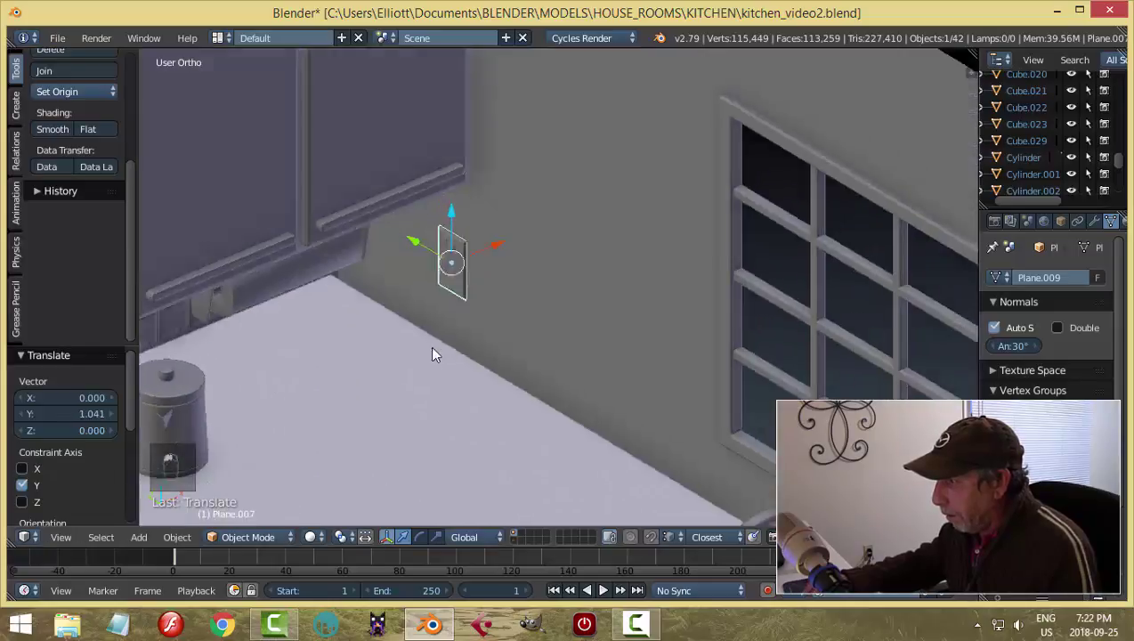
pyautogui.scroll(3, 435, 354)
pyautogui.moveTo(474, 240); pyautogui.dragTo(473, 294)
pyautogui.moveTo(447, 317); pyautogui.dragTo(400, 278, button='middle')
# Examine the outlet's size and placement on the wall near the paper towel holder from several angles and distances.
pyautogui.press('a')
pyautogui.scroll(-2, 525, 338)
pyautogui.moveTo(527, 347); pyautogui.dragTo(481, 369, button='middle')
pyautogui.scroll(2, 486, 370)
pyautogui.scroll(3, 488, 371)
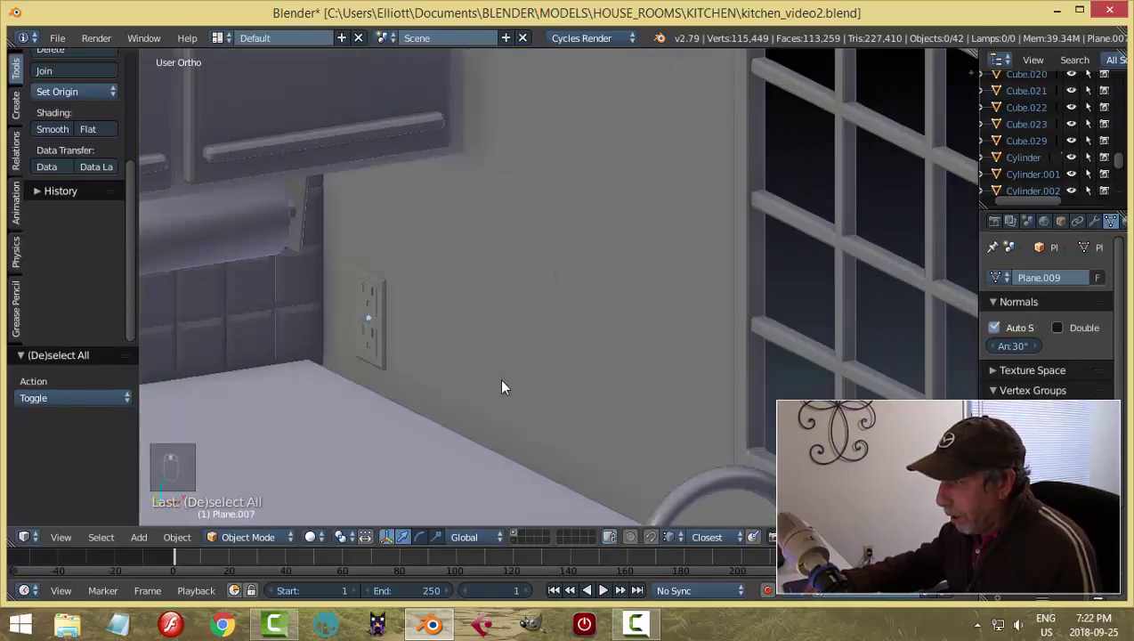
pyautogui.scroll(-4, 507, 391)
pyautogui.moveTo(522, 402)
pyautogui.mouseDown(button='middle')
pyautogui.moveTo(471, 405)
pyautogui.moveTo(519, 418)
pyautogui.mouseUp(button='middle')
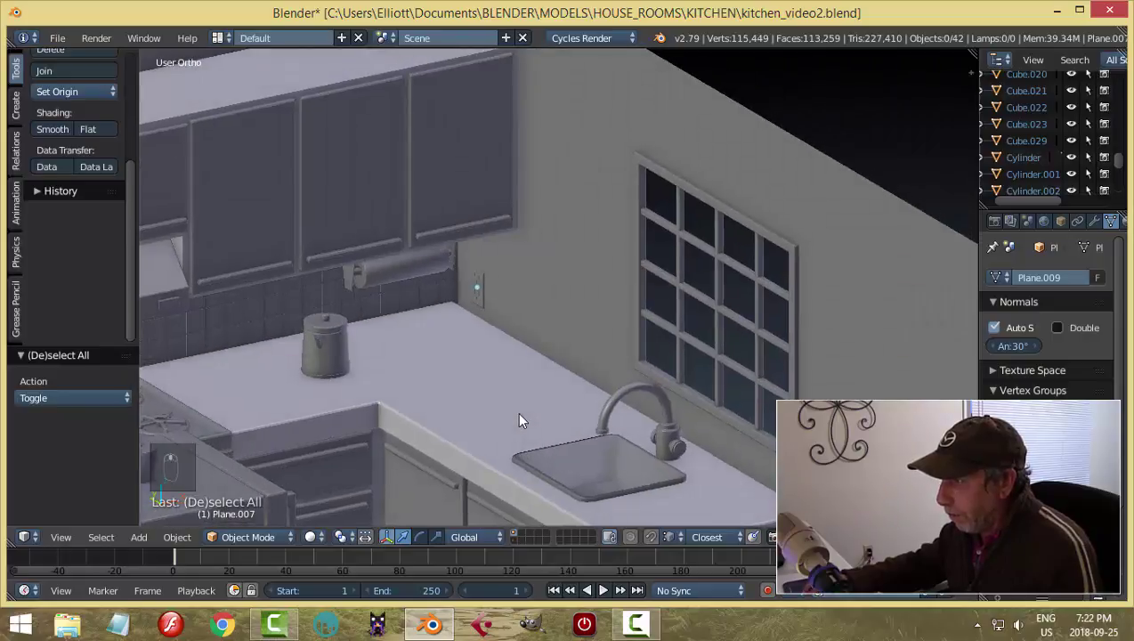
pyautogui.scroll(5, 469, 374)
pyautogui.scroll(-3, 498, 356)
pyautogui.moveTo(607, 387); pyautogui.dragTo(584, 357, button='middle')
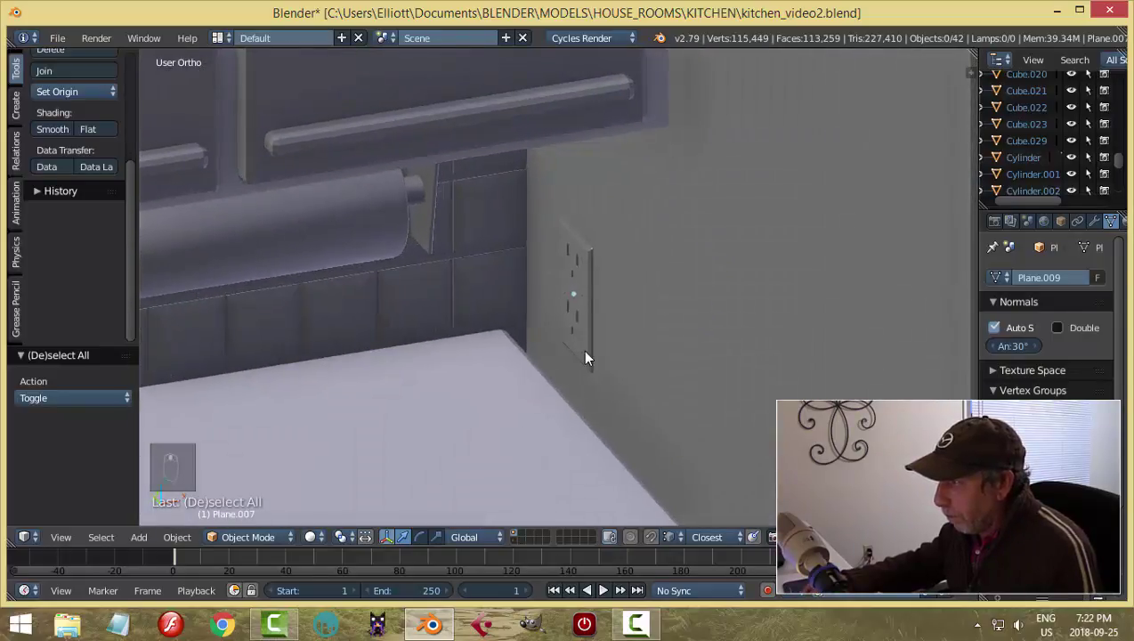
# Select the outlet beside the paper towel holder and nudge it about -0.001 along X into the window wall.
pyautogui.rightClick(605, 313)
pyautogui.press('g')
pyautogui.press('x')
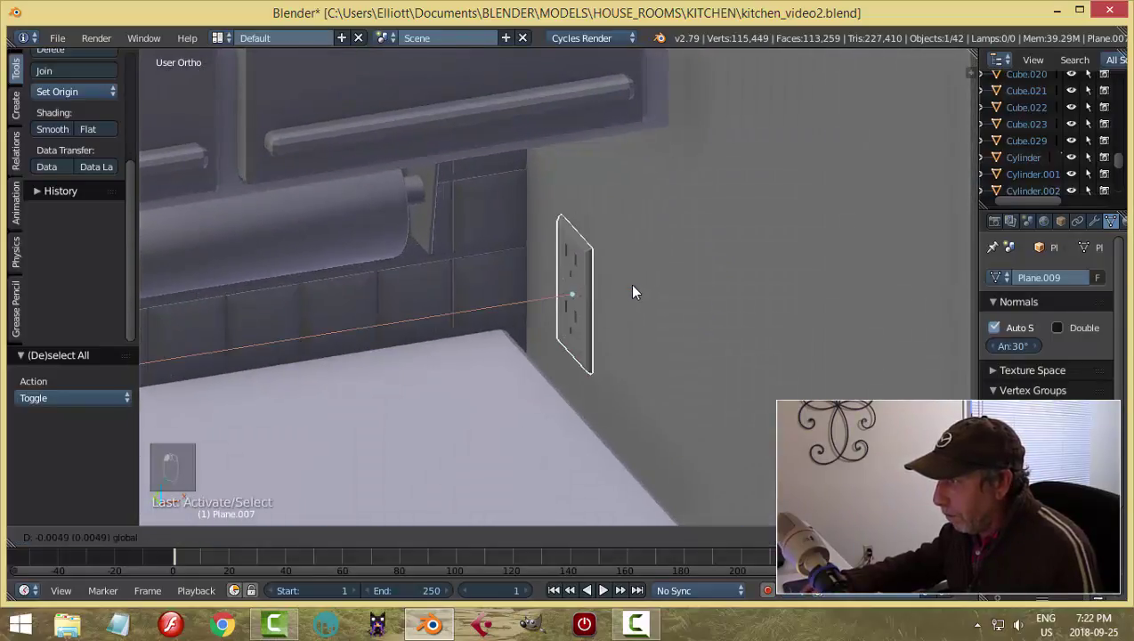
pyautogui.click(634, 286)
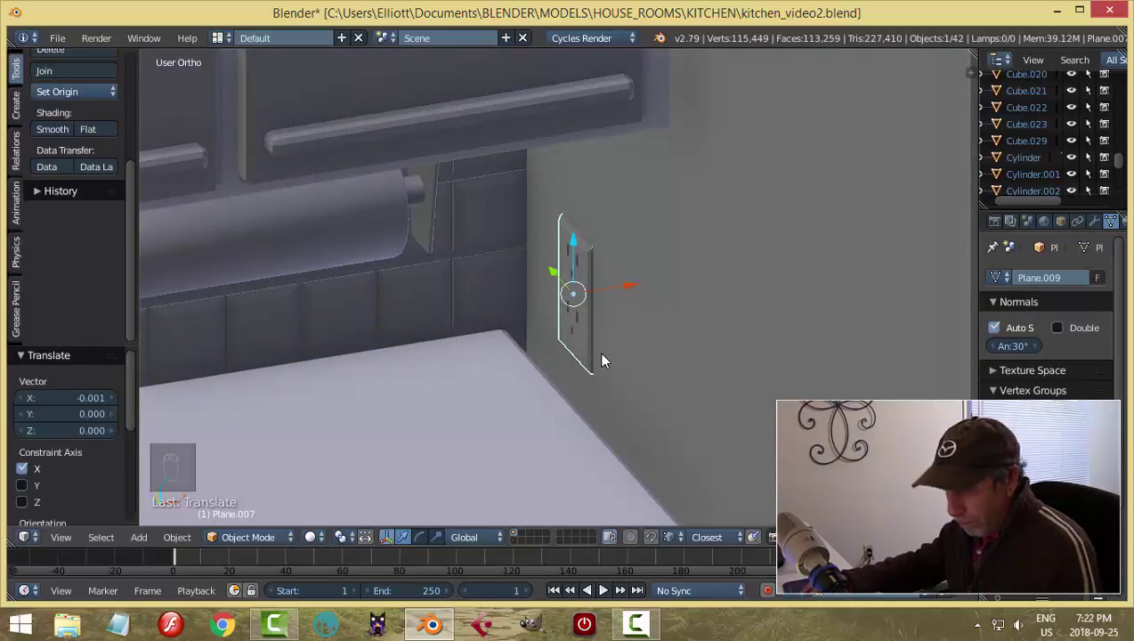
pyautogui.press('a')
# Slide the outlet slightly along Y on the window wall near the backsplash corner and deselect it.
pyautogui.scroll(-5, 587, 370)
pyautogui.moveTo(609, 354); pyautogui.dragTo(642, 366, button='middle')
pyautogui.scroll(-3, 642, 367)
pyautogui.scroll(-2, 593, 372)
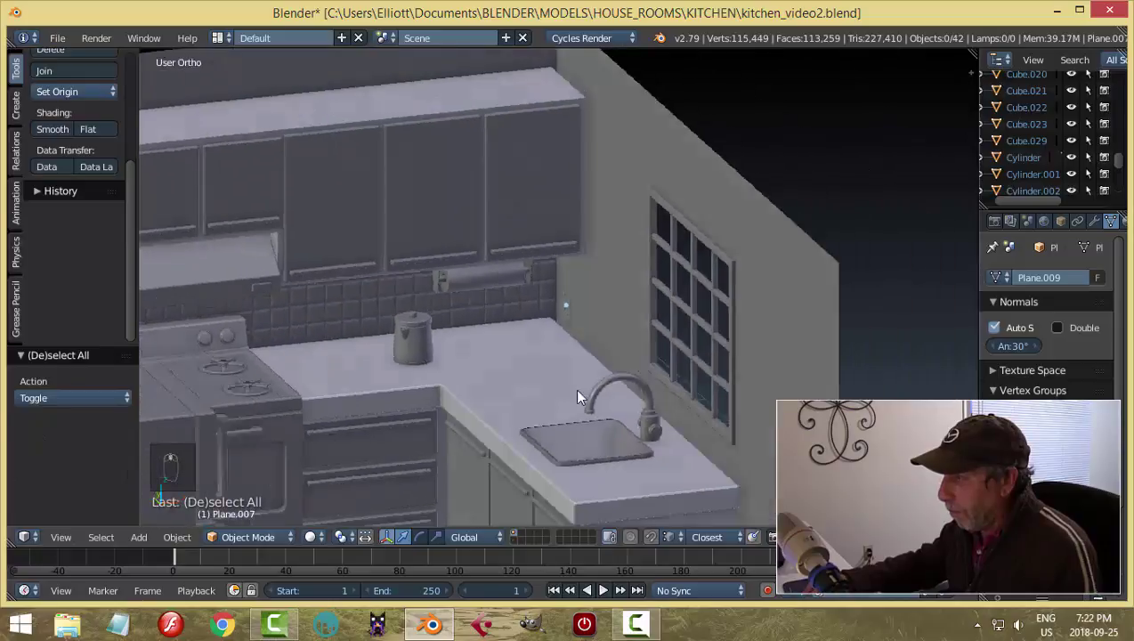
pyautogui.moveTo(581, 392); pyautogui.dragTo(666, 393, button='middle')
pyautogui.scroll(4, 667, 393)
pyautogui.scroll(-4, 663, 393)
pyautogui.scroll(1, 575, 353)
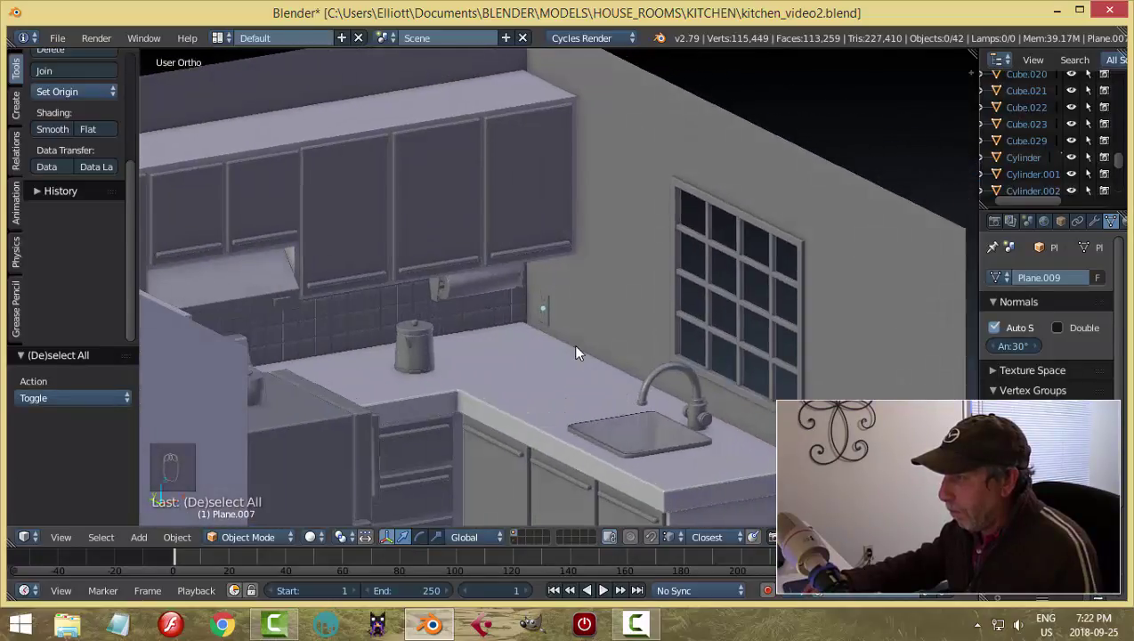
pyautogui.rightClick(544, 314)
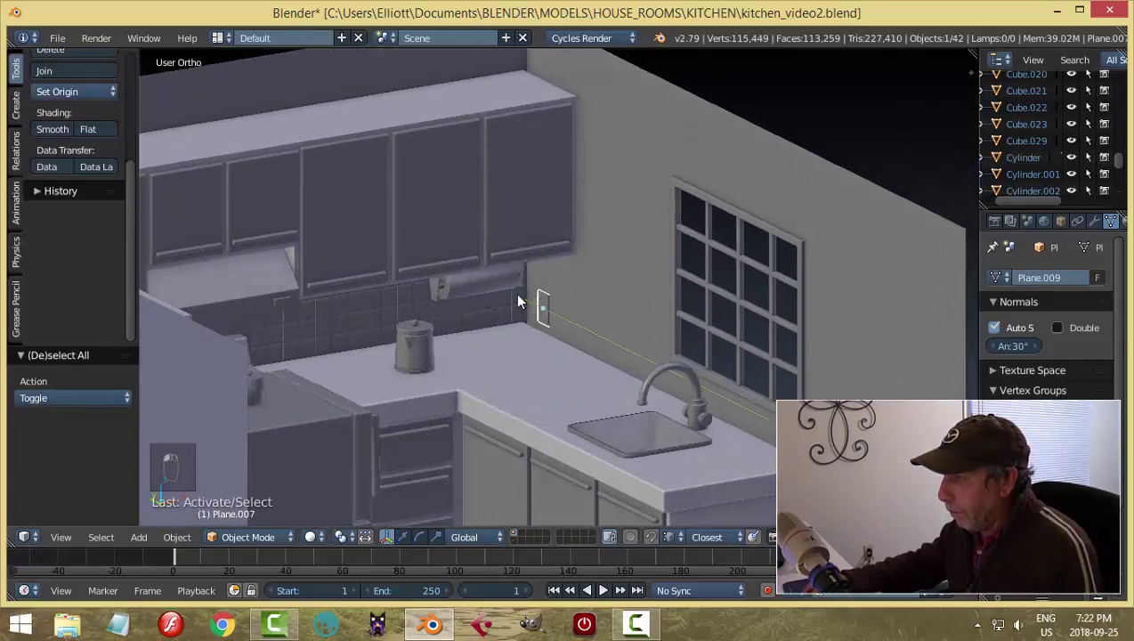
pyautogui.moveTo(520, 294); pyautogui.dragTo(614, 361)
pyautogui.press('a')
# Save the kitchen_video2.blend file over the existing version.
pyautogui.scroll(-4, 627, 371)
pyautogui.moveTo(639, 384)
pyautogui.mouseDown(button='middle')
pyautogui.moveTo(603, 387)
pyautogui.moveTo(628, 387)
pyautogui.mouseUp(button='middle')
pyautogui.scroll(4, 614, 391)
pyautogui.scroll(-3, 603, 396)
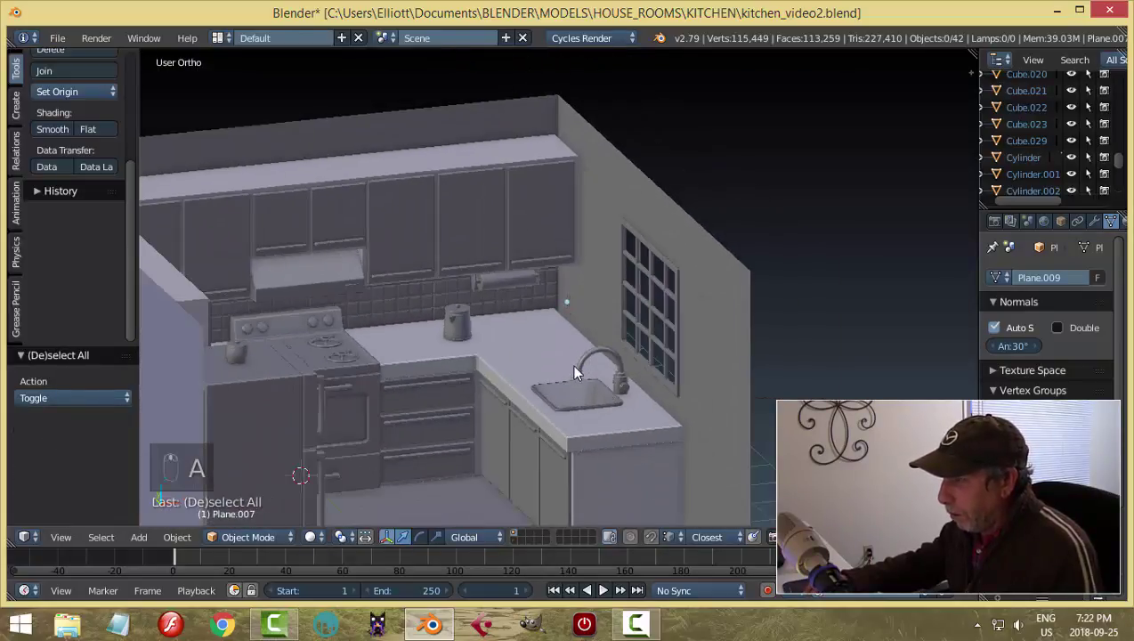
pyautogui.scroll(3, 571, 364)
pyautogui.hotkey('ctrl', 's')
pyautogui.click(672, 357)
# Enlarge the outlet on the window wall by a factor of about 1.123.
pyautogui.scroll(4, 708, 389)
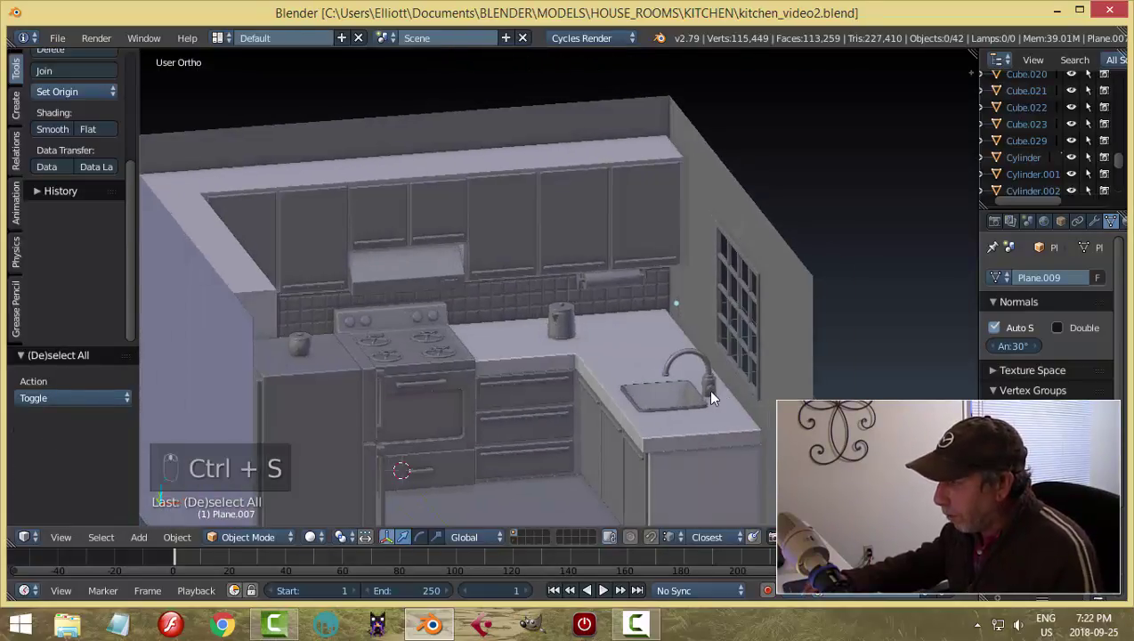
pyautogui.rightClick(760, 318)
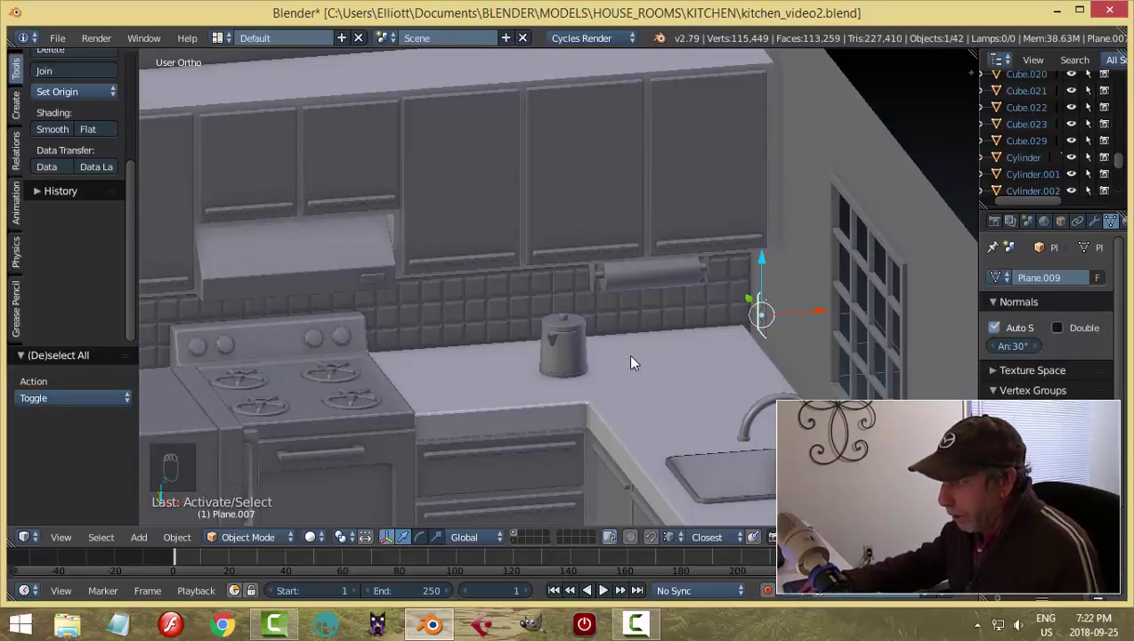
pyautogui.moveTo(670, 377); pyautogui.dragTo(716, 374, button='middle')
pyautogui.press('s')
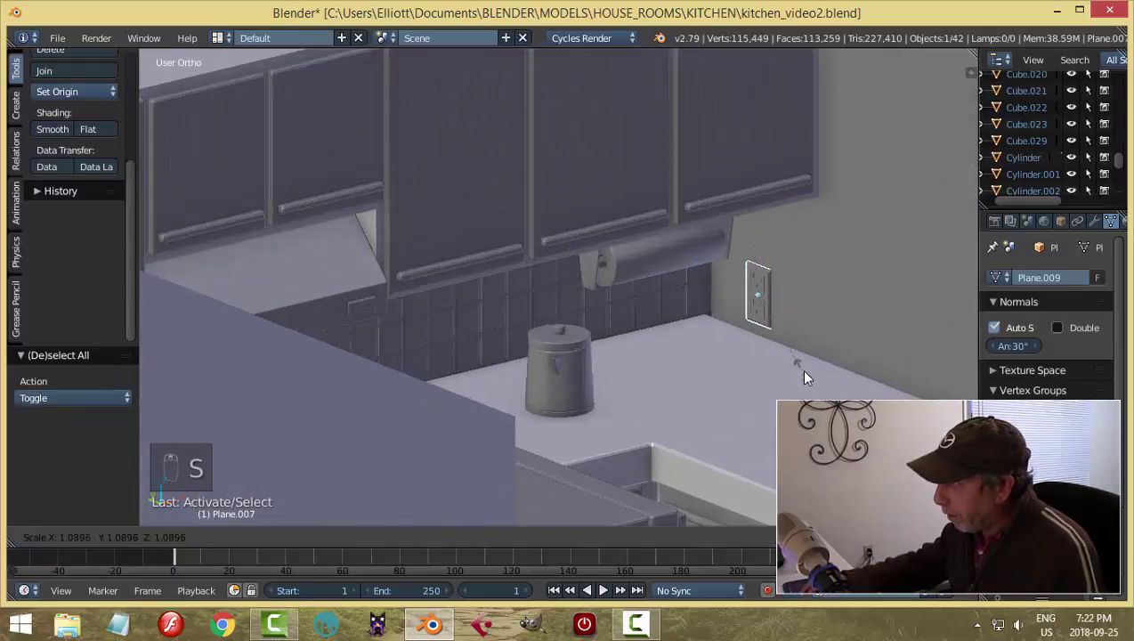
pyautogui.click(799, 365)
# Nudge the enlarged outlet slightly along X to sit properly on the wall surface, and deselect it.
pyautogui.scroll(2, 818, 342)
pyautogui.moveTo(817, 343); pyautogui.dragTo(870, 333, button='middle')
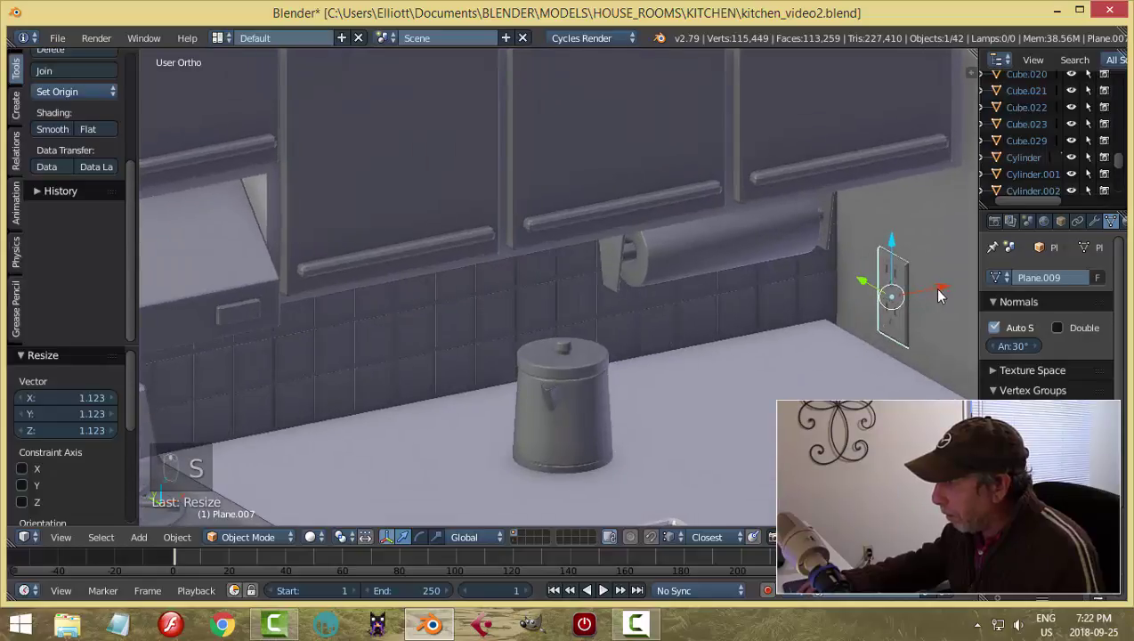
pyautogui.press('g')
pyautogui.press('x')
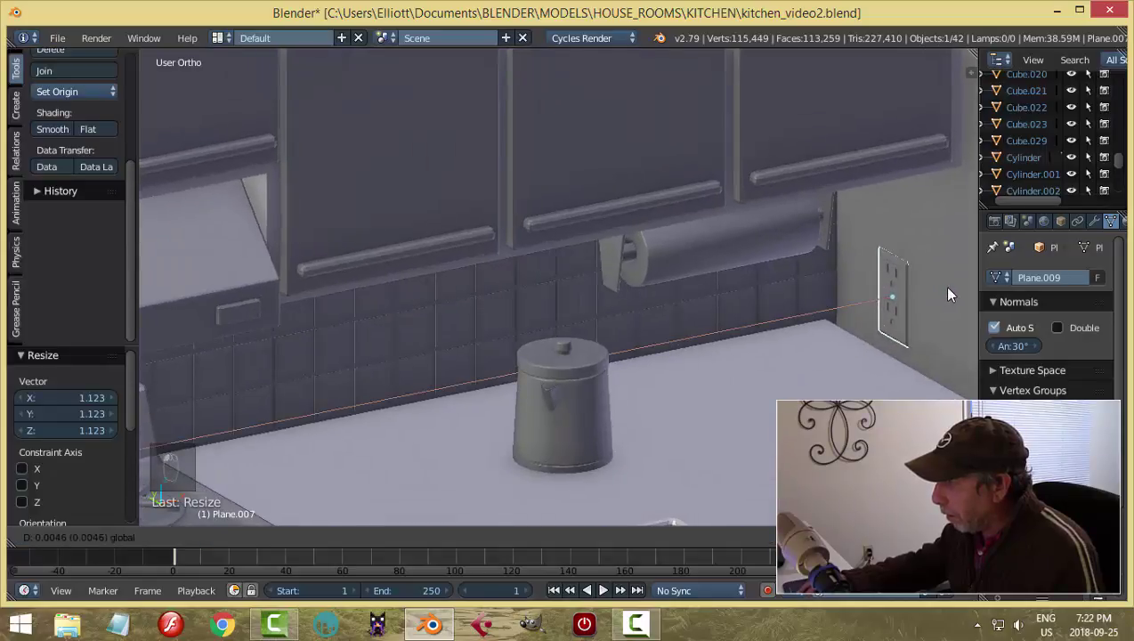
pyautogui.click(946, 294)
pyautogui.press('a')
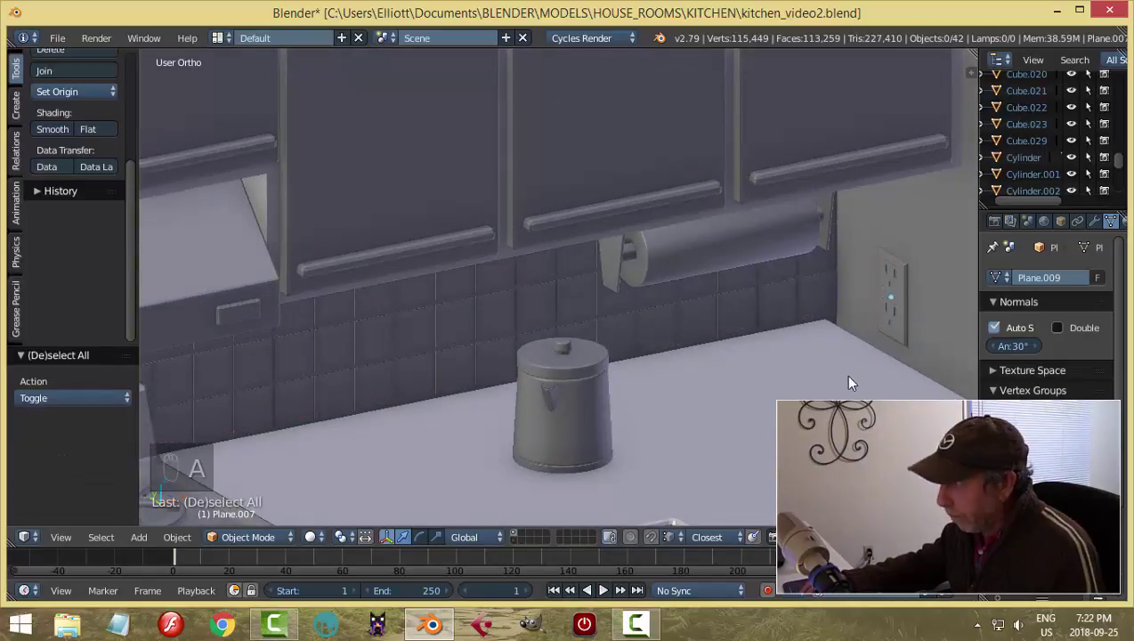
# Duplicate the outlet and place the copy about -3.392 along X, near the stove.
pyautogui.scroll(-3, 844, 374)
pyautogui.moveTo(844, 374); pyautogui.dragTo(789, 400, button='middle')
pyautogui.rightClick(763, 328)
pyautogui.rightClick(793, 327)
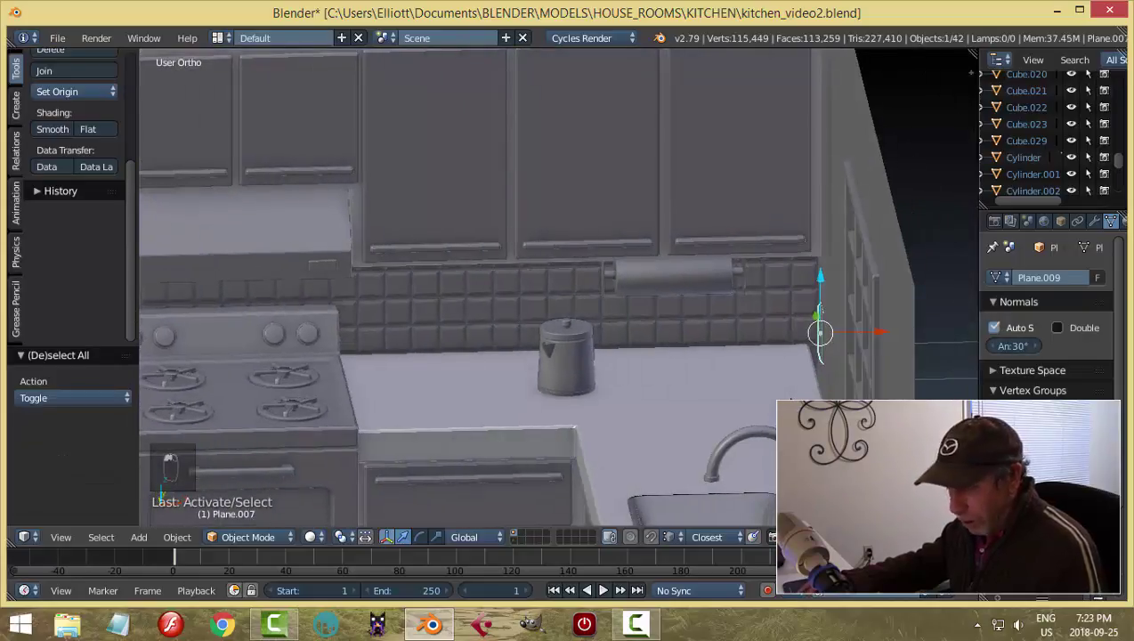
pyautogui.hotkey('shift', 'd')
pyautogui.press('x')
pyautogui.click(427, 367)
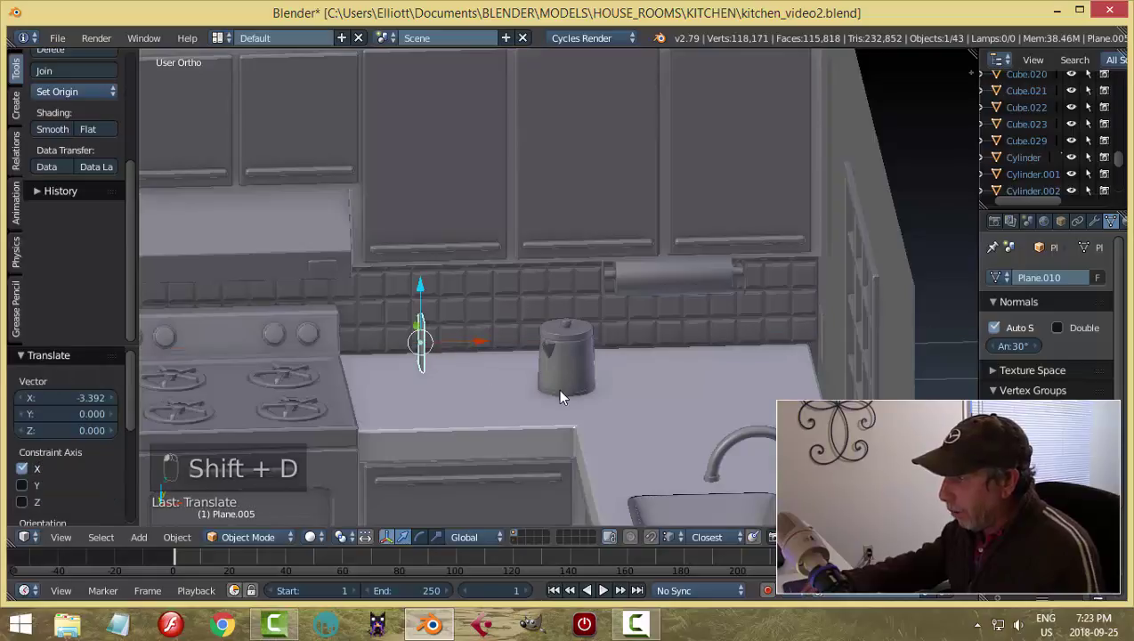
# Move the outlet copy about -6.309 further along X, past the stove to the wall beside the canisters.
pyautogui.scroll(-2, 535, 404)
pyautogui.moveTo(536, 404); pyautogui.dragTo(486, 381, button='middle')
pyautogui.scroll(2, 751, 447)
pyautogui.keyDown('shift'); pyautogui.moveTo(752, 447); pyautogui.dragTo(1081, 506, button='middle'); pyautogui.keyUp('shift')
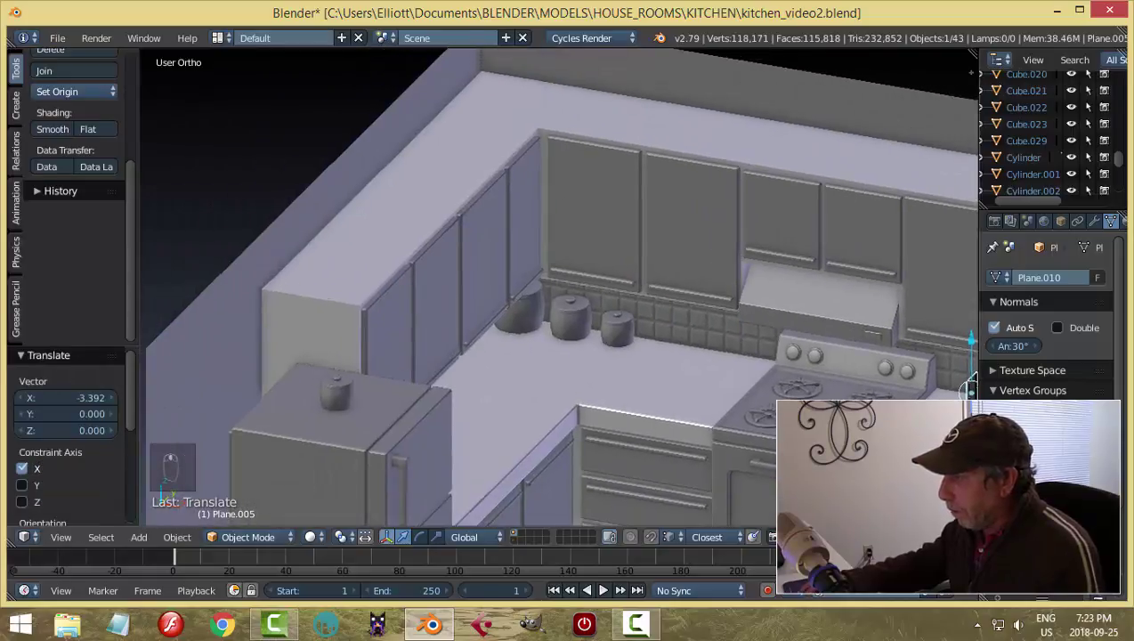
pyautogui.scroll(-1, 1081, 506)
pyautogui.scroll(-2, 968, 388)
pyautogui.press('g')
pyautogui.press('x')
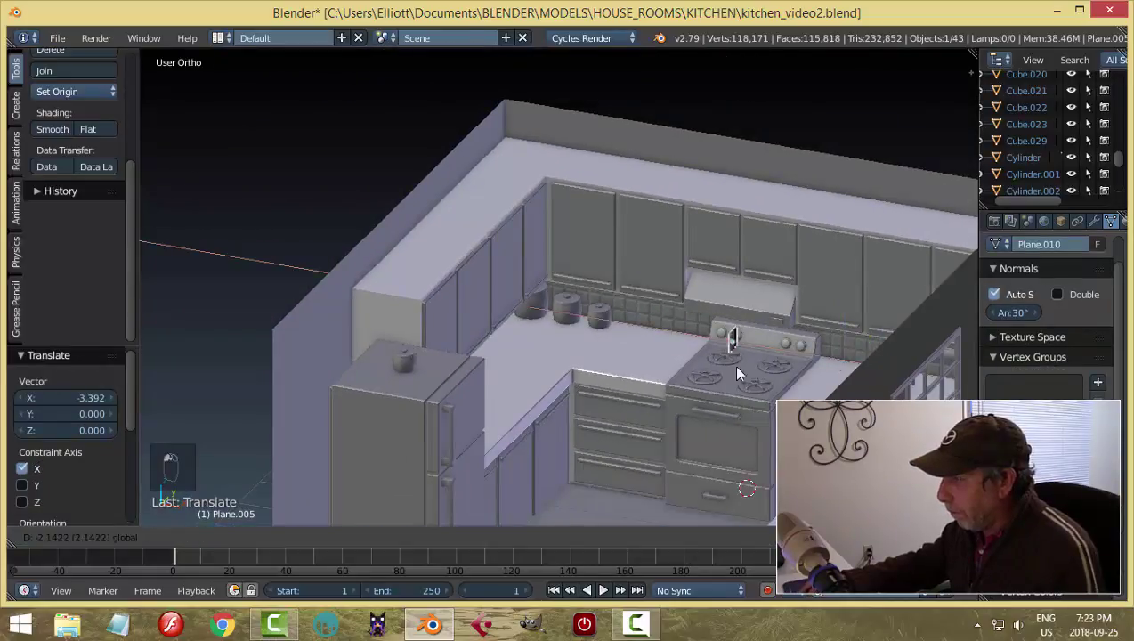
pyautogui.click(559, 374)
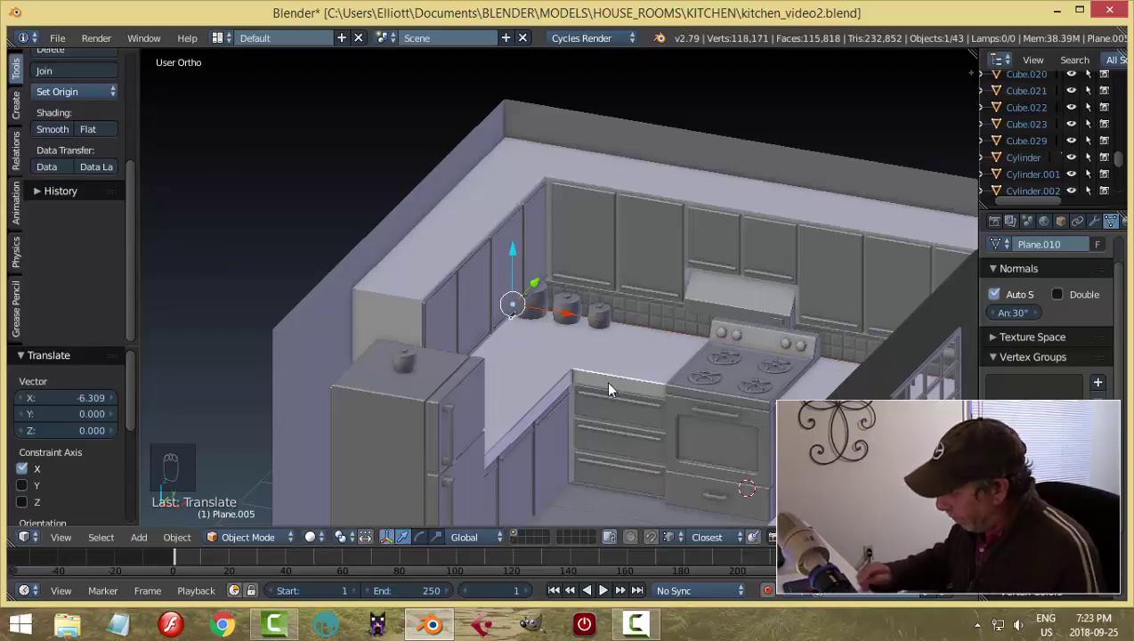
# Move the outlet copy about -0.683 along Y away from the canisters and rotate it 180° around Z.
pyautogui.press('KP_Decimal')
pyautogui.moveTo(634, 457); pyautogui.dragTo(592, 321, button='middle')
pyautogui.press('g')
pyautogui.press('y')
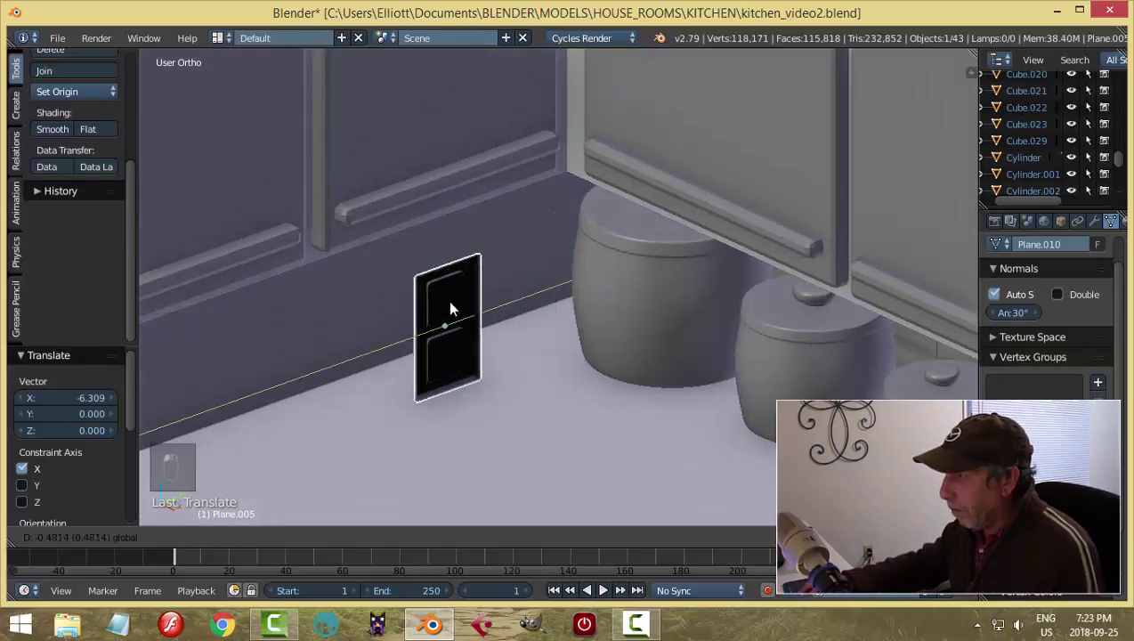
pyautogui.click(497, 397)
pyautogui.write('rz')
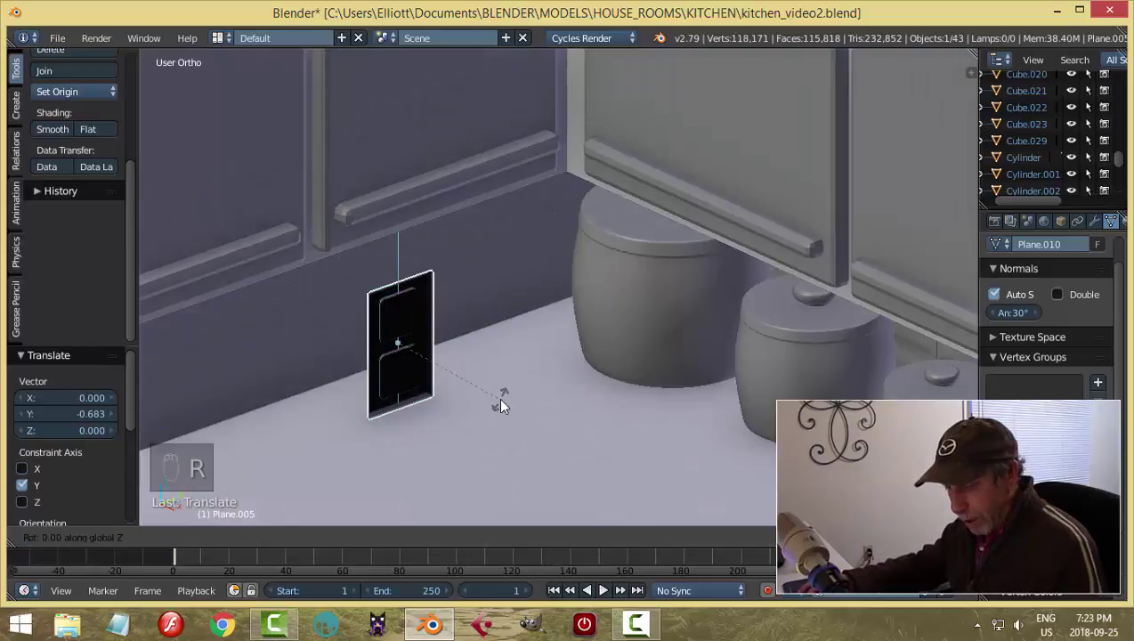
pyautogui.write('180')
pyautogui.click(497, 397)
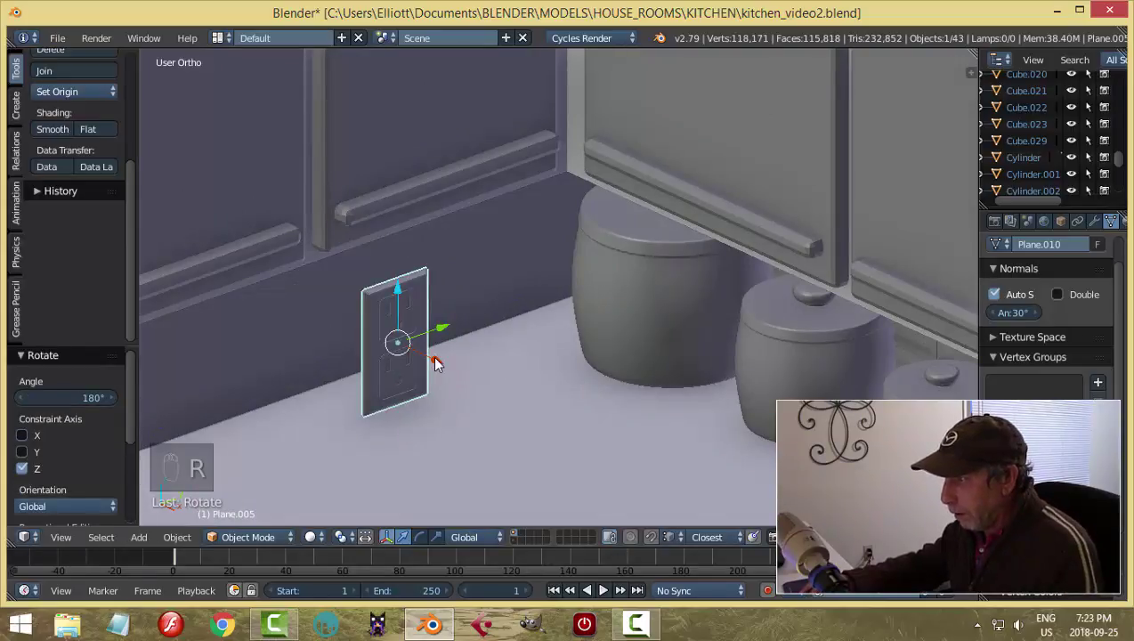
# Move the outlet copy about -0.326 along X against the wall under the upper cabinets and deselect it.
pyautogui.press('g')
pyautogui.press('x')
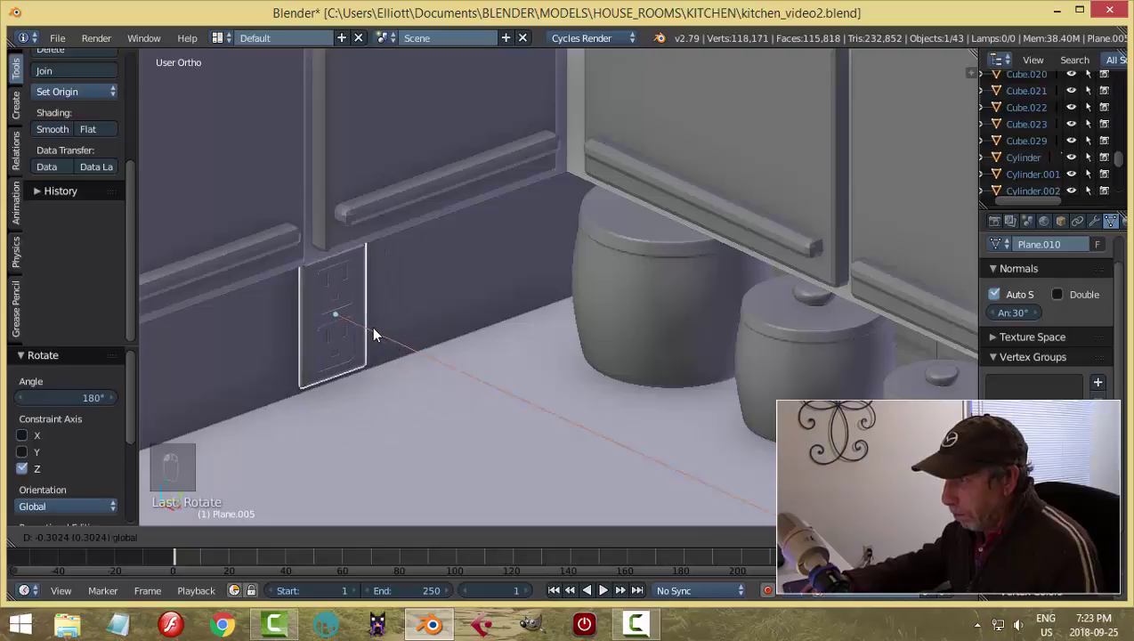
pyautogui.click(370, 331)
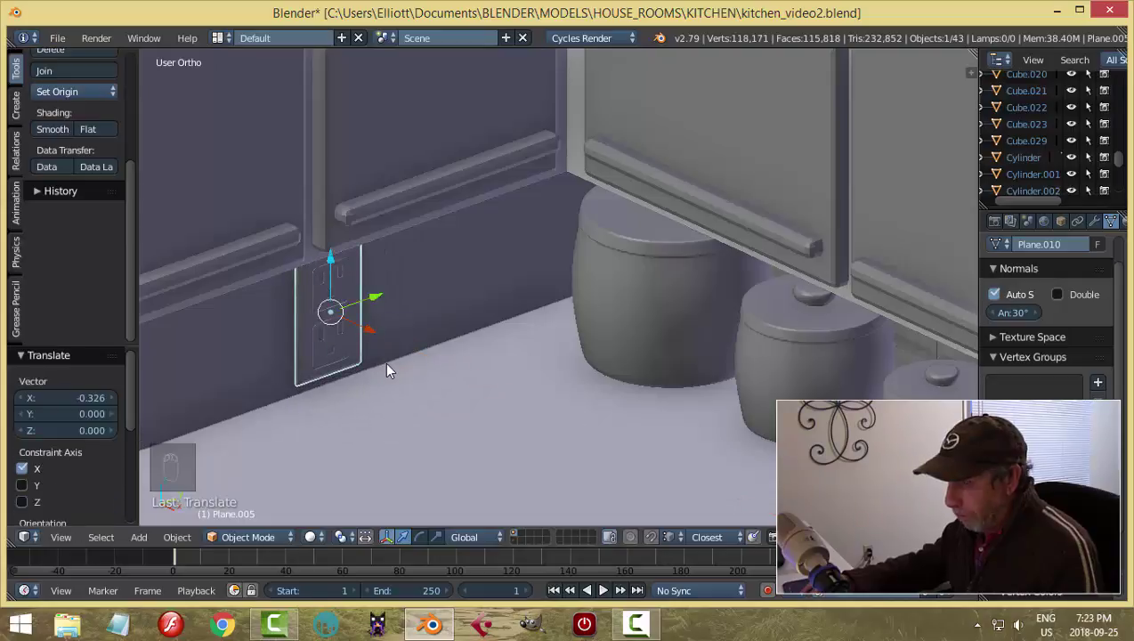
pyautogui.press('a')
# Adjust the outlet copy's depth by about -0.043 along X on the wall beside the canisters and deselect it.
pyautogui.moveTo(399, 371); pyautogui.dragTo(350, 352, button='middle')
pyautogui.scroll(3, 283, 316)
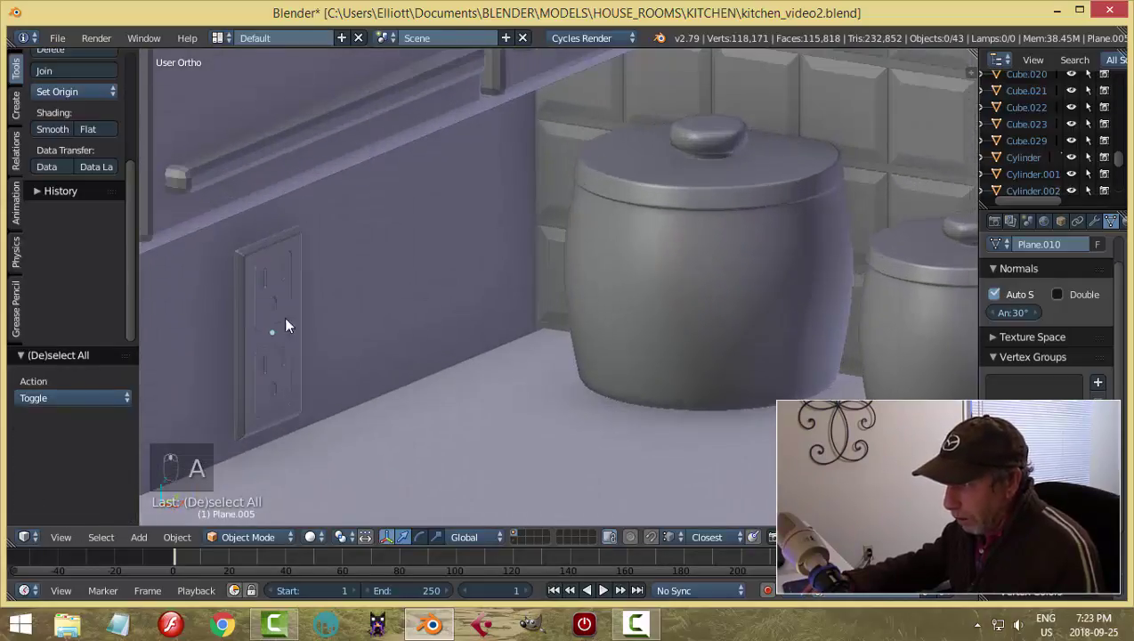
pyautogui.rightClick(283, 316)
pyautogui.press('g')
pyautogui.press('x')
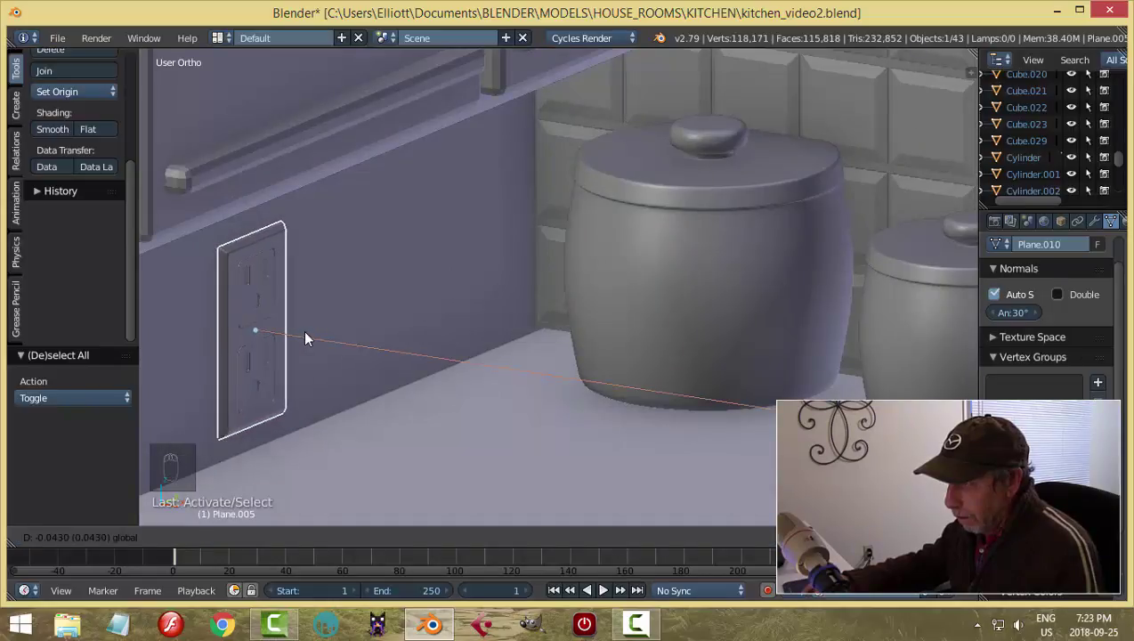
pyautogui.click(304, 338)
pyautogui.press('a')
# Examine both outlets' placement along the kitchen walls from several angles and distances.
pyautogui.scroll(-3, 460, 405)
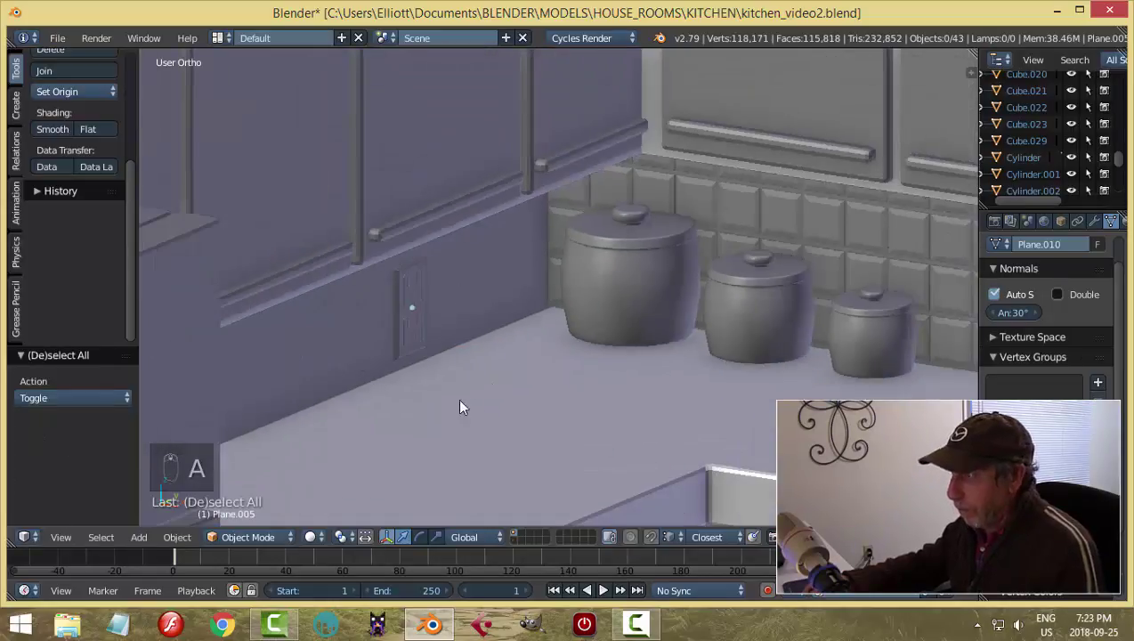
pyautogui.moveTo(461, 405); pyautogui.dragTo(625, 399, button='middle')
pyautogui.scroll(-3, 596, 414)
pyautogui.scroll(4, 625, 400)
pyautogui.moveTo(719, 430); pyautogui.dragTo(293, 420, button='middle')
pyautogui.scroll(-3, 696, 430)
pyautogui.scroll(3, 676, 420)
pyautogui.scroll(-3, 675, 421)
pyautogui.scroll(3, 676, 420)
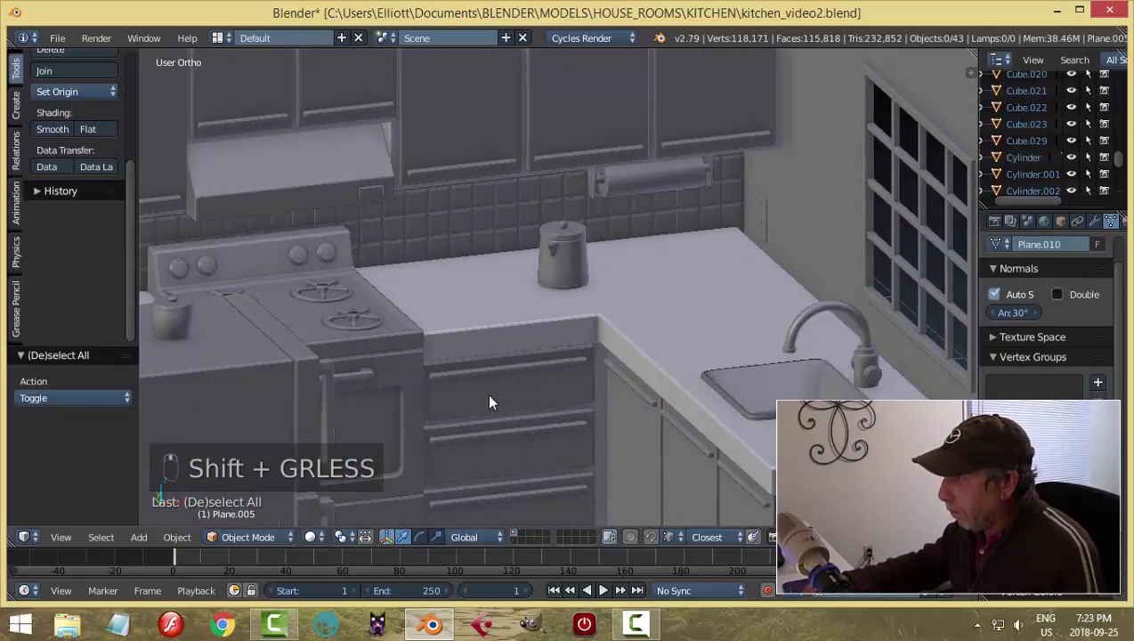
pyautogui.moveTo(549, 384); pyautogui.dragTo(589, 446, button='middle')
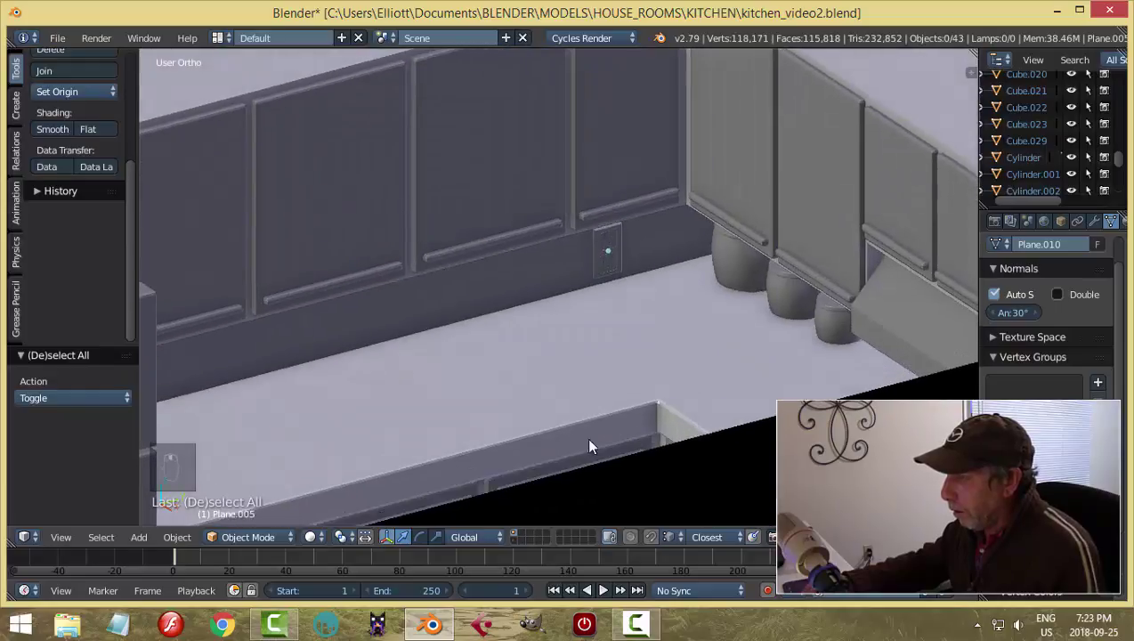
# Raise the outlet on the canister-side wall about 0.089 along Z.
pyautogui.rightClick(606, 252)
pyautogui.moveTo(645, 330); pyautogui.dragTo(463, 360, button='middle')
pyautogui.moveTo(409, 354); pyautogui.dragTo(408, 344)
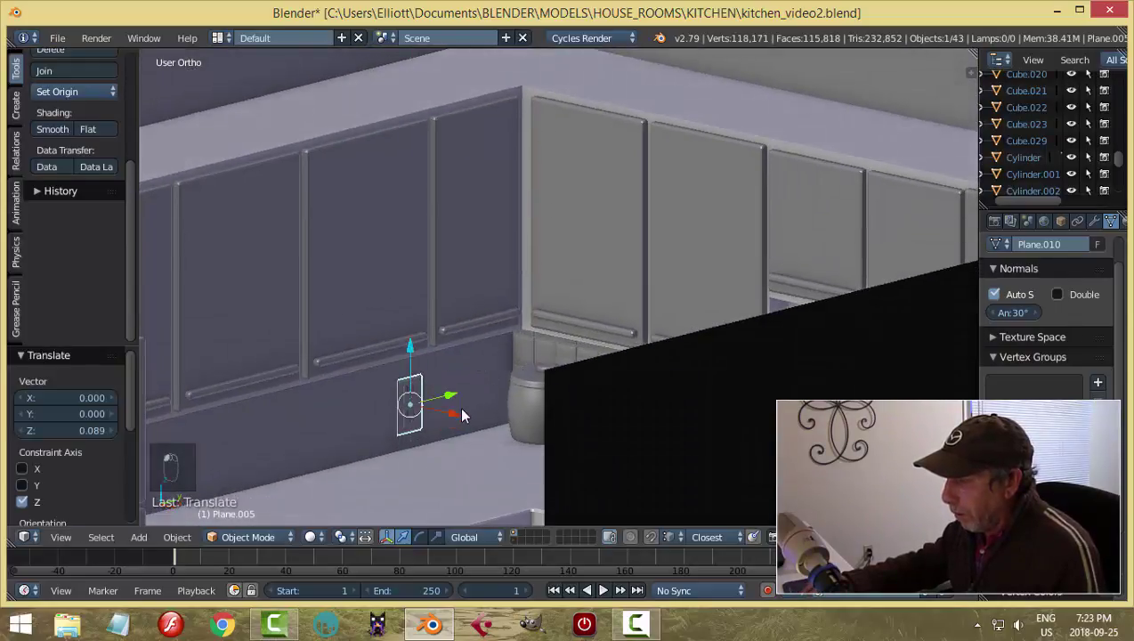
# Duplicate the raised outlet and slide the copy along Y toward the refrigerator above the same counter, leaving it deselected.
pyautogui.moveTo(459, 406); pyautogui.dragTo(469, 412, button='middle')
pyautogui.hotkey('shift', 'd')
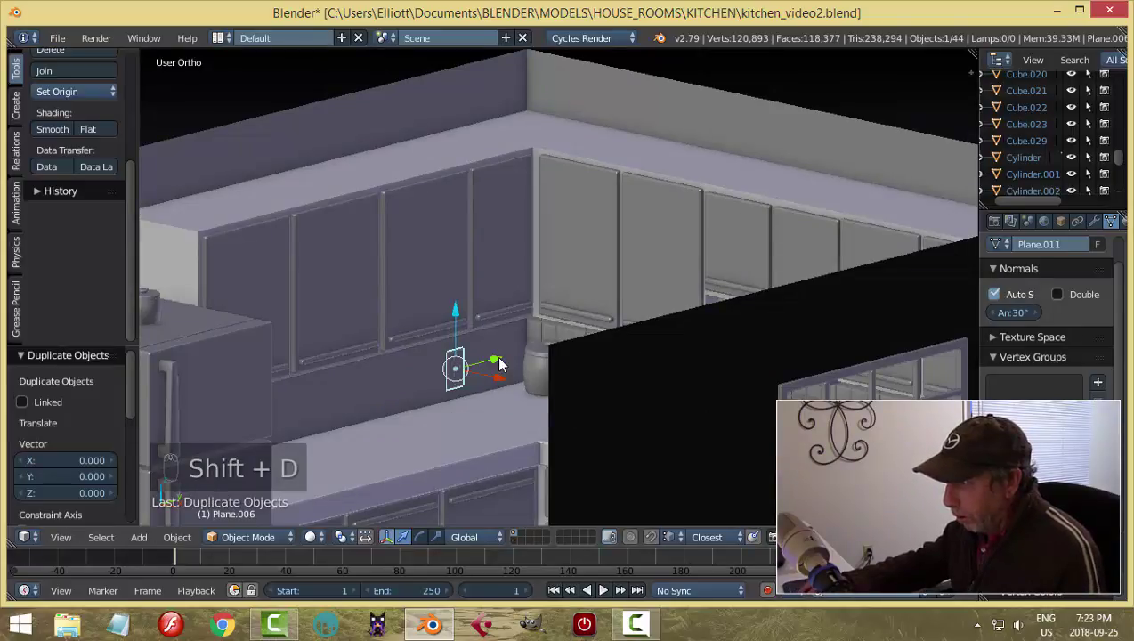
pyautogui.press('y')
pyautogui.click(338, 400)
pyautogui.press('a')
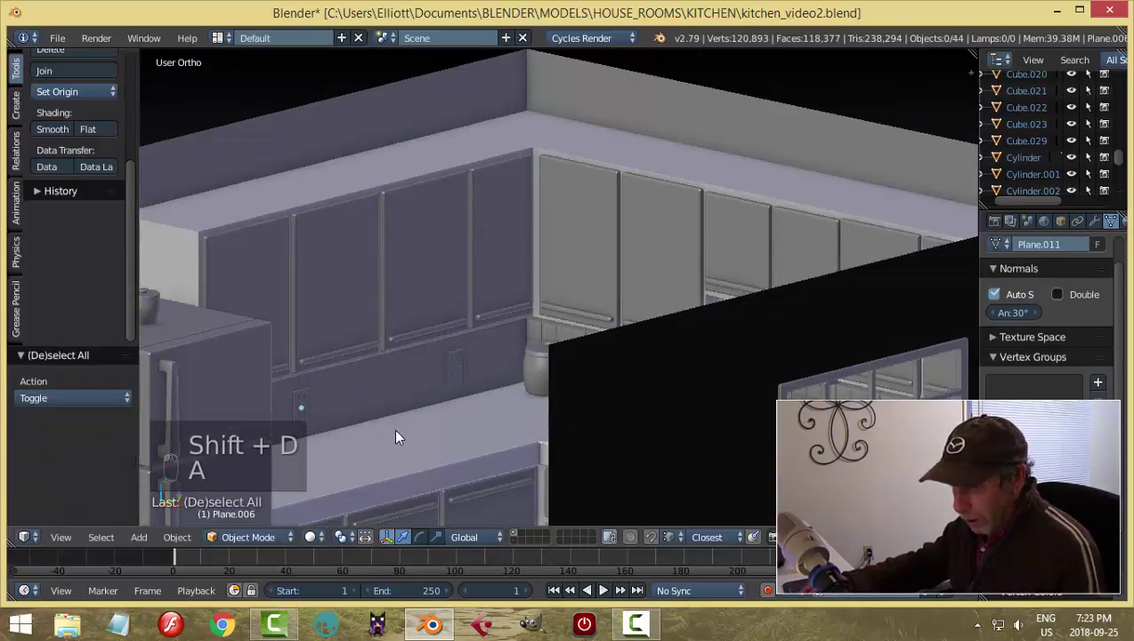
# Duplicate the outlet nearest the refrigerator and move the copy about -5.686 along Y to the wall beyond the refrigerator.
pyautogui.moveTo(395, 431)
pyautogui.mouseDown(button='middle')
pyautogui.moveTo(387, 448)
pyautogui.moveTo(416, 458)
pyautogui.moveTo(381, 437)
pyautogui.mouseUp(button='middle')
pyautogui.scroll(2, 412, 449)
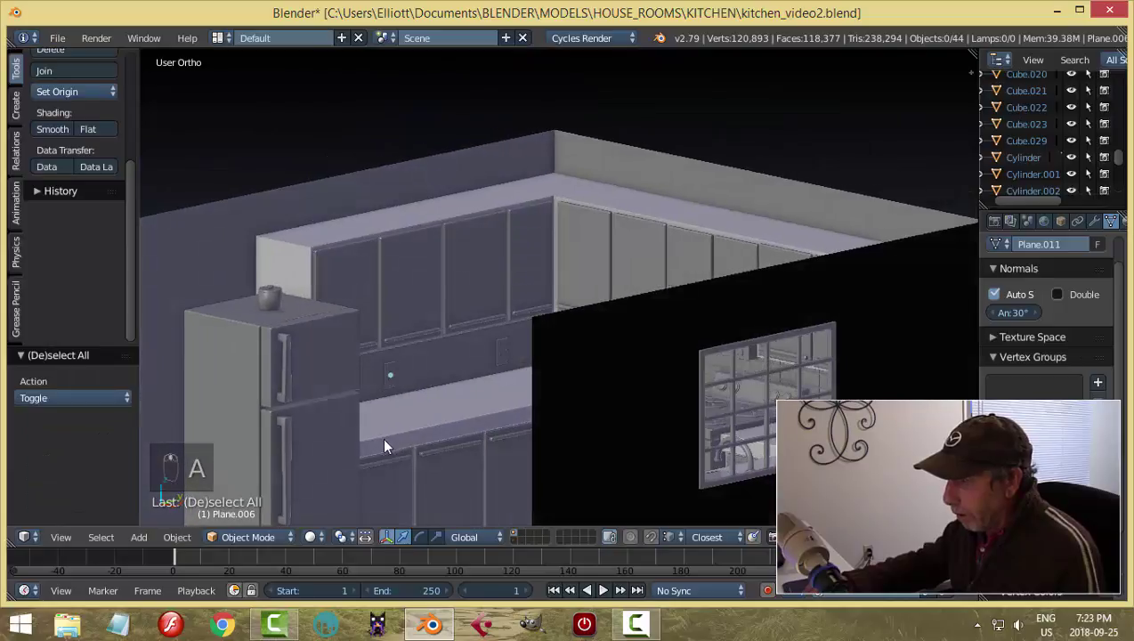
pyautogui.scroll(2, 520, 364)
pyautogui.rightClick(517, 336)
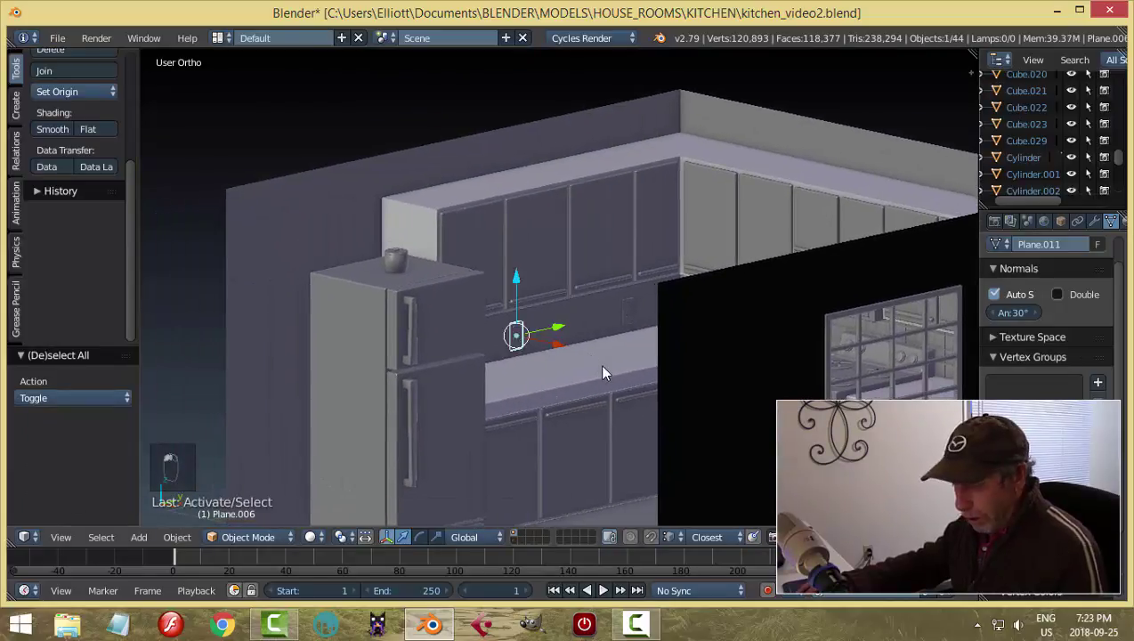
pyautogui.hotkey('shift', 'd')
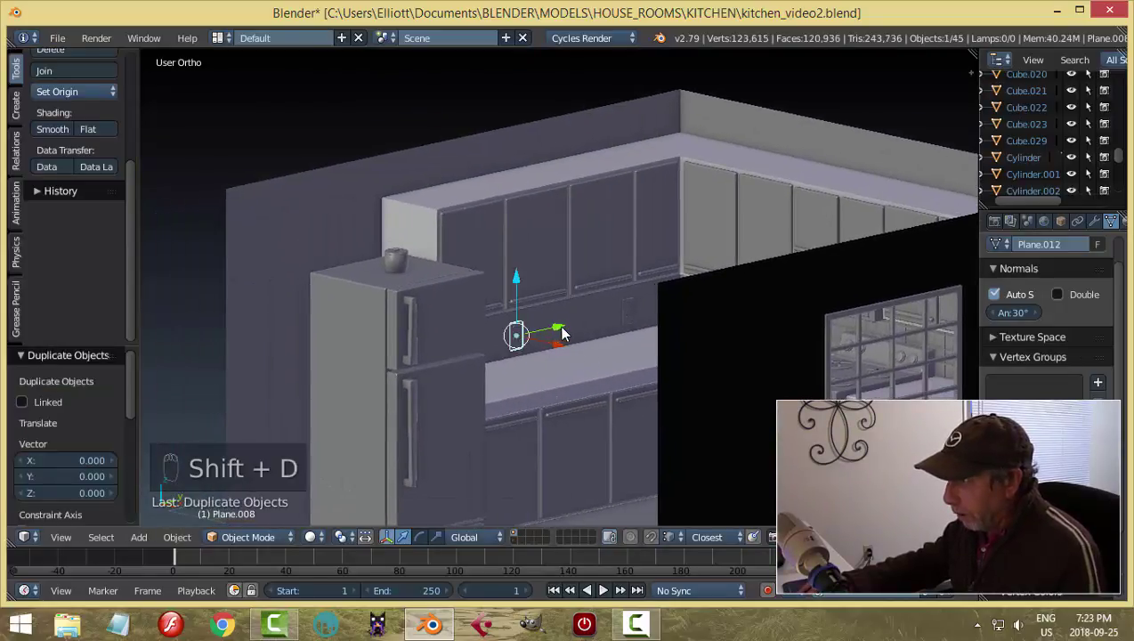
pyautogui.press('y')
pyautogui.click(318, 378)
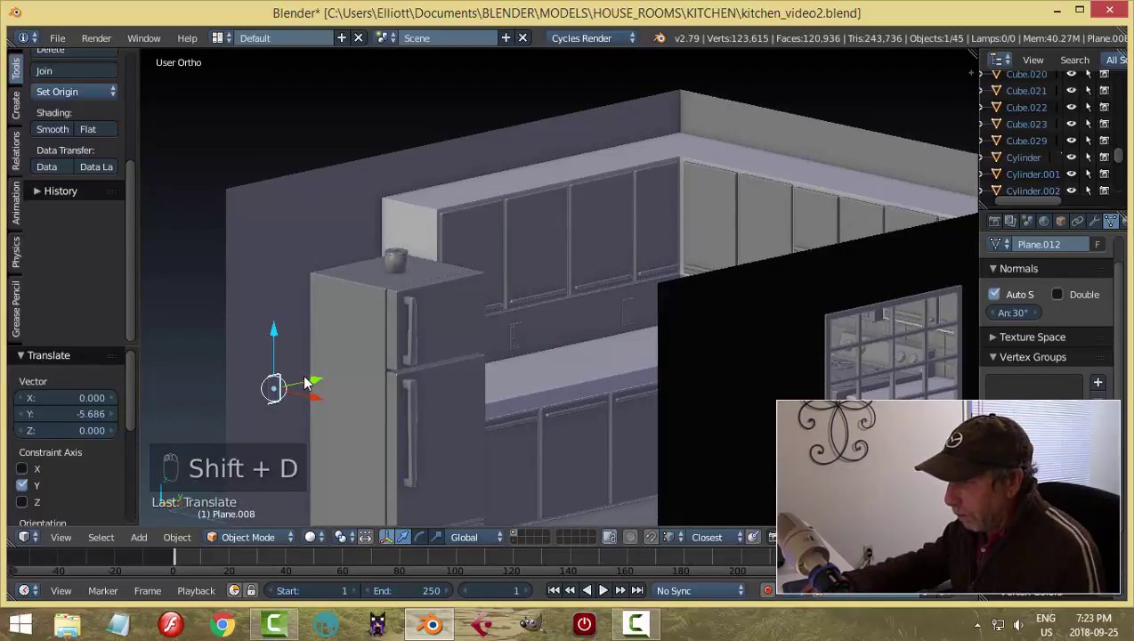
pyautogui.scroll(-2, 347, 420)
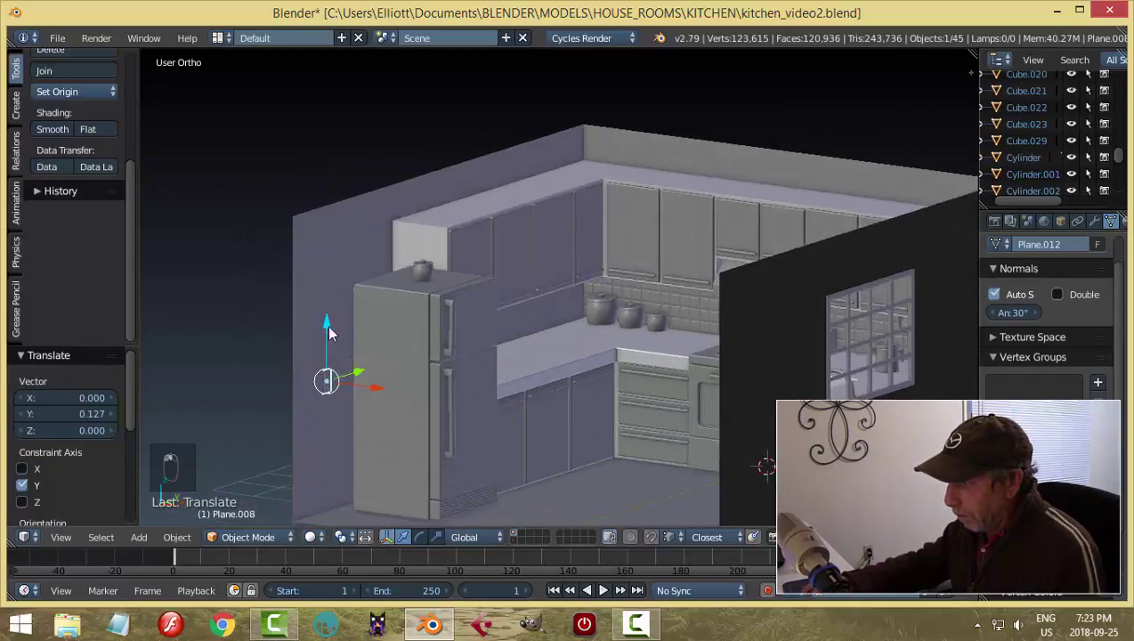
# Lower the outlet beyond the refrigerator about 2.08 along Z to near the floor, and deselect it.
pyautogui.press('g')
pyautogui.press('z')
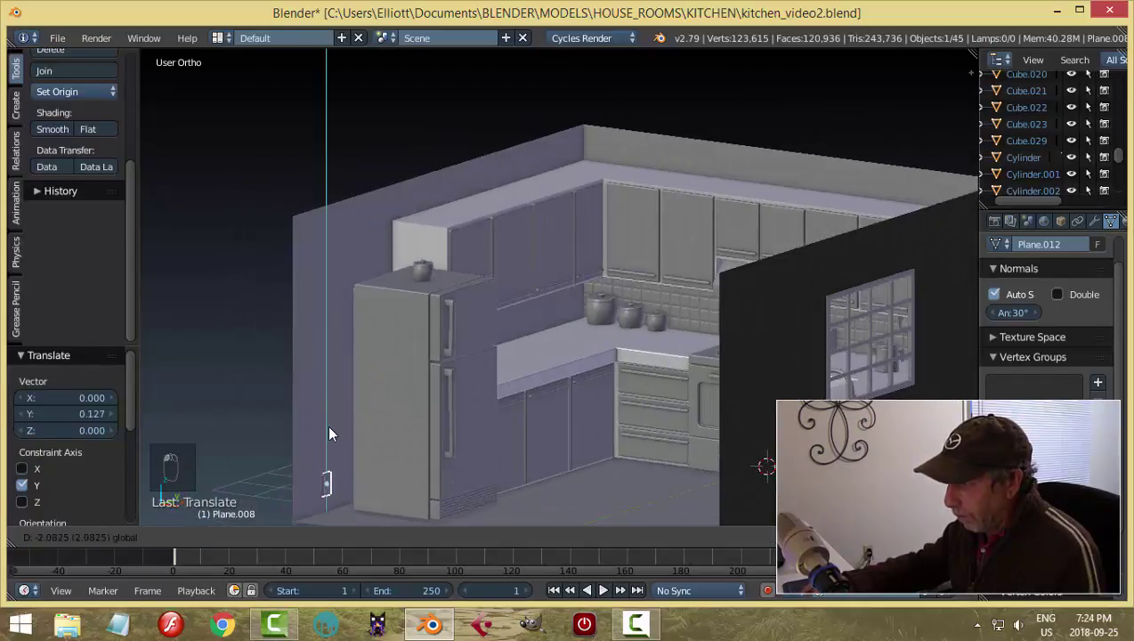
pyautogui.click(327, 424)
pyautogui.press('a')
# Check the outlets' placement around the kitchen walls and save the kitchen file.
pyautogui.scroll(-3, 499, 481)
pyautogui.moveTo(523, 493); pyautogui.dragTo(521, 493, button='middle')
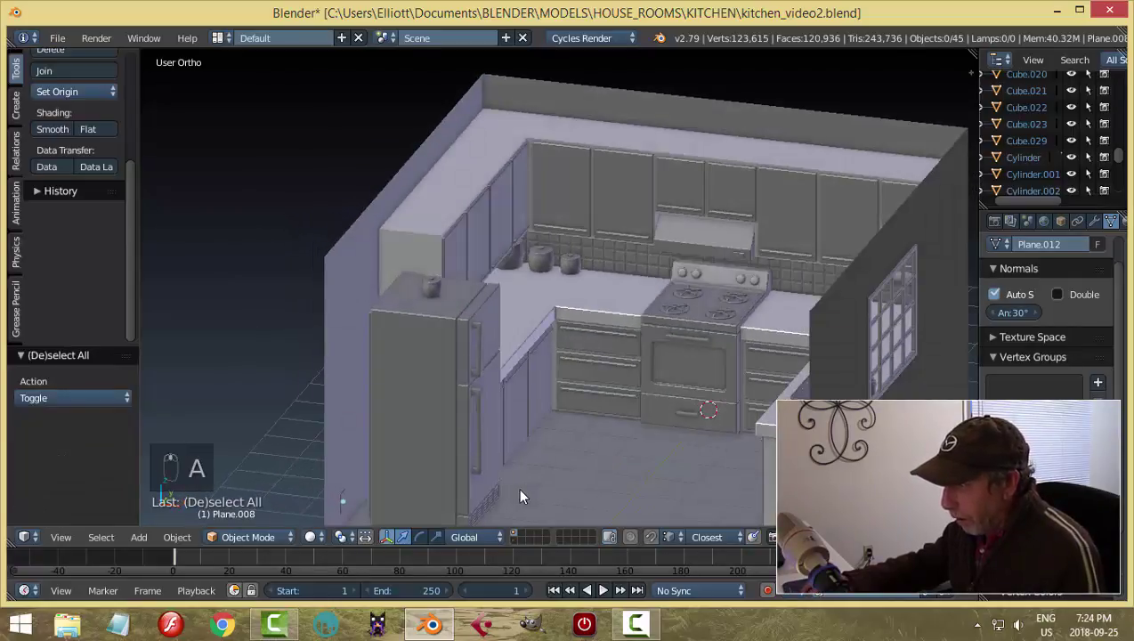
pyautogui.scroll(3, 413, 420)
pyautogui.moveTo(416, 422); pyautogui.dragTo(363, 388, button='middle')
pyautogui.scroll(5, 339, 391)
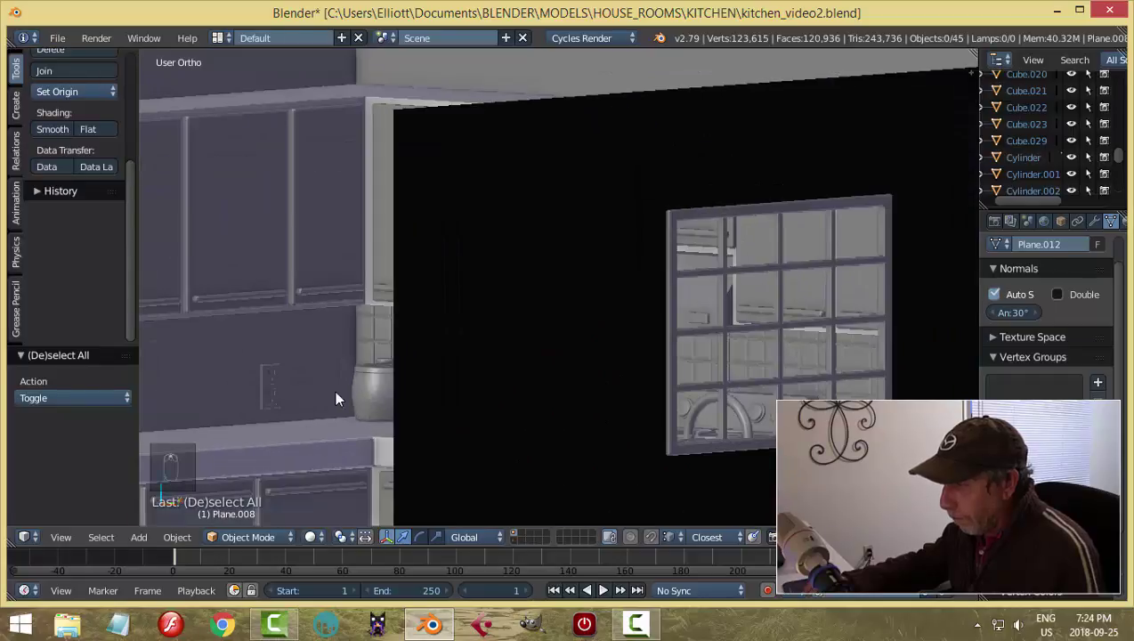
pyautogui.scroll(-5, 472, 398)
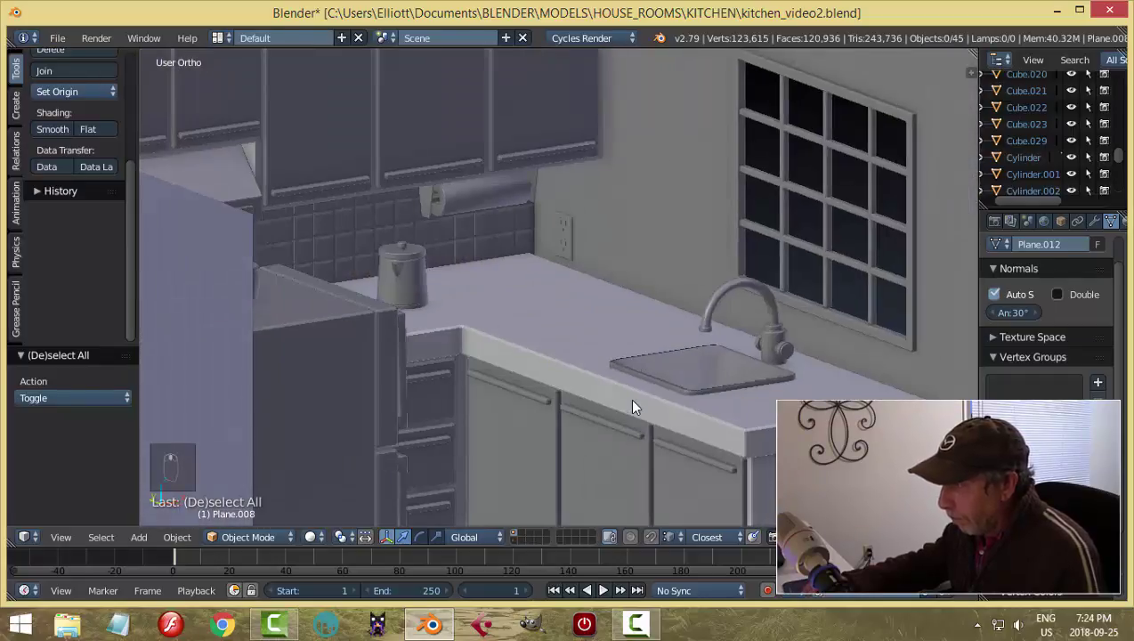
pyautogui.moveTo(632, 402); pyautogui.dragTo(548, 384, button='middle')
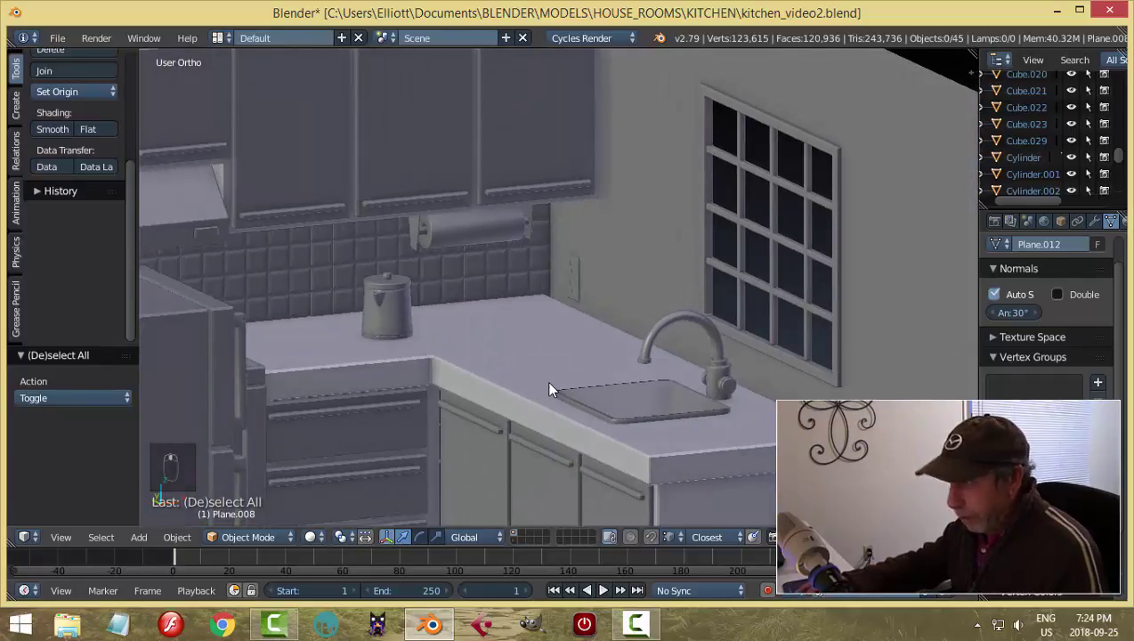
pyautogui.hotkey('ctrl', 's')
# Place the 3D cursor on the counter between the canisters and the stove, and add a mesh circle there.
pyautogui.moveTo(659, 405); pyautogui.dragTo(642, 441, button='middle')
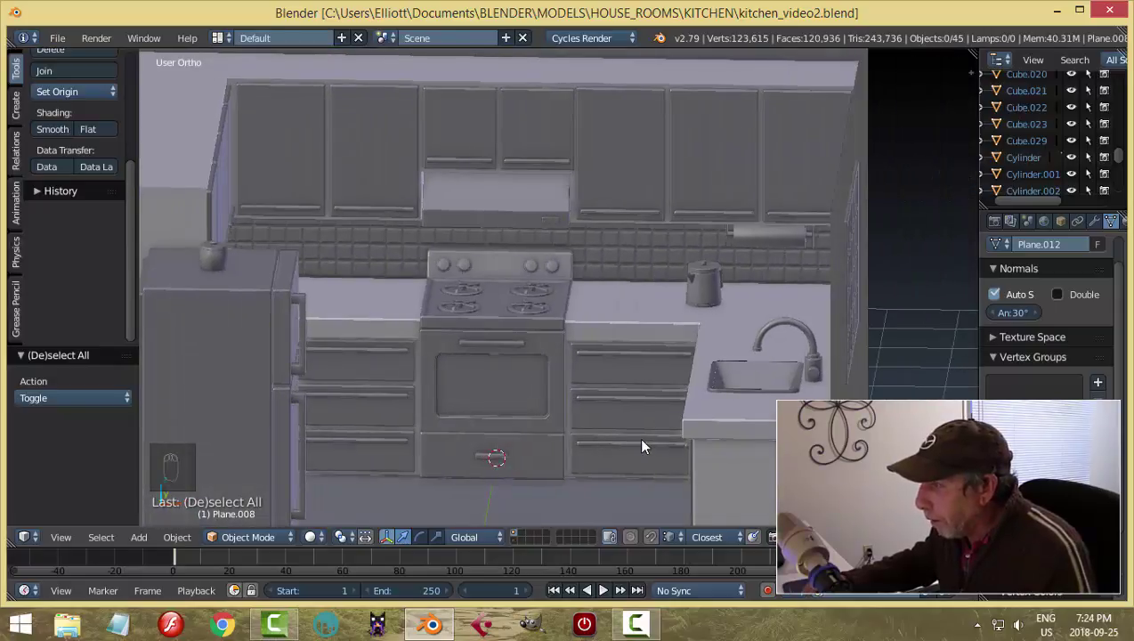
pyautogui.click(373, 297)
pyautogui.moveTo(537, 410); pyautogui.dragTo(537, 420, button='middle')
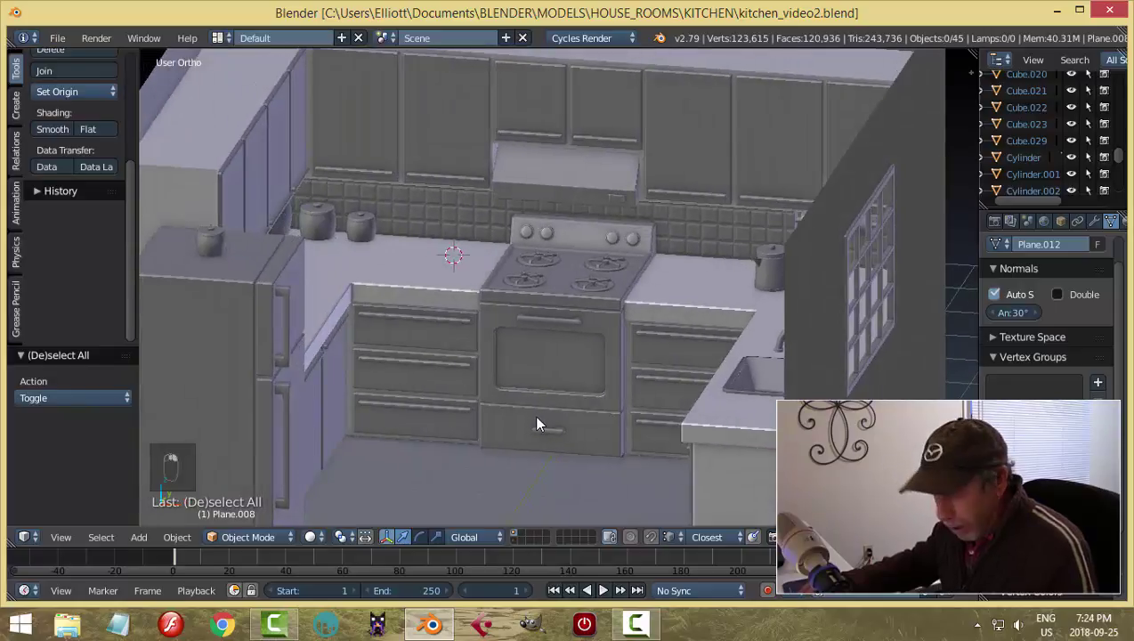
pyautogui.hotkey('shift', 'a')
pyautogui.moveTo(515, 341)
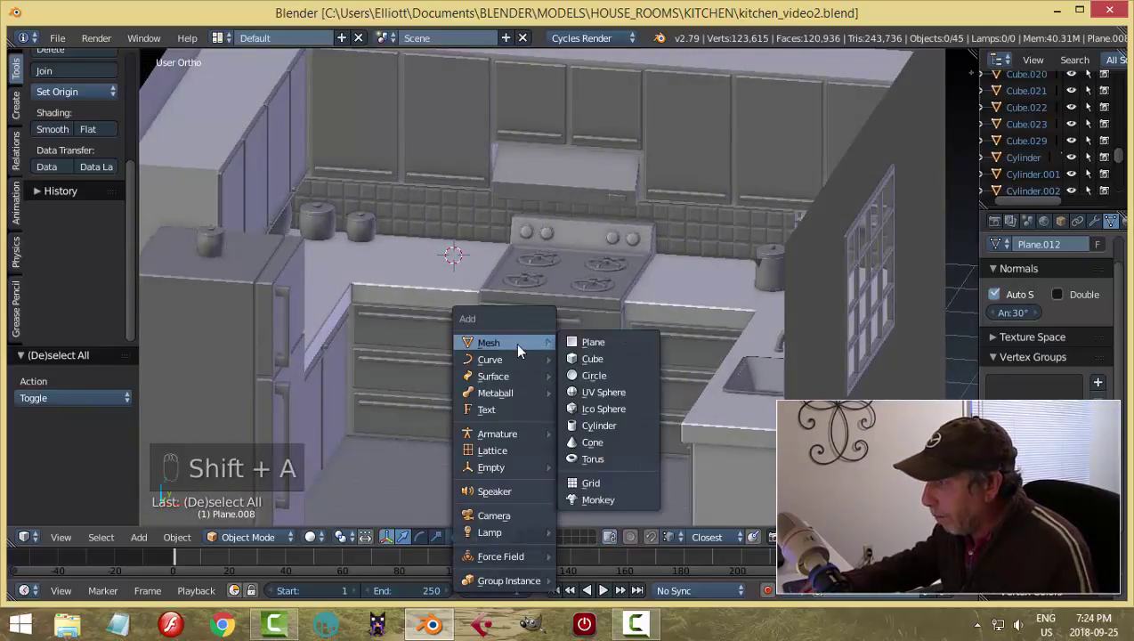
pyautogui.click(620, 380)
pyautogui.scroll(3, 507, 362)
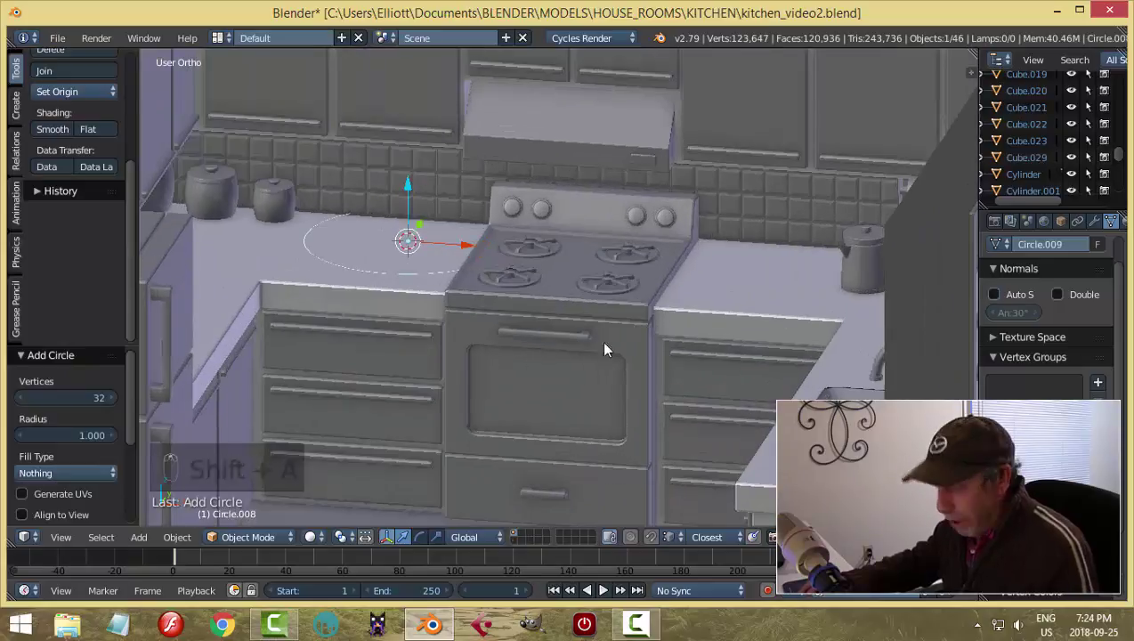
# Scale the circle to about 0.468 and move it about -0.366 along Y on the counter.
pyautogui.press('s')
pyautogui.click(512, 318)
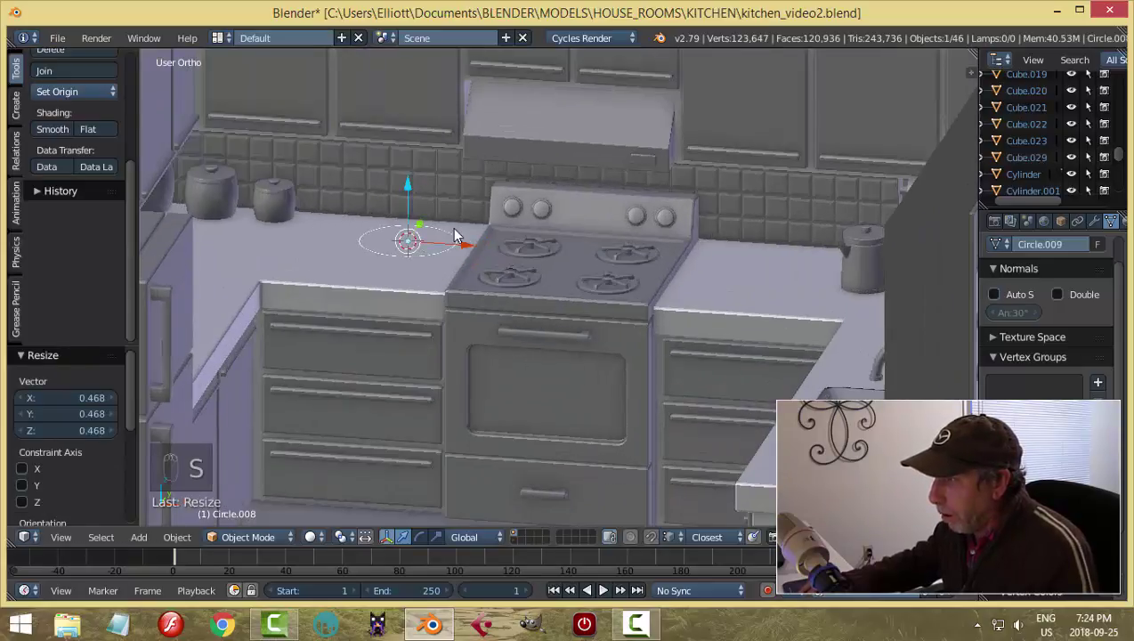
pyautogui.moveTo(420, 226); pyautogui.dragTo(517, 310)
pyautogui.moveTo(517, 311); pyautogui.dragTo(508, 312, button='middle')
pyautogui.scroll(4, 569, 347)
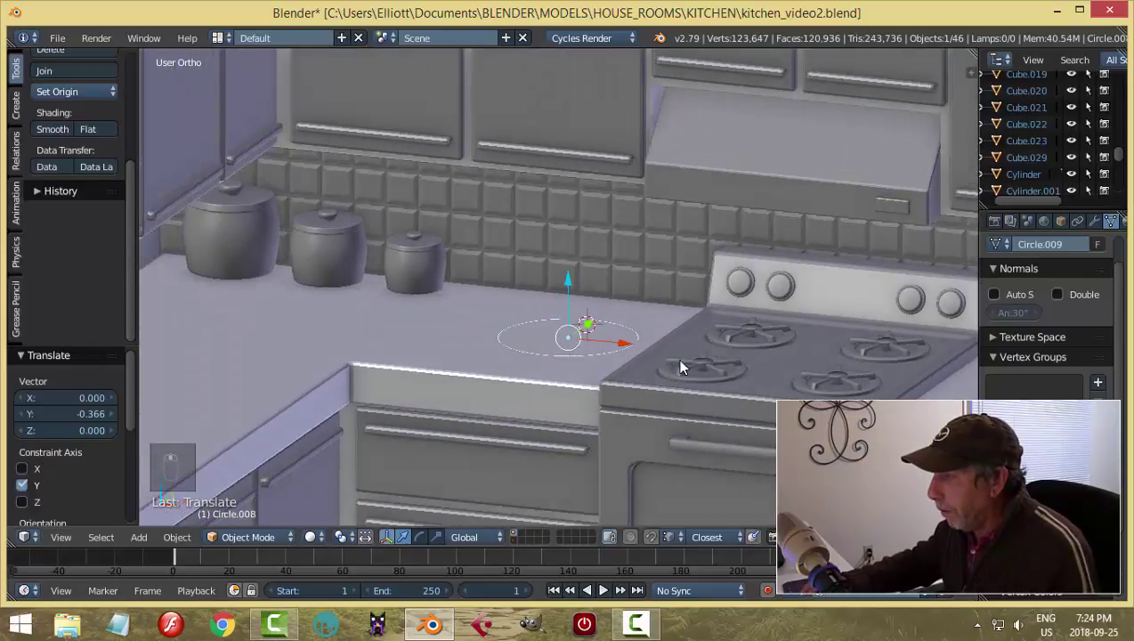
pyautogui.keyDown('shift'); pyautogui.moveTo(633, 380); pyautogui.dragTo(540, 354, button='middle'); pyautogui.keyUp('shift')
pyautogui.scroll(2, 539, 354)
# Extrude the circle's edge in place and scale the new ring inward to about 0.78 in Edit Mode.
pyautogui.press('Tab')
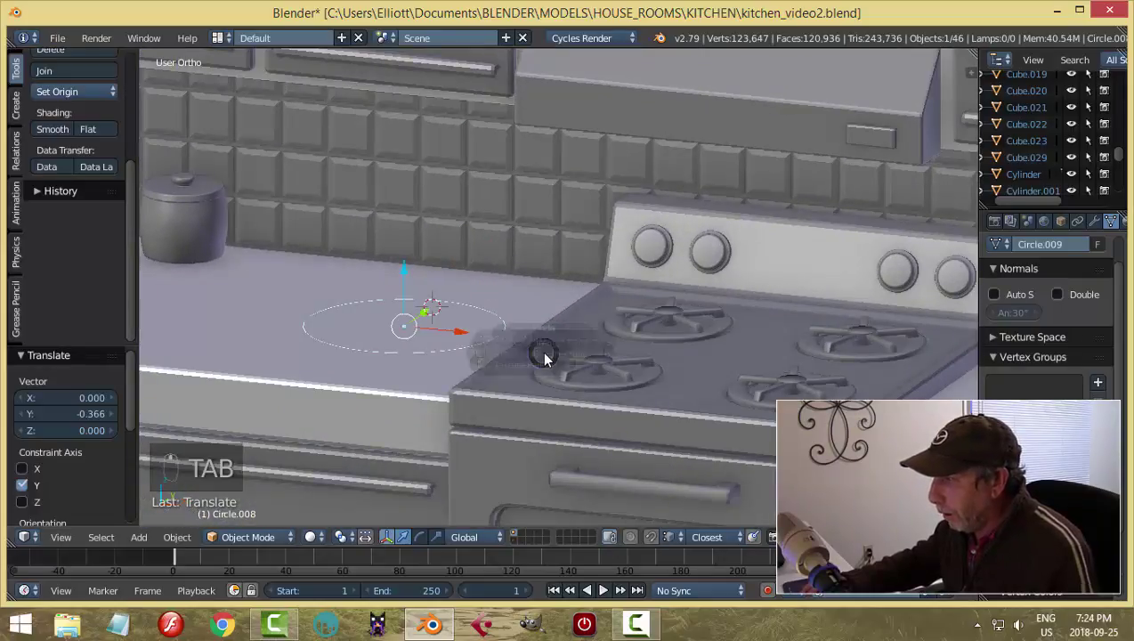
pyautogui.click(644, 361)
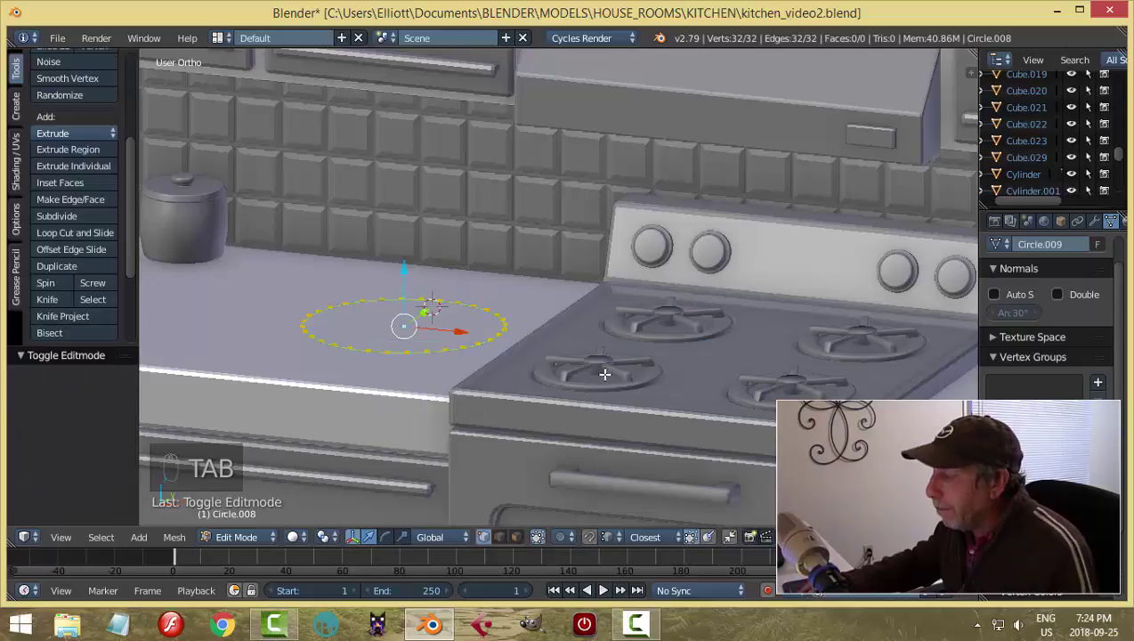
pyautogui.press('e')
pyautogui.rightClick(644, 374)
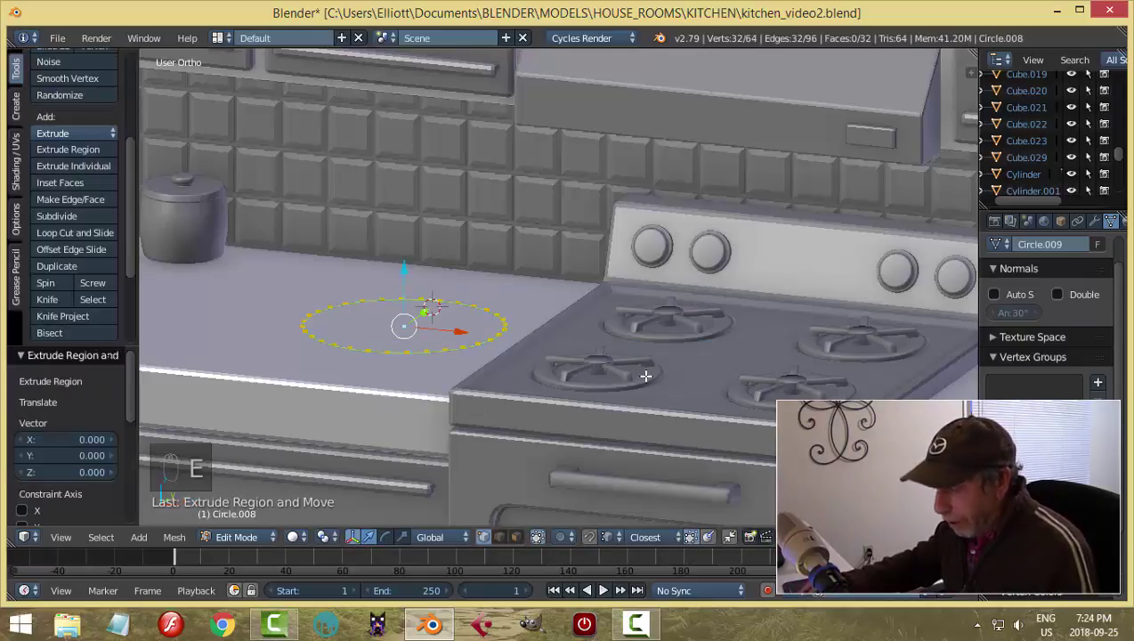
pyautogui.press('s')
pyautogui.click(590, 373)
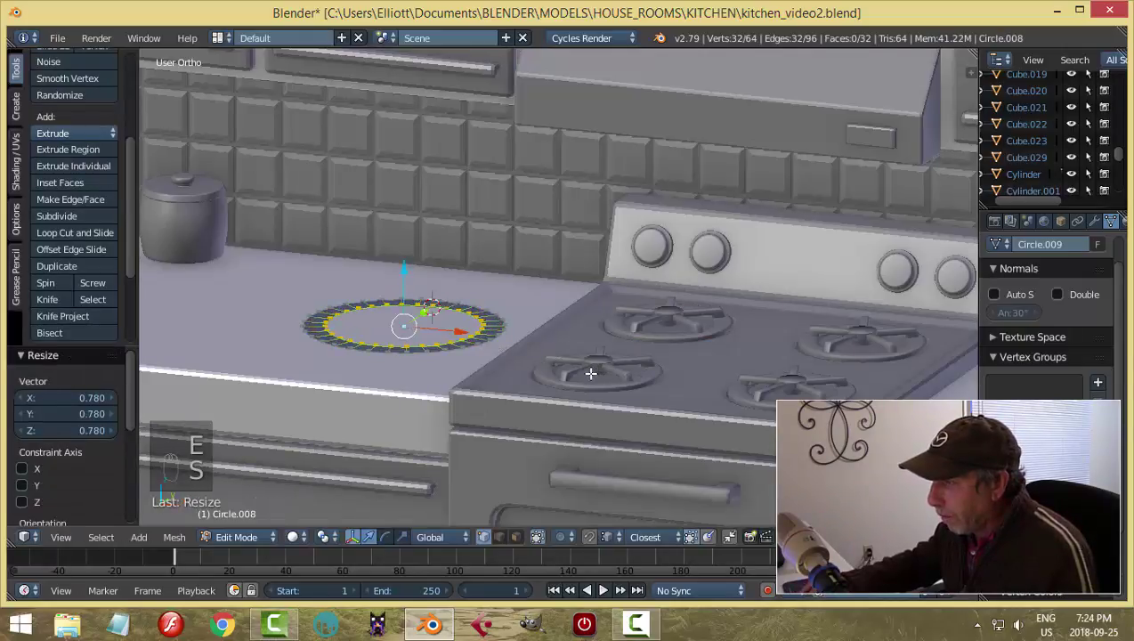
# Extrude another inner ring scaled to about 0.44, and close the disc by extruding again and merging at the center.
pyautogui.press('e')
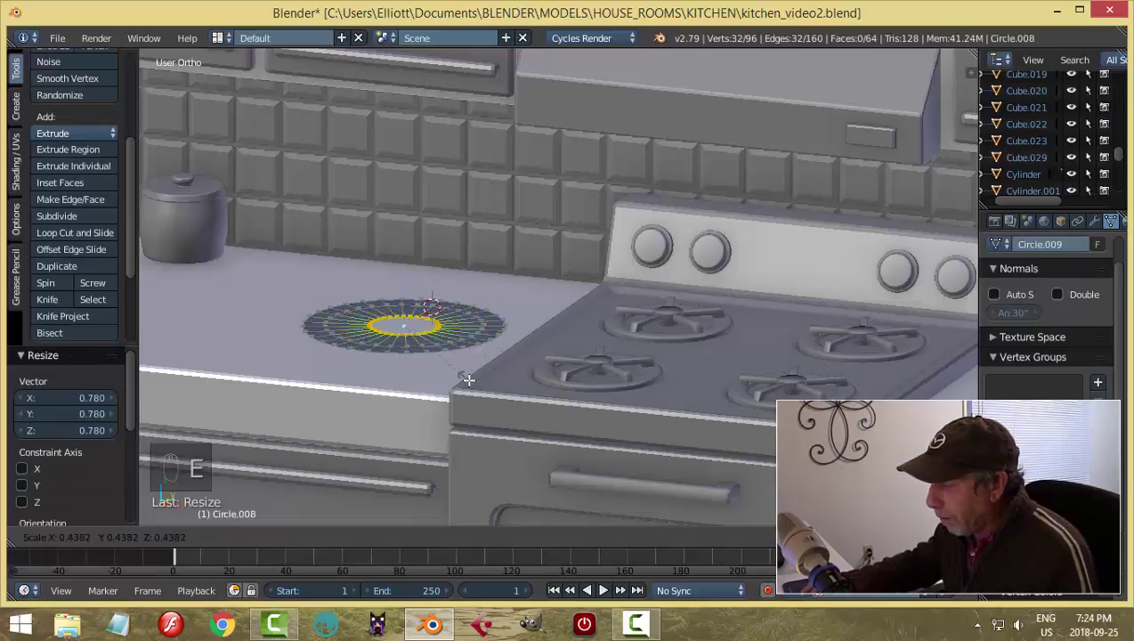
pyautogui.click(466, 374)
pyautogui.press('e')
pyautogui.rightClick(498, 369)
pyautogui.hotkey('alt', 'm')
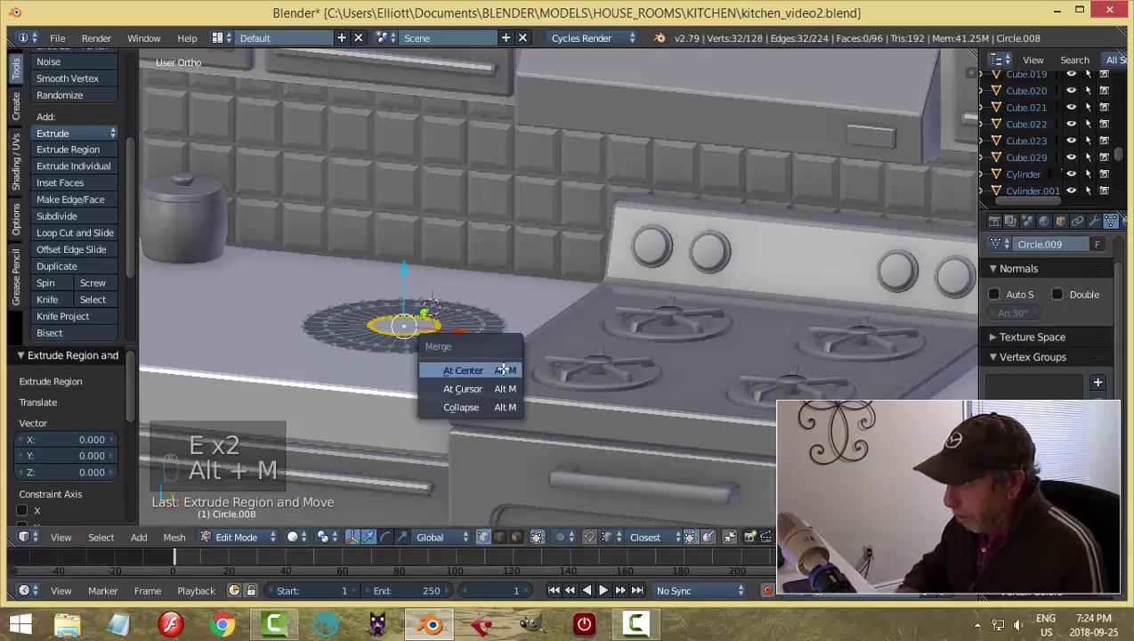
pyautogui.click(502, 368)
pyautogui.press('a')
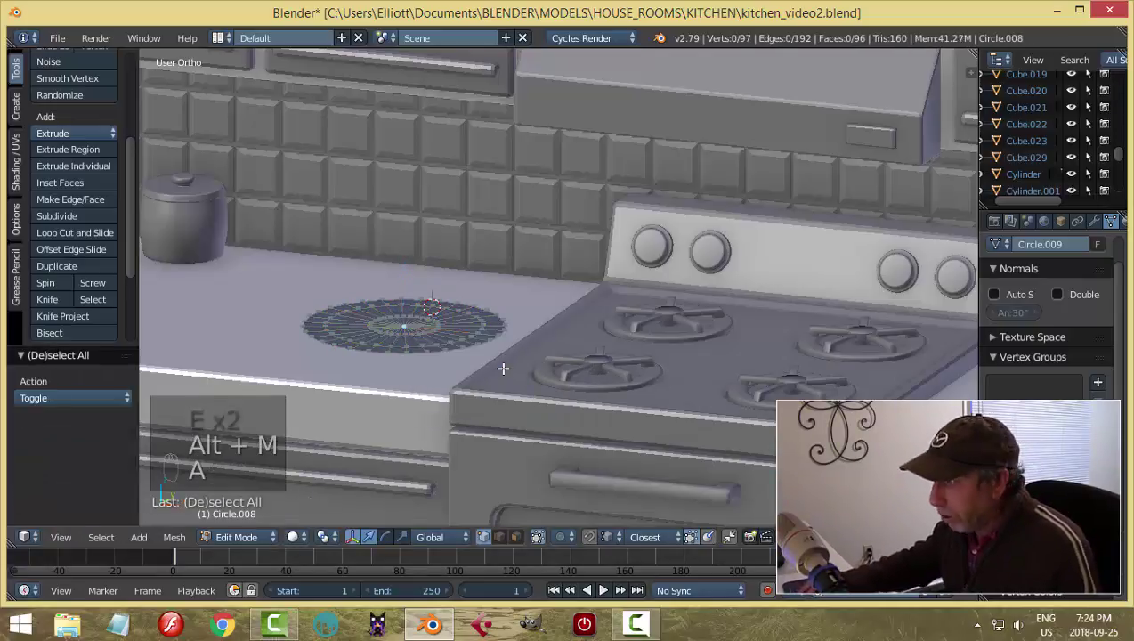
# Select the disc's outermost edge loop in edge select mode and raise it along Z to form a plate rim.
pyautogui.hotkey('ctrl', 'Tab')
pyautogui.click(473, 385)
pyautogui.scroll(4, 458, 367)
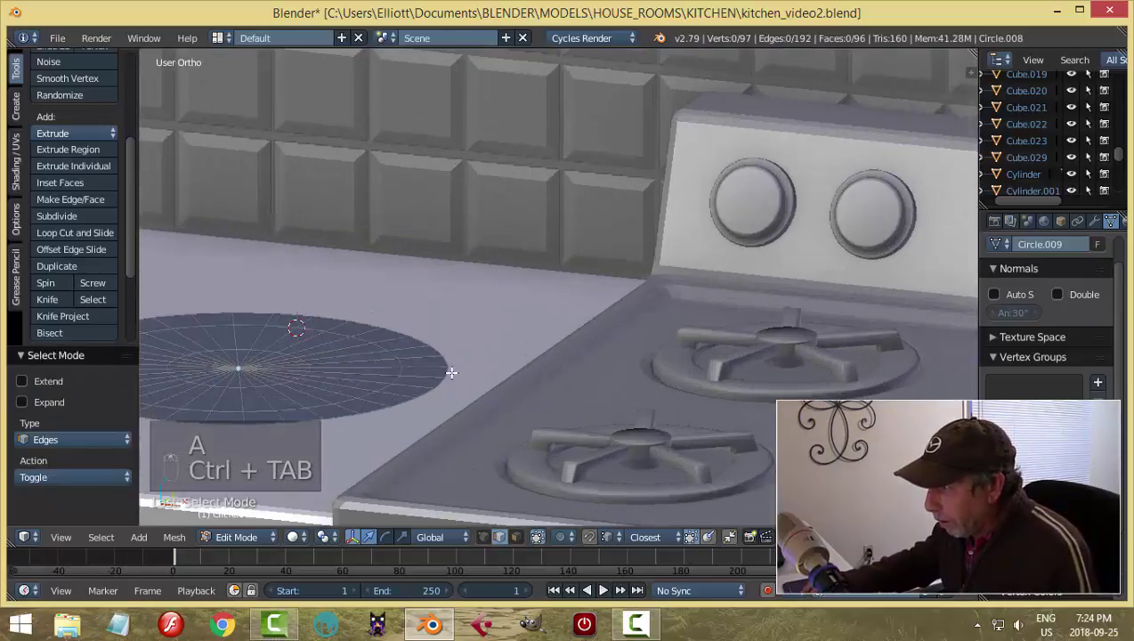
pyautogui.keyDown('alt'); pyautogui.click(442, 371); pyautogui.keyUp('alt')
pyautogui.moveTo(506, 400); pyautogui.dragTo(488, 386, button='middle')
pyautogui.moveTo(425, 262); pyautogui.dragTo(430, 227)
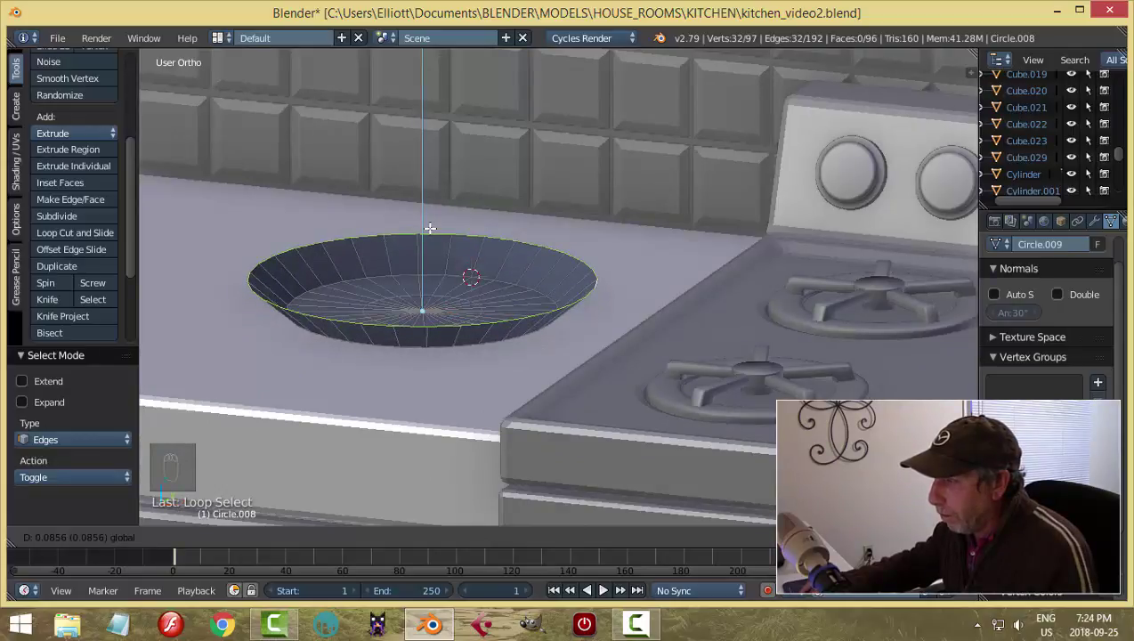
# Lower the raised rim about 0.046 along Z to make the plate shallower, and return to Object Mode.
pyautogui.moveTo(430, 227); pyautogui.dragTo(429, 266)
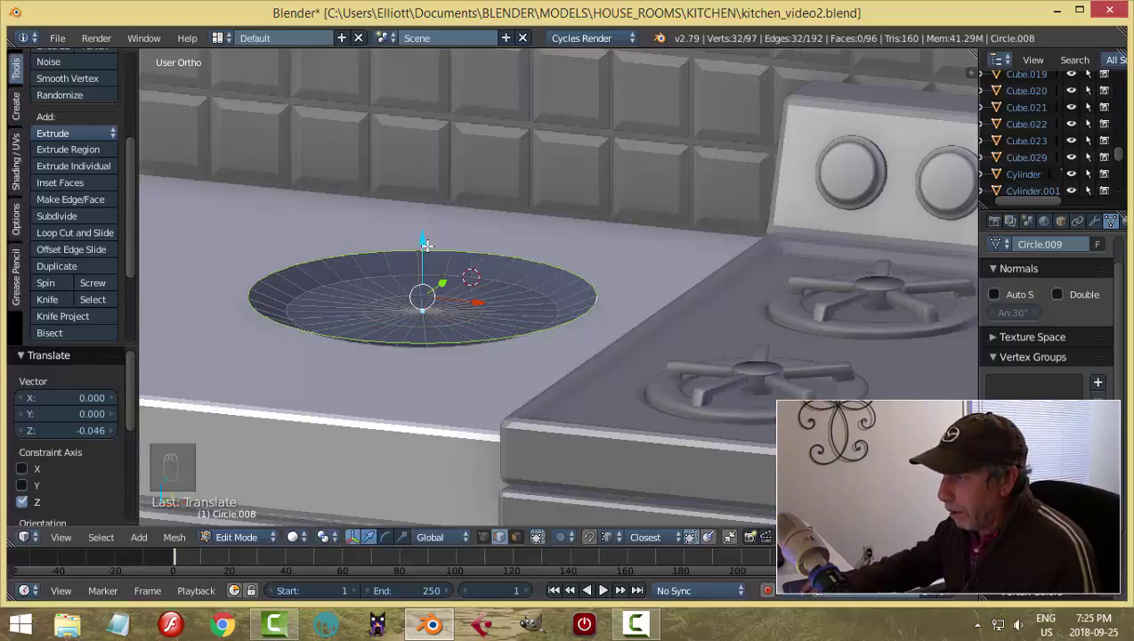
pyautogui.press('a')
pyautogui.press('Tab')
pyautogui.click(429, 290)
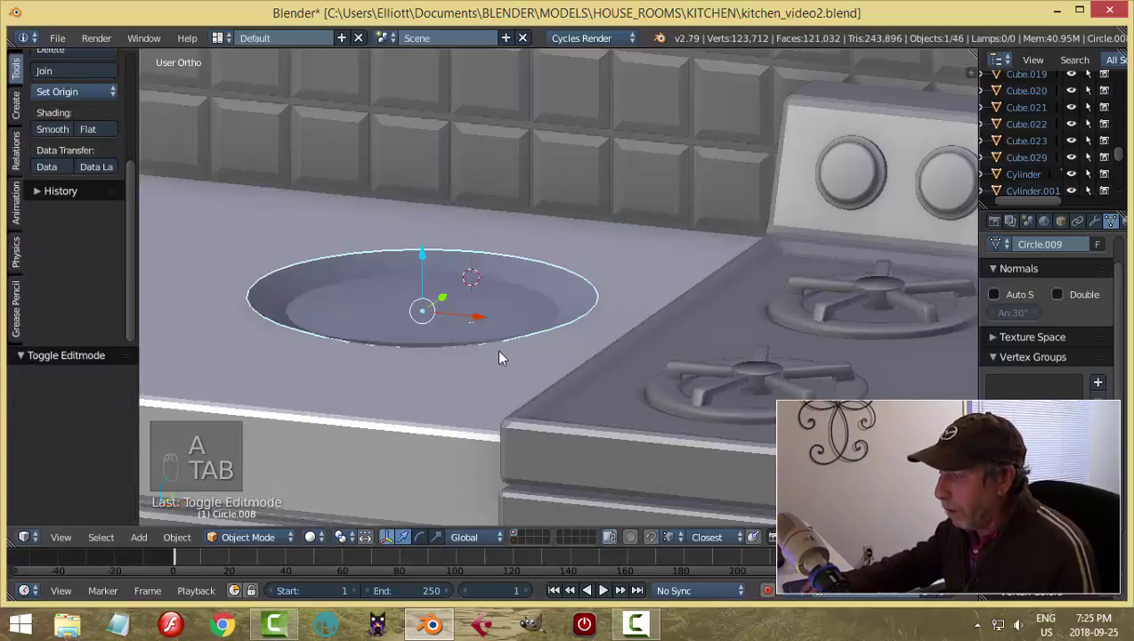
# Raise the plate about 0.010 along Z above the countertop.
pyautogui.scroll(-3, 499, 357)
pyautogui.moveTo(499, 357)
pyautogui.mouseDown(button='middle')
pyautogui.moveTo(536, 355)
pyautogui.moveTo(496, 354)
pyautogui.mouseUp(button='middle')
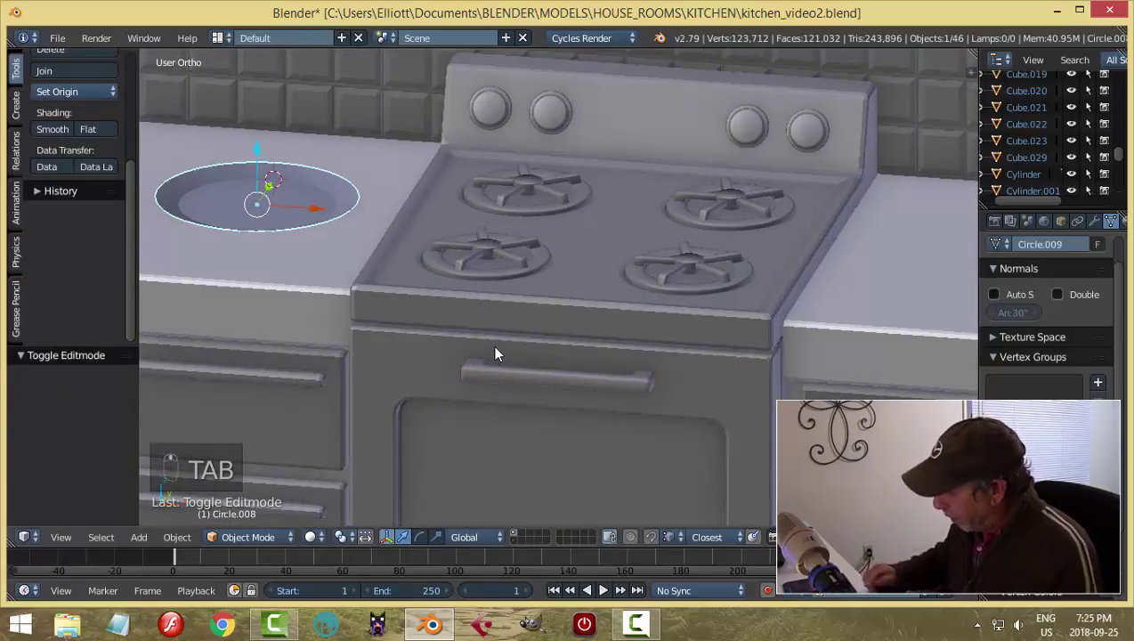
pyautogui.press('KP_Decimal')
pyautogui.scroll(-2, 496, 354)
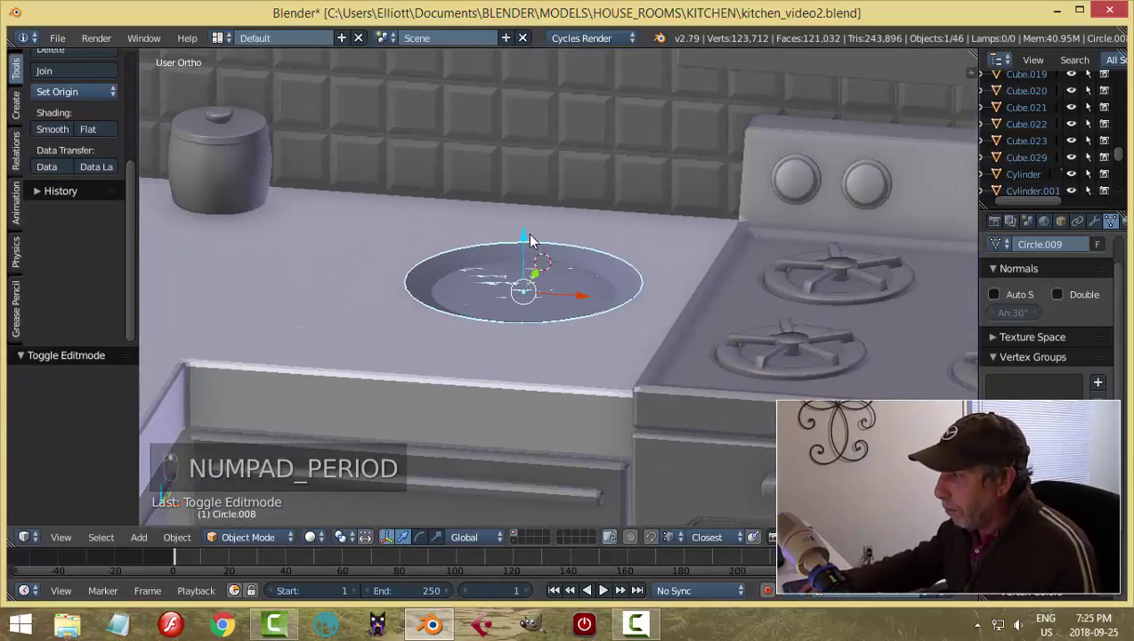
pyautogui.moveTo(529, 240); pyautogui.dragTo(527, 242)
pyautogui.keyDown('shift'); pyautogui.moveTo(754, 306); pyautogui.dragTo(666, 297, button='middle'); pyautogui.keyUp('shift')
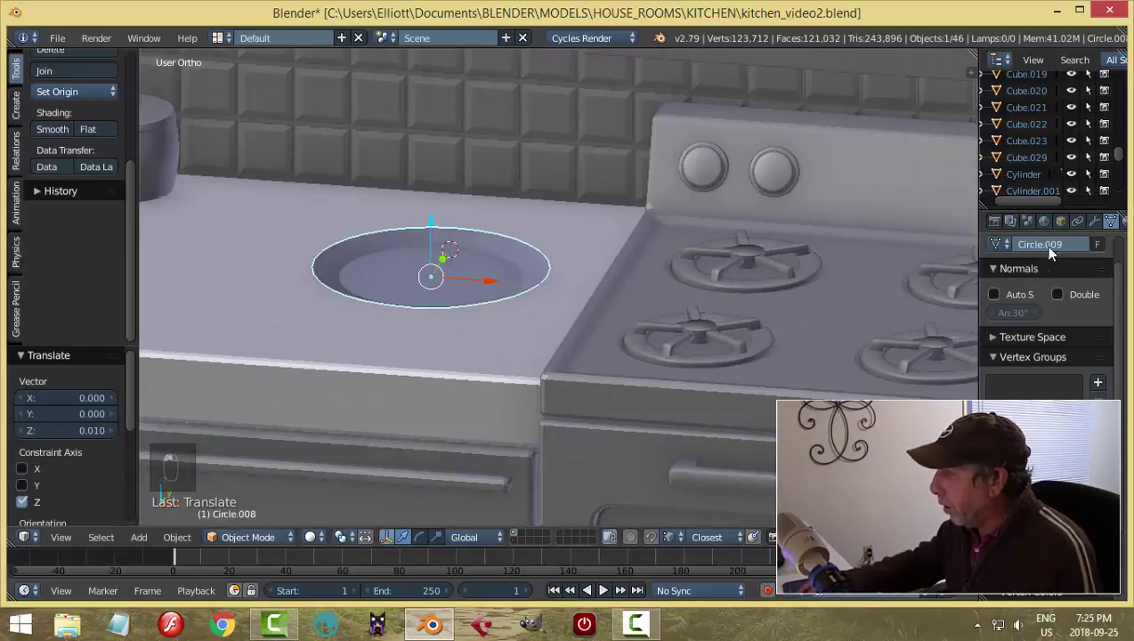
# Add a Solidify modifier to the plate with a thickness of 0.0180 and apply it.
pyautogui.click(1094, 222)
pyautogui.click(1048, 279)
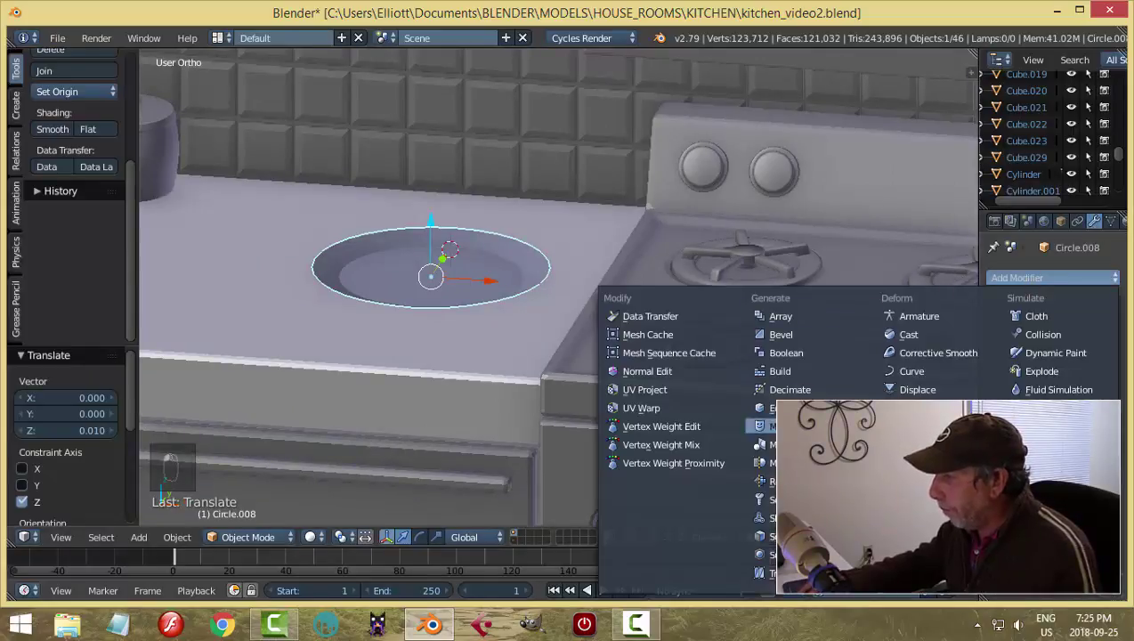
pyautogui.click(760, 536)
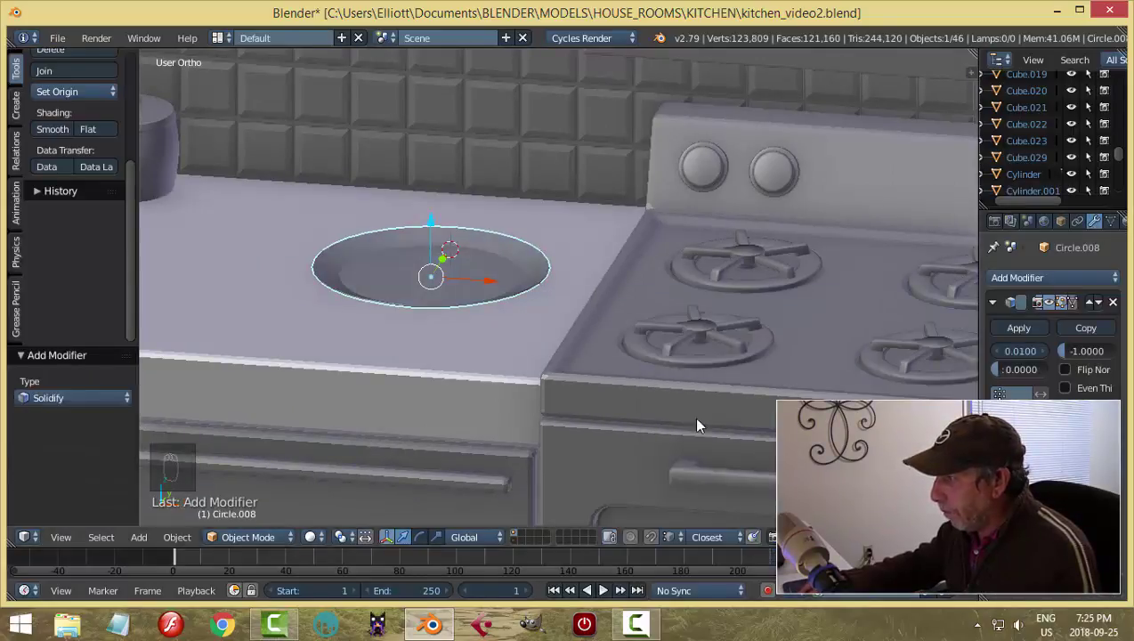
pyautogui.scroll(2, 692, 416)
pyautogui.moveTo(1019, 351); pyautogui.dragTo(1032, 351)
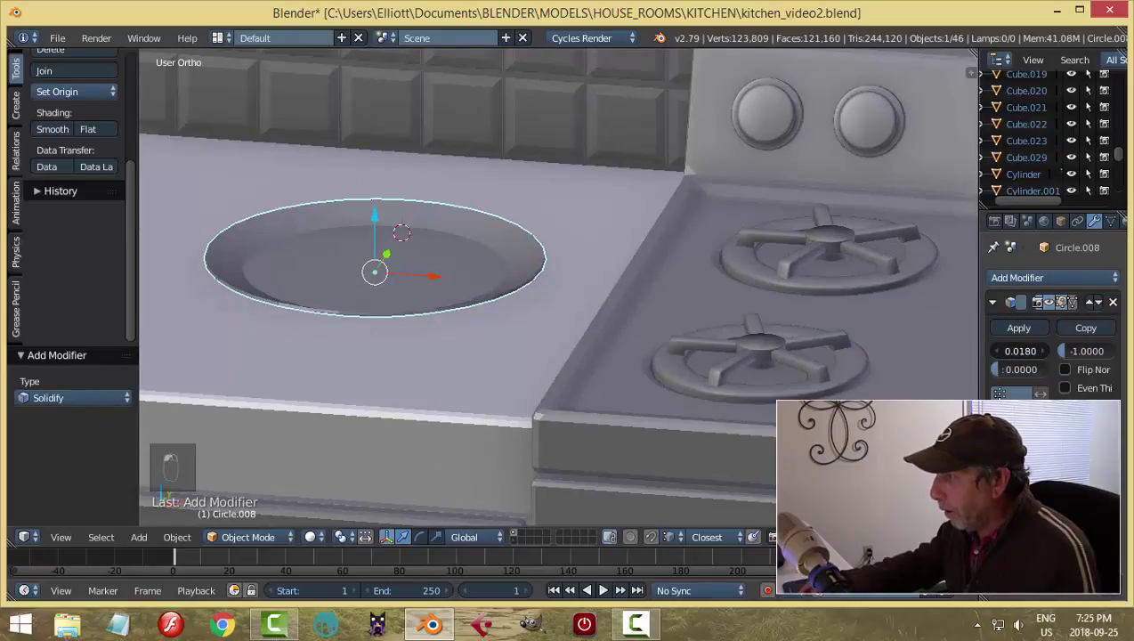
pyautogui.click(1017, 328)
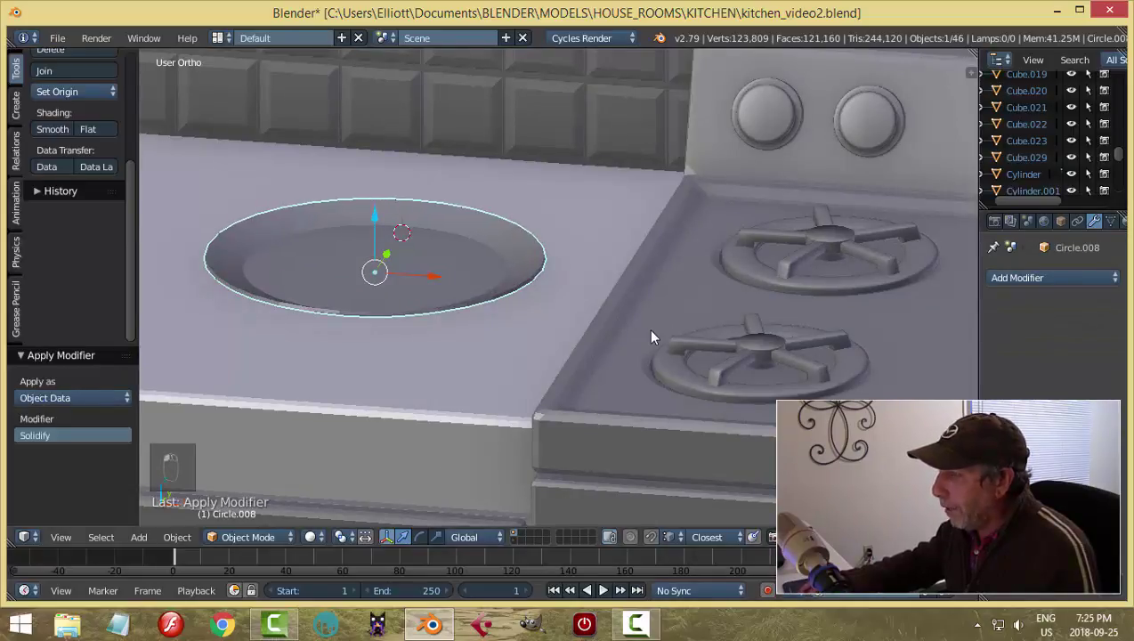
# Try smooth shading on the plate and return it to flat shading.
pyautogui.moveTo(599, 340); pyautogui.dragTo(463, 353, button='middle')
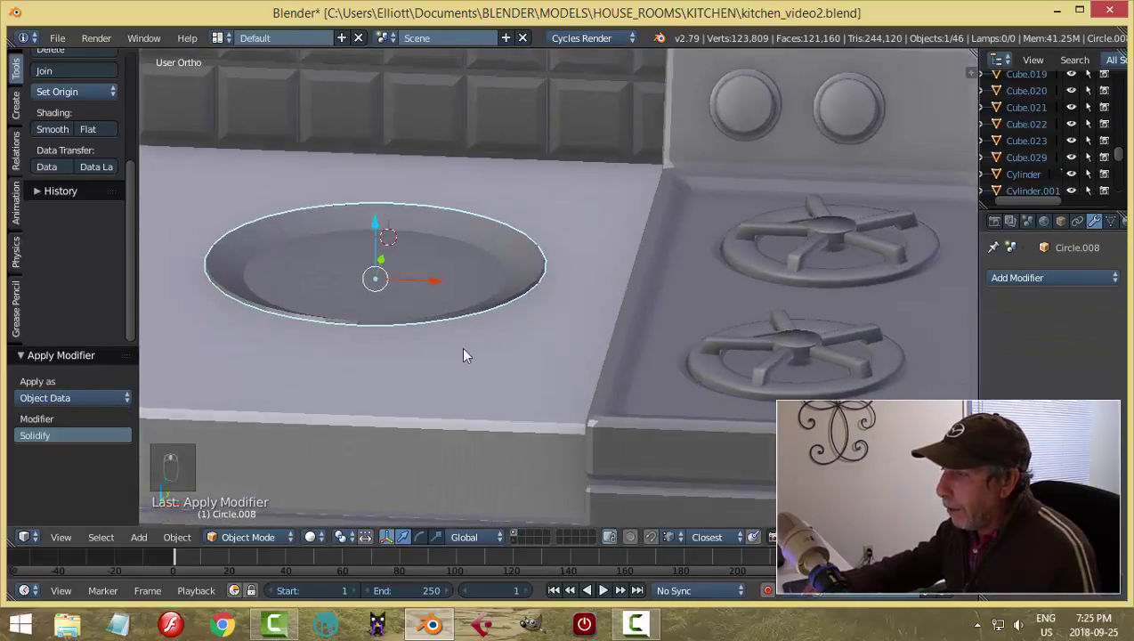
pyautogui.click(49, 129)
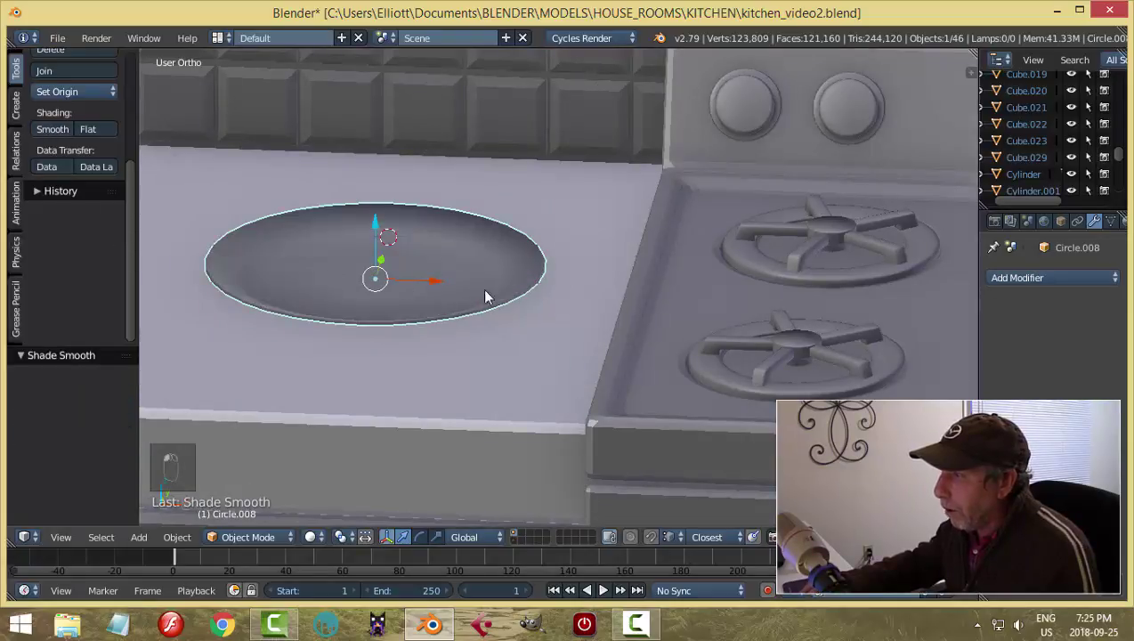
pyautogui.moveTo(485, 297); pyautogui.dragTo(450, 318, button='middle')
pyautogui.click(87, 130)
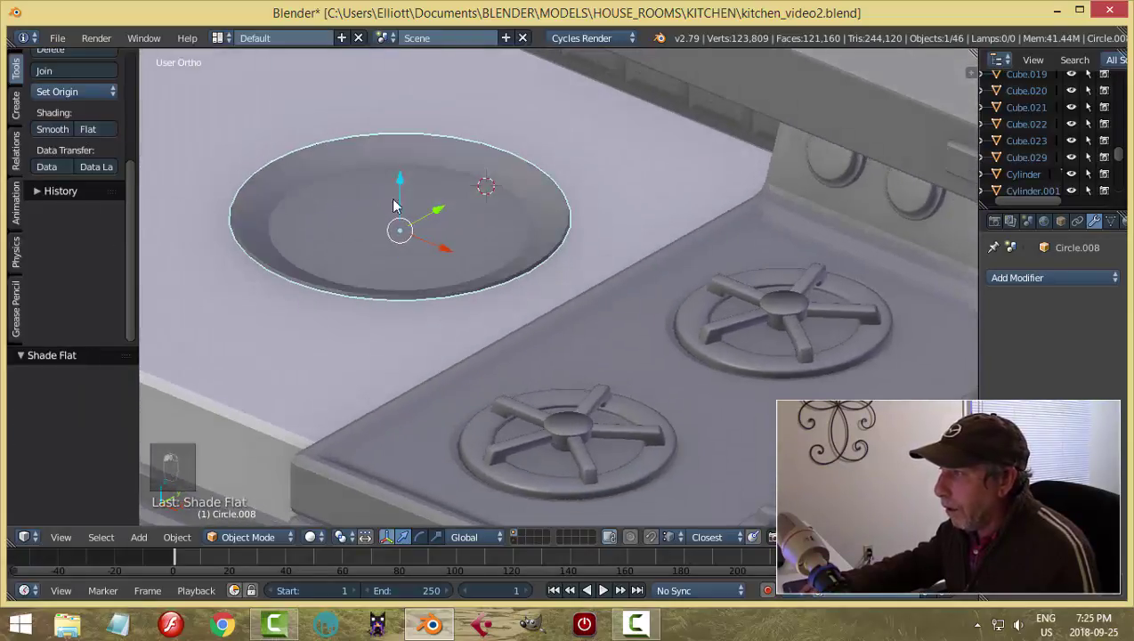
# Add a Subdivision Surface modifier to the plate with 2 view subdivisions.
pyautogui.click(1014, 277)
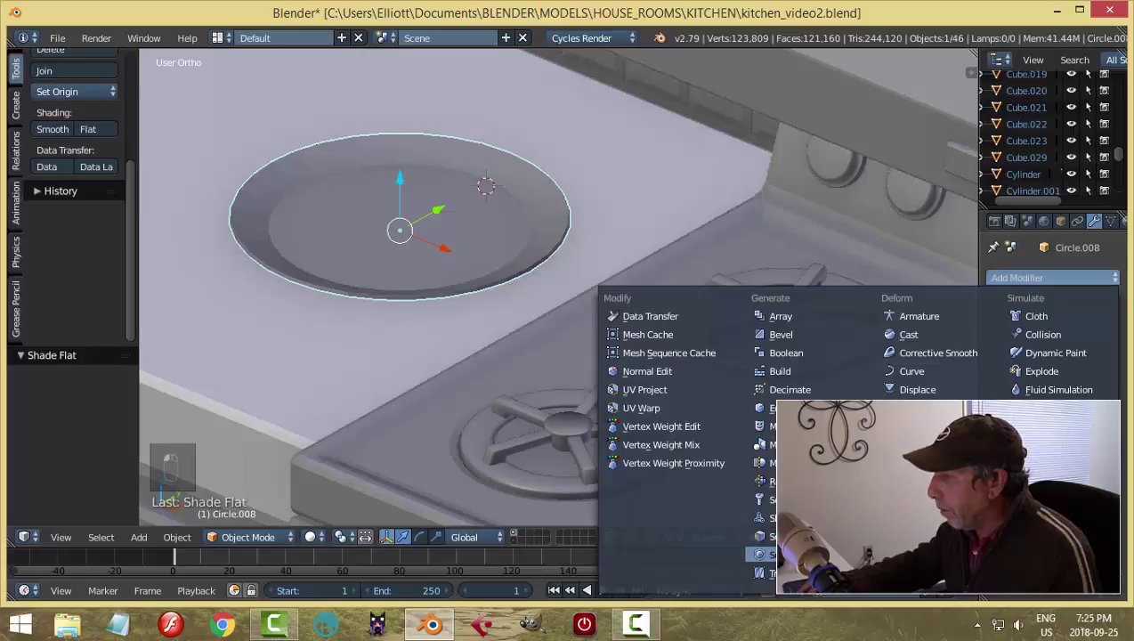
pyautogui.click(806, 553)
pyautogui.click(1045, 389)
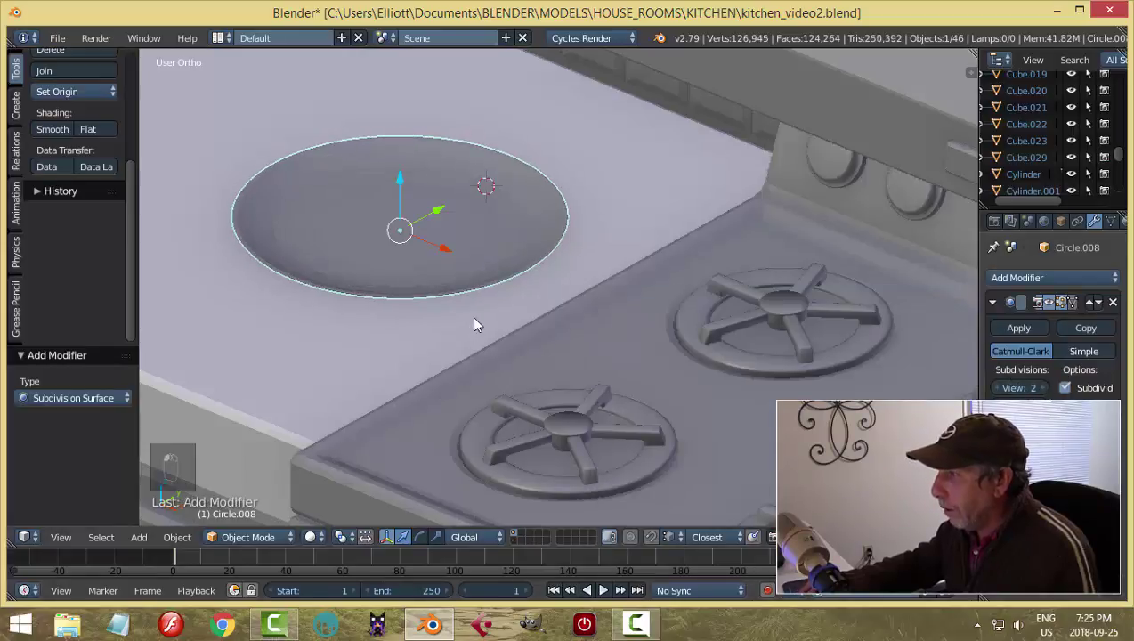
pyautogui.moveTo(471, 315); pyautogui.dragTo(490, 291, button='middle')
# Open the plate's mesh for editing.
pyautogui.press('Tab')
pyautogui.click(566, 290)
pyautogui.scroll(2, 485, 293)
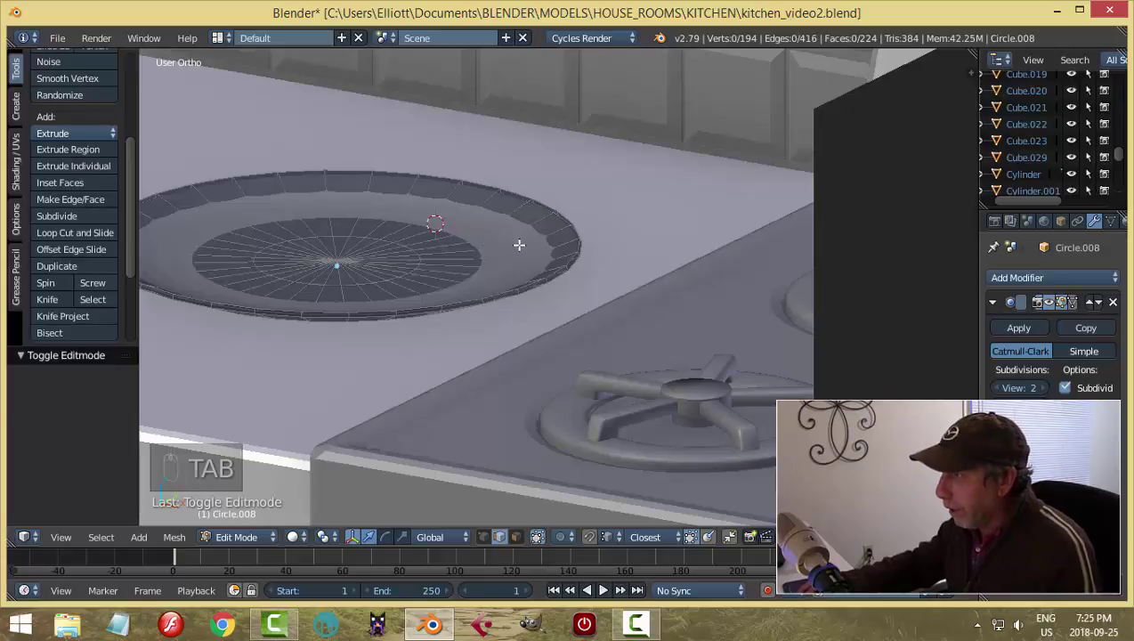
# Try a loop cut running across the plate's sloped side and undo it.
pyautogui.hotkey('ctrl', 'r')
pyautogui.click(518, 244)
pyautogui.rightClick(519, 245)
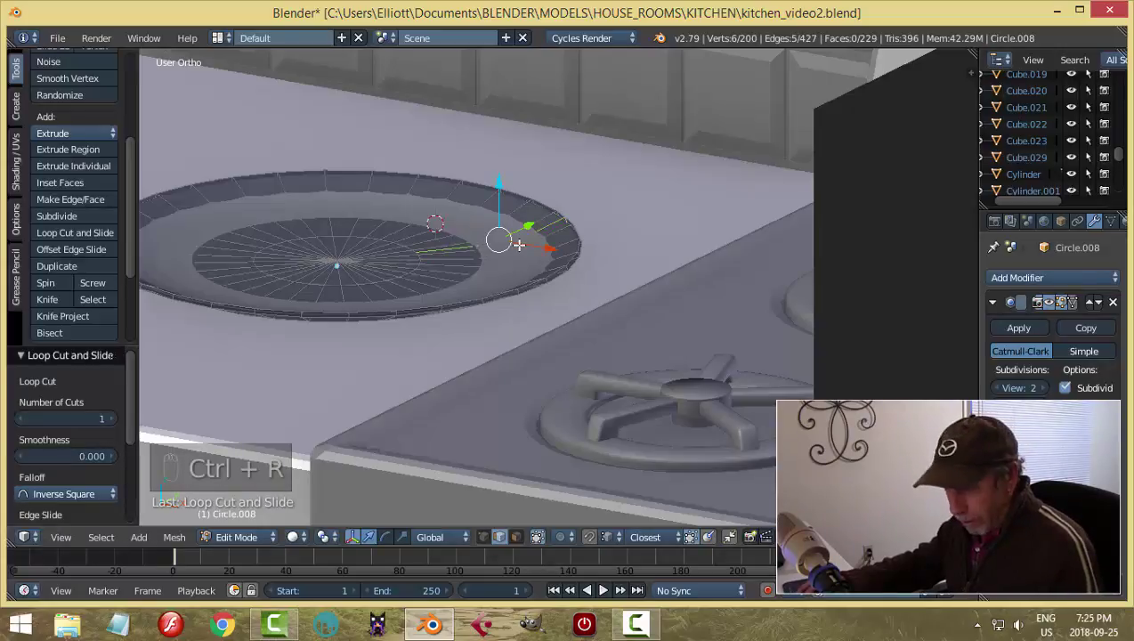
pyautogui.hotkey('ctrl', 'z')
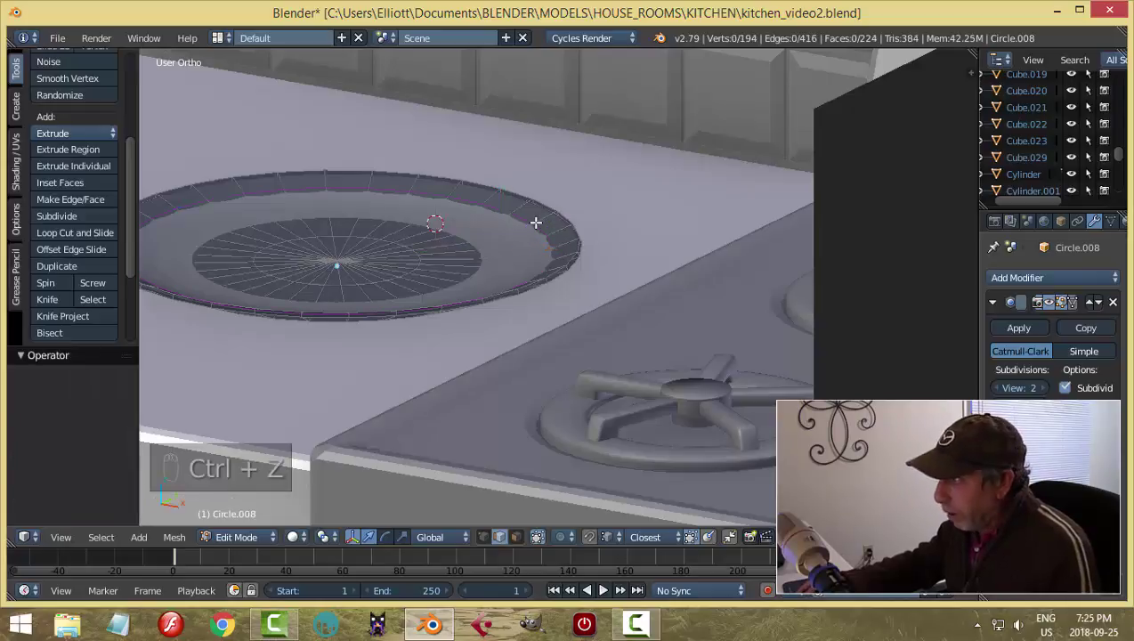
# Add an edge loop around the plate beside the crease between its flat base and sloped side.
pyautogui.hotkey('ctrl', 'r')
pyautogui.click(522, 245)
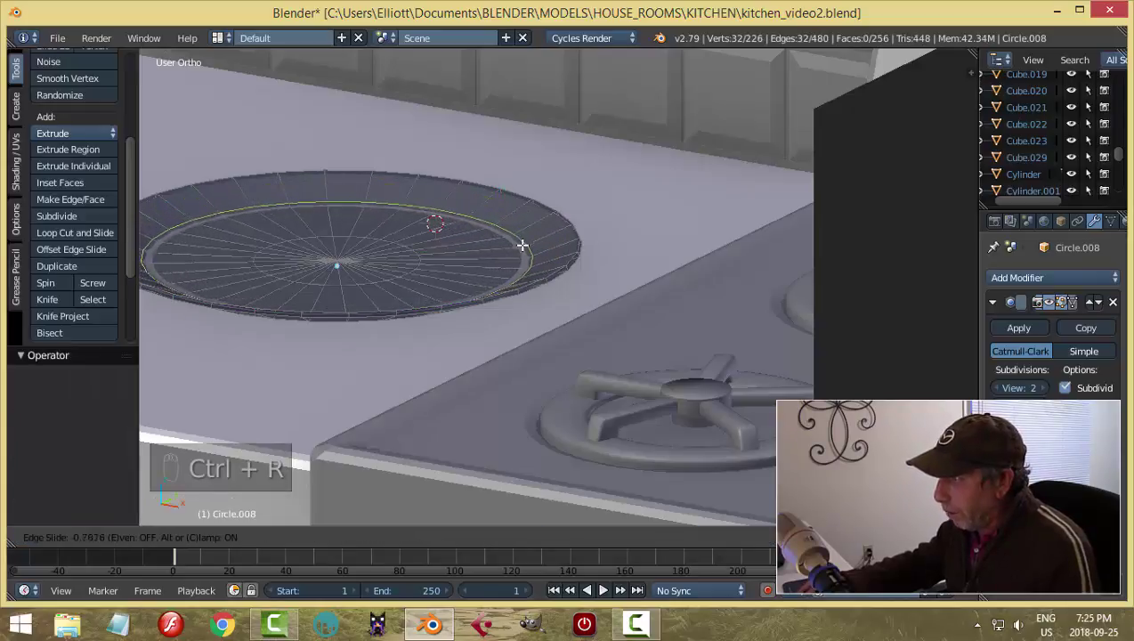
pyautogui.rightClick(523, 245)
pyautogui.press('a')
pyautogui.press('Tab')
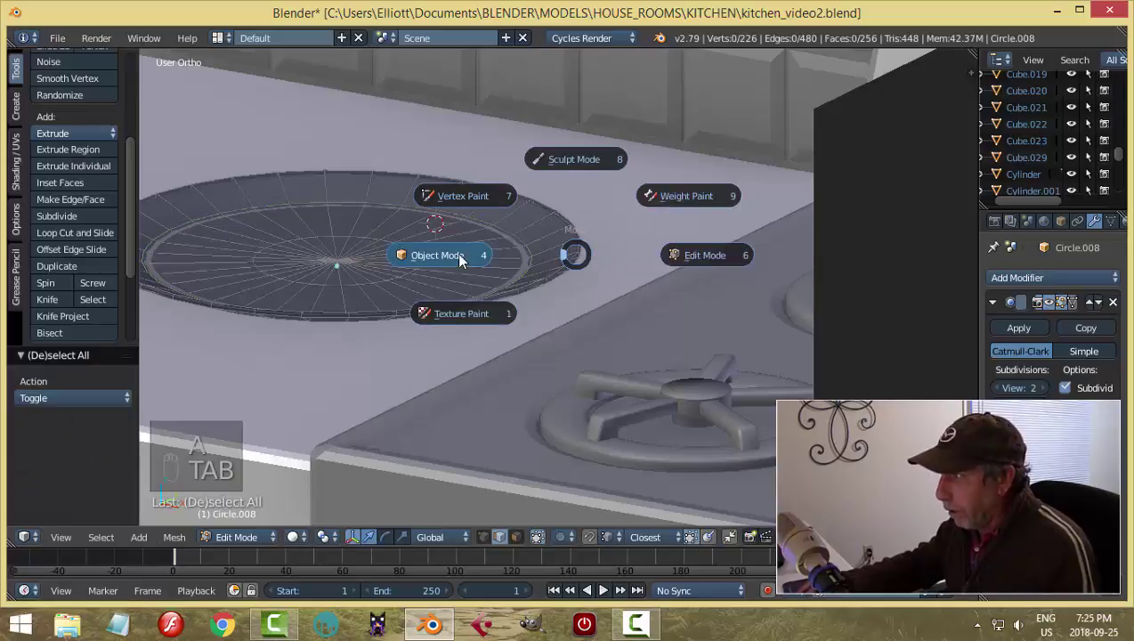
# Add a centred edge loop around the plate's flat base and return to Object Mode.
pyautogui.moveTo(569, 263); pyautogui.dragTo(453, 229, button='middle')
pyautogui.press('Tab')
pyautogui.scroll(2, 546, 281)
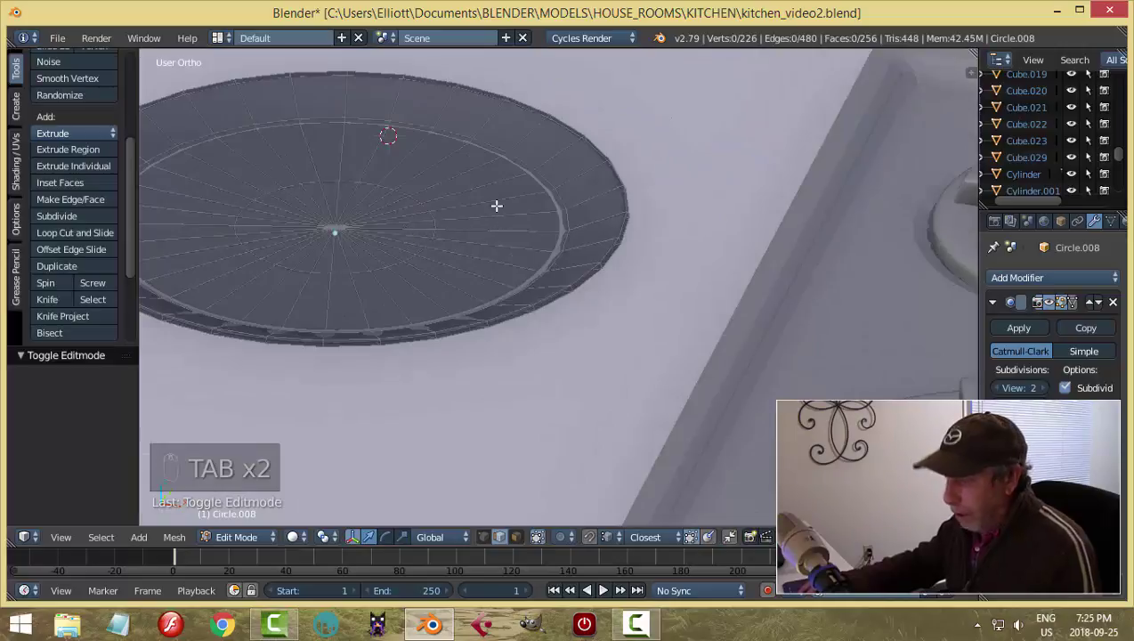
pyautogui.hotkey('ctrl', 'r')
pyautogui.click(455, 228)
pyautogui.rightClick(488, 230)
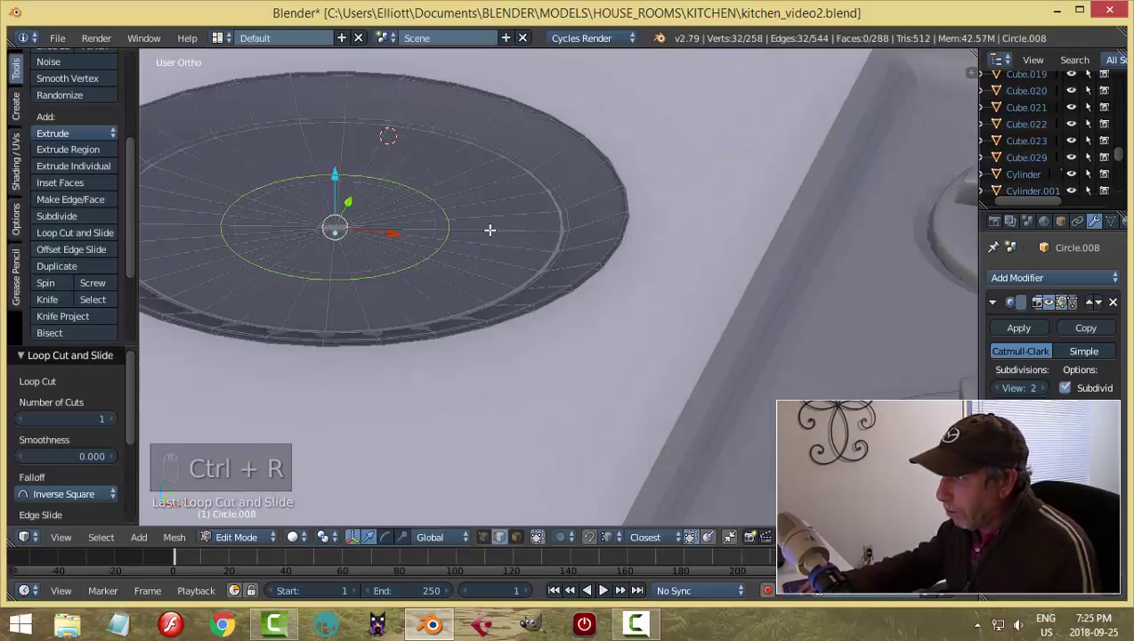
pyautogui.press('Tab')
pyautogui.click(388, 232)
# Add an edge loop around the outer edge of the plate's rim, slid by about -0.26.
pyautogui.moveTo(388, 232); pyautogui.dragTo(540, 218, button='middle')
pyautogui.scroll(4, 615, 258)
pyautogui.press('Tab')
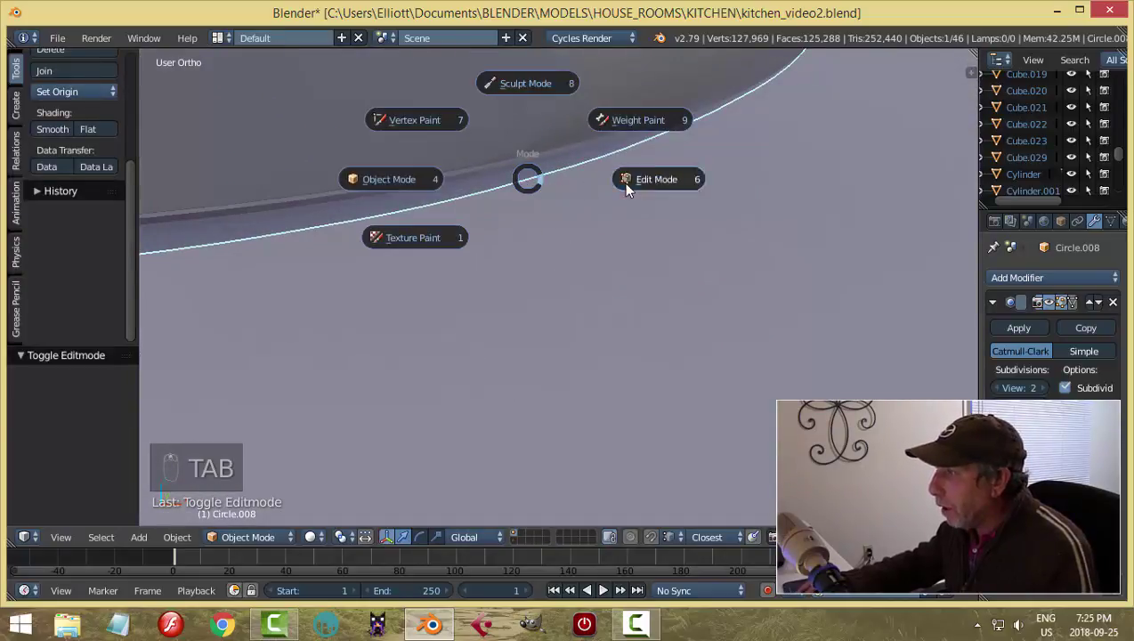
pyautogui.click(623, 183)
pyautogui.hotkey('ctrl', 'r')
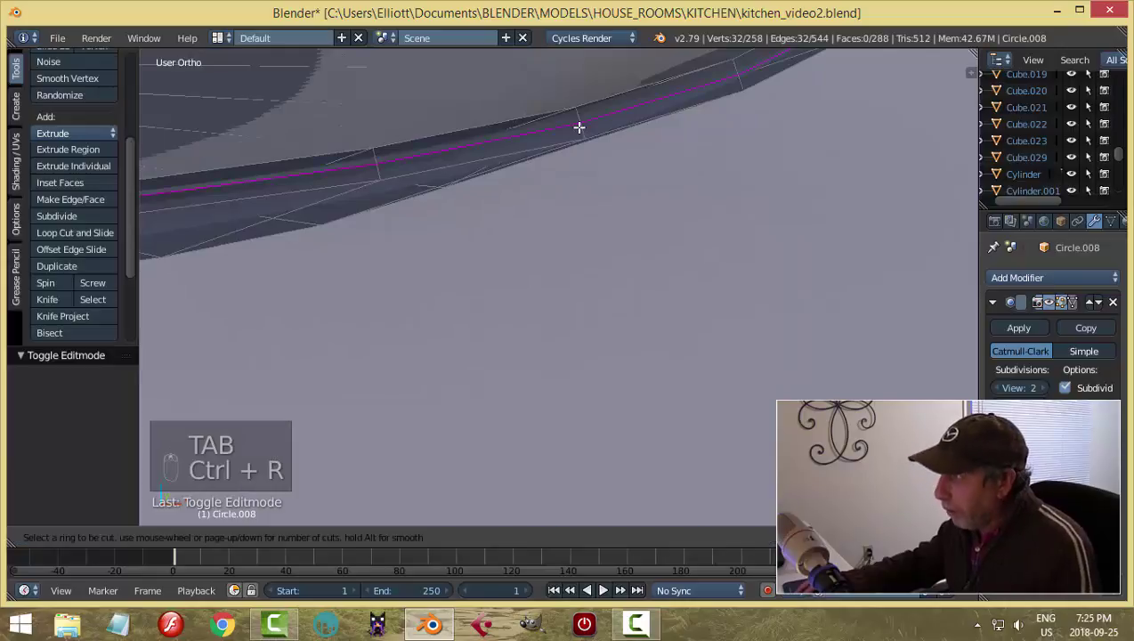
pyautogui.click(578, 126)
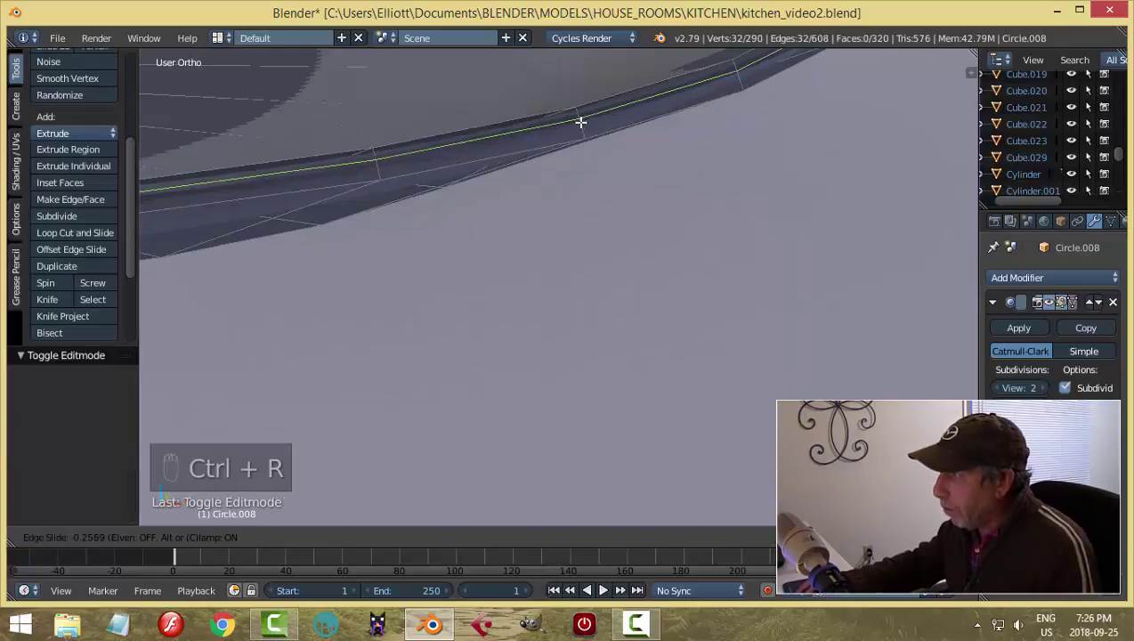
pyautogui.click(581, 122)
pyautogui.press('Tab')
pyautogui.click(448, 140)
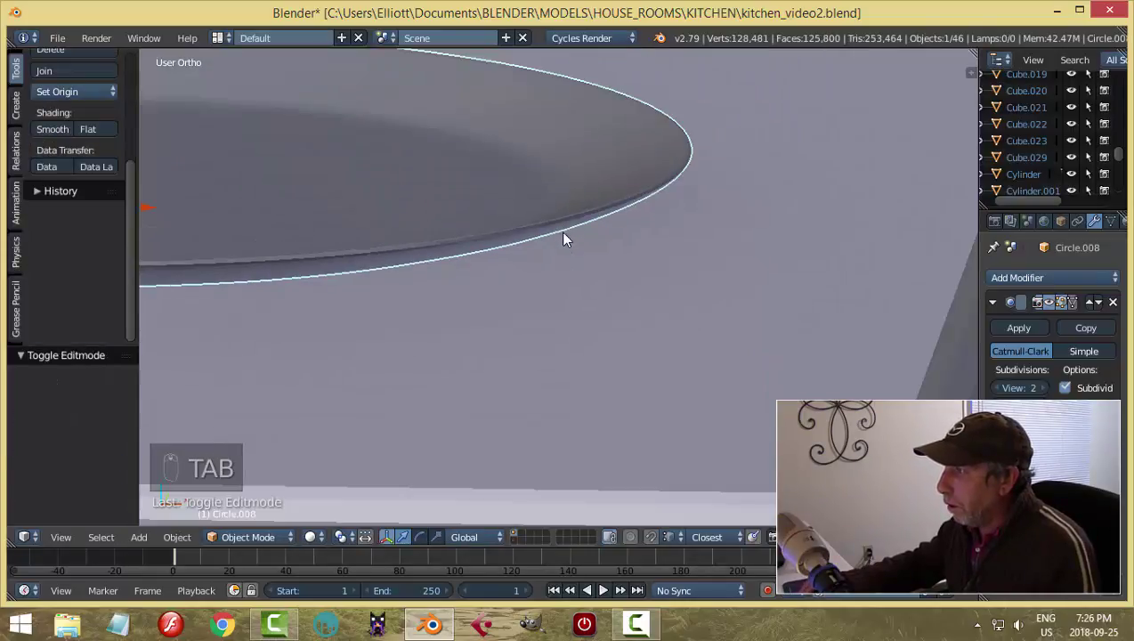
# Apply smooth shading to the plate and deselect it.
pyautogui.scroll(-6, 587, 244)
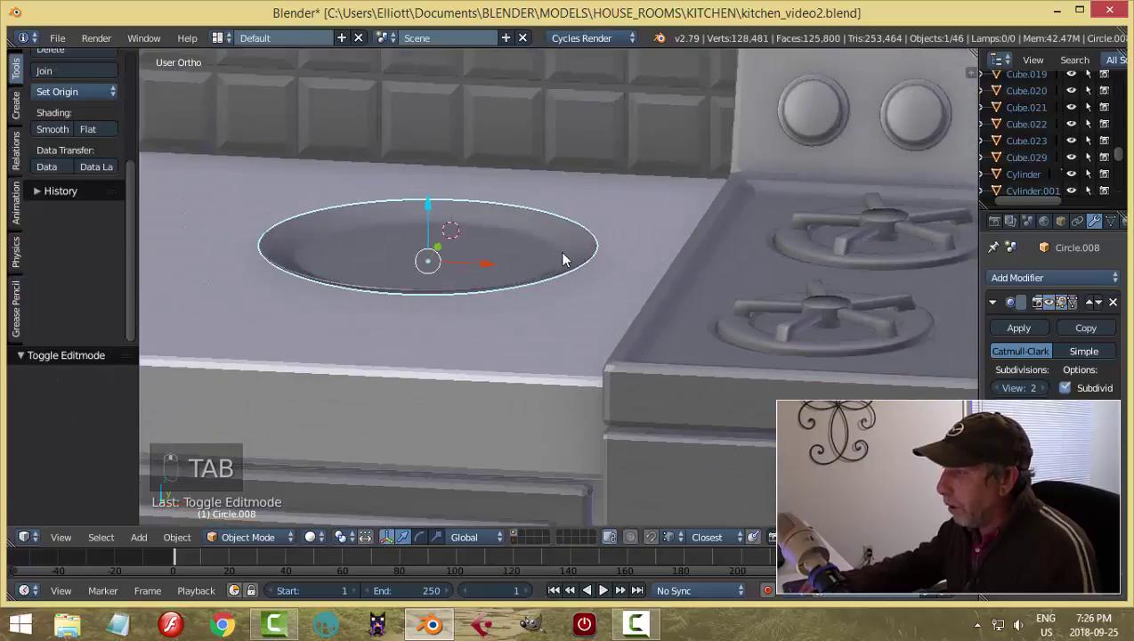
pyautogui.rightClick(543, 253)
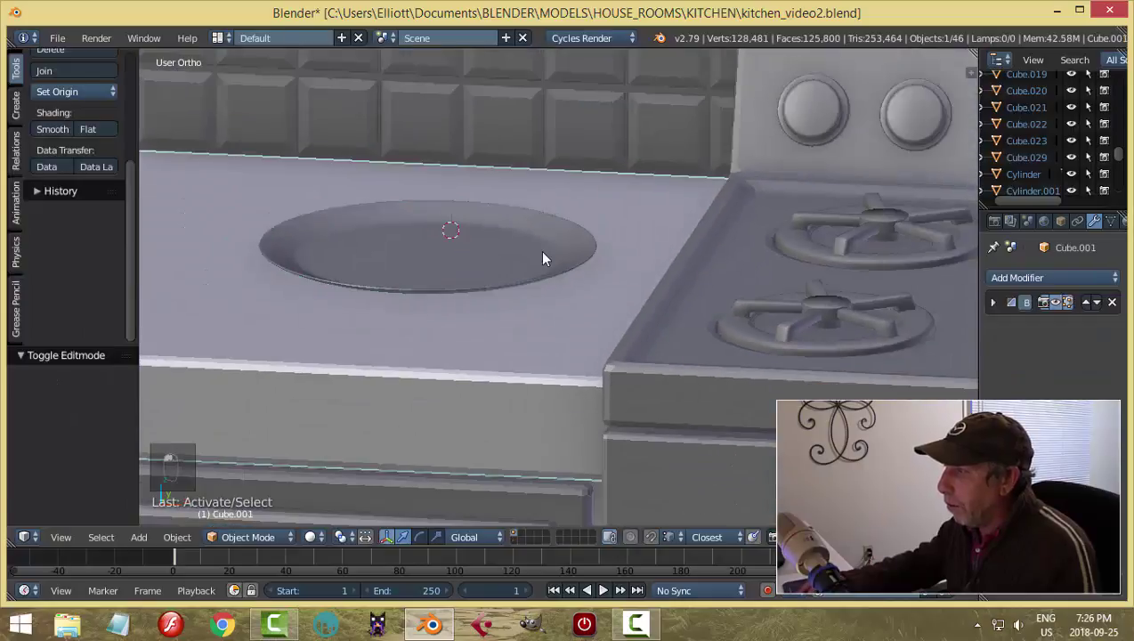
pyautogui.rightClick(256, 253)
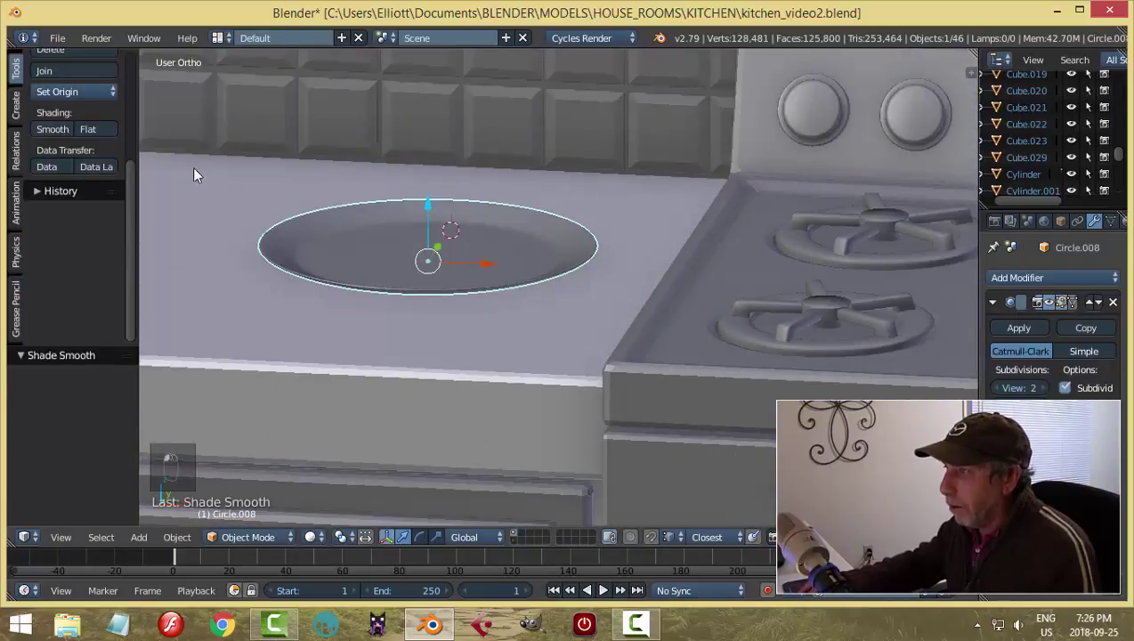
pyautogui.press('a')
# Scale the plate along Z only by about 1.149 to make it deeper.
pyautogui.moveTo(465, 255); pyautogui.dragTo(564, 311, button='middle')
pyautogui.scroll(-3, 460, 306)
pyautogui.scroll(-2, 497, 296)
pyautogui.rightClick(489, 276)
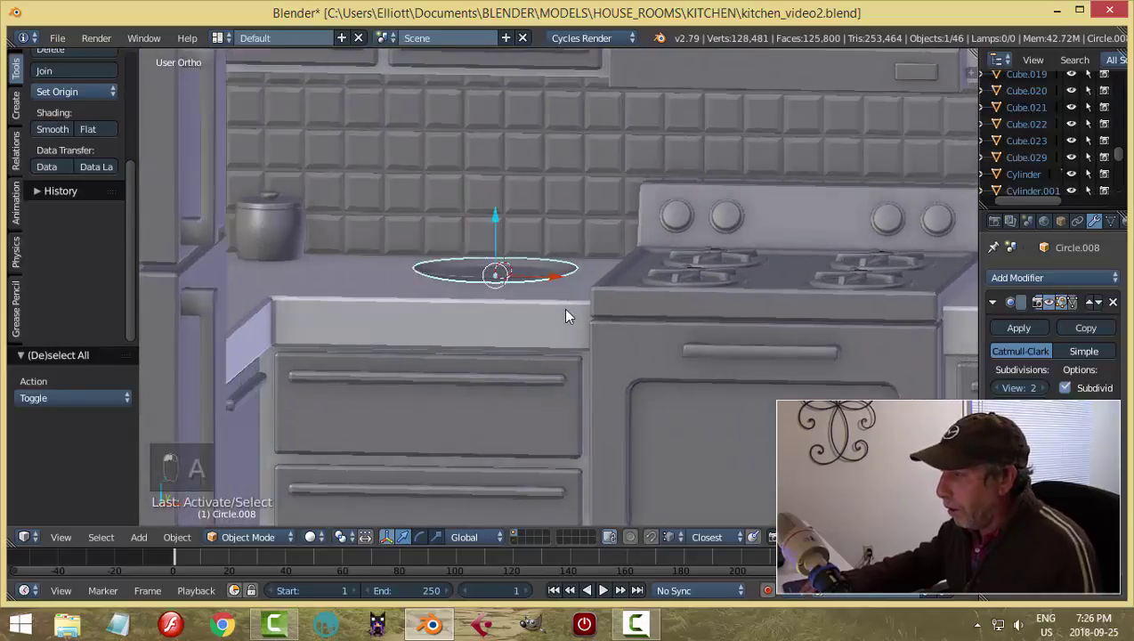
pyautogui.scroll(1, 510, 322)
pyautogui.scroll(2, 507, 310)
pyautogui.press('s')
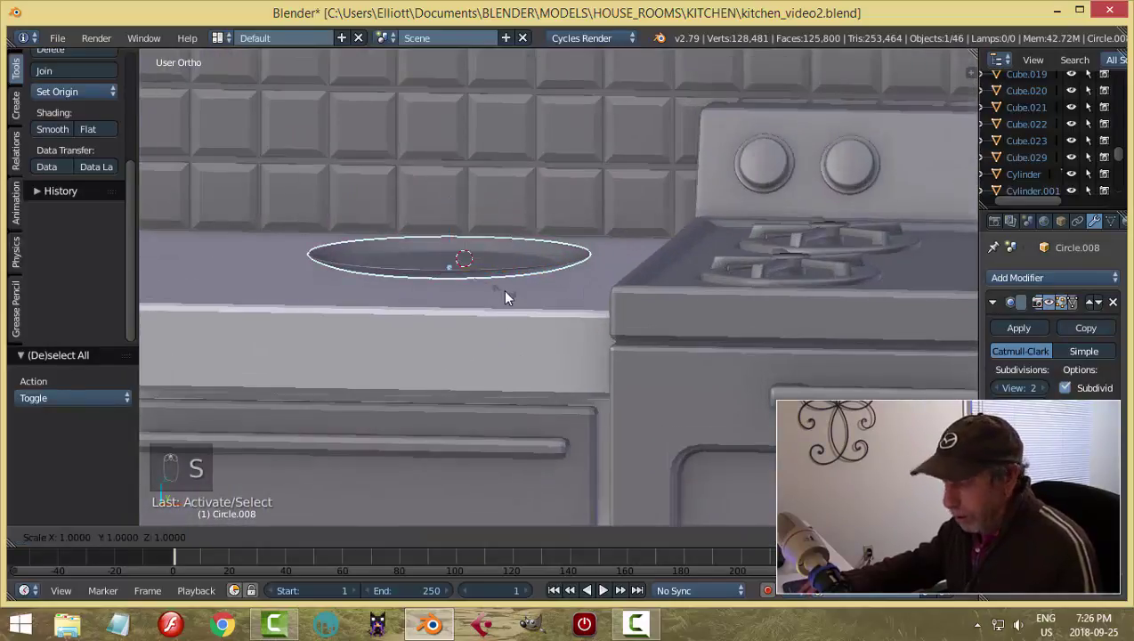
pyautogui.press('z')
pyautogui.click(508, 302)
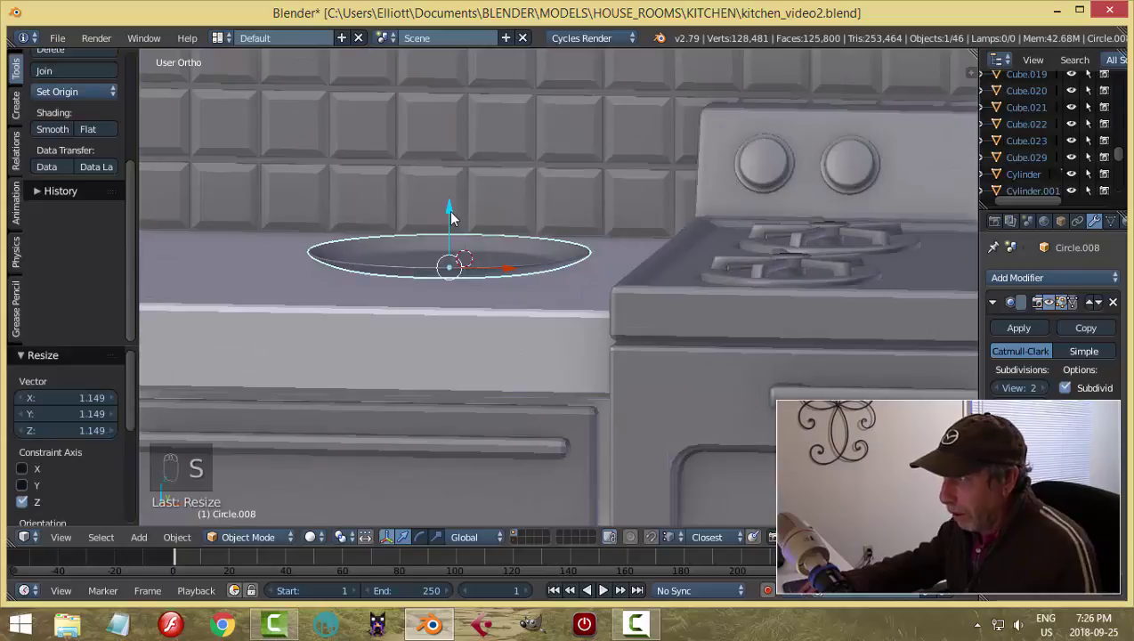
# Lower the plate by about 0.017 along Z onto the countertop and deselect it.
pyautogui.moveTo(449, 210); pyautogui.dragTo(461, 219)
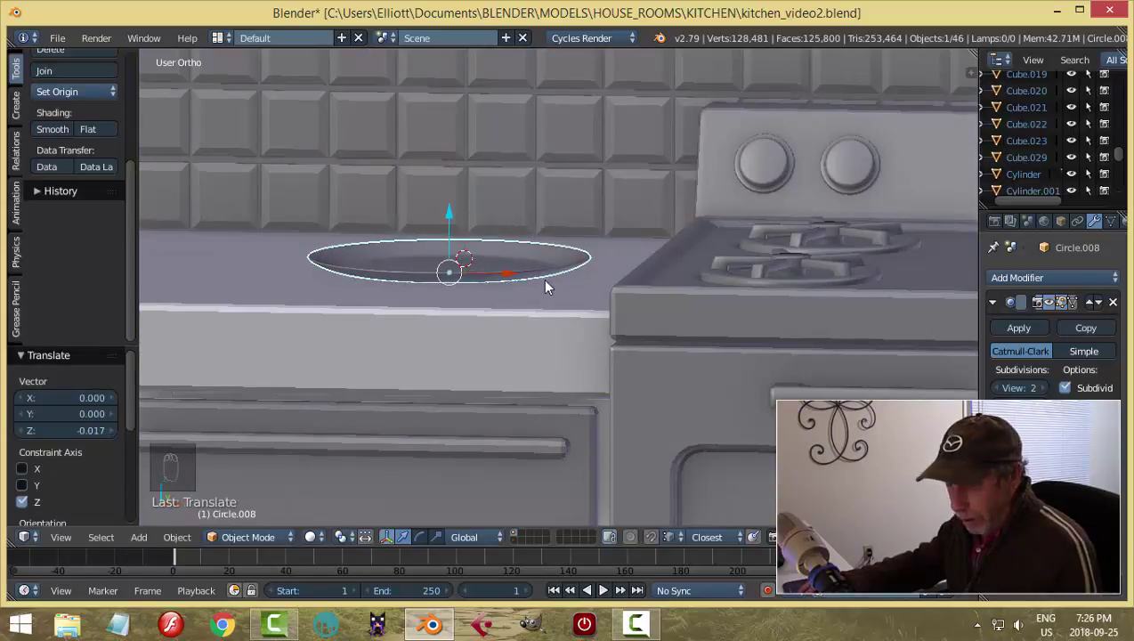
pyautogui.press('a')
pyautogui.moveTo(544, 284); pyautogui.dragTo(526, 344, button='middle')
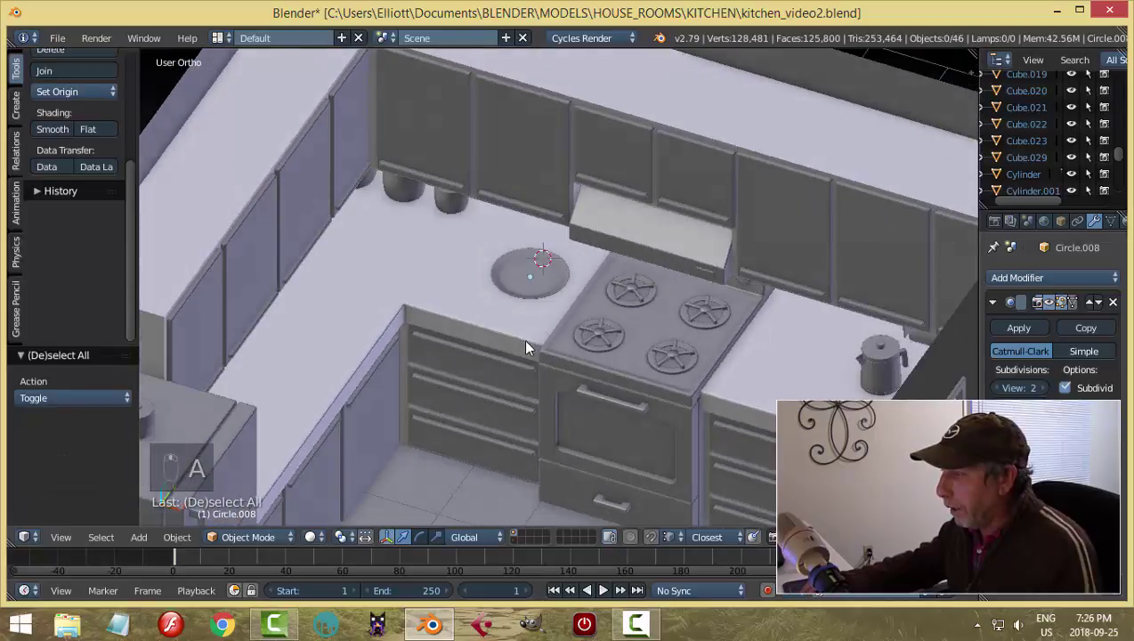
pyautogui.scroll(6, 528, 336)
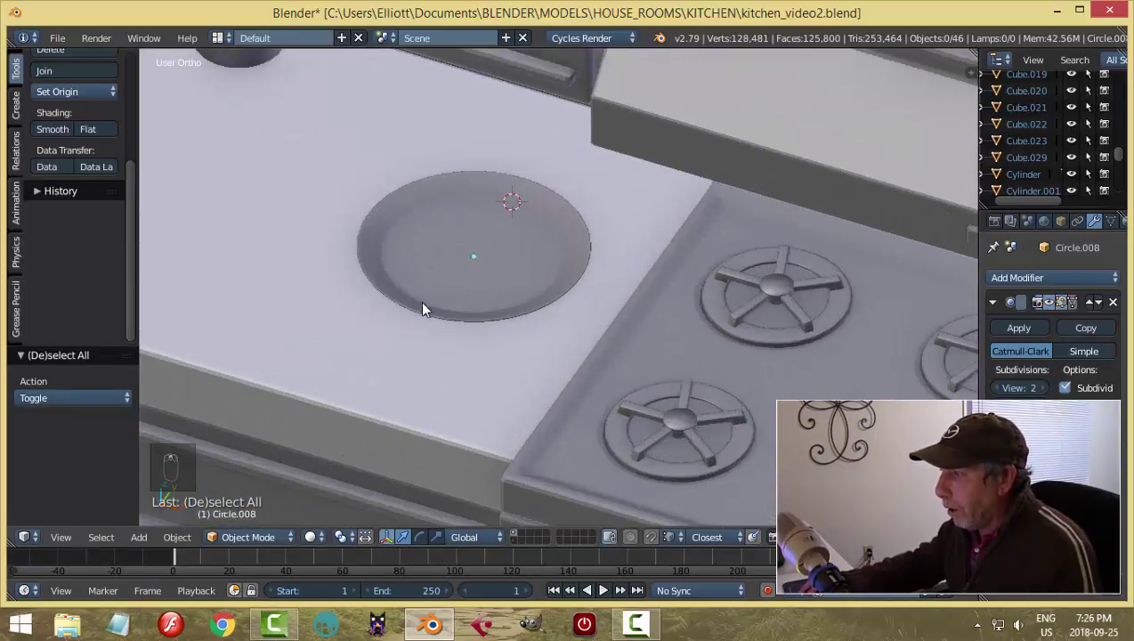
# Open the plate's mesh in Edit Mode and clear the edge selection.
pyautogui.rightClick(409, 248)
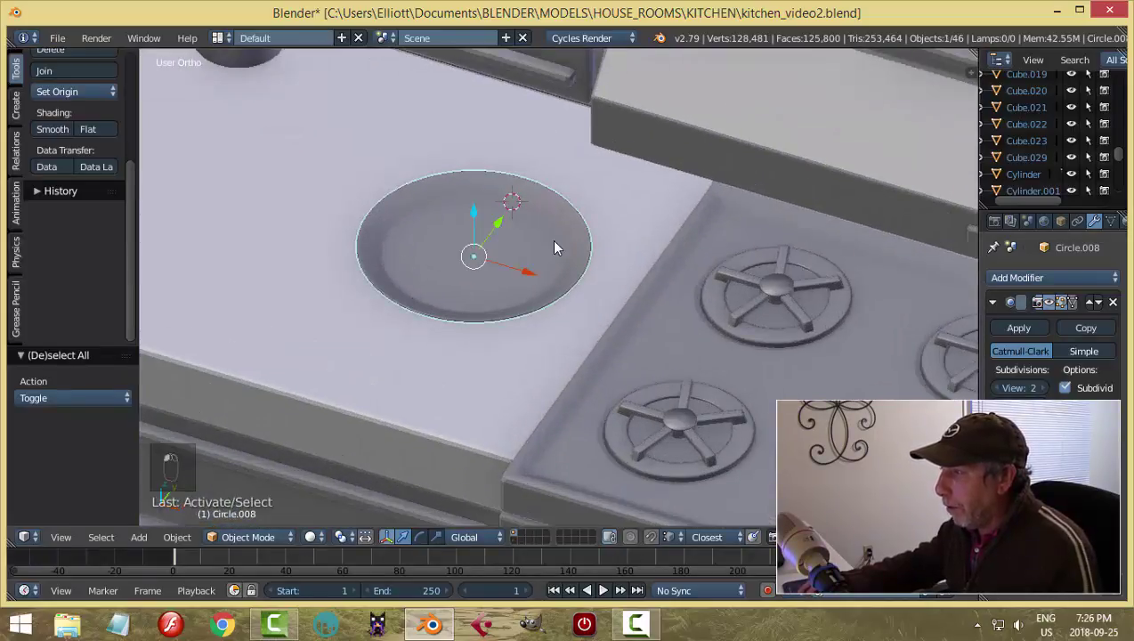
pyautogui.press('Tab')
pyautogui.press('Tab')
pyautogui.click(611, 247)
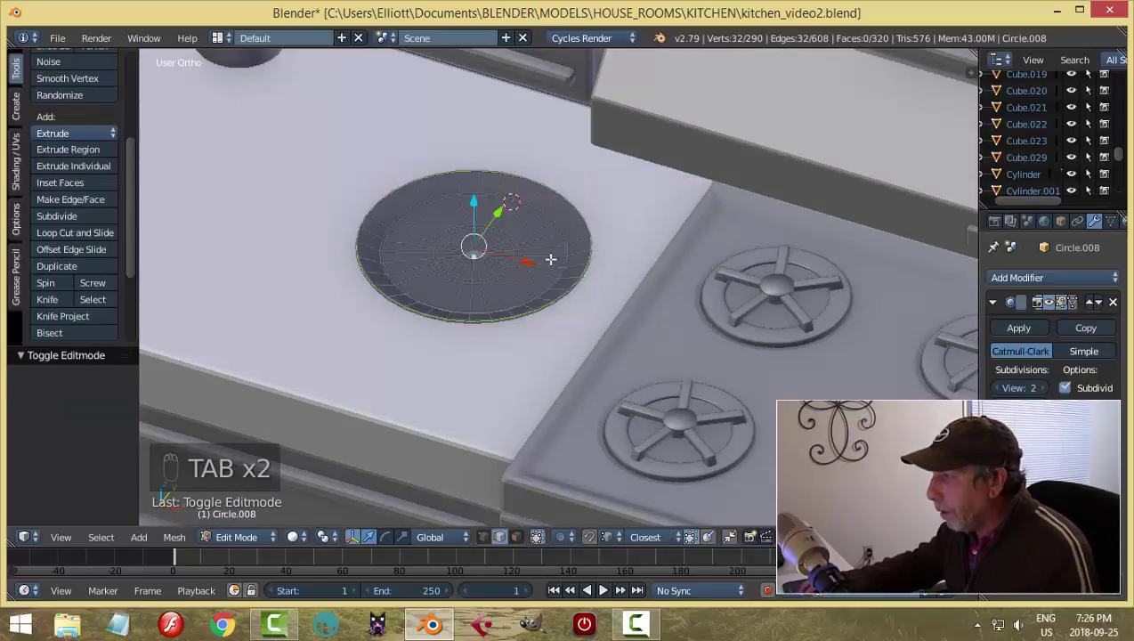
pyautogui.press('a')
pyautogui.press('a')
pyautogui.press('a')
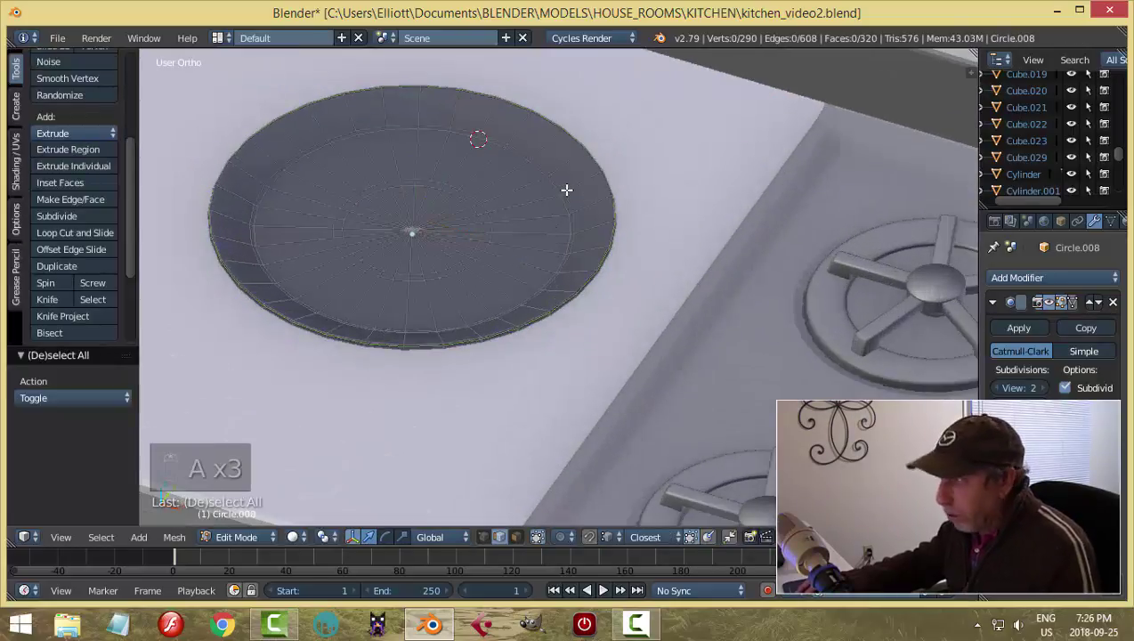
# Scale the two edge loops bordering the plate's flat base to about 0.805 in X and Y, leaving Z locked.
pyautogui.keyDown('alt'); pyautogui.rightClick(561, 184); pyautogui.keyUp('alt')
pyautogui.keyDown('alt'); pyautogui.keyDown('shift'); pyautogui.rightClick(549, 183); pyautogui.keyUp('shift'); pyautogui.keyUp('alt')
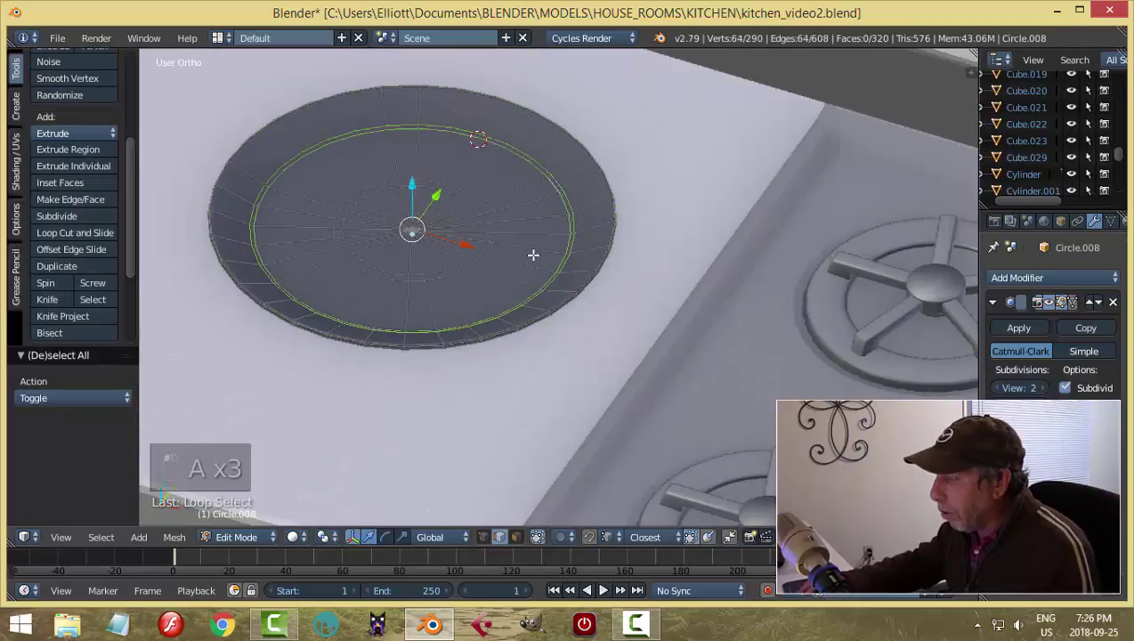
pyautogui.scroll(-2, 507, 248)
pyautogui.scroll(3, 509, 246)
pyautogui.moveTo(512, 250); pyautogui.dragTo(514, 240, button='middle')
pyautogui.press('s')
pyautogui.hotkey('shift', 'z')
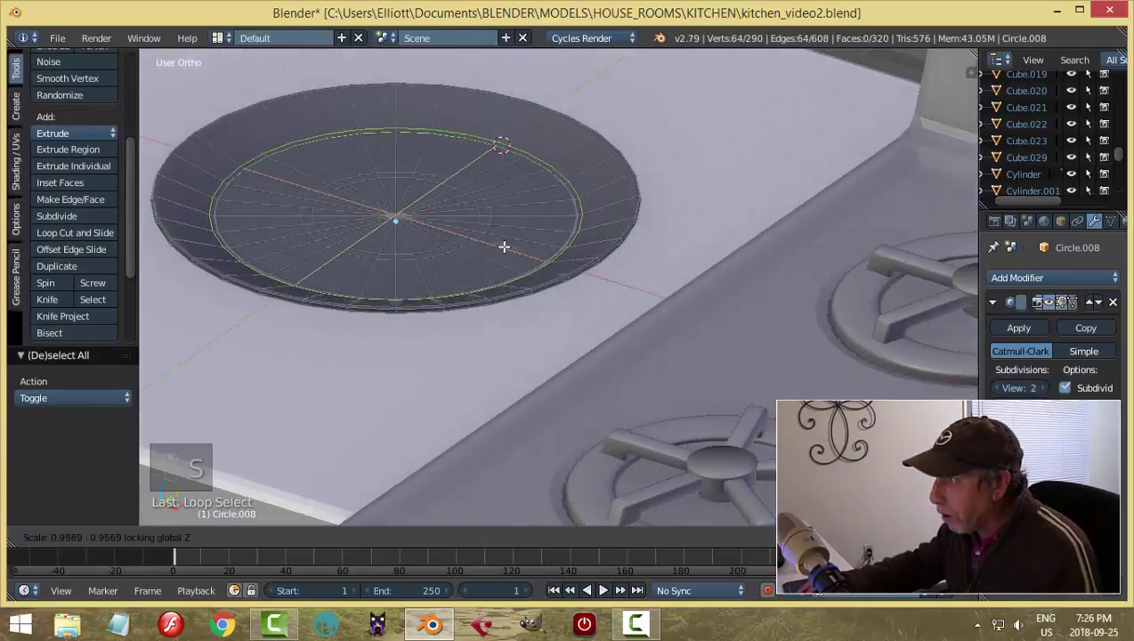
pyautogui.click(487, 249)
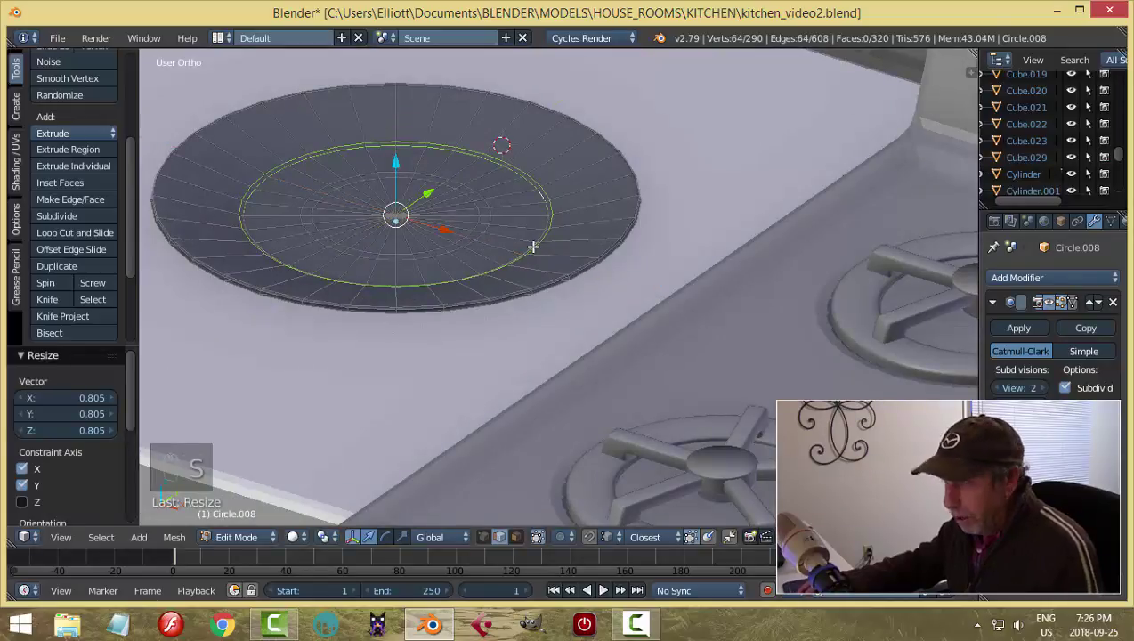
pyautogui.press('a')
pyautogui.press('Tab')
# Duplicate the plate and place the copy about -1.155 along X on the same counter.
pyautogui.scroll(-3, 485, 277)
pyautogui.moveTo(470, 288)
pyautogui.mouseDown(button='middle')
pyautogui.moveTo(525, 345)
pyautogui.moveTo(551, 265)
pyautogui.moveTo(489, 284)
pyautogui.mouseUp(button='middle')
pyautogui.scroll(-3, 525, 345)
pyautogui.scroll(2, 490, 310)
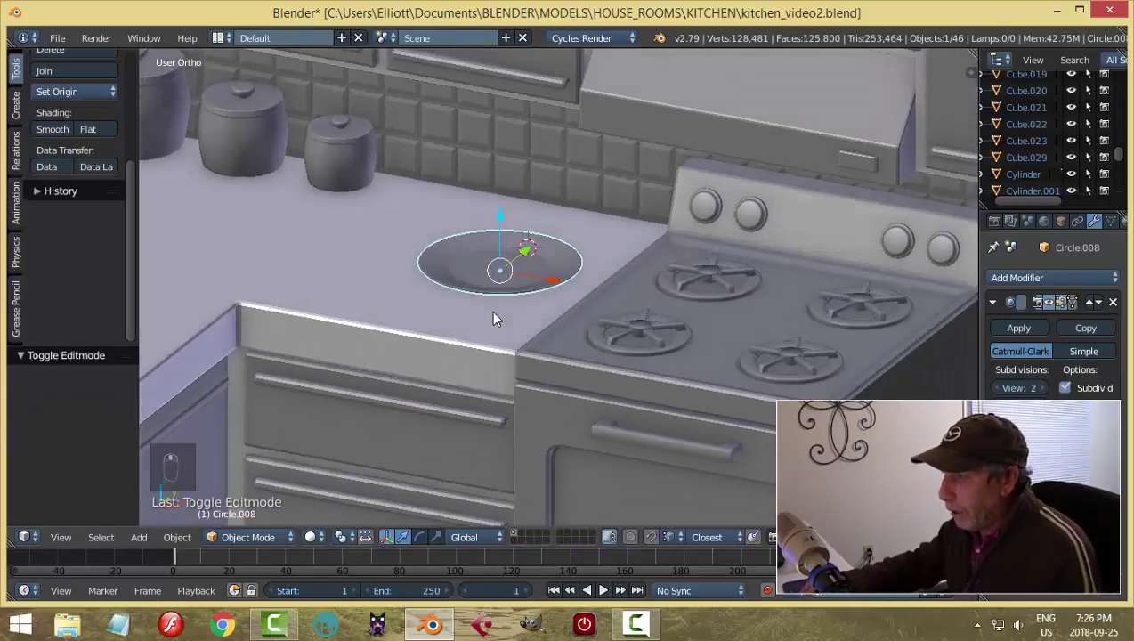
pyautogui.press('a')
pyautogui.scroll(-2, 505, 311)
pyautogui.moveTo(559, 303); pyautogui.dragTo(514, 337, button='middle')
pyautogui.rightClick(449, 297)
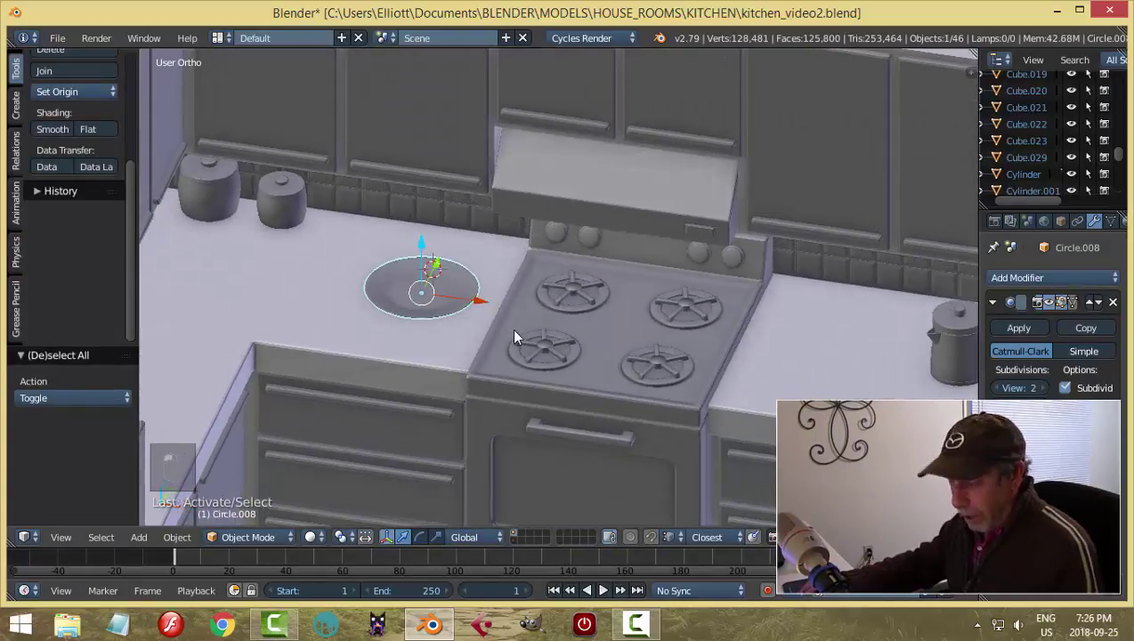
pyautogui.hotkey('shift', 'd')
pyautogui.press('x')
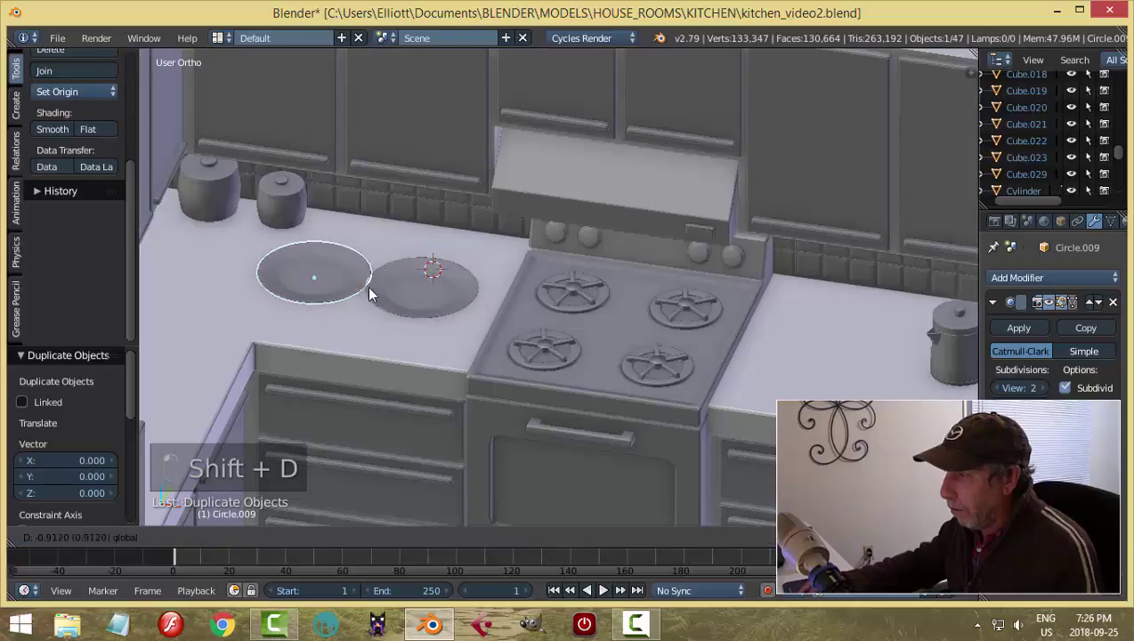
pyautogui.click(346, 294)
# Move the duplicate plate farther along negative X and about -0.664 along Y into the counter's corner area.
pyautogui.press('g')
pyautogui.press('x')
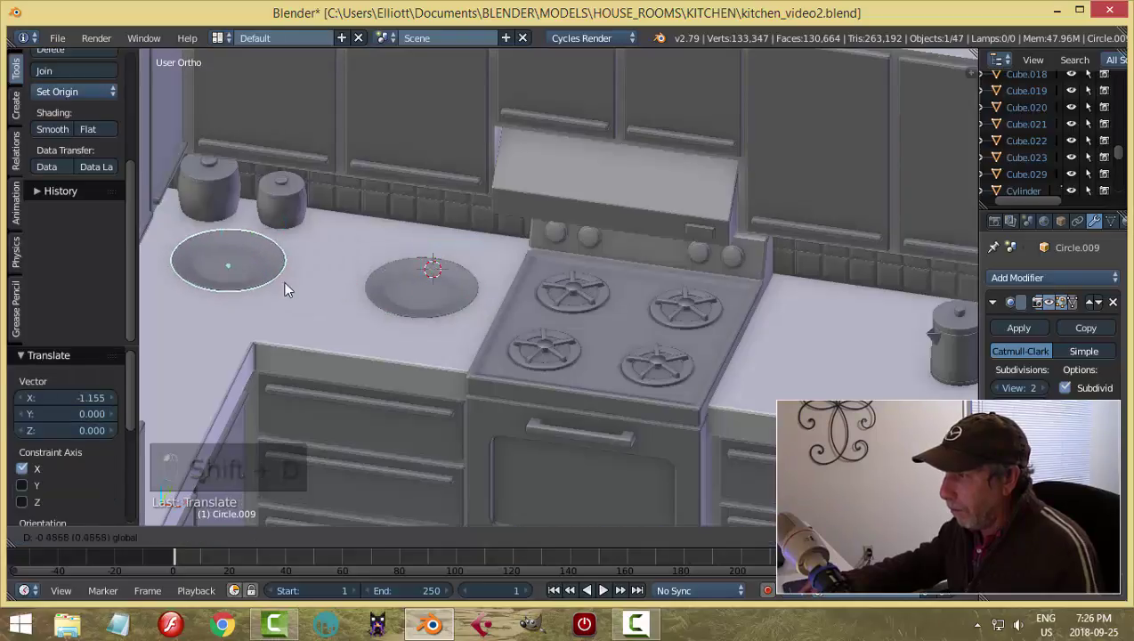
pyautogui.click(262, 283)
pyautogui.press('g')
pyautogui.press('y')
pyautogui.click(203, 278)
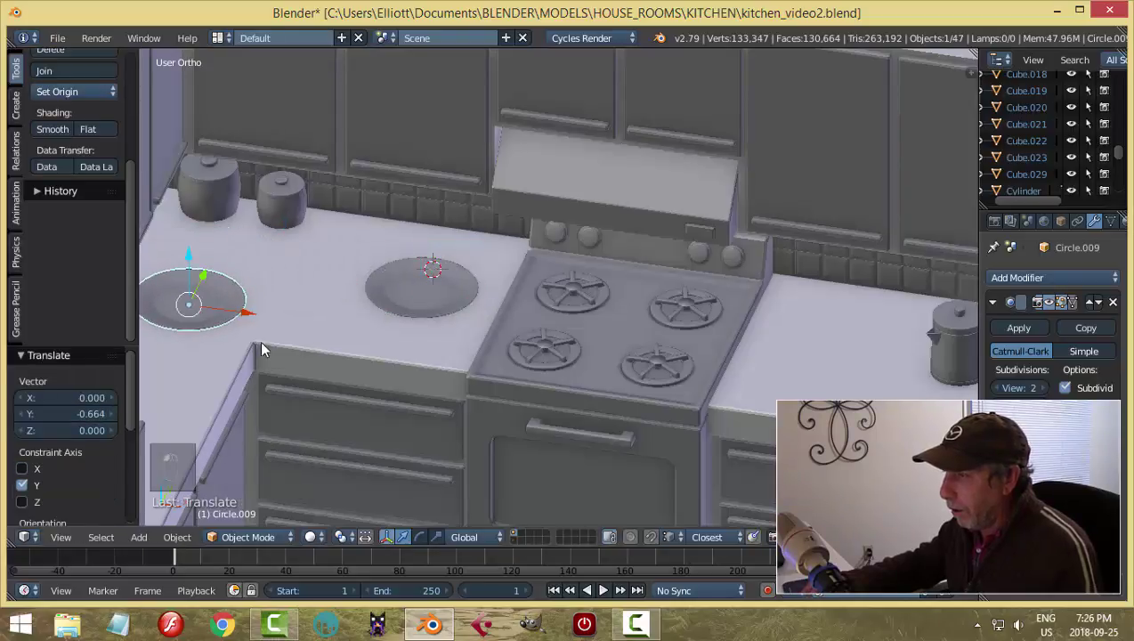
# Scale the duplicate plate uniformly to about 0.744.
pyautogui.keyDown('shift'); pyautogui.moveTo(260, 340); pyautogui.dragTo(460, 334, button='middle'); pyautogui.keyUp('shift')
pyautogui.scroll(2, 512, 343)
pyautogui.press('s')
pyautogui.click(488, 321)
# Raise the smaller plate by about 0.005 along Z so it rests on the countertop.
pyautogui.scroll(6, 430, 335)
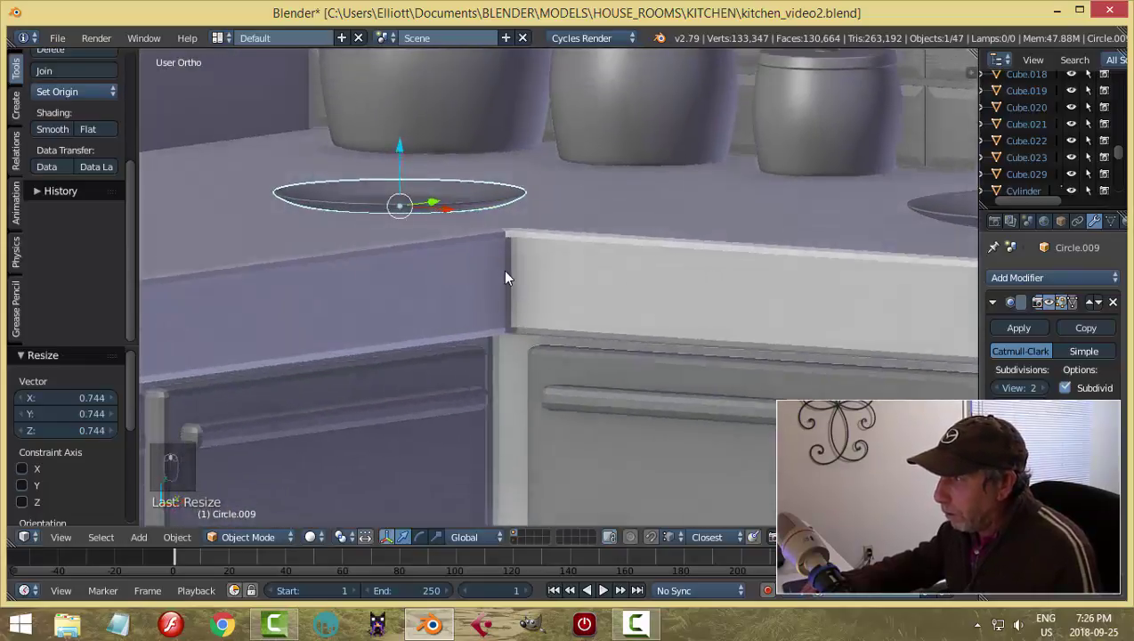
pyautogui.moveTo(502, 270); pyautogui.dragTo(503, 265, button='middle')
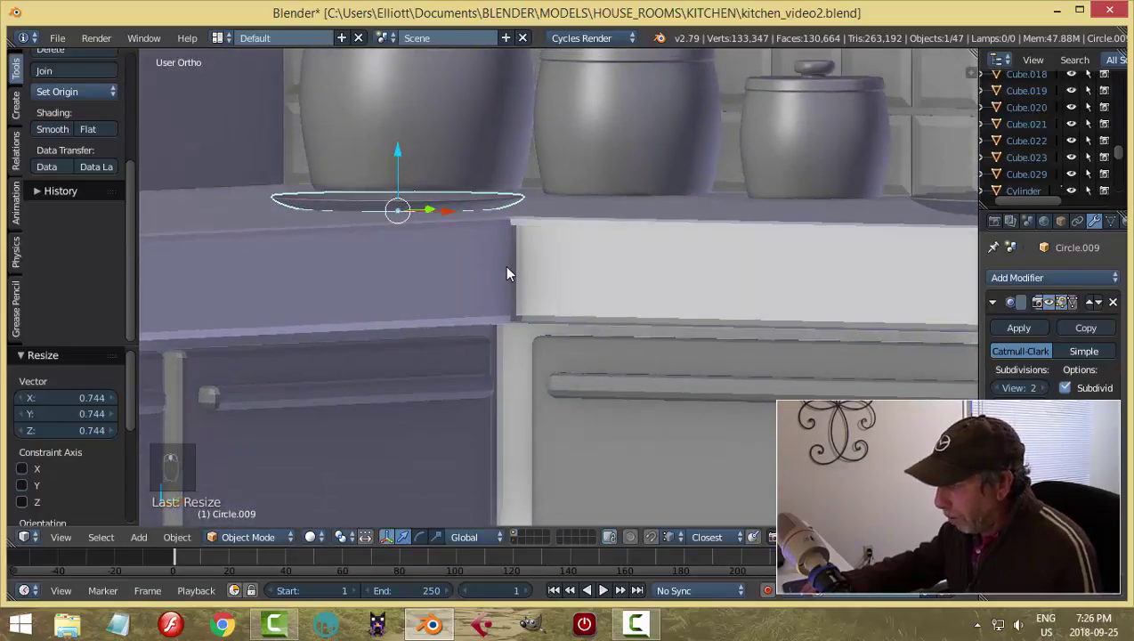
pyautogui.moveTo(398, 153); pyautogui.dragTo(401, 152)
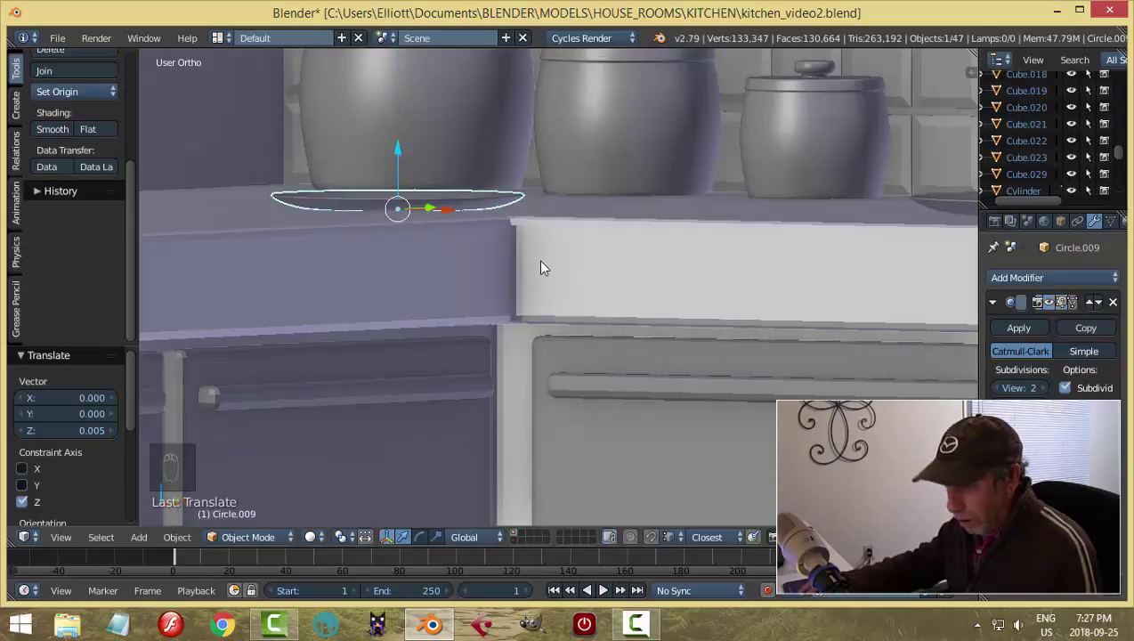
pyautogui.moveTo(537, 260); pyautogui.dragTo(546, 294, button='middle')
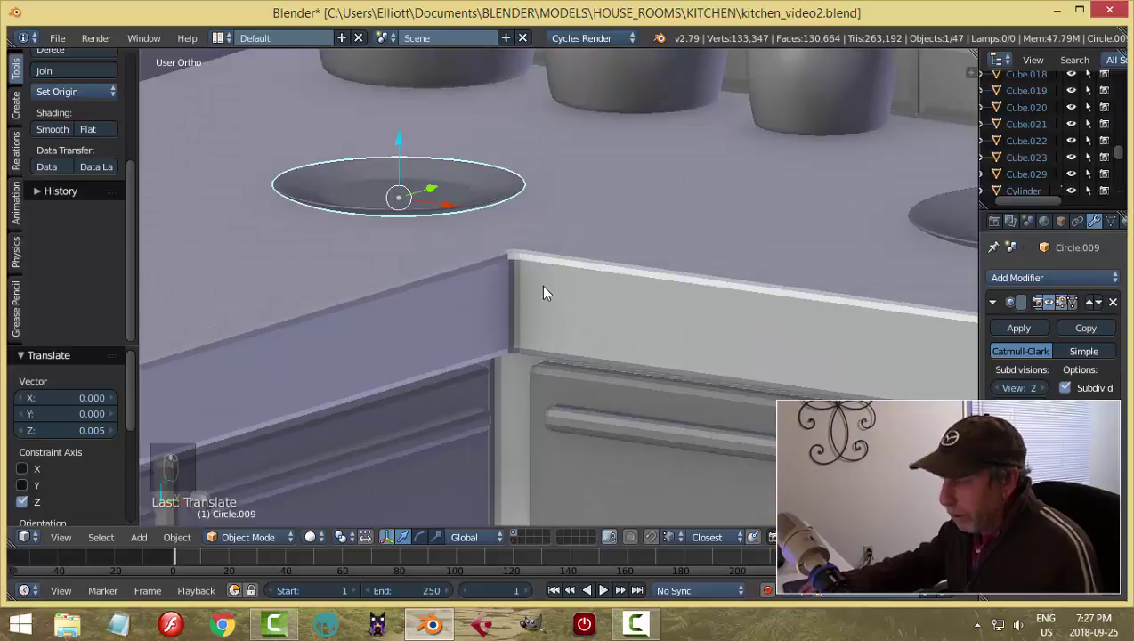
# Reposition the larger plate slightly on the counter beside the stove and save the file.
pyautogui.press('a')
pyautogui.scroll(-6, 536, 289)
pyautogui.moveTo(531, 299); pyautogui.dragTo(692, 293, button='middle')
pyautogui.rightClick(625, 281)
pyautogui.moveTo(686, 286); pyautogui.dragTo(657, 282)
pyautogui.moveTo(642, 241); pyautogui.dragTo(651, 216)
pyautogui.press('a')
pyautogui.scroll(-4, 658, 303)
pyautogui.moveTo(639, 321); pyautogui.dragTo(605, 326, button='middle')
pyautogui.hotkey('ctrl', 's')
pyautogui.scroll(-3, 614, 318)
pyautogui.scroll(5, 585, 347)
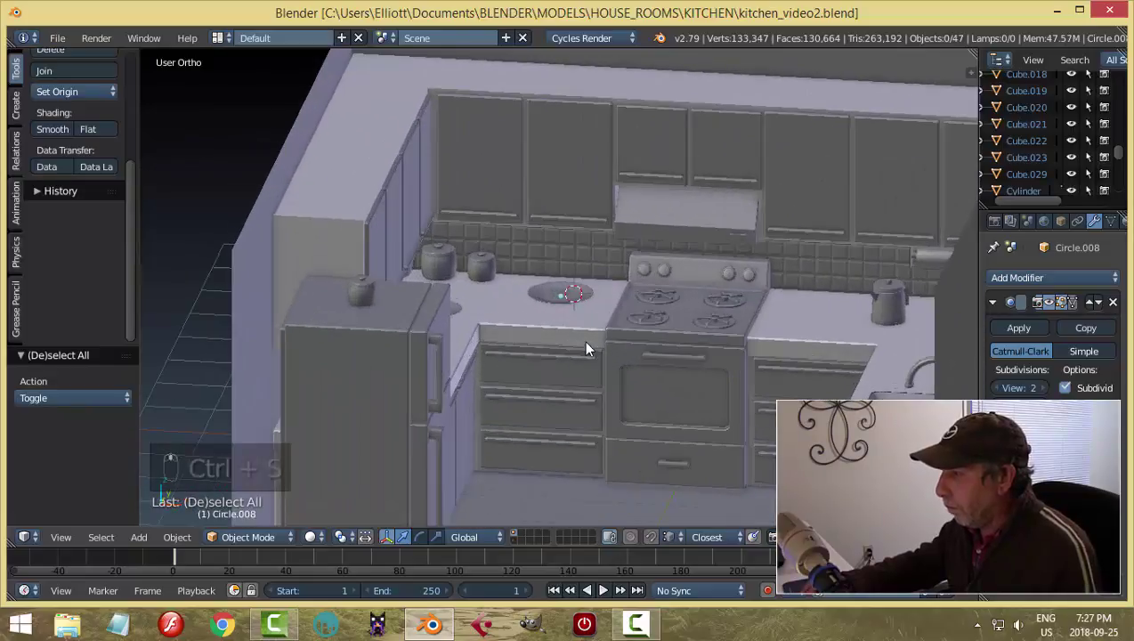
# Duplicate the smaller plate along X onto the counter beyond the stove and shift the copy about 0.449 along Y.
pyautogui.rightClick(440, 291)
pyautogui.moveTo(518, 316); pyautogui.dragTo(612, 332, button='middle')
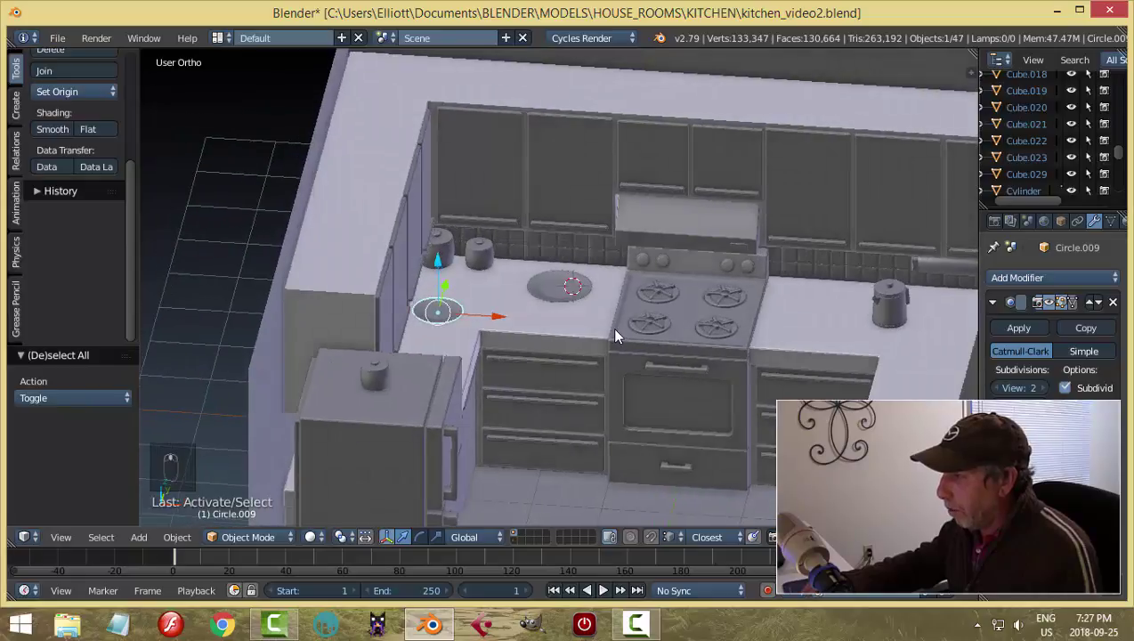
pyautogui.hotkey('shift', 'd')
pyautogui.press('g')
pyautogui.press('x')
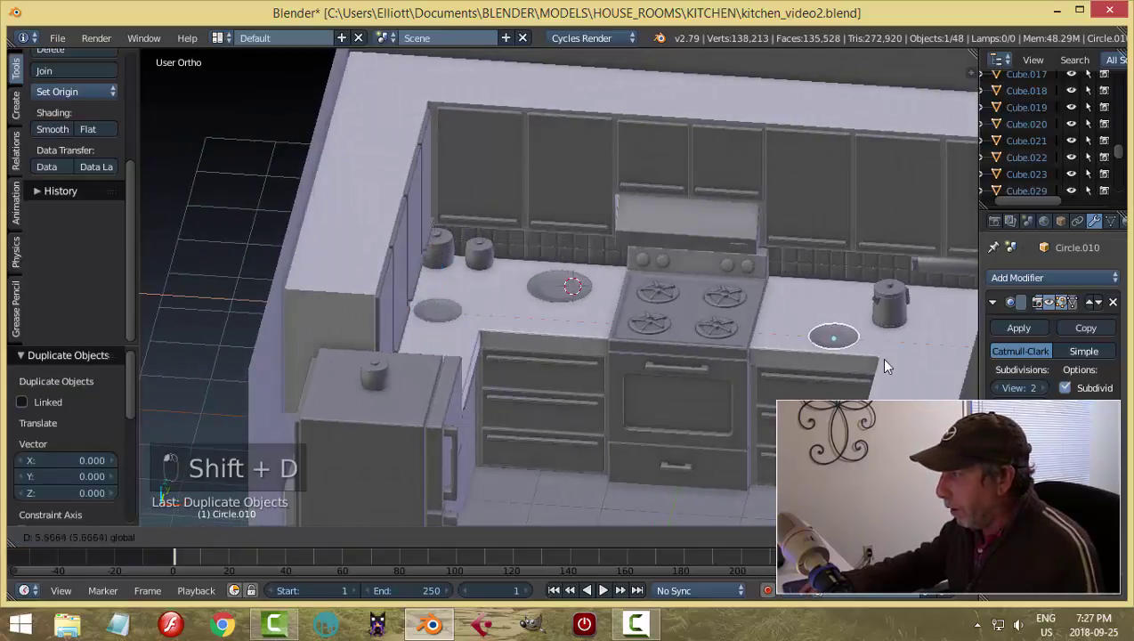
pyautogui.click(867, 342)
pyautogui.press('g')
pyautogui.press('y')
pyautogui.click(873, 324)
pyautogui.moveTo(873, 324); pyautogui.dragTo(754, 308, button='middle')
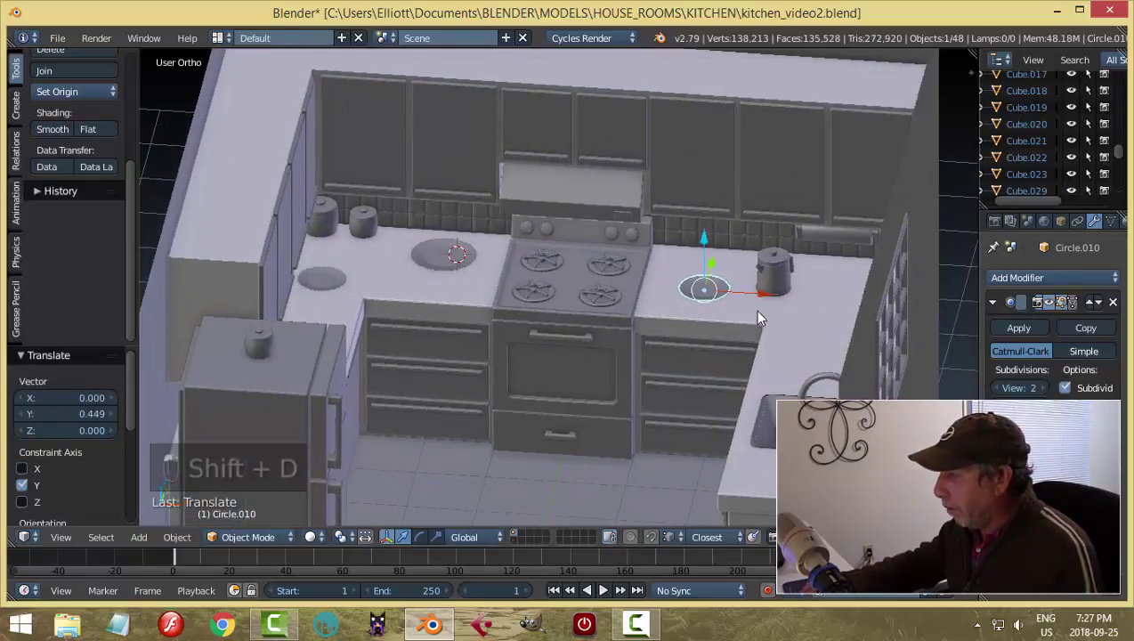
# Select the two outer rim edge loops of the new plate and raise them about 0.048 along Z.
pyautogui.press('KP_Decimal')
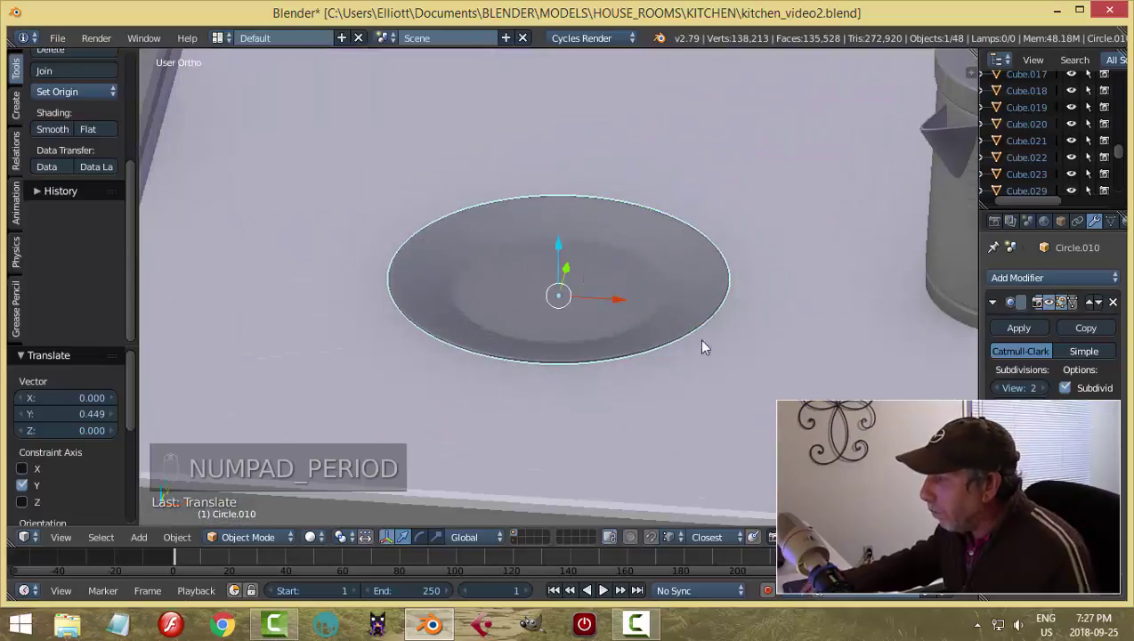
pyautogui.moveTo(701, 343)
pyautogui.mouseDown(button='middle')
pyautogui.moveTo(691, 321)
pyautogui.moveTo(697, 331)
pyautogui.mouseUp(button='middle')
pyautogui.press('Tab')
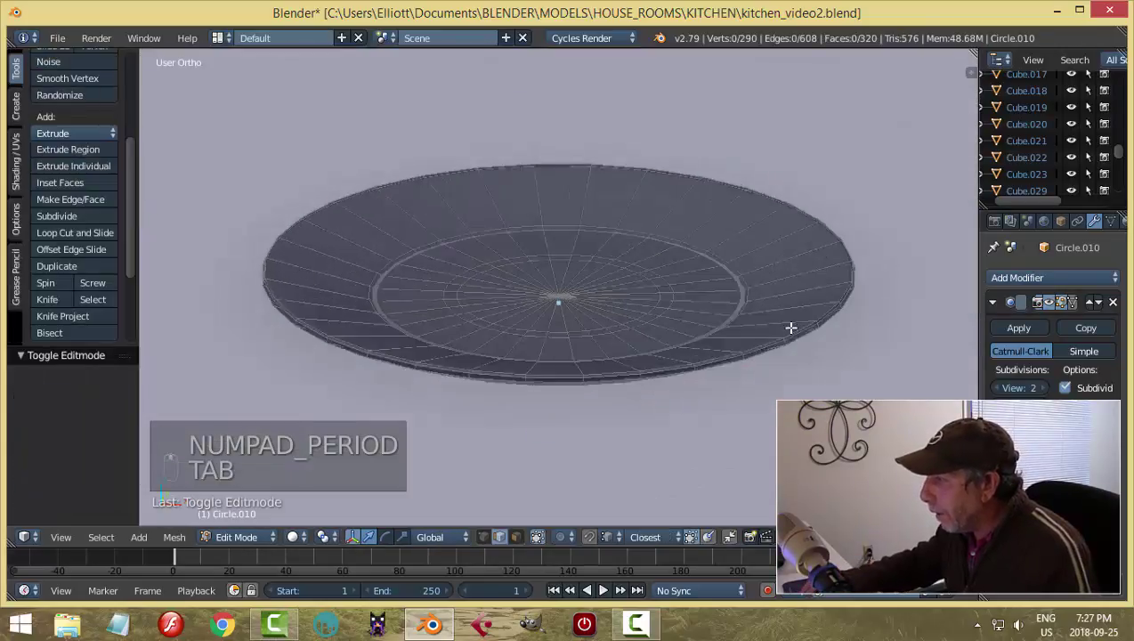
pyautogui.moveTo(789, 326); pyautogui.dragTo(762, 347, button='middle')
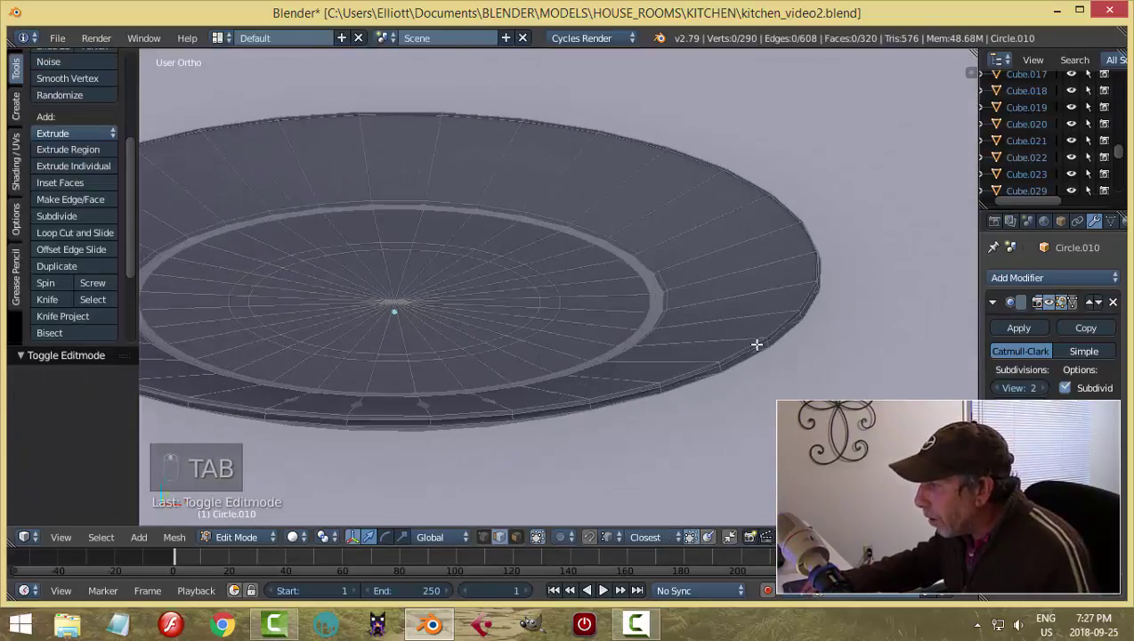
pyautogui.keyDown('alt'); pyautogui.click(799, 353); pyautogui.keyUp('alt')
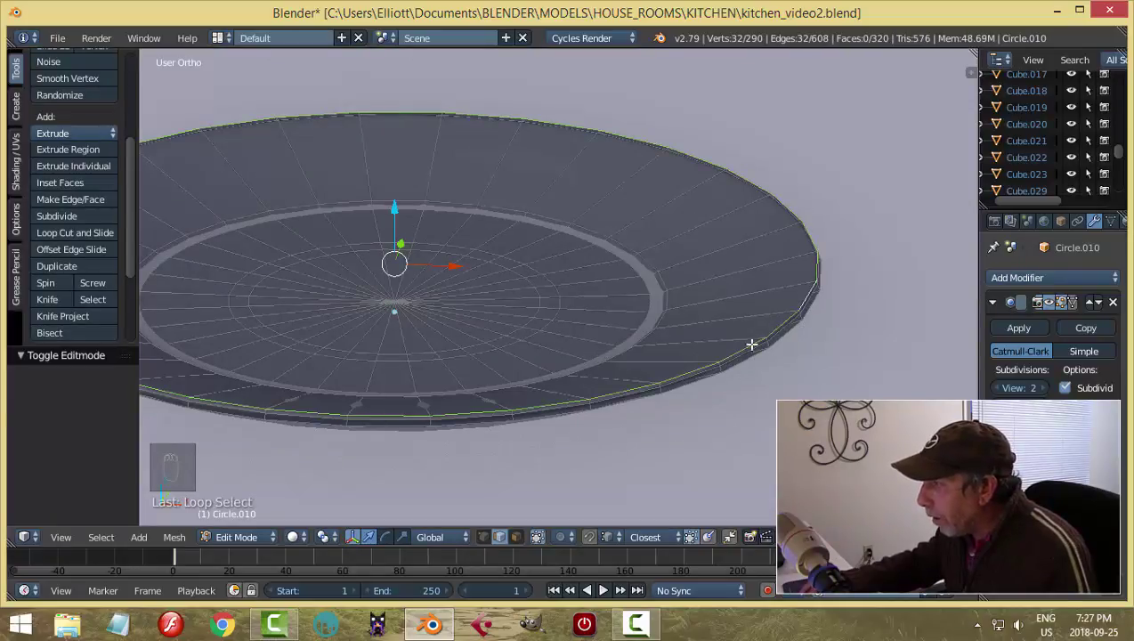
pyautogui.keyDown('alt'); pyautogui.keyDown('shift'); pyautogui.click(777, 333); pyautogui.keyUp('shift'); pyautogui.keyUp('alt')
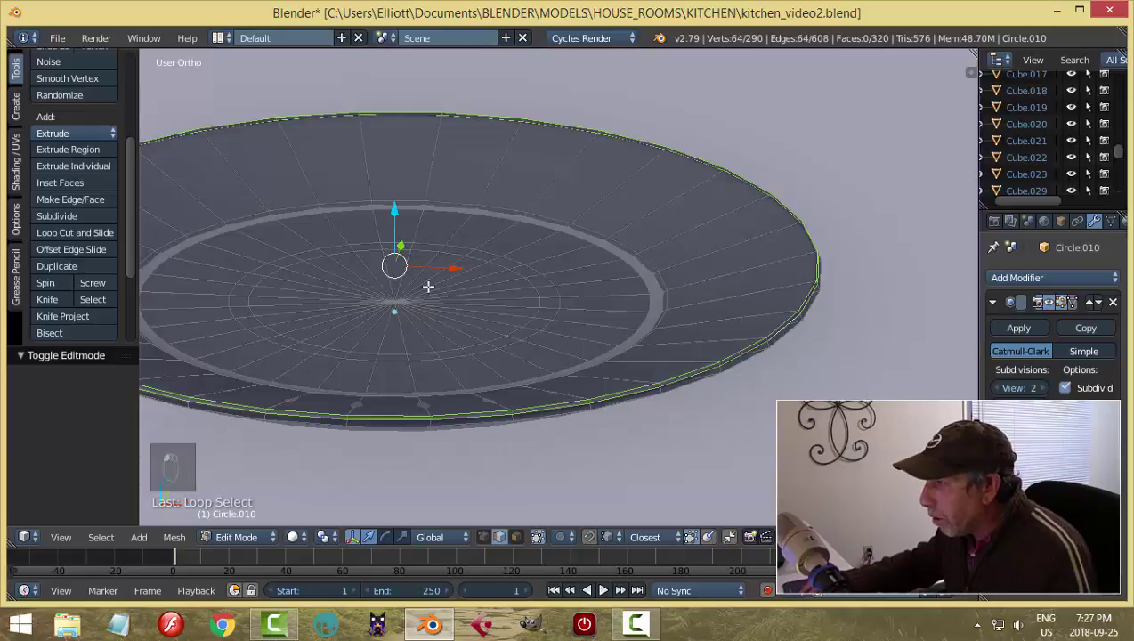
pyautogui.moveTo(398, 215); pyautogui.dragTo(400, 165)
pyautogui.press('Tab')
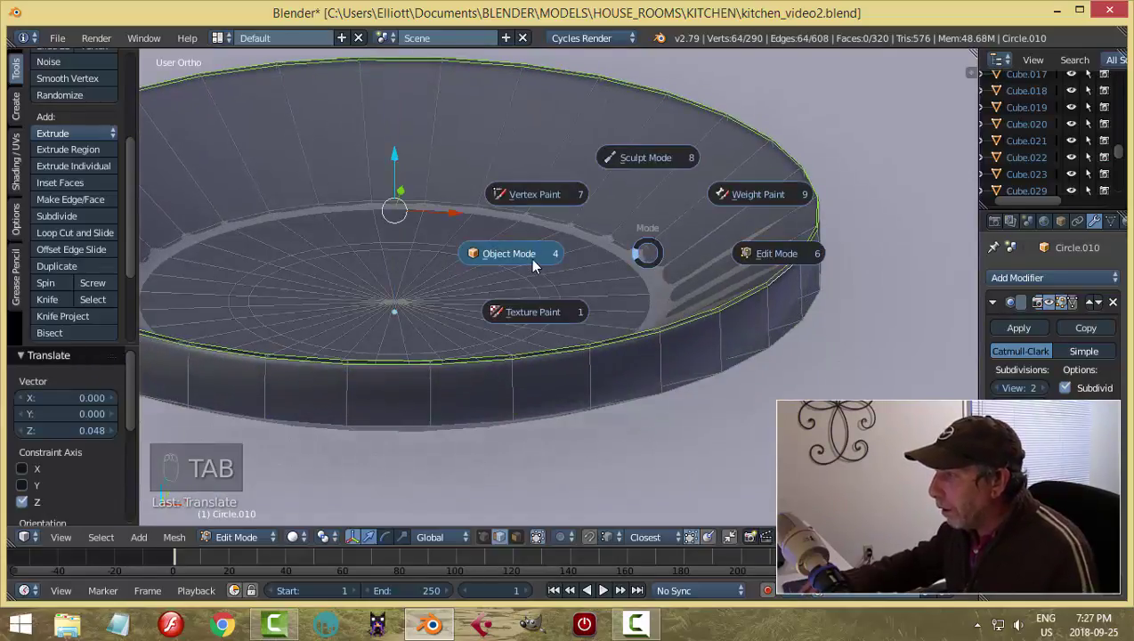
pyautogui.click(529, 258)
# Raise the same rim loops further along Z to deepen the dish into a bowl.
pyautogui.scroll(-4, 623, 310)
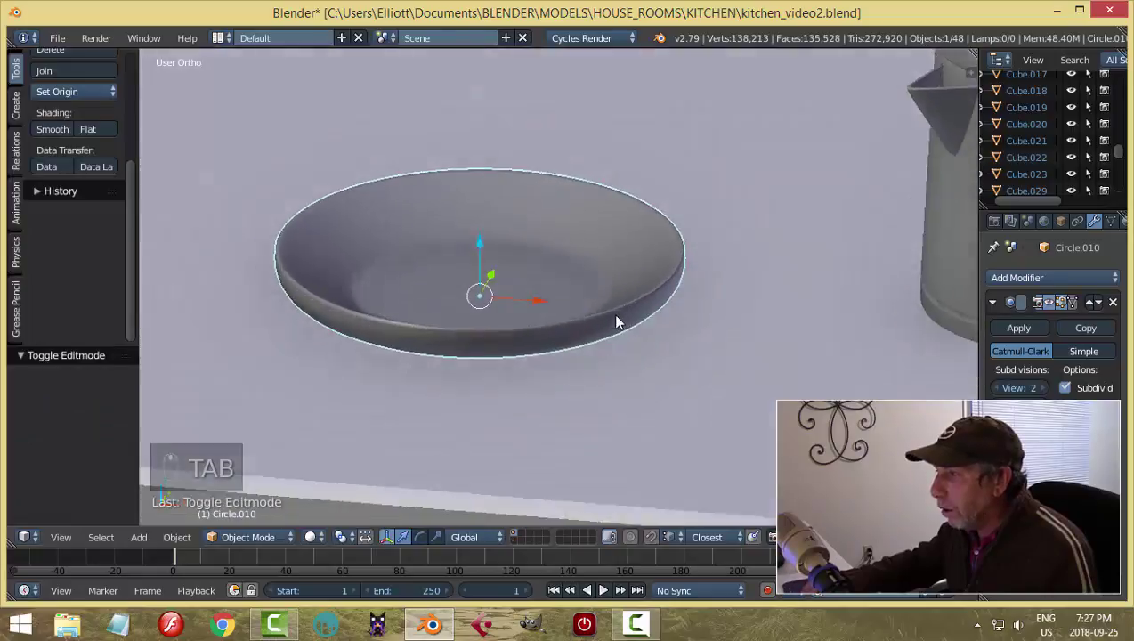
pyautogui.moveTo(615, 321); pyautogui.dragTo(649, 308, button='middle')
pyautogui.press('Tab')
pyautogui.click(759, 307)
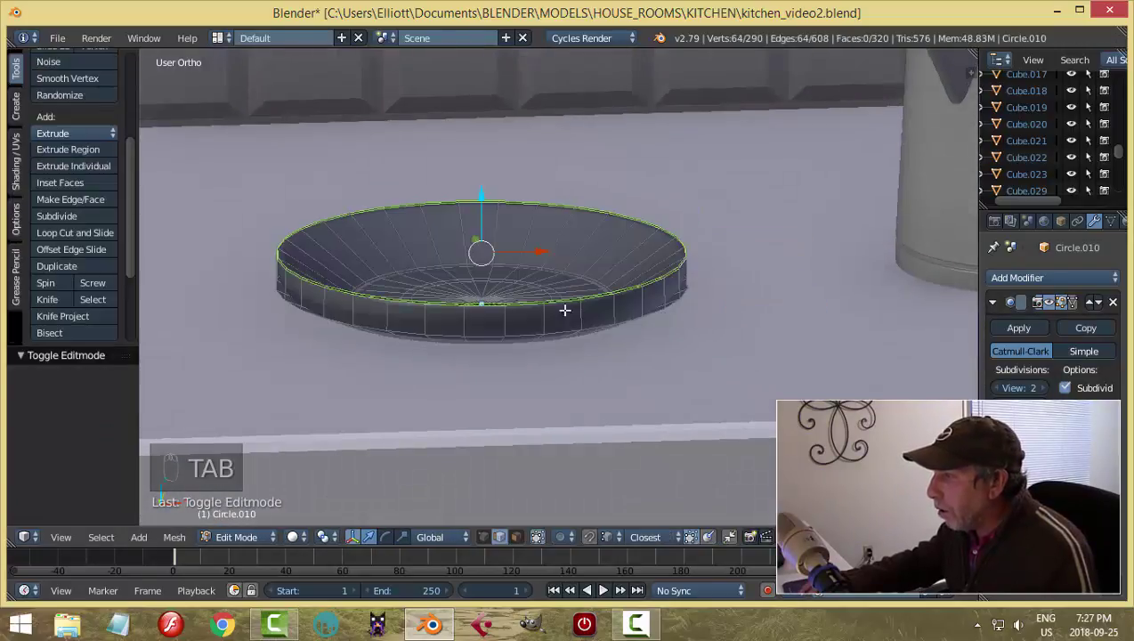
pyautogui.moveTo(485, 194); pyautogui.dragTo(487, 171)
pyautogui.press('Tab')
pyautogui.click(534, 271)
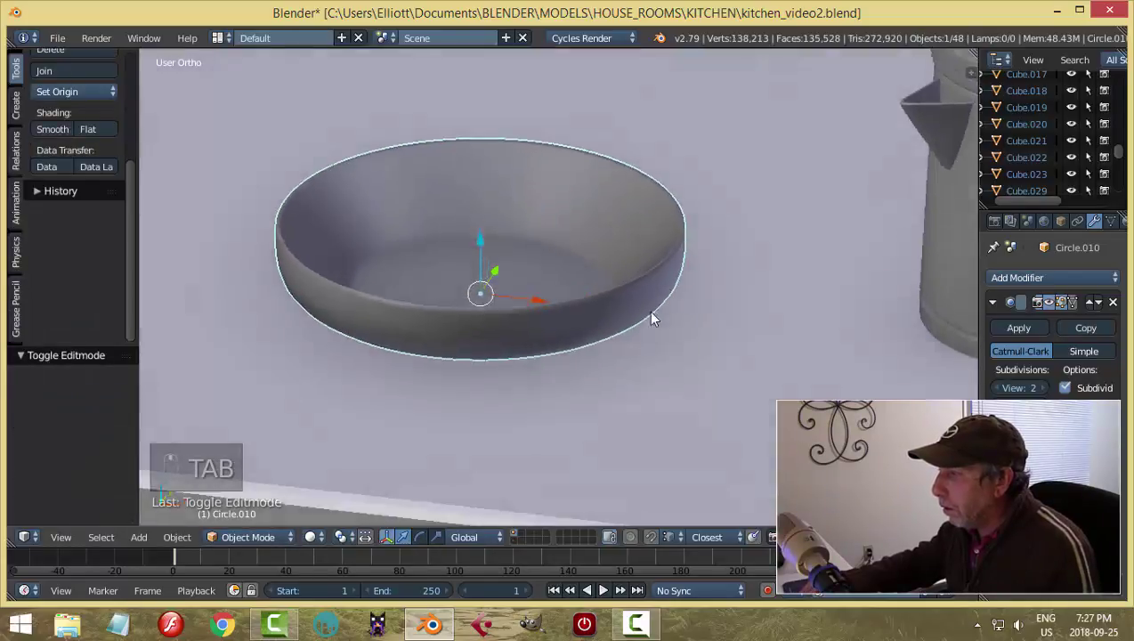
# Lift the bowl clear of the countertop and move the edge loop around its underside slightly down along Z.
pyautogui.moveTo(683, 313); pyautogui.dragTo(583, 329, button='middle')
pyautogui.moveTo(559, 283); pyautogui.dragTo(552, 233, button='middle')
pyautogui.press('Tab')
pyautogui.click(673, 241)
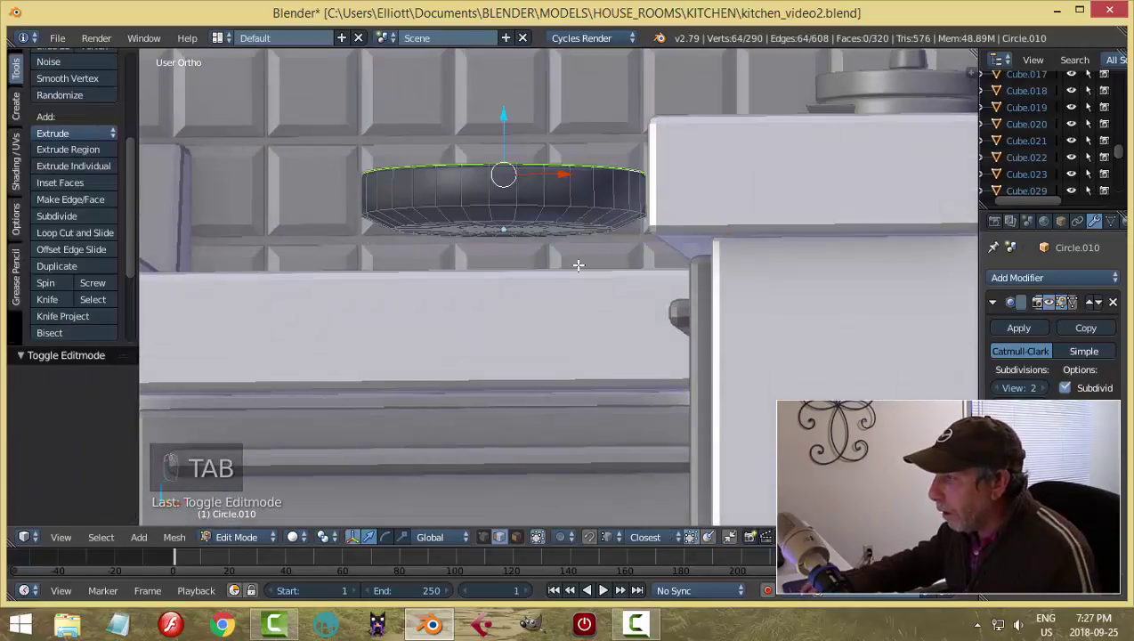
pyautogui.scroll(3, 576, 258)
pyautogui.press('a')
pyautogui.press('a')
pyautogui.scroll(3, 579, 224)
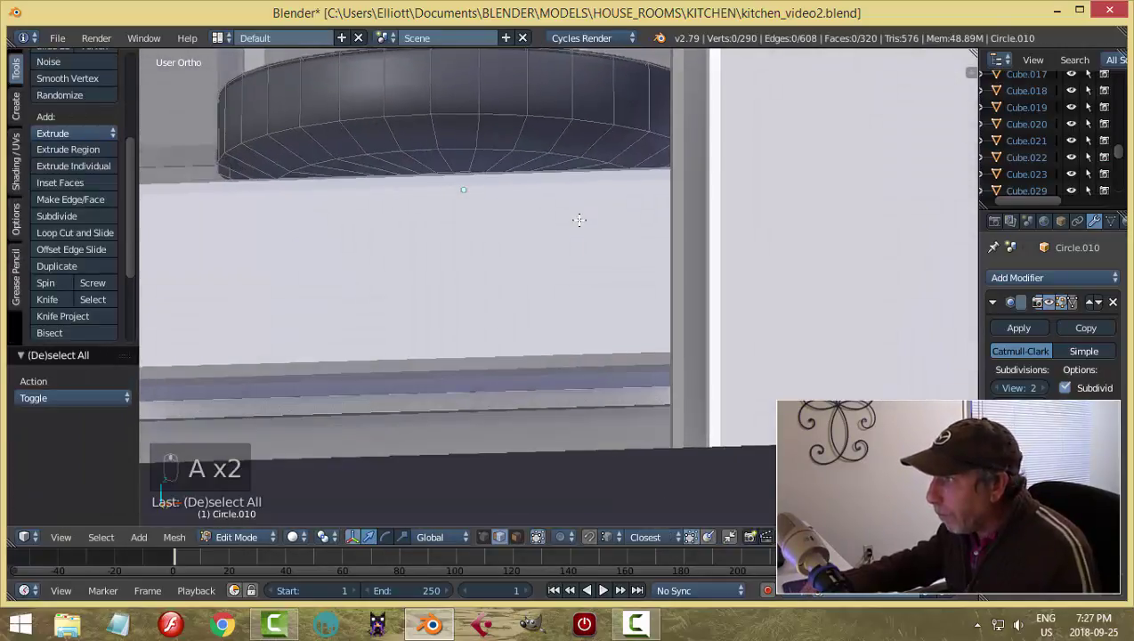
pyautogui.rightClick(480, 175)
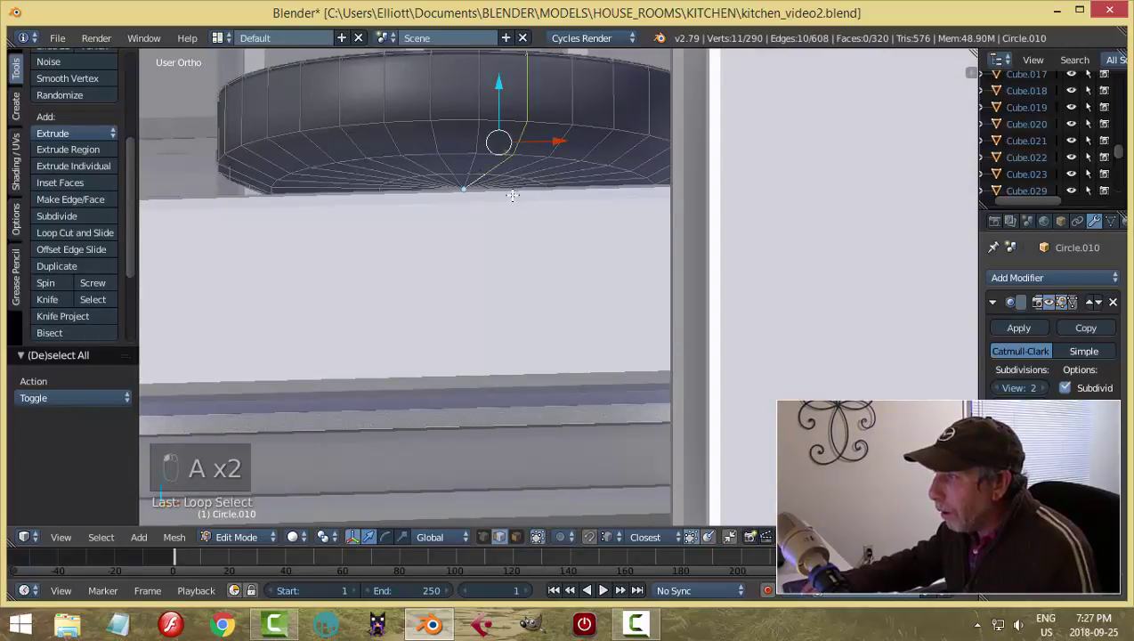
pyautogui.press('a')
pyautogui.scroll(2, 454, 134)
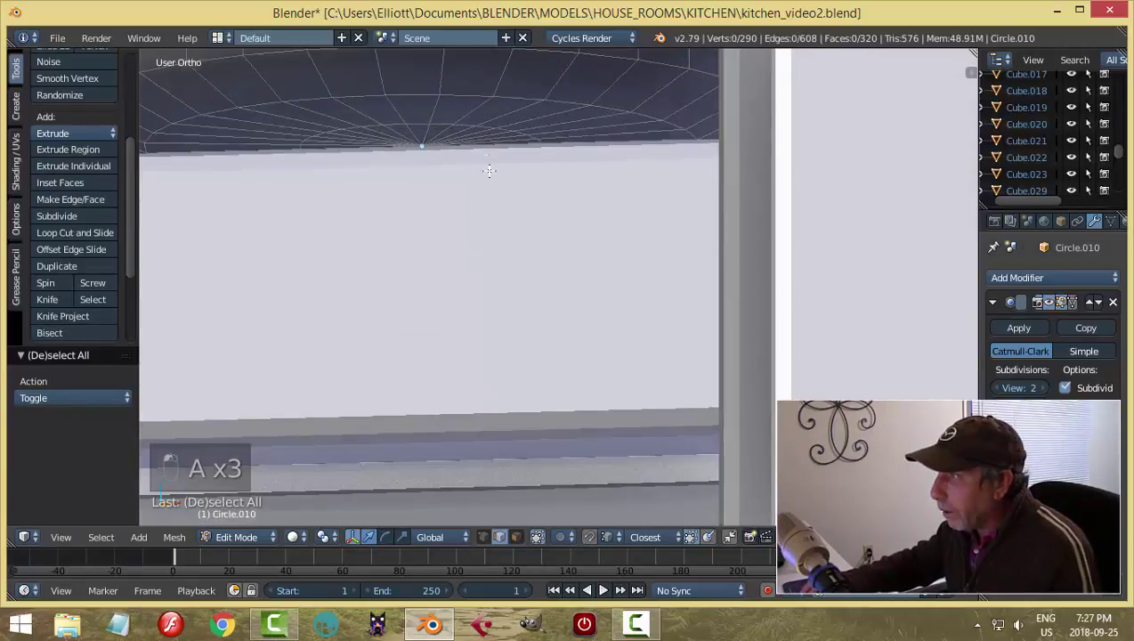
pyautogui.keyDown('alt'); pyautogui.rightClick(466, 98); pyautogui.keyUp('alt')
pyautogui.scroll(-1, 523, 183)
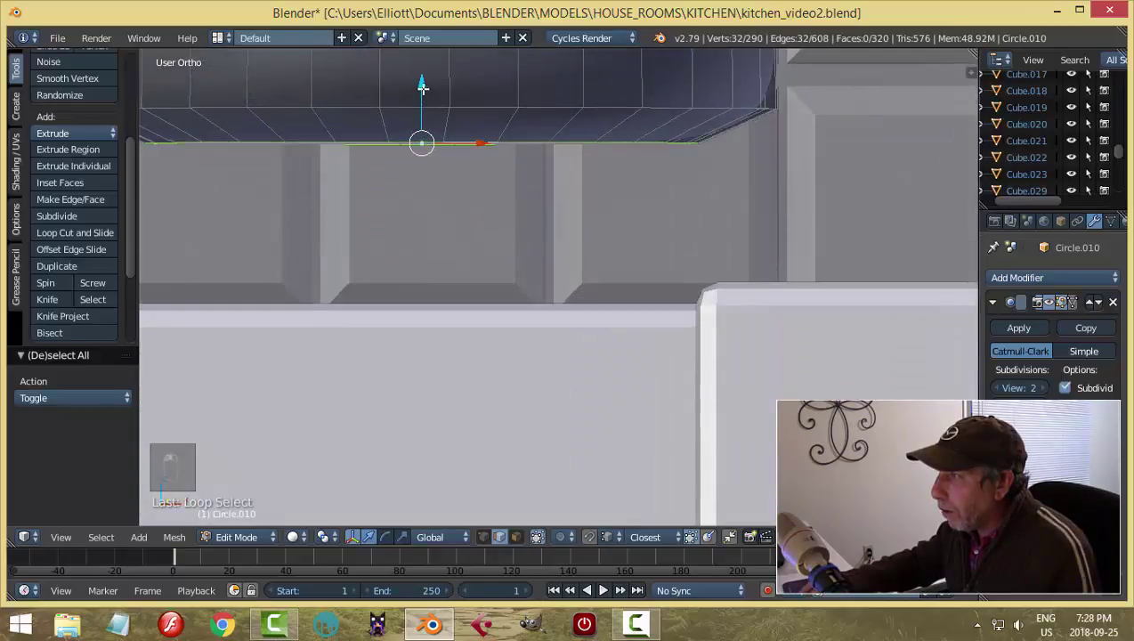
pyautogui.moveTo(422, 85); pyautogui.dragTo(422, 100)
pyautogui.press('a')
pyautogui.press('Tab')
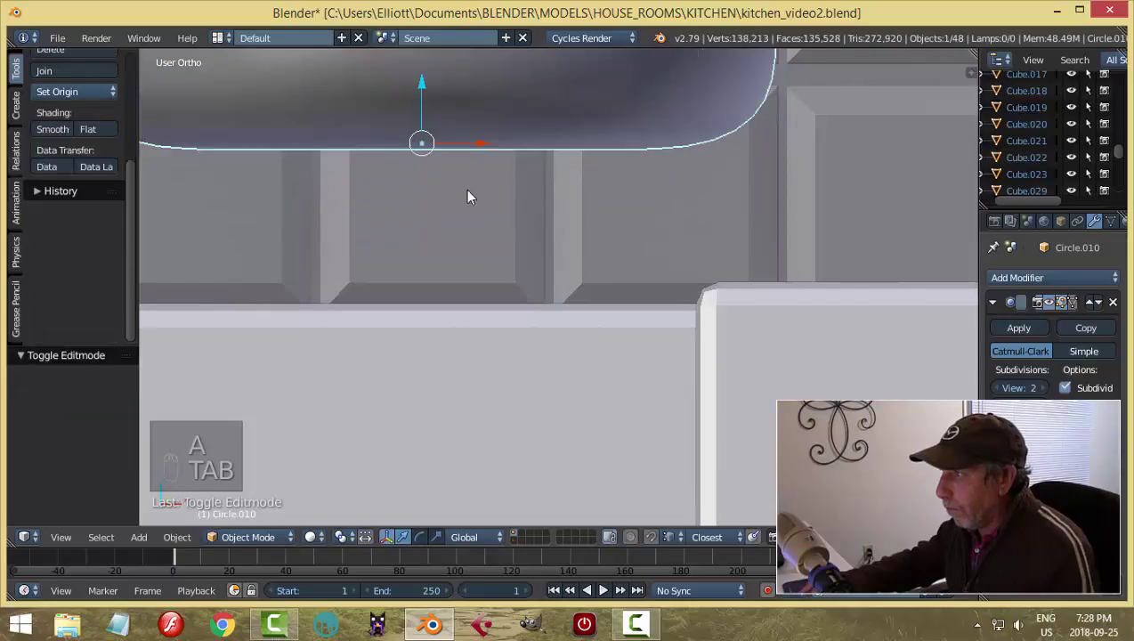
# Lower the bowl about 0.165 along Z onto the countertop and save the file.
pyautogui.press('a')
pyautogui.press('a')
pyautogui.scroll(-5, 534, 218)
pyautogui.moveTo(544, 220)
pyautogui.mouseDown(button='middle')
pyautogui.moveTo(532, 301)
pyautogui.moveTo(549, 251)
pyautogui.moveTo(535, 223)
pyautogui.mouseUp(button='middle')
pyautogui.rightClick(532, 221)
pyautogui.moveTo(483, 143); pyautogui.dragTo(495, 240)
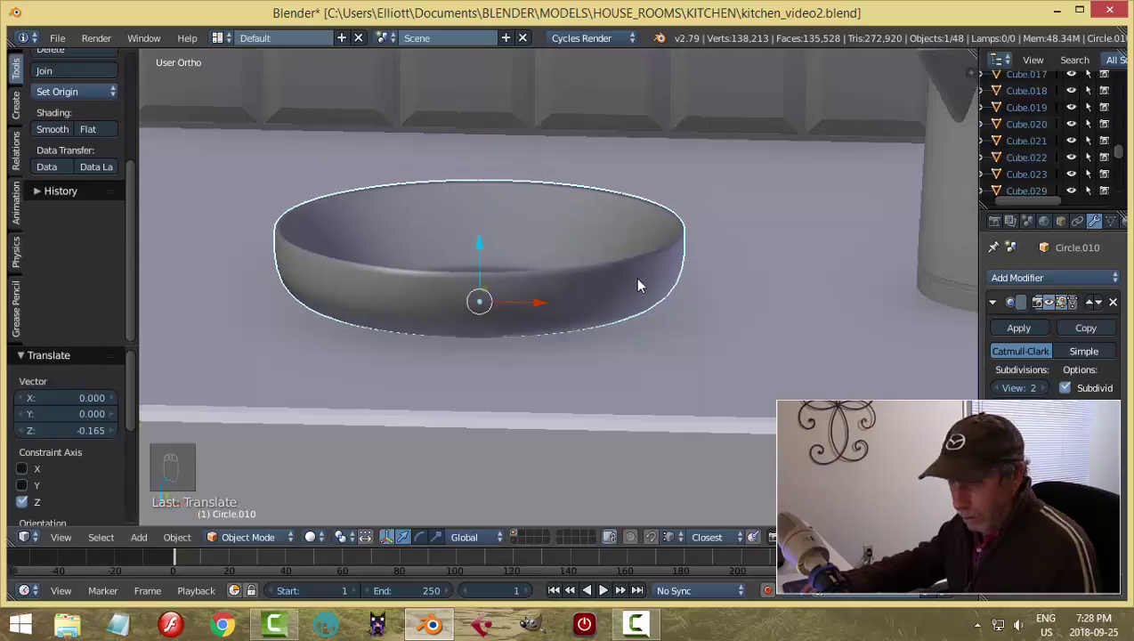
pyautogui.press('a')
pyautogui.scroll(-5, 627, 294)
pyautogui.scroll(-3, 623, 303)
pyautogui.moveTo(582, 347); pyautogui.dragTo(711, 330, button='middle')
pyautogui.scroll(-2, 614, 342)
pyautogui.scroll(-3, 614, 325)
pyautogui.scroll(2, 650, 310)
pyautogui.hotkey('ctrl', 's')
pyautogui.click(650, 296)
# Select the larger plate's two outer rim edge loops and raise them about 0.004 along Z.
pyautogui.scroll(2, 647, 337)
pyautogui.scroll(2, 523, 171)
pyautogui.rightClick(523, 171)
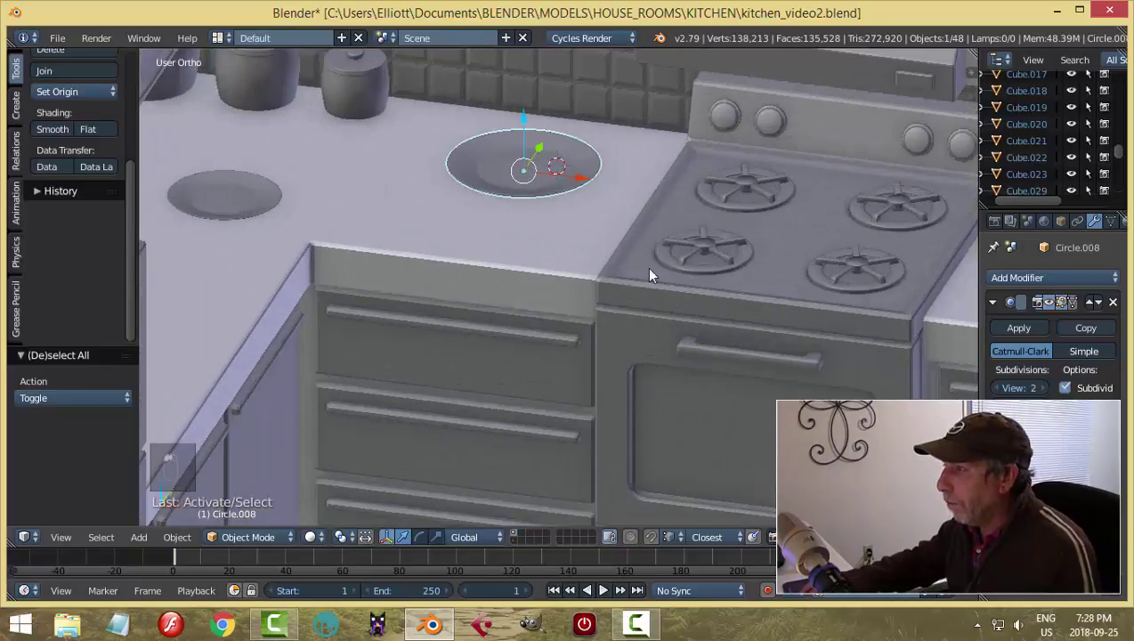
pyautogui.press('Tab')
pyautogui.click(768, 268)
pyautogui.scroll(3, 597, 389)
pyautogui.scroll(3, 597, 389)
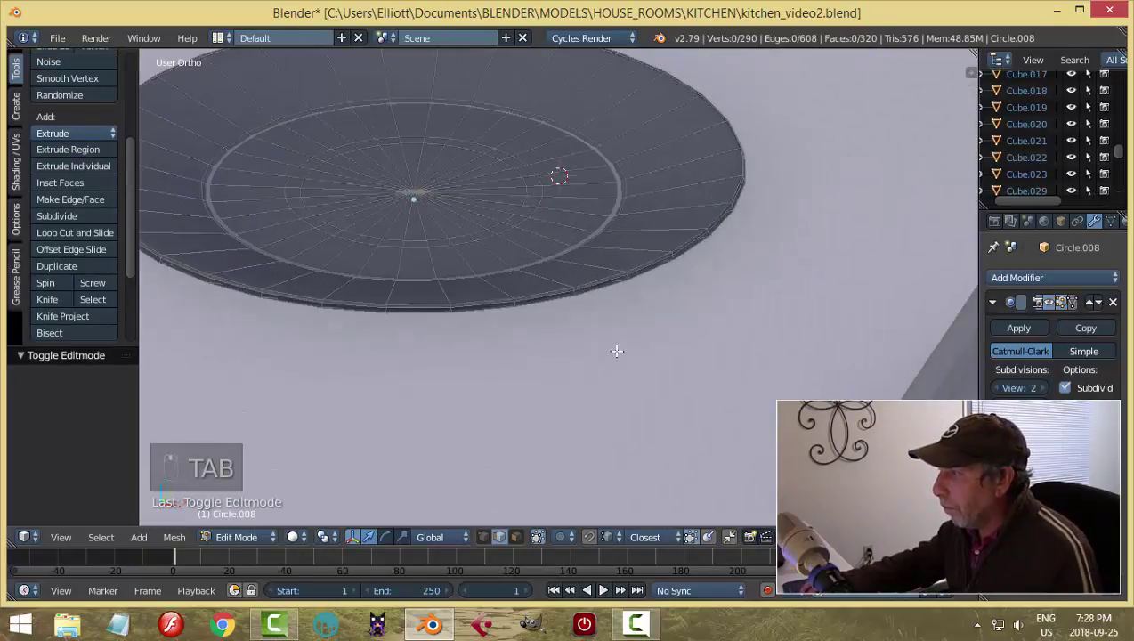
pyautogui.keyDown('alt'); pyautogui.rightClick(669, 251); pyautogui.keyUp('alt')
pyautogui.press('a')
pyautogui.scroll(1, 702, 257)
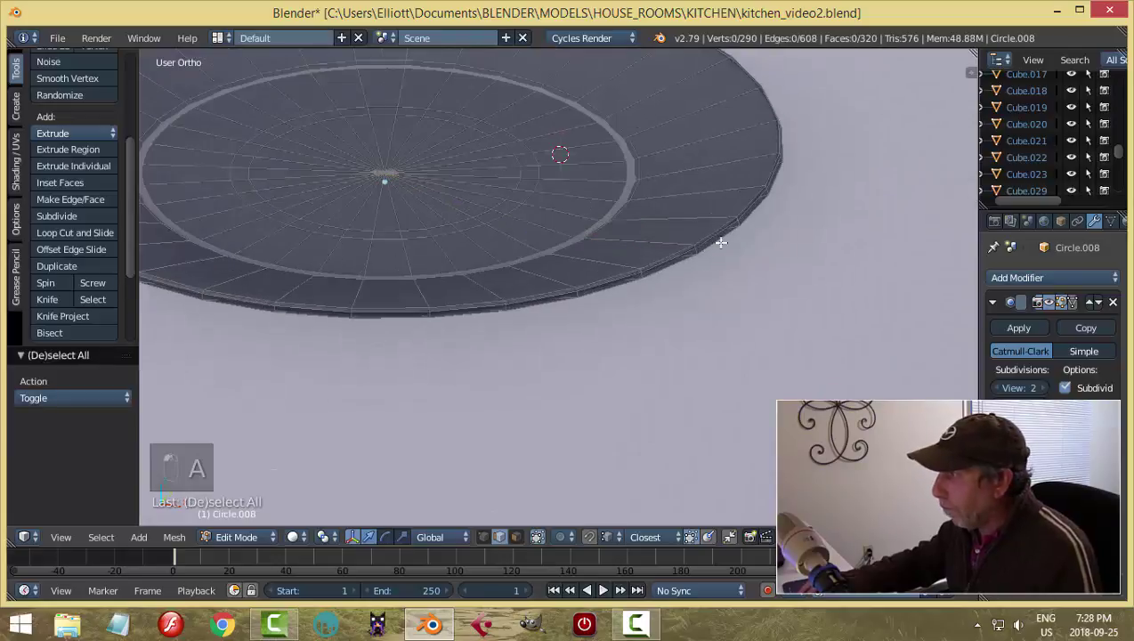
pyautogui.keyDown('alt'); pyautogui.rightClick(717, 229); pyautogui.keyUp('alt')
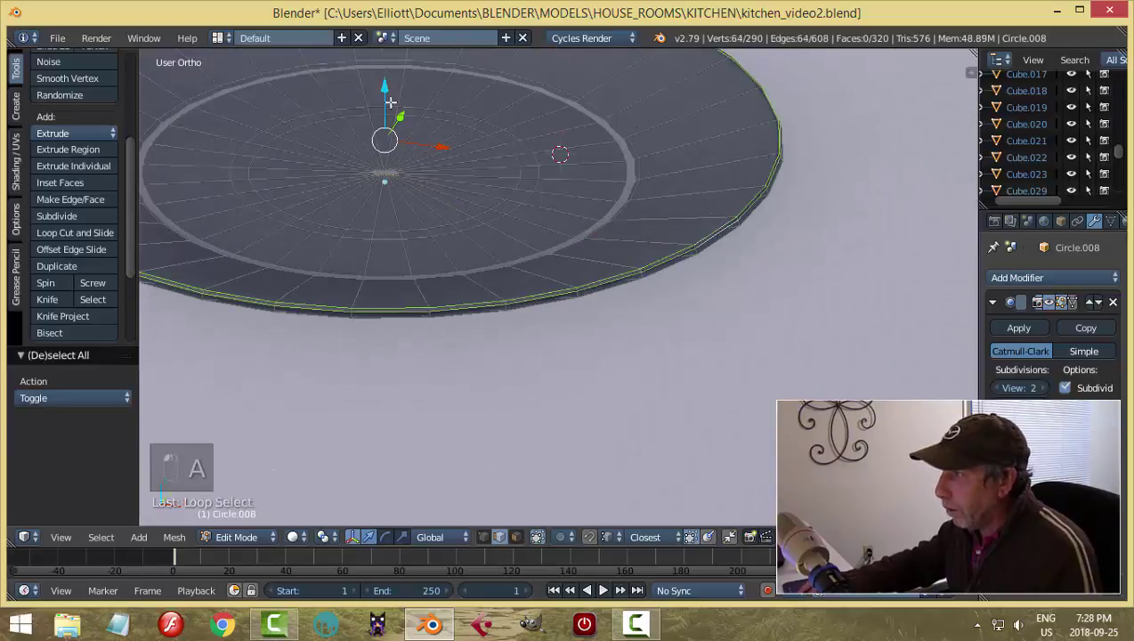
pyautogui.moveTo(385, 89); pyautogui.dragTo(384, 87)
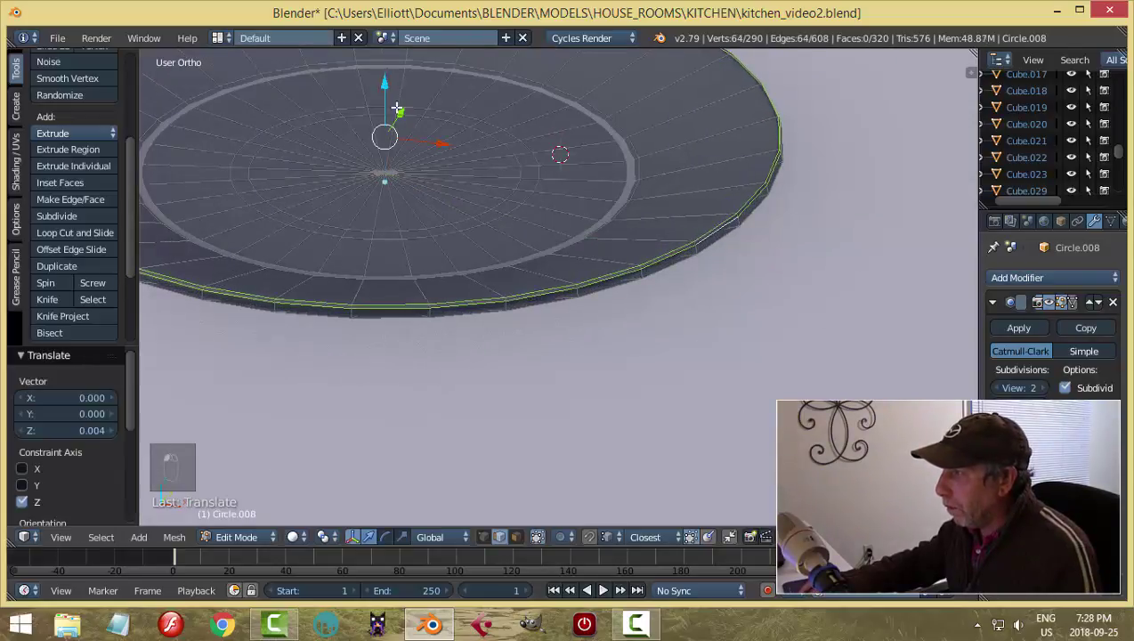
pyautogui.press('Tab')
pyautogui.click(399, 169)
# Deselect everything and save the finished kitchen scene.
pyautogui.scroll(-5, 488, 251)
pyautogui.scroll(-5, 471, 258)
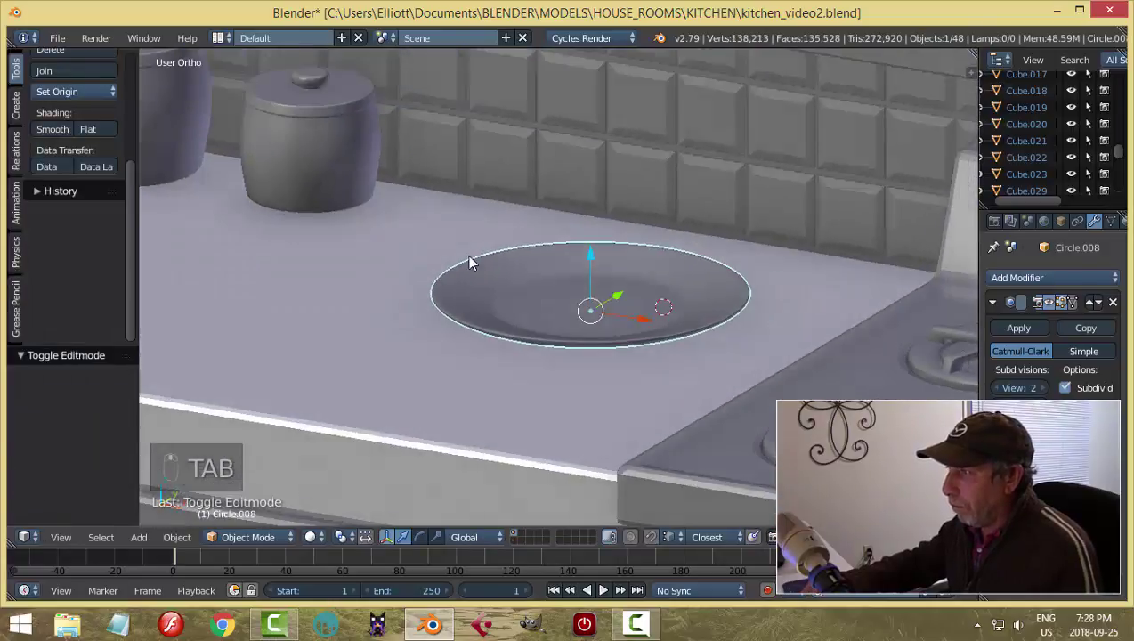
pyautogui.press('a')
pyautogui.press('a')
pyautogui.scroll(1, 547, 294)
pyautogui.moveTo(538, 302); pyautogui.dragTo(549, 327, button='middle')
pyautogui.hotkey('ctrl', 's')
pyautogui.scroll(-5, 559, 323)
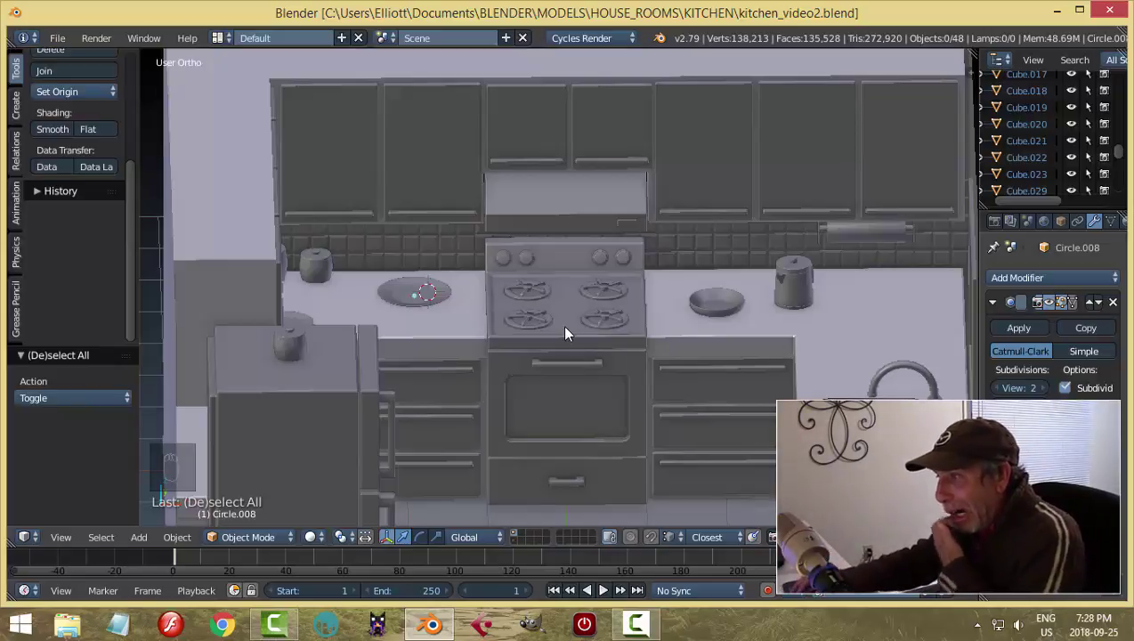
pyautogui.moveTo(688, 375); pyautogui.dragTo(699, 343, button='middle')
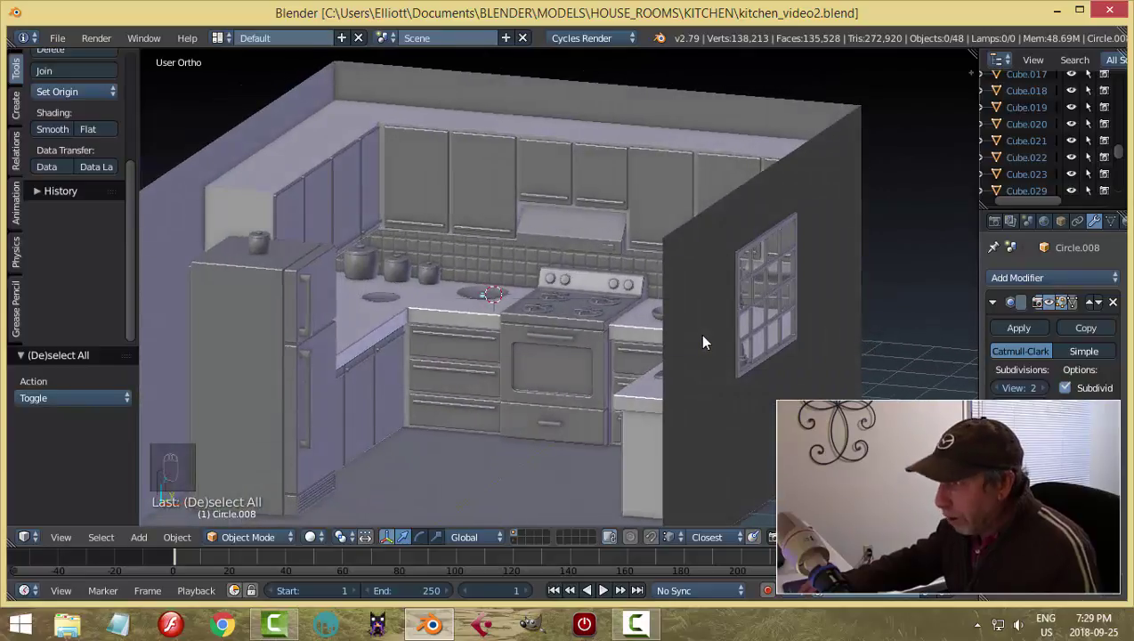
pyautogui.hotkey('ctrl', 's')
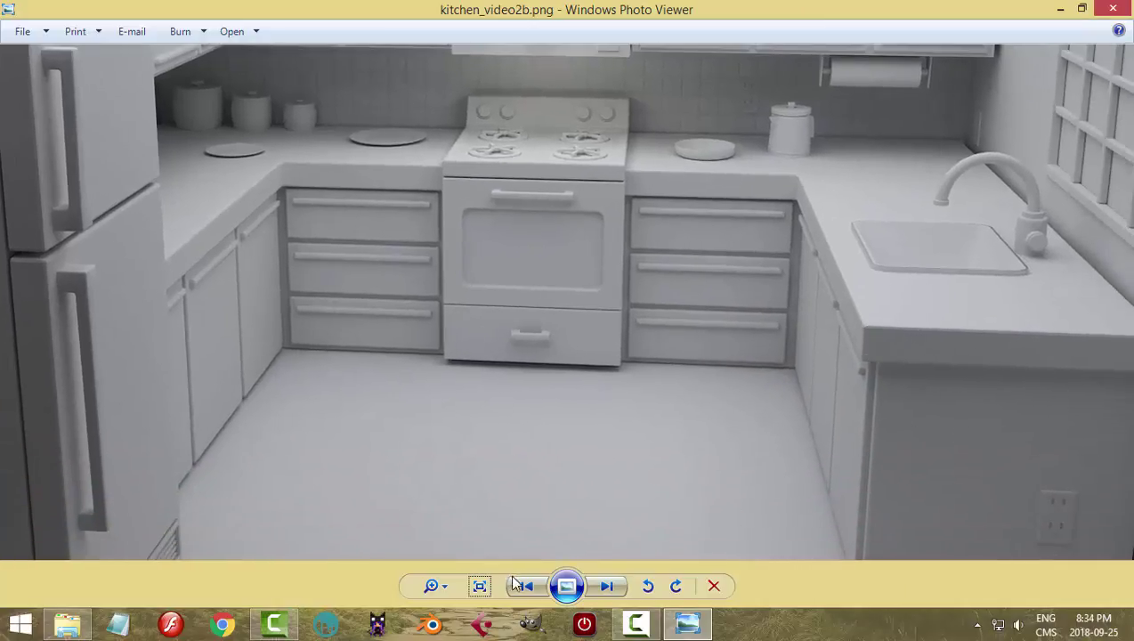
# Switch to Windows Photo Viewer and fit the whole kitchen_video2b.png render in the window.
pyautogui.click(480, 586)
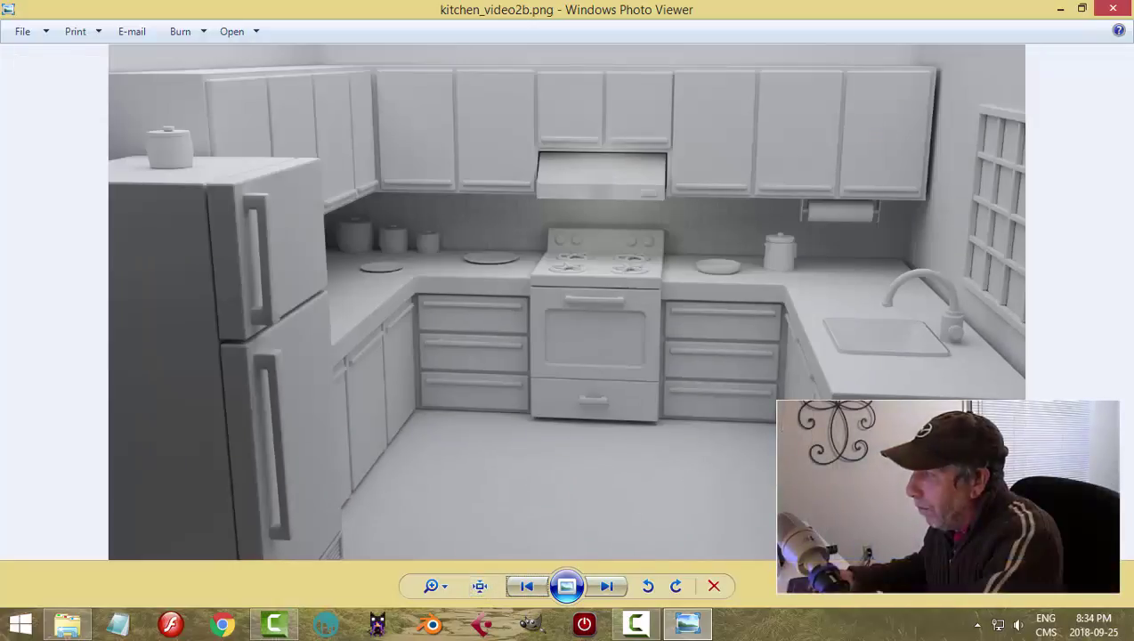